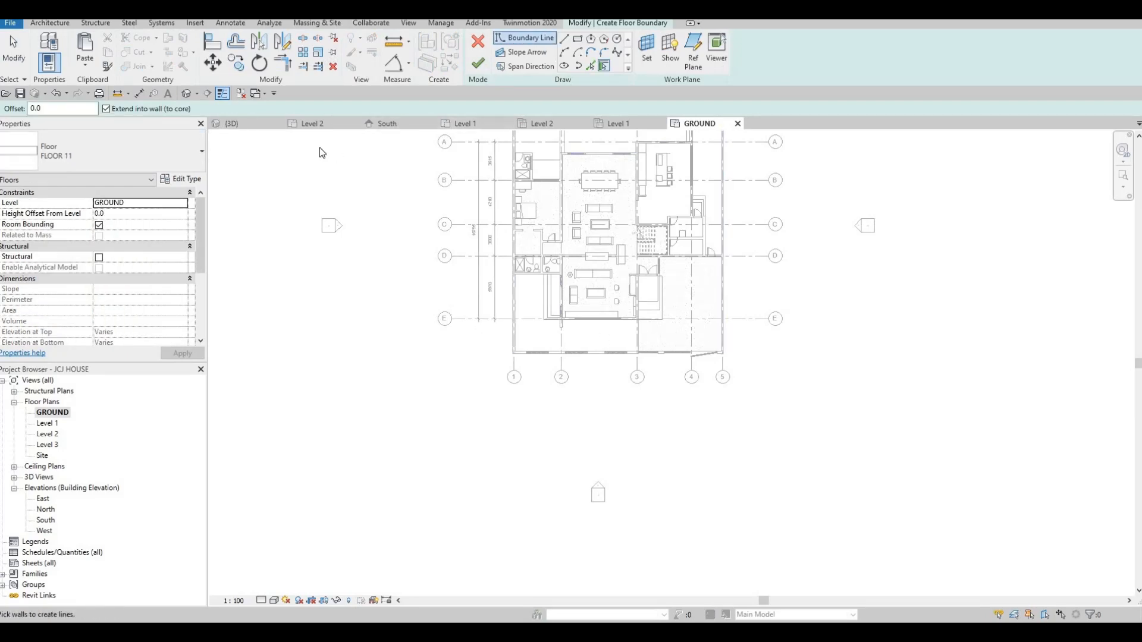
Duplicate the FLOOR 11 floor type as FLOOR 12.
left_click(180, 179)
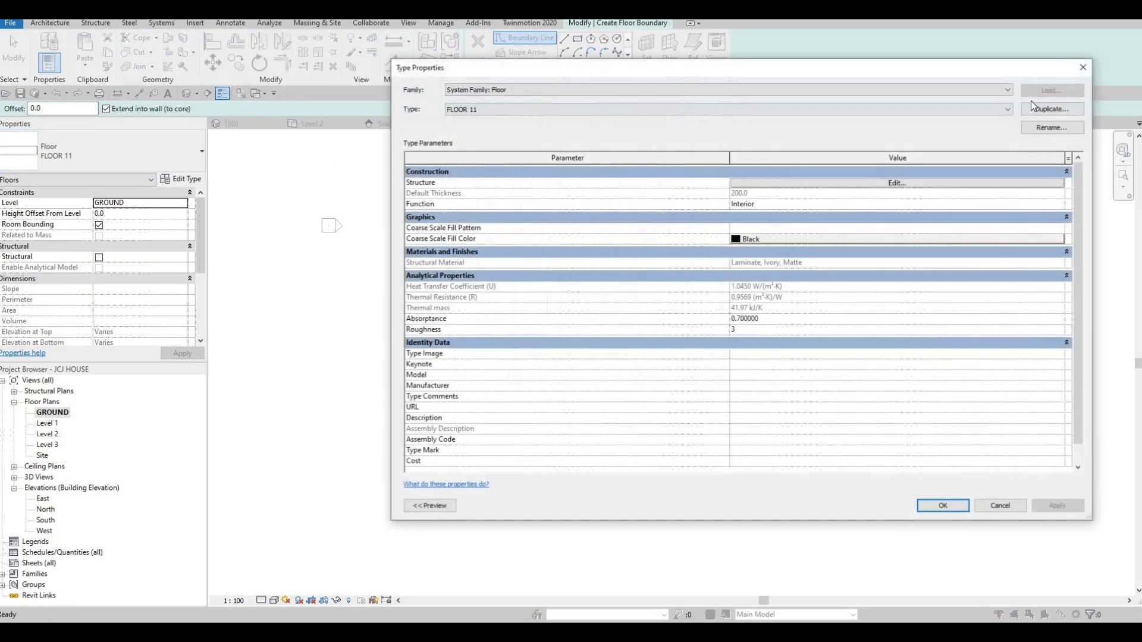
left_click(1035, 109)
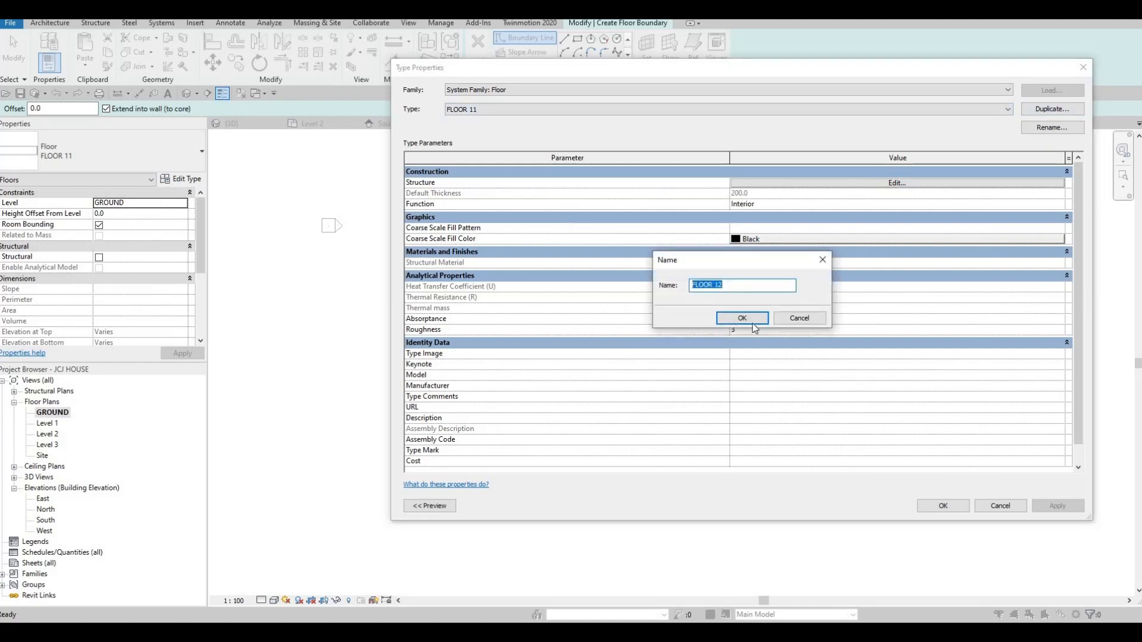
key("Return")
Assign the AEC material Concrete, Cast-in-Place - C15 to FLOOR 12's structure layer and accept the type changes.
left_click(795, 182)
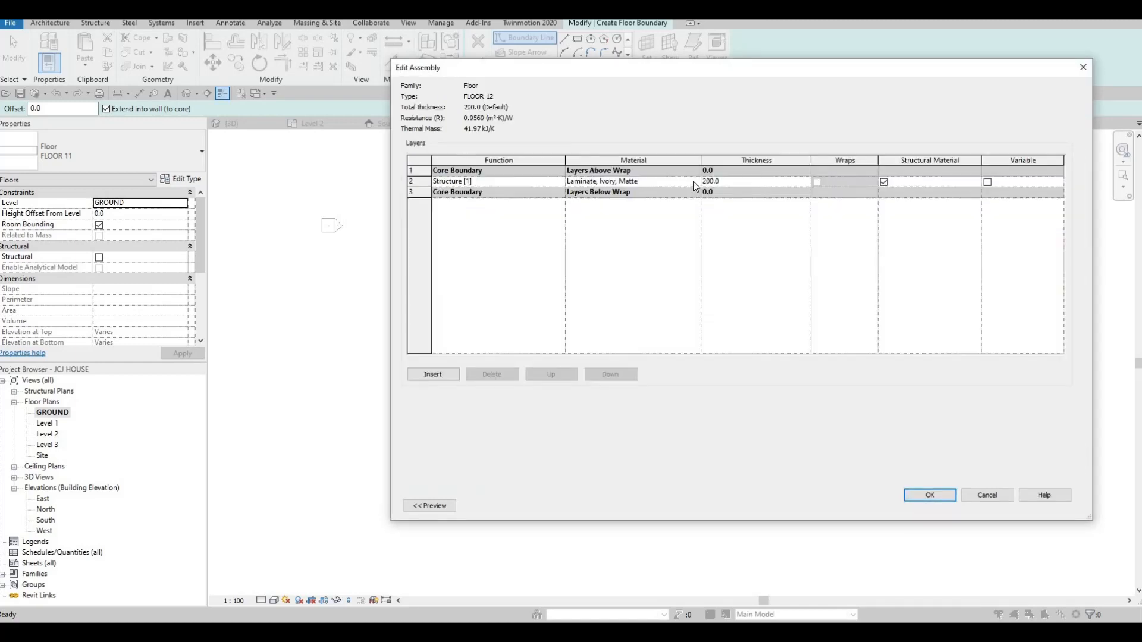
left_click(694, 181)
left_click(696, 184)
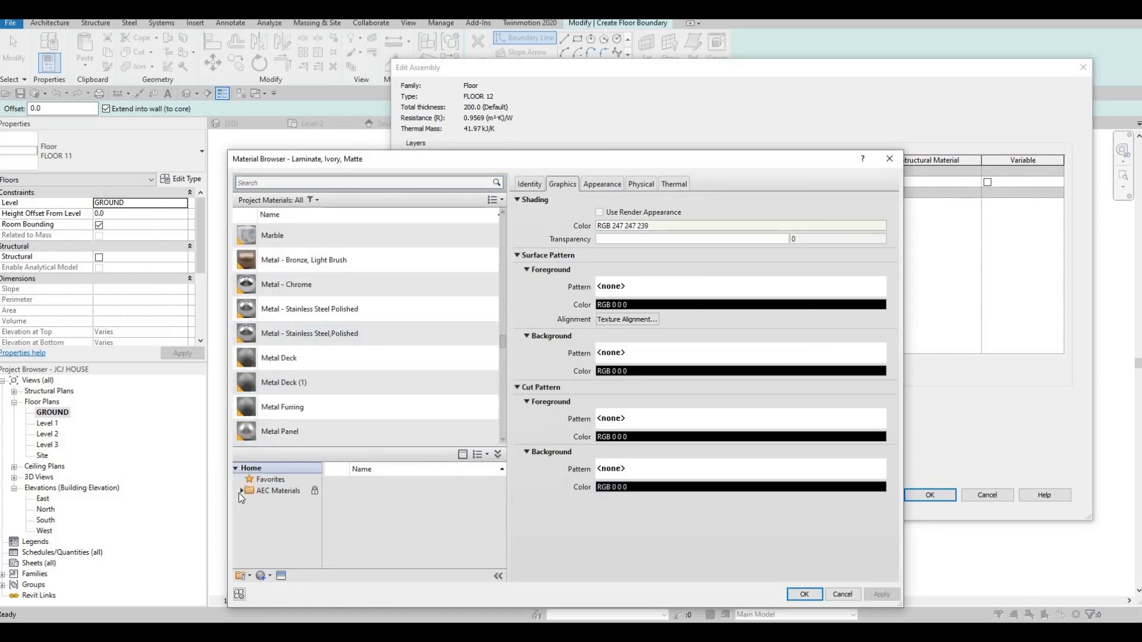
left_click(277, 524)
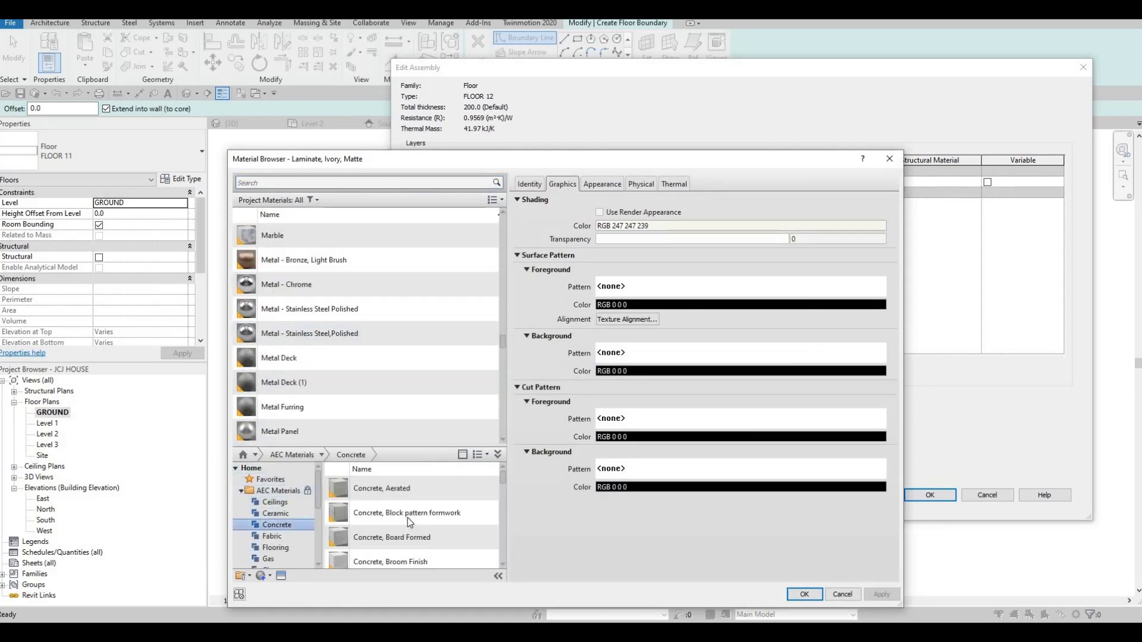
scroll(426, 530, "down", 3)
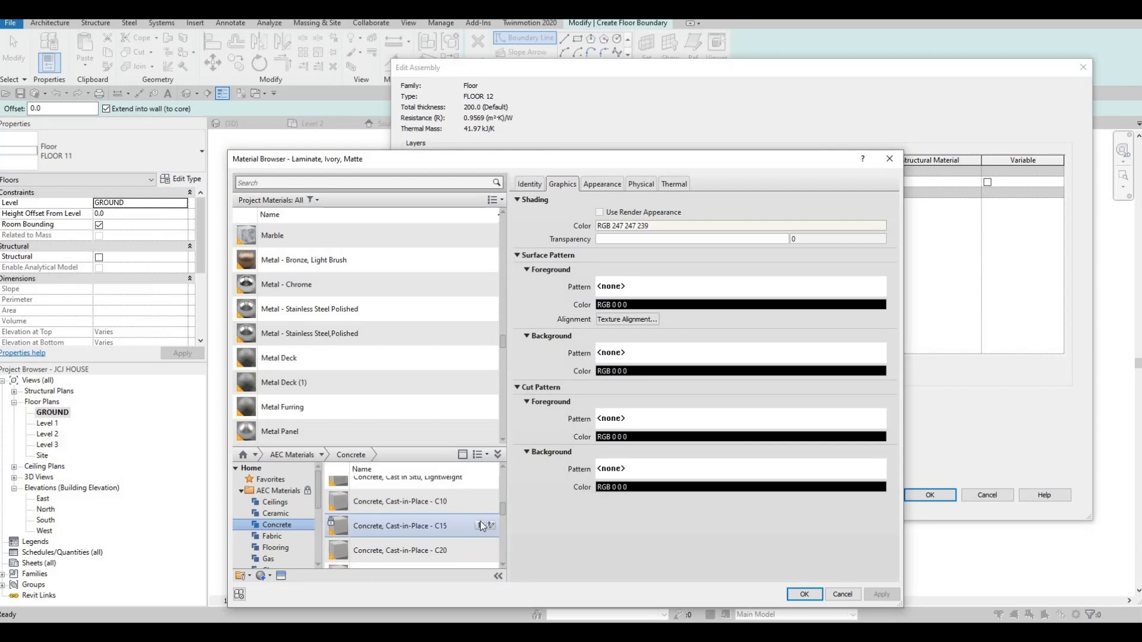
left_click(803, 595)
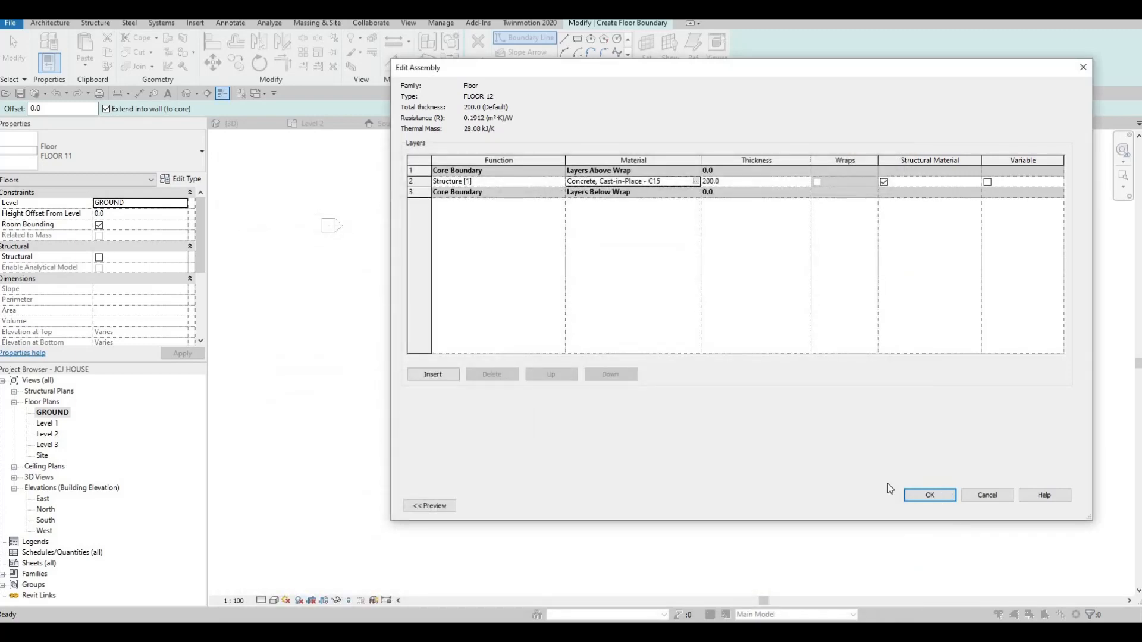
key("Return")
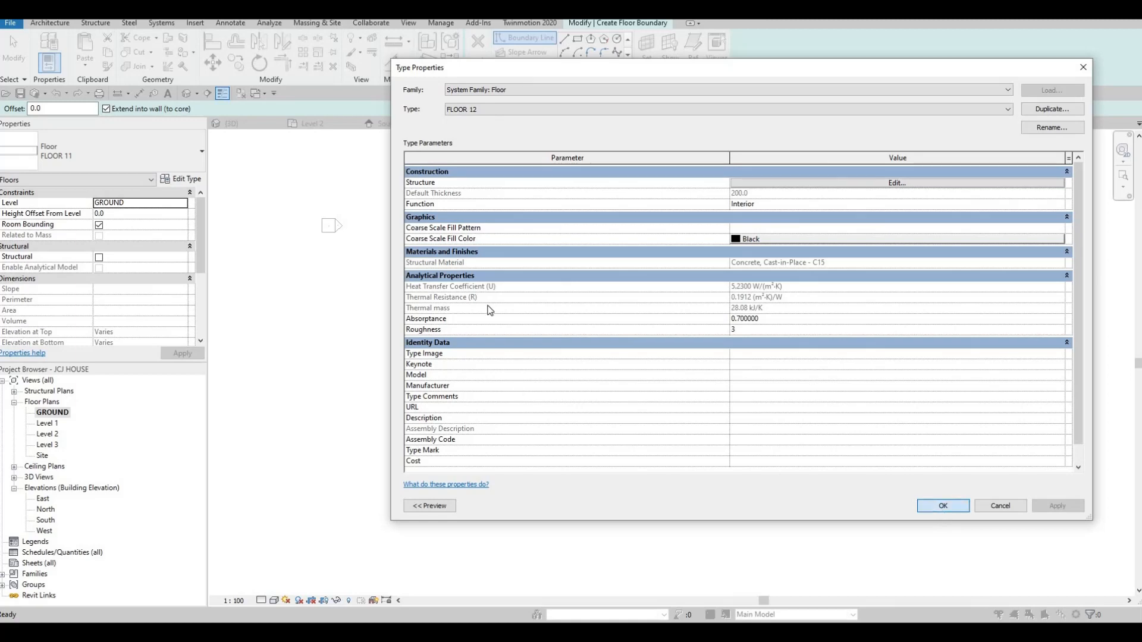
key("Return")
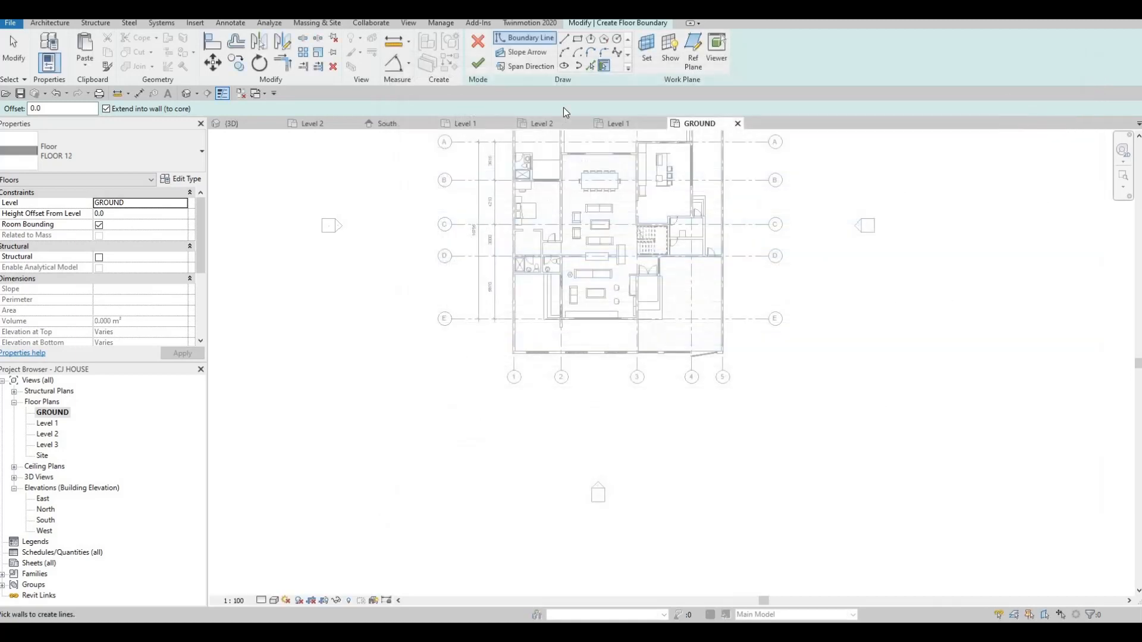
Sketch a rectangular floor boundary about 26000 mm deep in front of the house, starting at the front wall corner on grid 1.
left_click(577, 40)
scroll(501, 340, "up", 5)
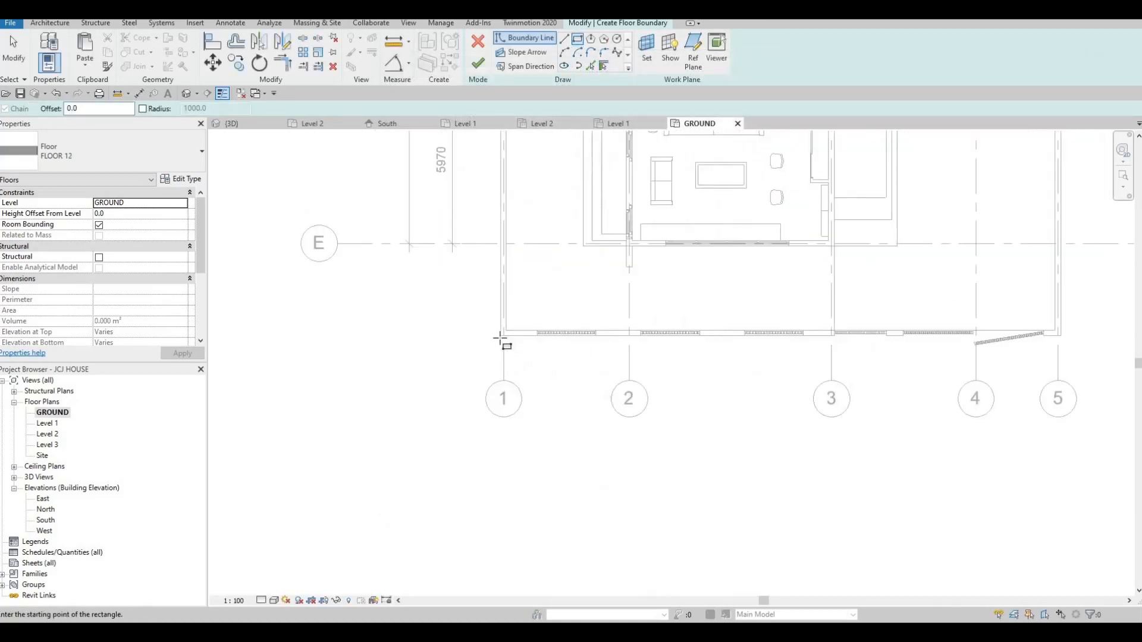
left_click(501, 335)
scroll(643, 428, "down", 5)
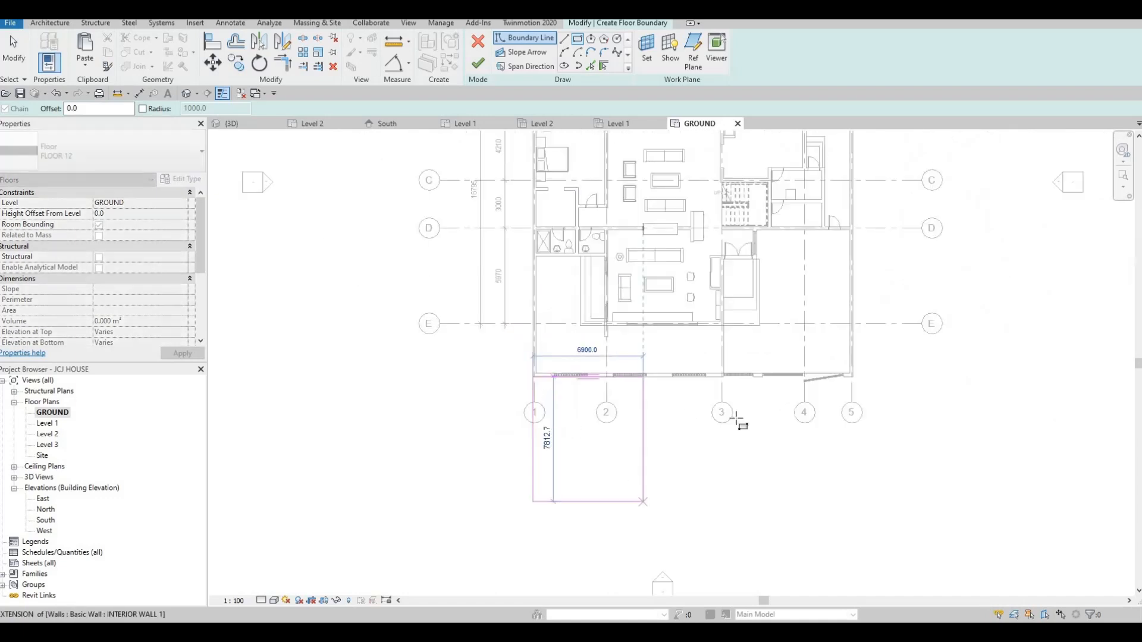
scroll(863, 487, "down", 2)
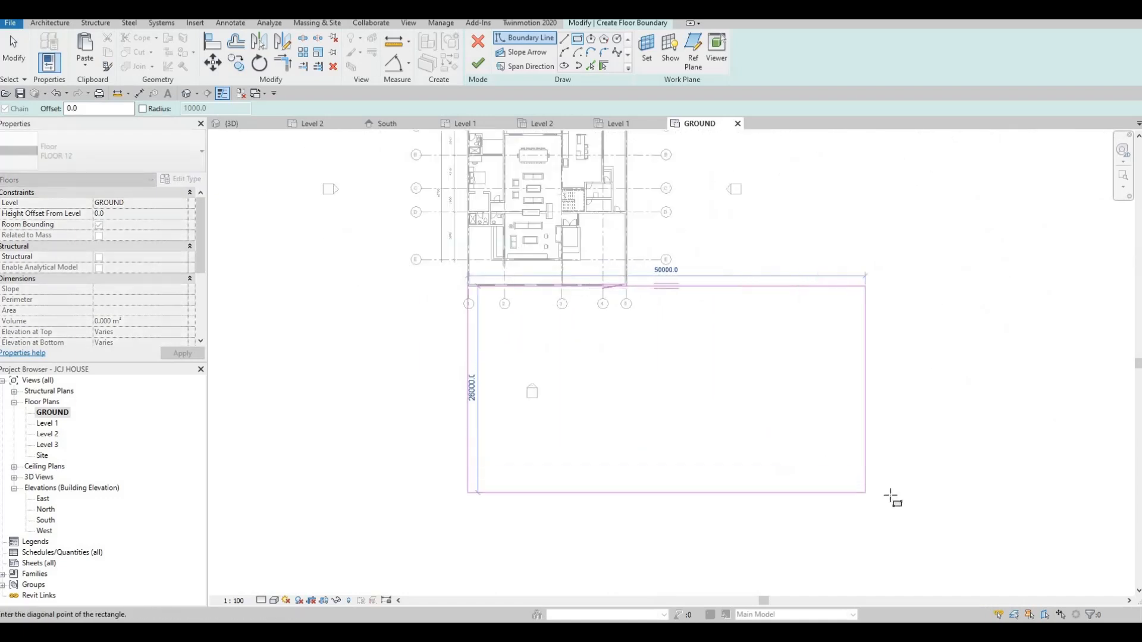
key("Escape")
key("Escape")
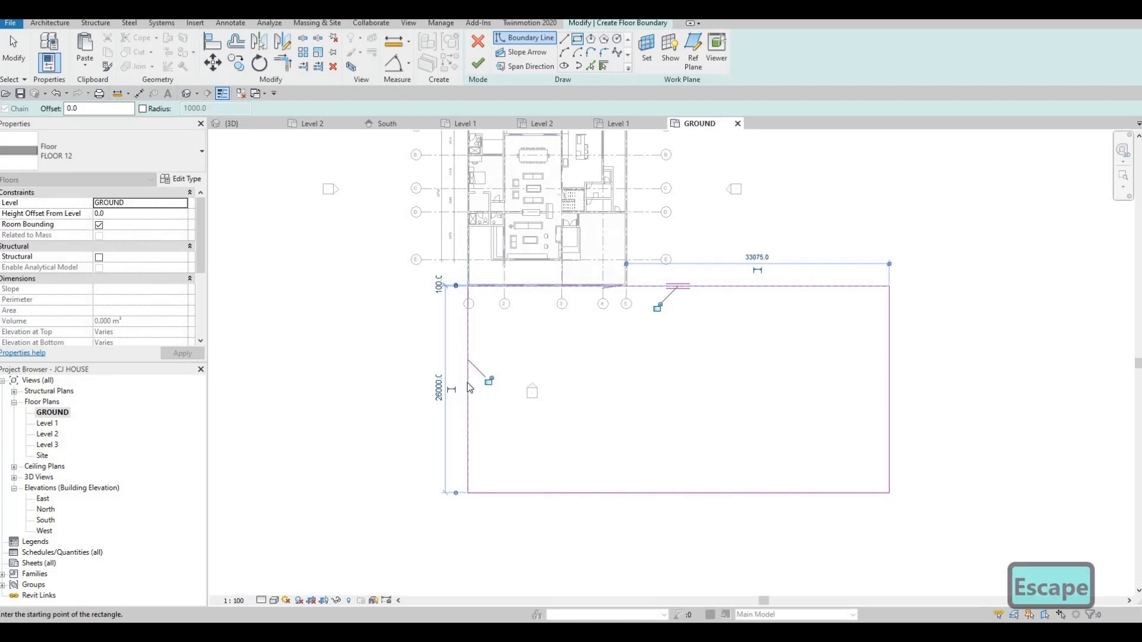
Stretch the boundary's left edge about 30000 mm beyond grid 1 and its depth to about 33000 mm, and finish the floor.
left_click(468, 376)
left_click_drag(249, 353, 231, 357)
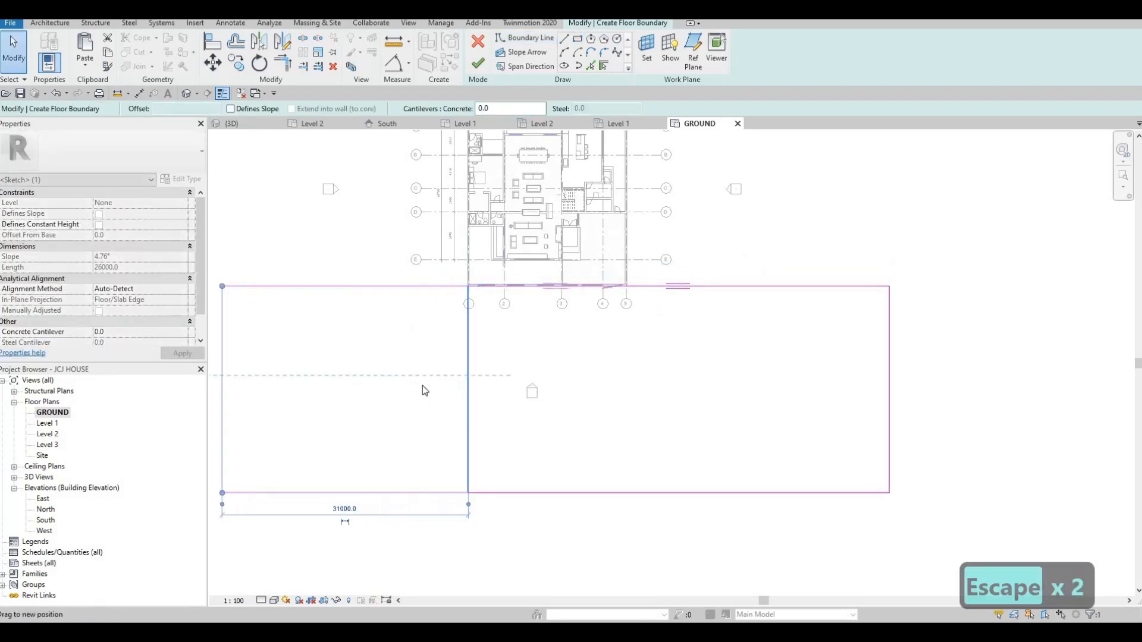
scroll(455, 367, "down", 2)
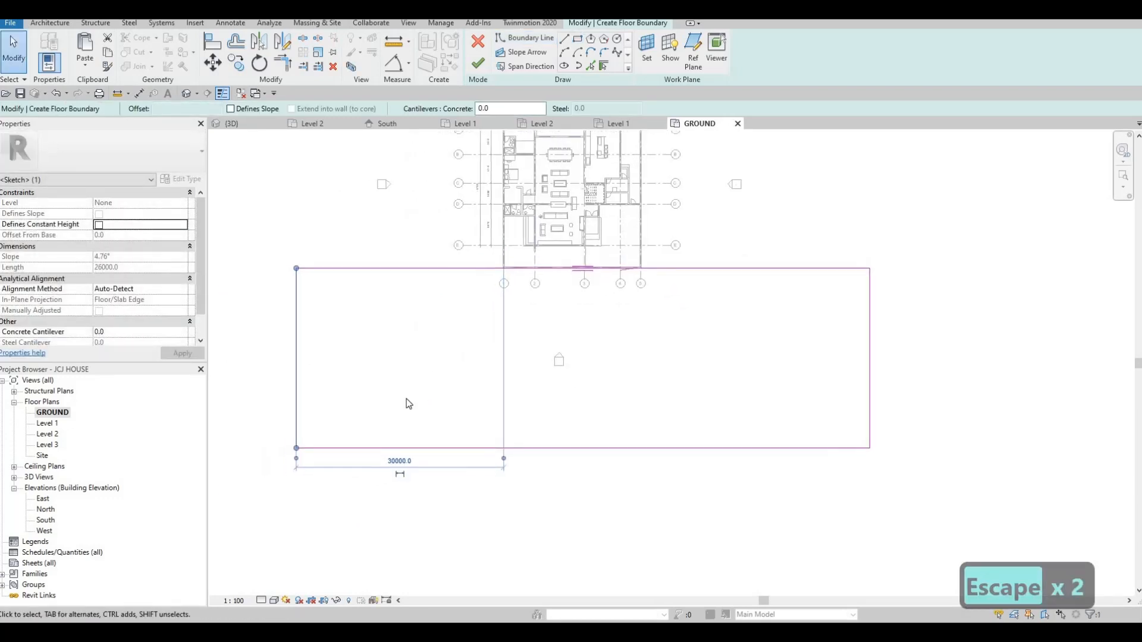
left_click(538, 447)
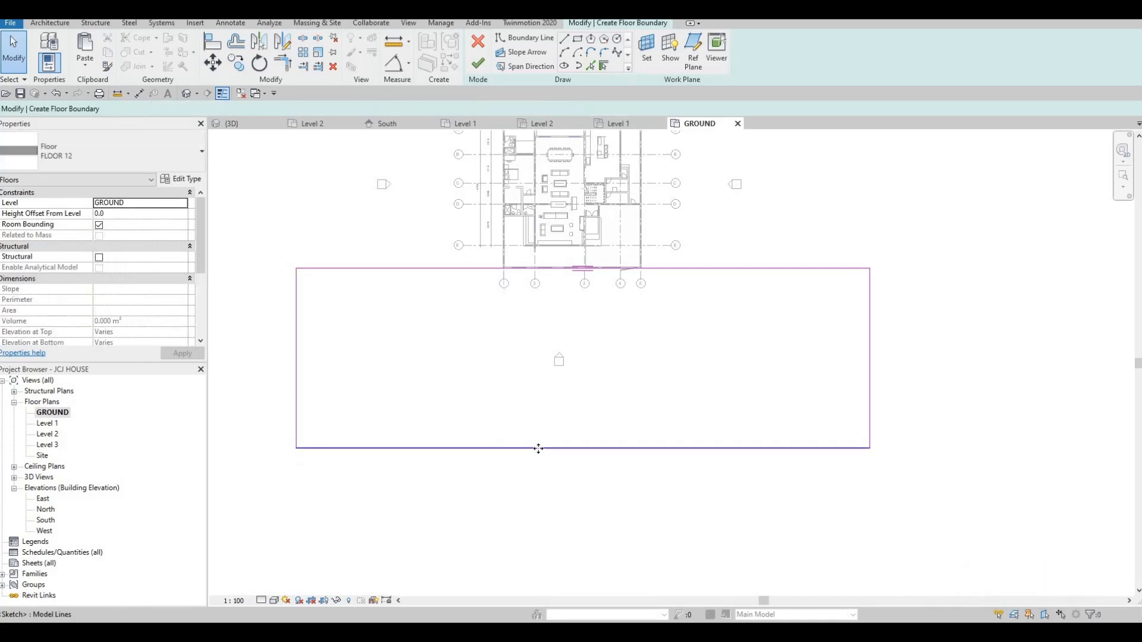
left_click_drag(539, 447, 538, 508)
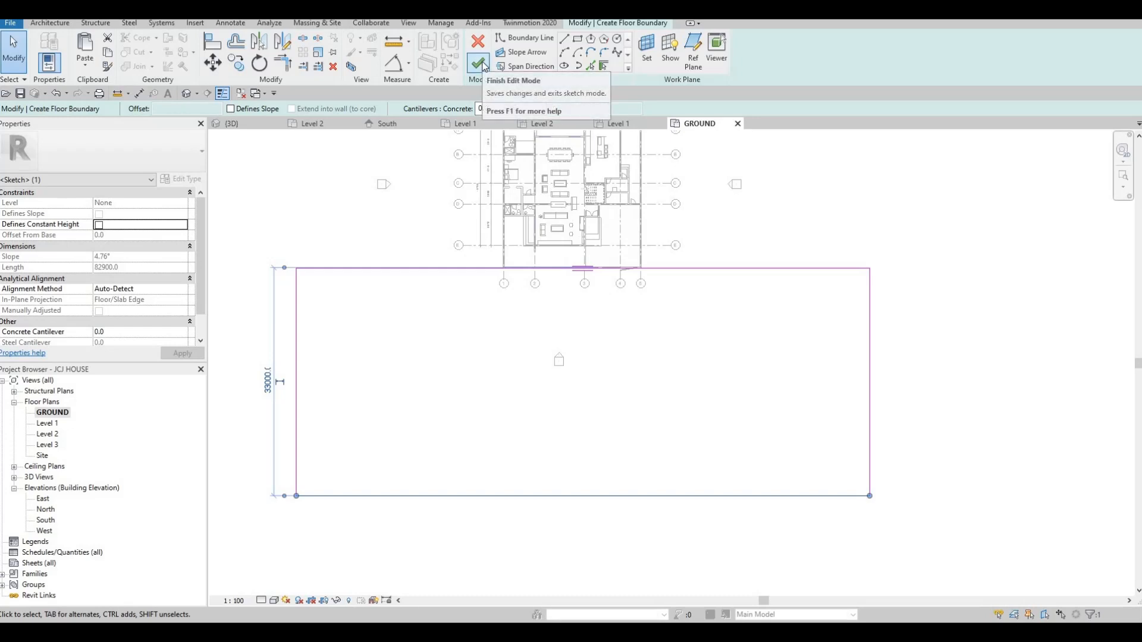
left_click(479, 64)
key("Escape")
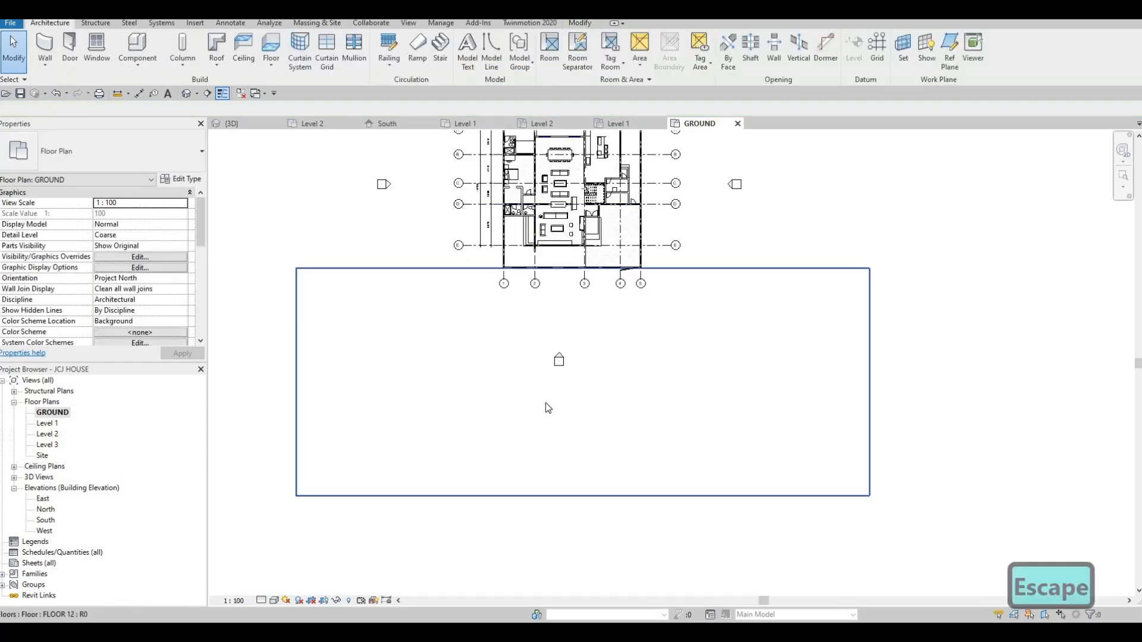
scroll(545, 404, "down", 3)
key("Escape")
Enlarge the front floor's boundary to about 44000 mm deep, extending about 59000 mm left and 61000 mm right of the house, and finish the edit.
left_click(507, 392)
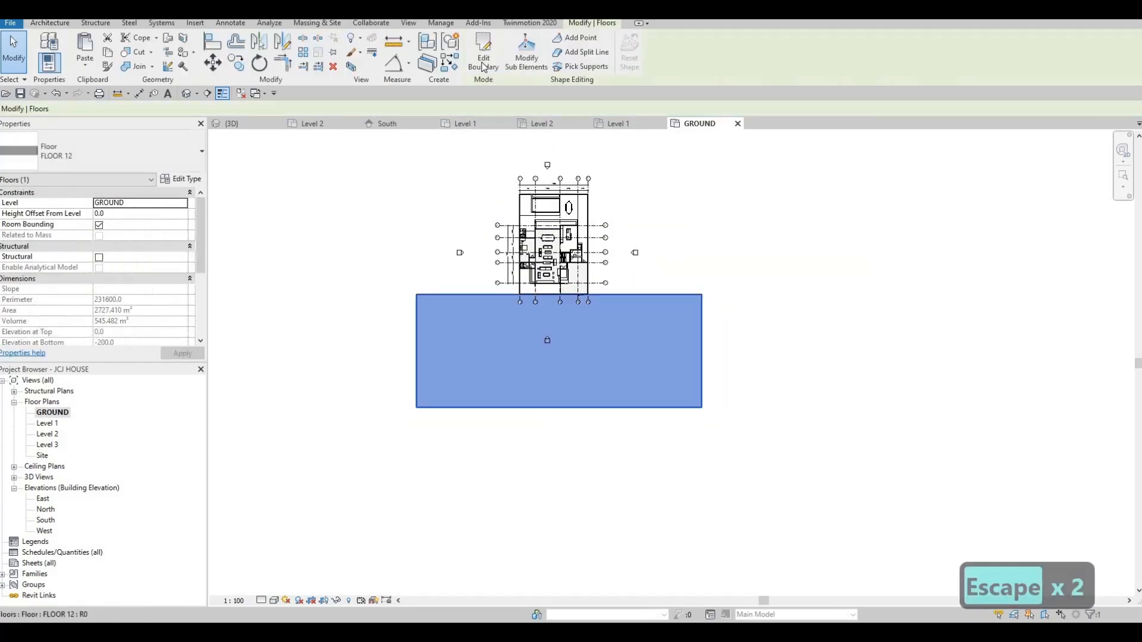
double_click(507, 392)
left_click(417, 357)
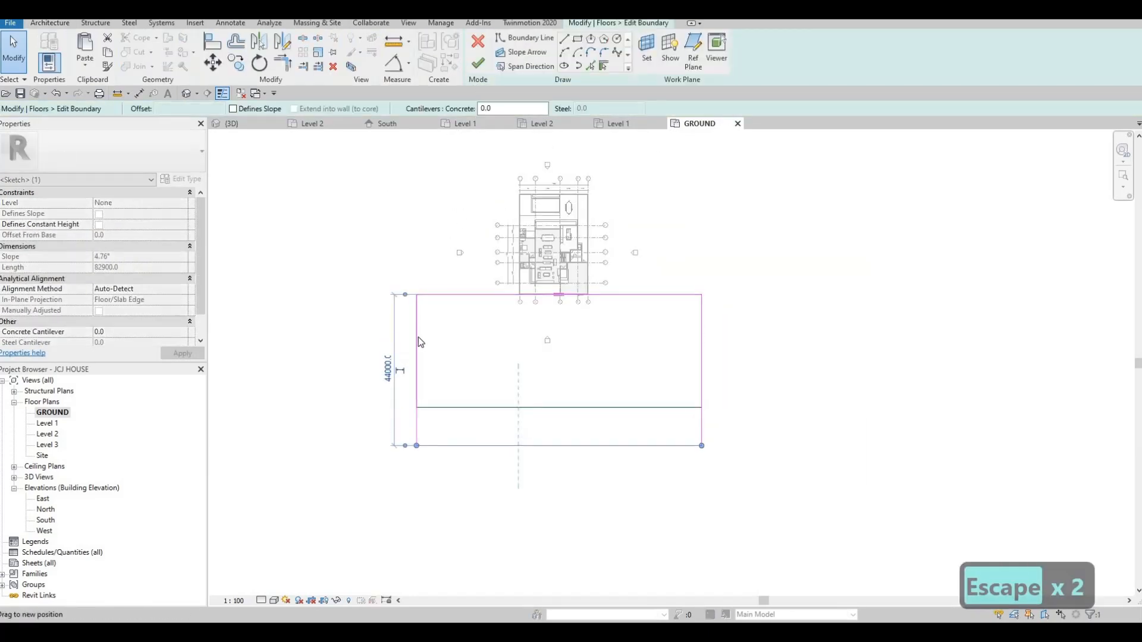
left_click_drag(419, 342, 322, 328)
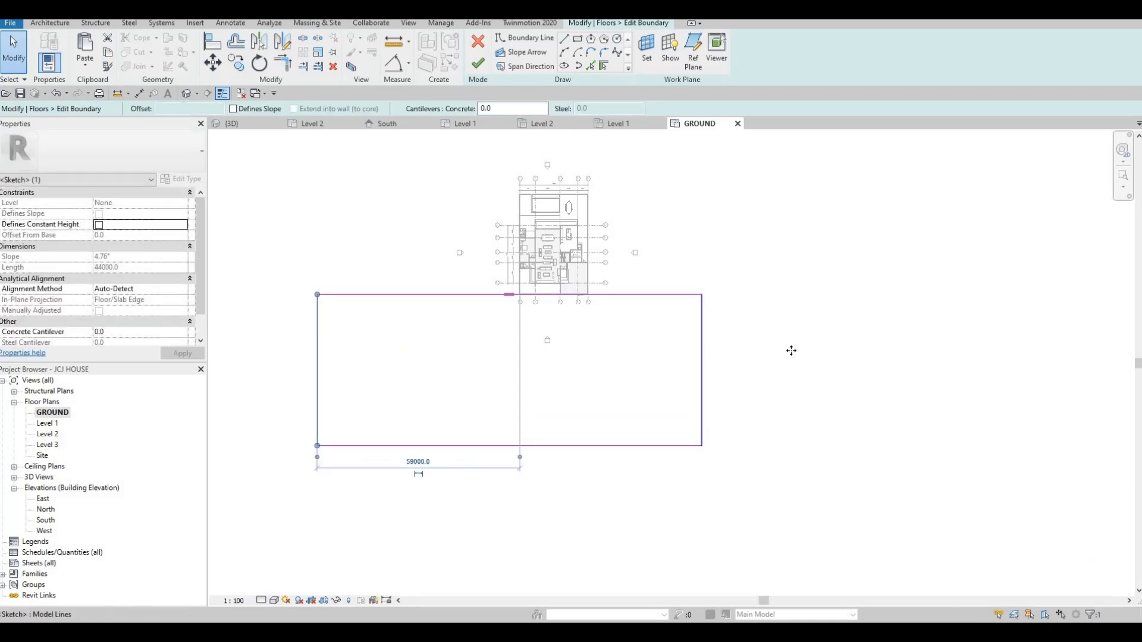
left_click_drag(702, 351, 791, 350)
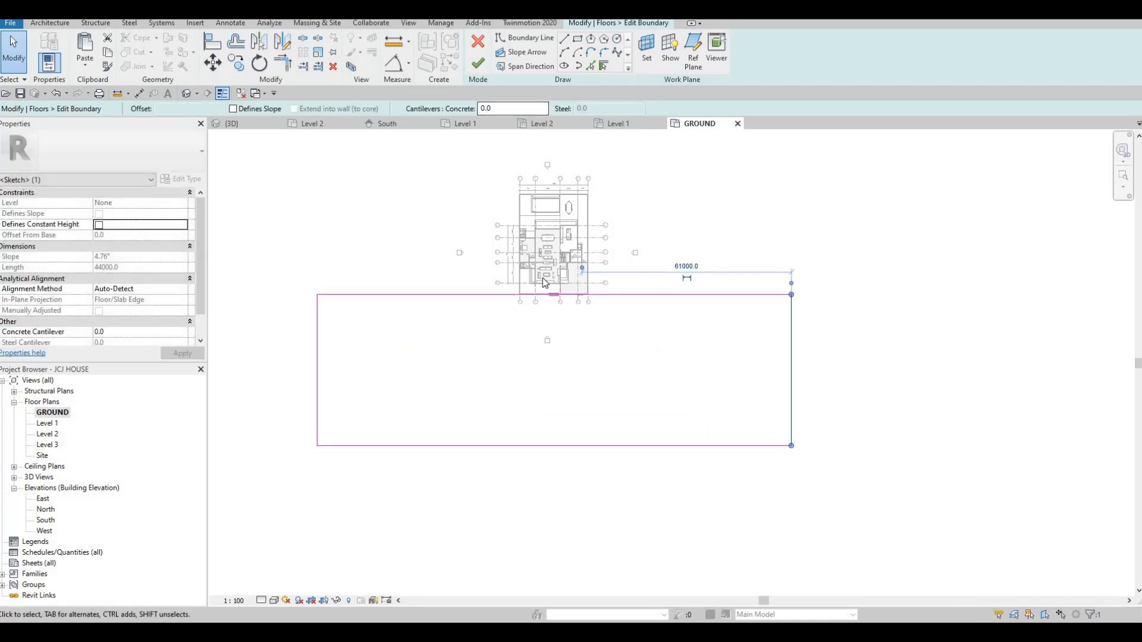
scroll(505, 249, "up", 5)
scroll(565, 250, "down", 2)
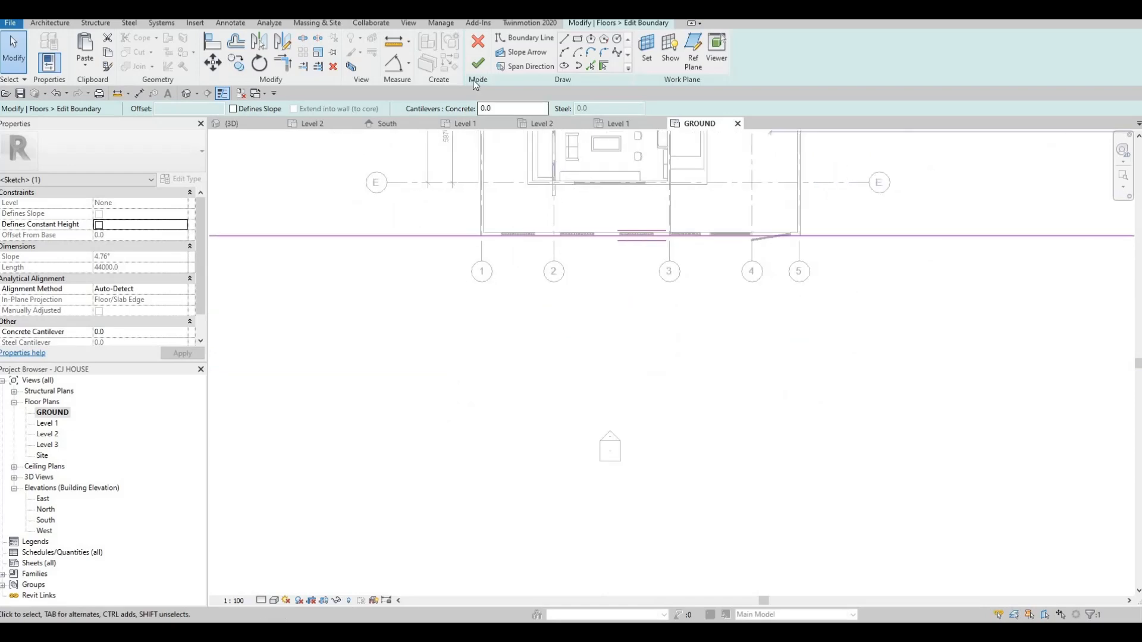
scroll(552, 369, "down", 2)
key("Escape")
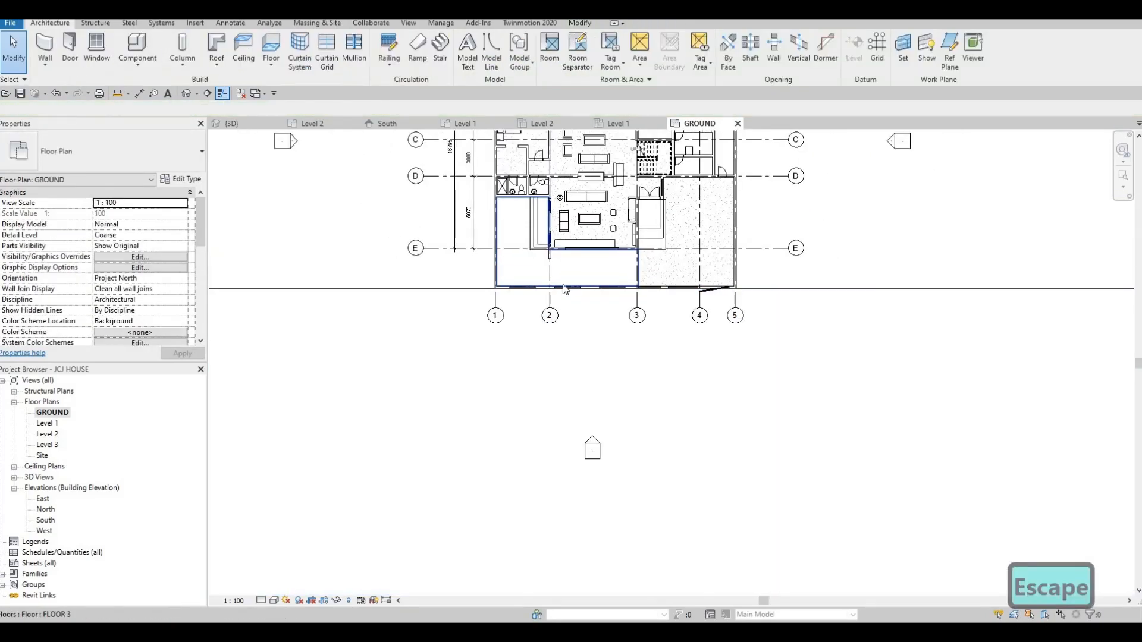
Start a new floor on the GROUND plan and duplicate the FLOOR 12 type as FLOOR 13.
scroll(555, 265, "down", 4)
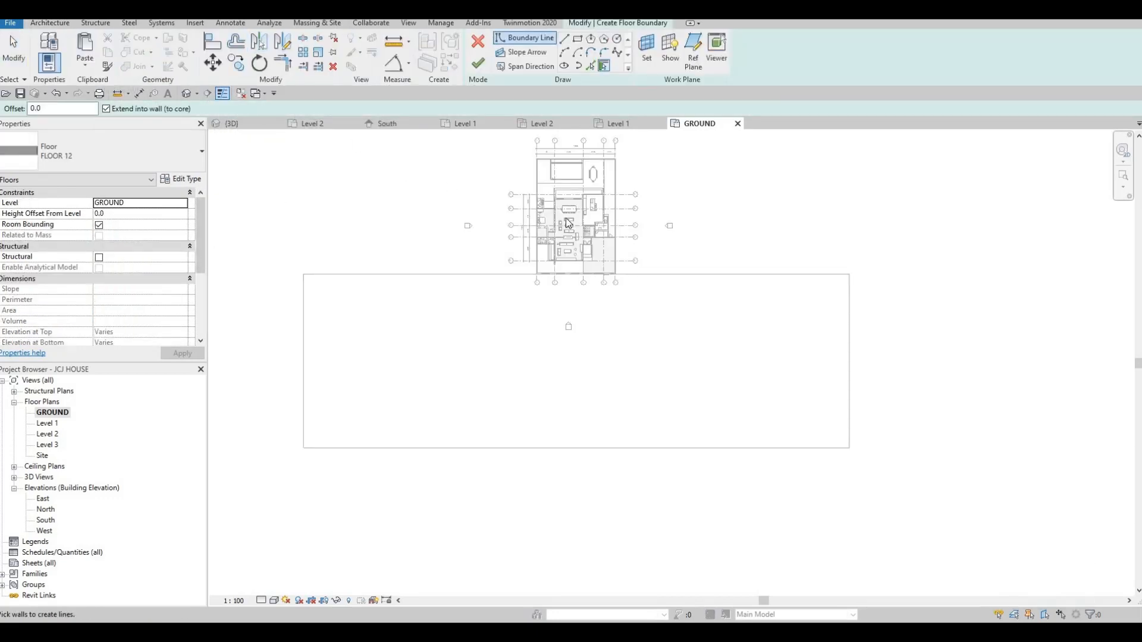
left_click(182, 179)
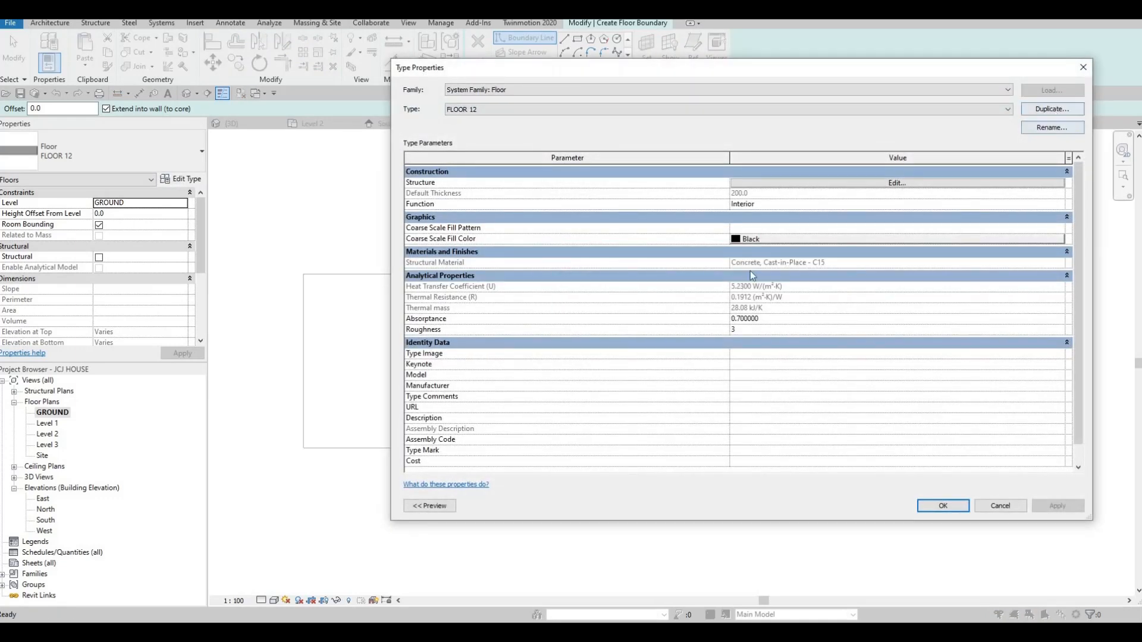
key("alt+d")
key("Return")
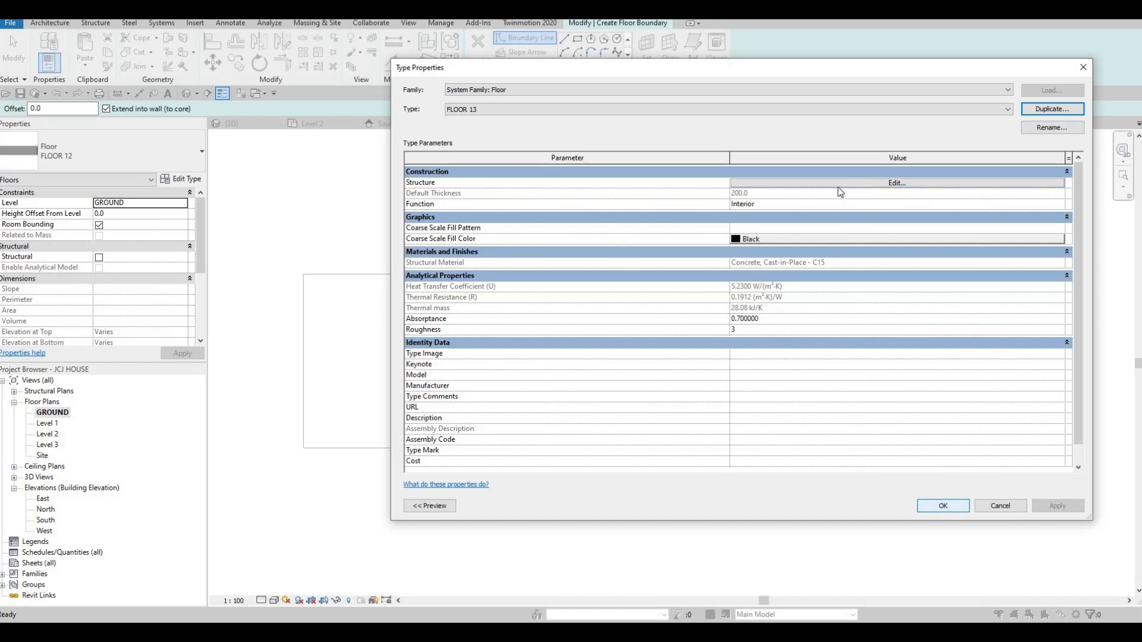
Assign the AEC material Concrete, C55/67 to FLOOR 13's structure layer and accept the type changes.
left_click(758, 184)
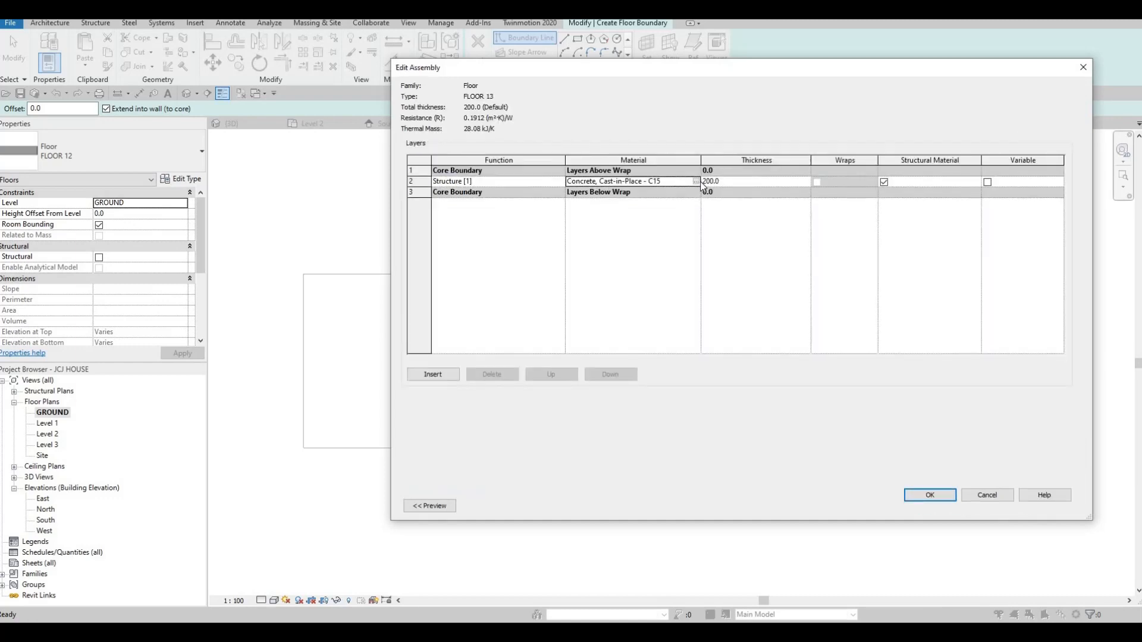
left_click(701, 182)
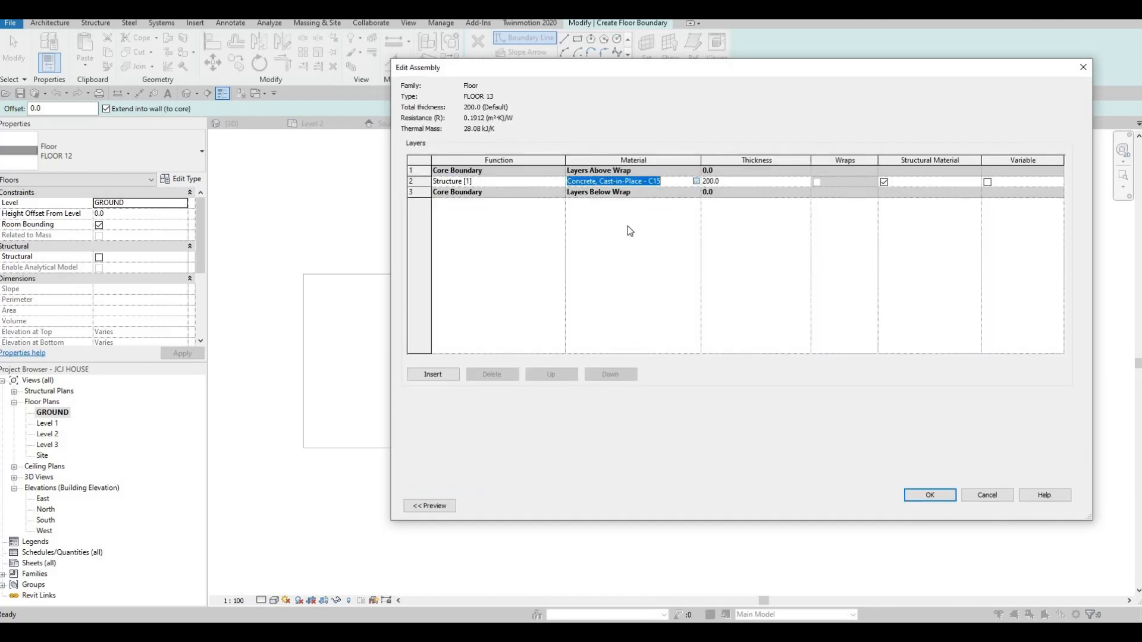
left_click(696, 180)
scroll(298, 416, "down", 3)
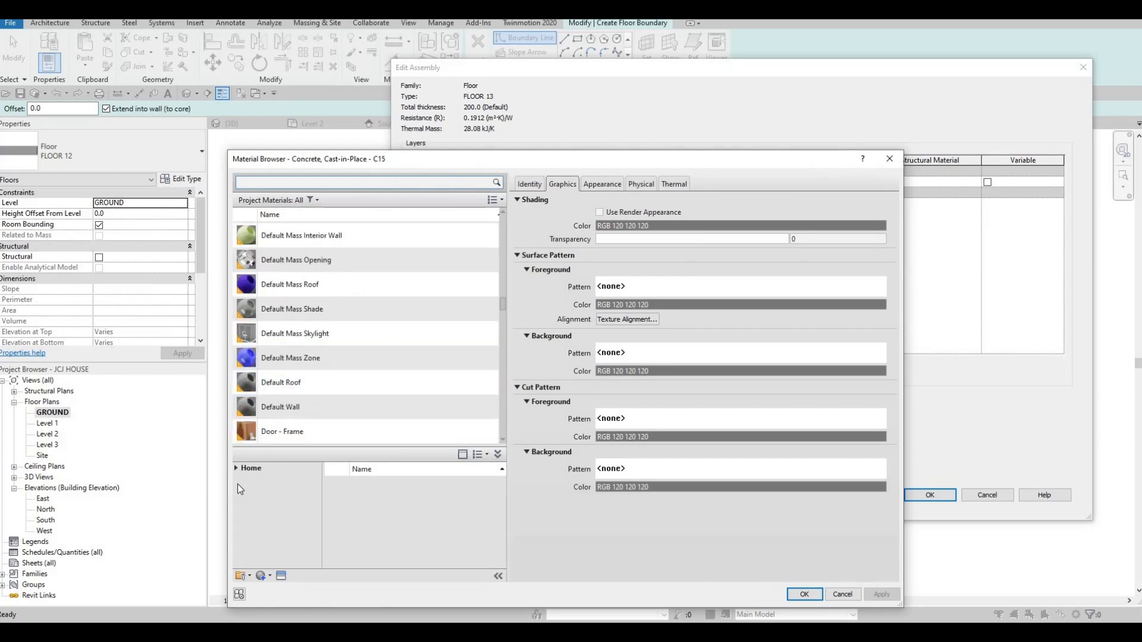
left_click(237, 469)
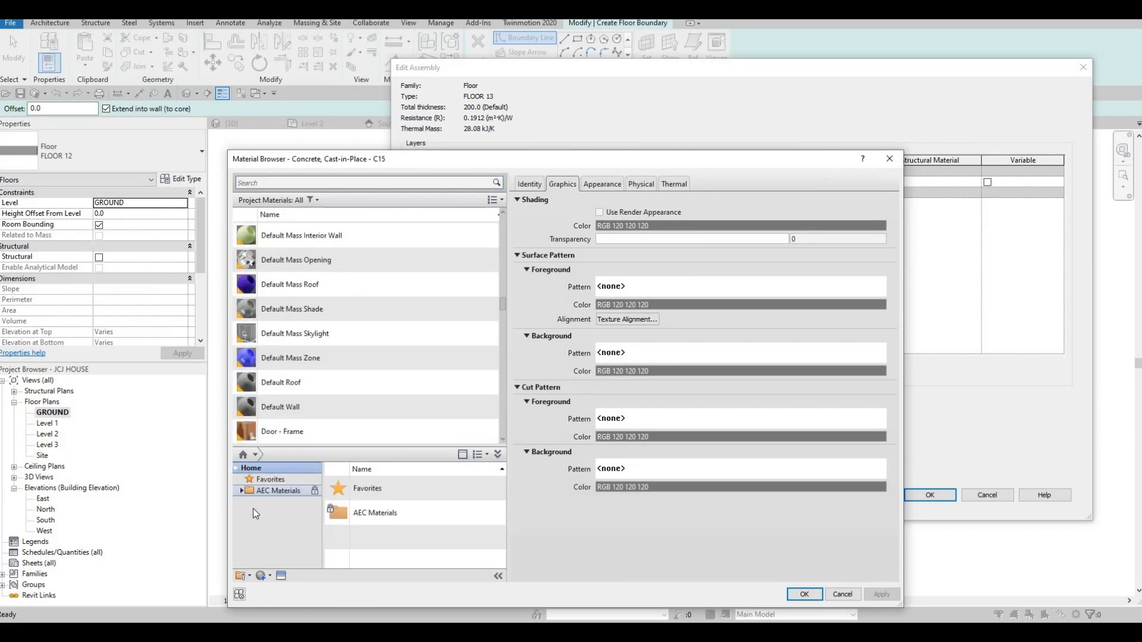
scroll(261, 518, "down", 3)
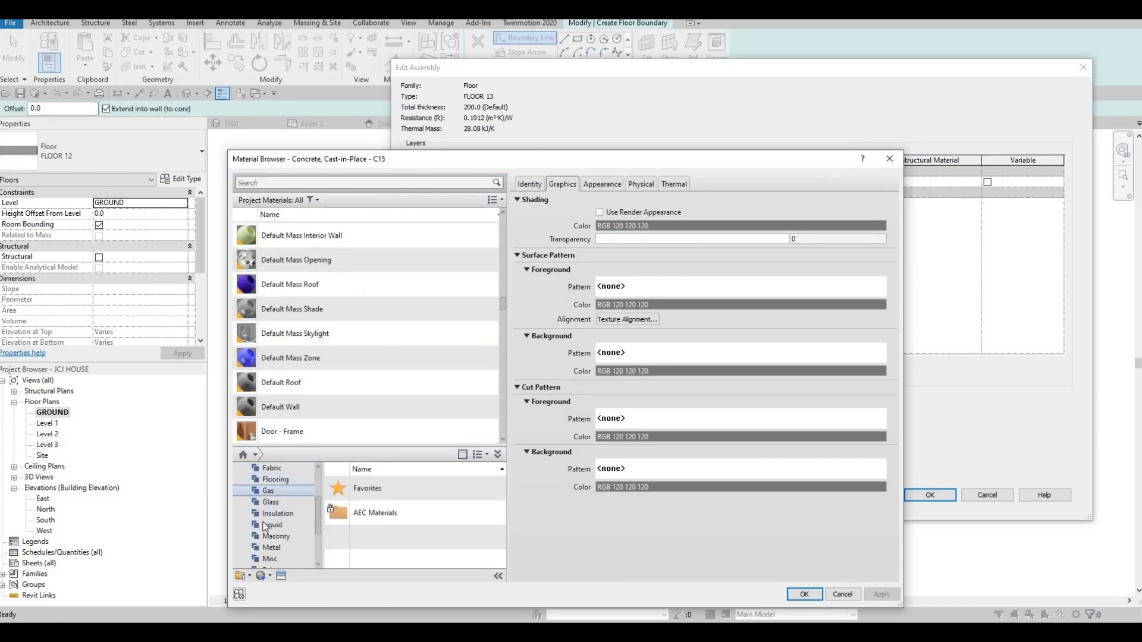
left_click(267, 525)
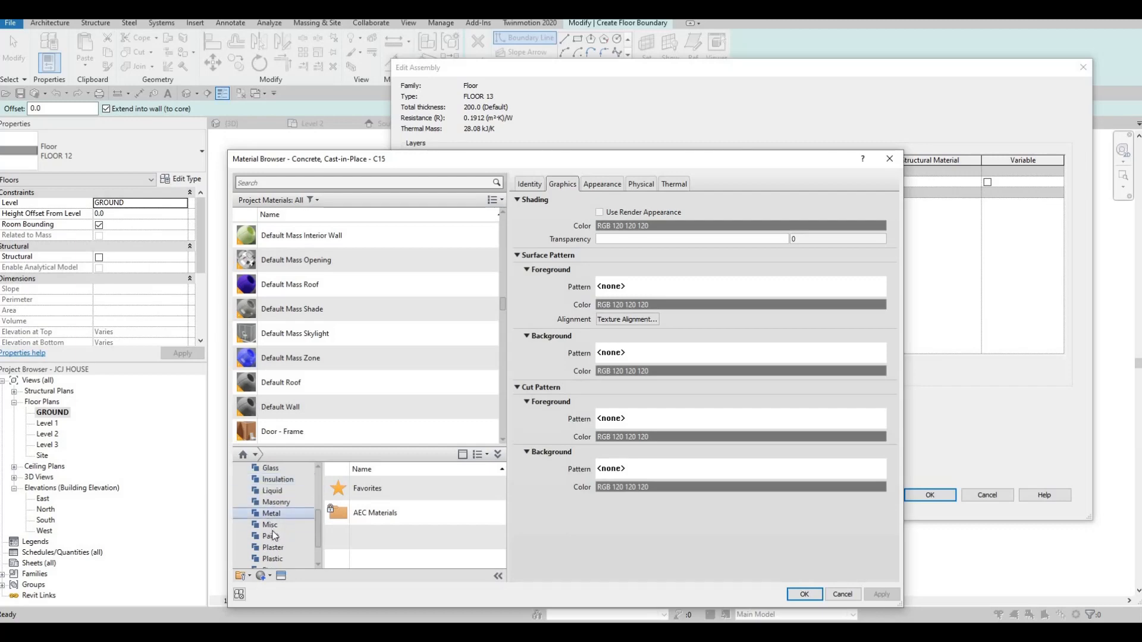
scroll(273, 518, "up", 2)
left_click(277, 525)
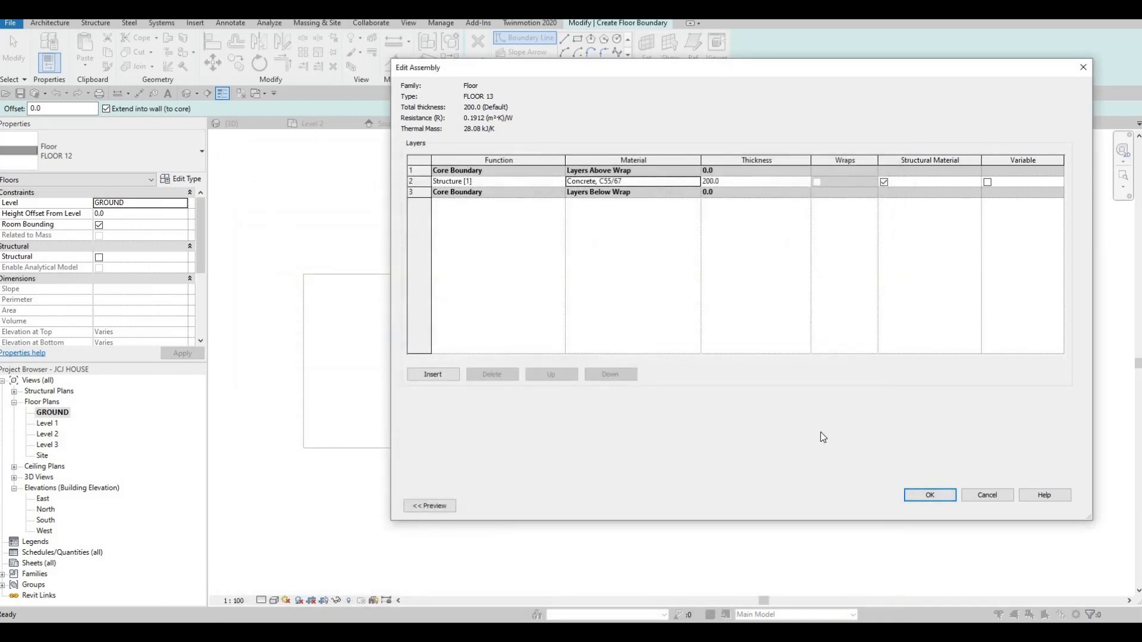
left_click(922, 496)
key("Return")
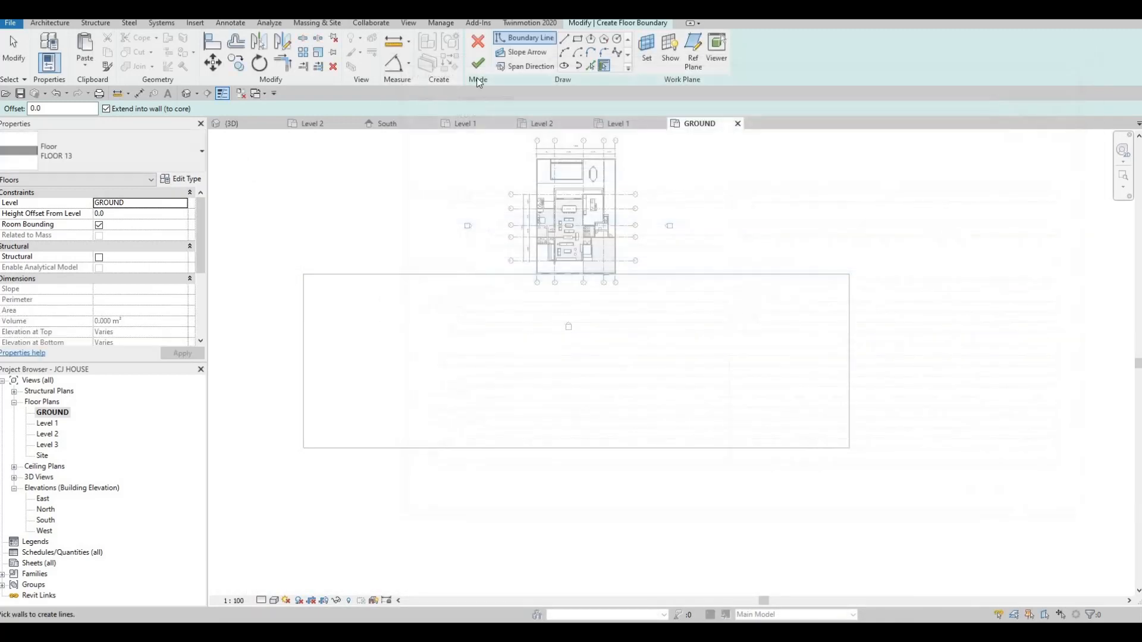
key("l")
key("i")
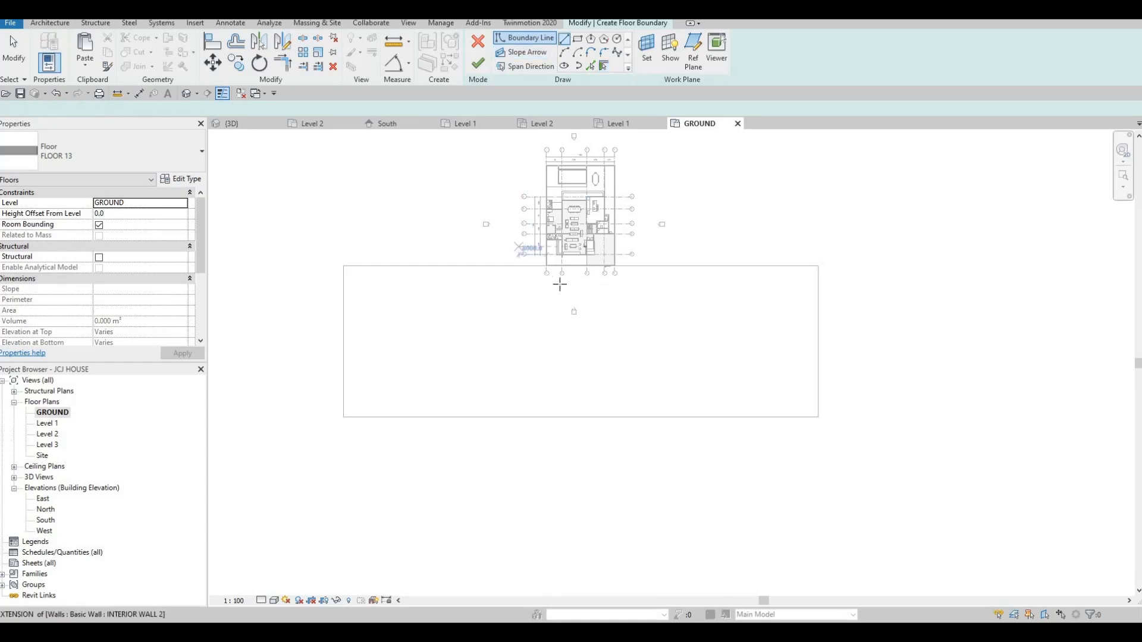
scroll(556, 279, "up", 5)
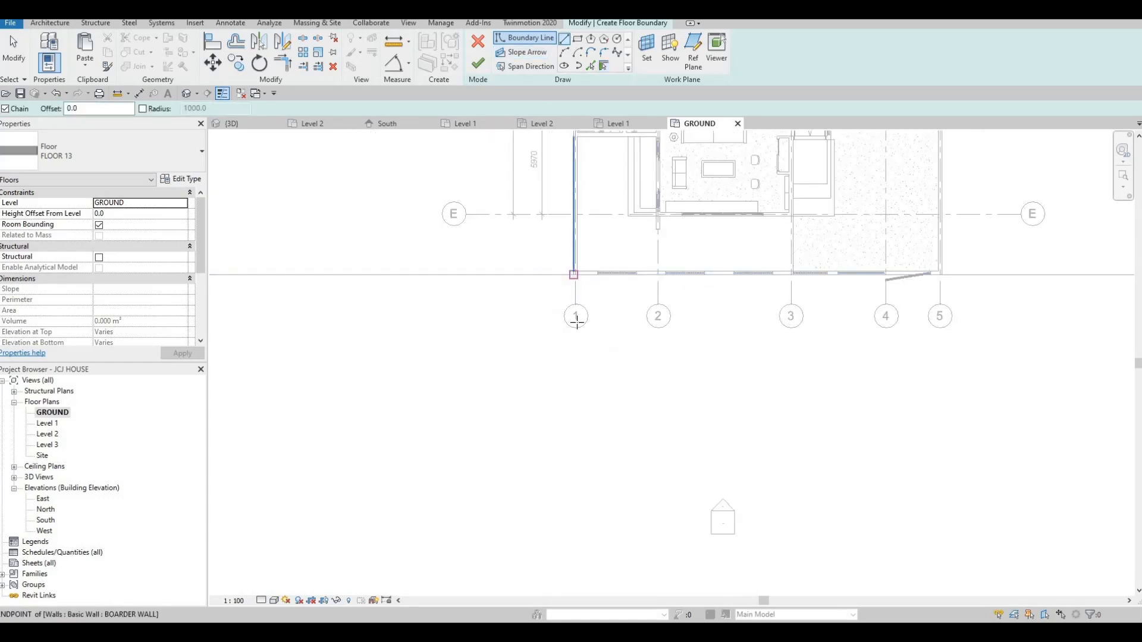
left_click(573, 274)
key("Escape")
Sketch a rectangular FLOOR 13 boundary about 70000 mm long along the front wall, from near grid 3 to the front floor's left edge.
left_click(577, 38)
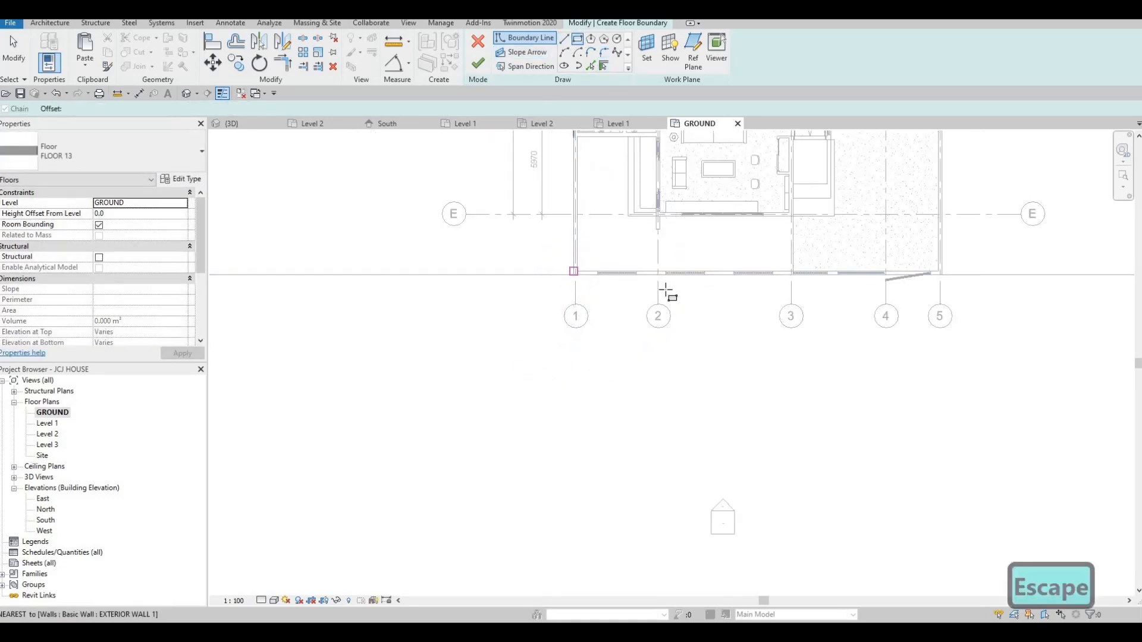
scroll(794, 291, "up", 4)
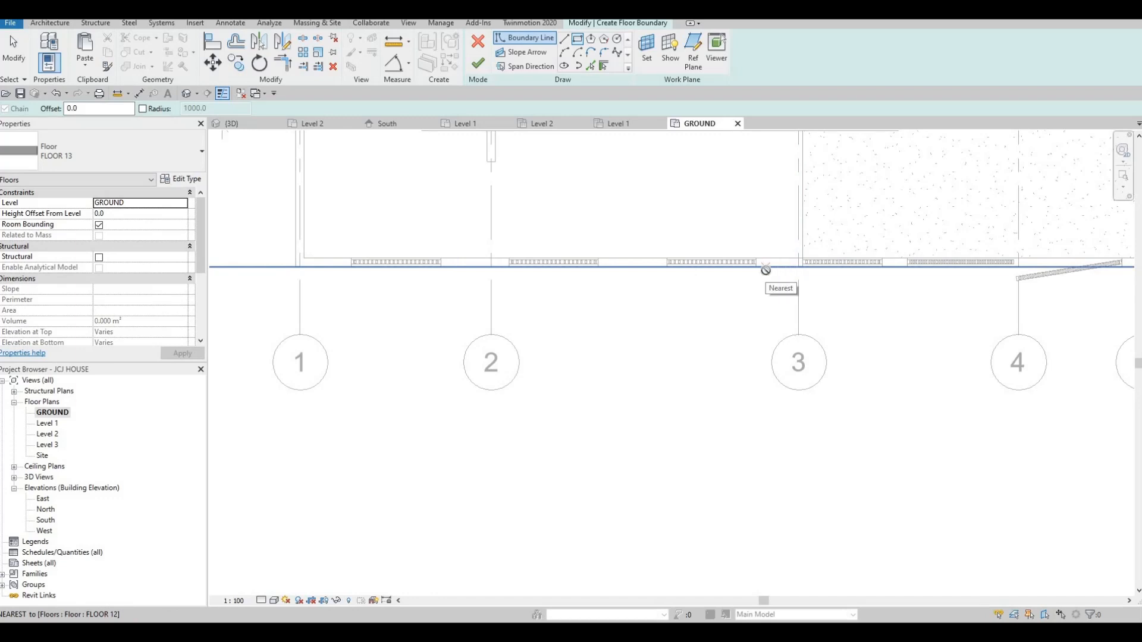
left_click(765, 270)
scroll(614, 323, "down", 4)
middle_click_drag(606, 319, 689, 318)
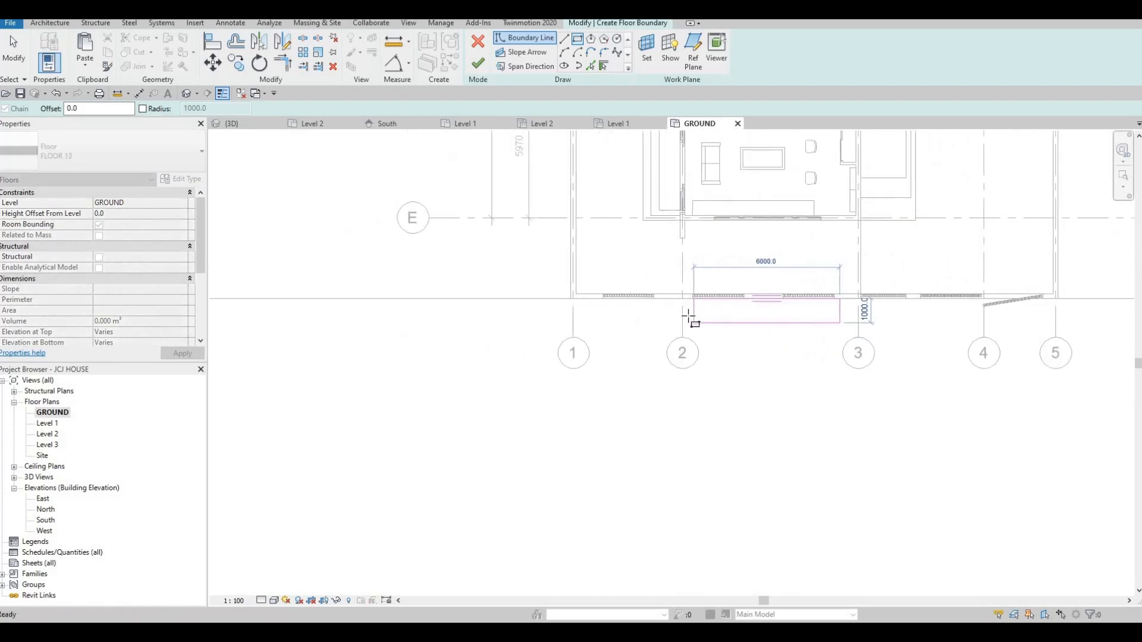
scroll(689, 320, "down", 5)
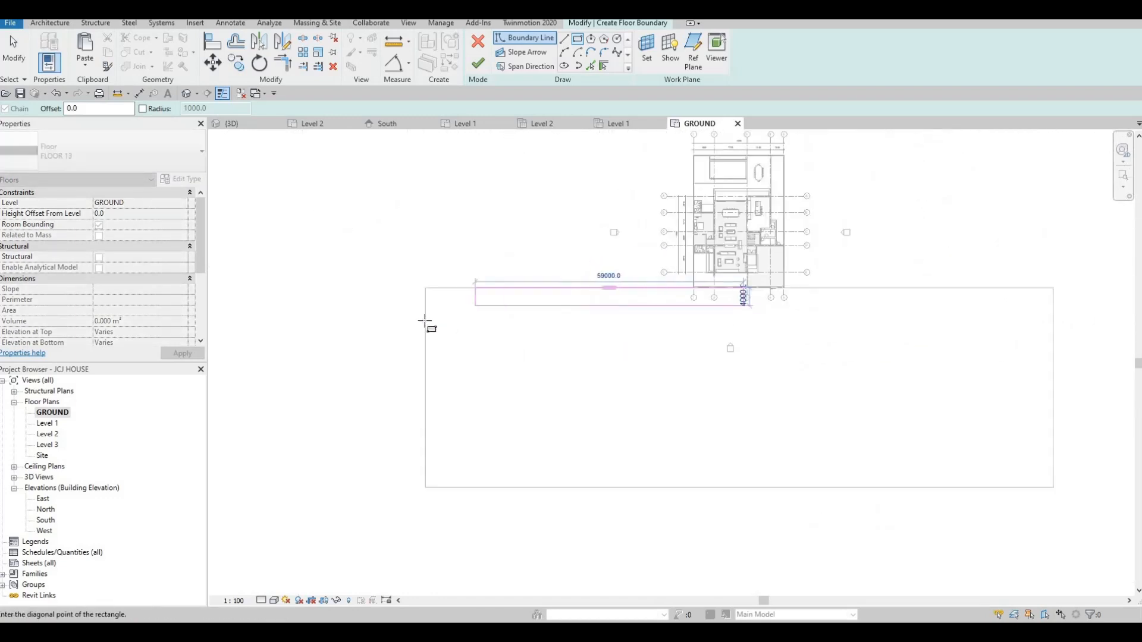
left_click(425, 320)
key("Escape")
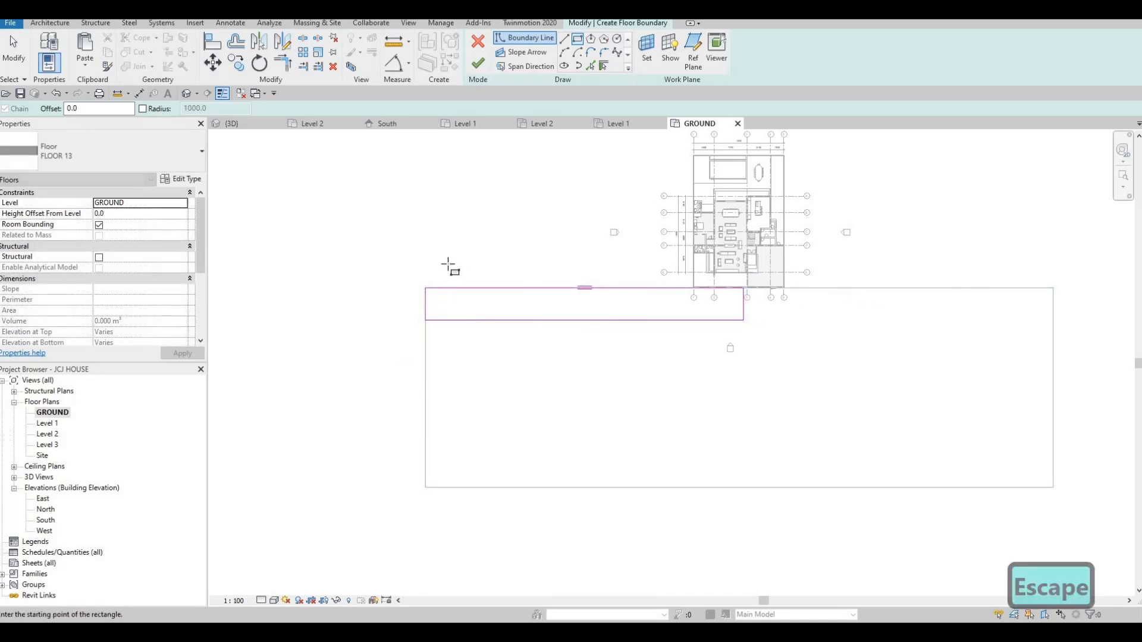
Set the floor's height offset from the GROUND level to 100 mm and finish the floor.
scroll(449, 266, "up", 2)
middle_click_drag(316, 235, 317, 215)
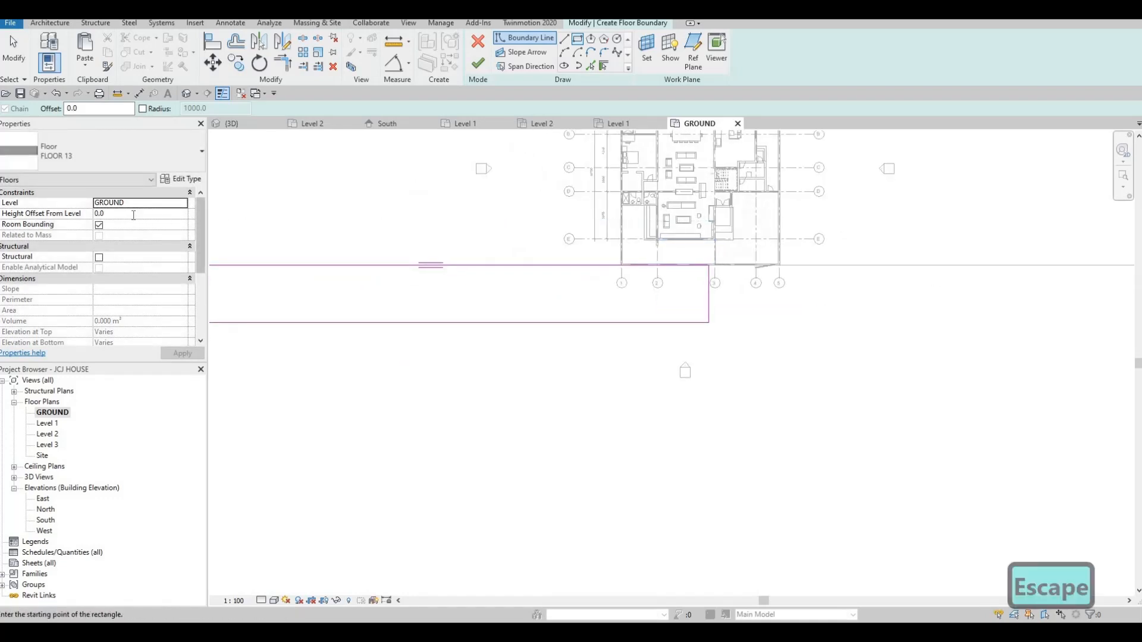
type("100")
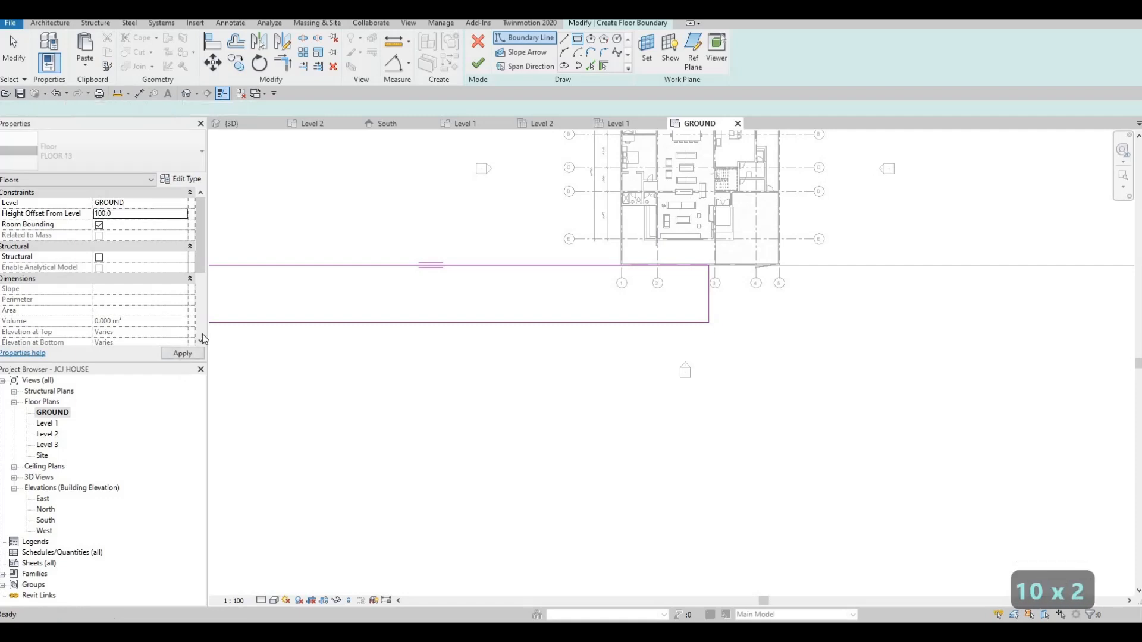
left_click(182, 354)
key("Escape")
key("Escape")
middle_click_drag(671, 296, 551, 297)
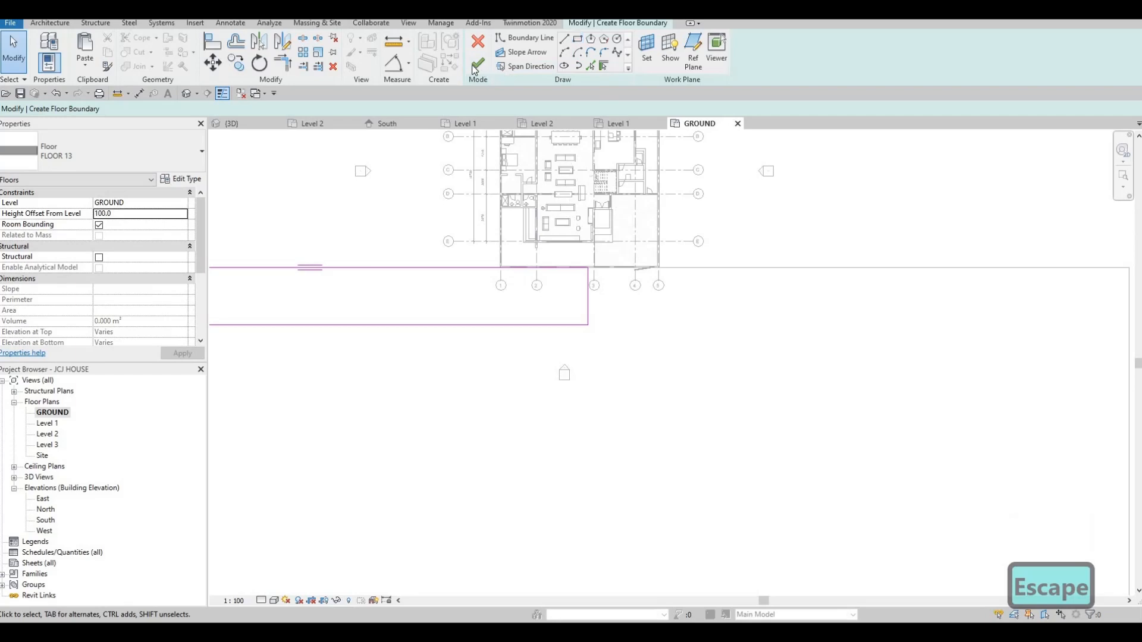
key("Escape")
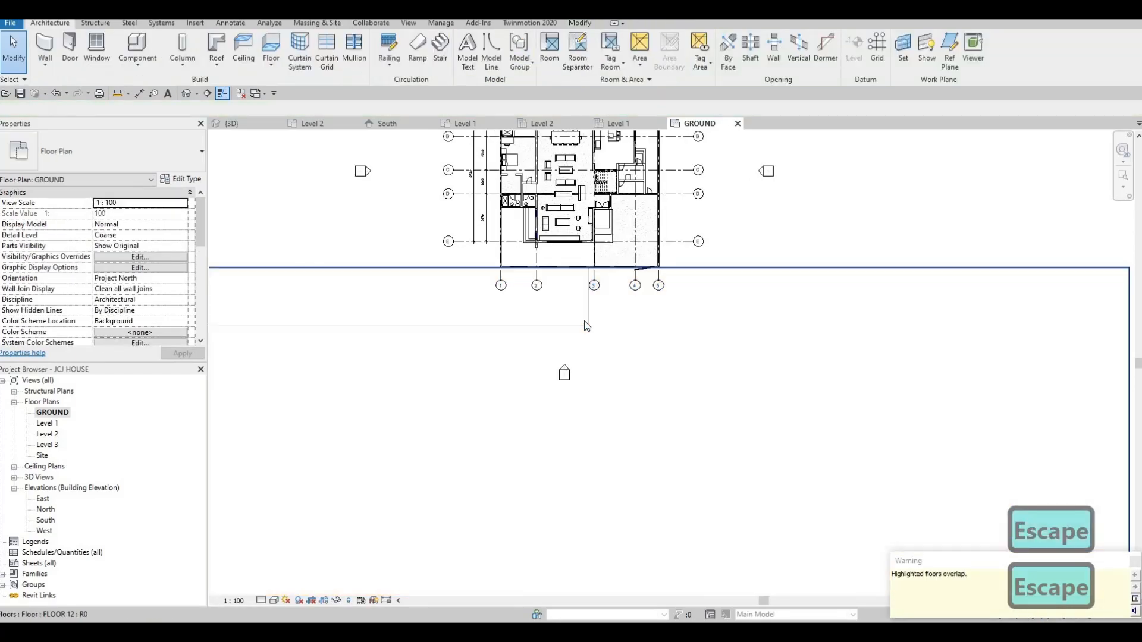
Create a similar FLOOR 13 strip about 59000 mm long from the wall corner at grid 5 to the front floor's right edge, and finish it.
left_click(540, 308)
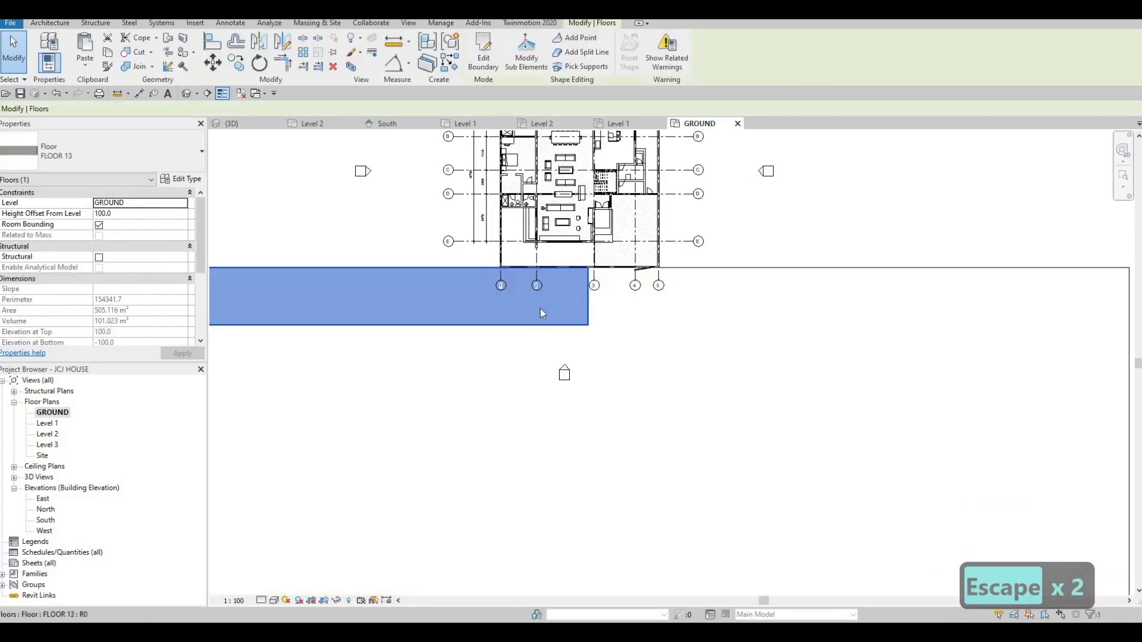
key("c")
key("s")
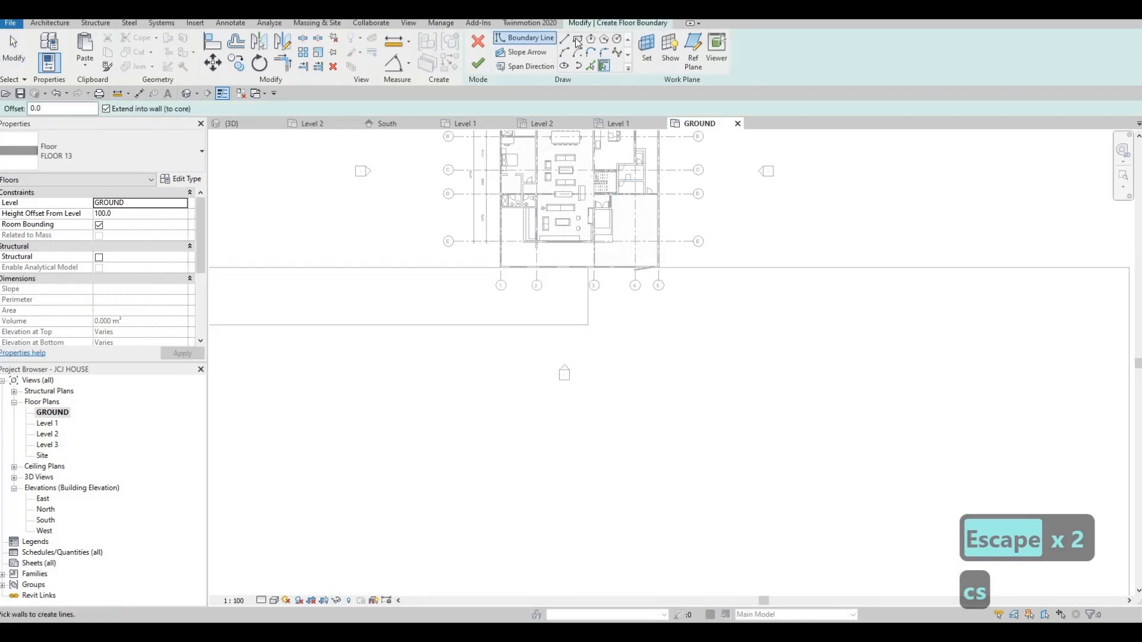
scroll(668, 268, "up", 5)
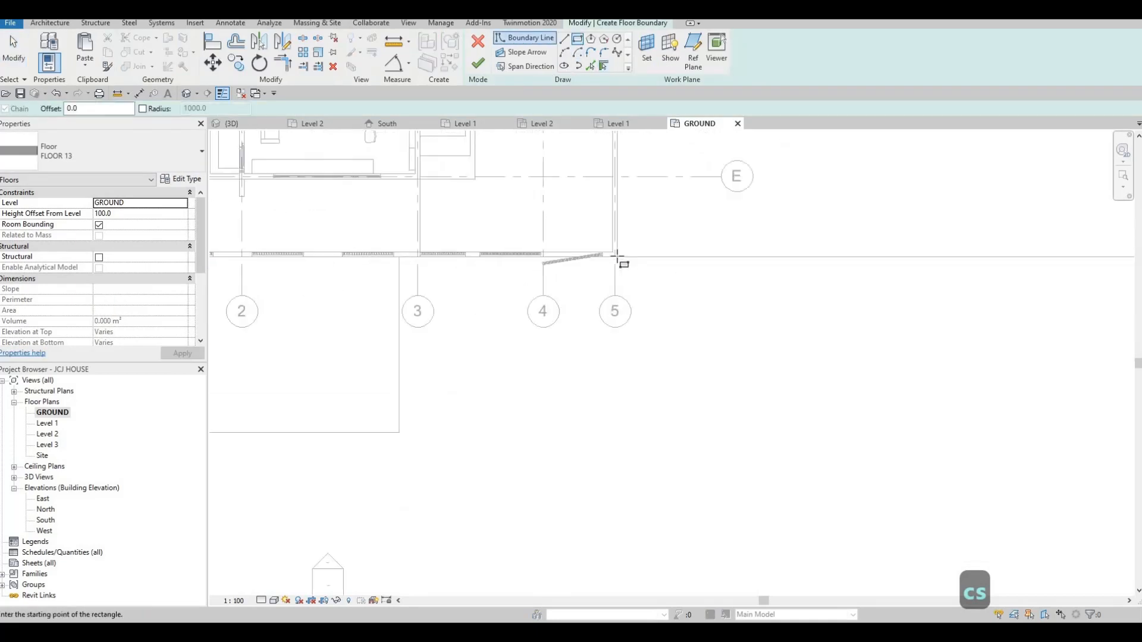
left_click(610, 256)
scroll(856, 304, "down", 6)
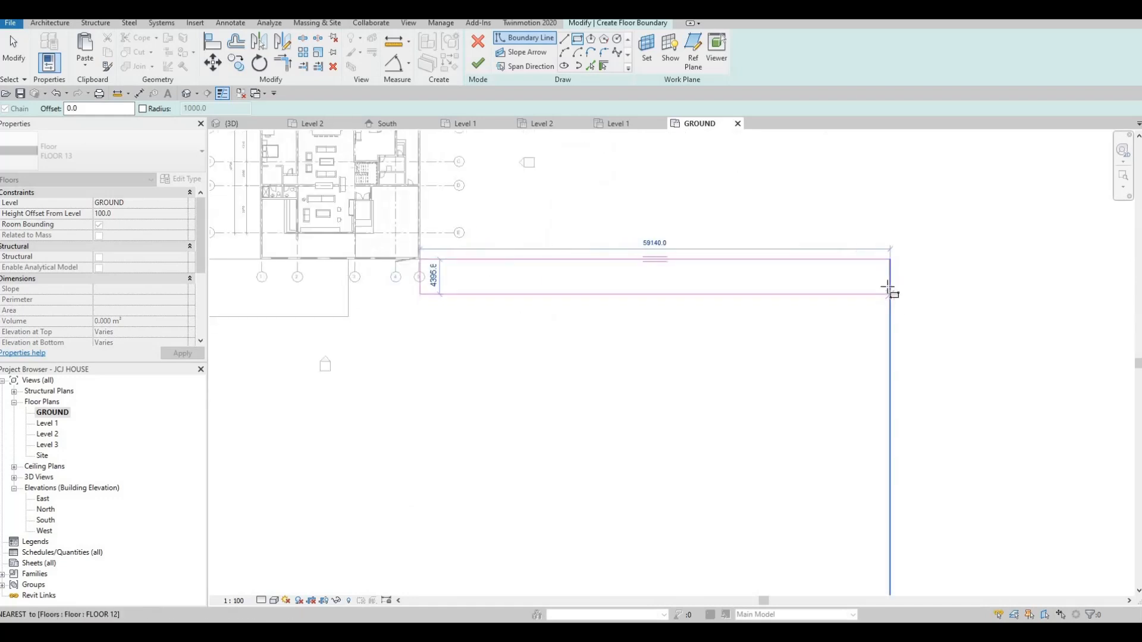
left_click(853, 287)
key("Escape")
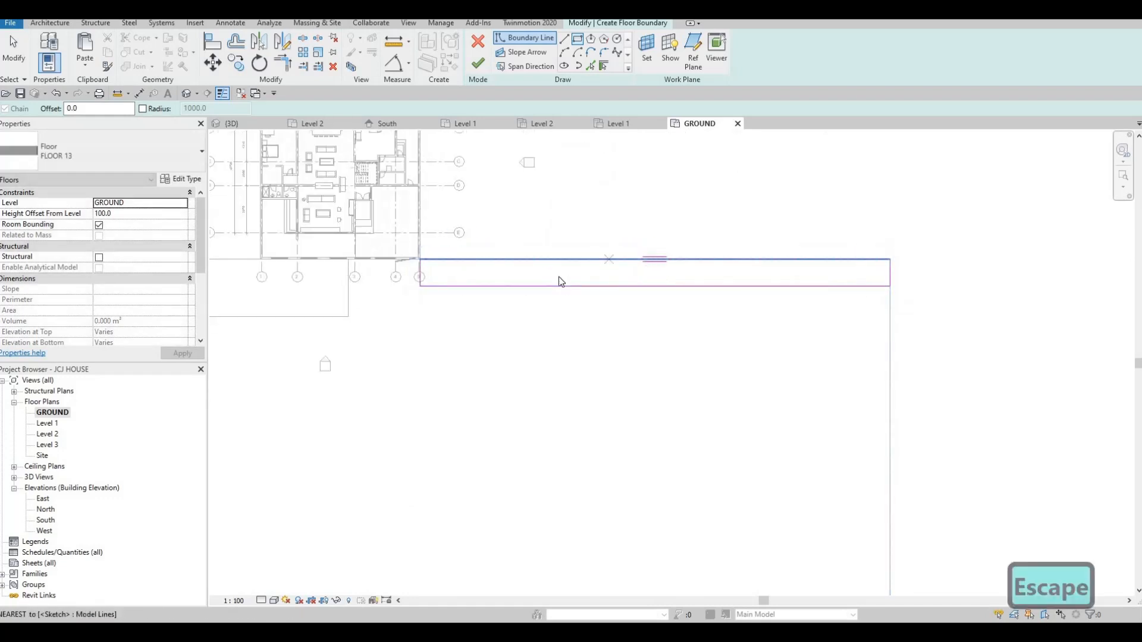
key("Escape")
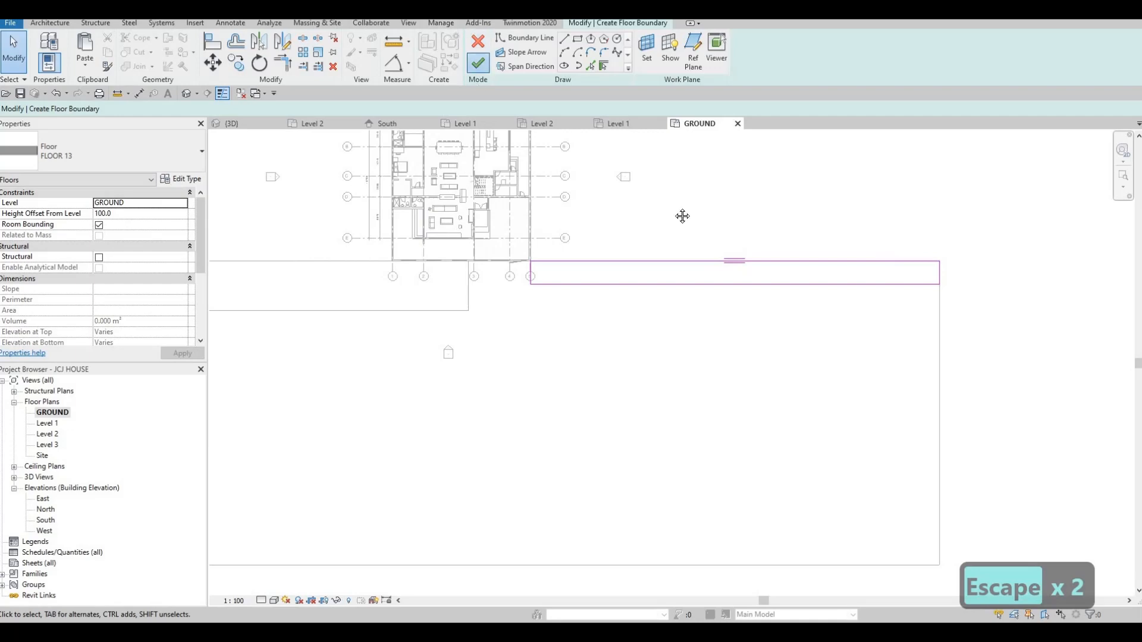
middle_click_drag(682, 216, 658, 260)
scroll(657, 262, "down", 1)
key("Escape")
key("Escape")
Edit the left strip's boundary, align its outer long edge with the right strip's outer edge, and finish the edit.
left_click(657, 267)
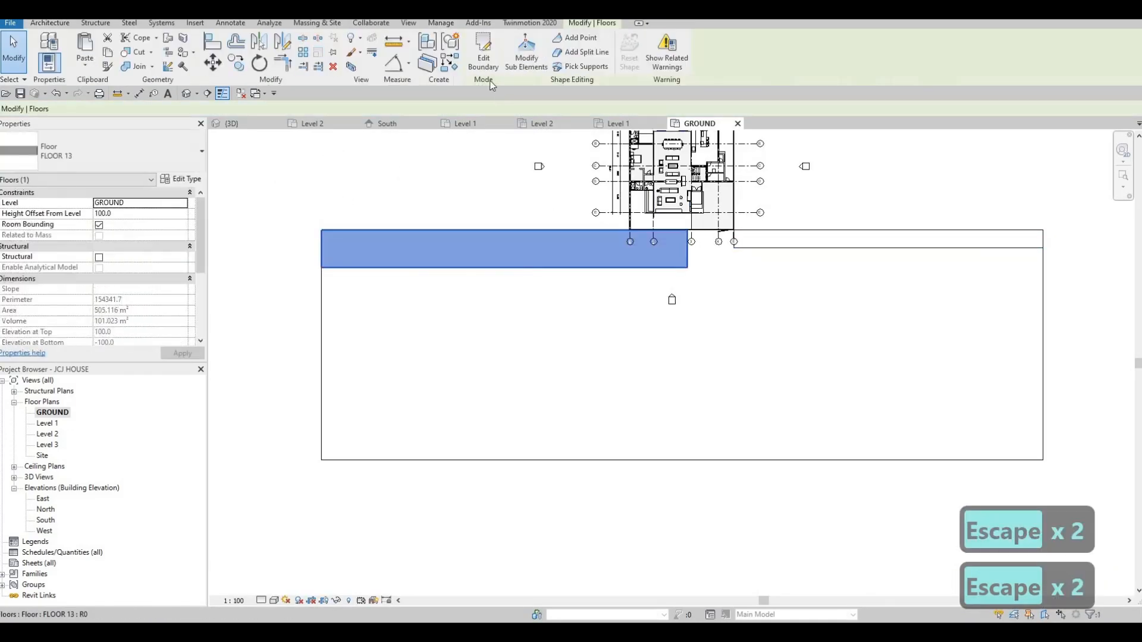
left_click(483, 55)
scroll(515, 270, "up", 2)
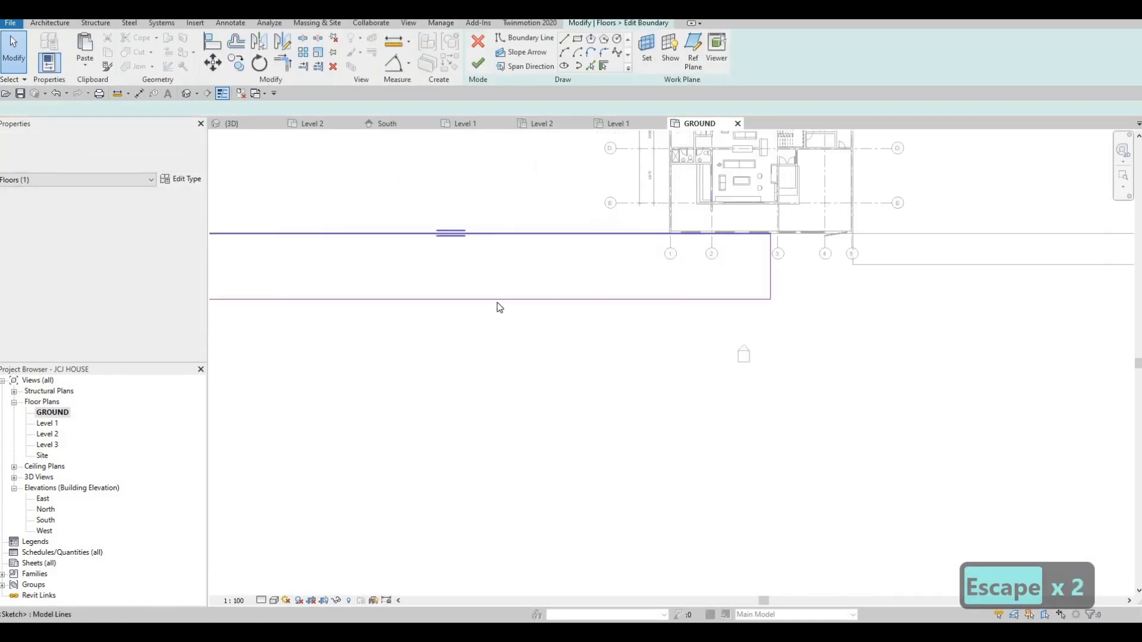
left_click(598, 299)
key("a")
key("l")
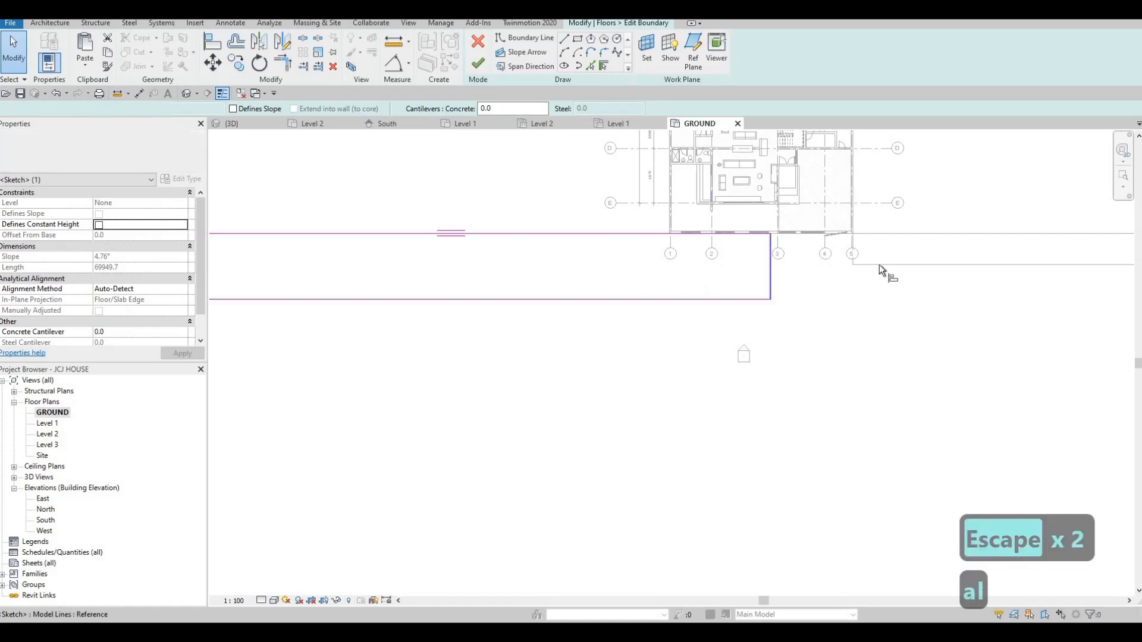
left_click(729, 299)
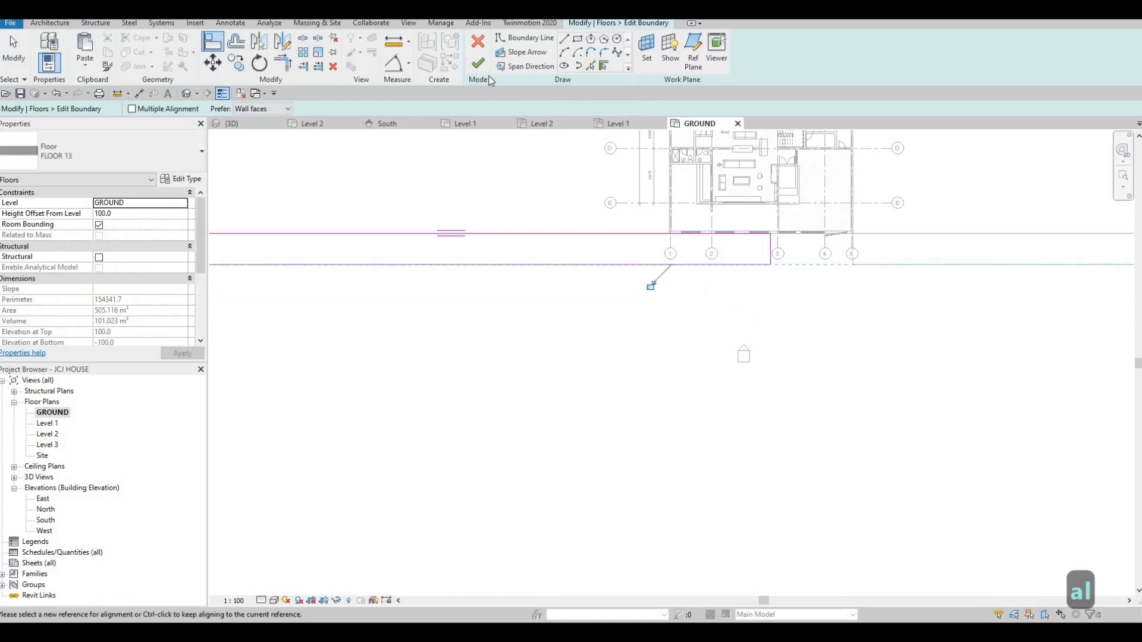
left_click(477, 64)
key("Escape")
key("Escape")
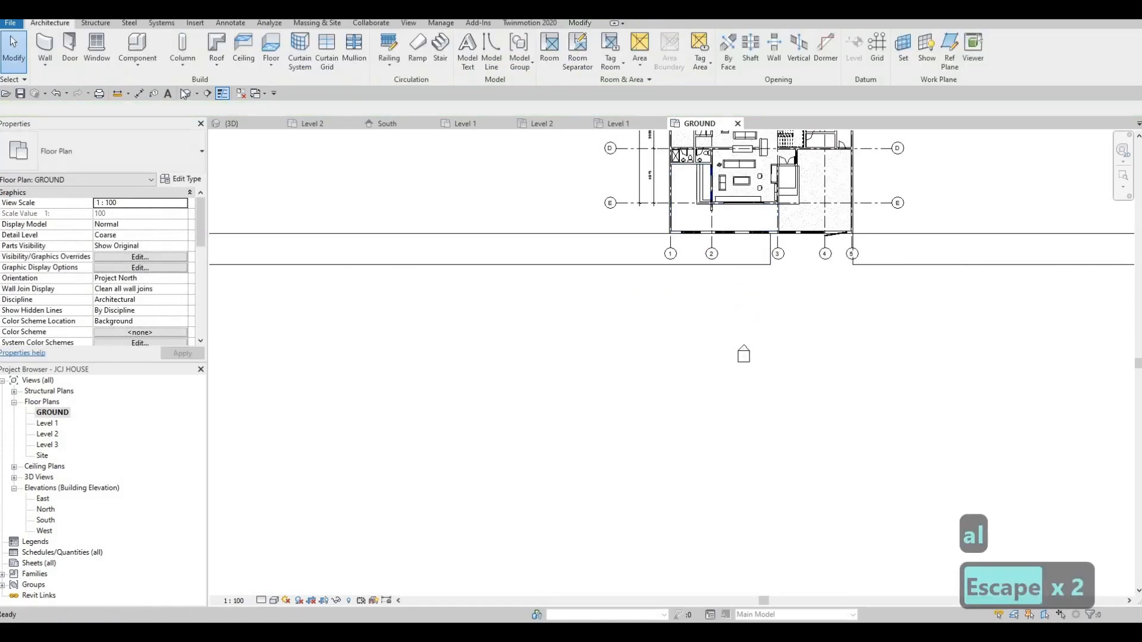
Inspect both raised strips and the gap in front of the gates in the 3D view.
left_click(257, 119)
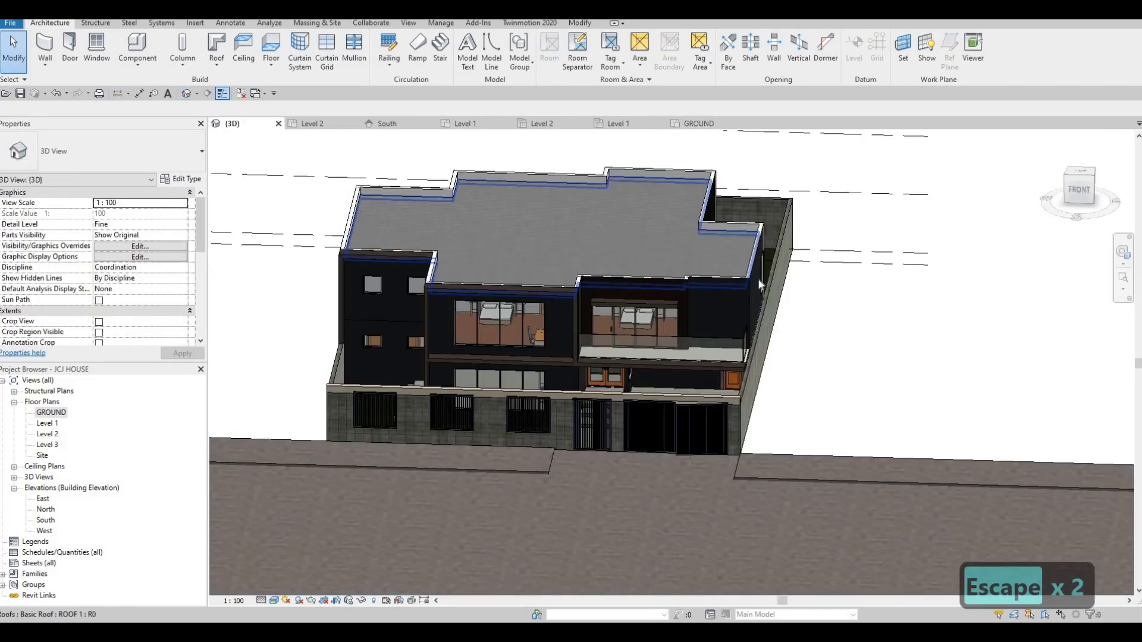
scroll(630, 322, "up", 10)
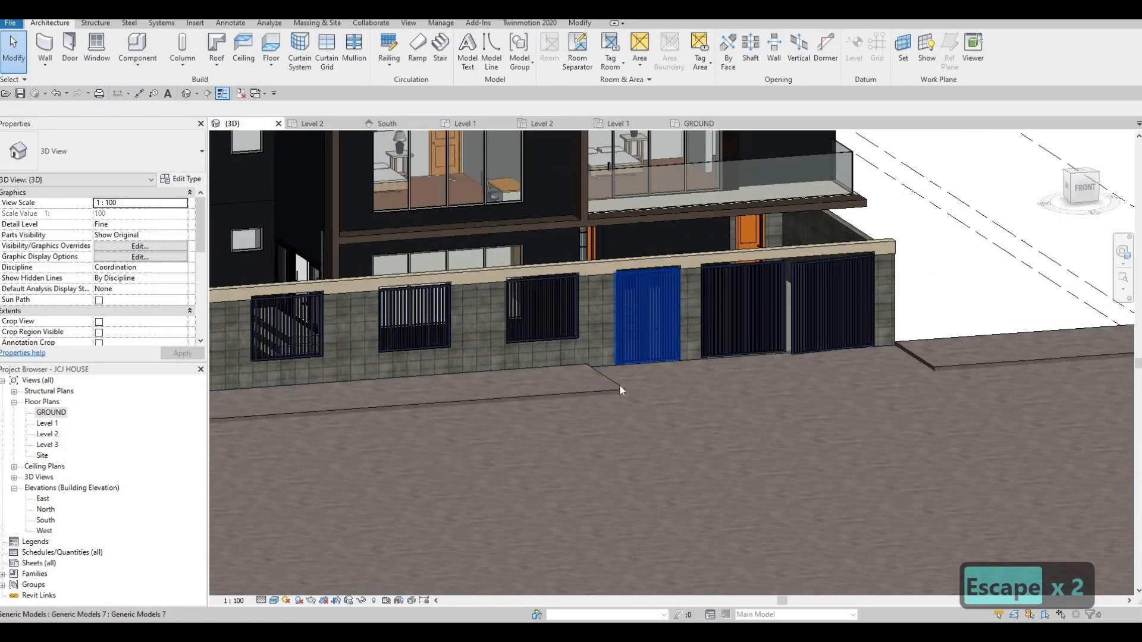
scroll(703, 416, "down", 2)
middle_click_drag(946, 358, 901, 351)
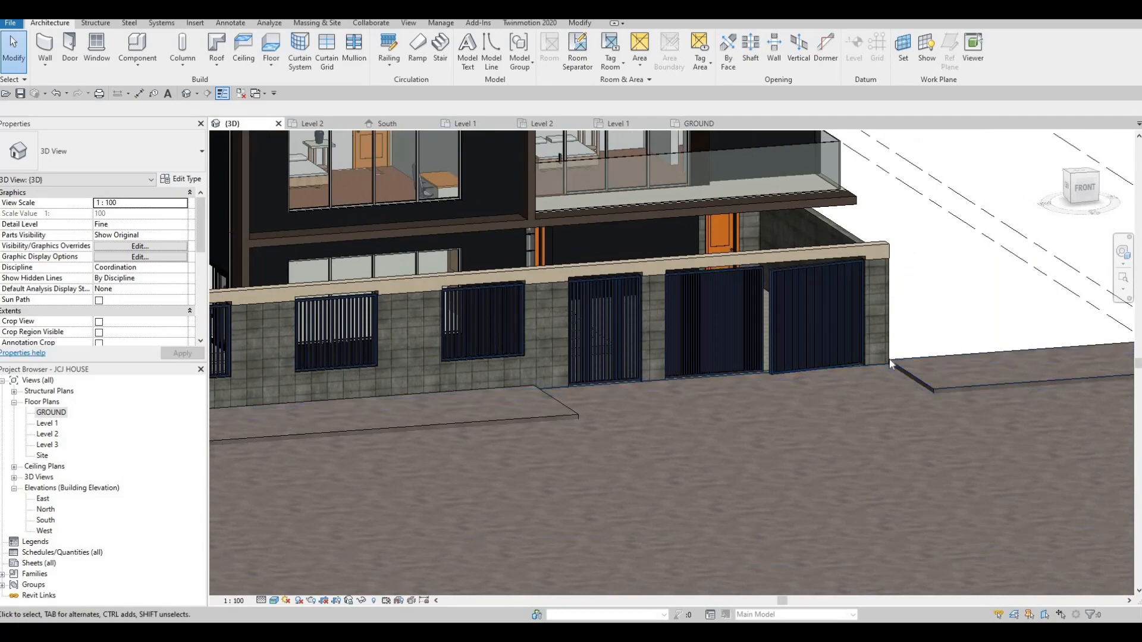
scroll(890, 359, "up", 2)
scroll(890, 359, "down", 4)
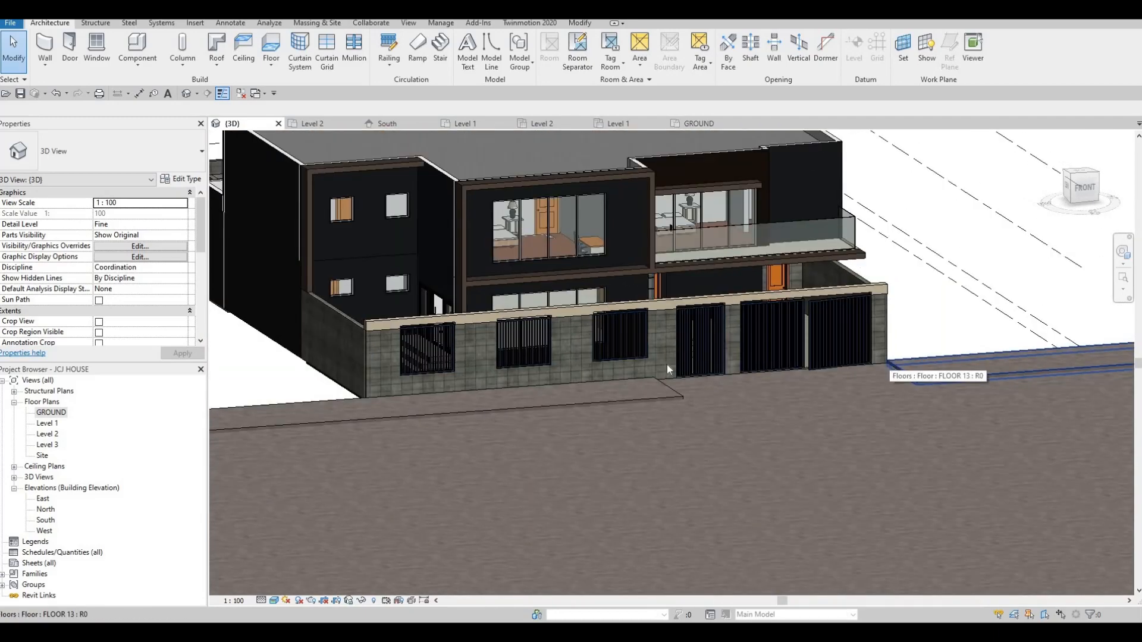
scroll(539, 363, "up", 3)
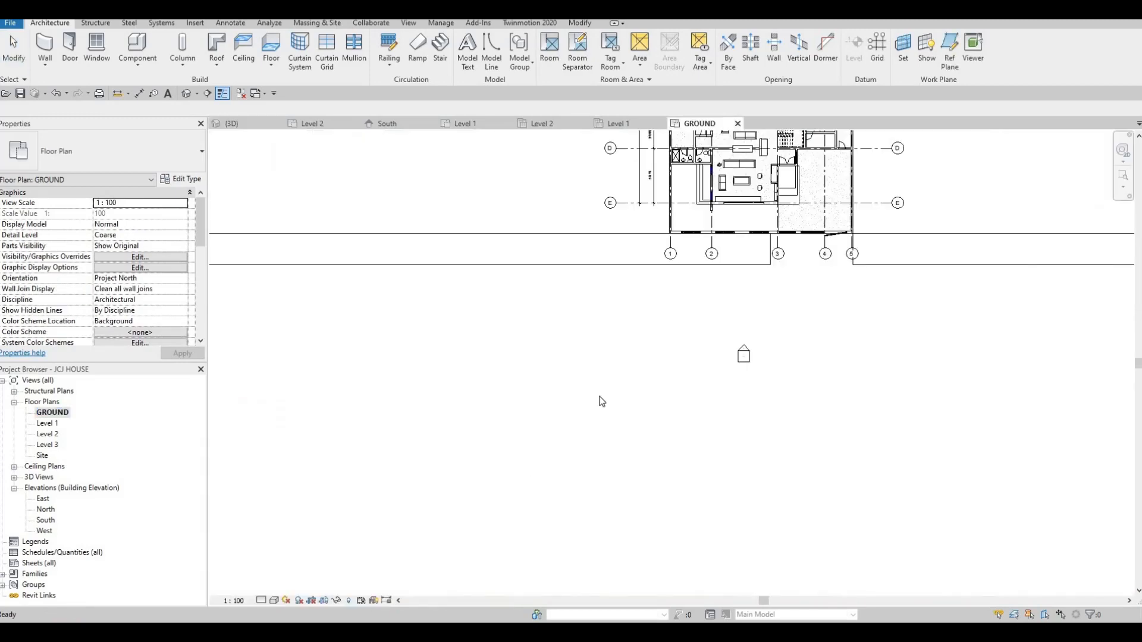
Edit the left strip's boundary on the GROUND plan and align its end edge with the stippled floor's left edge at grid 3.
middle_click_drag(742, 279, 713, 313)
scroll(722, 299, "up", 3)
key("Escape")
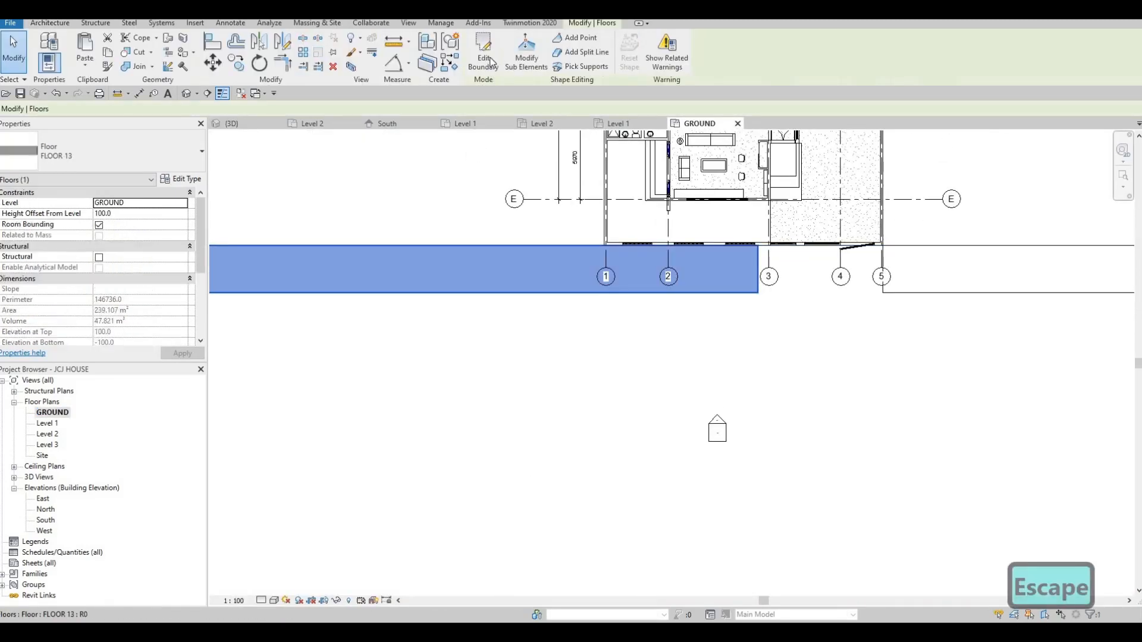
left_click(481, 55)
scroll(774, 232, "up", 3)
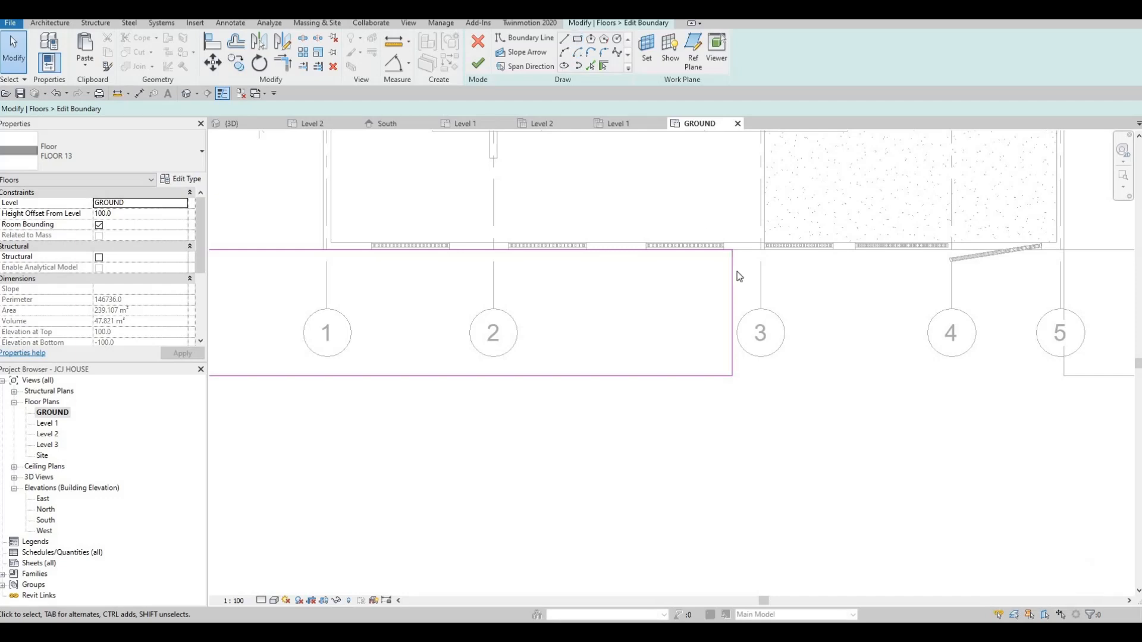
key("a")
key("l")
scroll(790, 258, "up", 2)
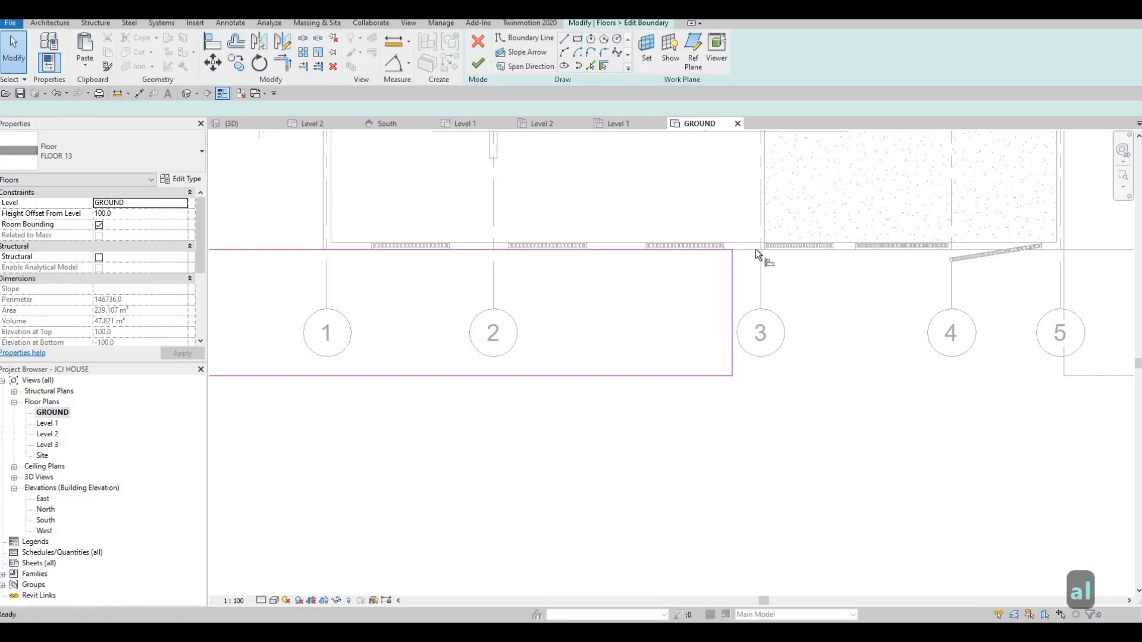
left_click(744, 253)
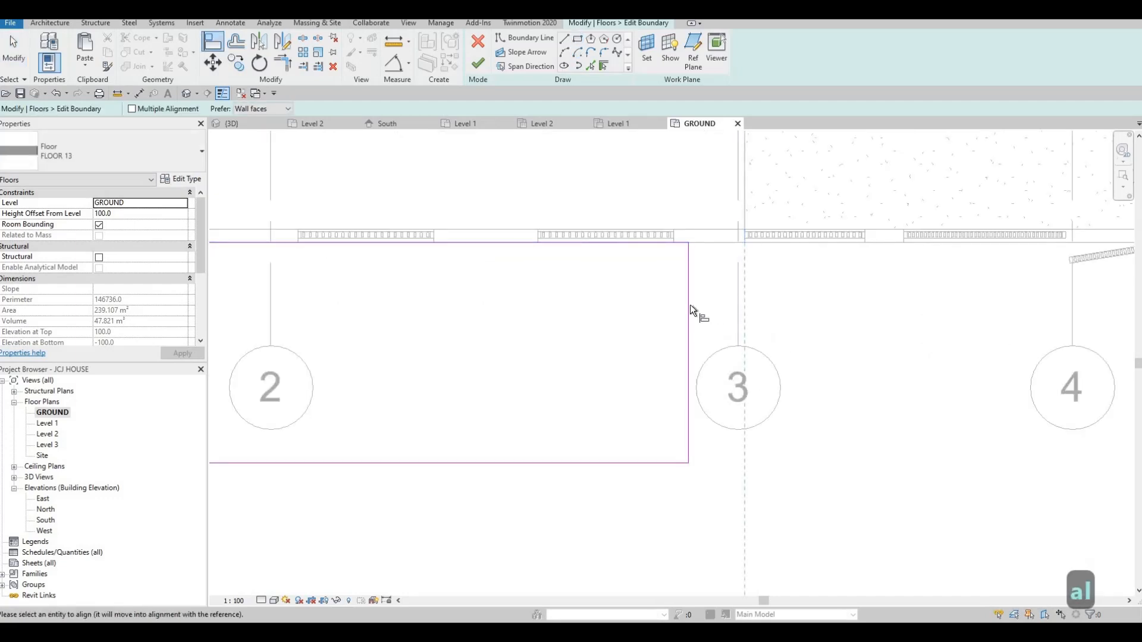
left_click(688, 304)
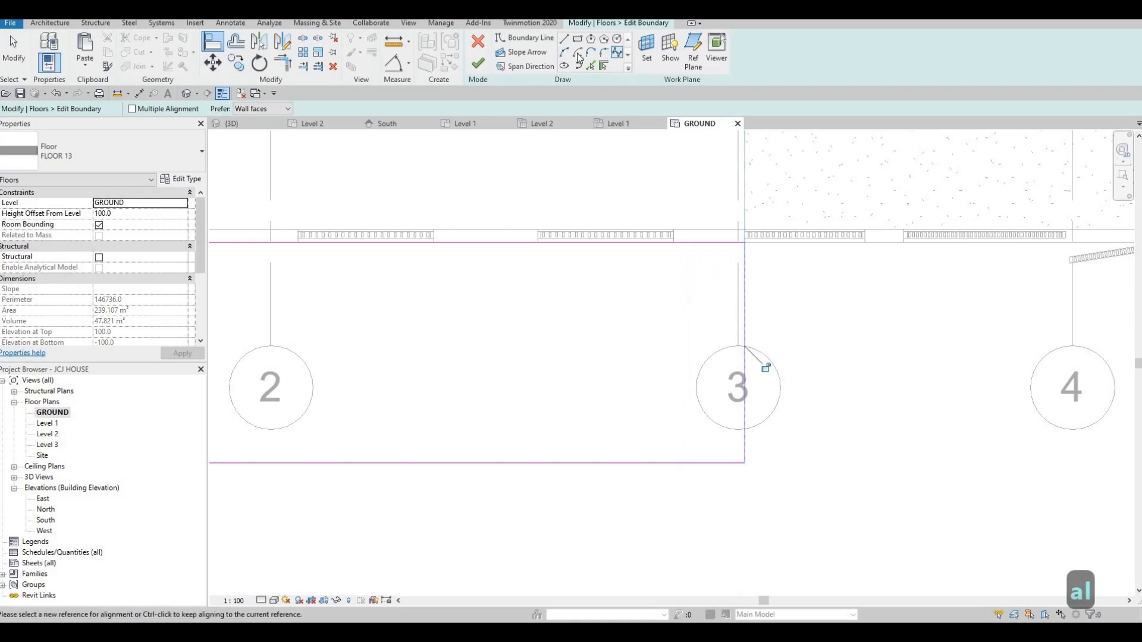
Round the left strip's outer corner near grid 3 with a fillet arc and finish the boundary edit.
left_click(604, 52)
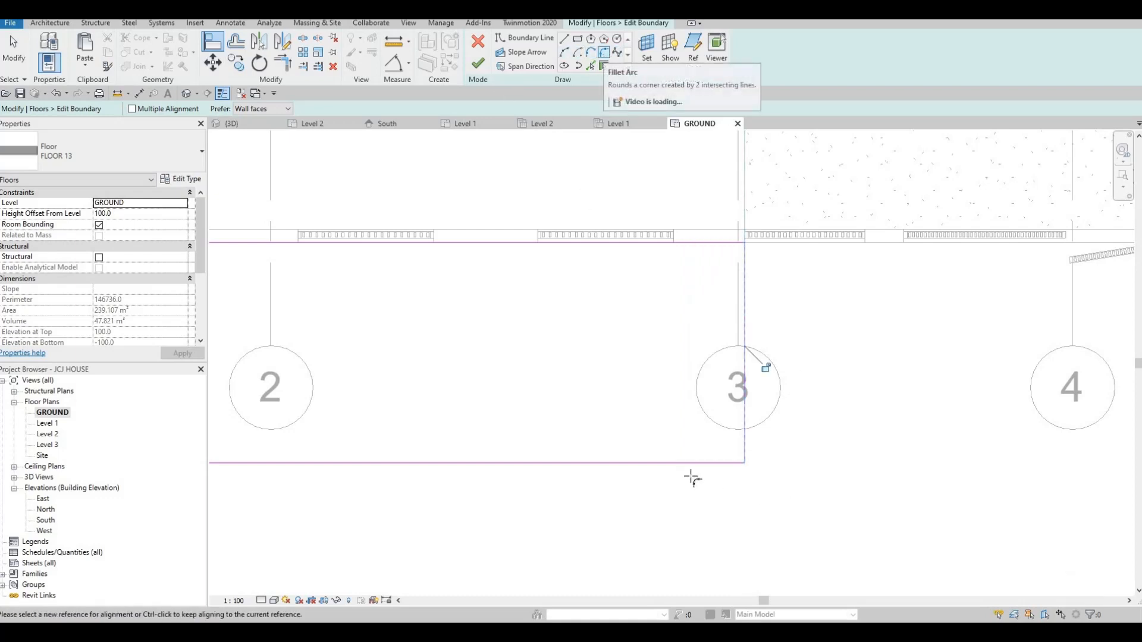
left_click(708, 453)
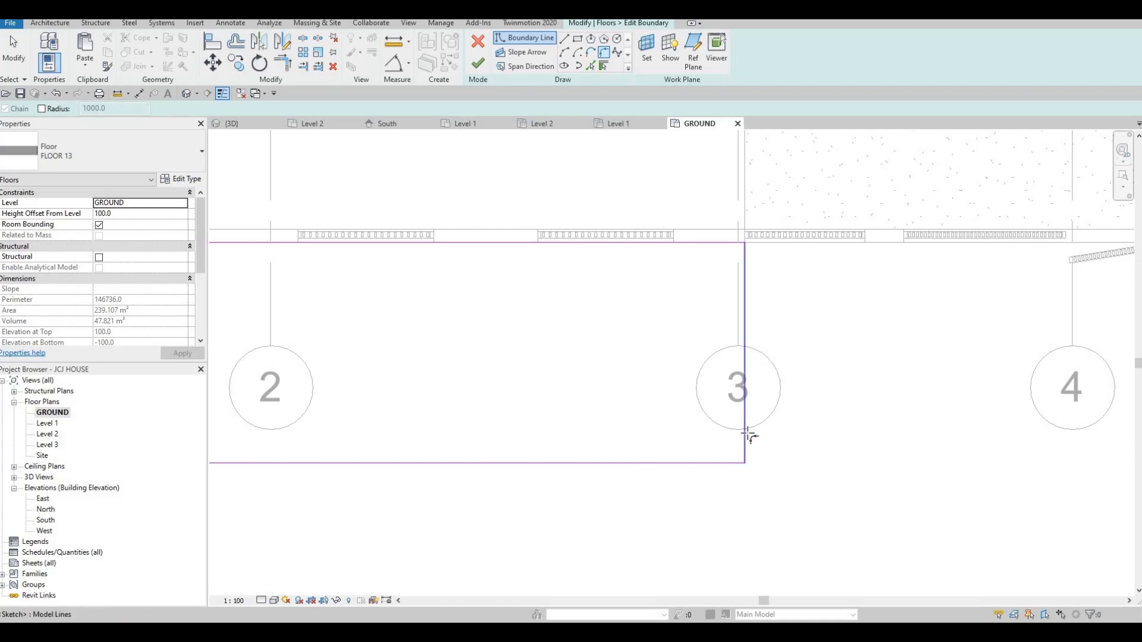
left_click(723, 367)
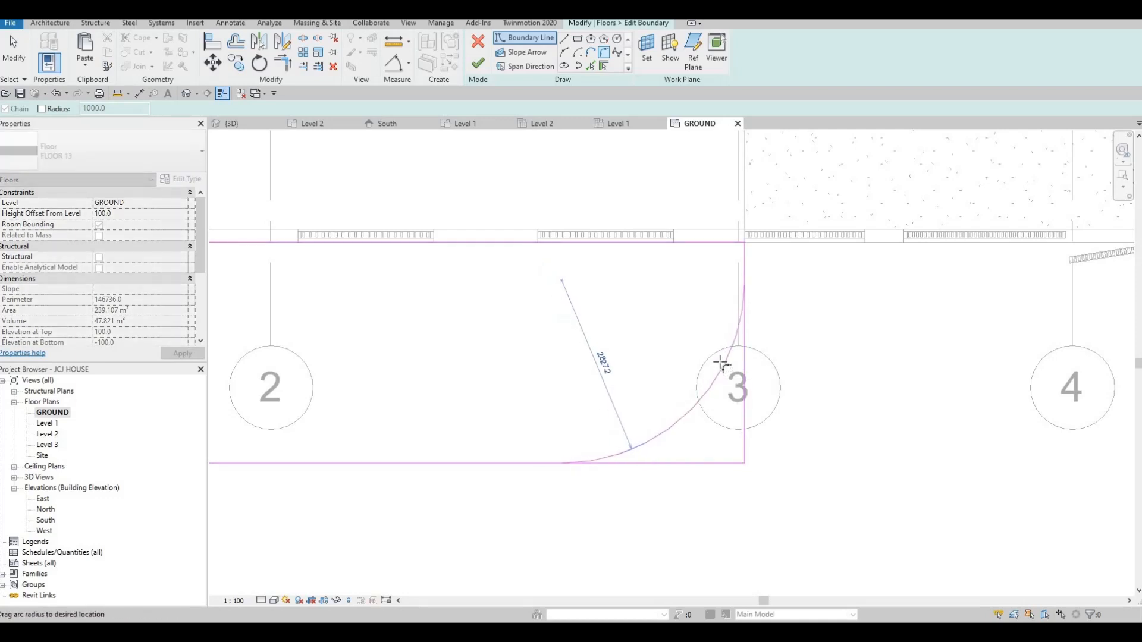
left_click(700, 330)
key("Escape")
scroll(700, 333, "down", 3)
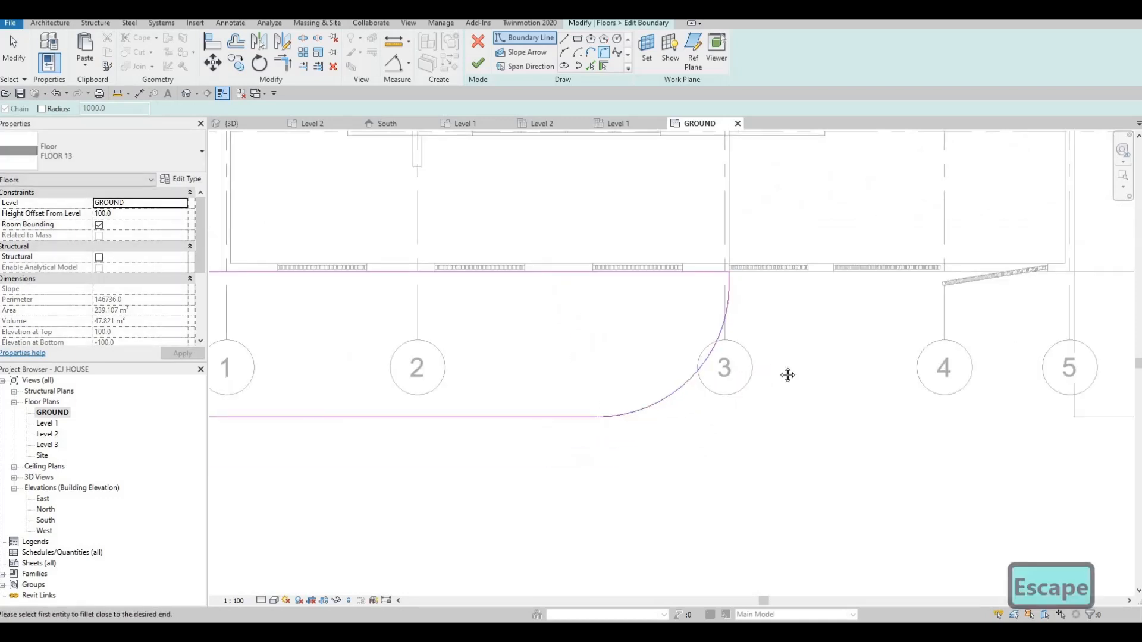
scroll(797, 380, "down", 1)
middle_click_drag(798, 380, 676, 388)
key("Escape")
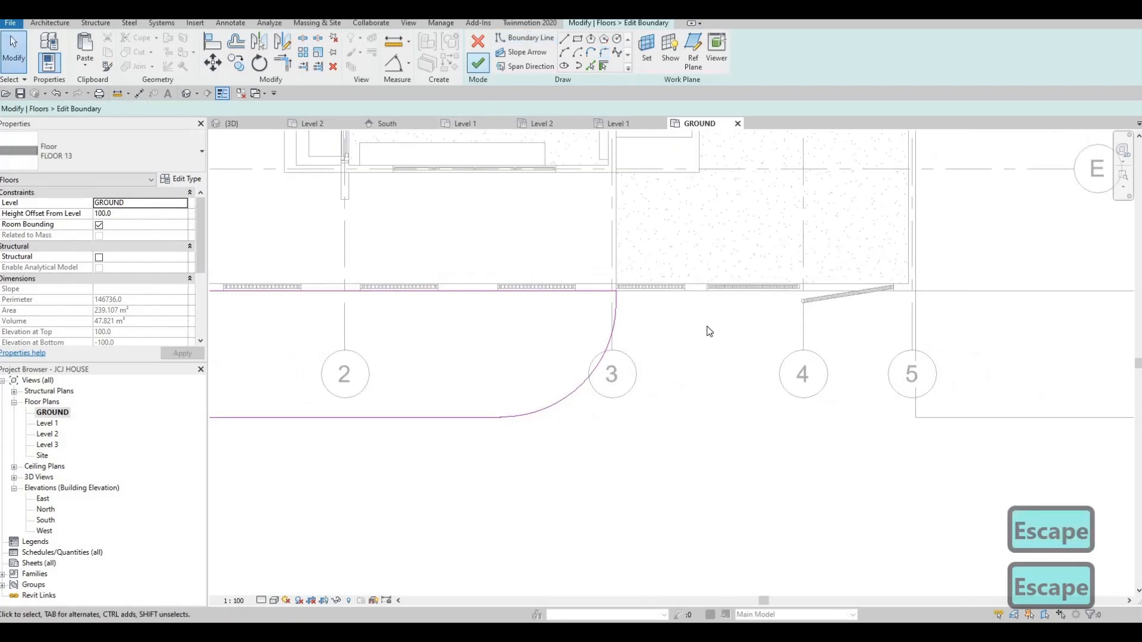
left_click(478, 63)
Open the boundary of the right FLOOR 13 strip beside grid 5 for editing.
scroll(1037, 417, "down", 1)
middle_click_drag(1038, 417, 828, 389)
double_click(773, 280)
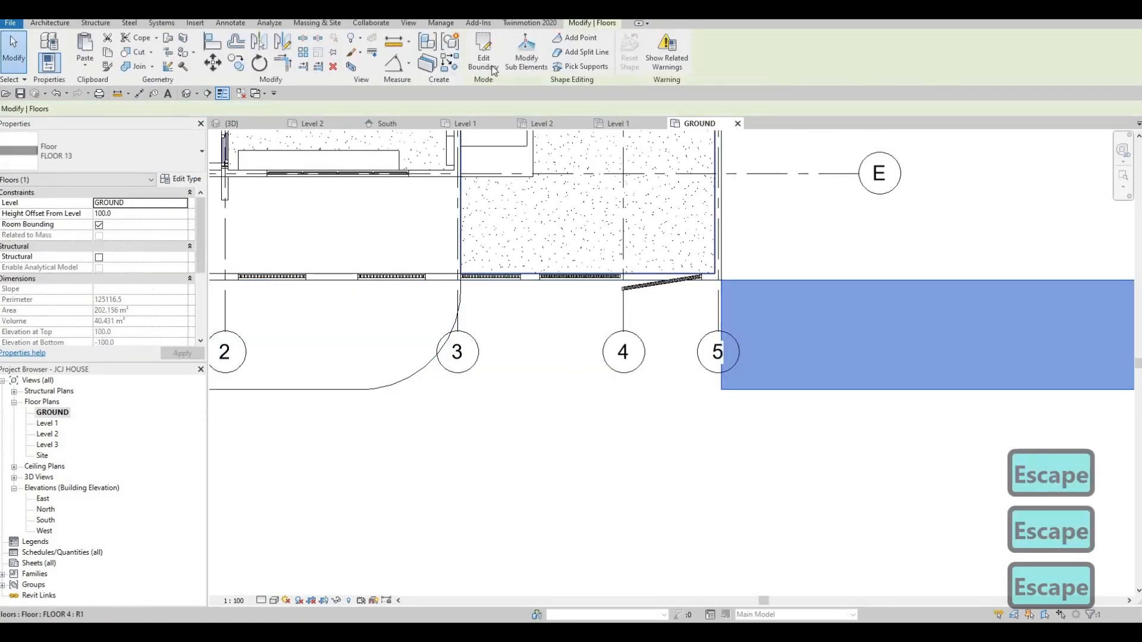
scroll(772, 280, "up", 2)
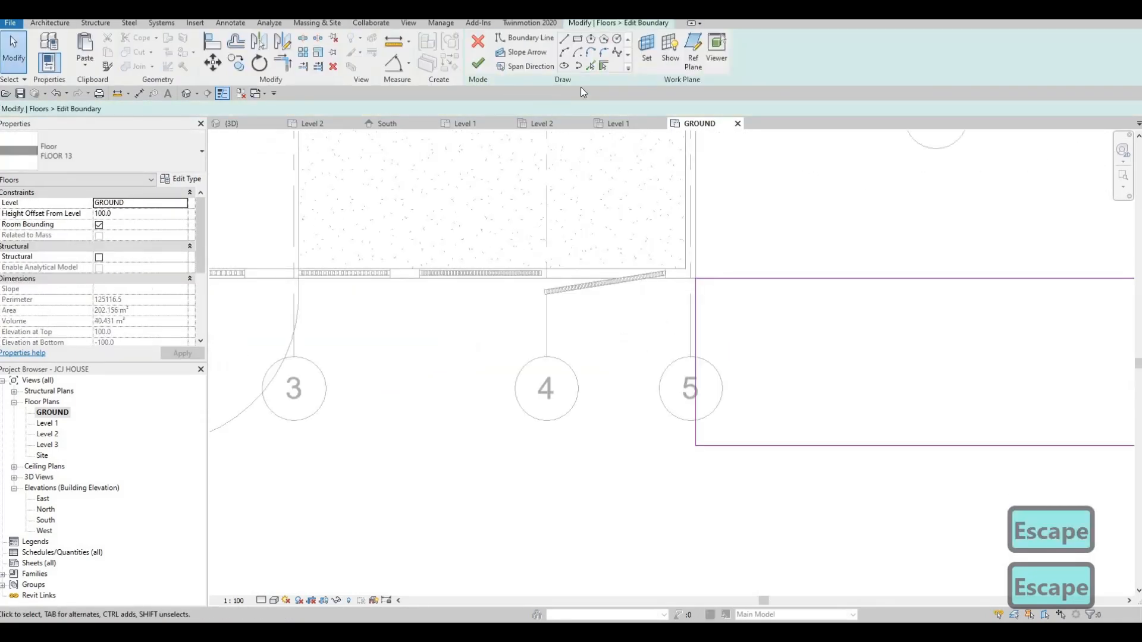
left_click(604, 54)
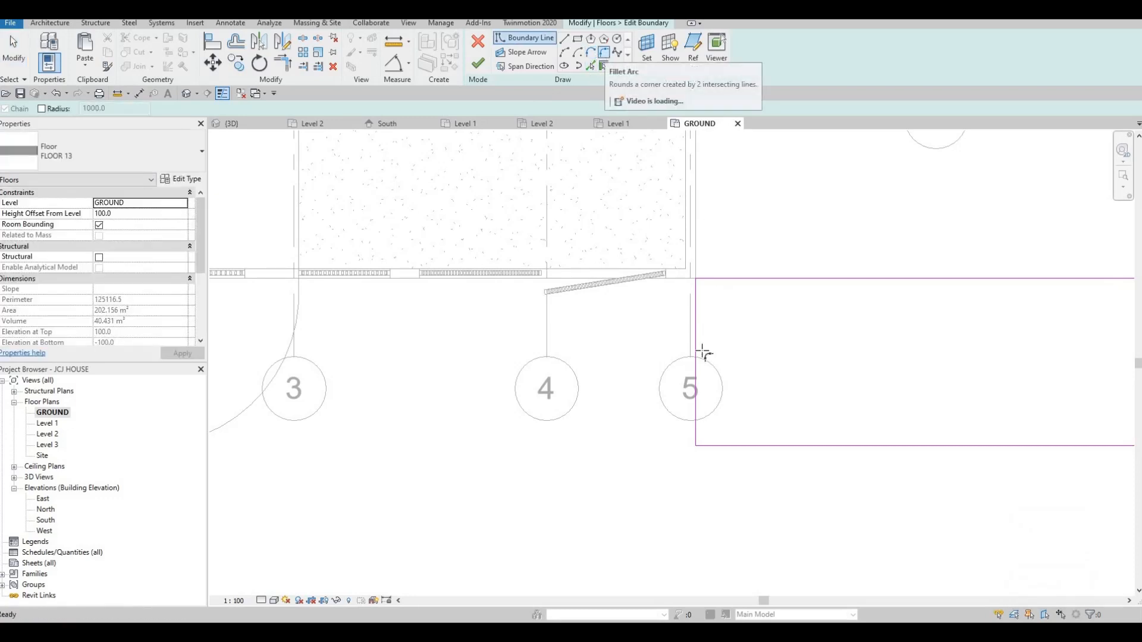
left_click(757, 445)
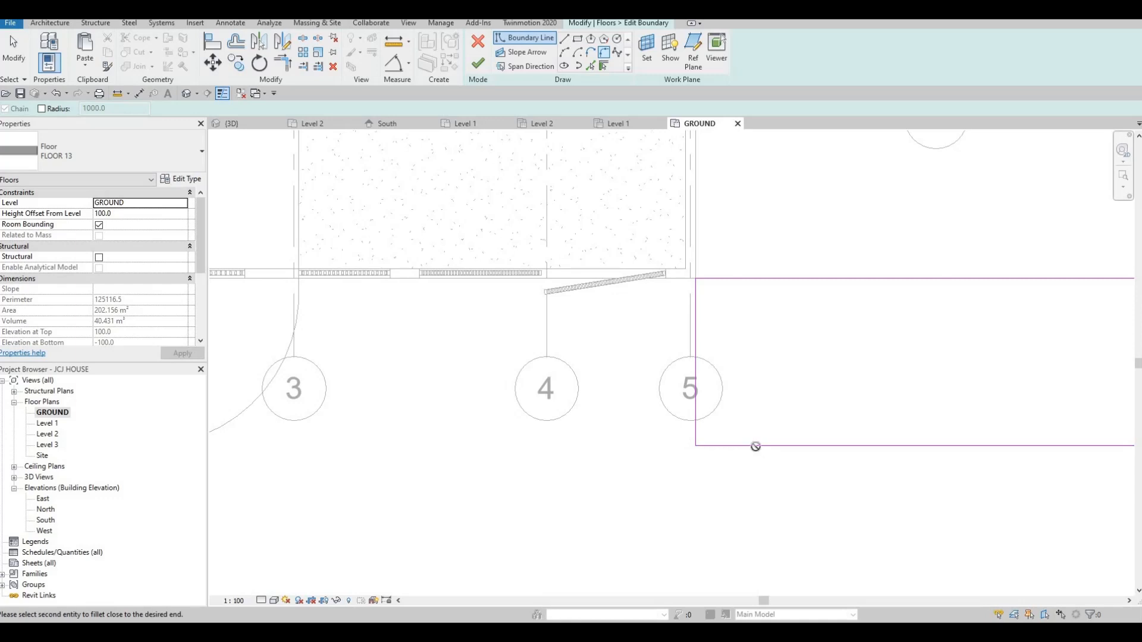
left_click(696, 360)
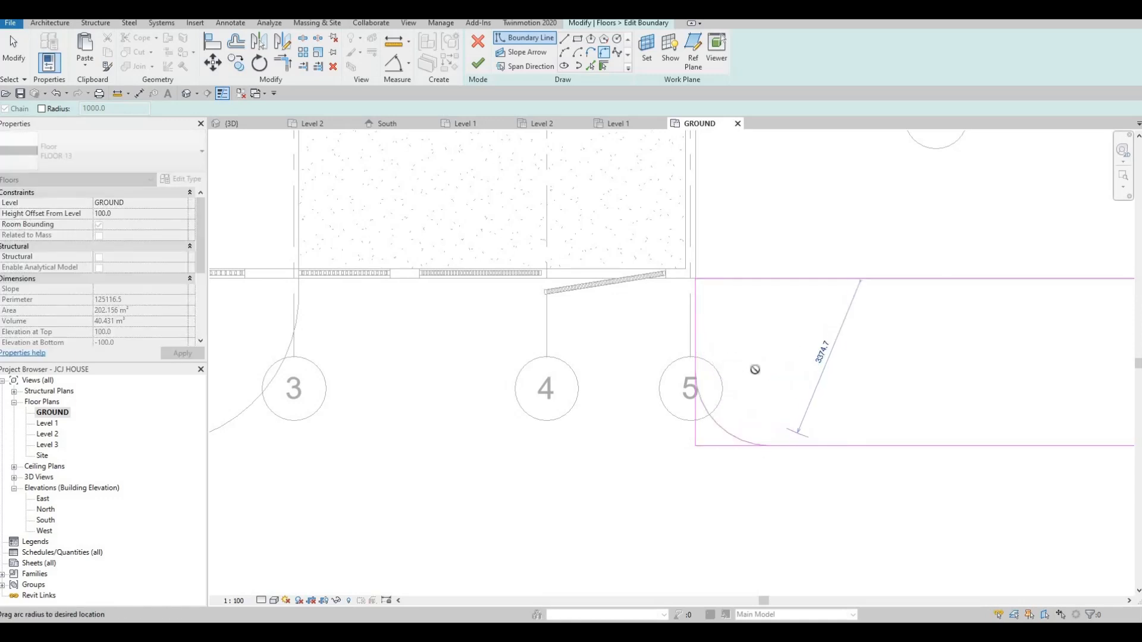
scroll(767, 429, "up", 2)
scroll(743, 395, "up", 3)
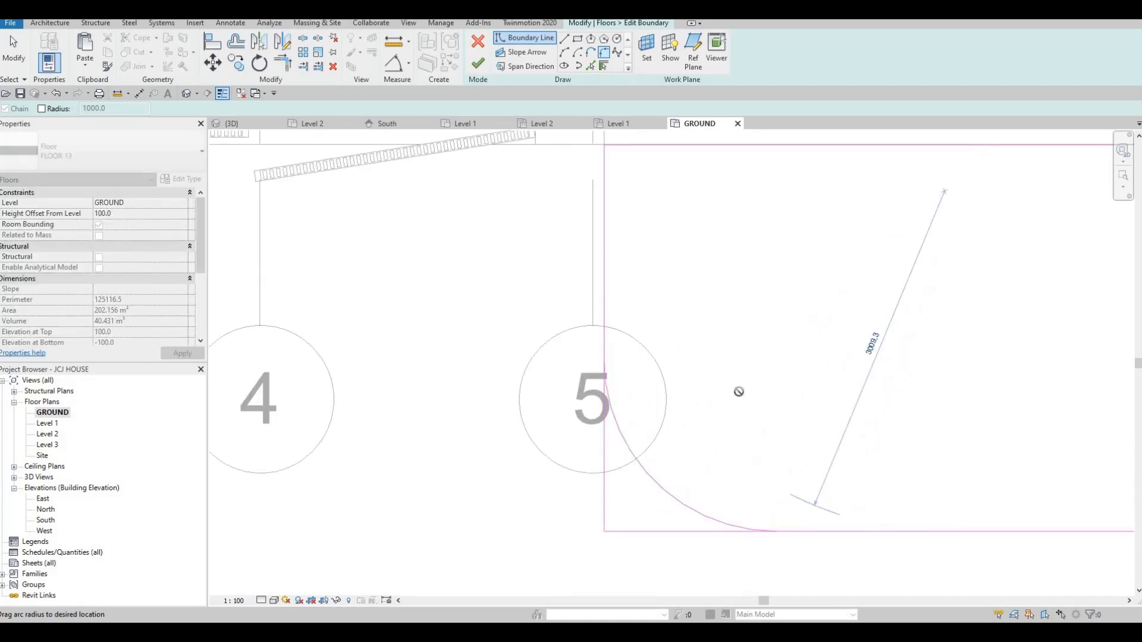
scroll(743, 391, "down", 4)
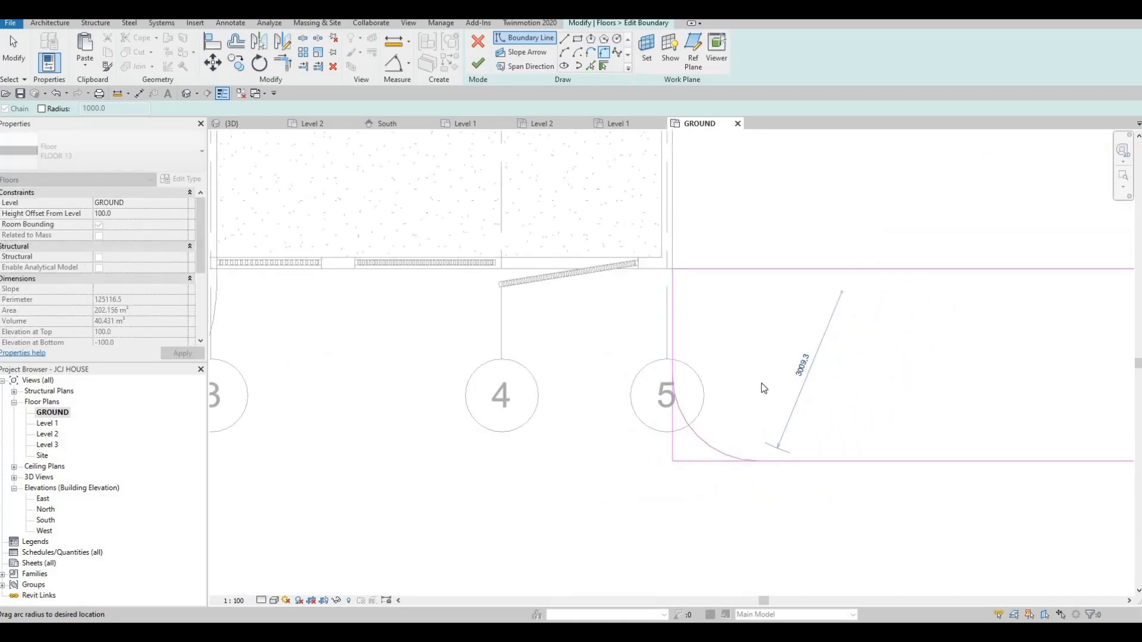
key("Escape")
scroll(845, 339, "down", 1)
key("Escape")
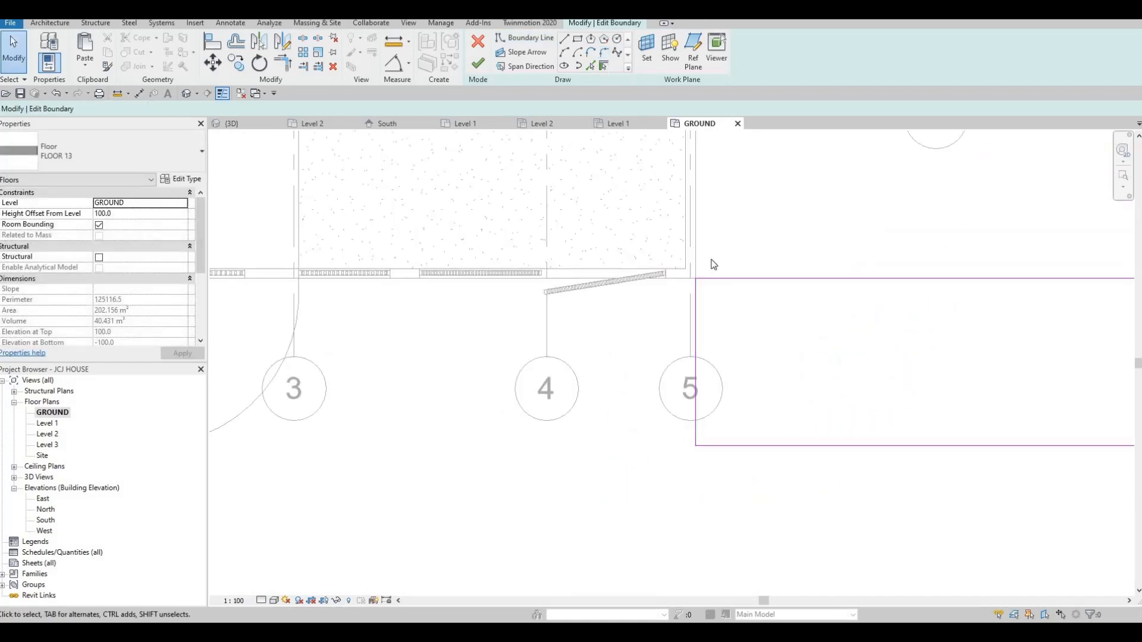
Round the right strip's outer corner near grid 5 with a 2900 mm fillet arc and finish the boundary edit.
key("Return")
left_click(702, 351)
left_click(759, 447)
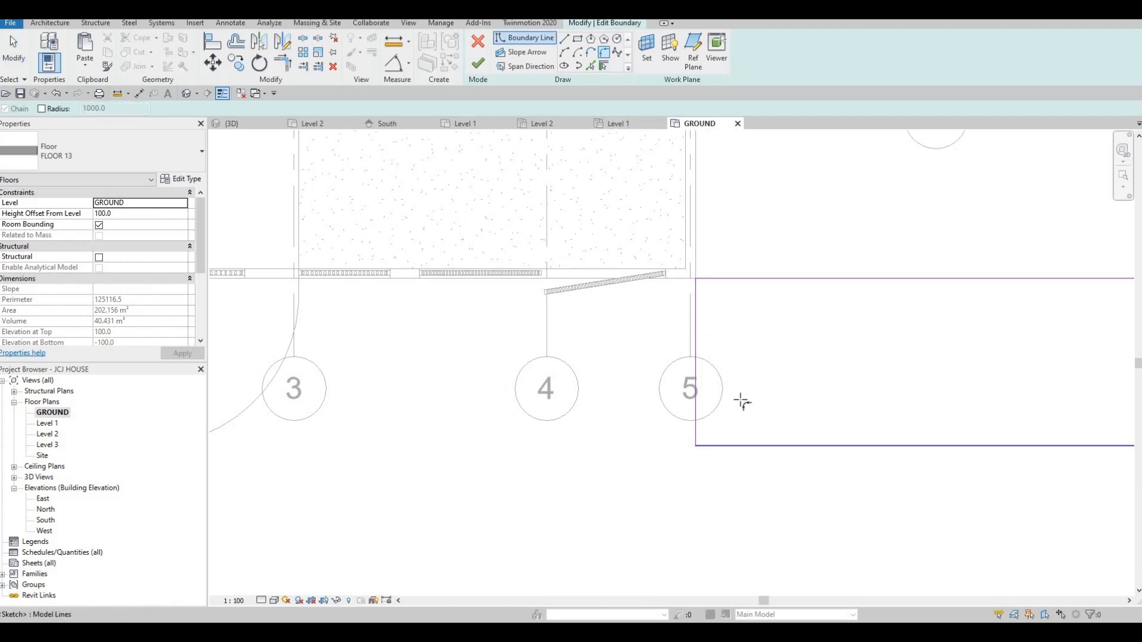
left_click(724, 403)
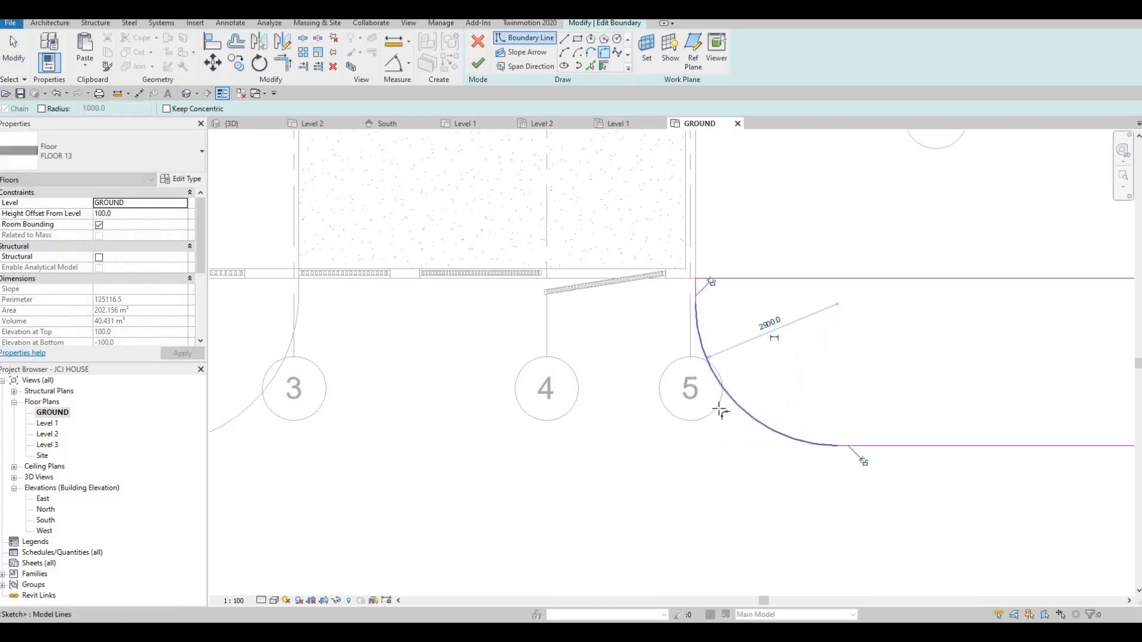
scroll(678, 287, "down", 2)
key("Escape")
scroll(677, 287, "down", 3)
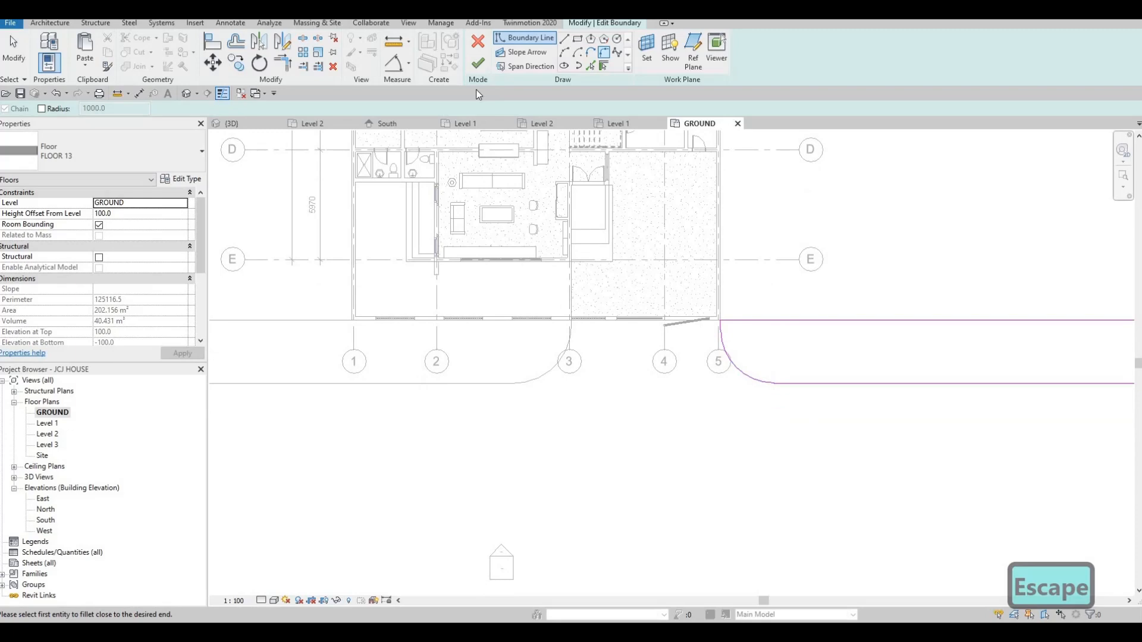
left_click(477, 63)
key("Escape")
Inspect the rounded corners of both strips and the driveway gap in the 3D view.
scroll(587, 284, "down", 1)
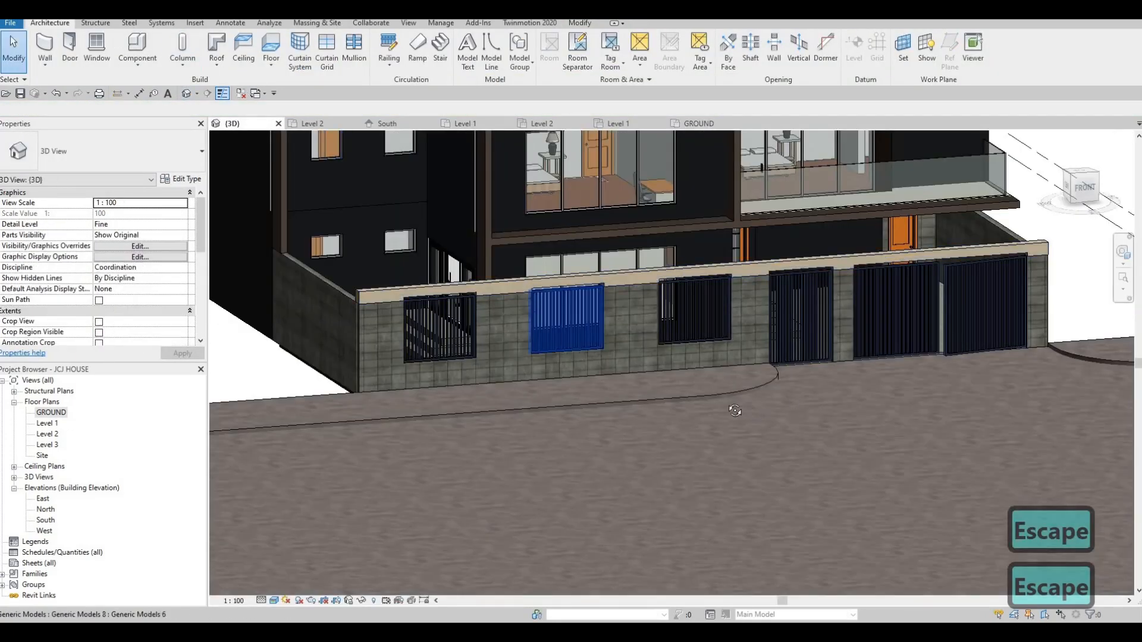
scroll(693, 401, "down", 2)
scroll(694, 404, "up", 3)
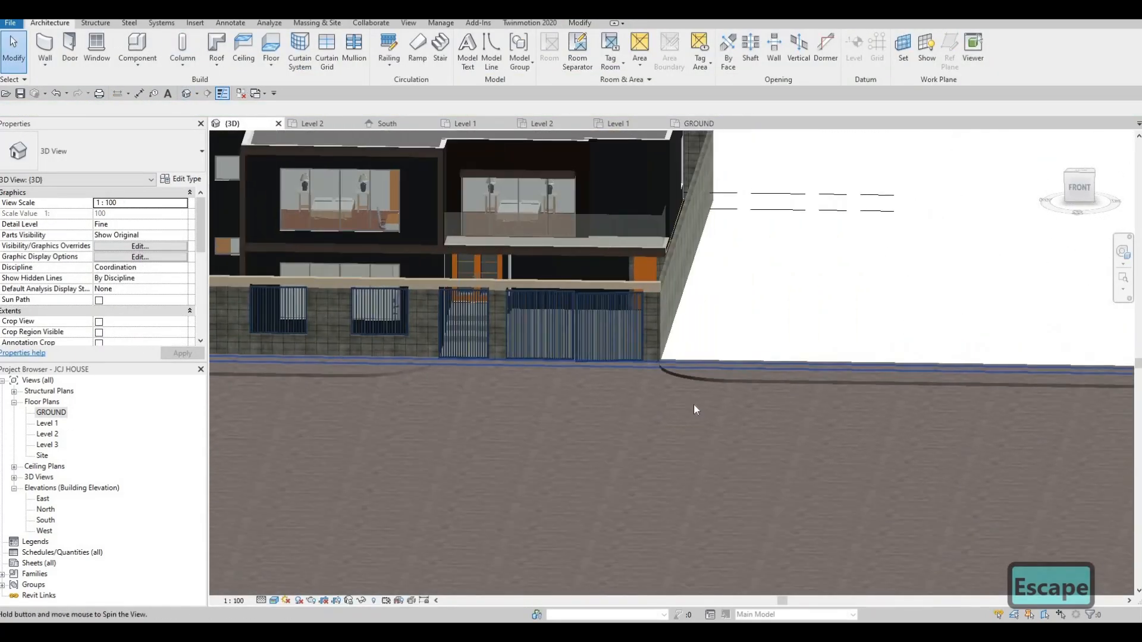
scroll(693, 404, "down", 5)
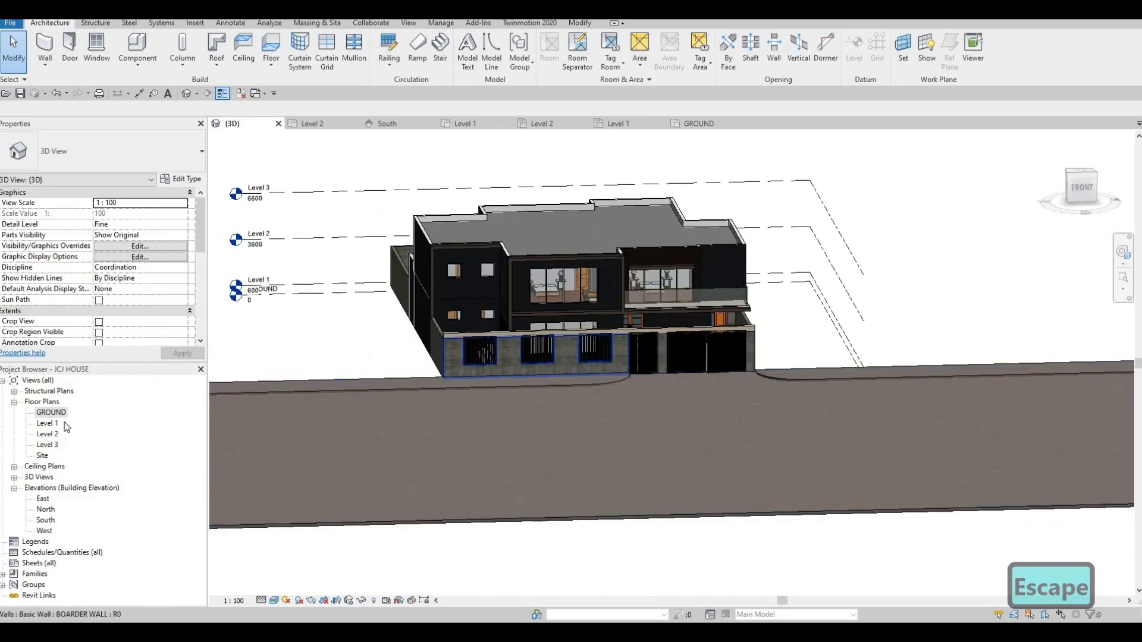
Start an in-place component of category Generic Models on the GROUND plan, accepting the default name.
double_click(192, 409)
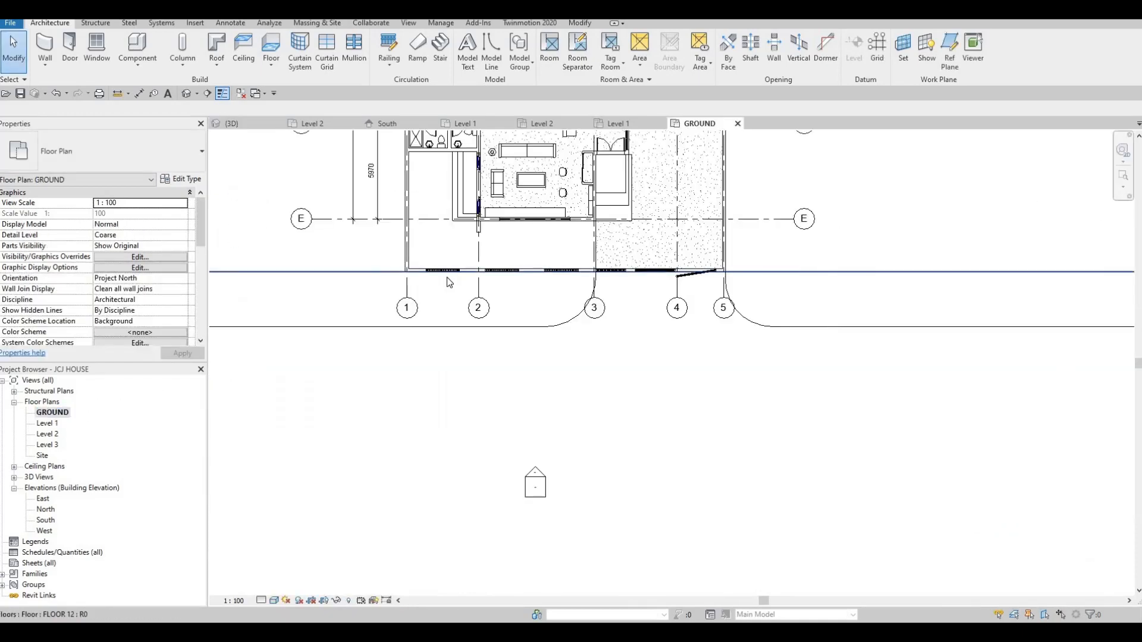
scroll(469, 274, "up", 2)
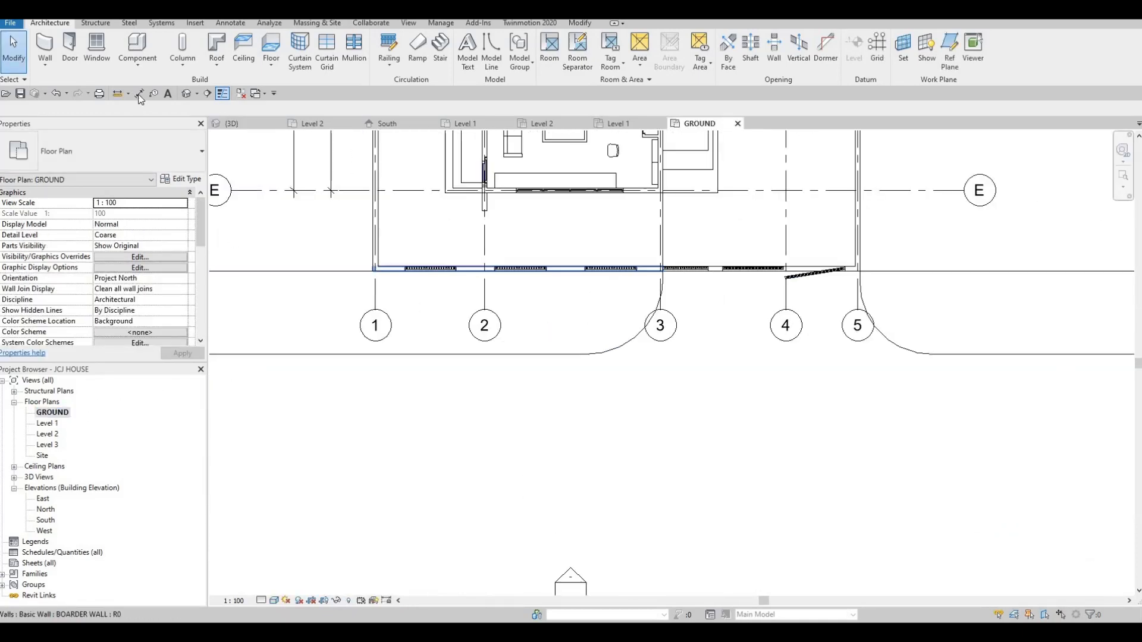
left_click(136, 64)
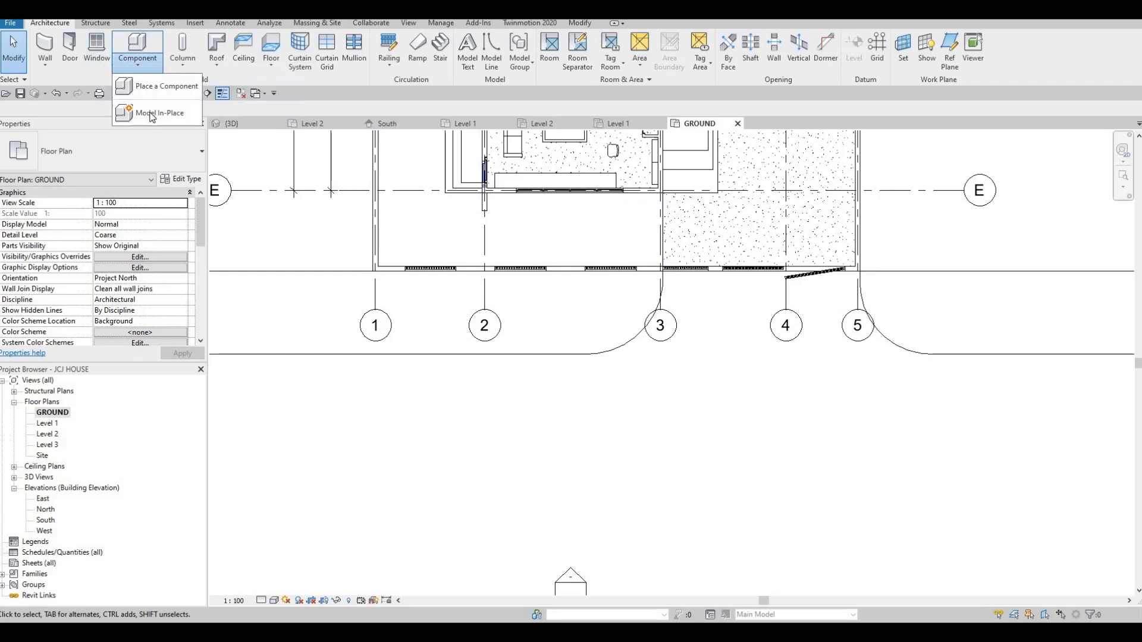
left_click(146, 111)
scroll(706, 245, "down", 3)
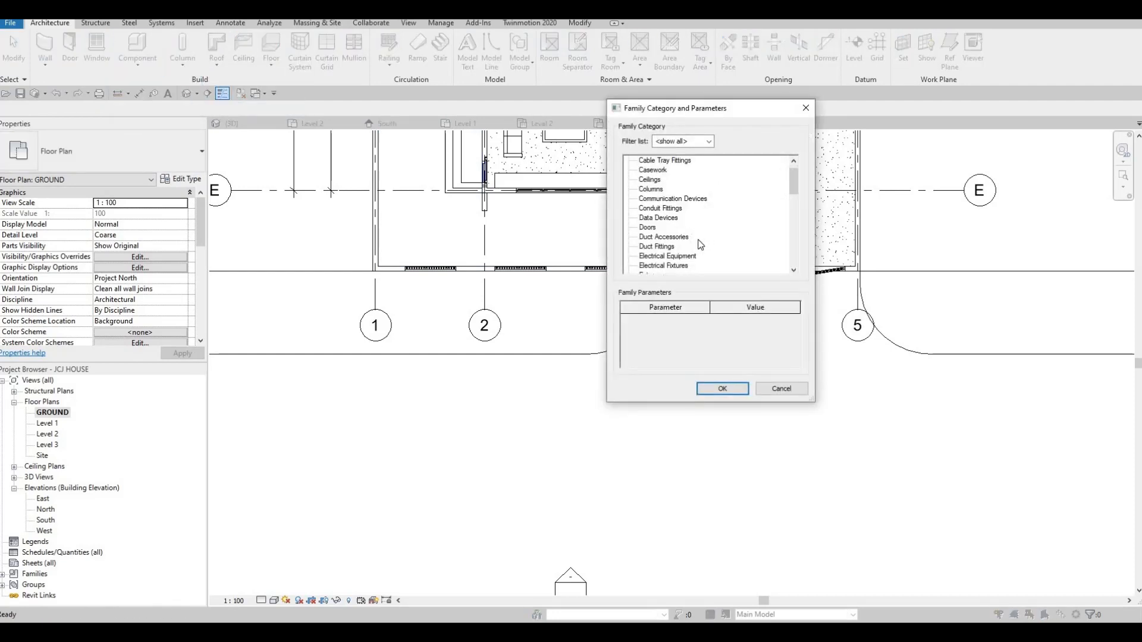
scroll(653, 243, "down", 1)
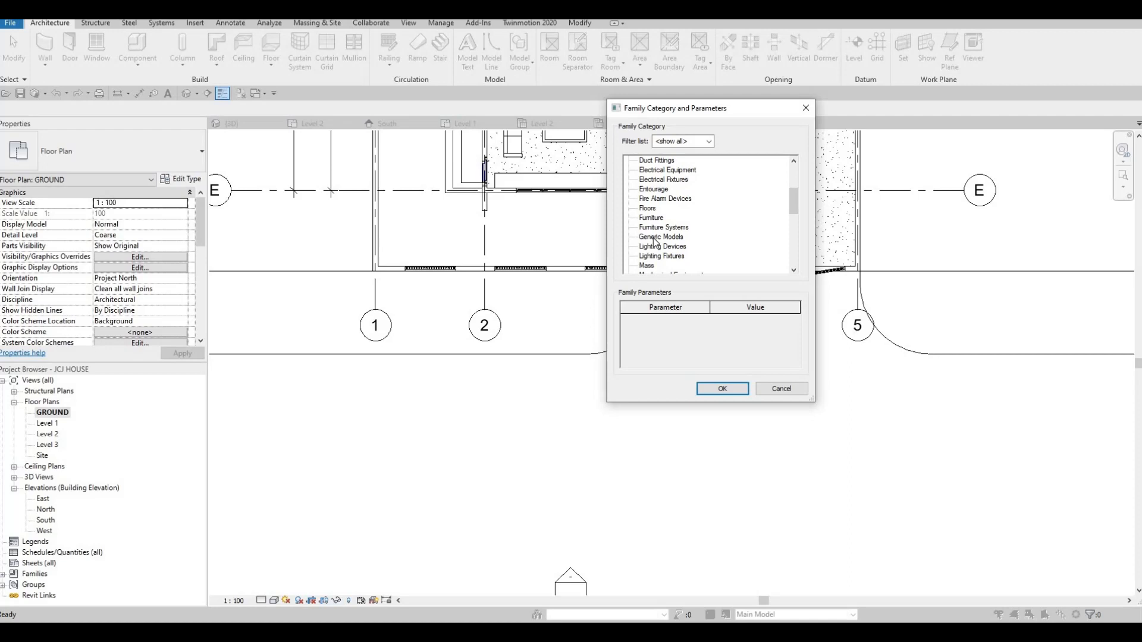
left_click(722, 389)
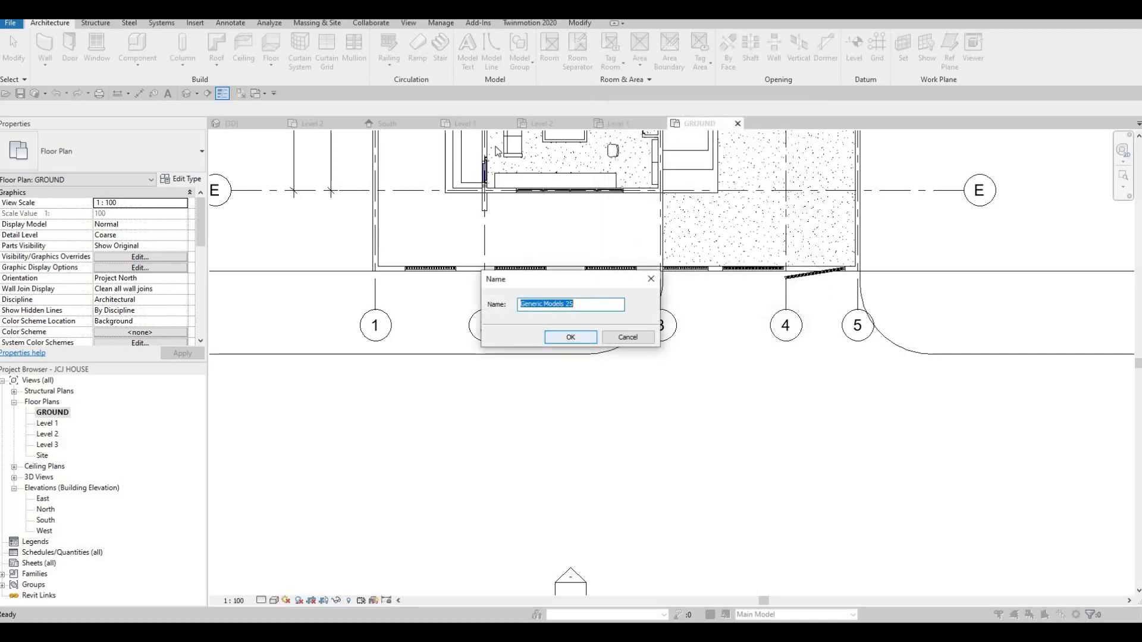
key("Return")
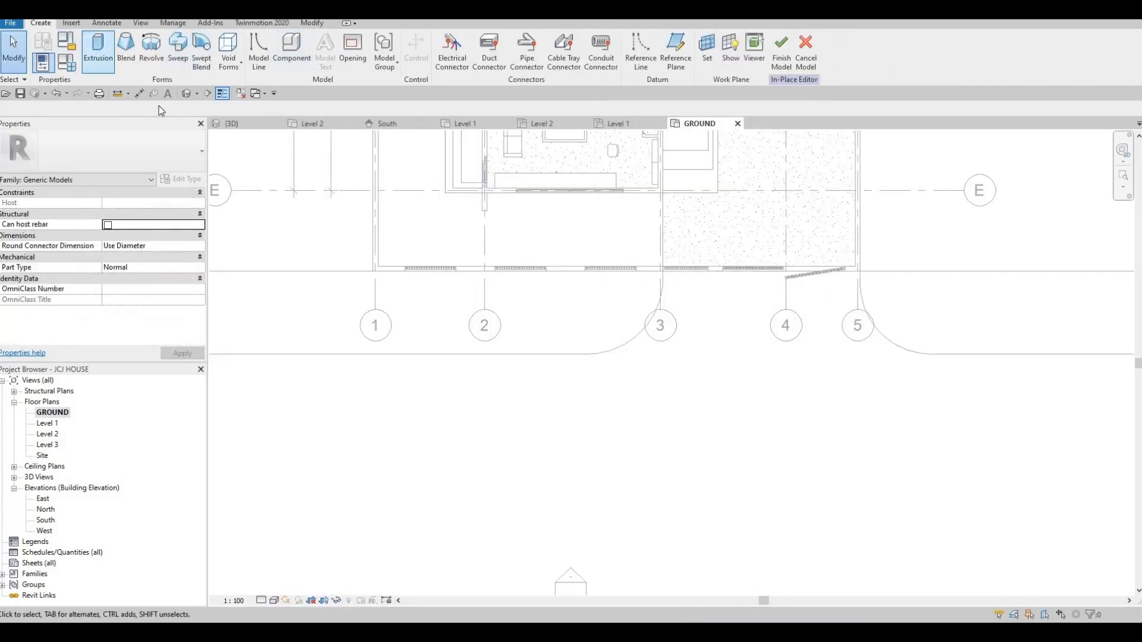
Start a solid extrusion with the rectangle tool and pick the FLOOR 13 strip as its work plane.
left_click(98, 50)
left_click(444, 43)
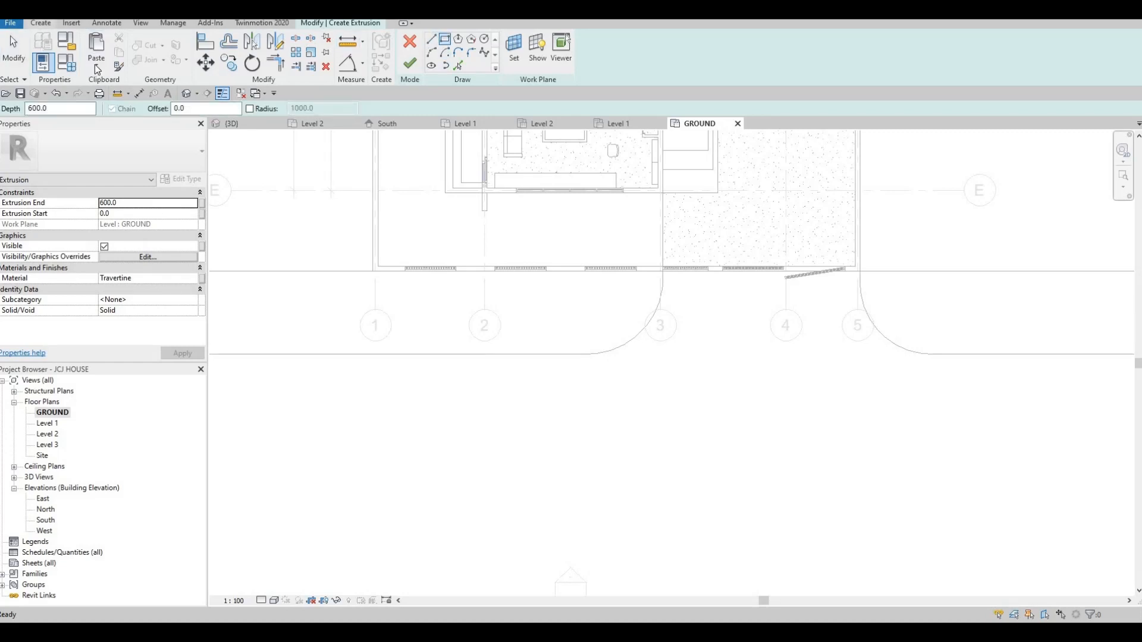
left_click(40, 23)
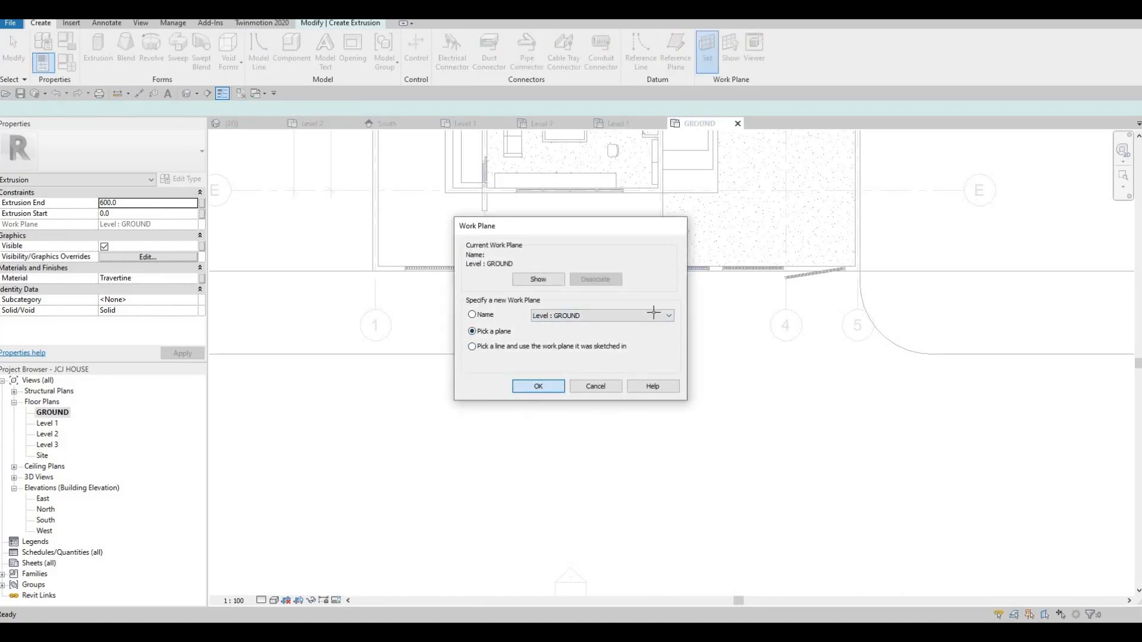
key("Return")
left_click(403, 231)
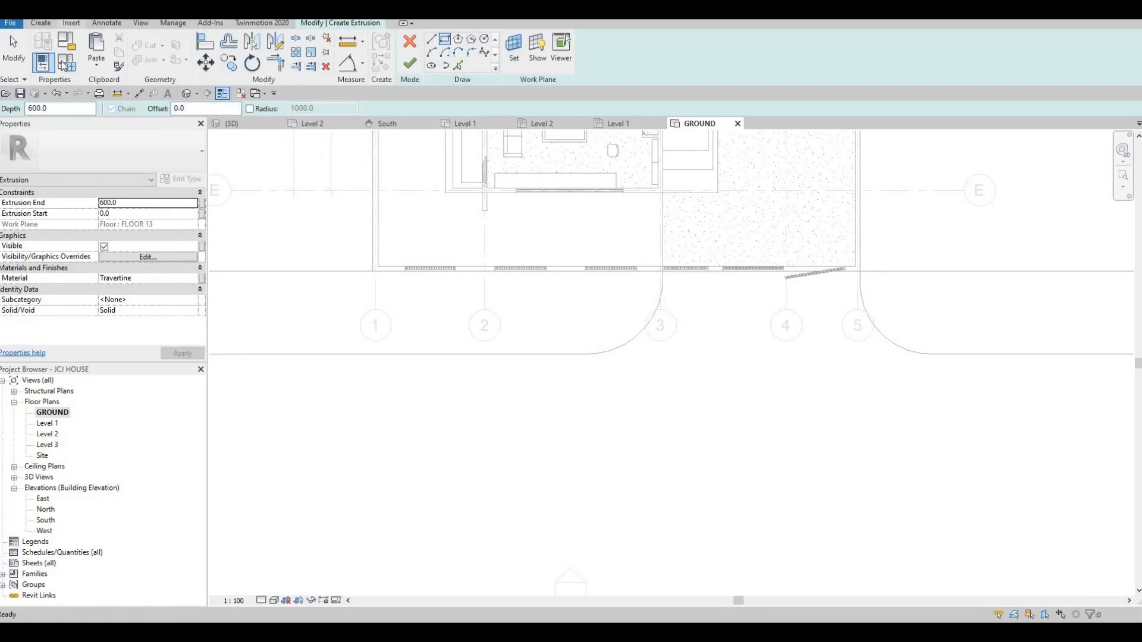
Set the extrusion end to 400 mm.
left_click(41, 22)
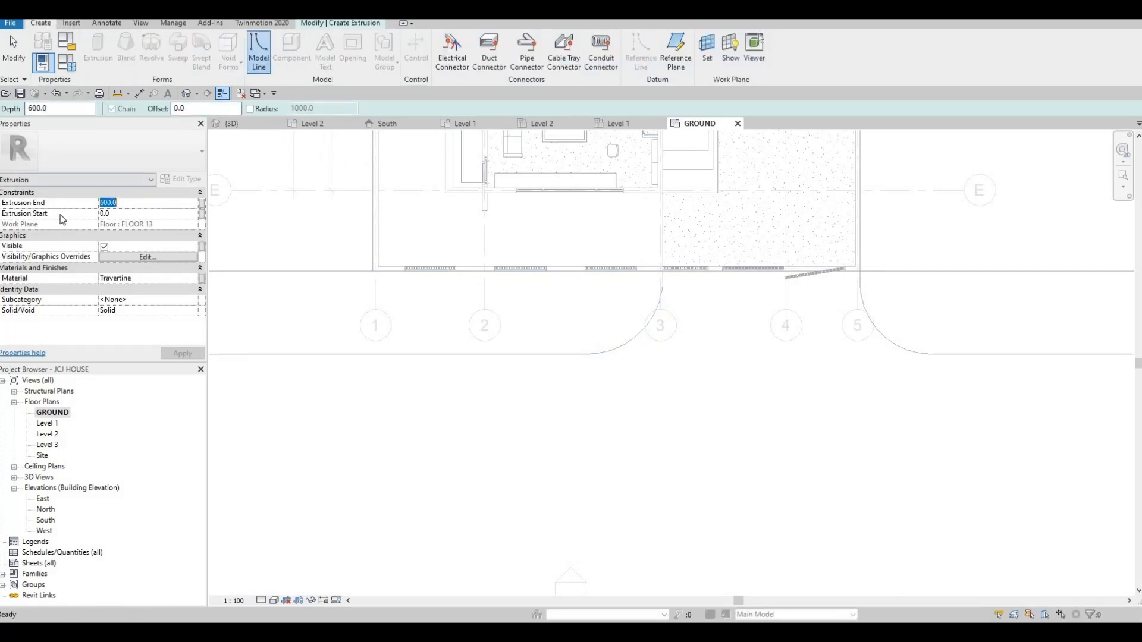
type("60")
key("BackSpace")
key("BackSpace")
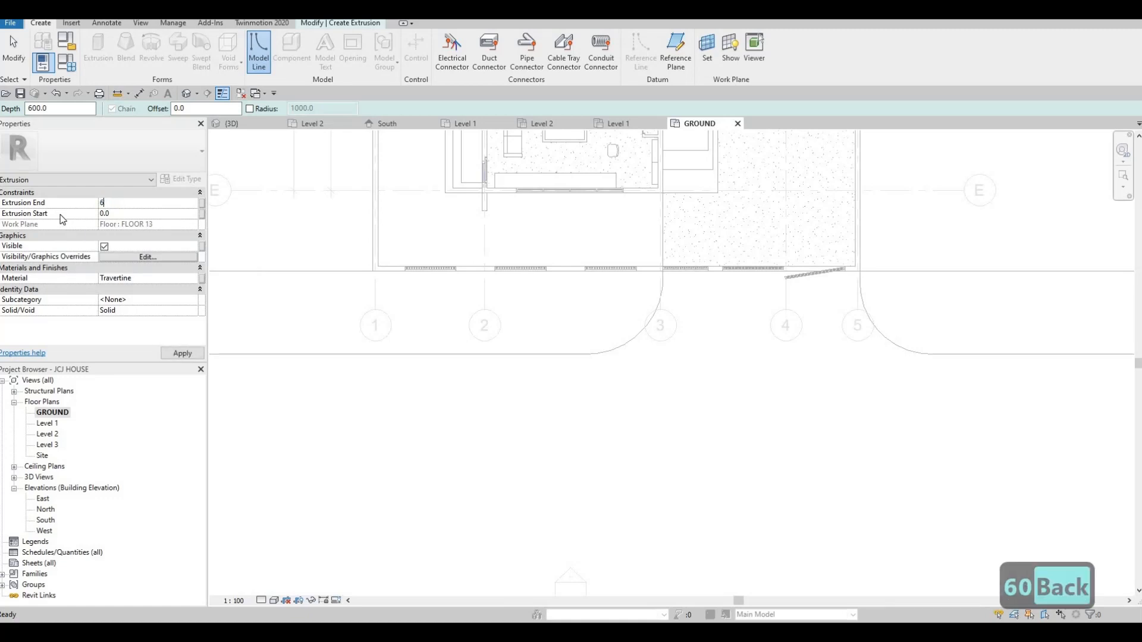
type("1")
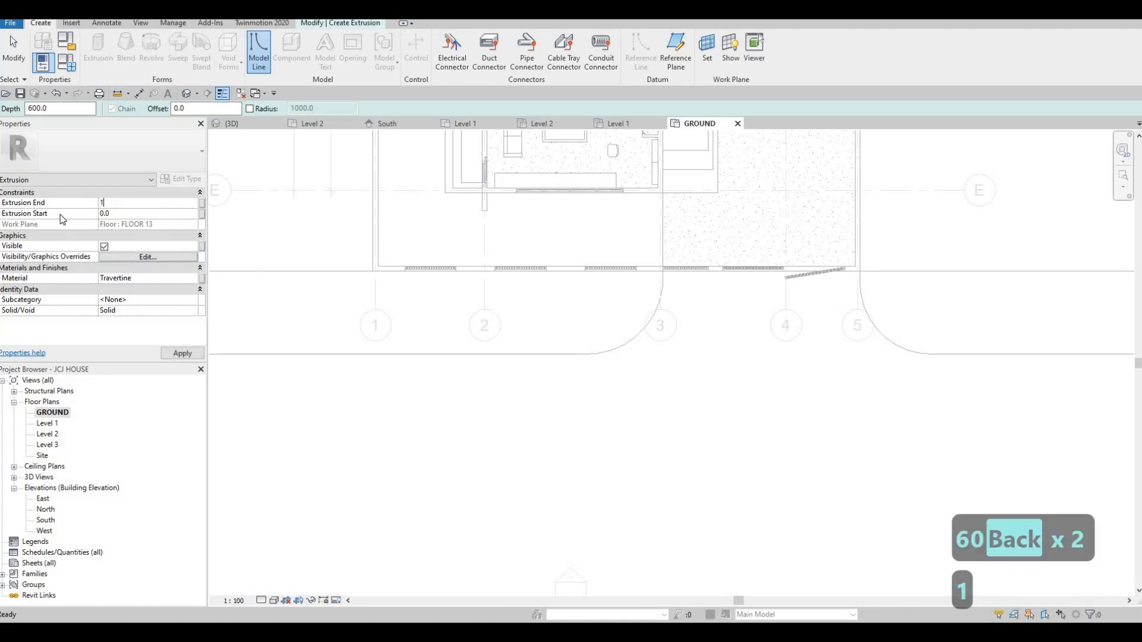
key("BackSpace")
key("BackSpace")
type("400")
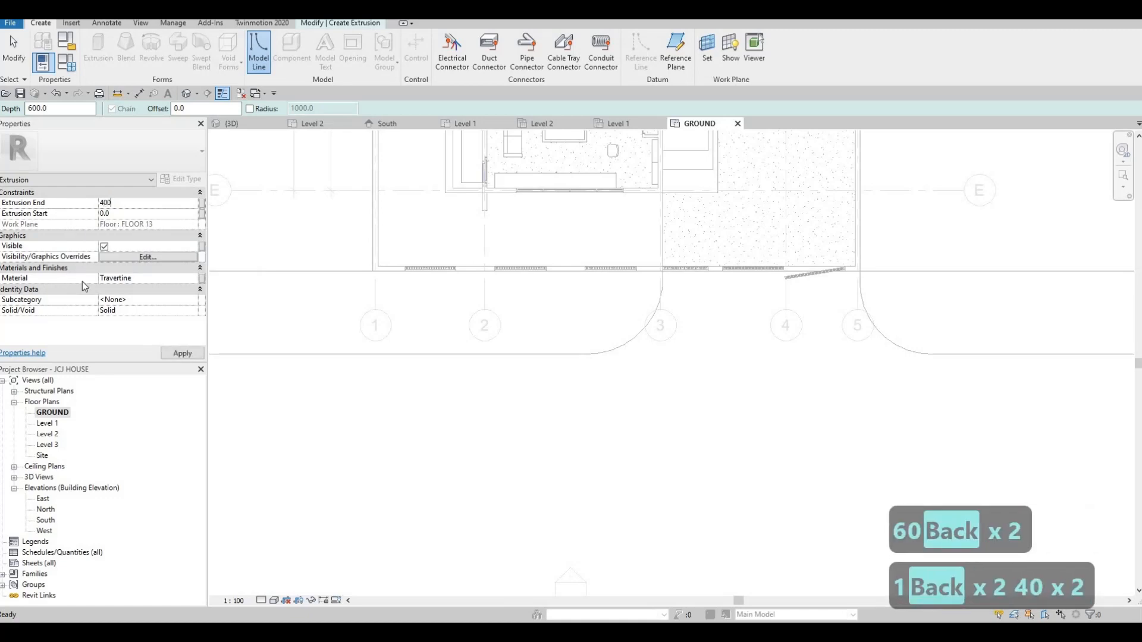
Assign the AEC library material Concrete, Cast-in-Place - C30 to the extrusion.
left_click(150, 278)
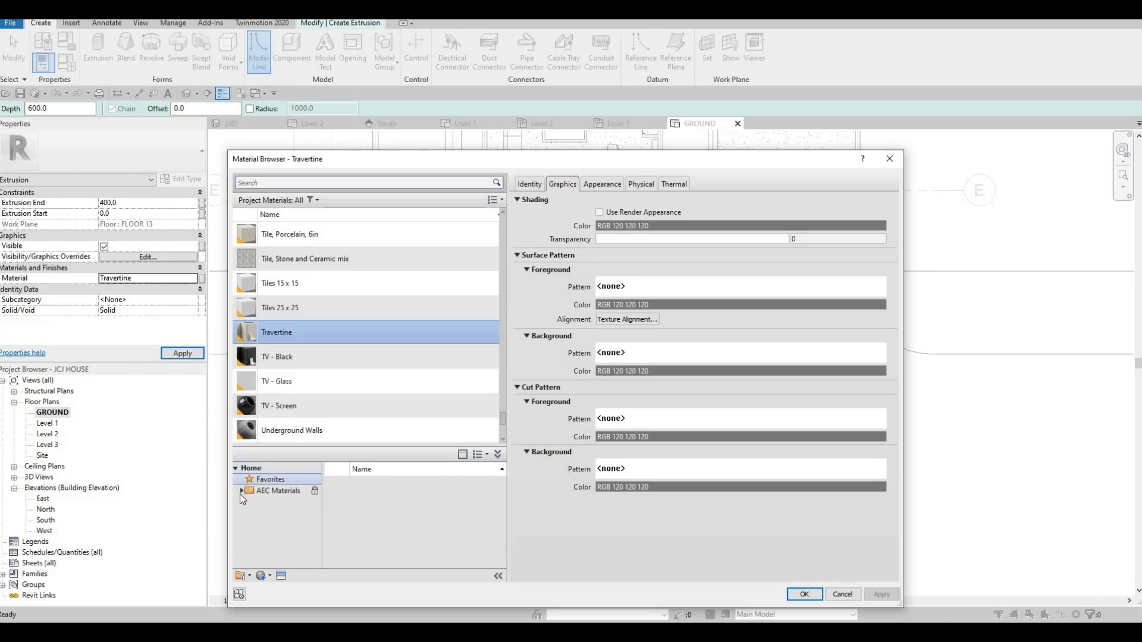
left_click(240, 493)
scroll(279, 524, "down", 4)
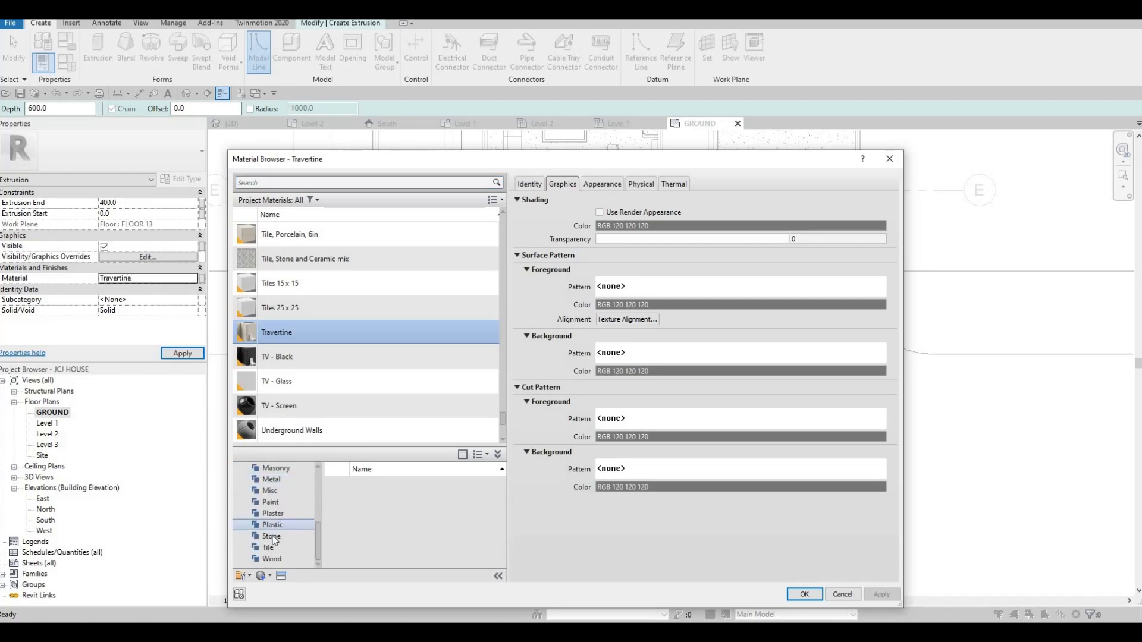
scroll(274, 529, "up", 3)
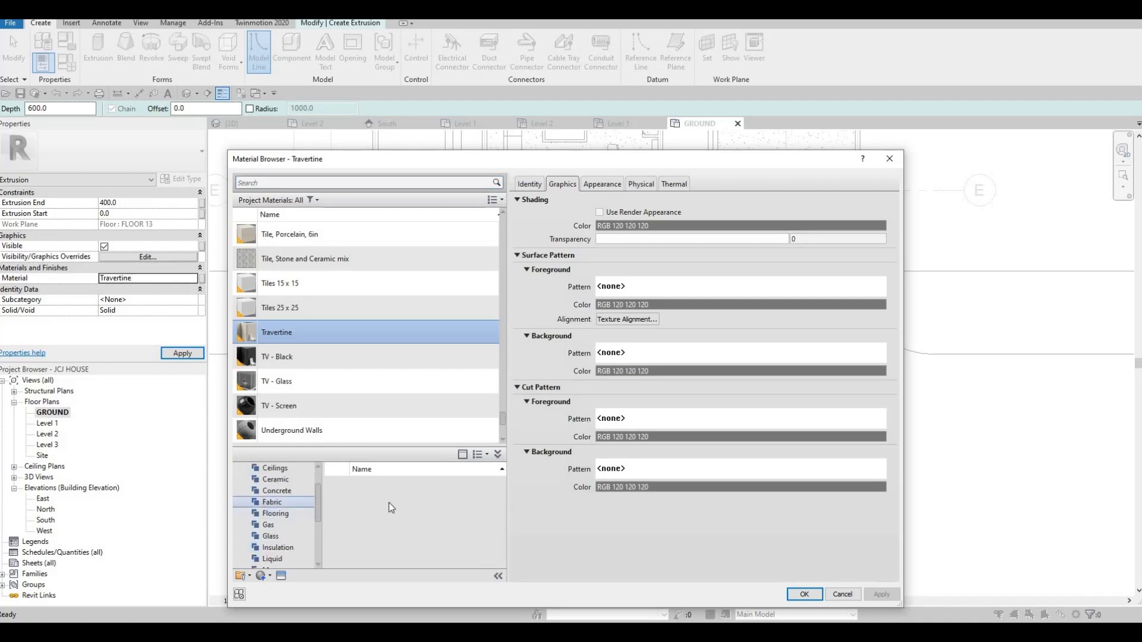
key("Up")
scroll(408, 512, "down", 5)
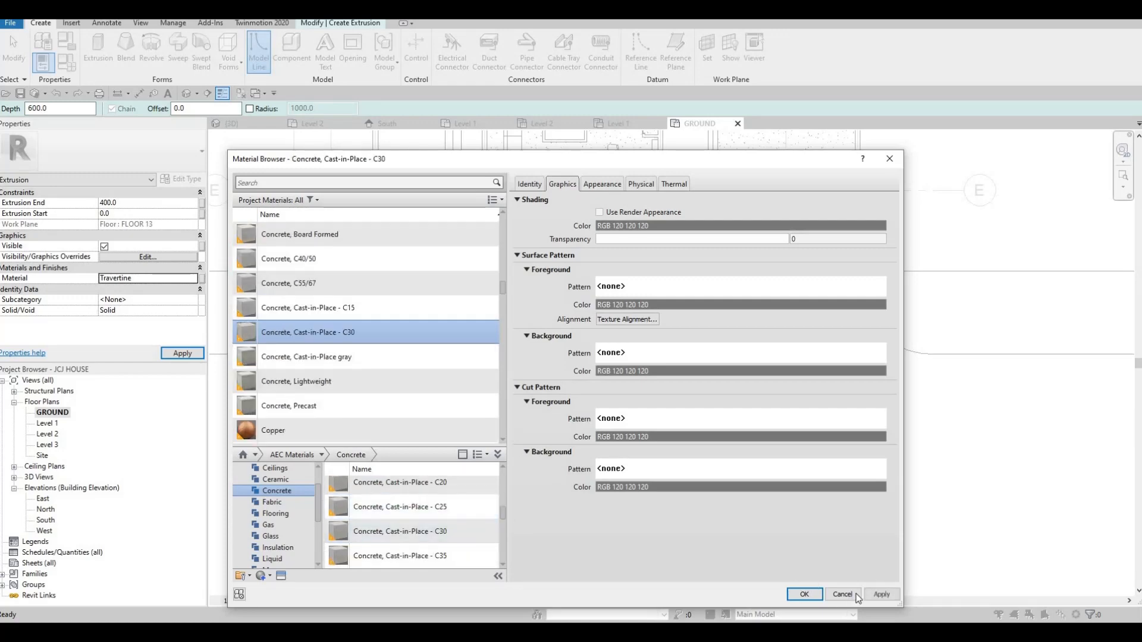
left_click(804, 594)
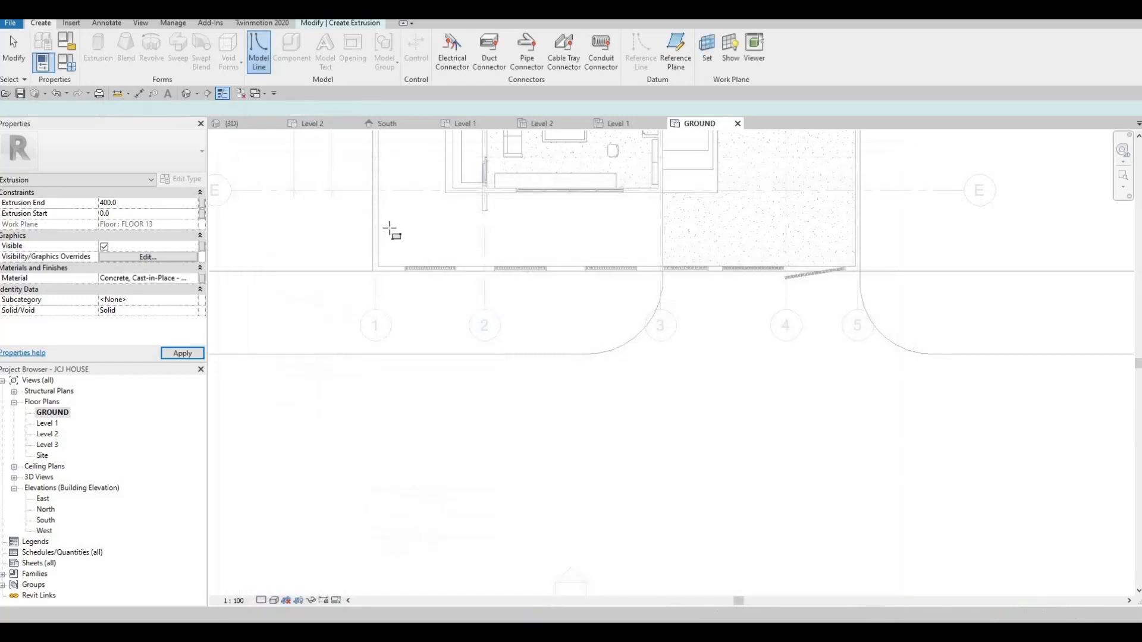
Sketch a rectangle about 11898 by 688 mm along the front wall's outer face, from its grid 1 corner to the strip's curved edge near grid 3.
left_click(64, 39)
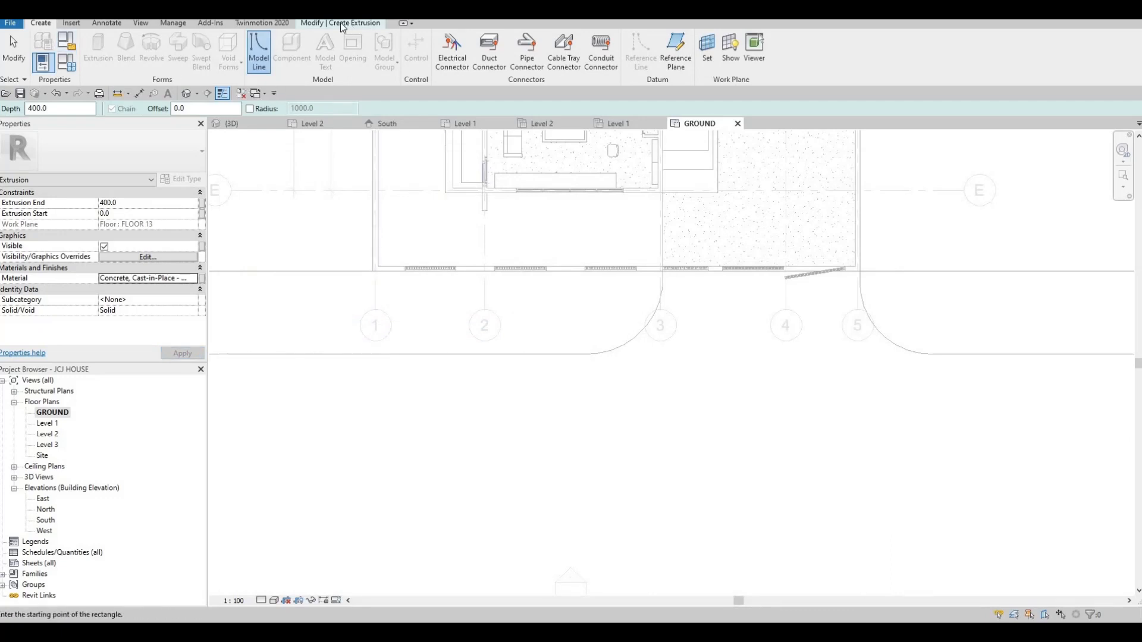
left_click(340, 23)
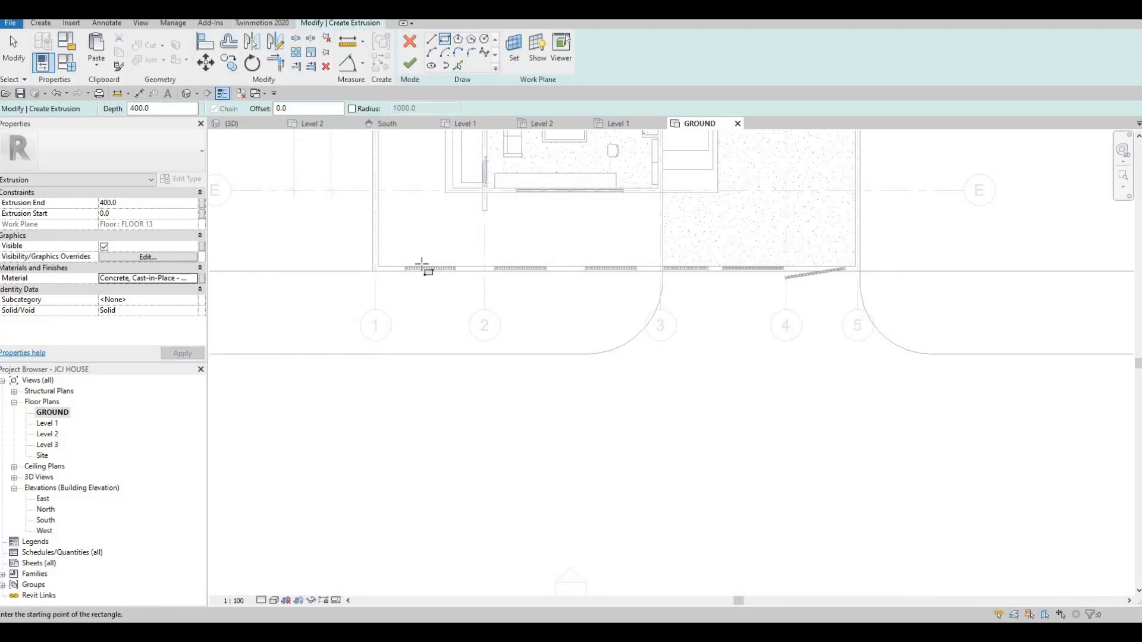
scroll(362, 276, "up", 2)
left_click(349, 275)
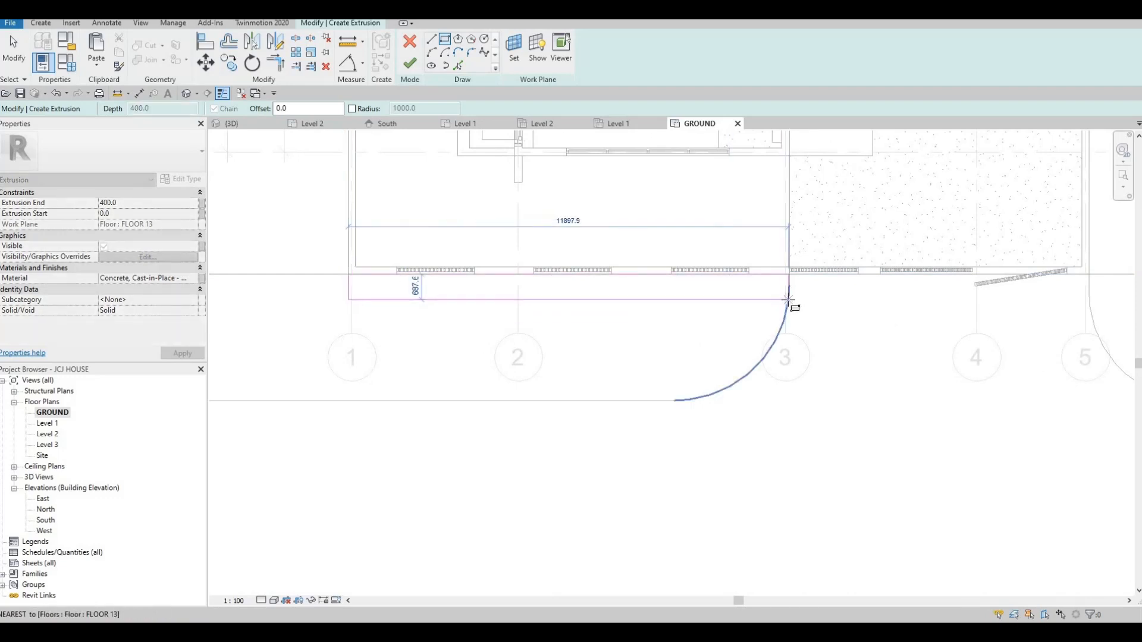
left_click(788, 299)
scroll(348, 275, "up", 2)
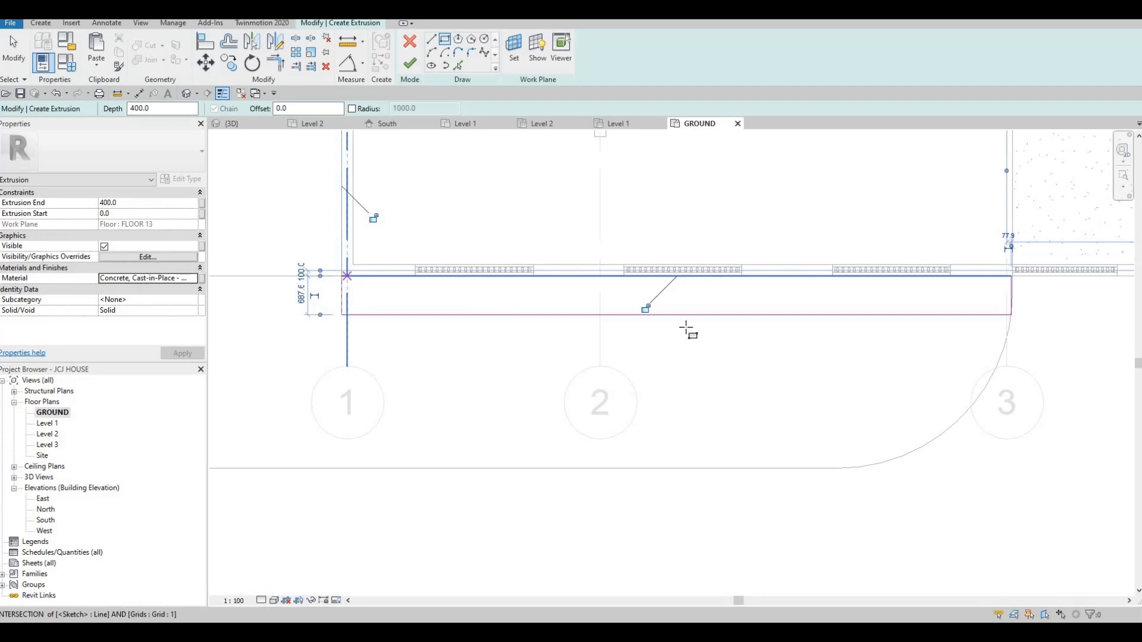
key("Escape")
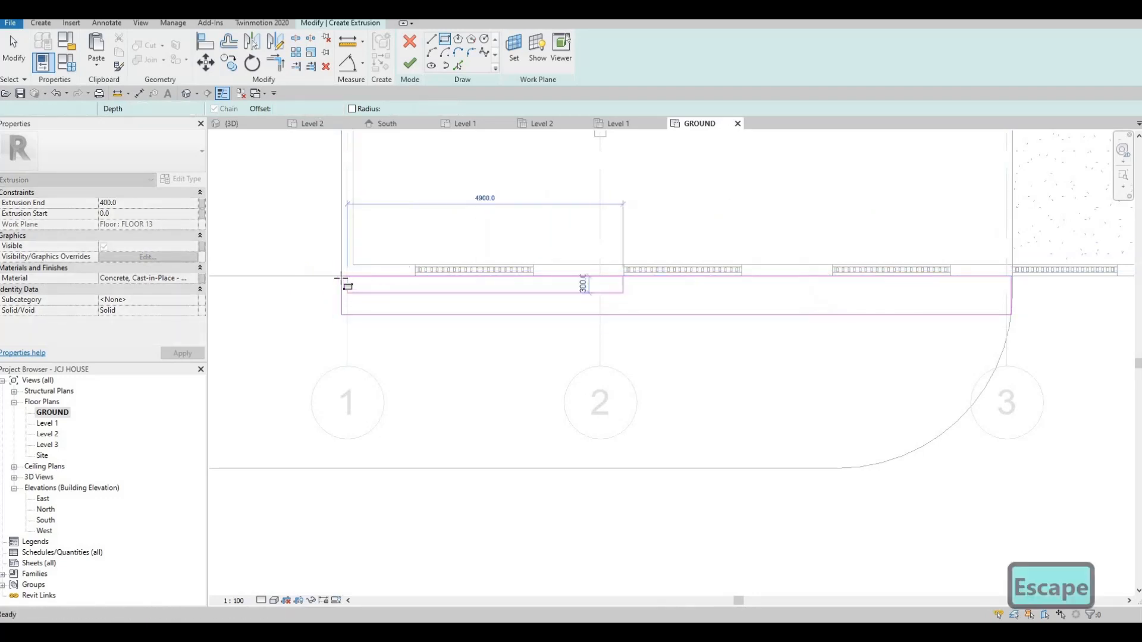
scroll(341, 279, "up", 1)
left_click(339, 279)
scroll(339, 280, "up", 1)
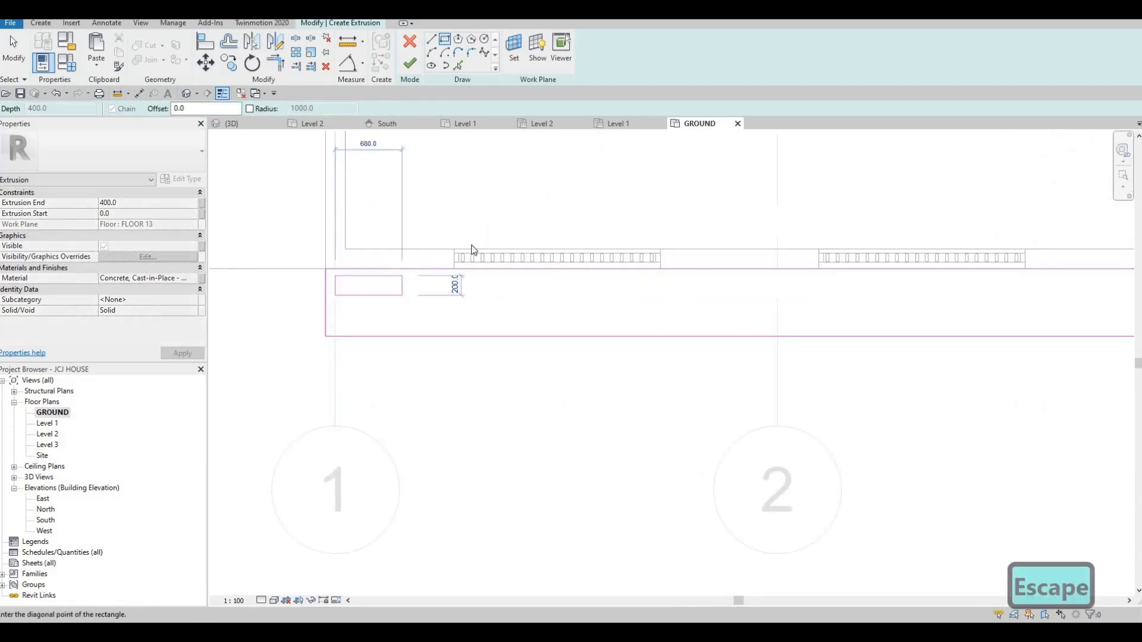
key("Escape")
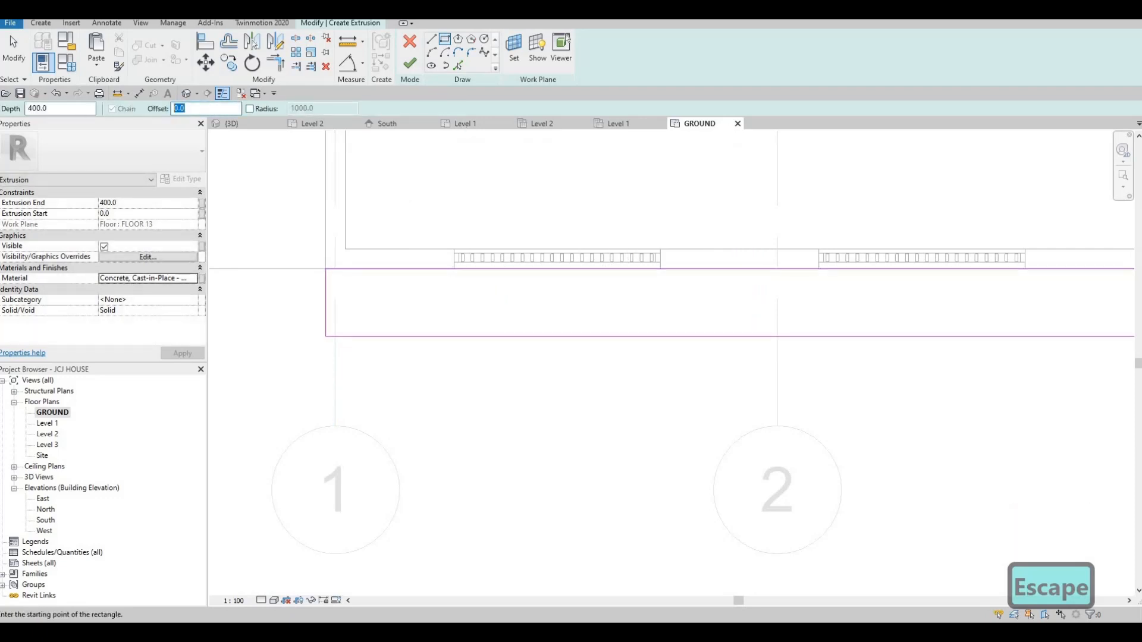
type("15")
left_click(327, 270)
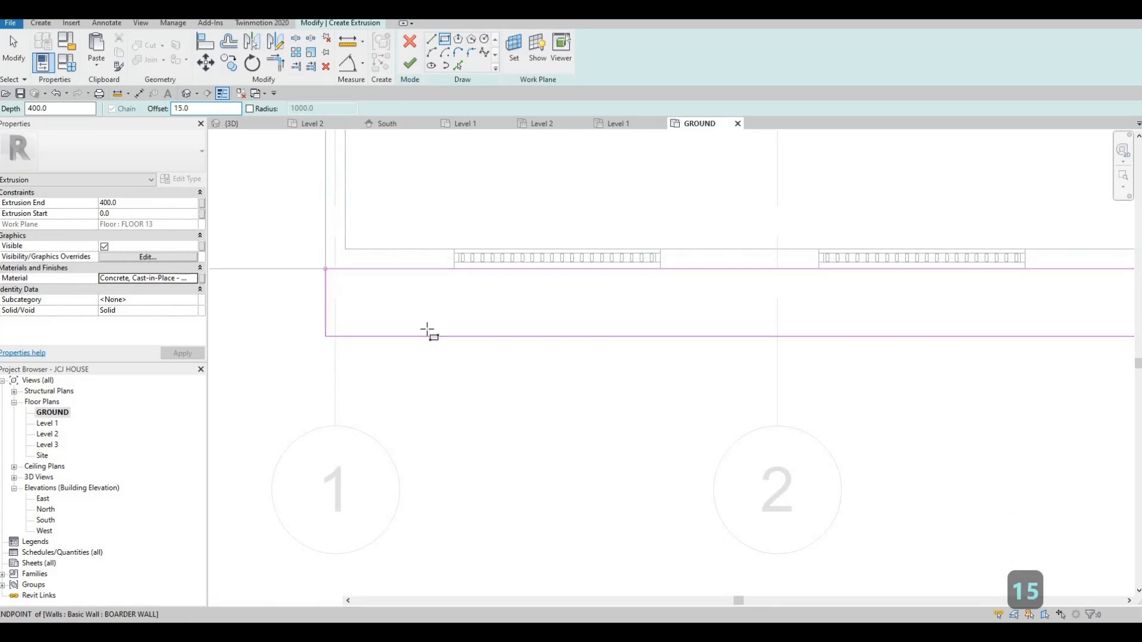
key("Escape")
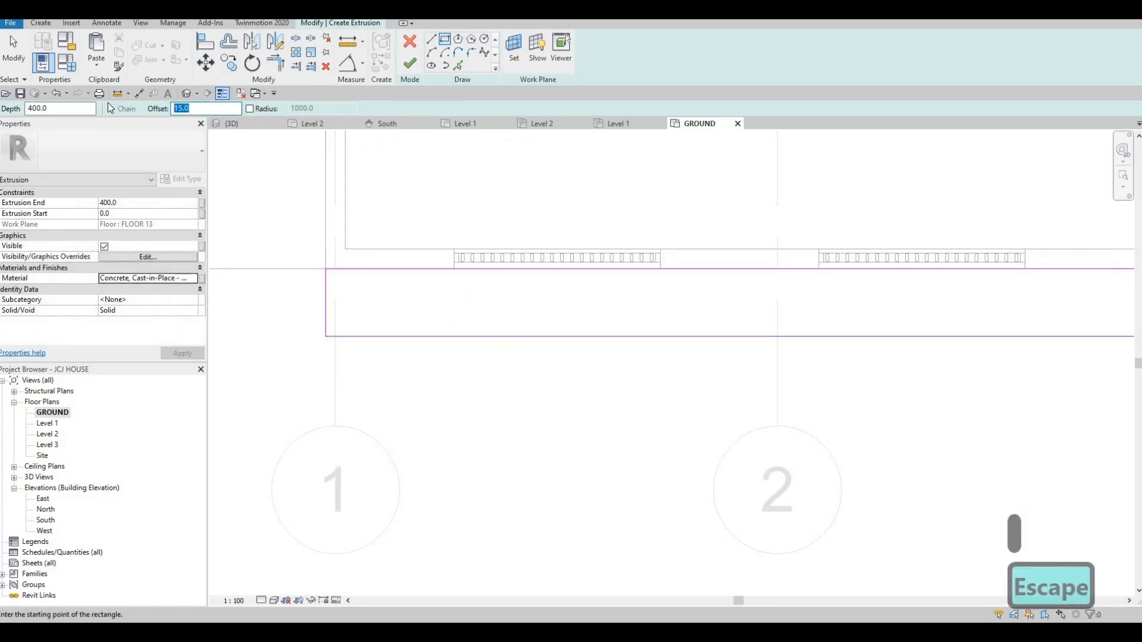
Draw a second rectangle inside the first, inset with a 50 mm offset from its opposite corners.
type("50")
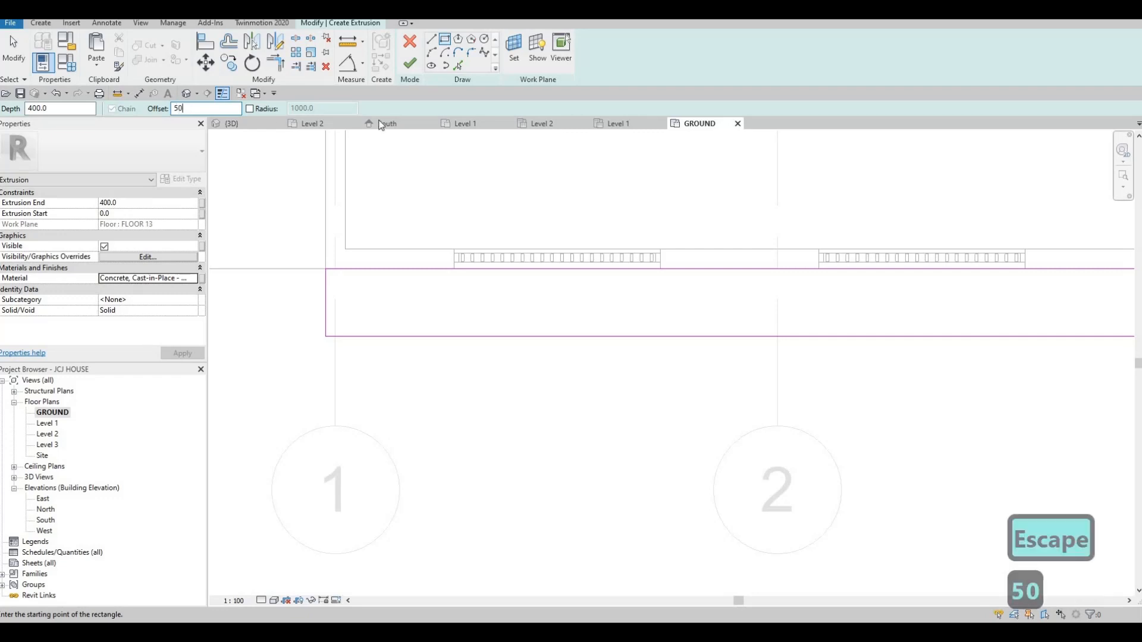
left_click(324, 268)
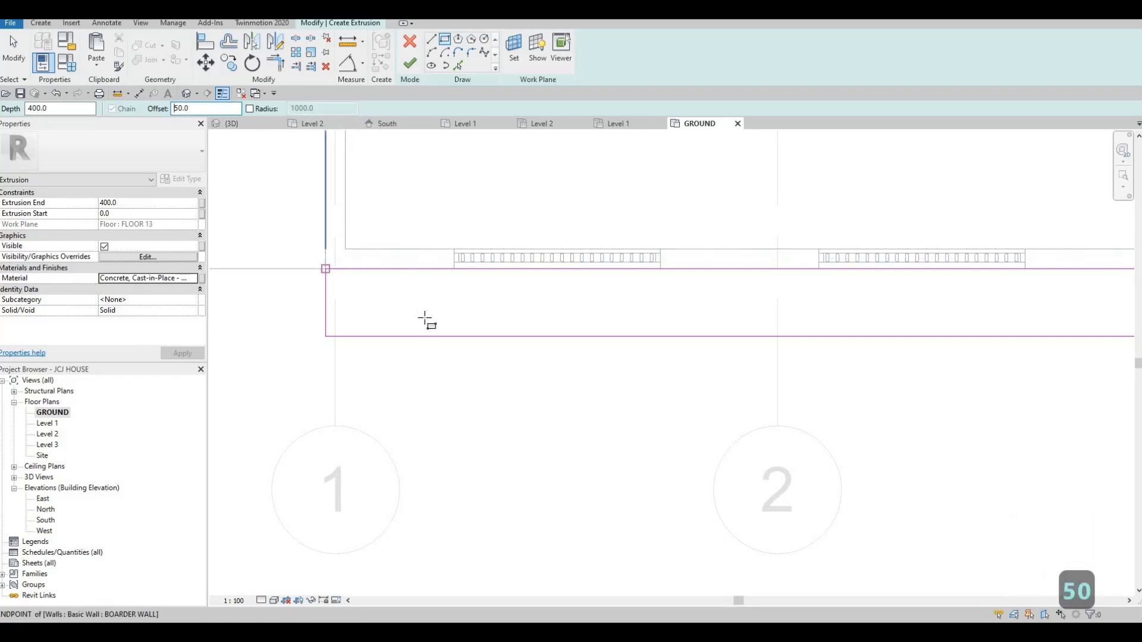
scroll(532, 339, "down", 2)
scroll(898, 315, "up", 3)
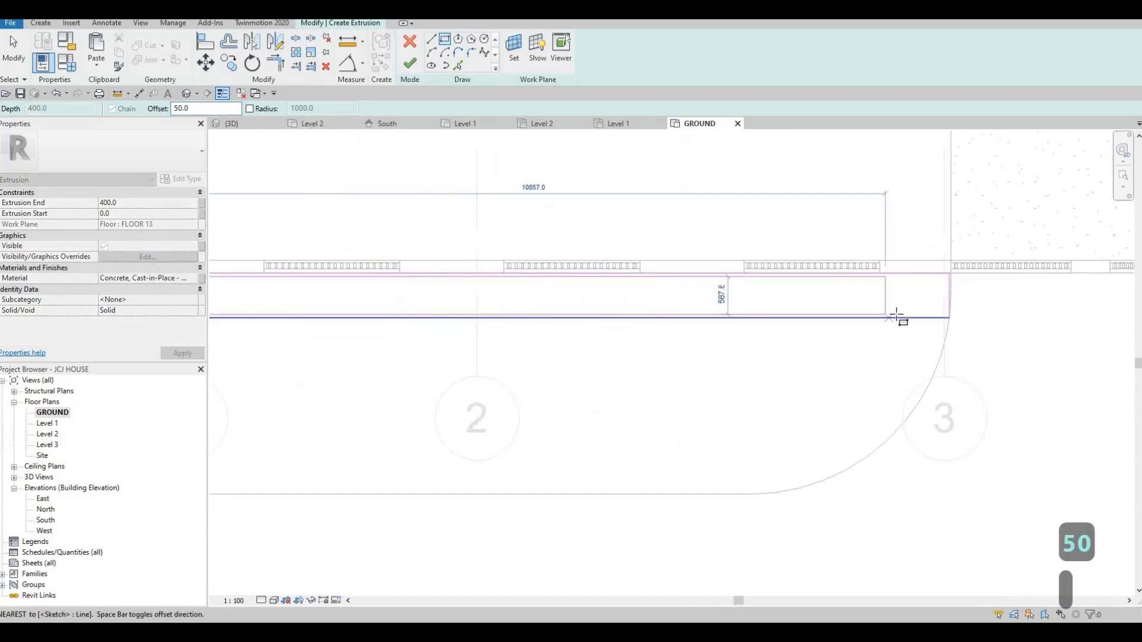
scroll(882, 321, "up", 1)
left_click(857, 315)
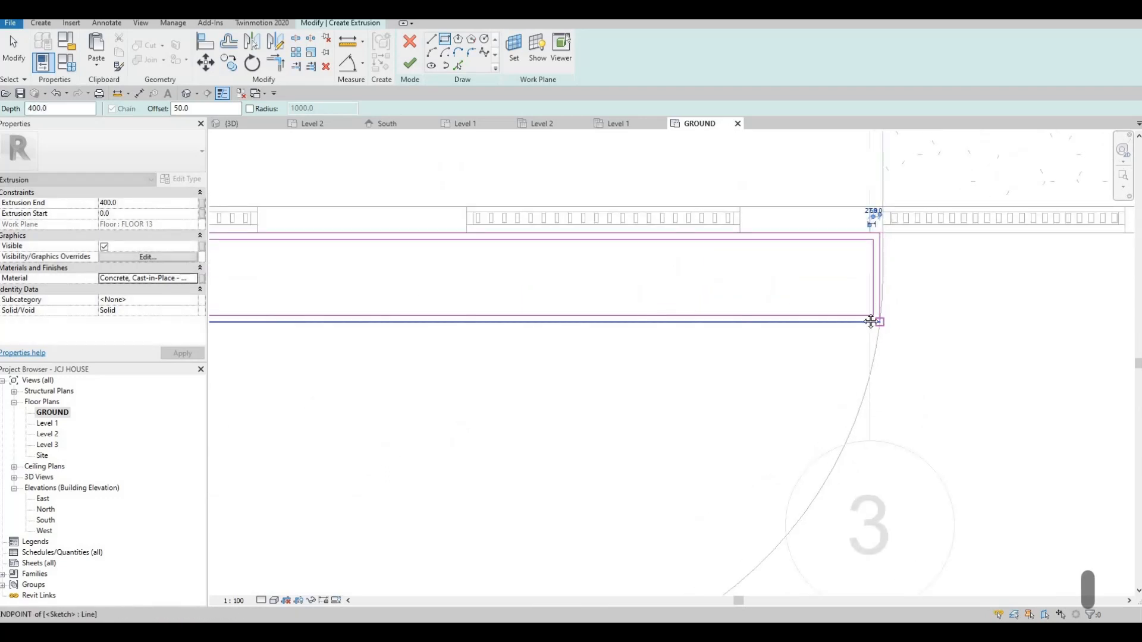
key("Escape")
Try to pick the FLOOR 13 strip's end edges near grid 3 as sketch lines with a 50 mm offset.
scroll(868, 292, "up", 3)
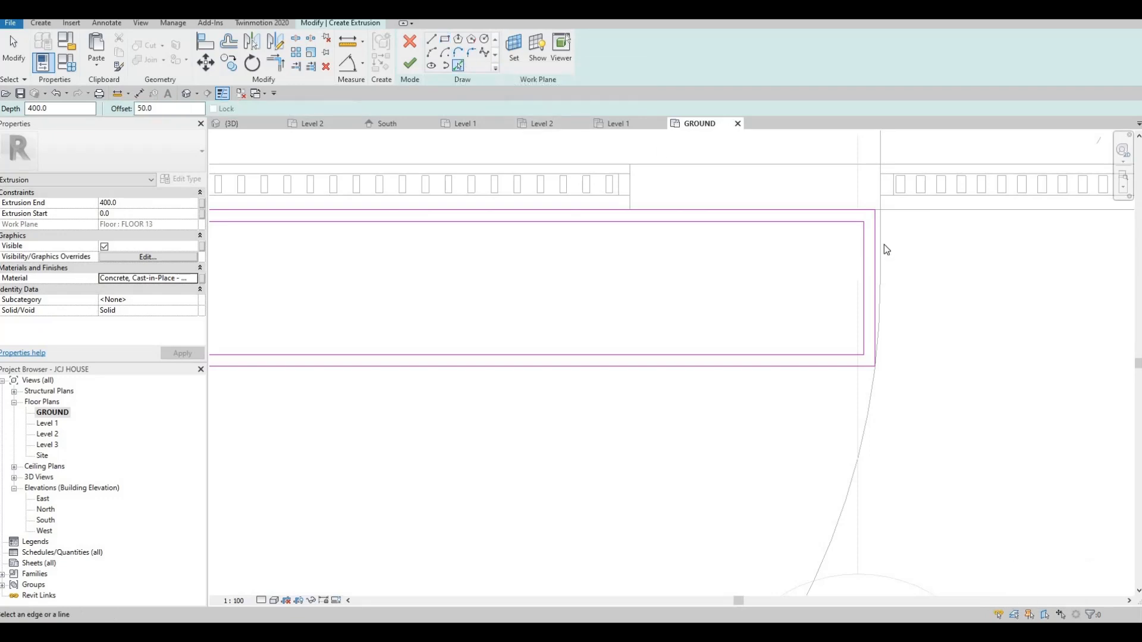
left_click(880, 301)
key("Escape")
key("Escape")
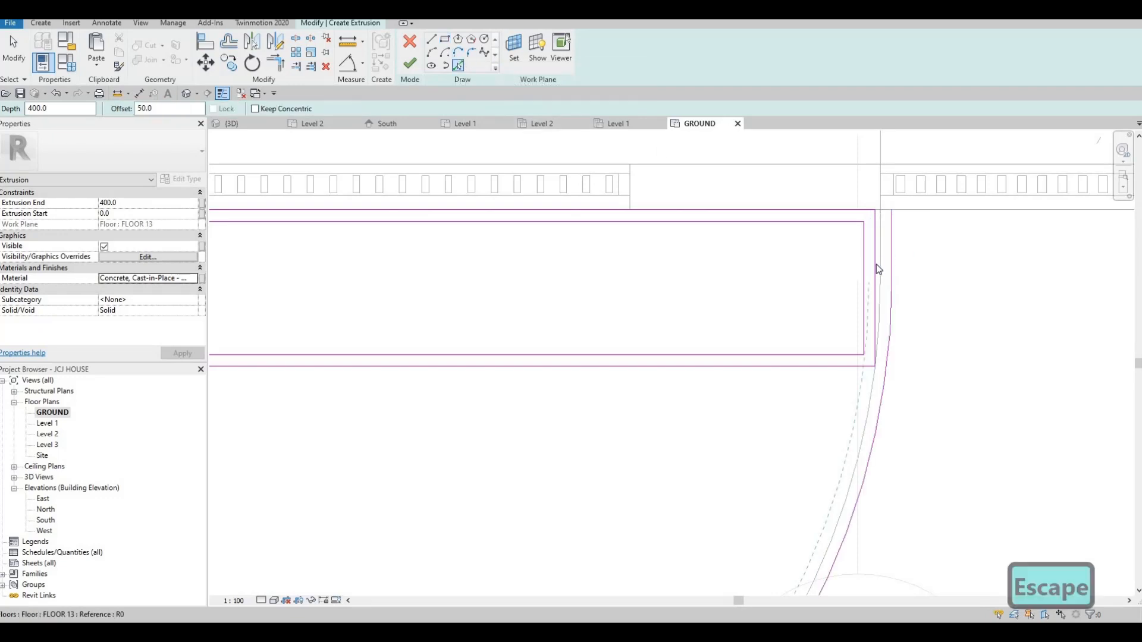
key("Escape")
key("Escape")
Delete the offset straight line and arc outside the rectangle's grid 3 end.
left_click(891, 264)
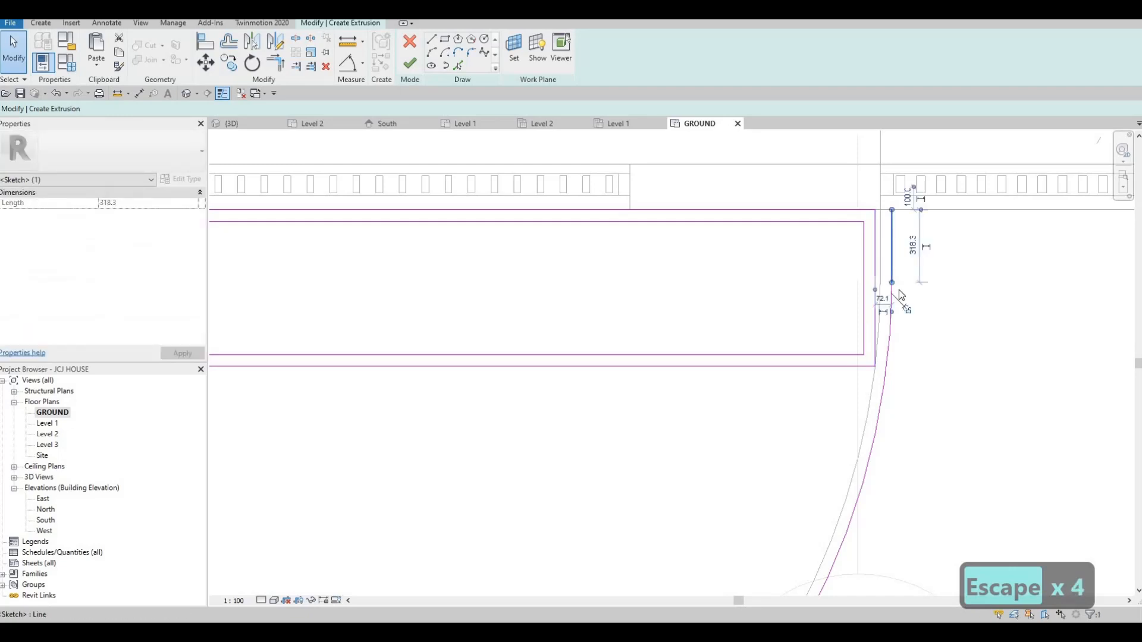
key("Delete")
left_click(890, 296)
key("Delete")
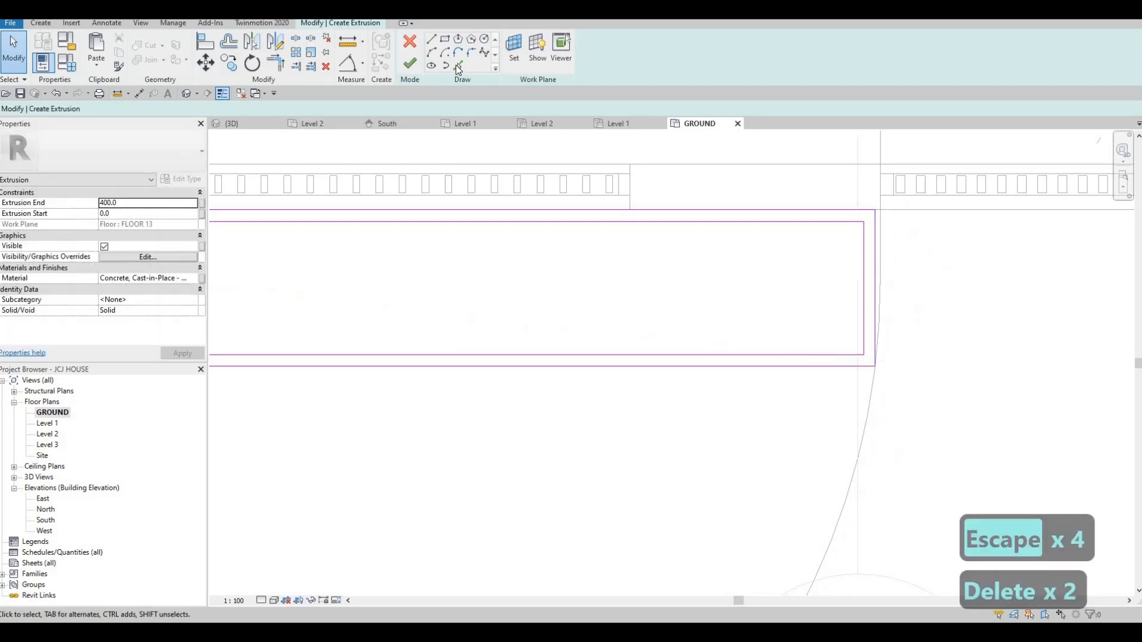
Pick the FLOOR 13 strip's straight and curved end edges near grid 3 as sketch lines without an offset.
left_click(458, 66)
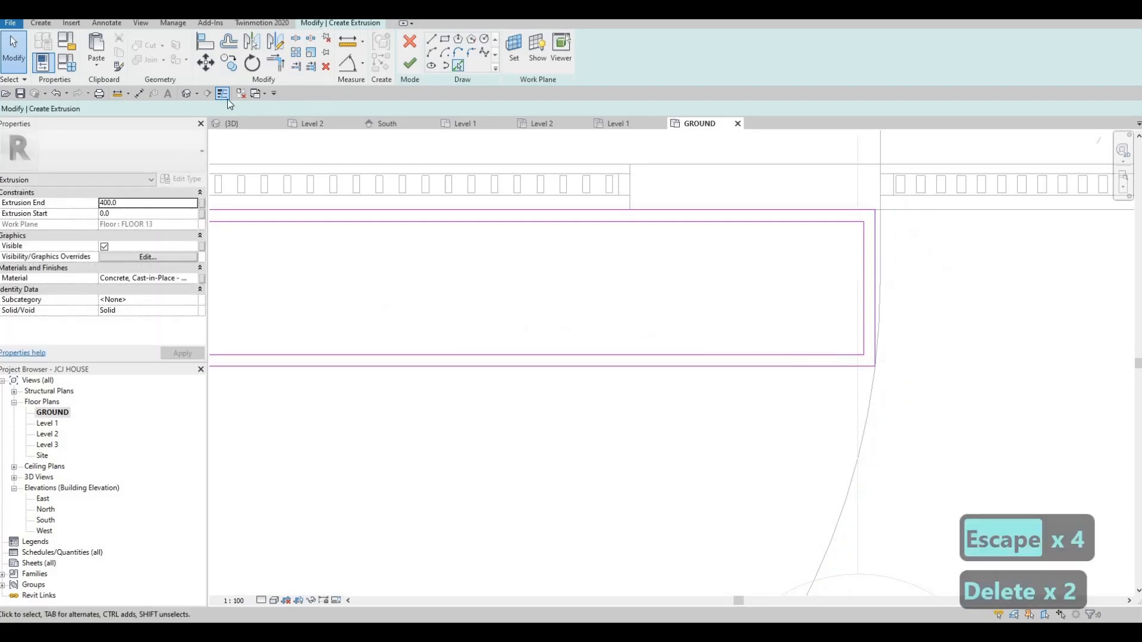
left_click(881, 240)
key("Escape")
key("Escape")
key("Escape")
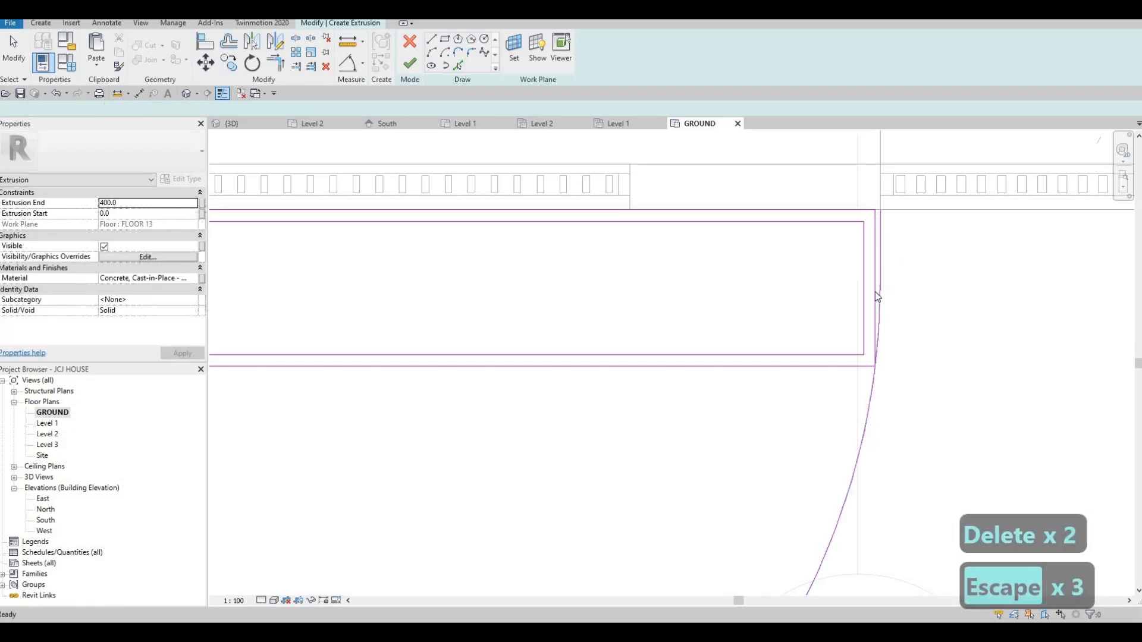
Delete the outer rectangle's short side near grid 3 and trim its long sides to the picked straight line and arc.
left_click(875, 292)
key("Delete")
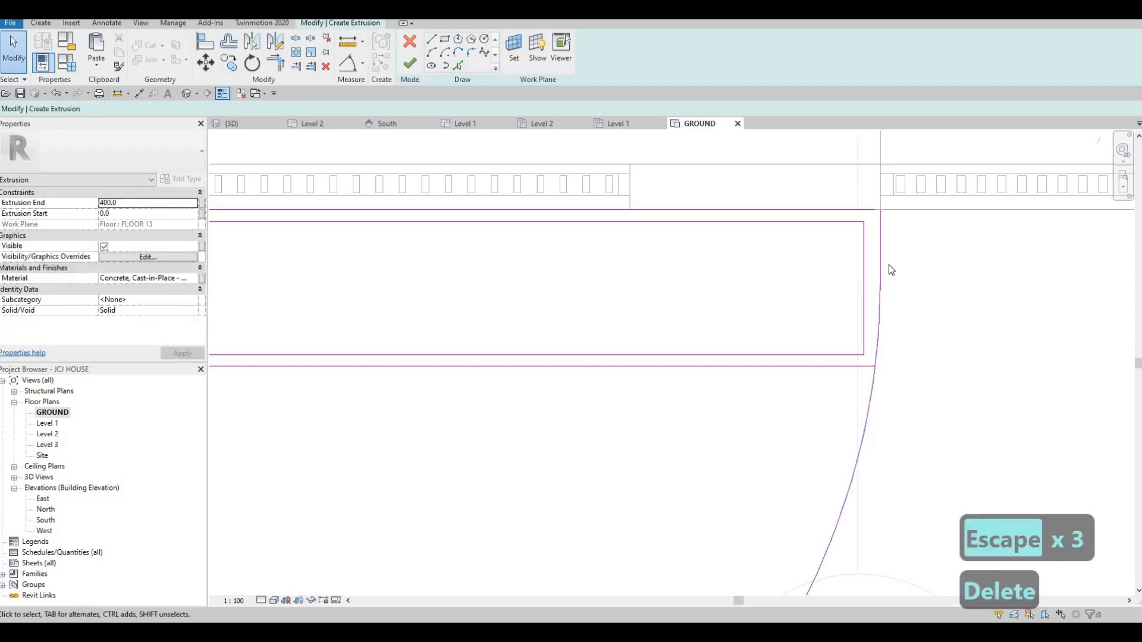
key("t")
key("r")
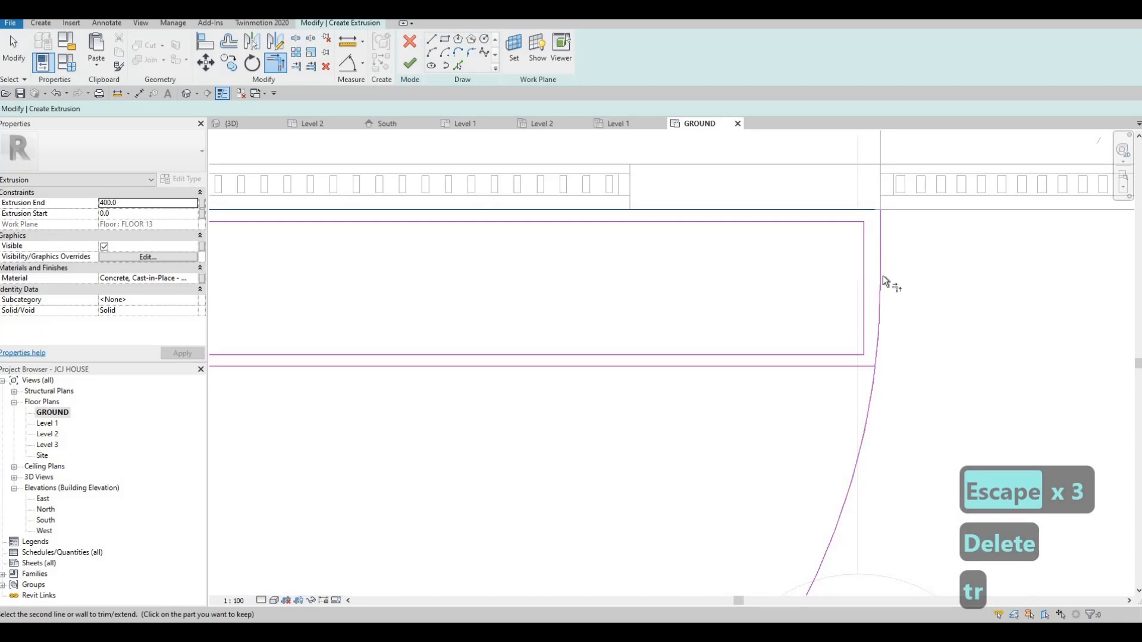
left_click(860, 365)
left_click(877, 352)
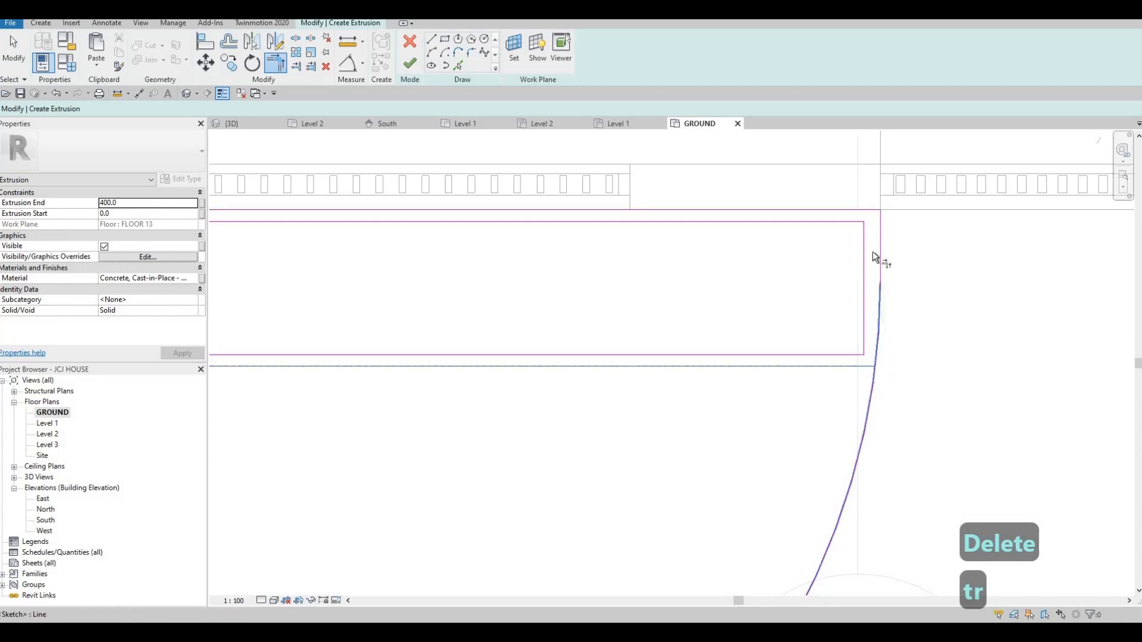
scroll(841, 233, "down", 3)
key("Escape")
key("Escape")
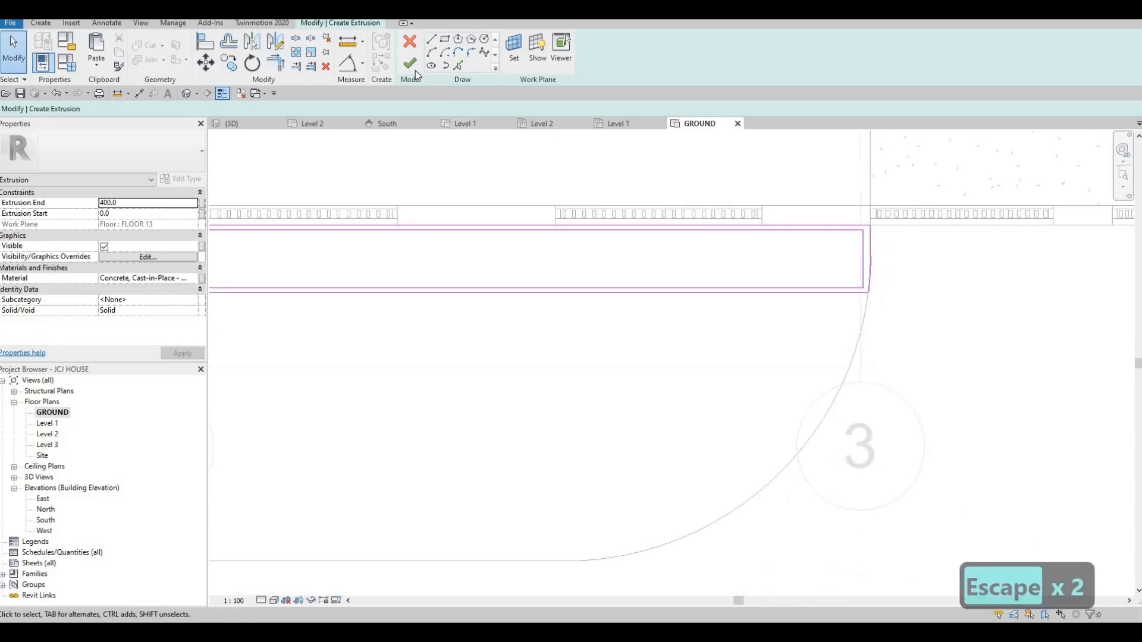
Finish the extrusion sketch and inspect the hollow concrete box along the front wall in the 3D view.
left_click(415, 68)
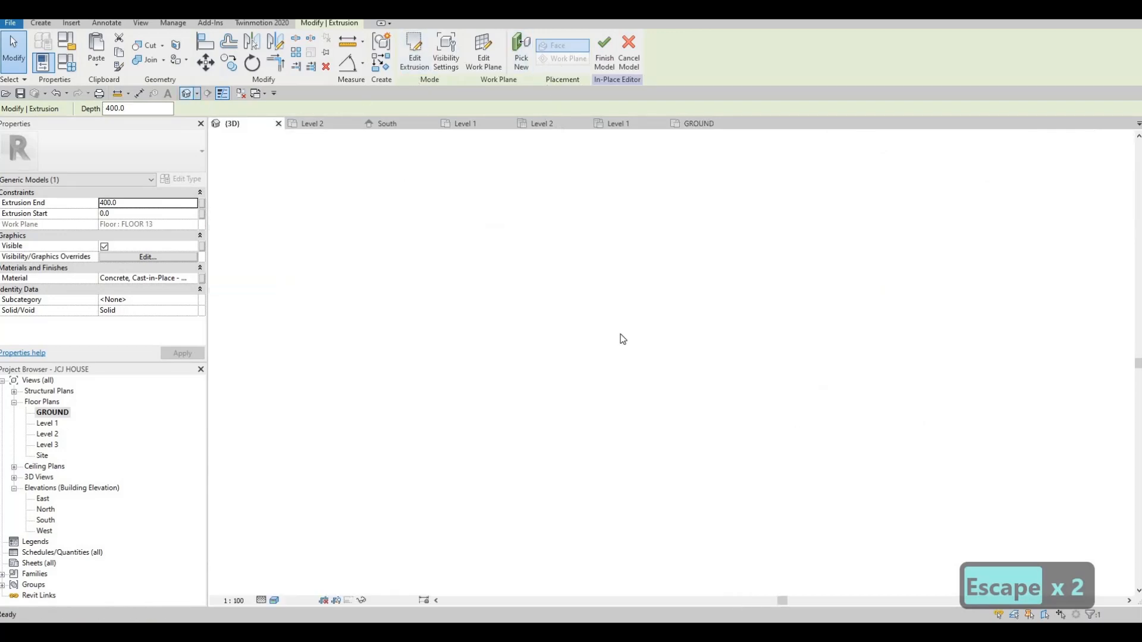
scroll(760, 423, "up", 3)
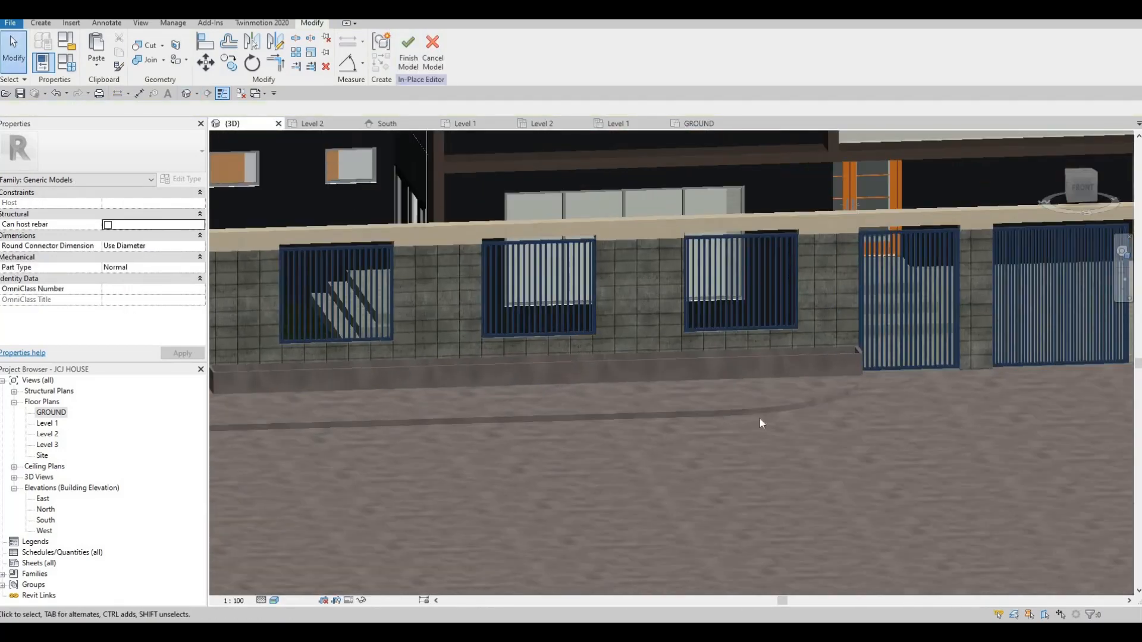
middle_click_drag(759, 423, 771, 311, "shift")
scroll(772, 318, "up", 4)
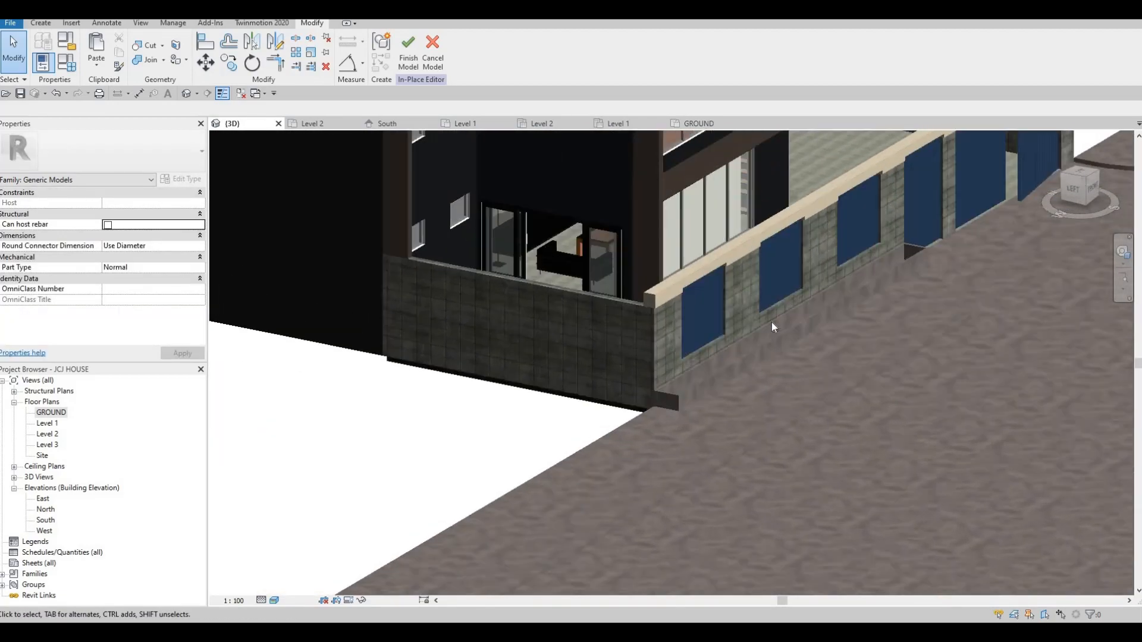
left_click(787, 341)
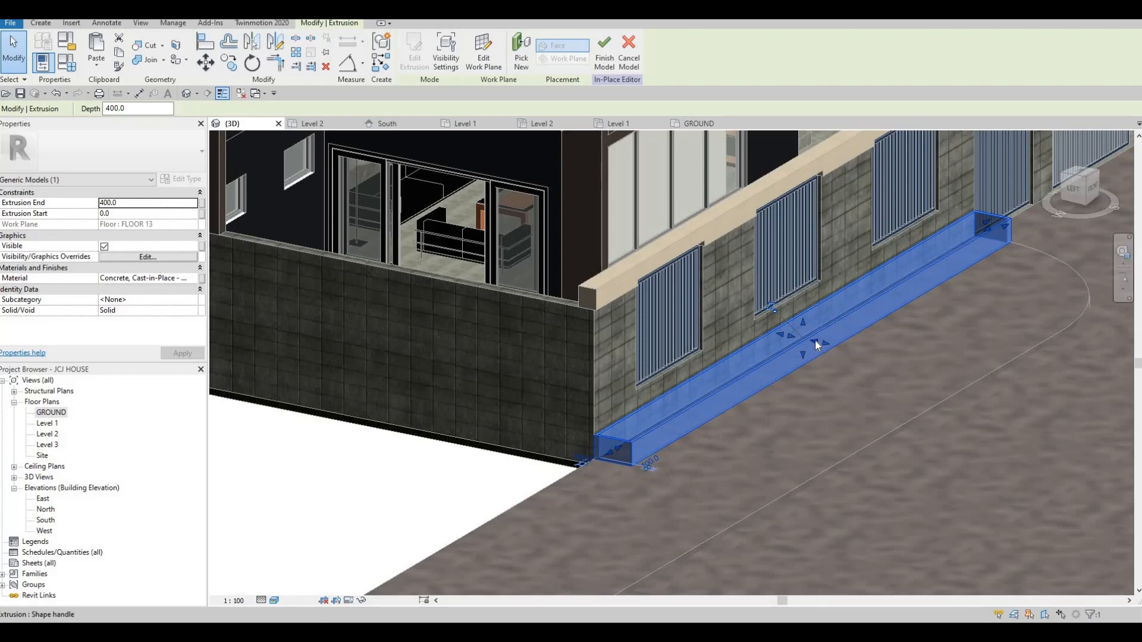
key("Escape")
key("Escape")
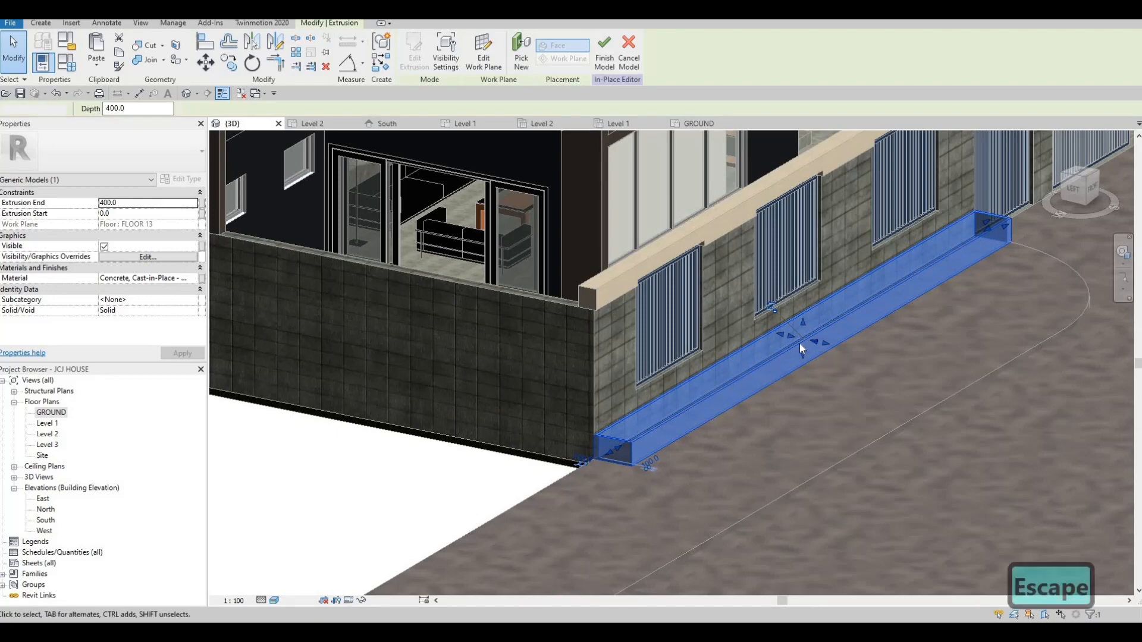
Lower the concrete box along the front wall by setting its extrusion end to 300 mm.
left_click(778, 350)
middle_click_drag(778, 350, 804, 327, "shift")
left_click_drag(803, 338, 805, 351)
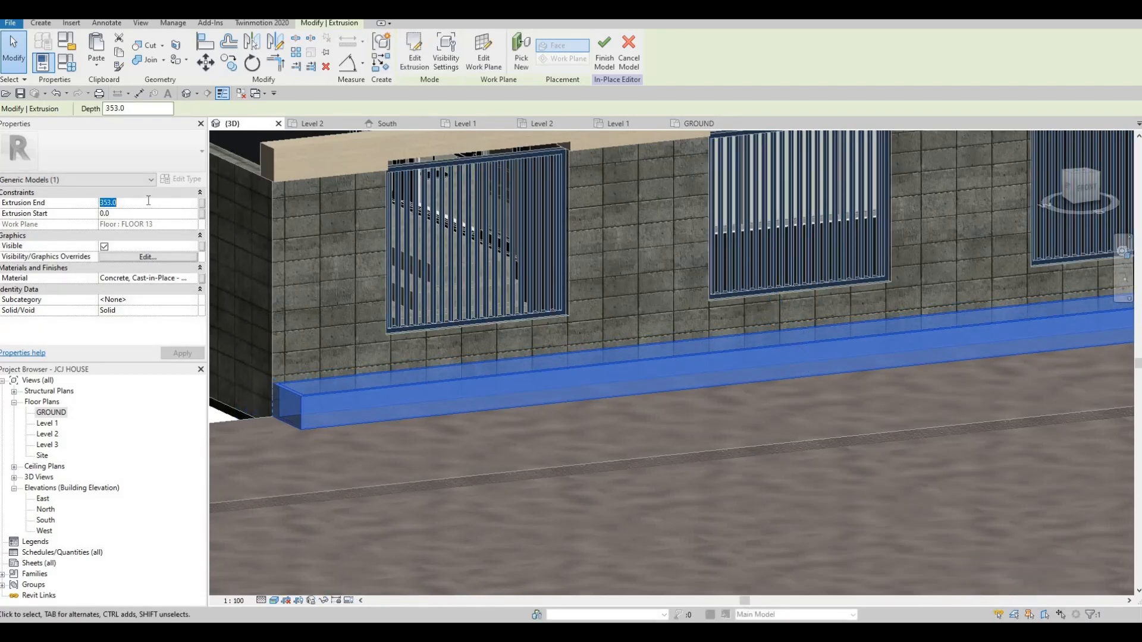
type("300")
key("Return")
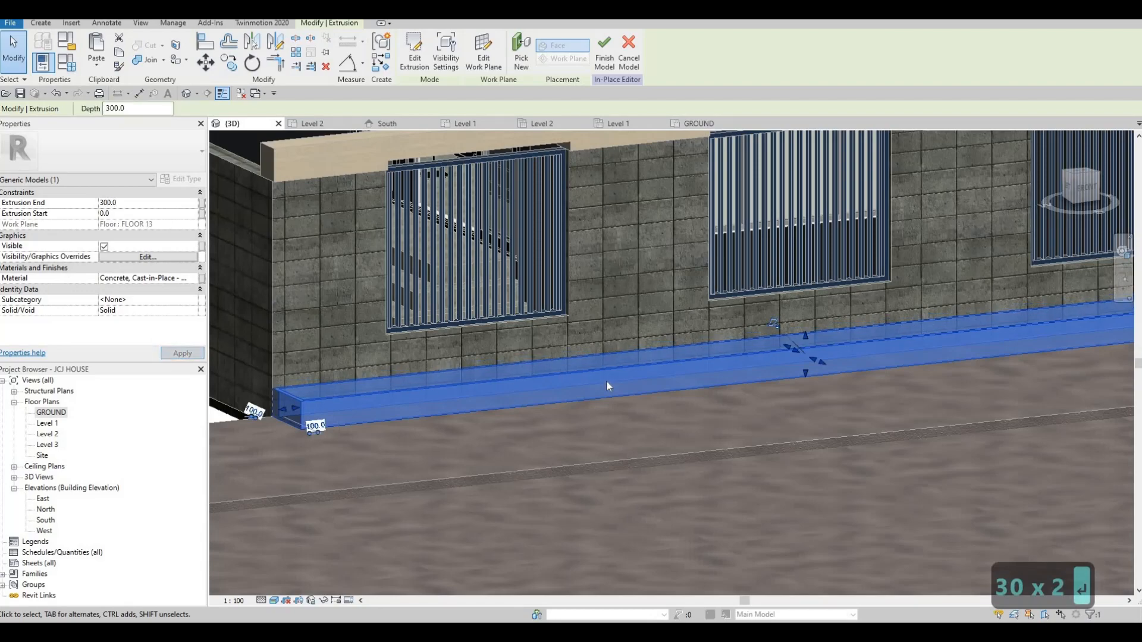
Start another in-place extrusion in the GROUND floor plan and set its extrusion end to 200 mm.
key("Escape")
scroll(612, 368, "down", 3)
scroll(452, 316, "down", 1)
middle_click_drag(440, 309, 351, 336)
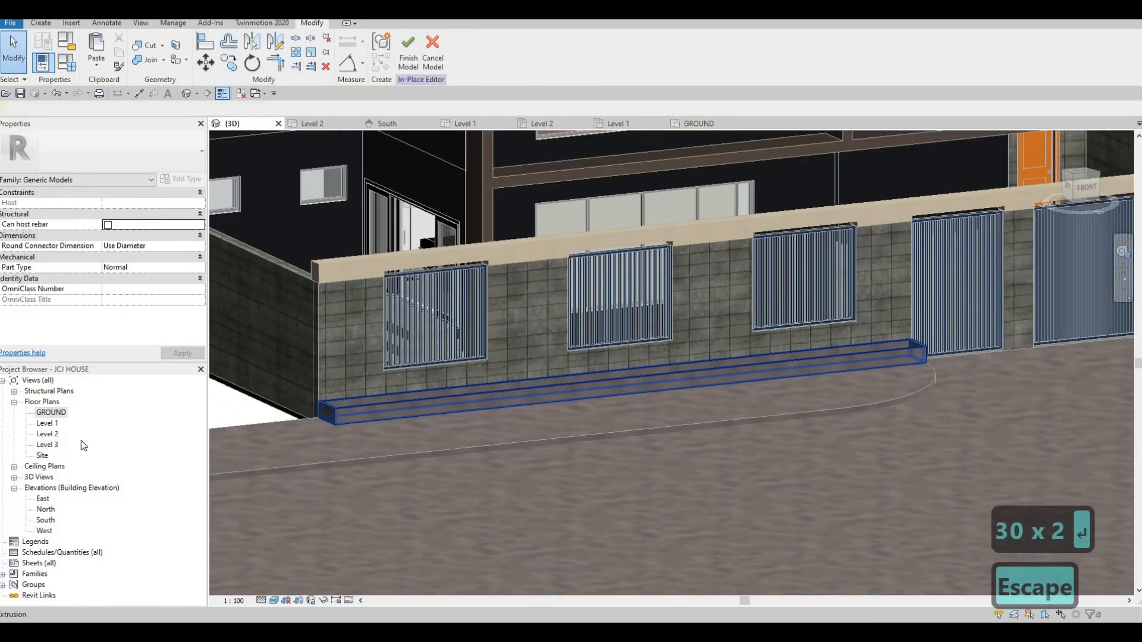
double_click(51, 412)
scroll(622, 320, "down", 4)
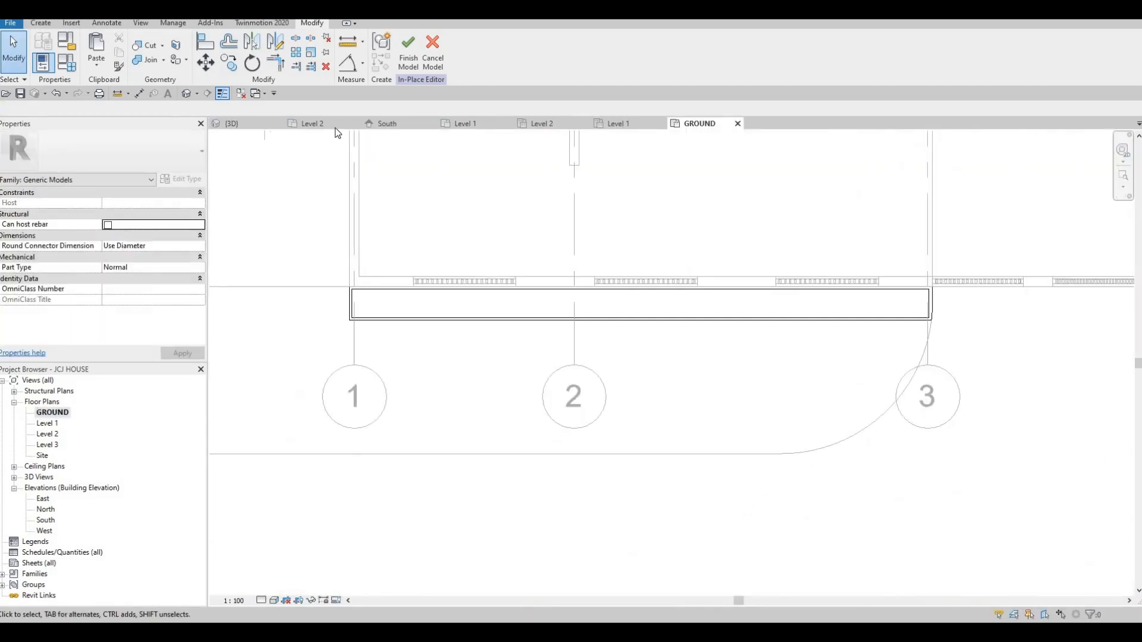
left_click(40, 23)
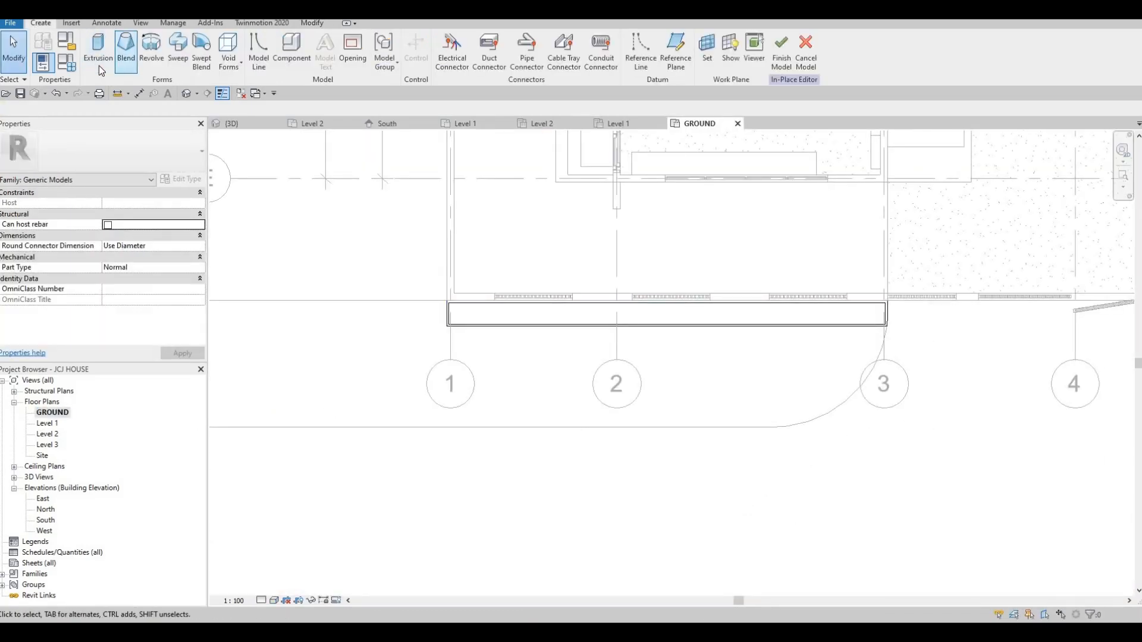
left_click(99, 66)
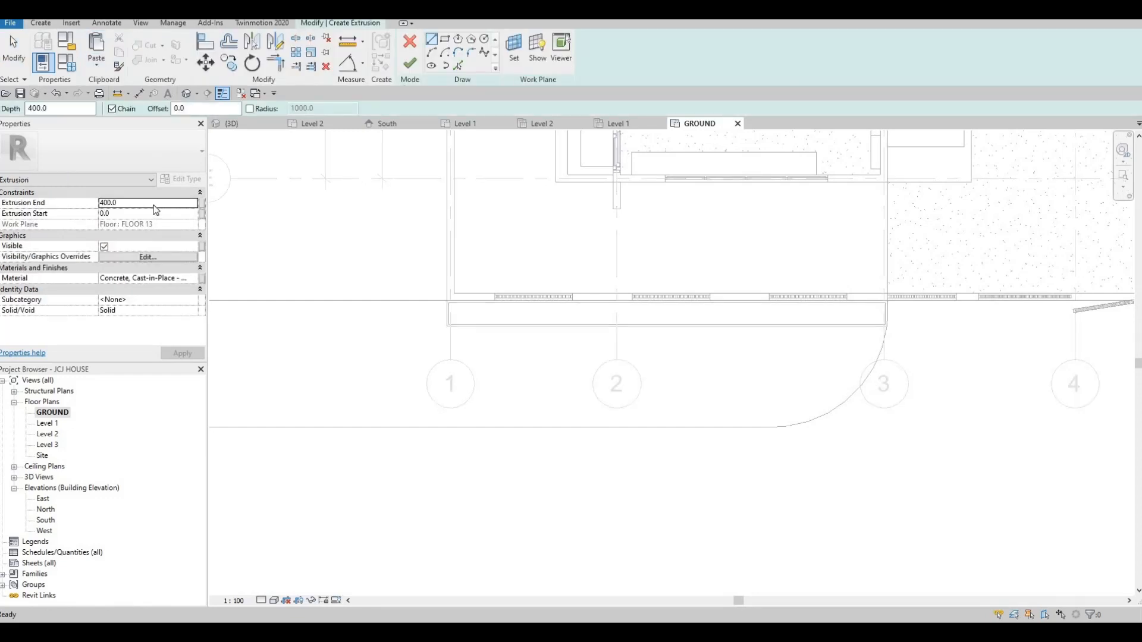
left_click(155, 203)
type("200")
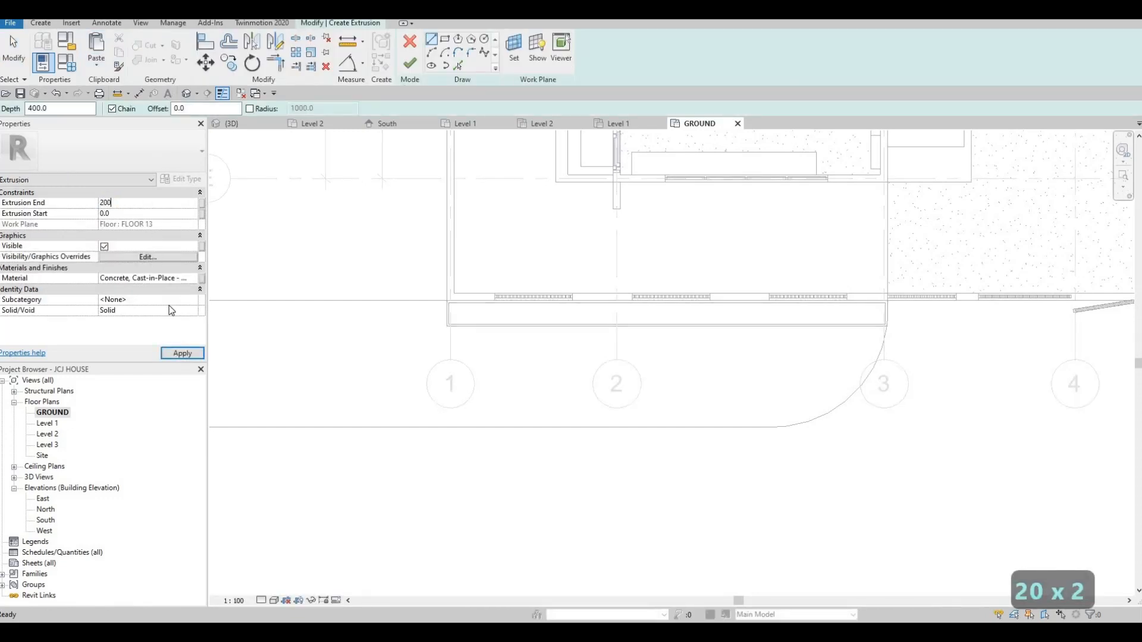
Search the materials for "ground" for the new extrusion, check the Plastic category, and clear the search.
left_click(195, 277)
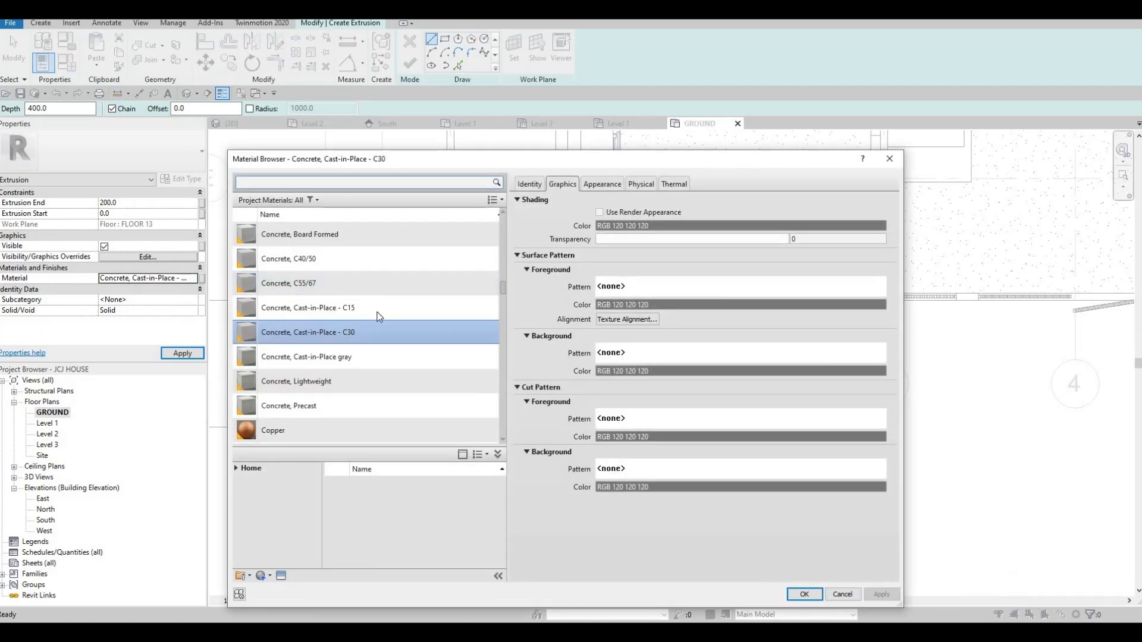
left_click(236, 469)
left_click(286, 184)
type("ground")
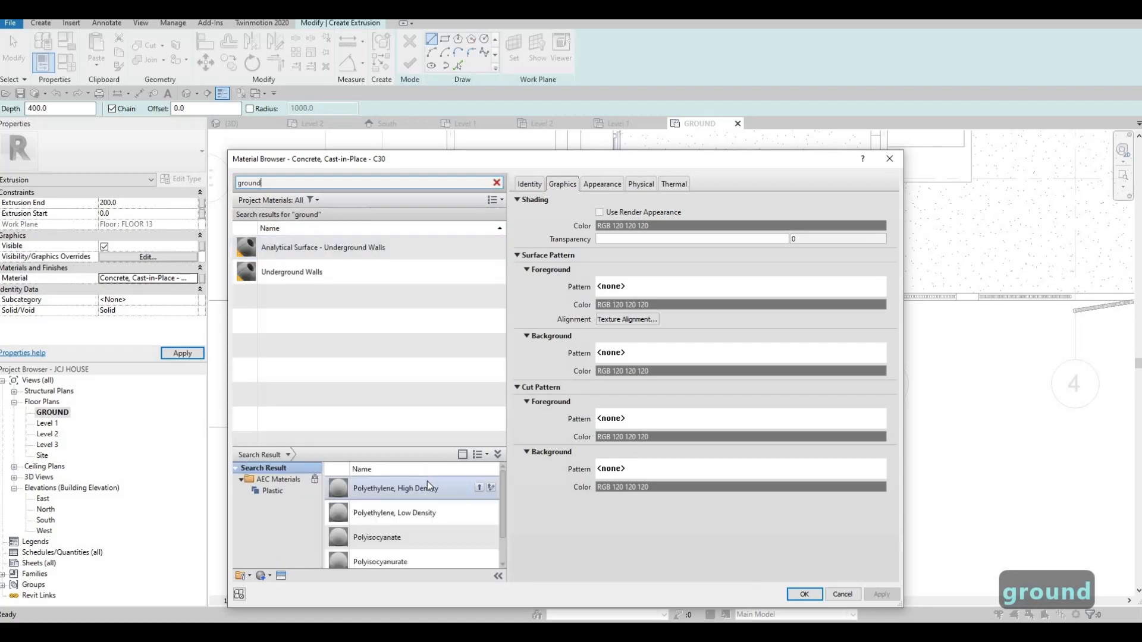
scroll(387, 488, "down", 1)
scroll(368, 505, "up", 1)
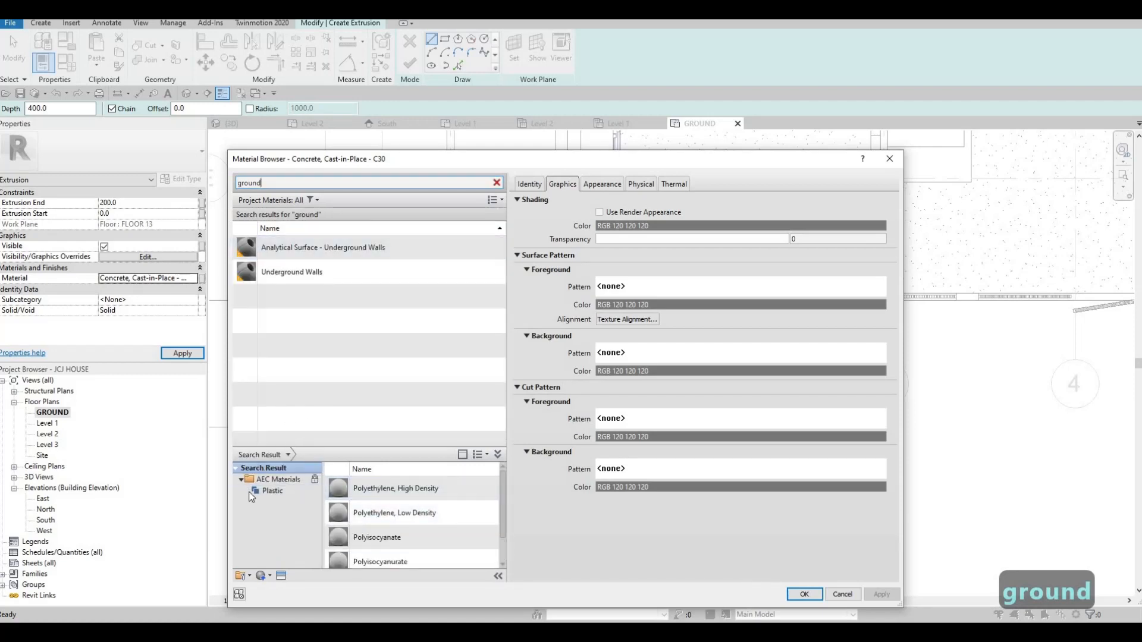
left_click(265, 491)
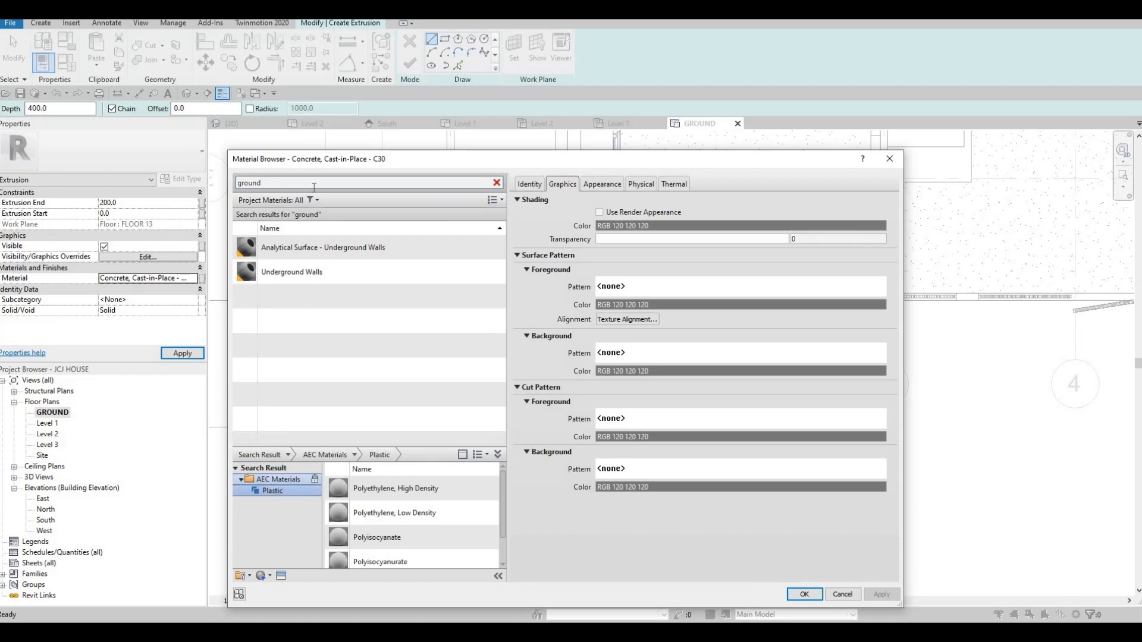
left_click(496, 184)
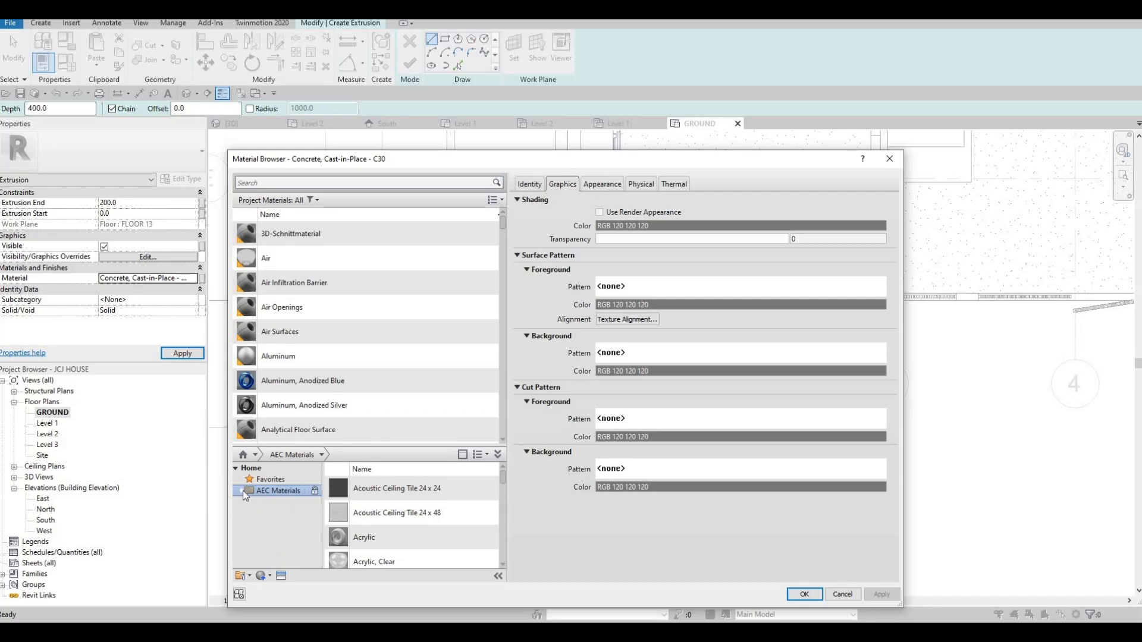
Add Earth from the Misc category of AEC Materials, replacing the existing appearance, and assign it to the extrusion.
scroll(275, 535, "down", 1)
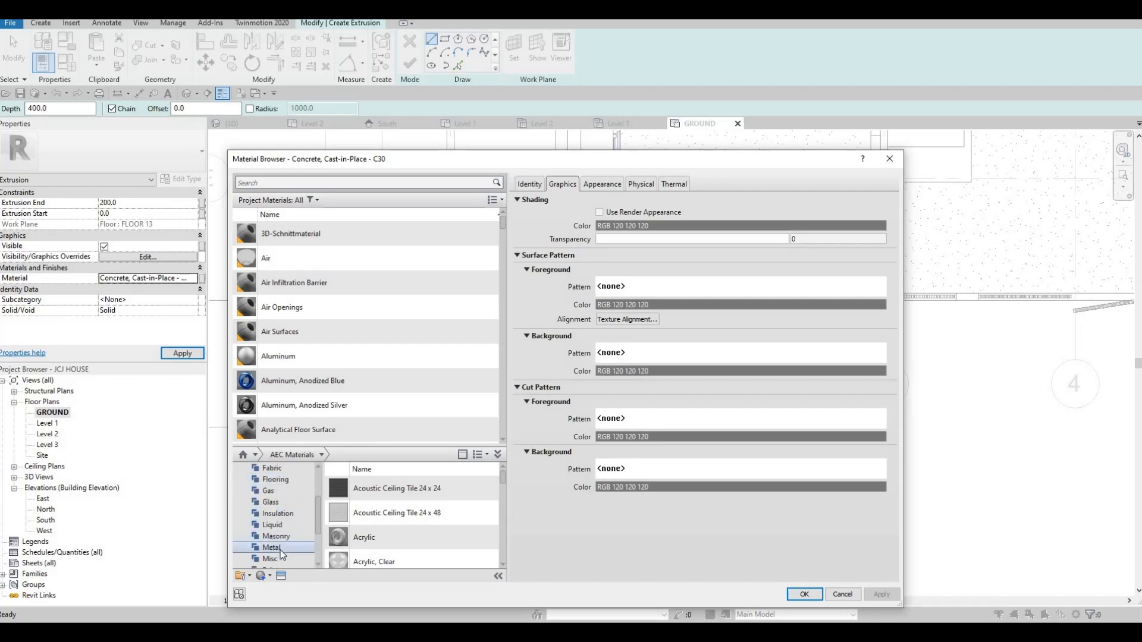
scroll(280, 551, "down", 1)
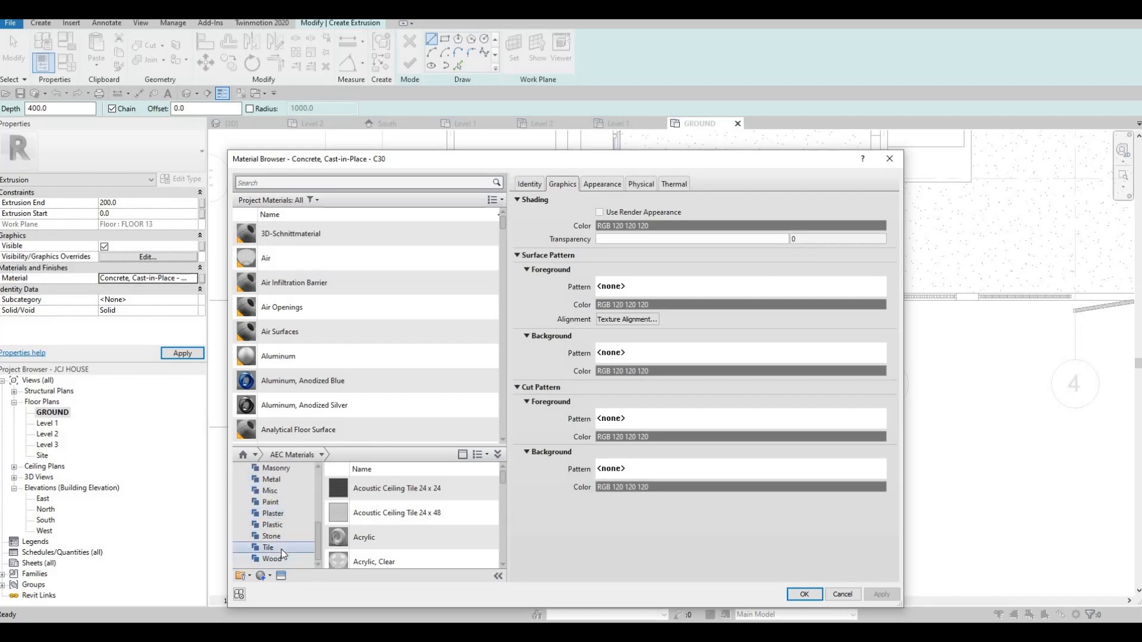
left_click(271, 491)
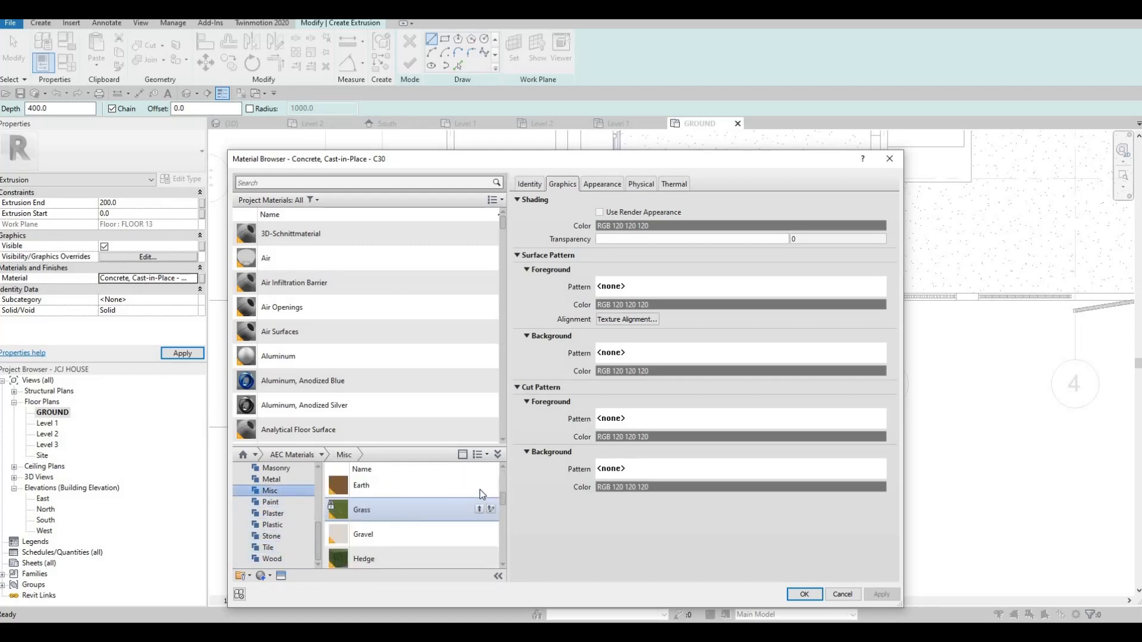
left_click(491, 509)
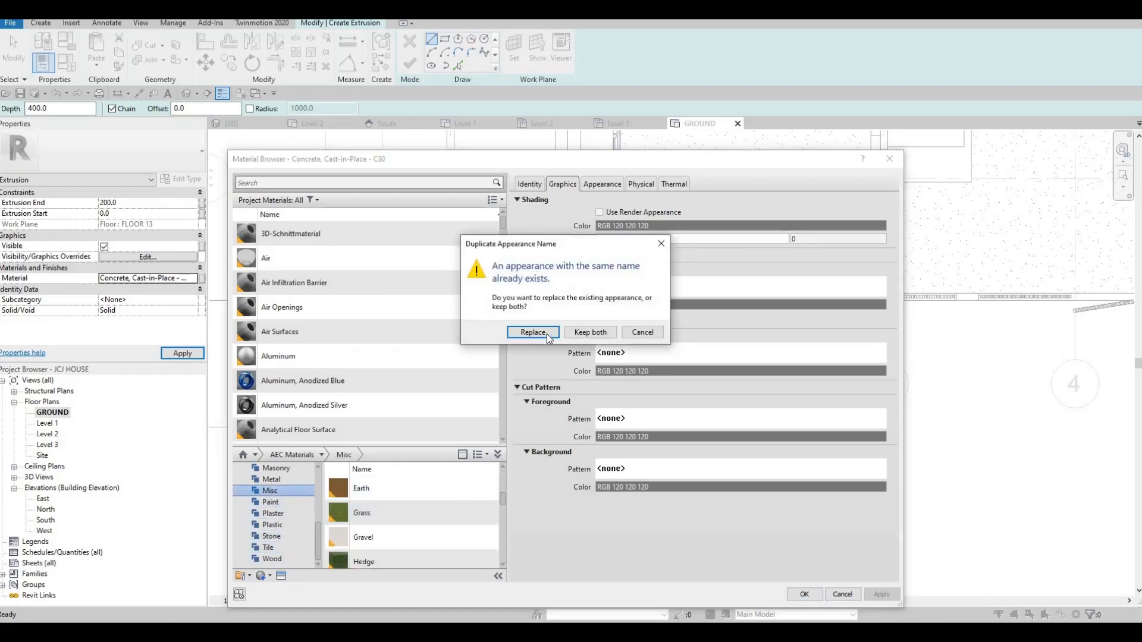
left_click(533, 332)
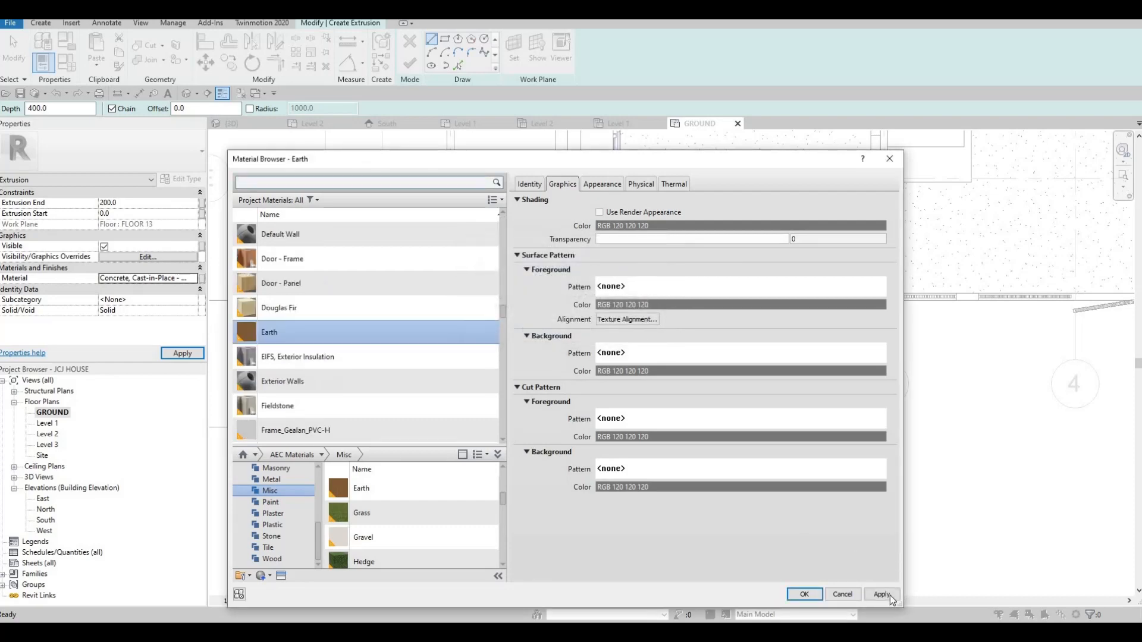
left_click(804, 594)
Sketch a rectangle between opposite inner corners of the concrete box along the front wall and finish the Earth extrusion.
scroll(393, 285, "up", 4)
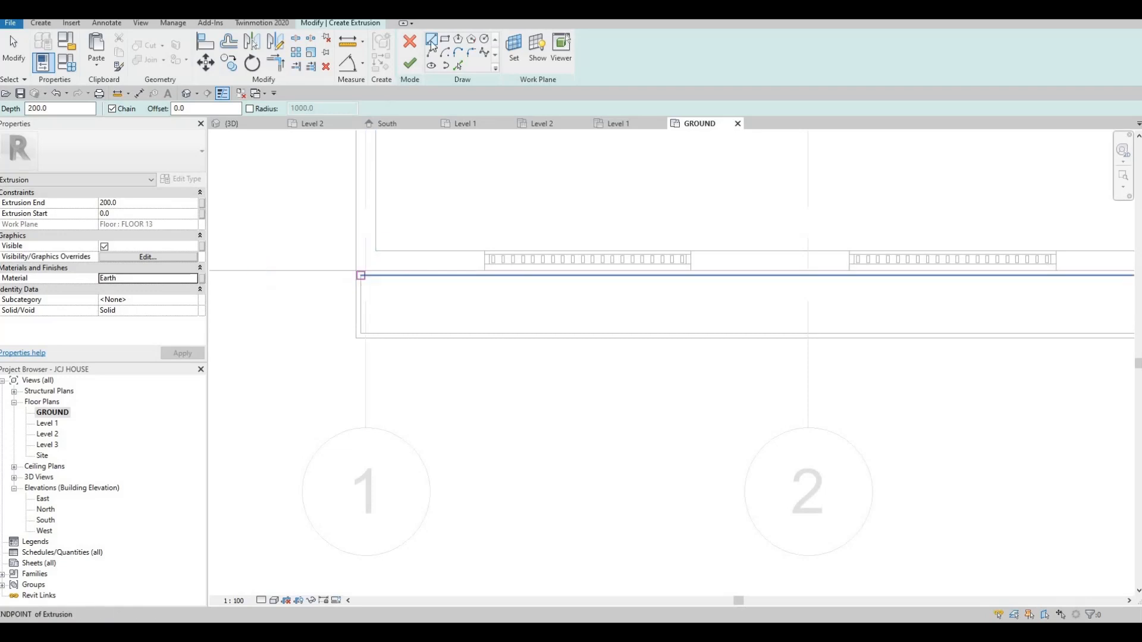
left_click(361, 275)
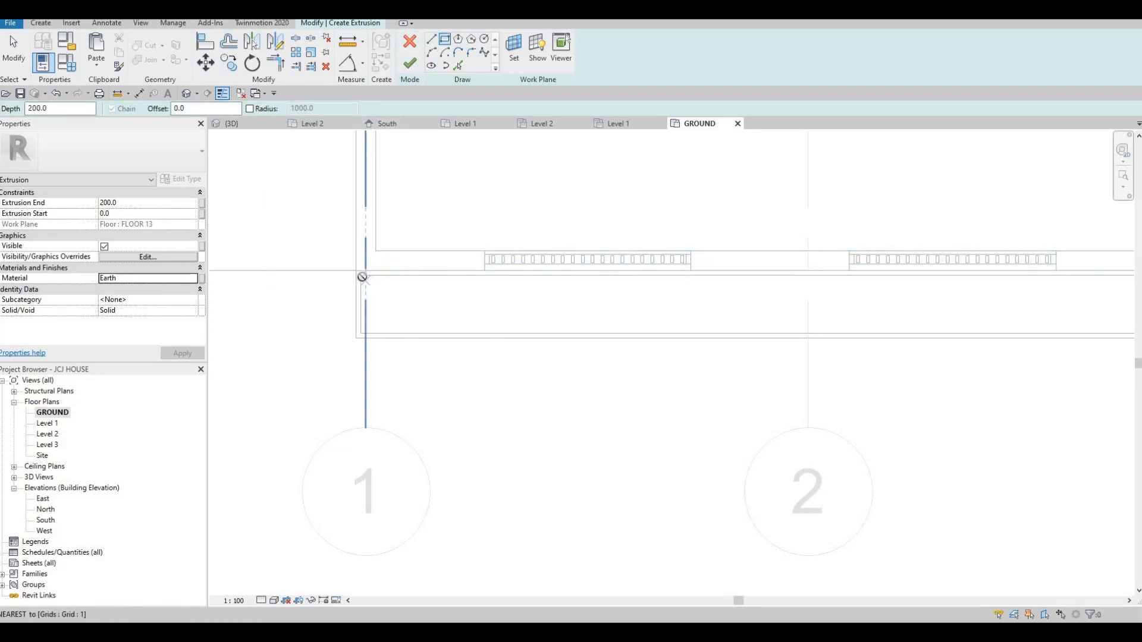
scroll(520, 303, "down", 1)
middle_click_drag(779, 319, 393, 319)
scroll(938, 319, "up", 1)
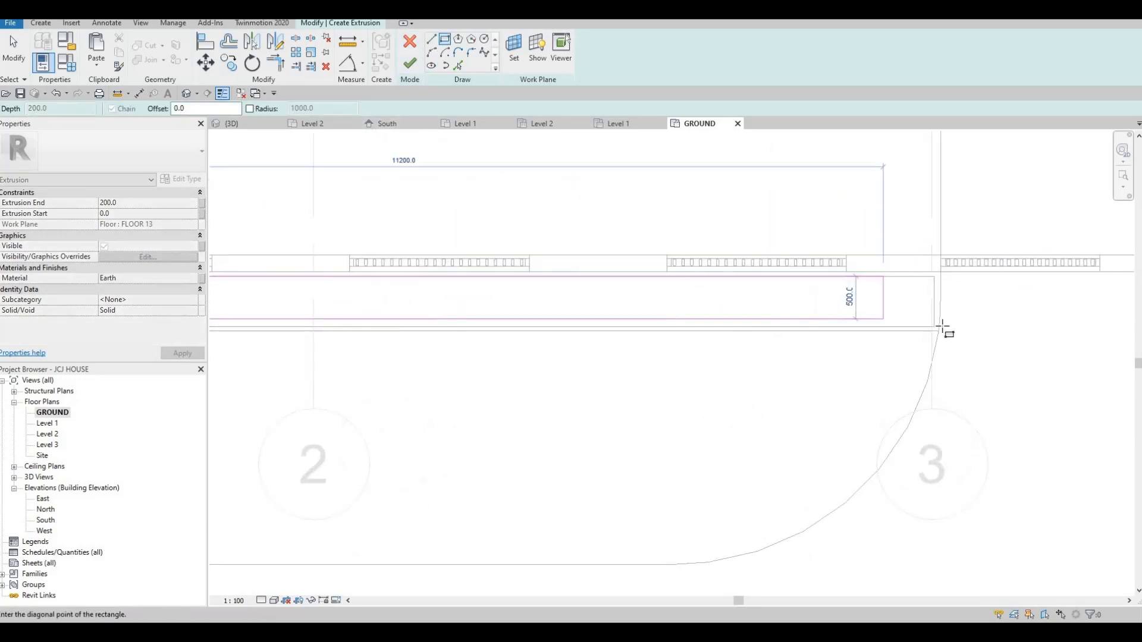
scroll(946, 329, "up", 1)
left_click(942, 327)
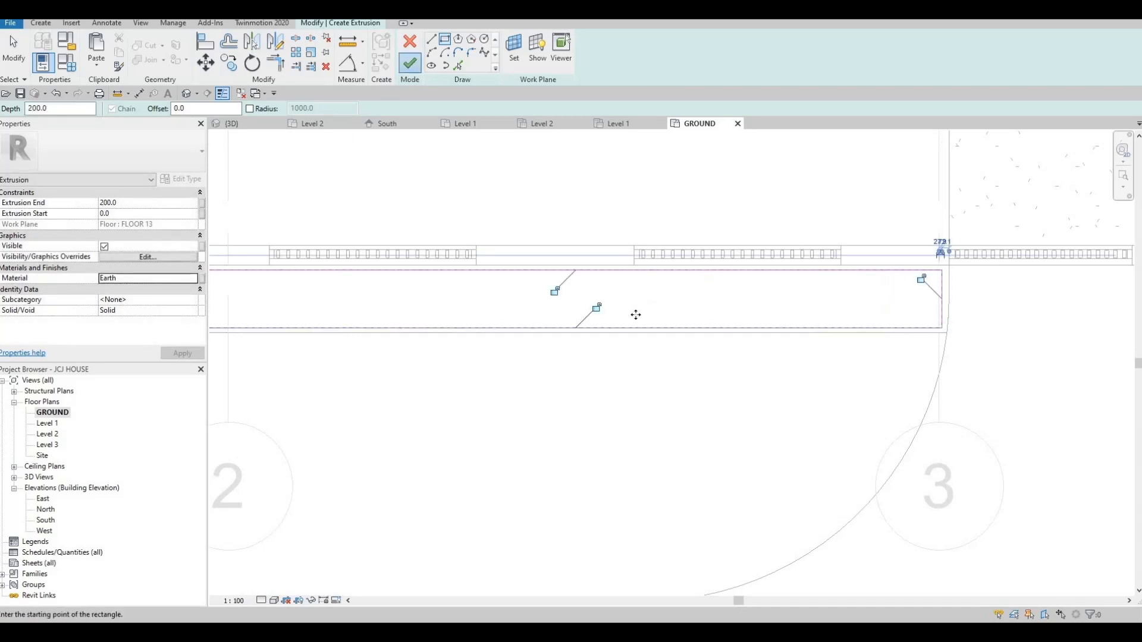
scroll(630, 315, "down", 1)
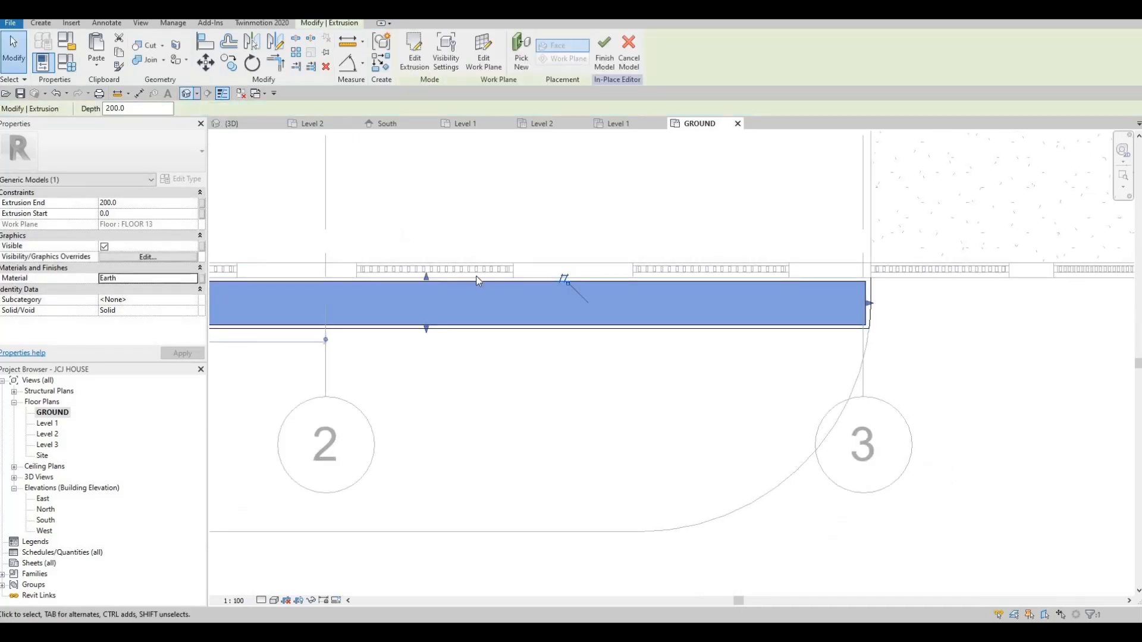
Raise the Earth fill inside the concrete box by setting its extrusion end to 250 mm in the 3D view.
key("ctrl+Tab")
scroll(751, 333, "up", 5)
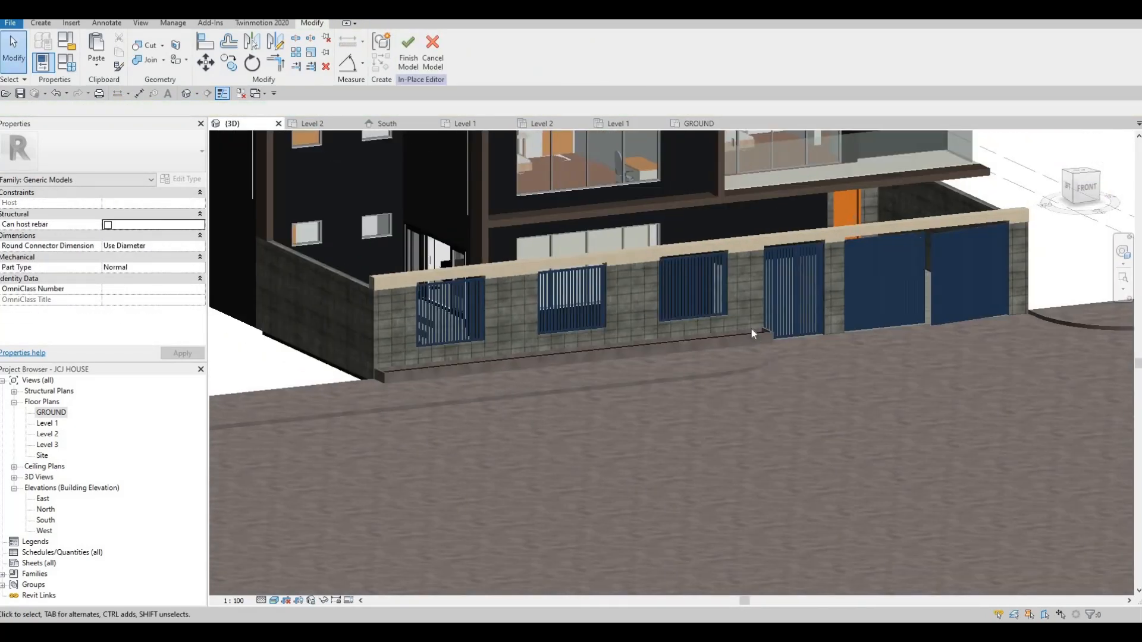
left_click(498, 342)
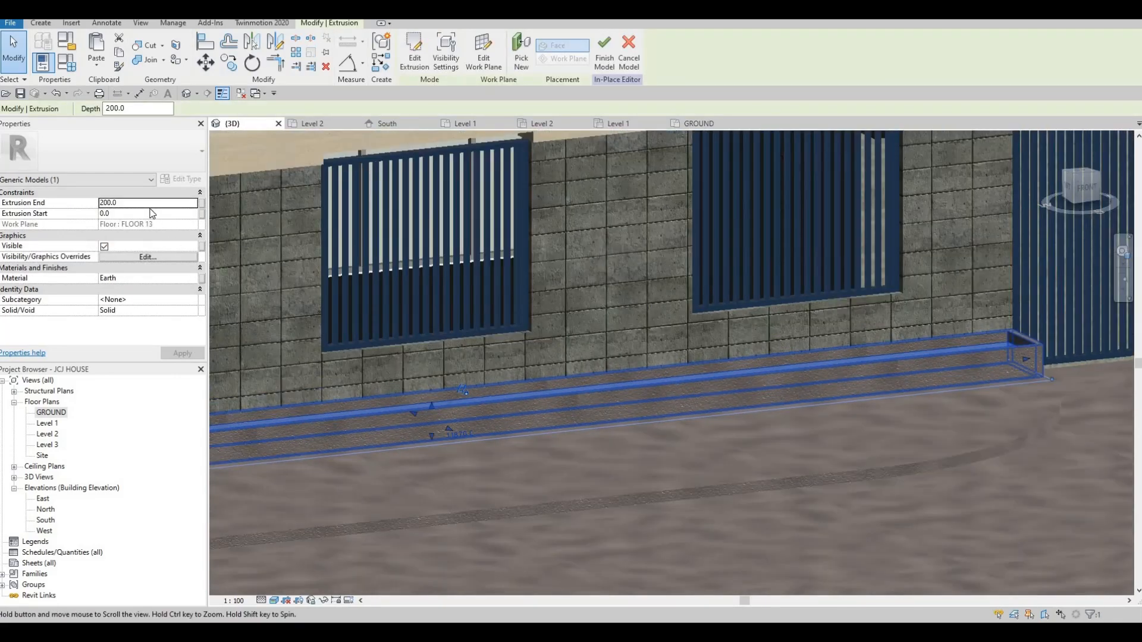
left_click(142, 199)
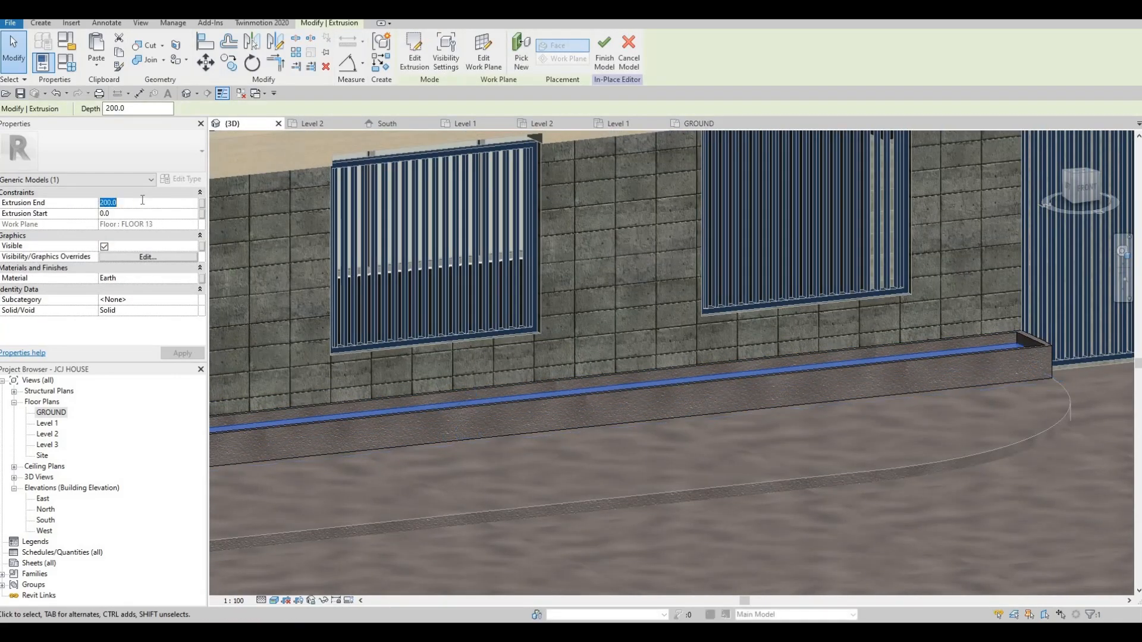
type("35")
key("BackSpace")
key("BackSpace")
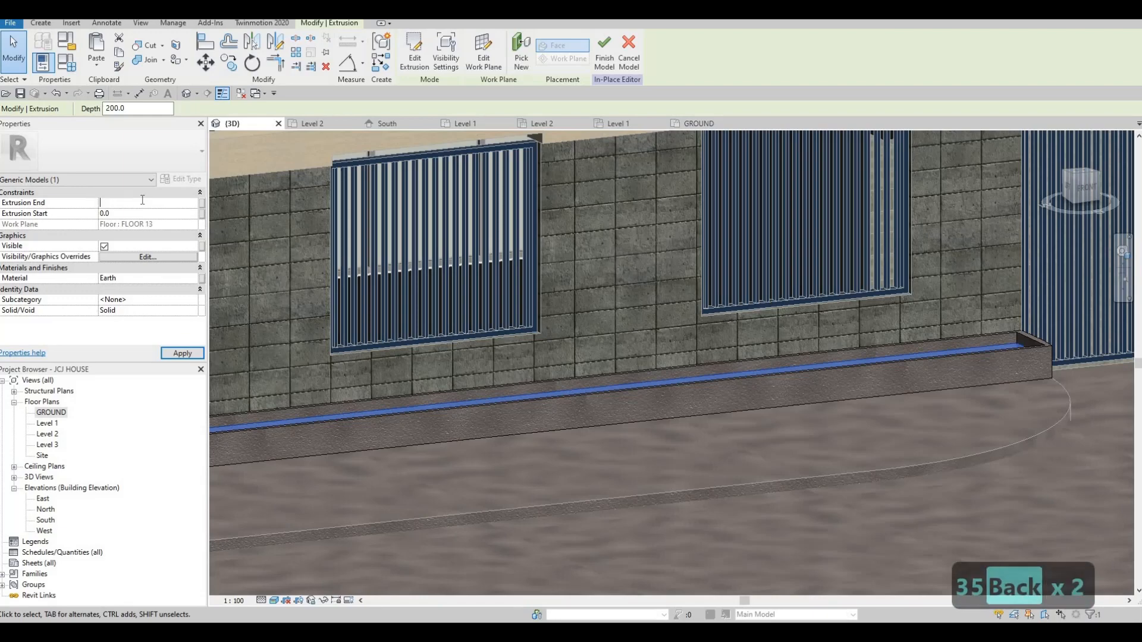
type("250")
left_click(186, 356)
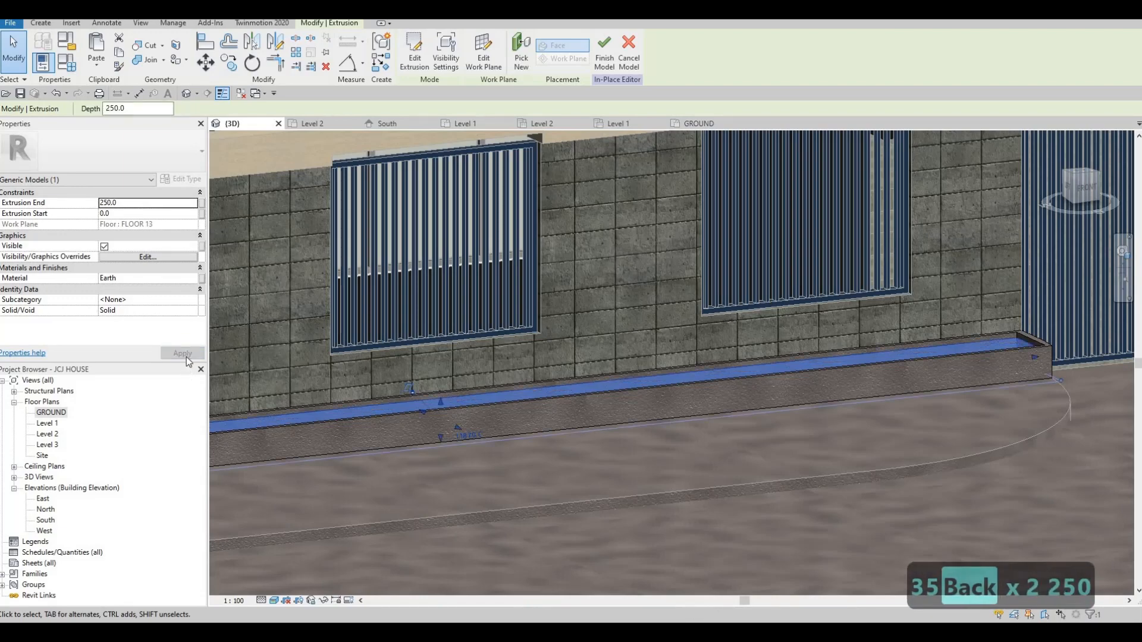
key("Escape")
key("Escape")
key("Escape")
scroll(398, 384, "down", 3)
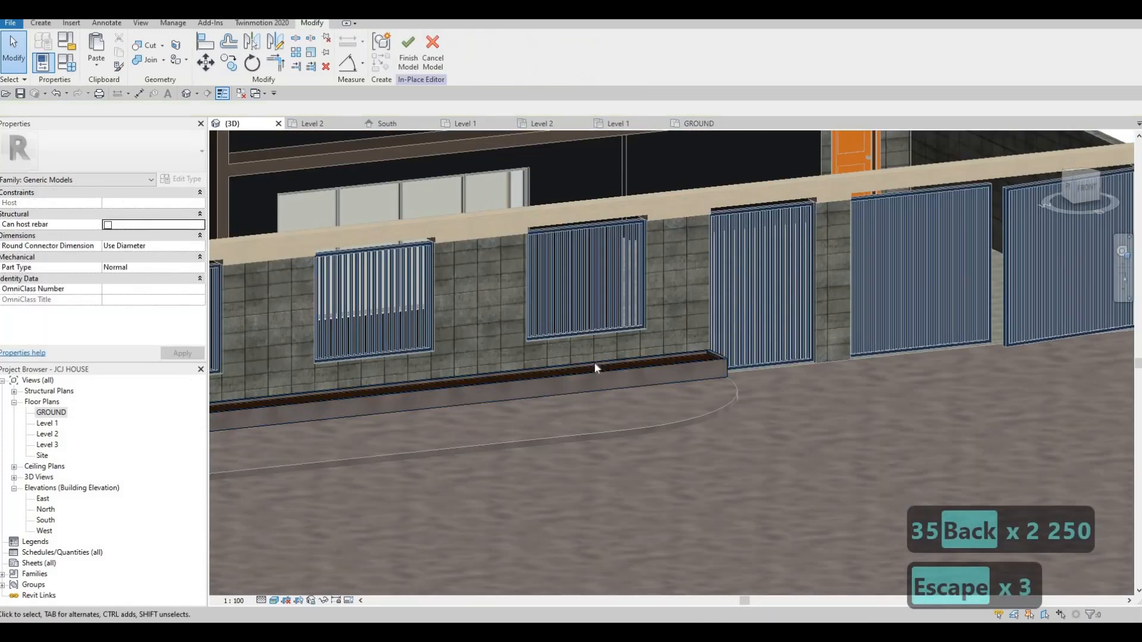
scroll(260, 333, "down", 1)
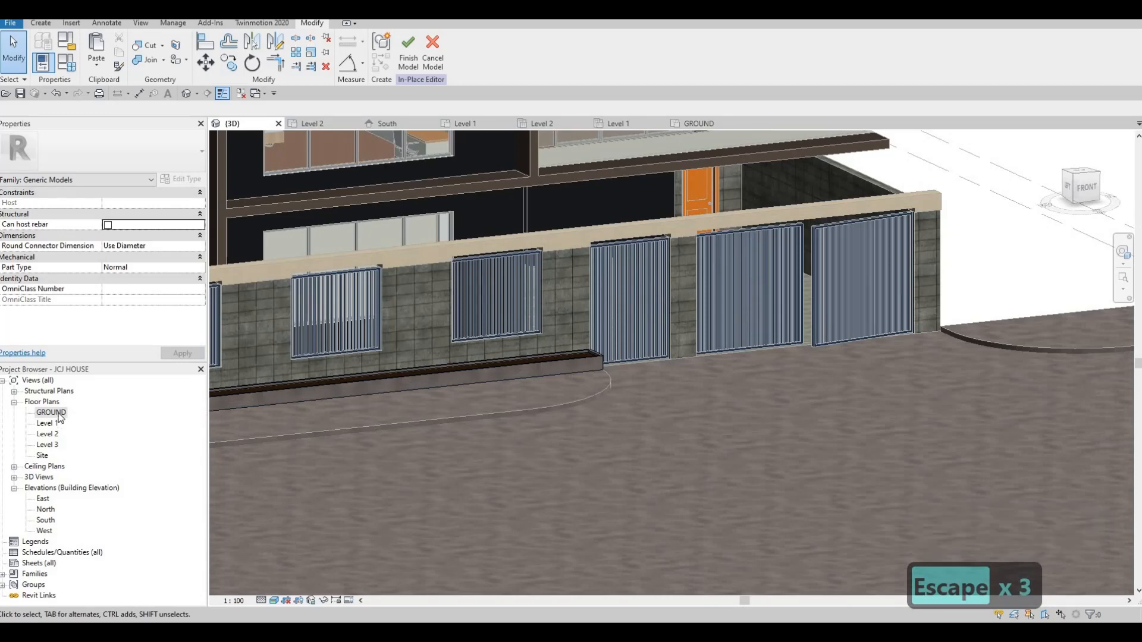
Return to the GROUND floor plan and select the hollow concrete box along the front wall.
double_click(53, 413)
scroll(622, 320, "up", 4)
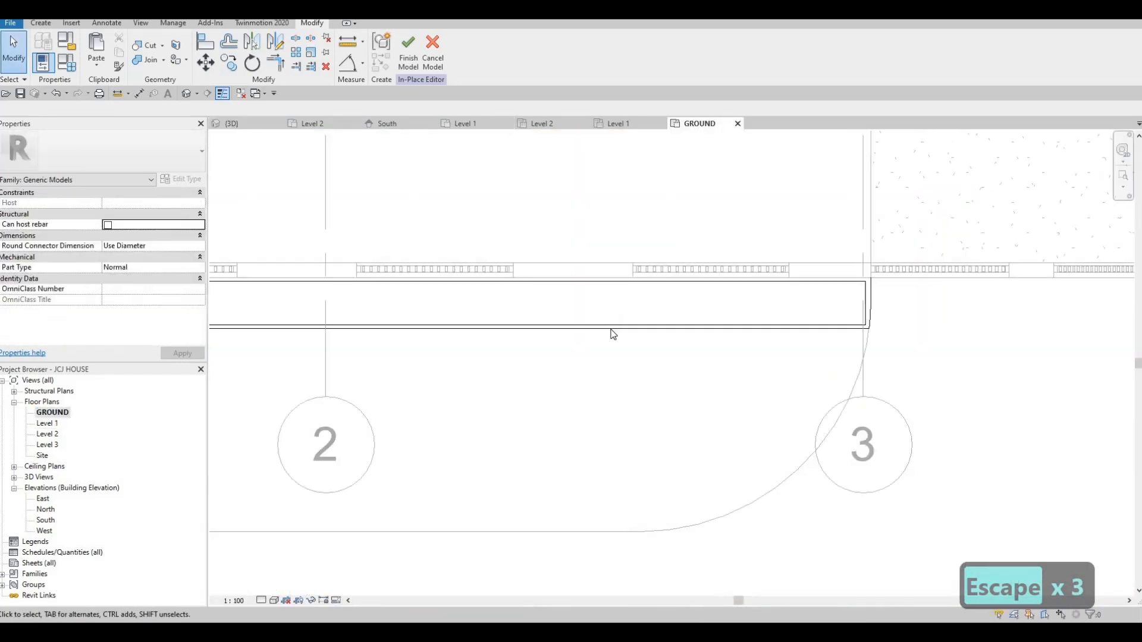
scroll(613, 334, "down", 1)
key("Escape")
left_click(613, 334)
key("Escape")
left_click(614, 335)
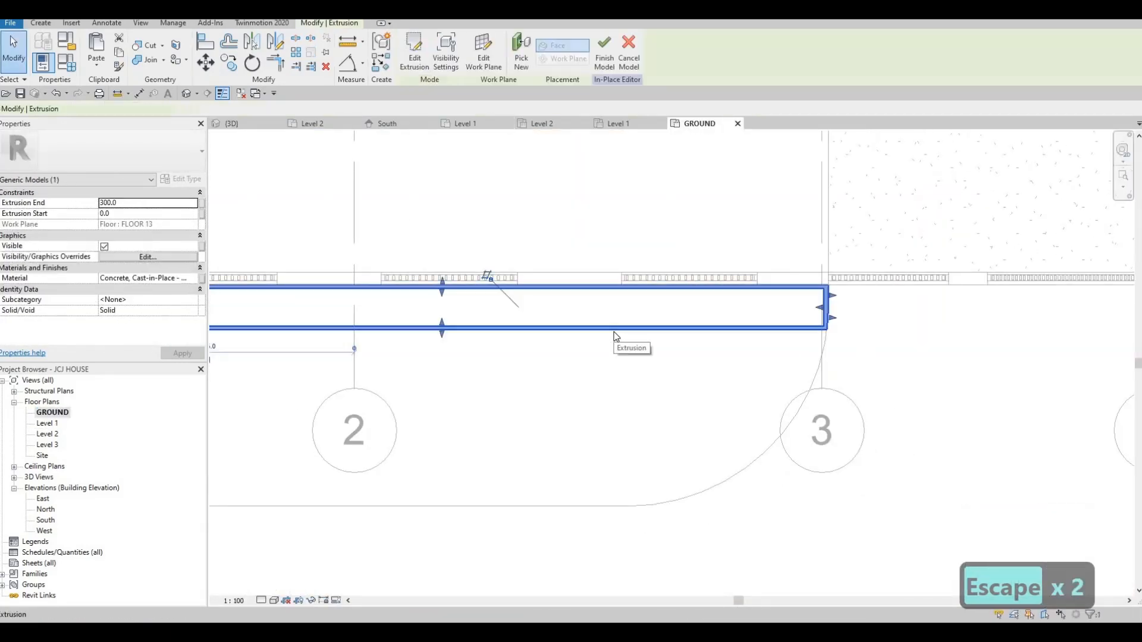
key("c")
key("s")
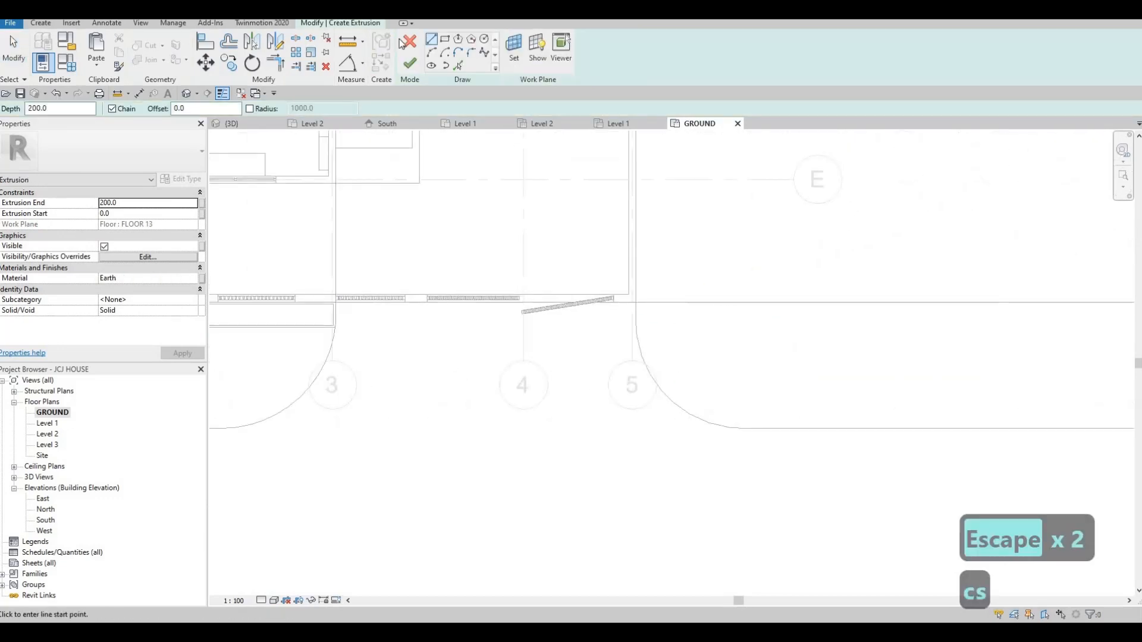
key("r")
key("c")
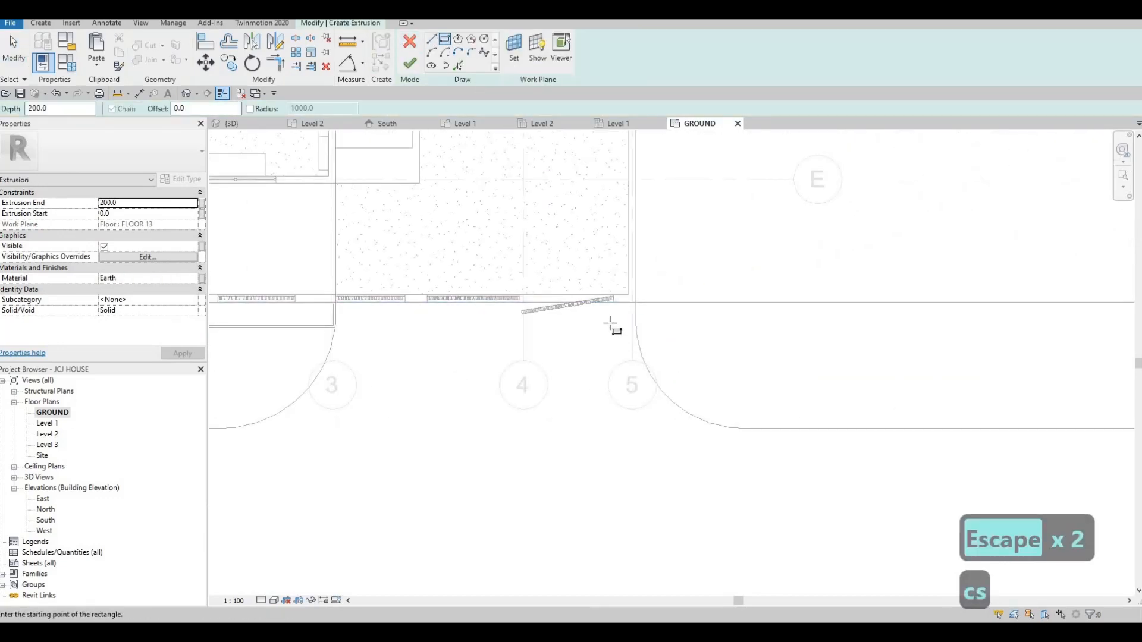
scroll(612, 321, "up", 3)
key("Escape")
key("Escape")
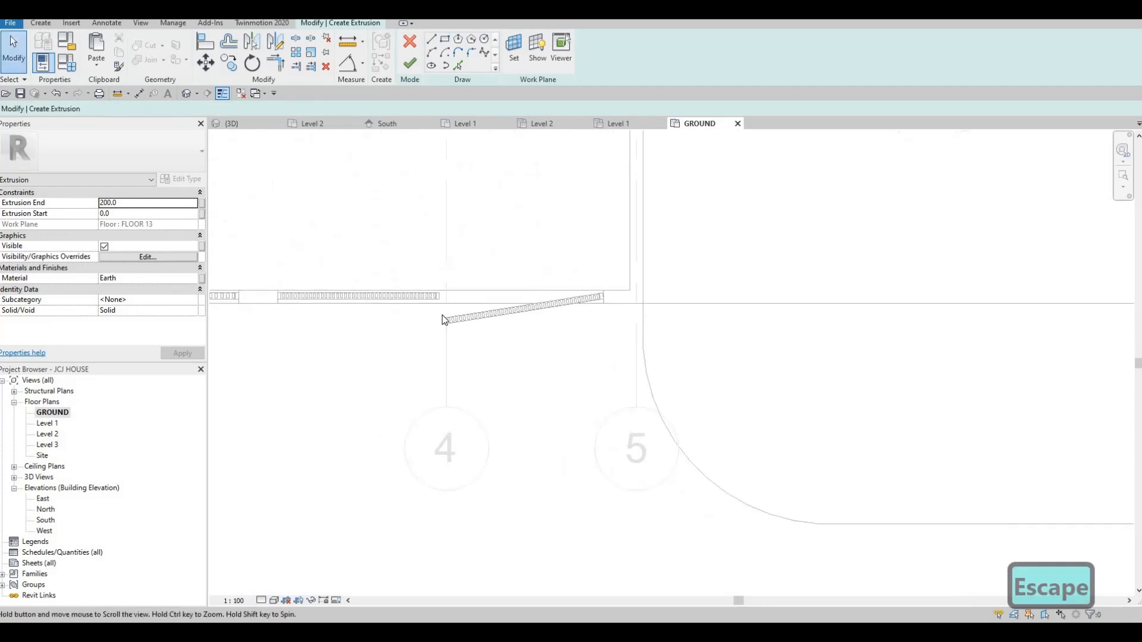
scroll(434, 314, "down", 2)
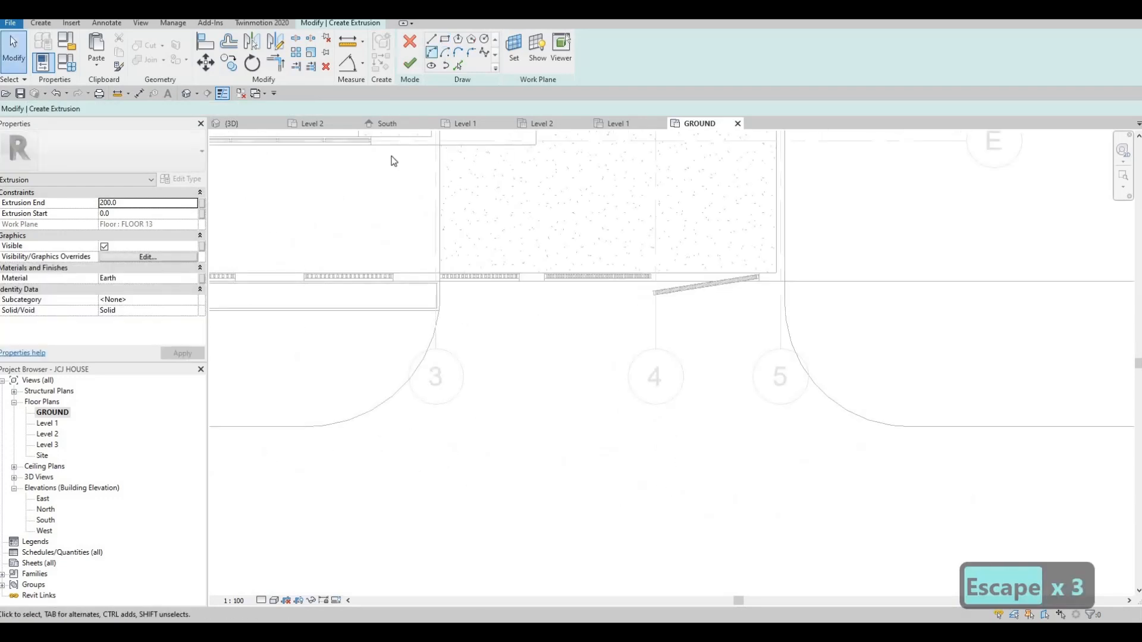
key("Escape")
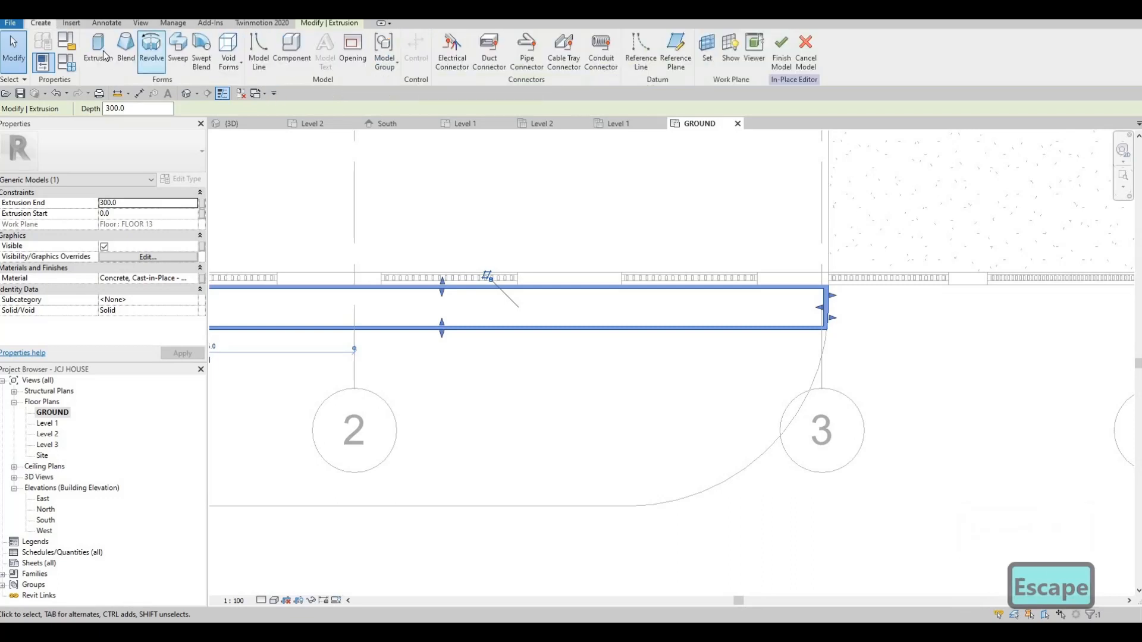
Sketch a rectangle for a new Earth extrusion along the front boundary line, starting at the wall corner by grid 5.
left_click(97, 51)
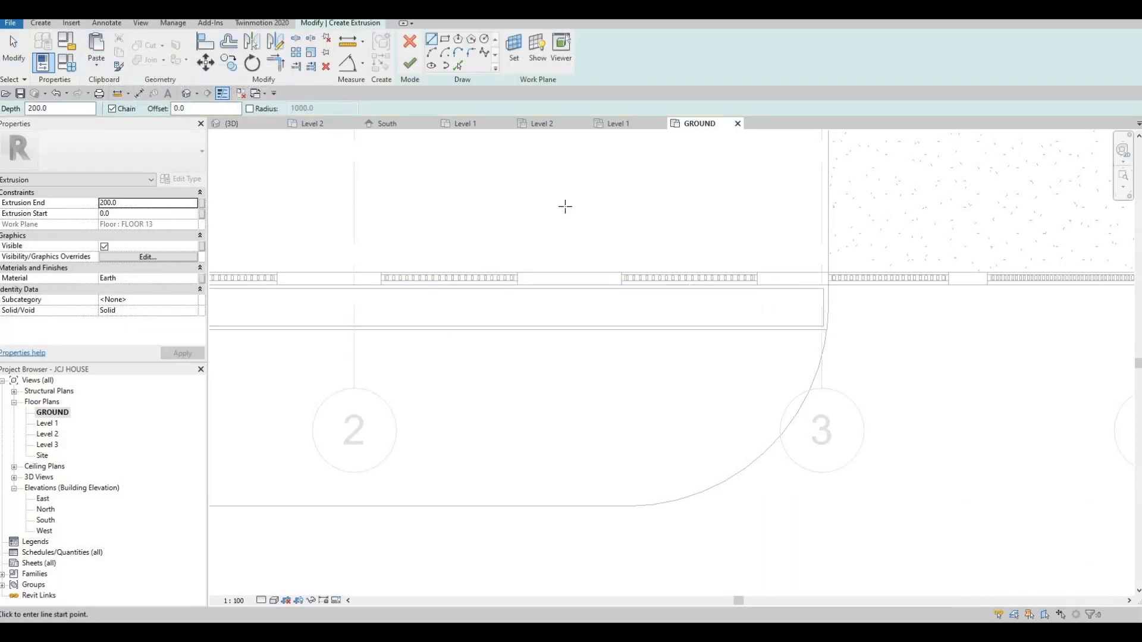
scroll(565, 206, "down", 3)
key("p")
key("l")
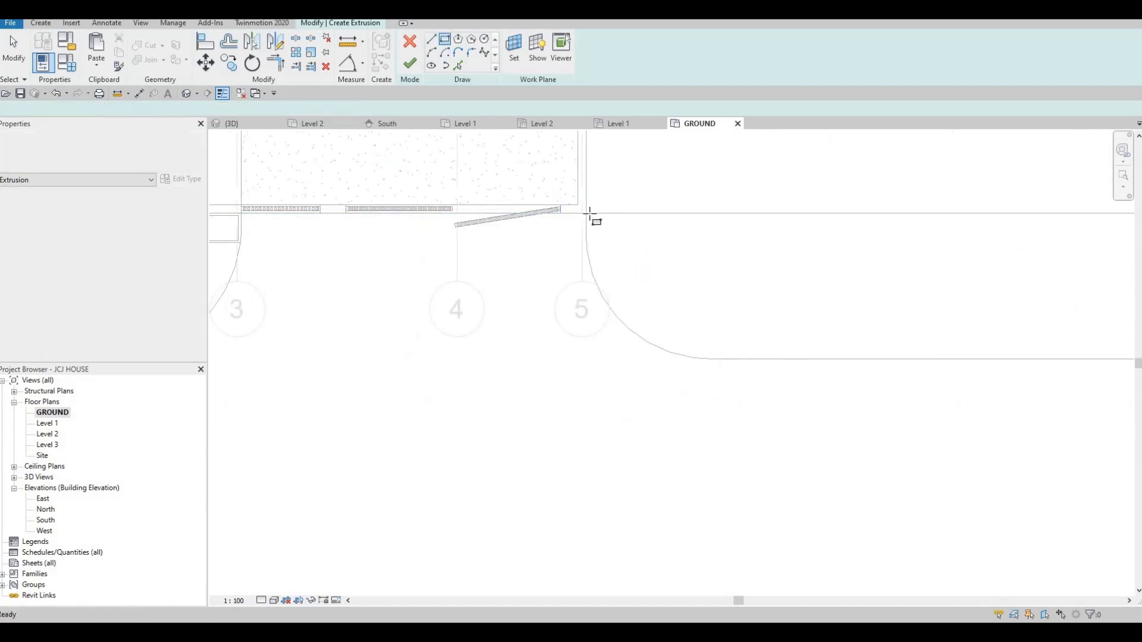
left_click(483, 266)
scroll(773, 286, "down", 3)
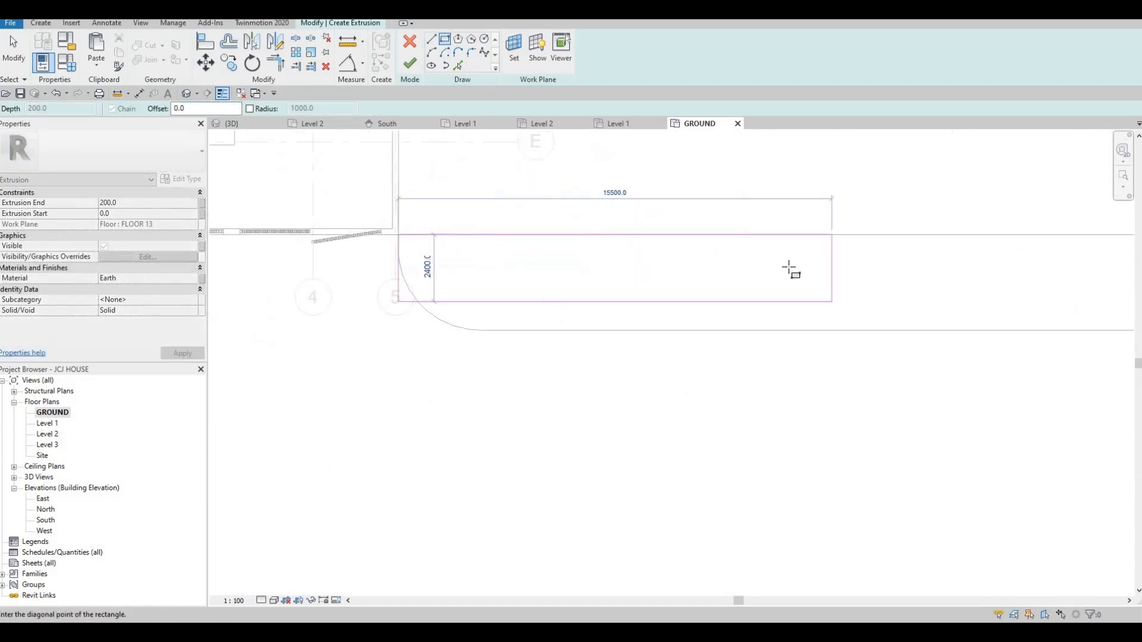
left_click(883, 269)
key("Escape")
key("Escape")
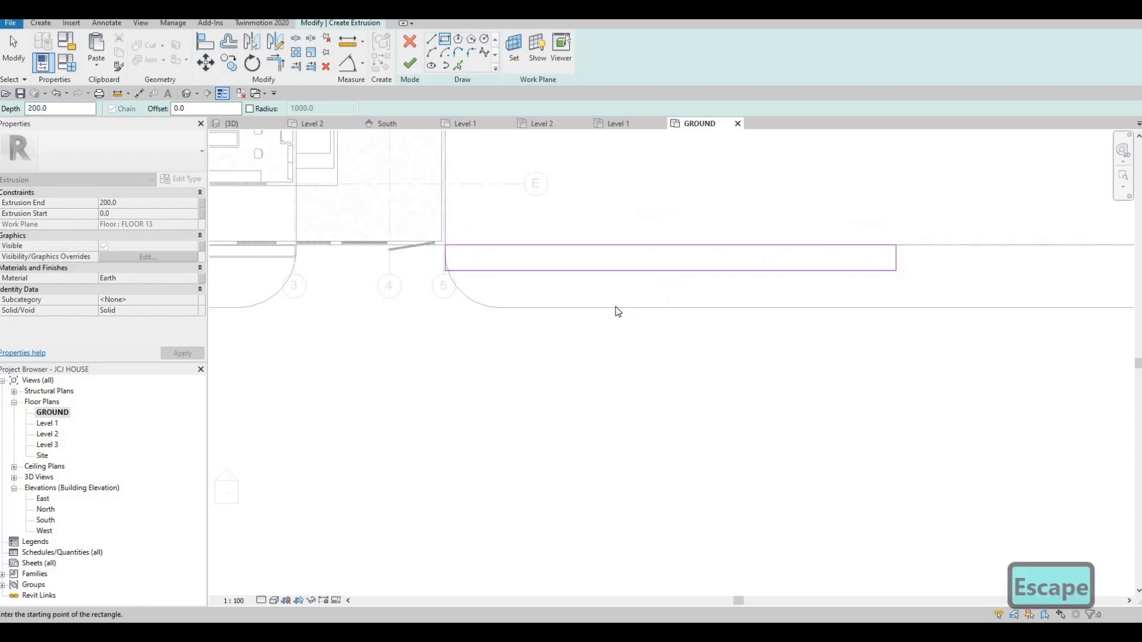
Delete the rectangle sketched beside grid 5 and leave the extrusion sketch.
scroll(616, 311, "down", 1)
key("a")
key("l")
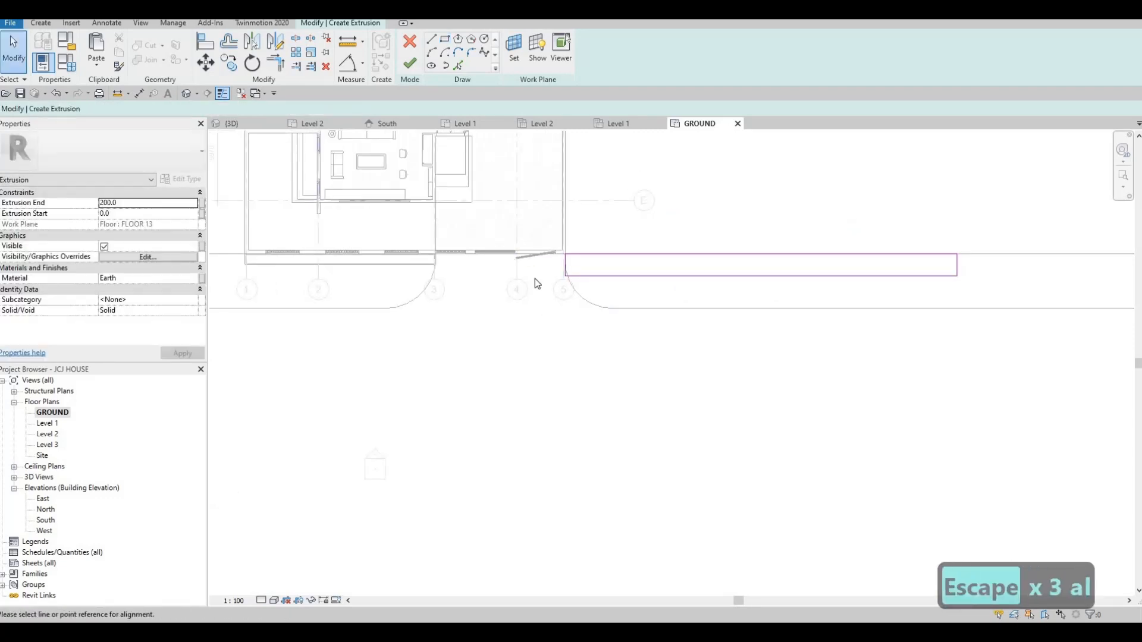
key("Escape")
key("Escape")
scroll(627, 280, "up", 2)
key("Escape")
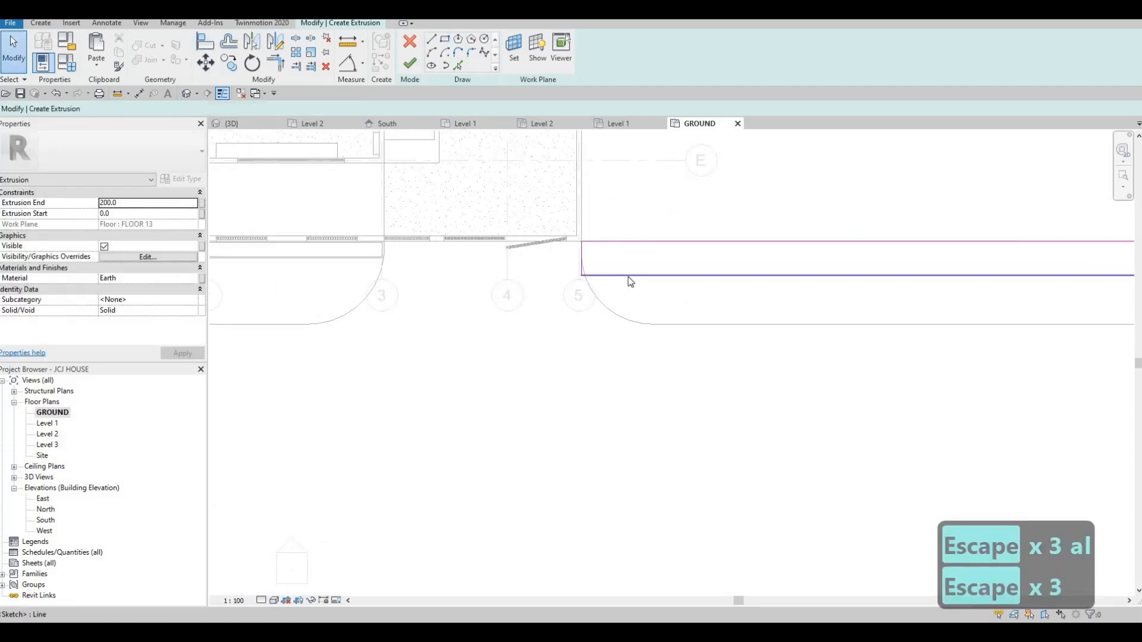
key("Tab")
left_click(628, 275)
key("Delete")
scroll(436, 275, "up", 3)
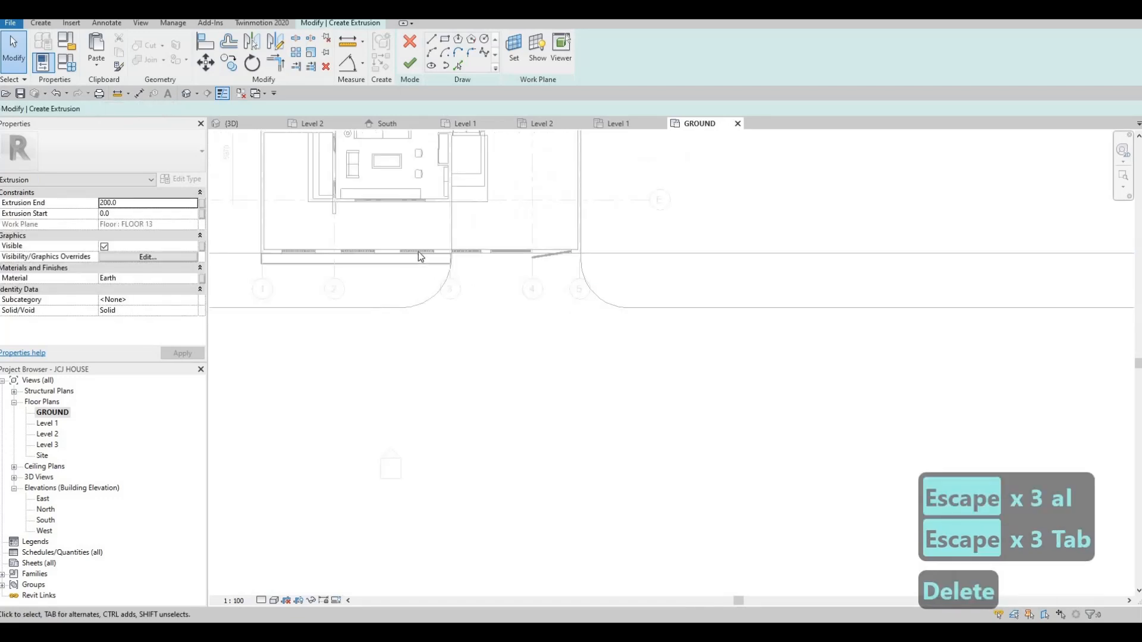
scroll(421, 257, "down", 1)
middle_click_drag(652, 233, 816, 233)
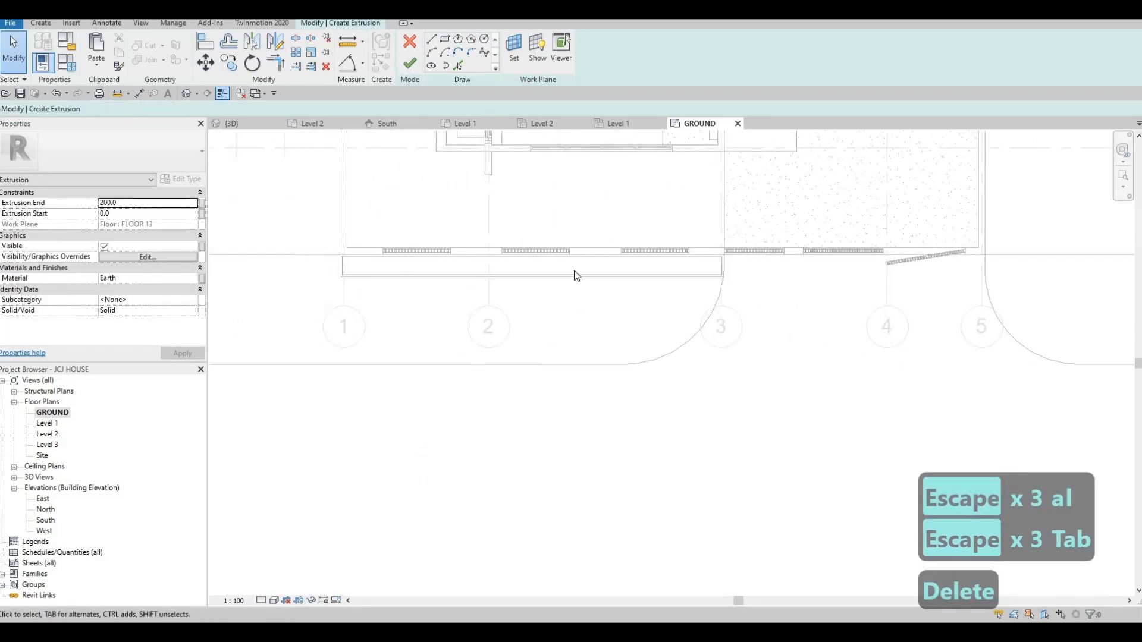
left_click(410, 62)
key("Escape")
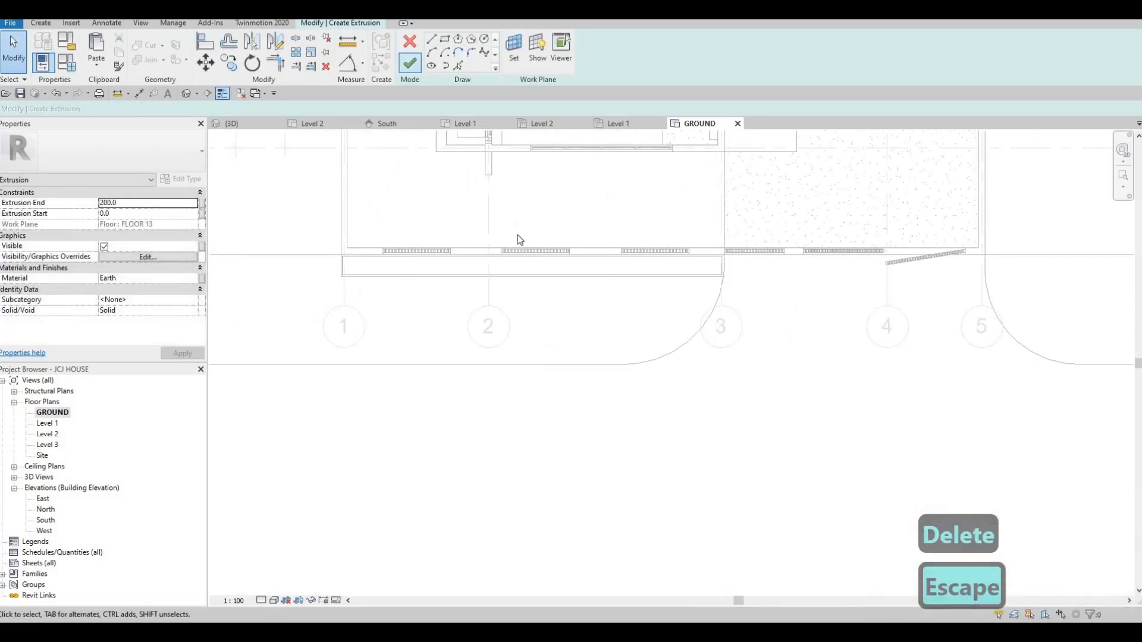
Finish the in-place planter model and return to the 3D view.
left_click(599, 323)
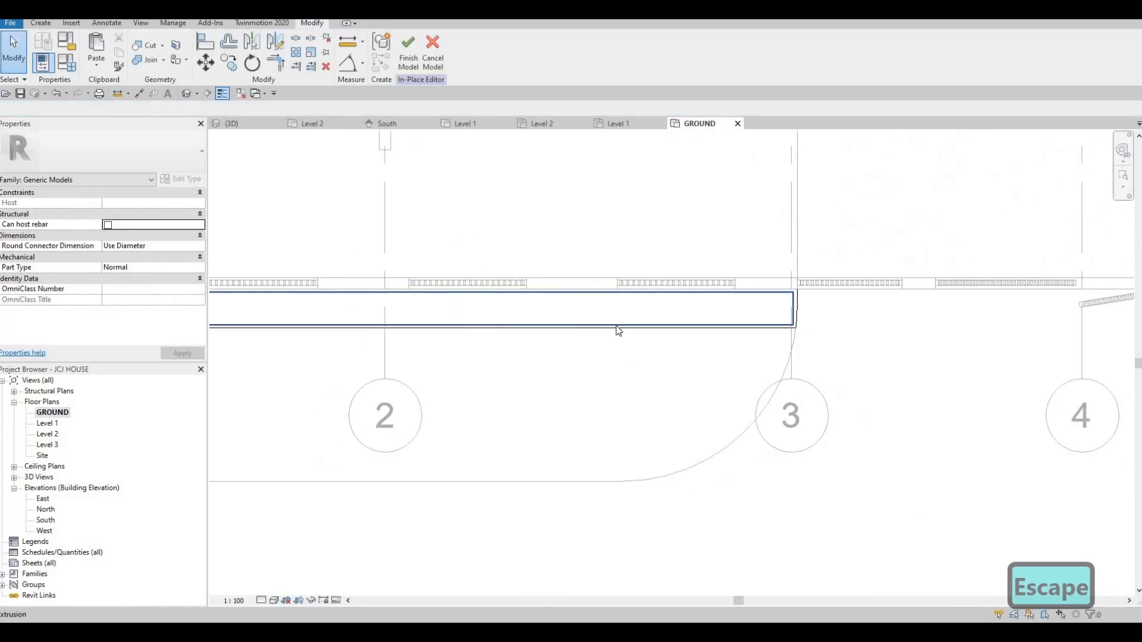
key("Escape")
left_click(399, 45)
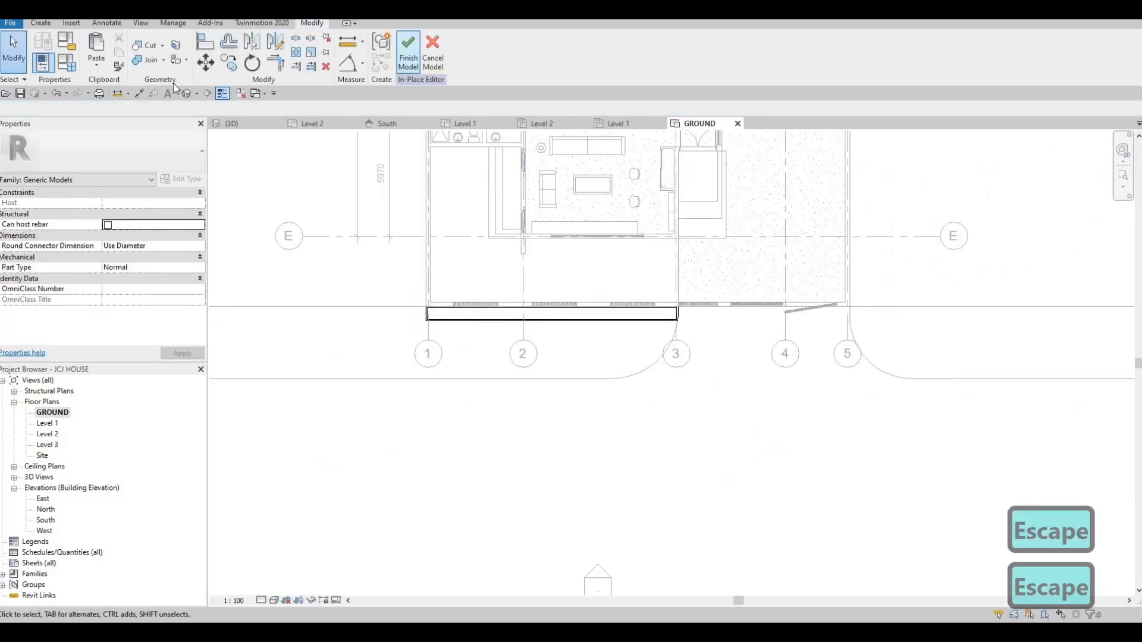
key("ctrl+Tab")
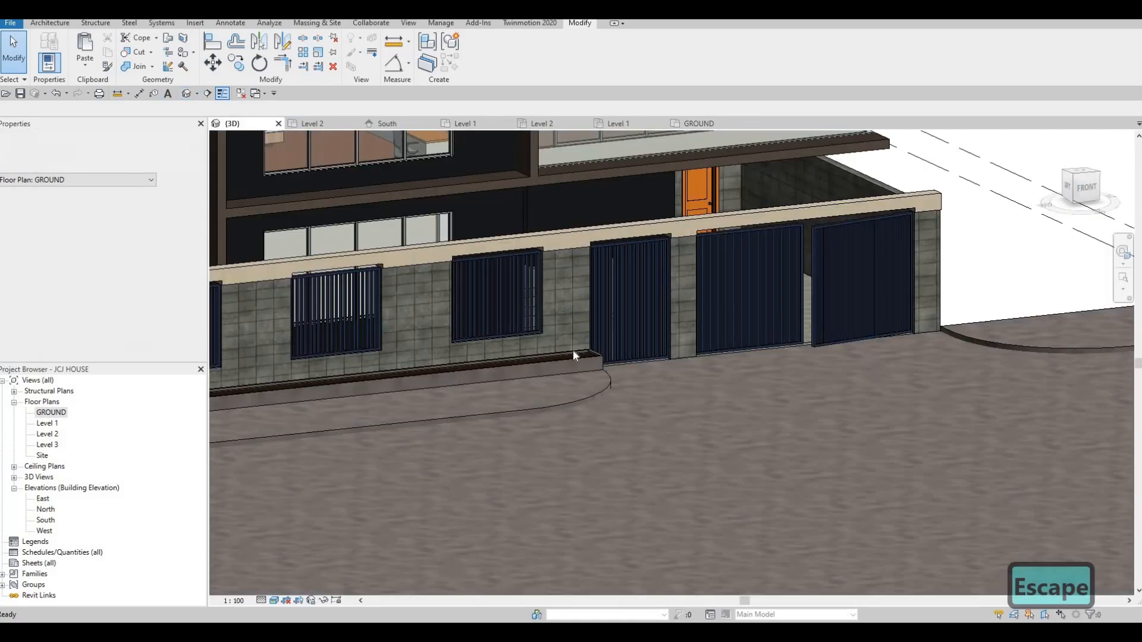
scroll(600, 340, "down", 10)
key("Escape")
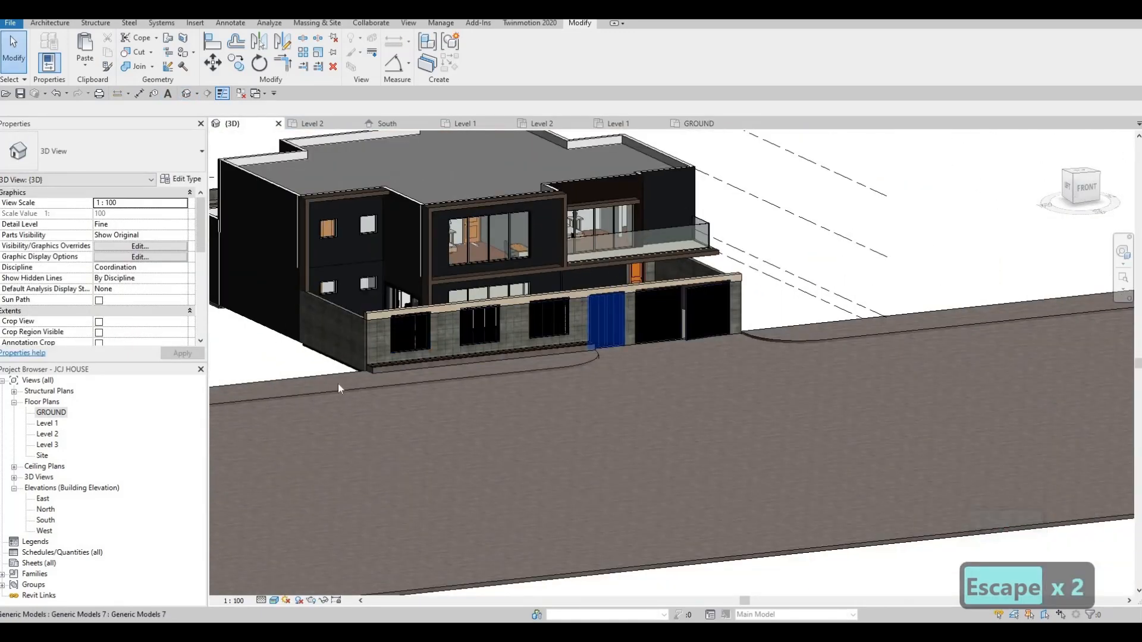
Start a floor similar to the rear FLOOR 3 and sketch a rectangle about 59000 mm wide from grid 5's front corner in the GROUND plan.
middle_click_drag(488, 428, 447, 360, "shift")
left_click(439, 357)
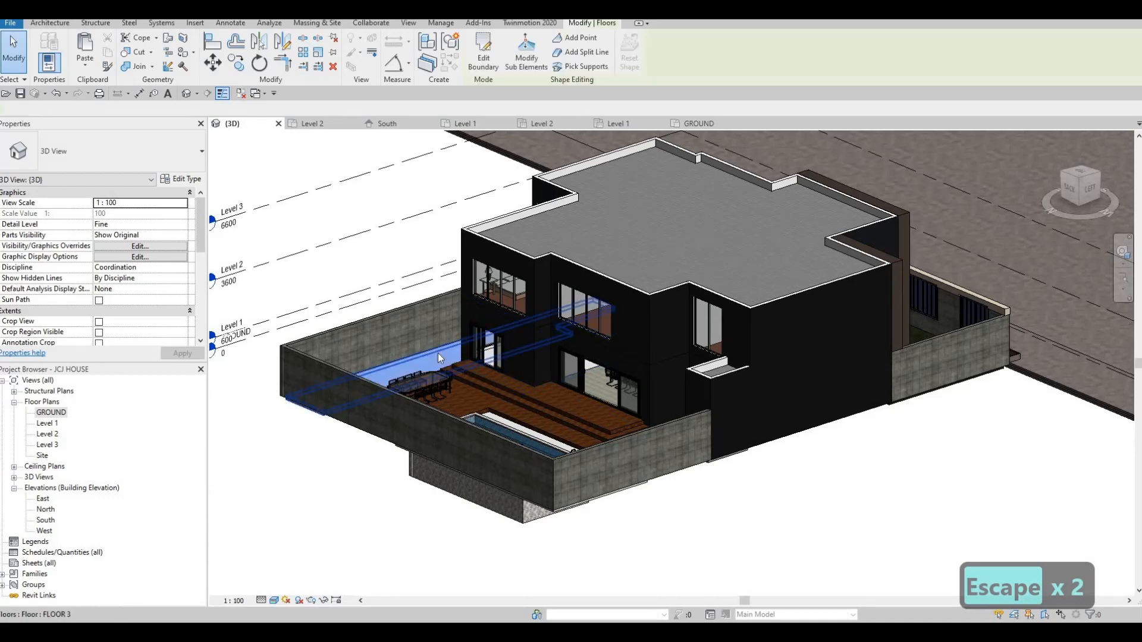
key("c")
key("s")
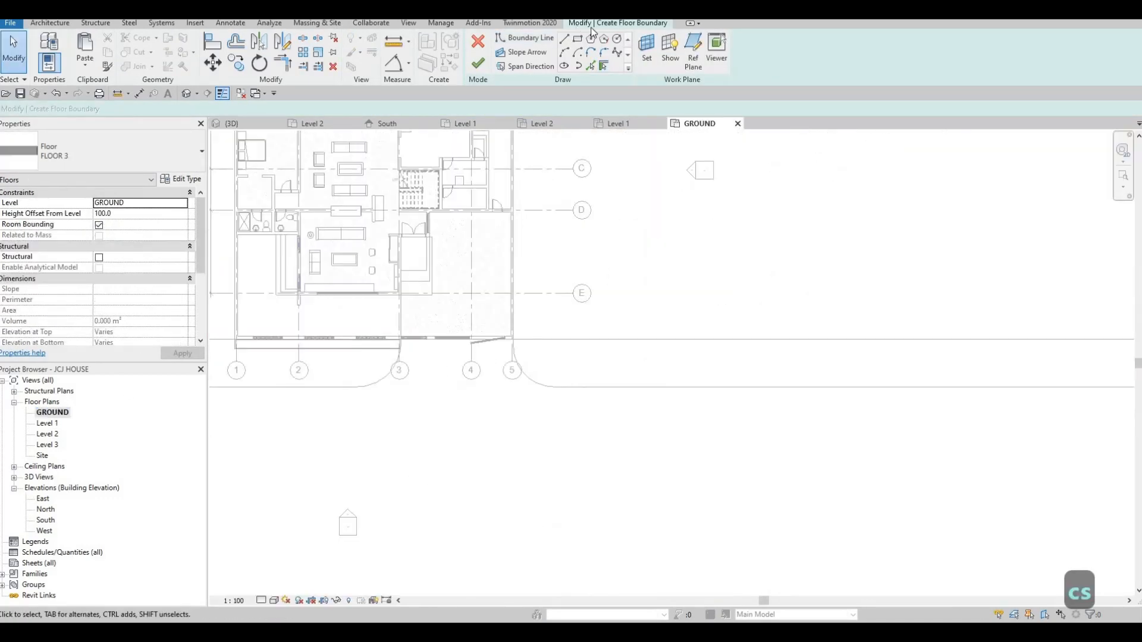
scroll(547, 270, "up", 3)
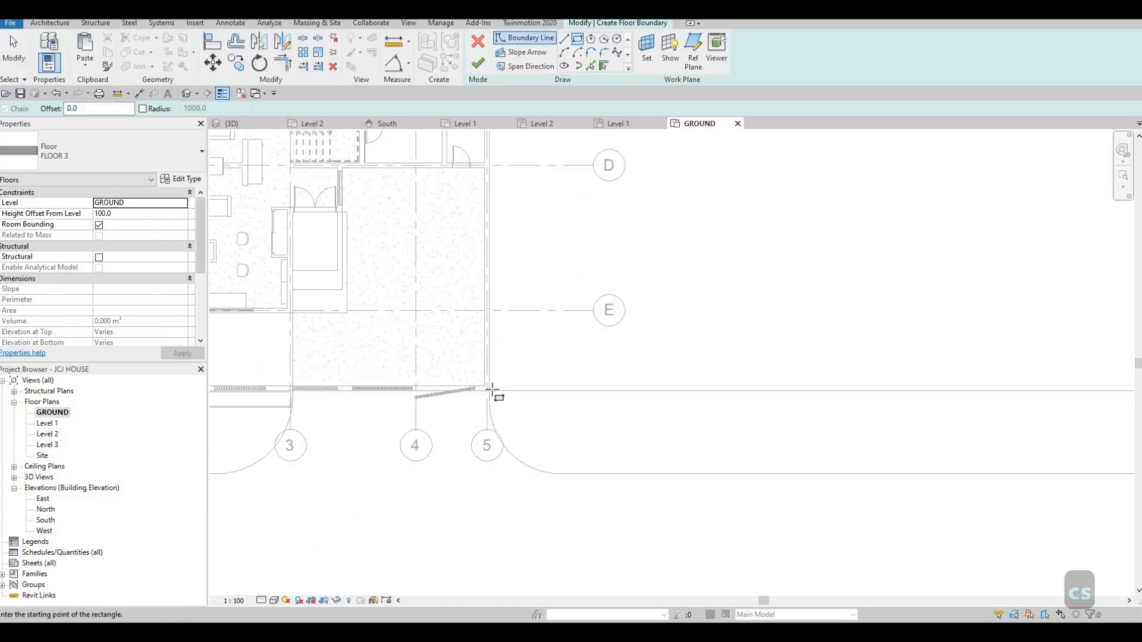
left_click(512, 339)
scroll(614, 342, "down", 3)
scroll(571, 322, "down", 4)
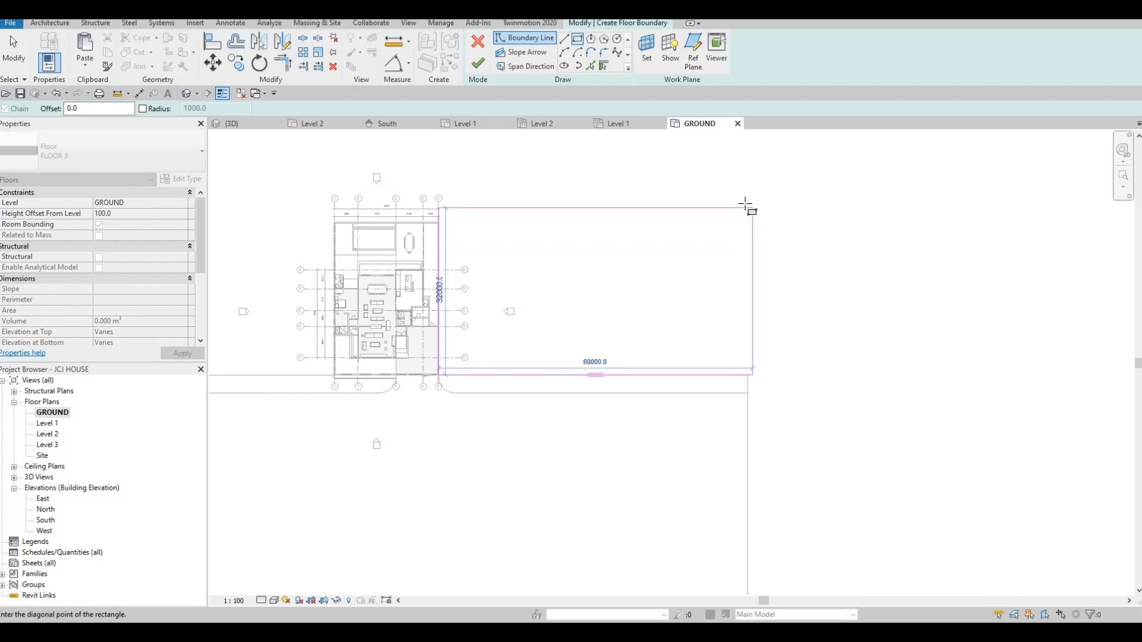
key("Escape")
scroll(654, 390, "up", 5)
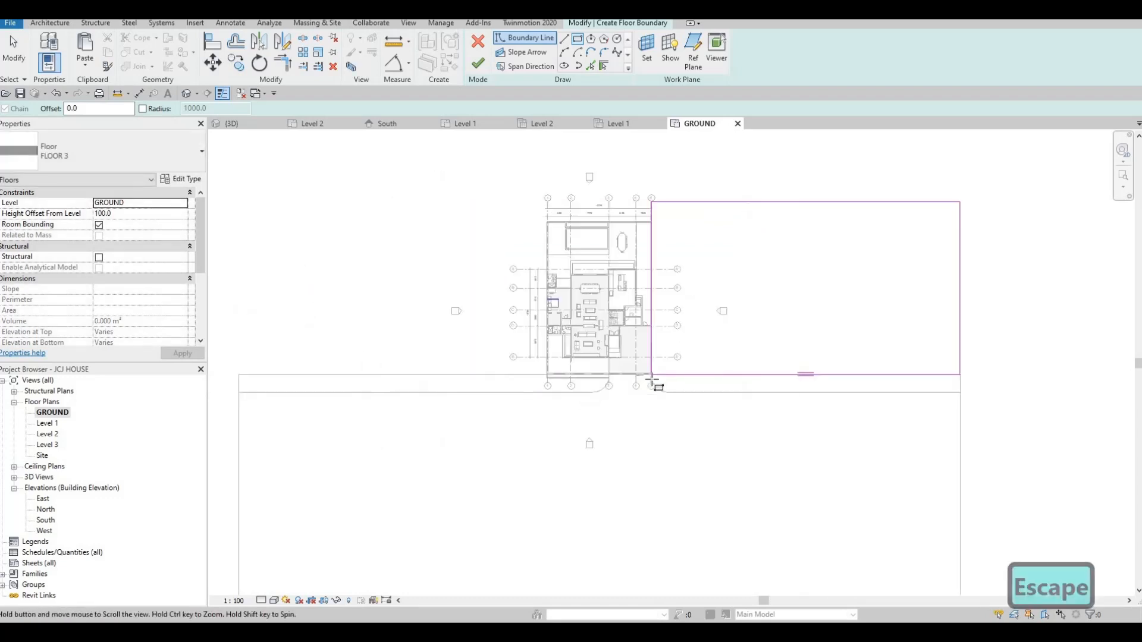
Sketch a second floor boundary rectangle about 59000 mm wide from the front corner at grid 1, extending away from the house.
scroll(446, 196, "down", 5)
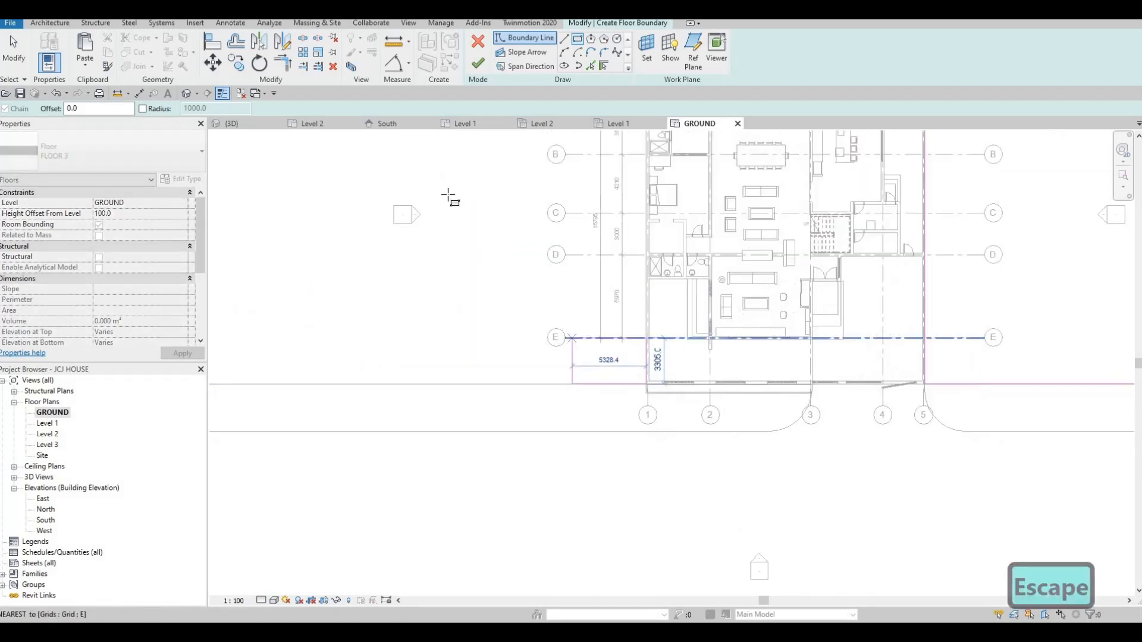
scroll(354, 205, "down", 1)
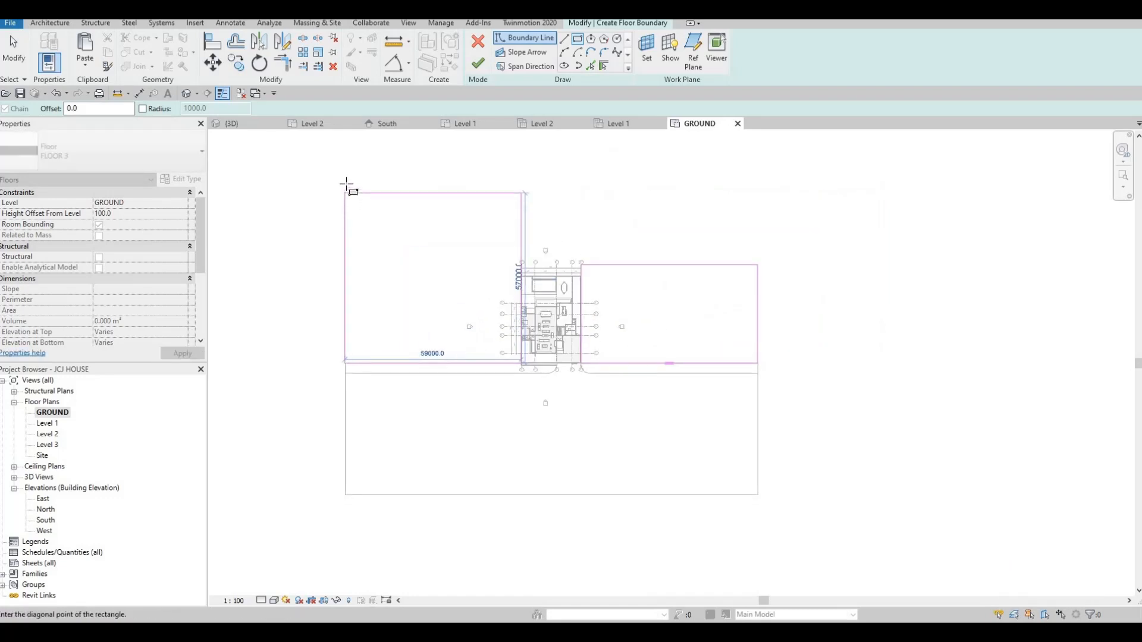
key("Escape")
key("Escape")
key("Escape")
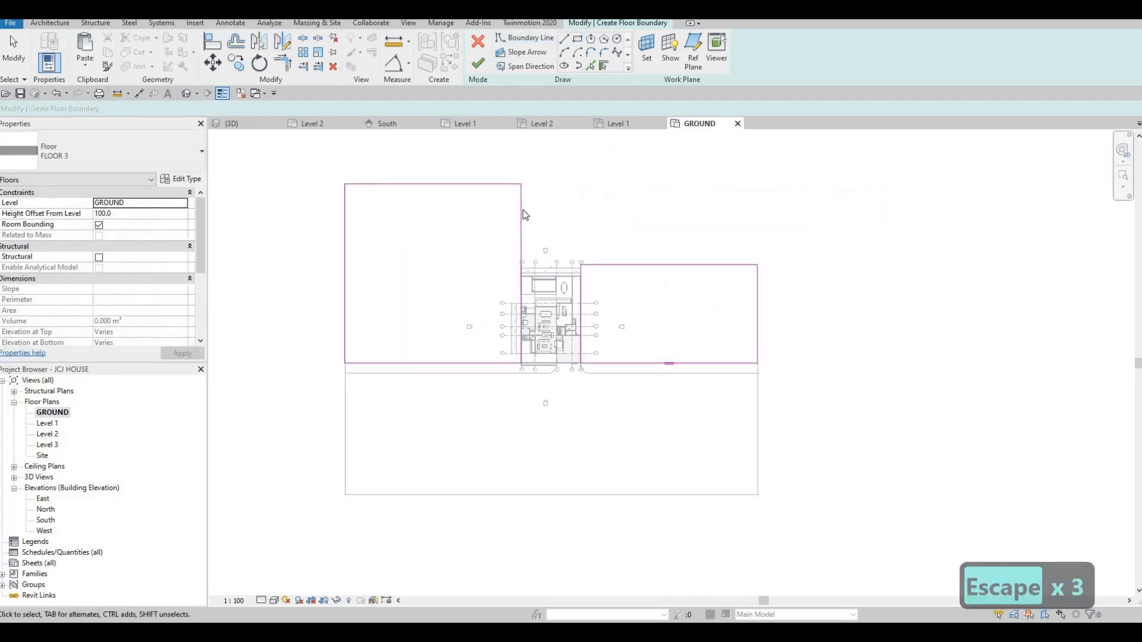
Pick the house's rear wall line as a floor boundary line joining the two side rectangles.
scroll(580, 267, "up", 3)
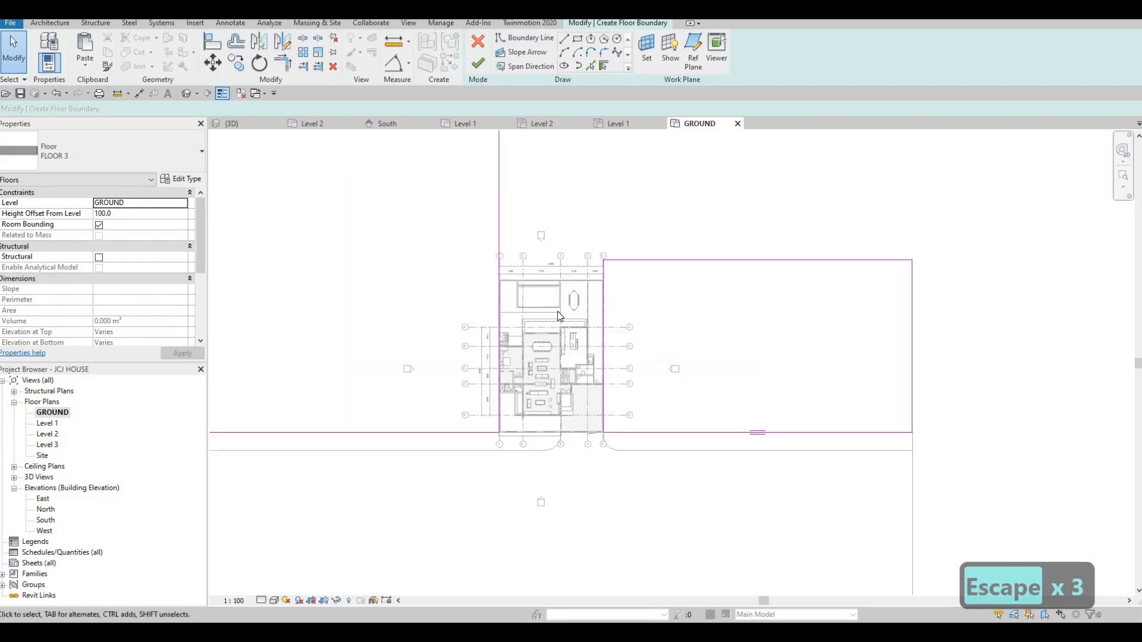
key("Escape")
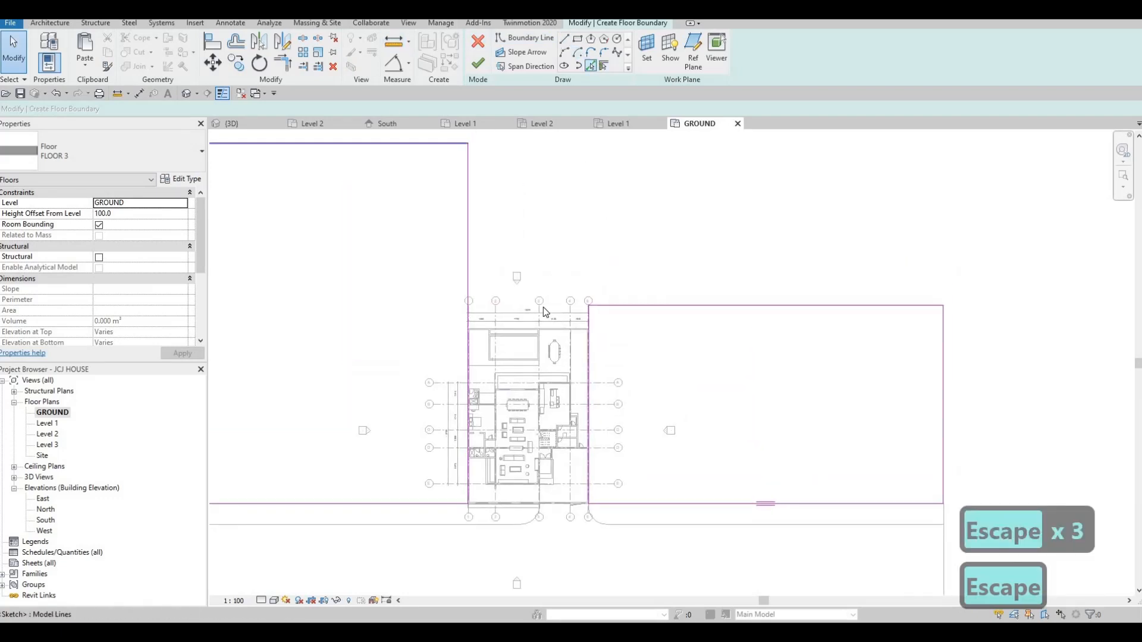
key("Return")
scroll(549, 372, "up", 3)
left_click(551, 372)
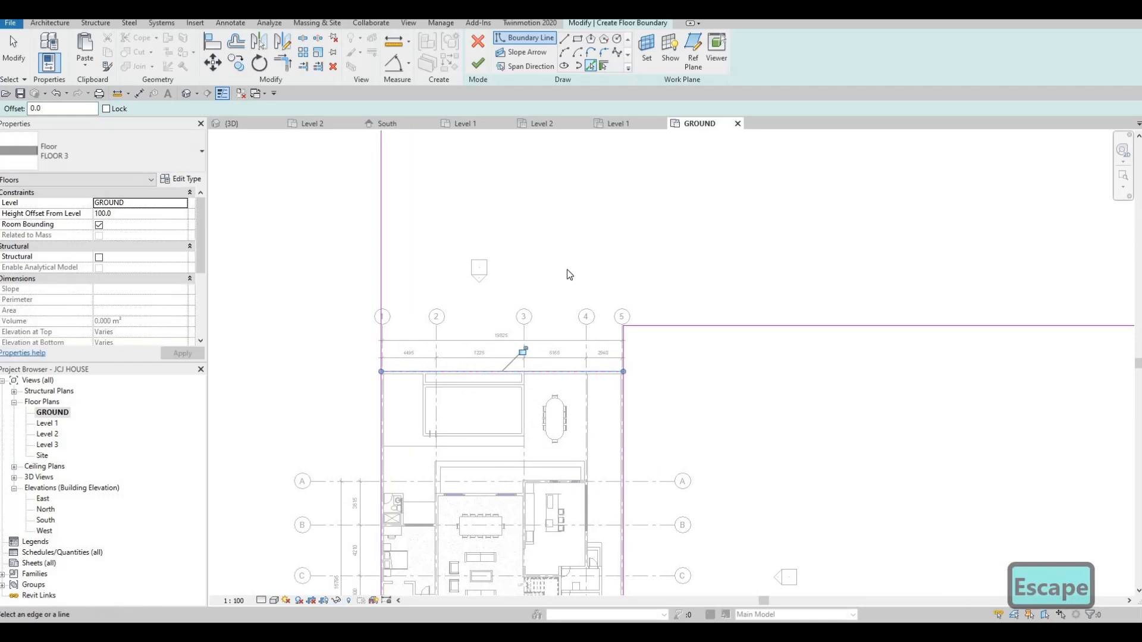
scroll(568, 276, "down", 3)
key("Escape")
key("Escape")
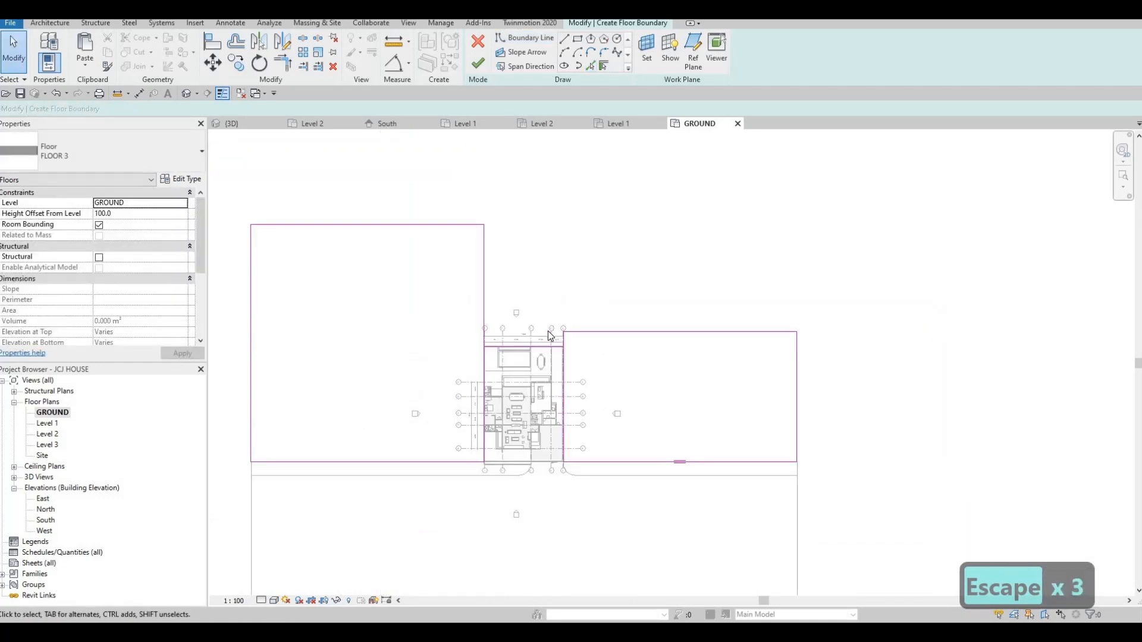
Trim the inner side lines of both rectangles to corners with the rear wall boundary line.
scroll(550, 336, "up", 2)
key("t")
key("r")
scroll(589, 362, "up", 2)
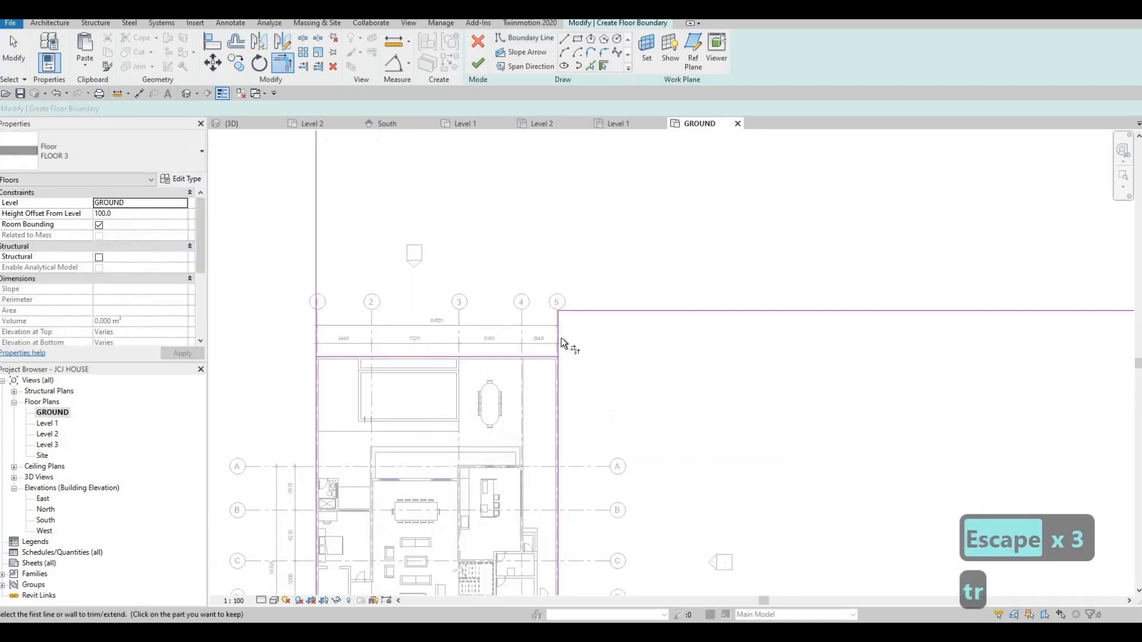
left_click(574, 361)
left_click(359, 357)
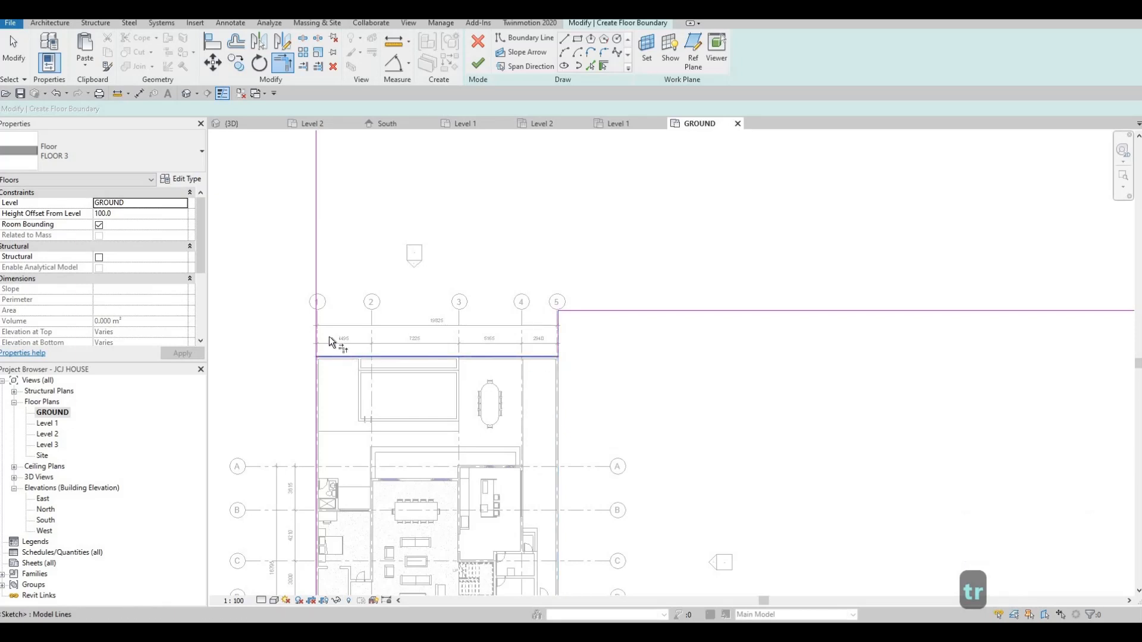
left_click(317, 333)
scroll(510, 333, "down", 3)
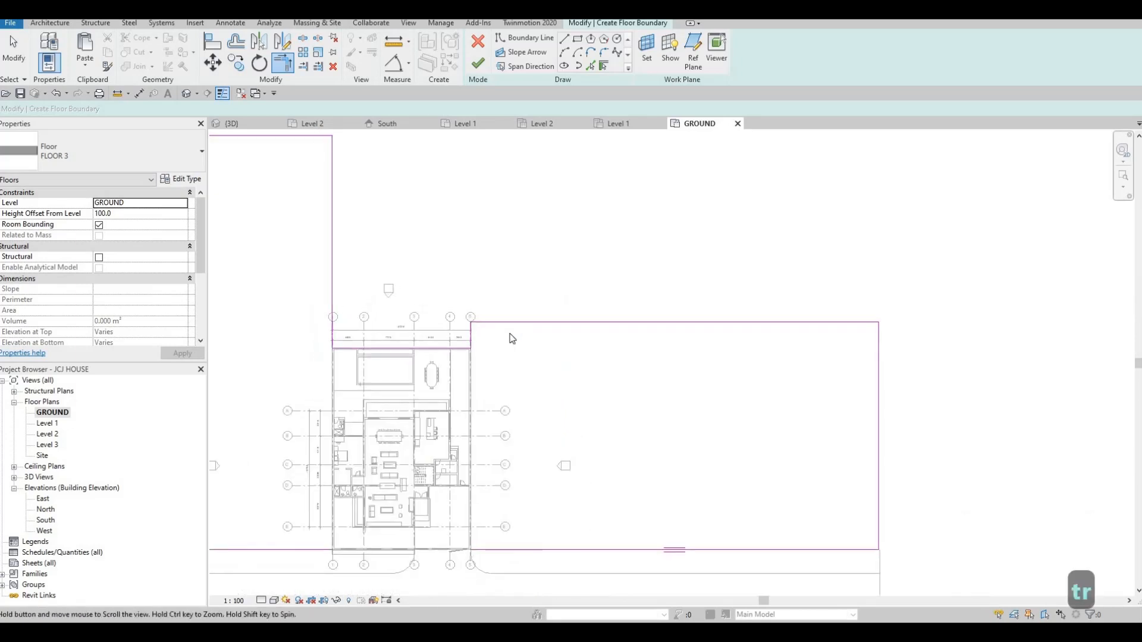
Delete the rear edge of the grid 5 rectangle, the rear wall boundary line and the short line above it.
key("Escape")
key("Escape")
left_click(510, 332)
key("Delete")
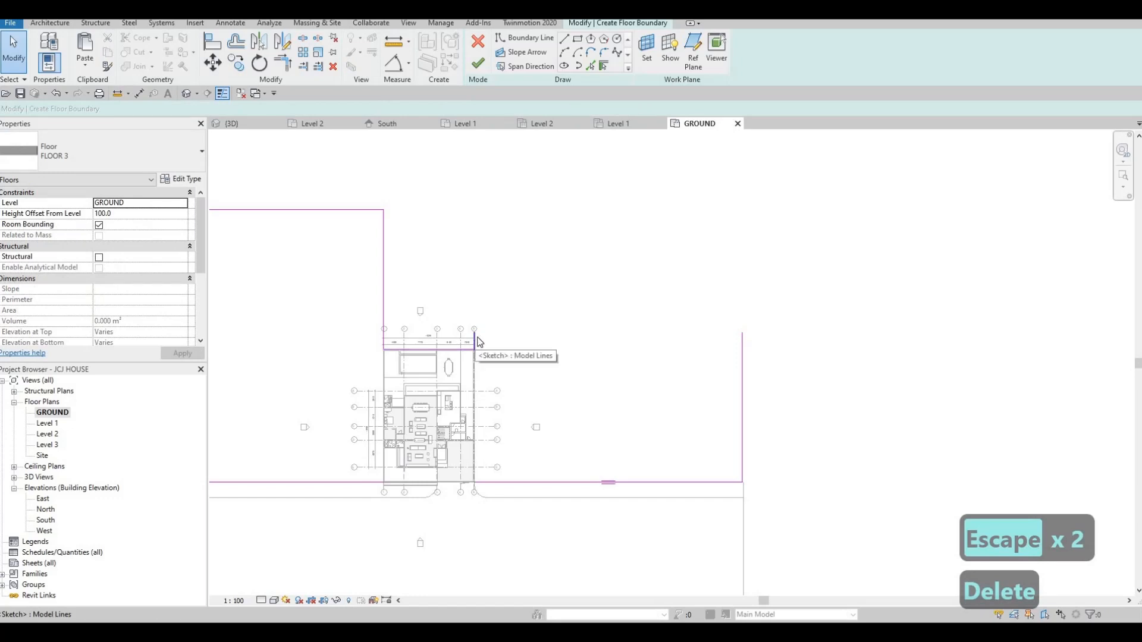
left_click(453, 350)
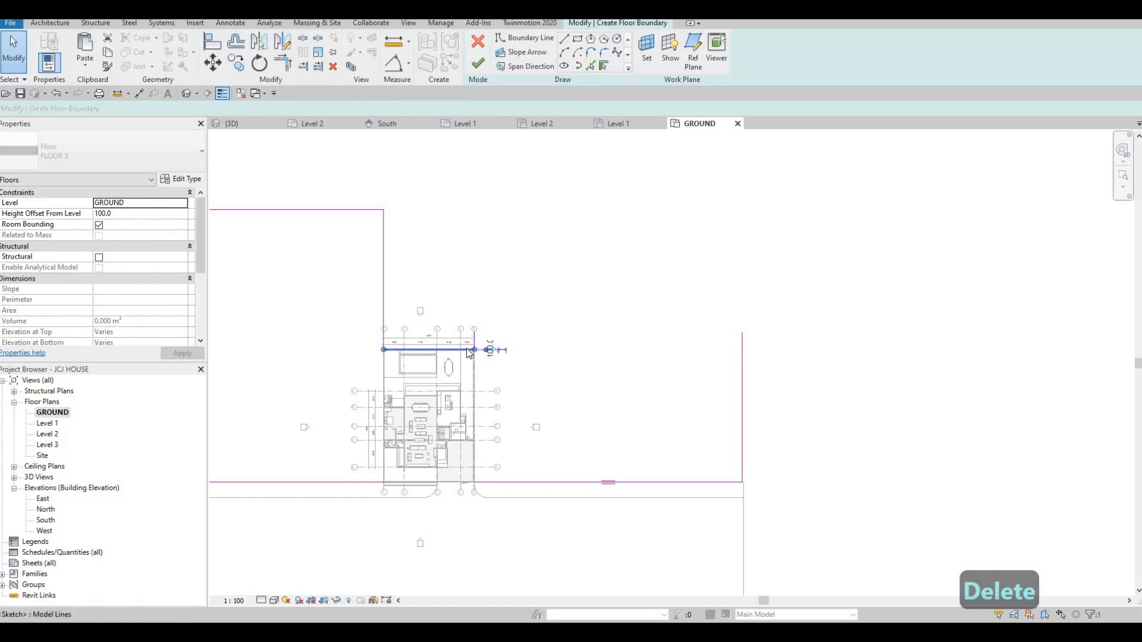
key("Delete")
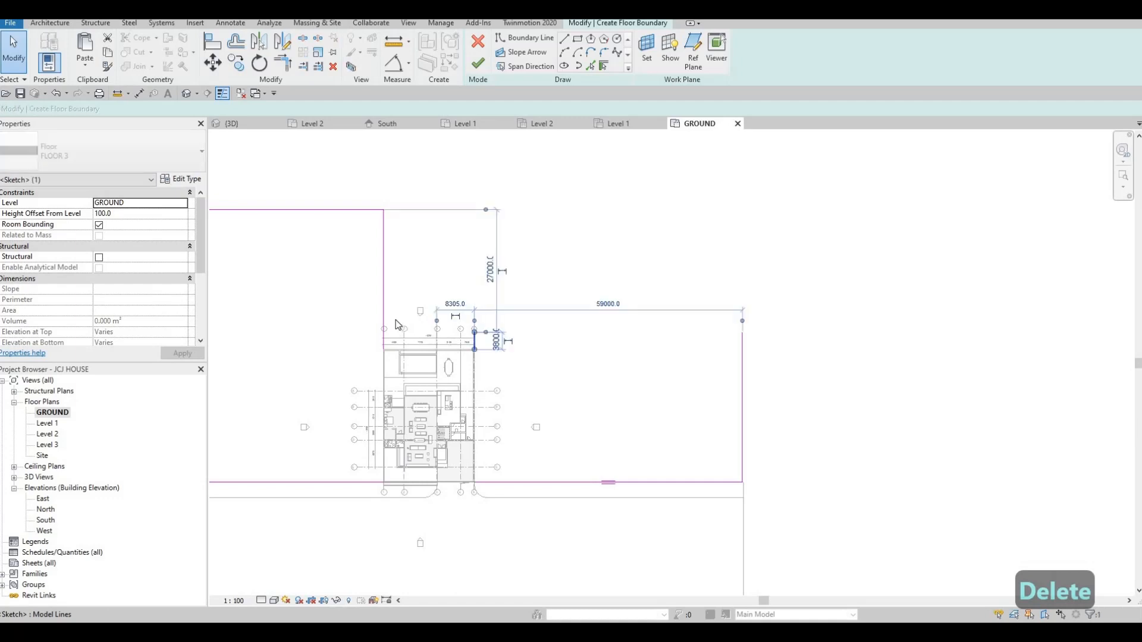
key("Delete")
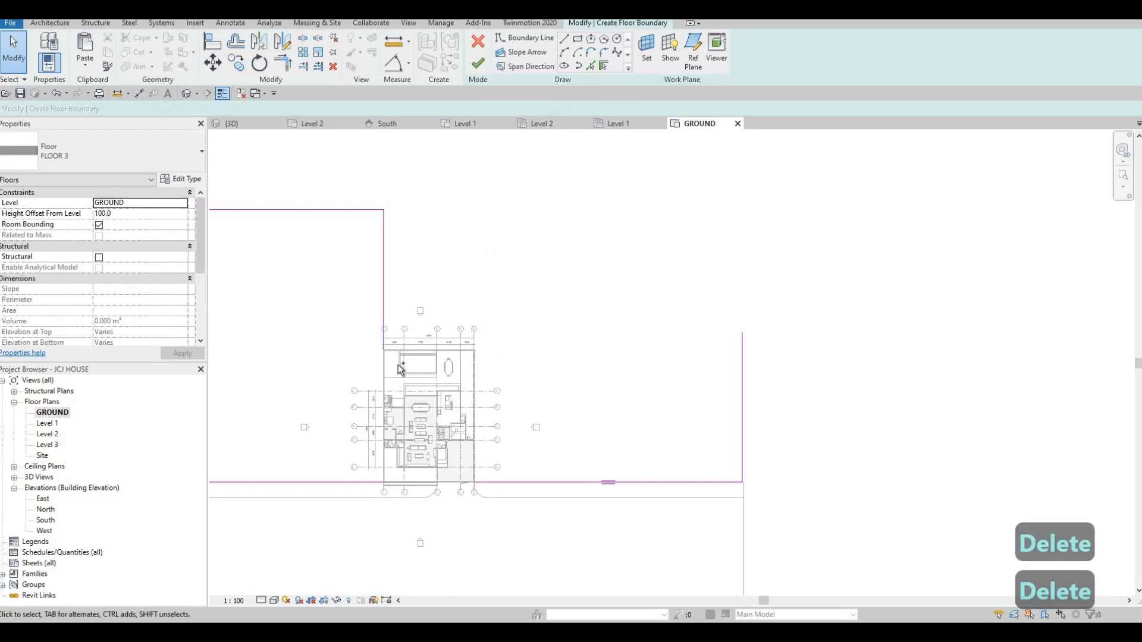
Undo the boundary line deletions and the corner trims around the house's rear wall.
key("ctrl+z")
key("ctrl+z")
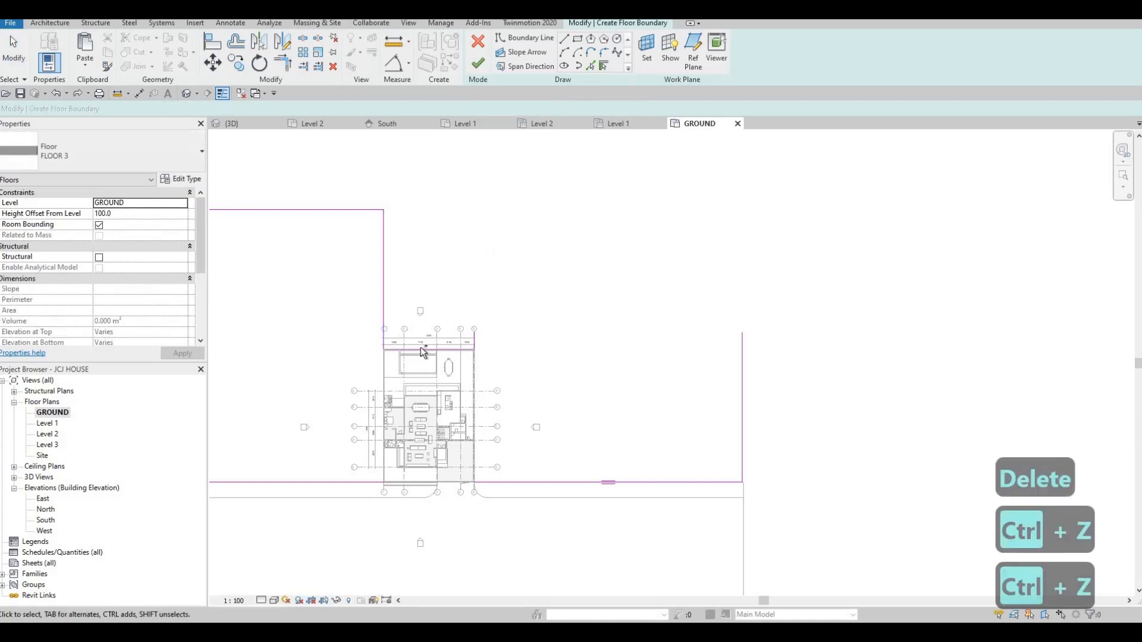
key("ctrl+z")
key("ctrl+z")
scroll(420, 348, "up", 4)
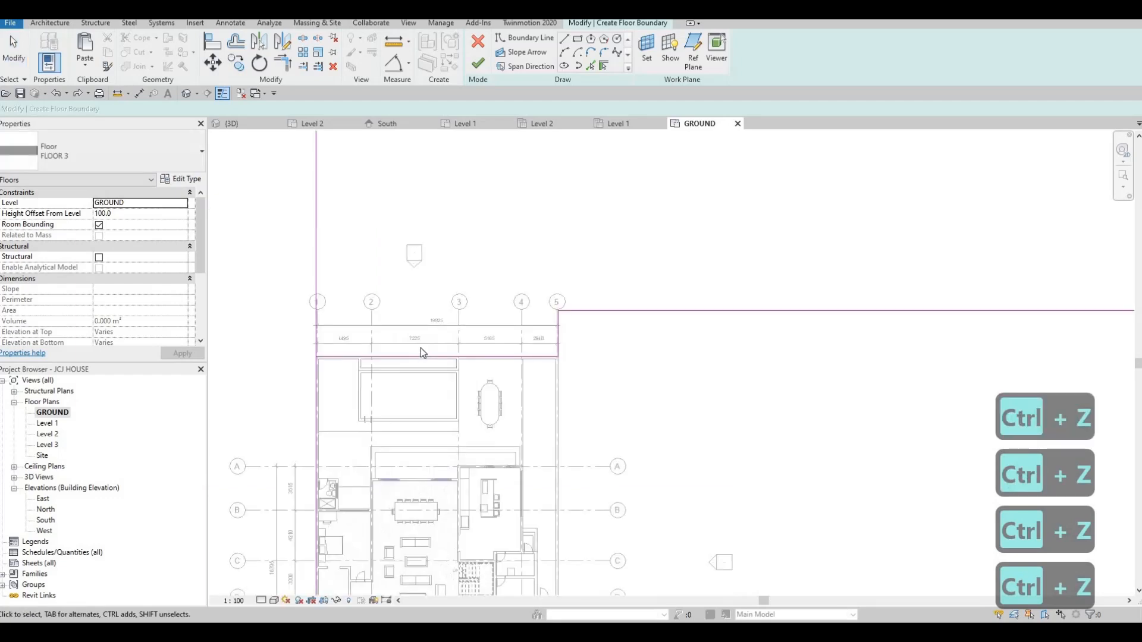
key("Escape")
key("Escape")
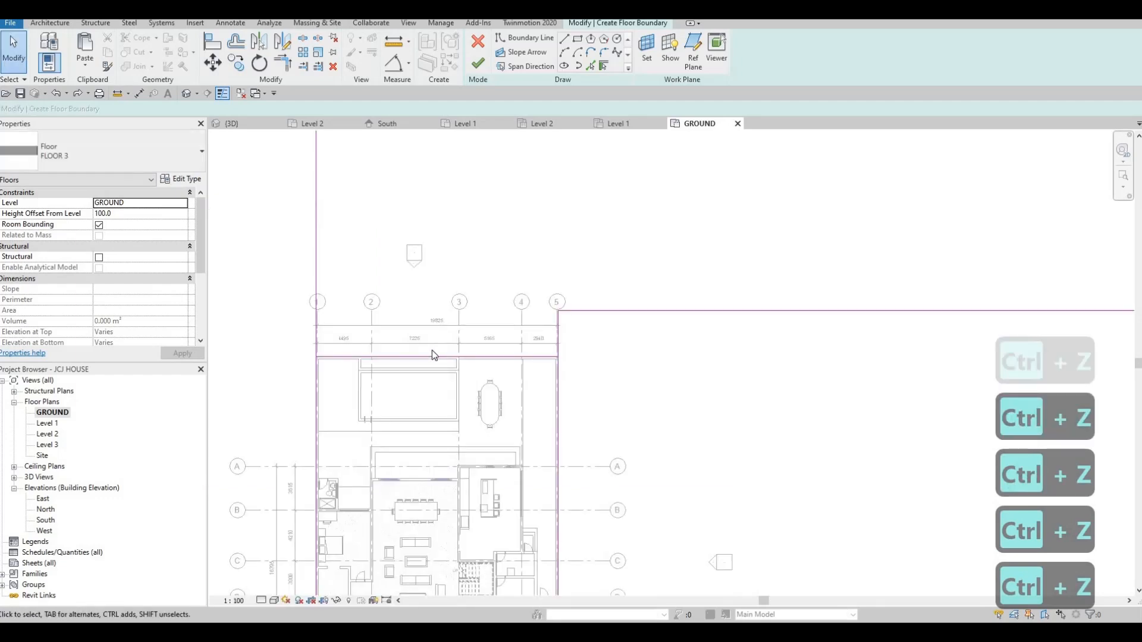
Trim the inner side lines of both side rectangles to corners with the boundary line along the house's rear wall.
key("t")
key("r")
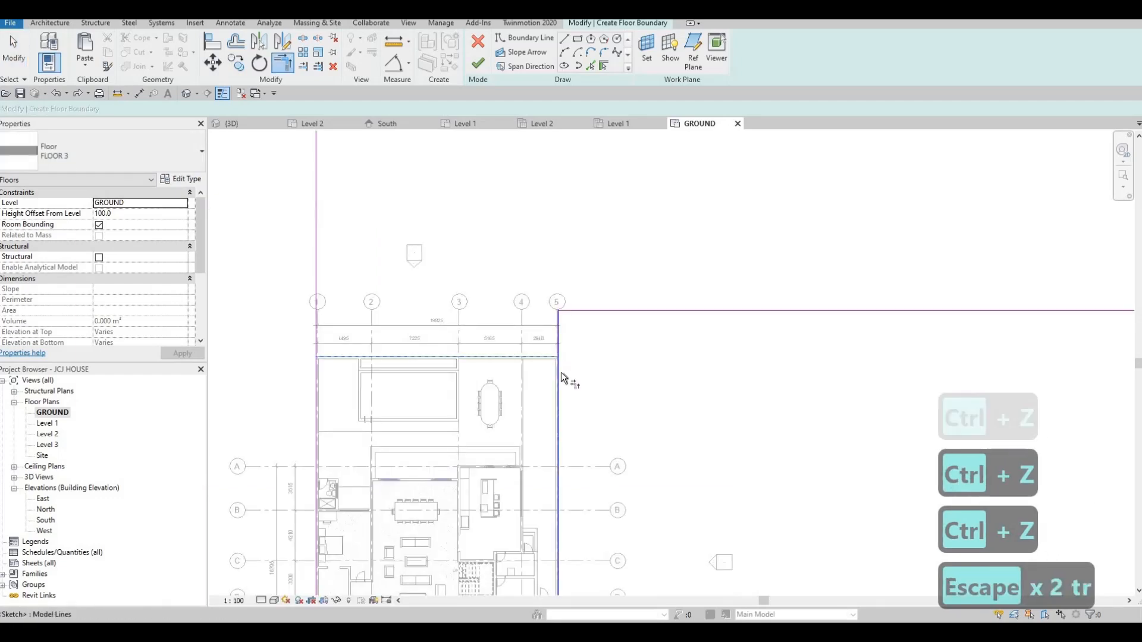
left_click(559, 373)
left_click(364, 356)
left_click(315, 374)
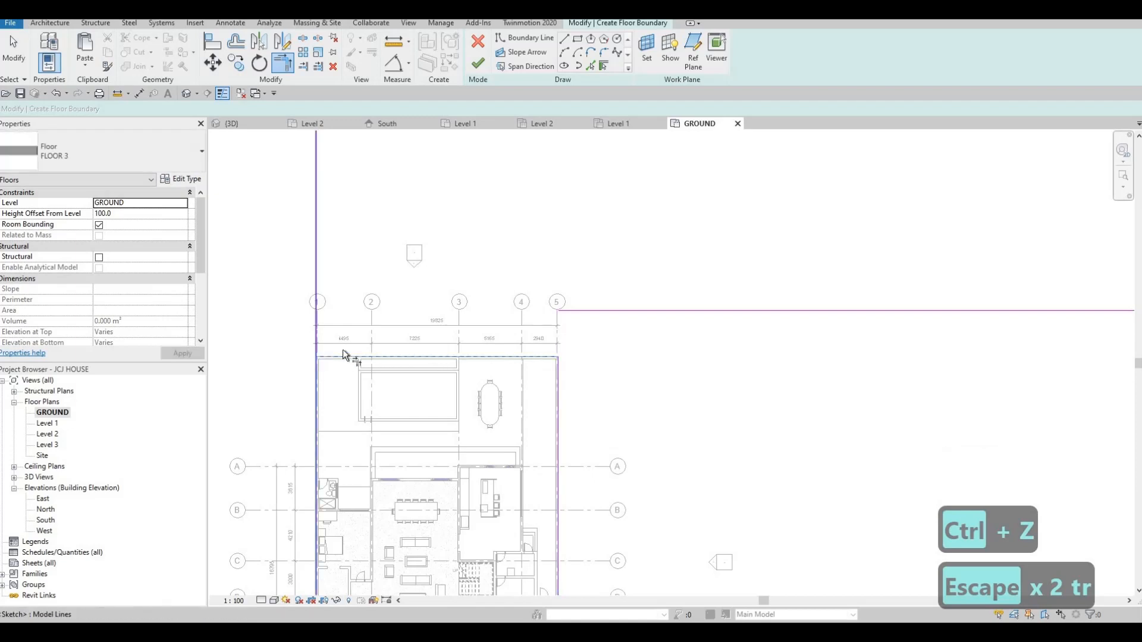
left_click(350, 356)
scroll(359, 341, "down", 4)
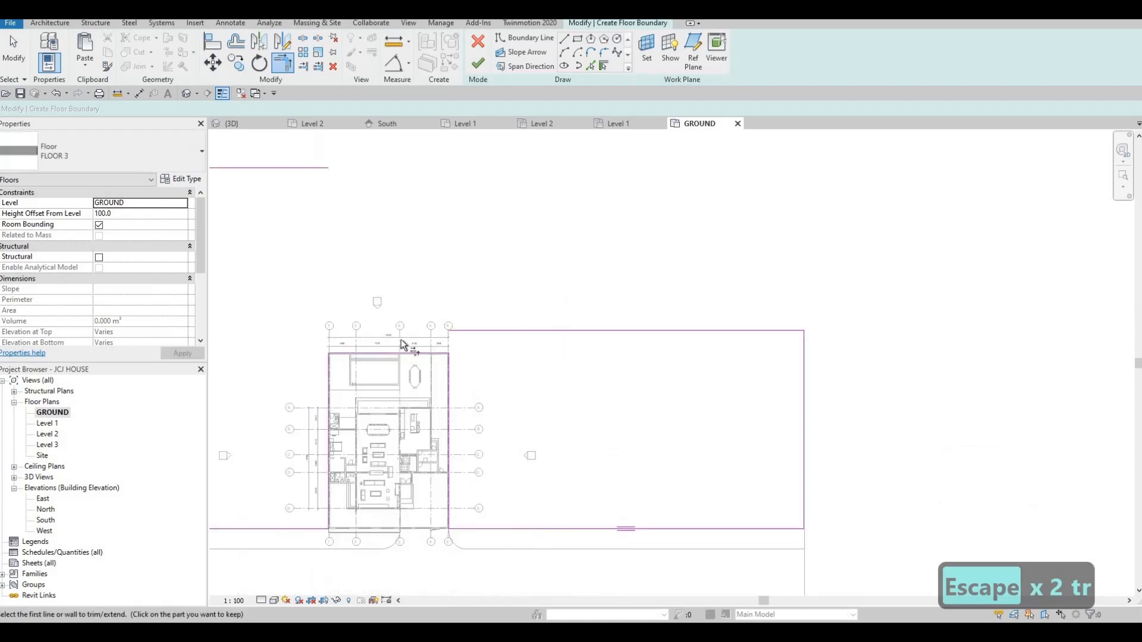
key("Escape")
key("Escape")
Delete the rear edge of the grid 5 side rectangle and trim the other rectangle's rear edge to its outer side line.
left_click(480, 337)
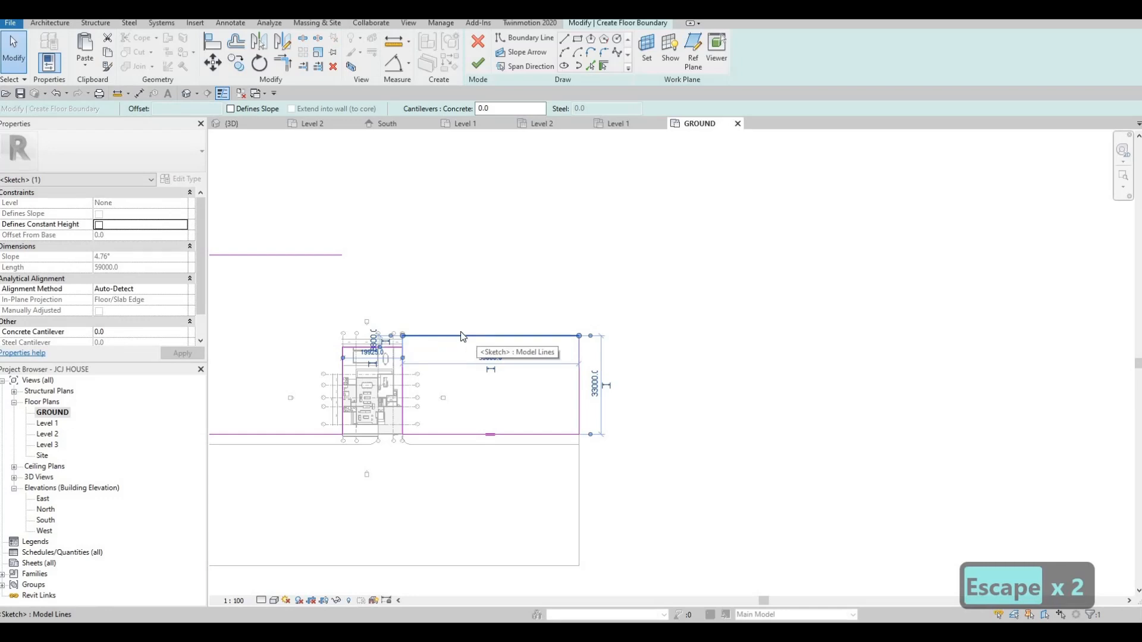
key("Delete")
key("t")
key("r")
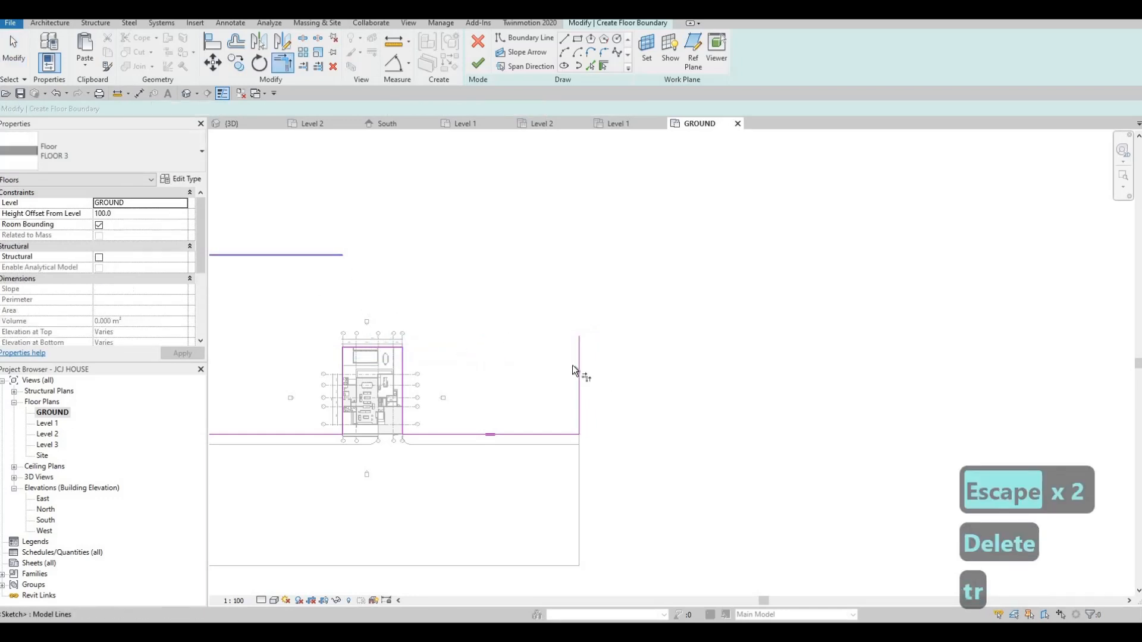
left_click(576, 369)
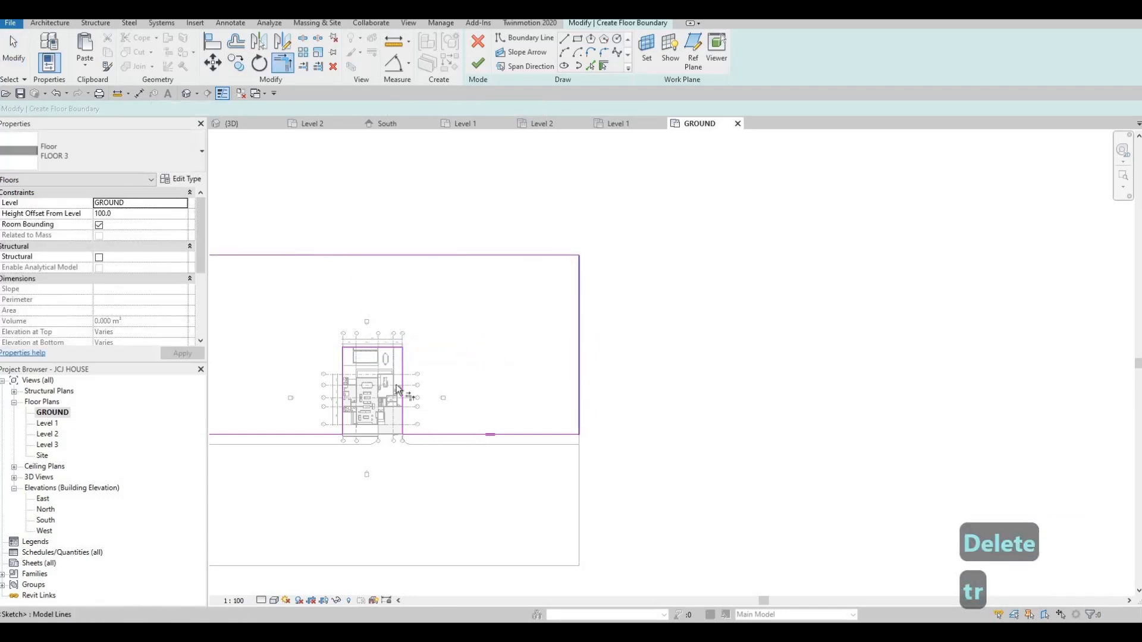
middle_click_drag(339, 439, 581, 438)
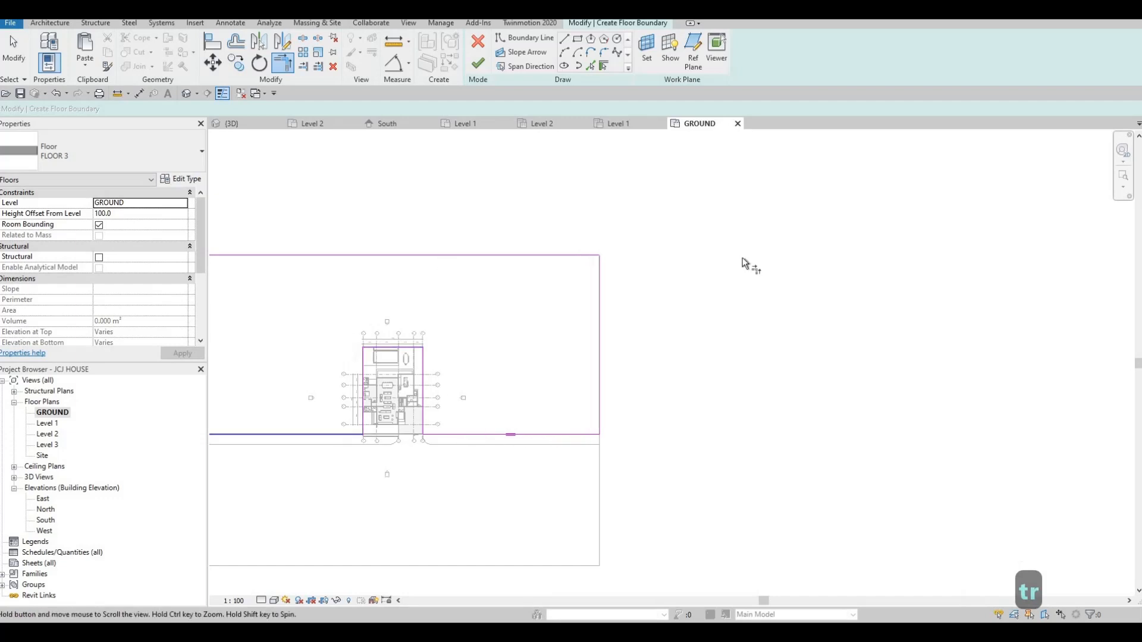
Finish the FLOOR 3 boundary sketch to create the ground floor around the plot.
left_click(478, 62)
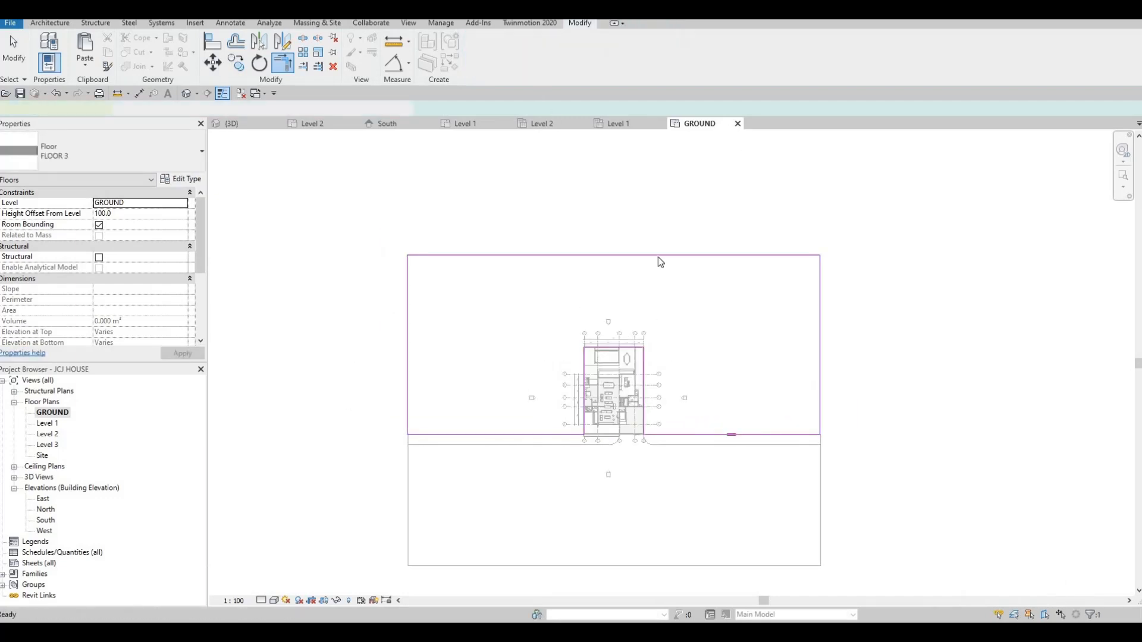
key("Escape")
key("Escape")
key("Escape")
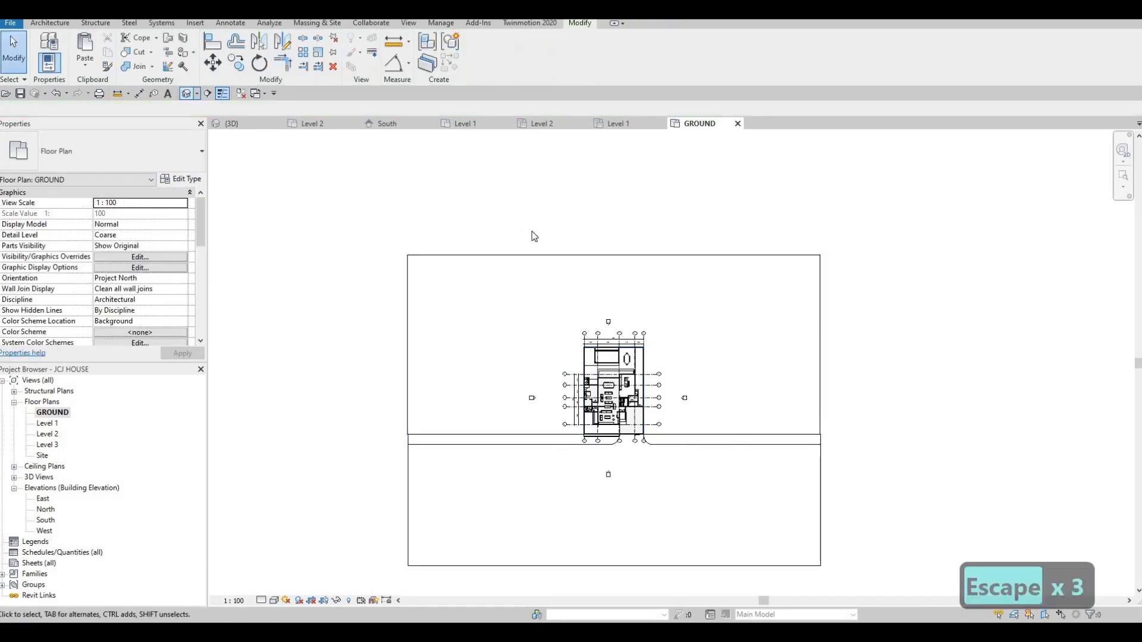
Examine the new ground floor in 3D where it meets the front boundary wall, gates and pavement.
scroll(609, 320, "down", 3)
middle_click_drag(597, 325, 621, 327, "shift")
scroll(708, 335, "up", 5)
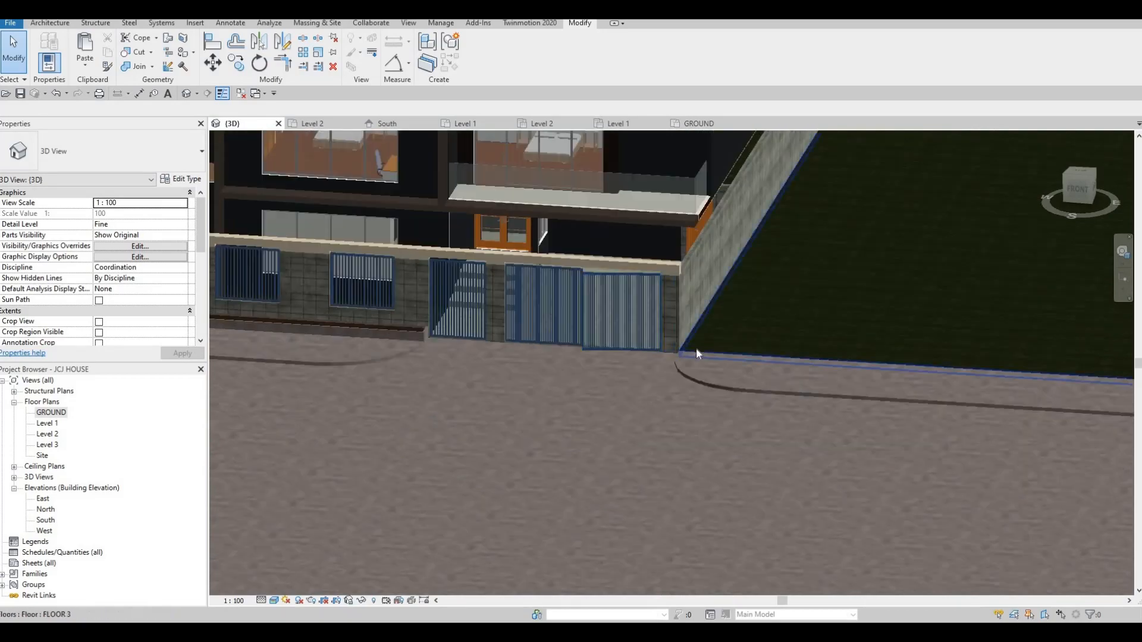
scroll(684, 348, "up", 2)
left_click(682, 331)
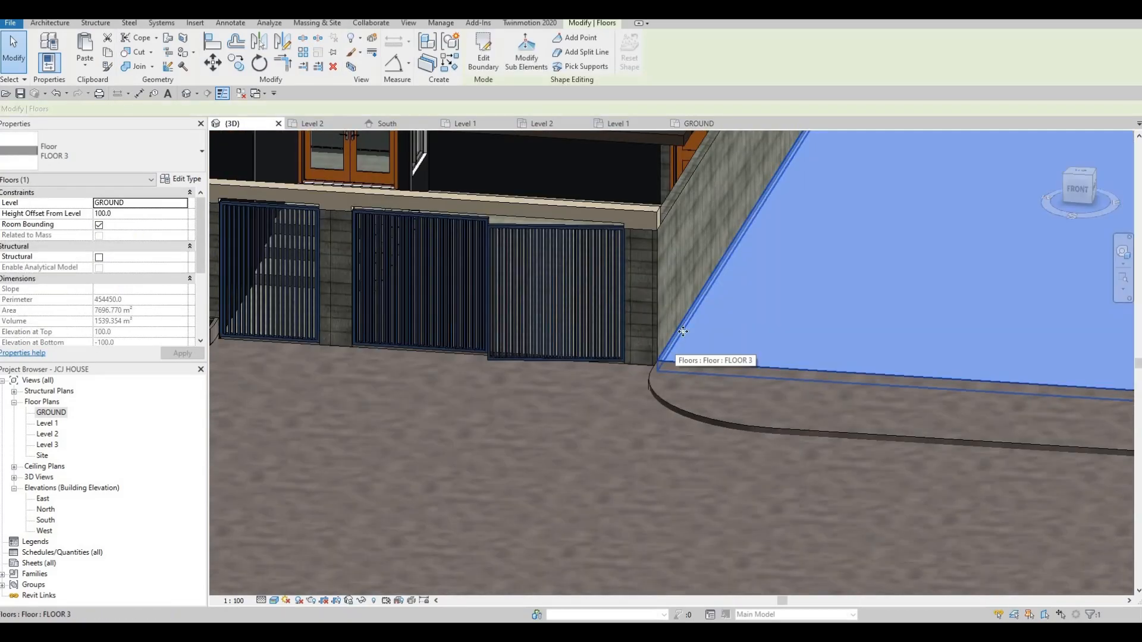
scroll(683, 331, "down", 3)
key("Escape")
key("Escape")
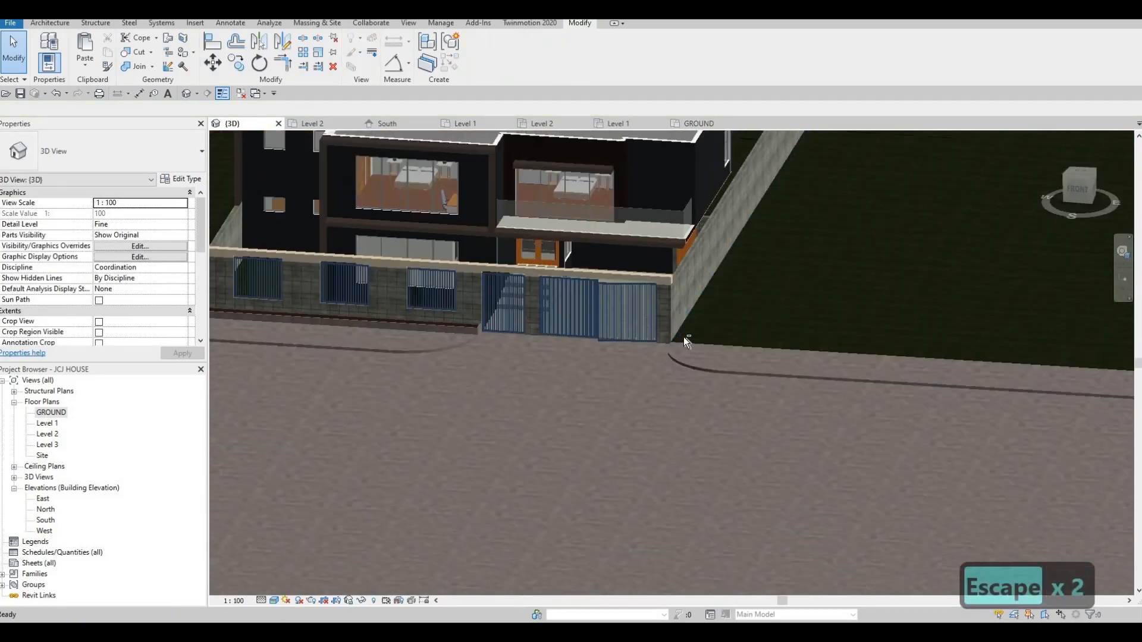
key("Escape")
middle_click_drag(684, 336, 333, 390, "shift")
scroll(701, 331, "down", 1)
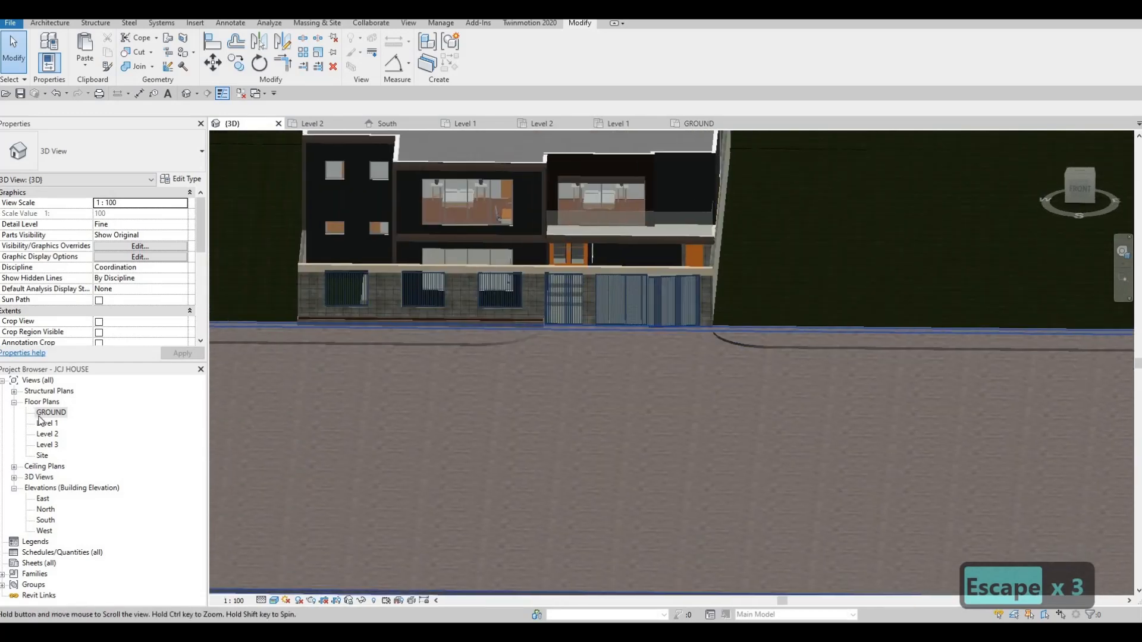
Open the Level 1 floor plan.
double_click(43, 423)
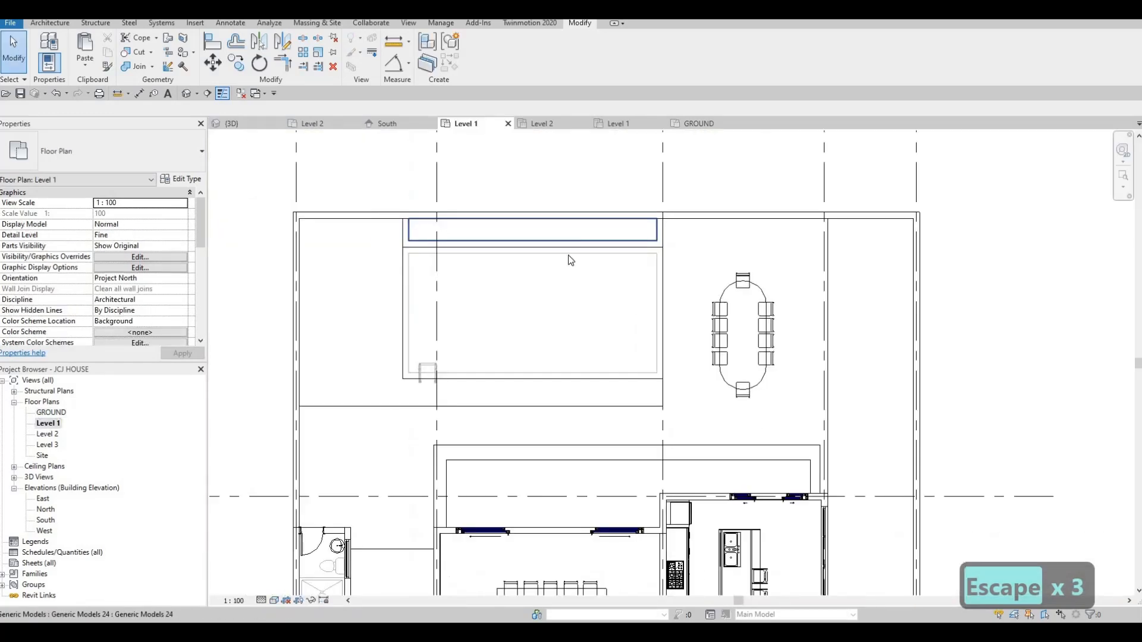
scroll(570, 260, "down", 2)
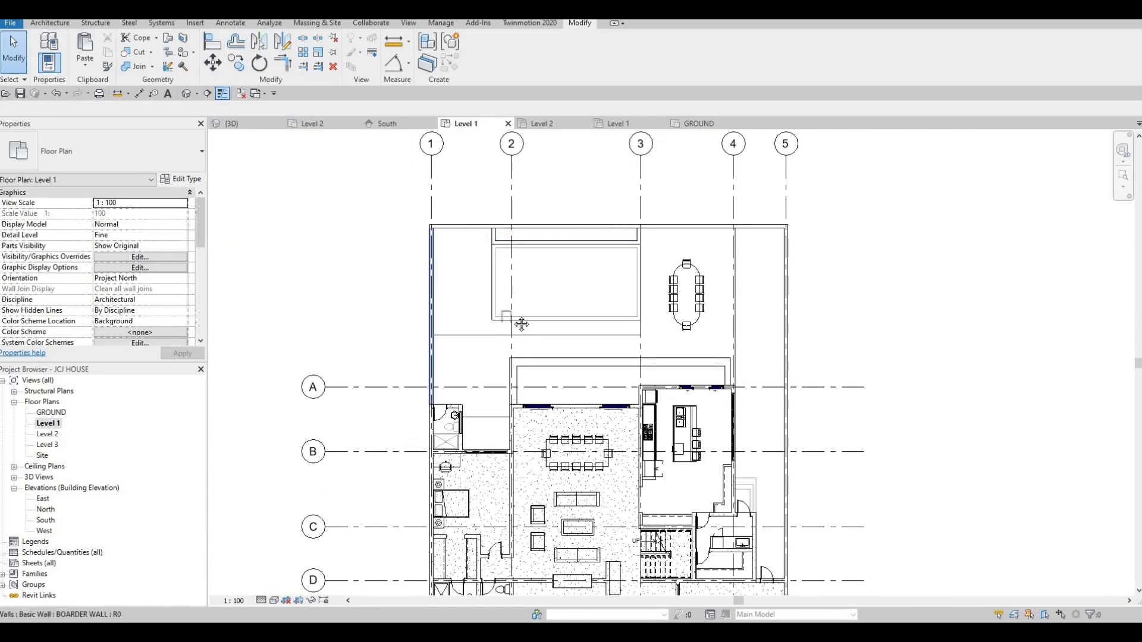
scroll(526, 369, "down", 1)
middle_click_drag(526, 423, 552, 285)
key("Escape")
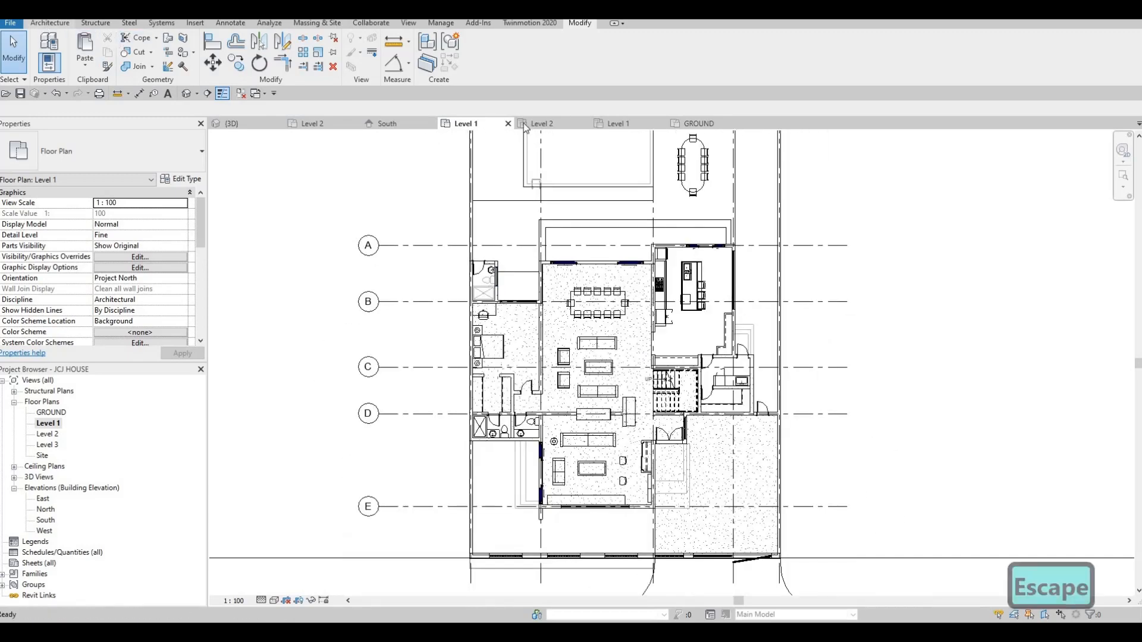
Place tagged rooms in the two small rooms beside the staircase, between grids C and D.
key("Escape")
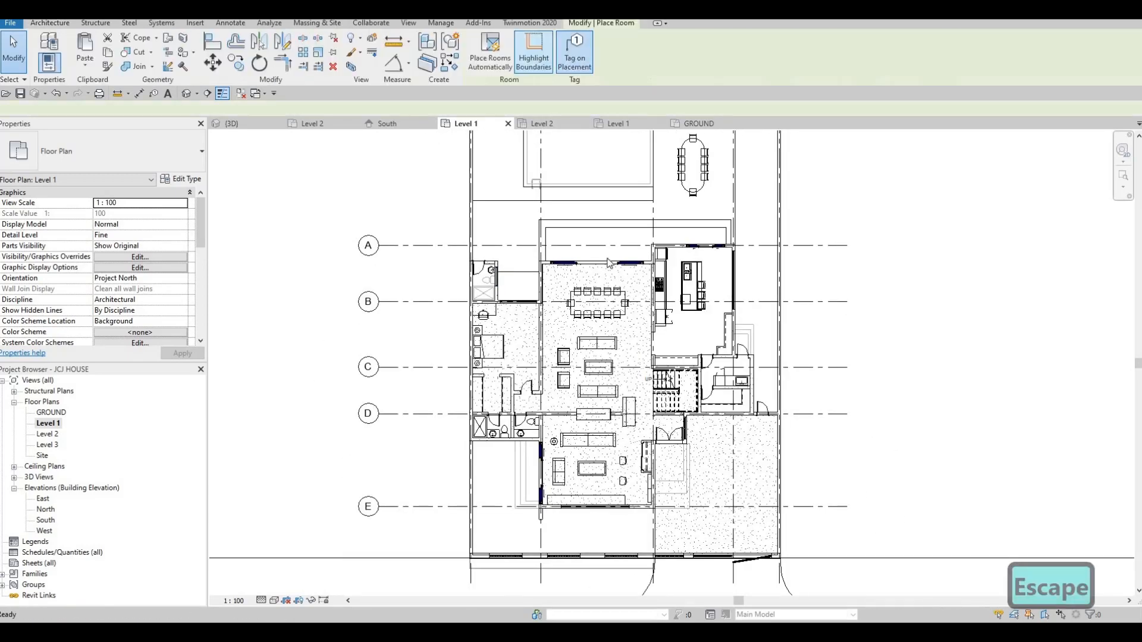
scroll(625, 290, "up", 1)
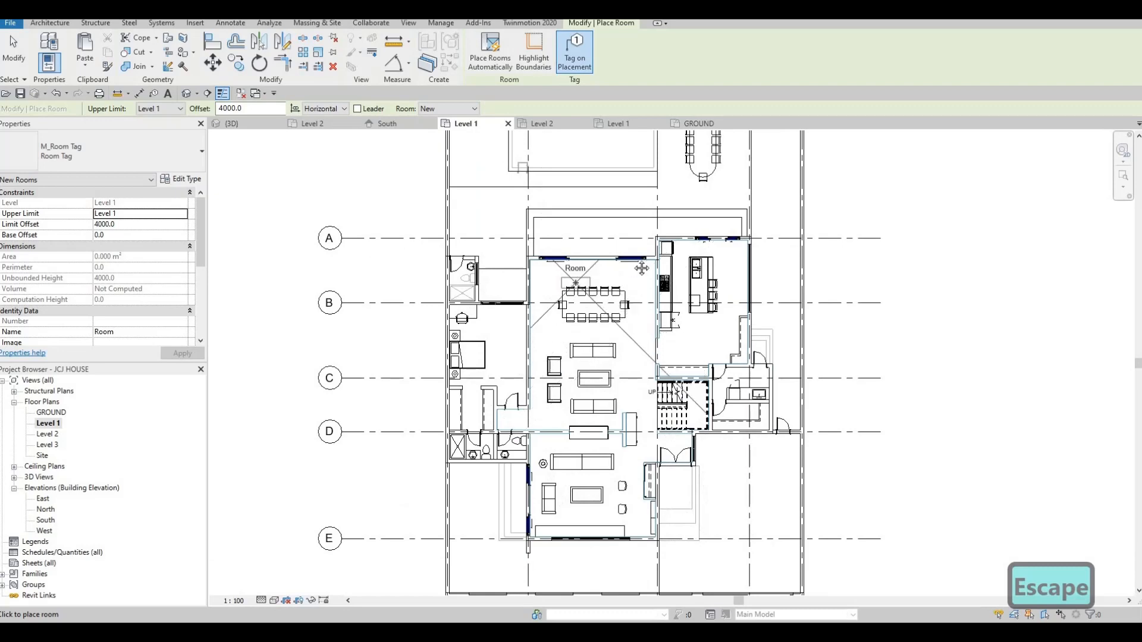
scroll(635, 291, "up", 3)
scroll(646, 348, "down", 2)
middle_click_drag(630, 357, 628, 214)
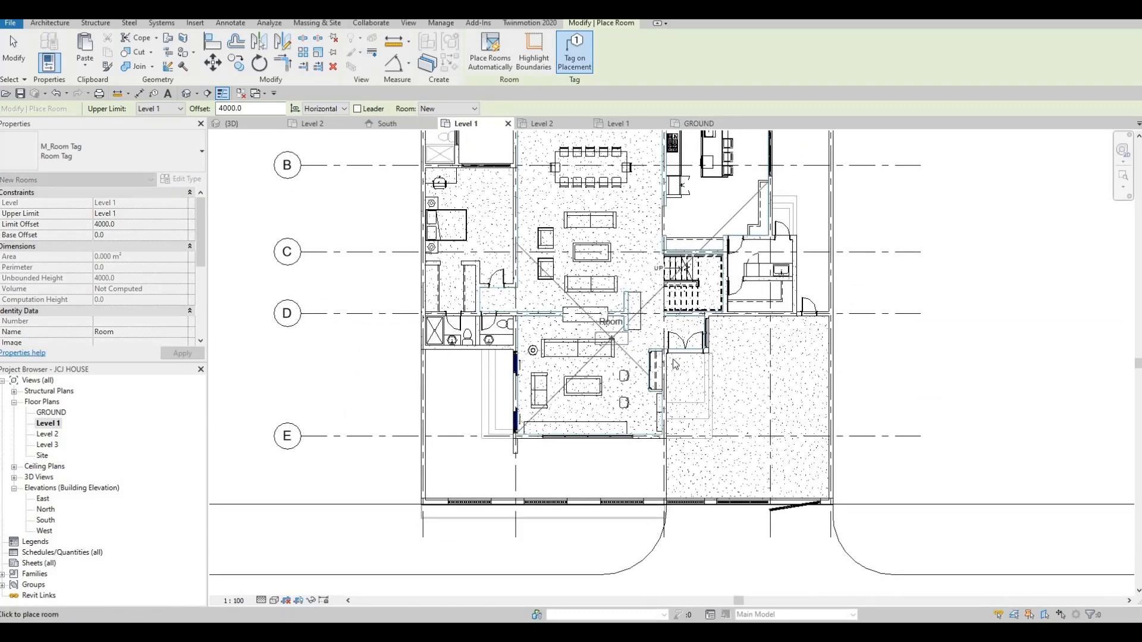
scroll(604, 353, "up", 2)
scroll(802, 251, "up", 1)
mouse_move(804, 250)
middle_mouse_down()
mouse_move(776, 305)
mouse_move(739, 315)
middle_mouse_up()
scroll(771, 283, "up", 2)
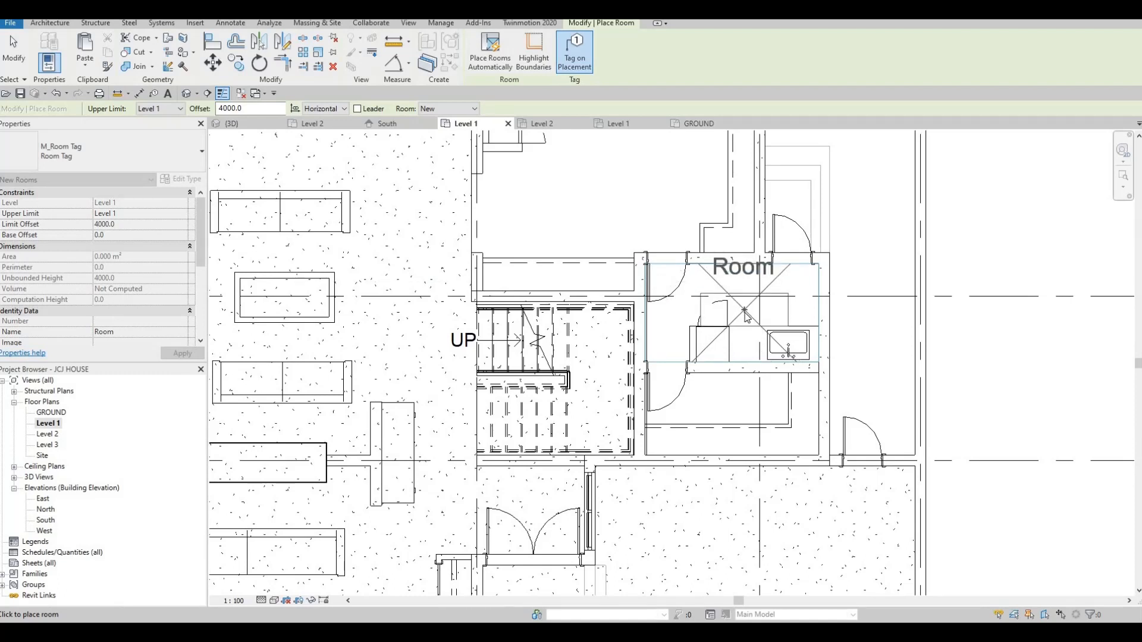
left_click(744, 320)
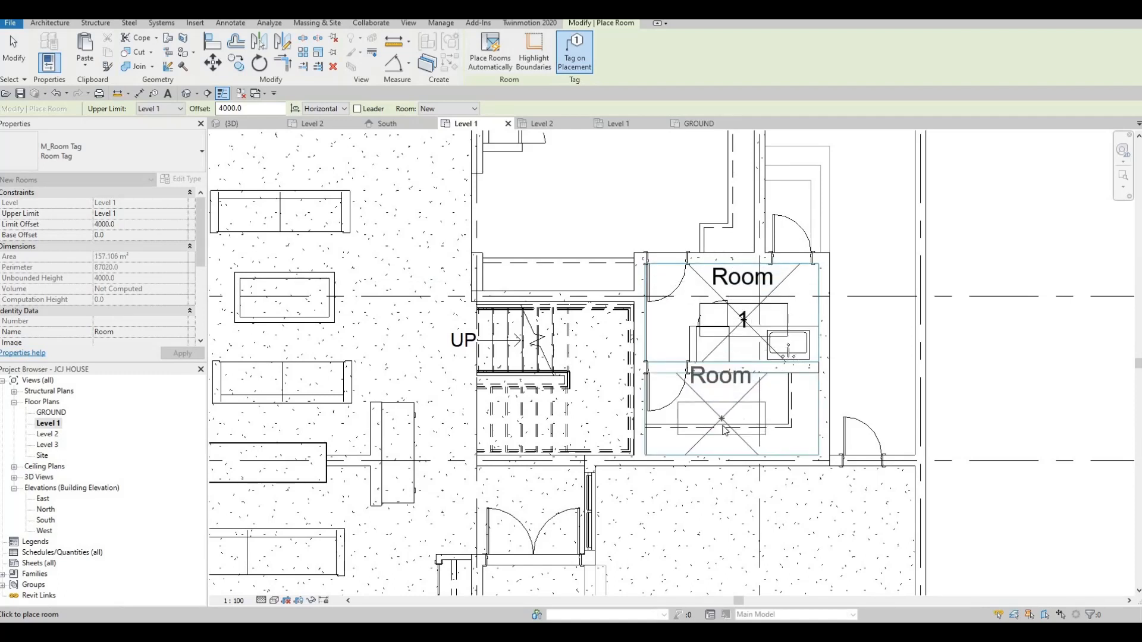
scroll(604, 265, "down", 3)
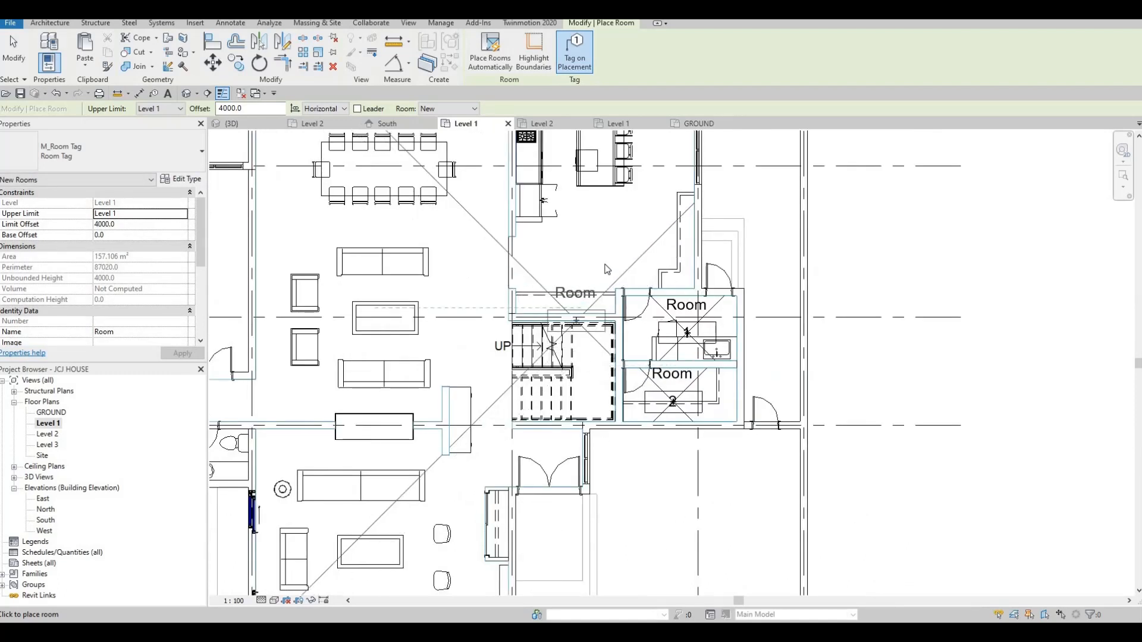
Place tagged rooms in the kitchen, the bedroom along grid 1 and the bathroom behind that bedroom.
scroll(597, 260, "up", 1)
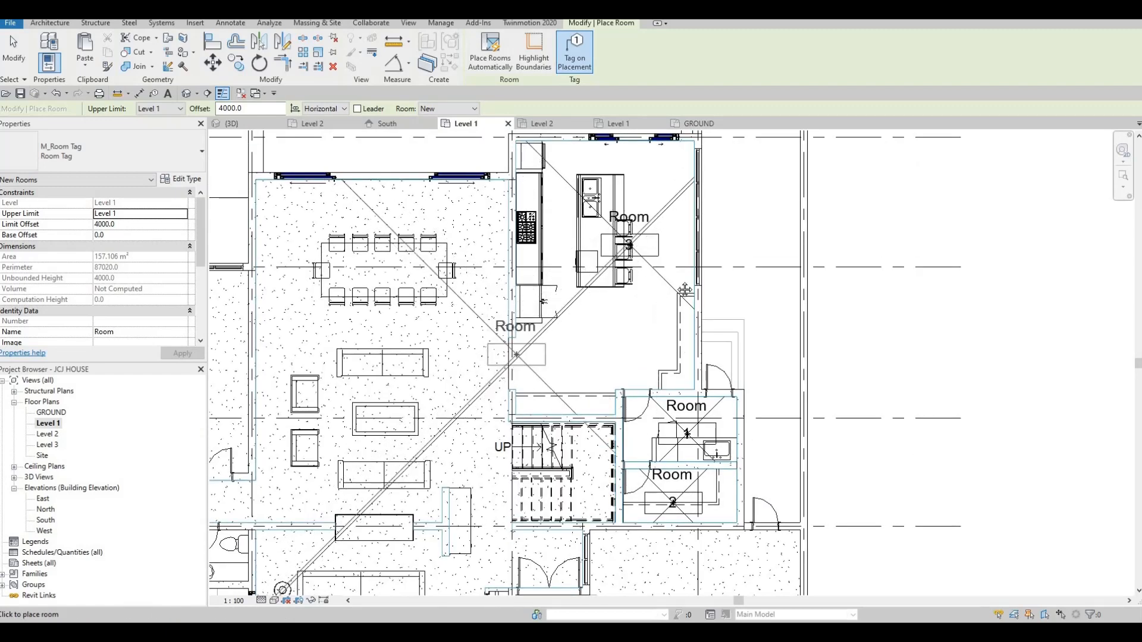
scroll(582, 206, "down", 2)
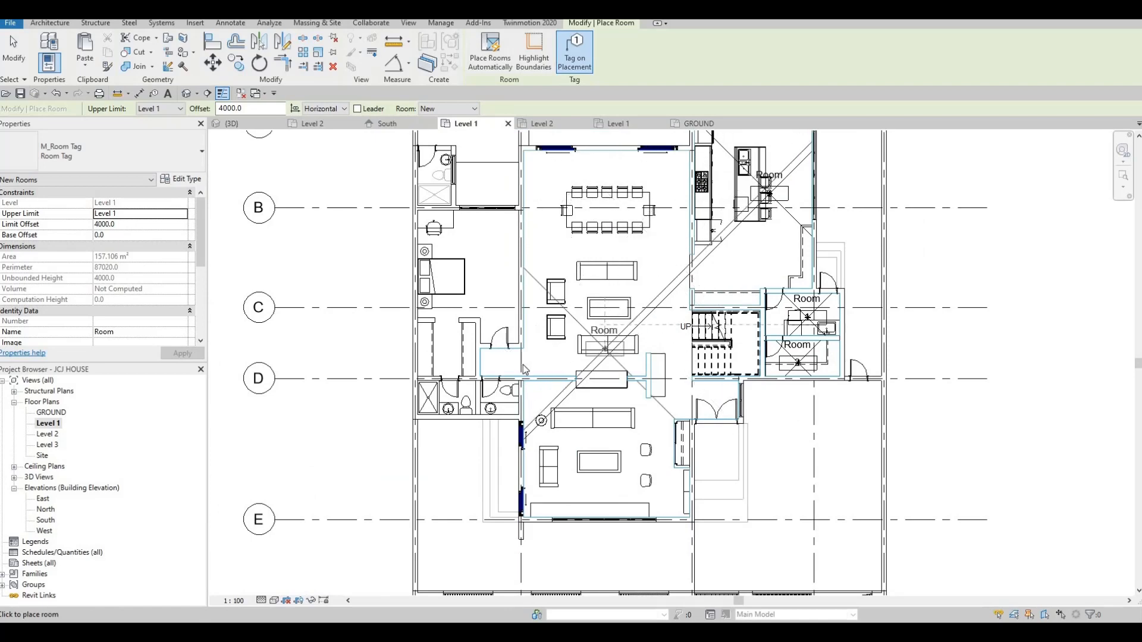
scroll(469, 256, "up", 1)
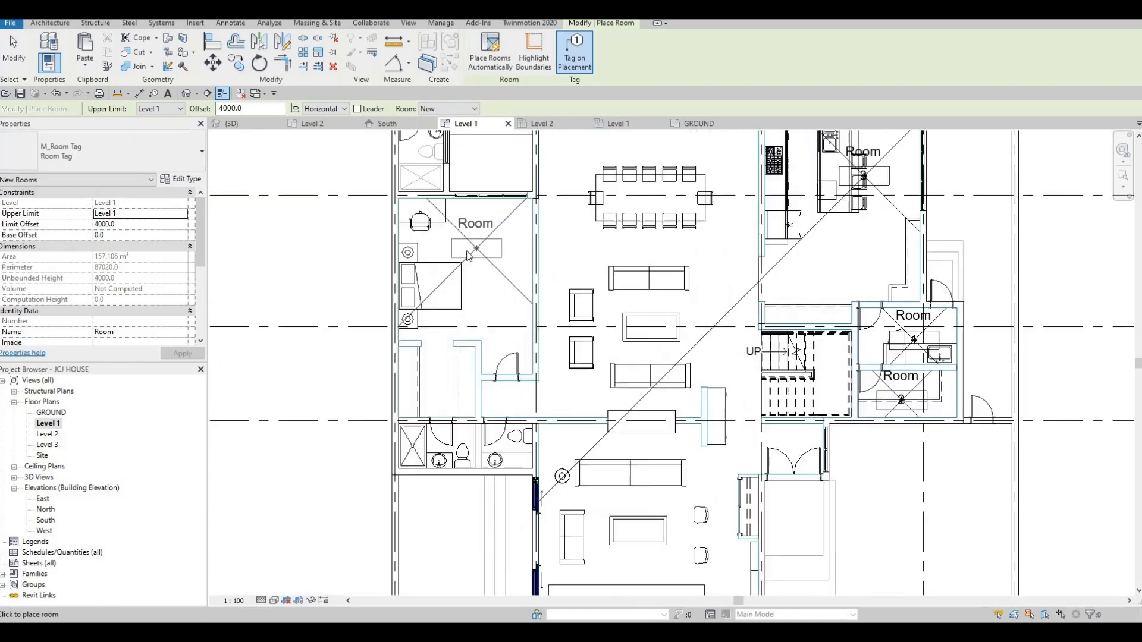
left_click(499, 338)
scroll(494, 321, "down", 2)
scroll(472, 279, "up", 4)
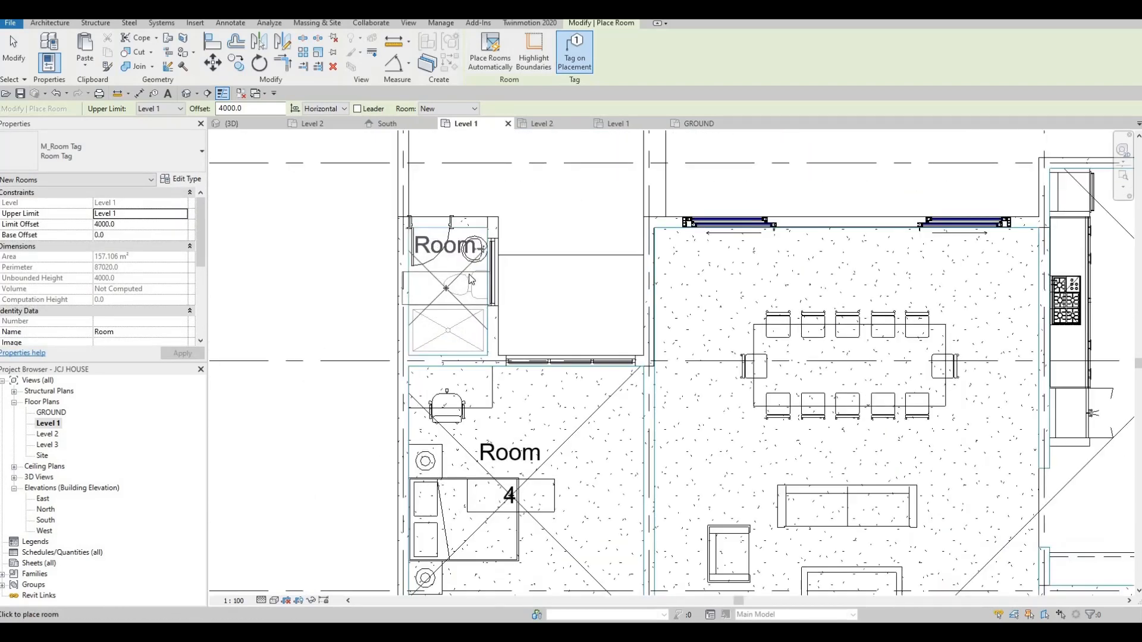
scroll(472, 280, "down", 3)
scroll(450, 403, "up", 3)
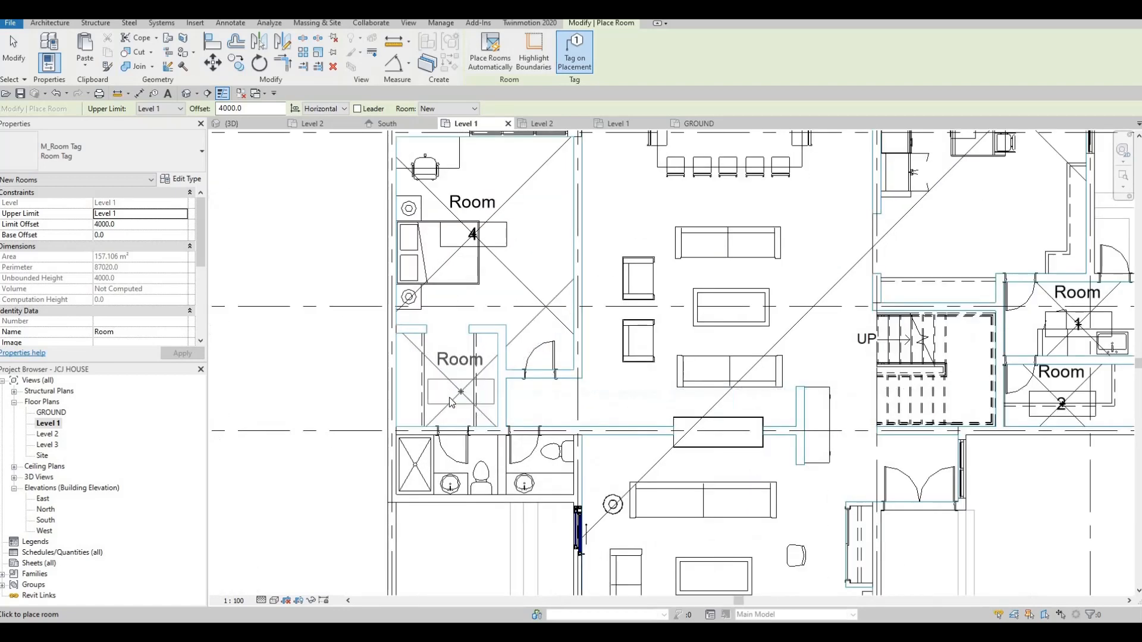
key("Escape")
key("Escape")
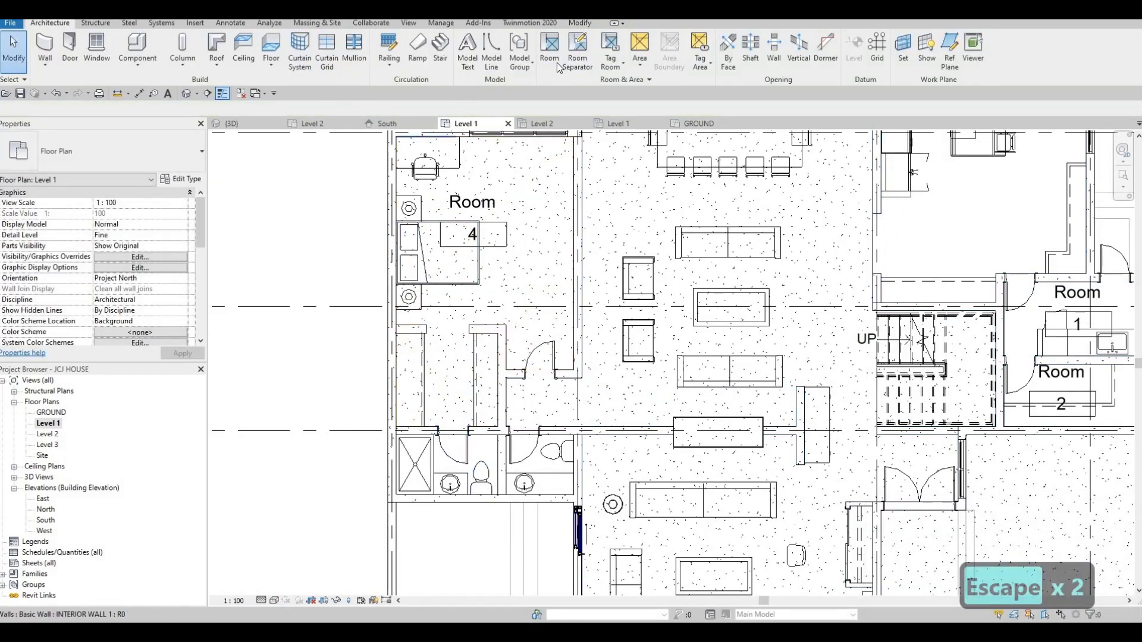
Place tagged rooms in the two adjoining bathrooms just in front of grid D.
key("r")
key("m")
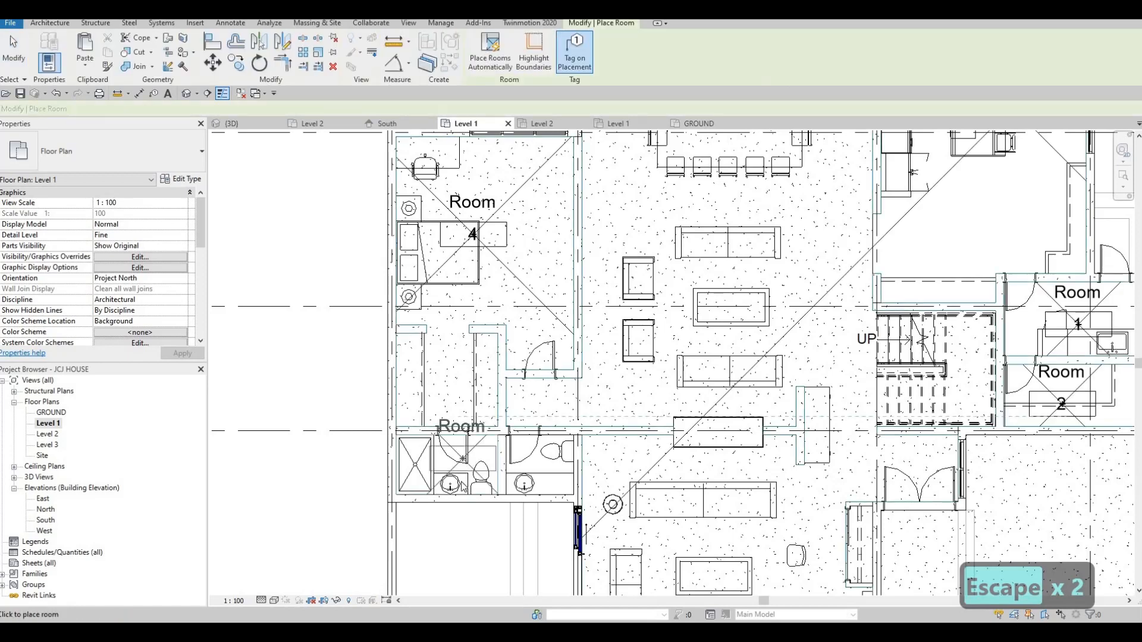
left_click(454, 458)
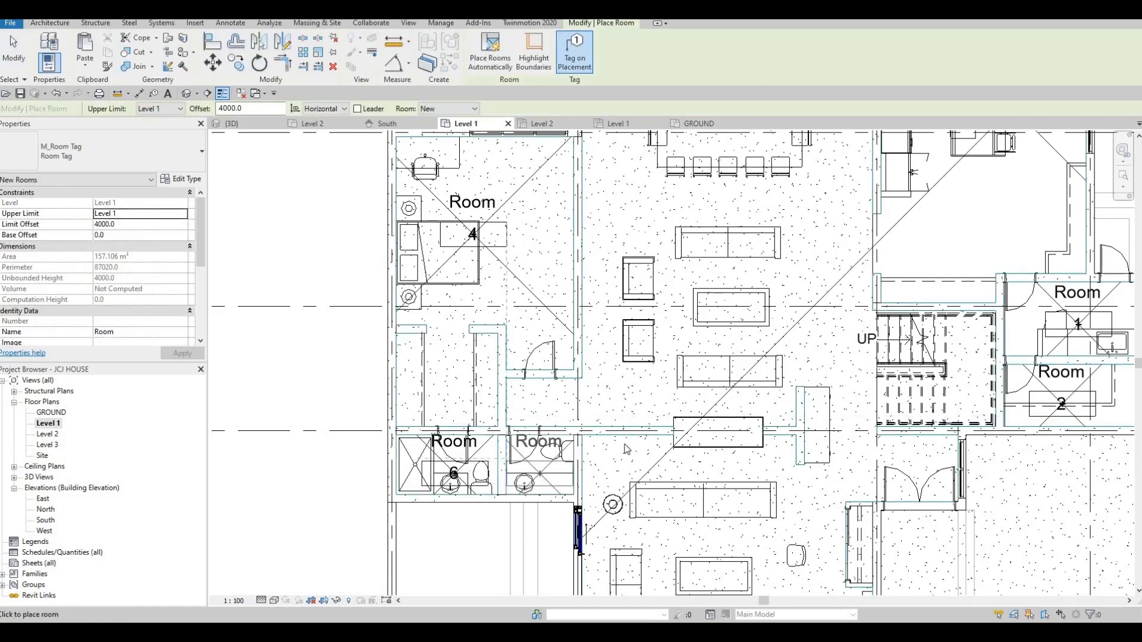
scroll(595, 179, "down", 2)
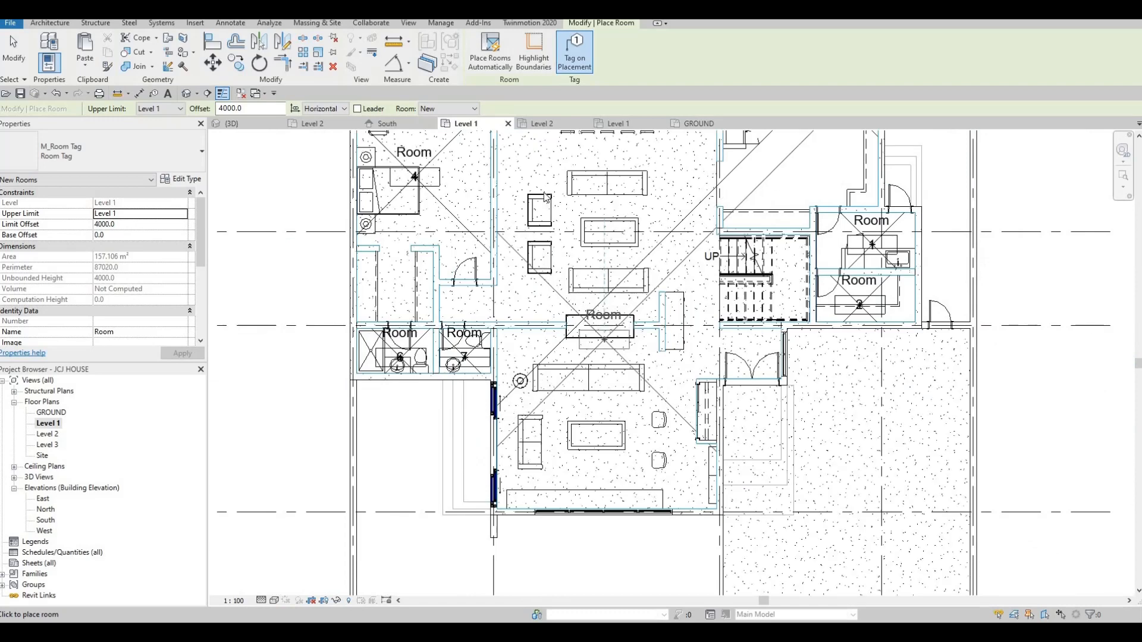
key("Escape")
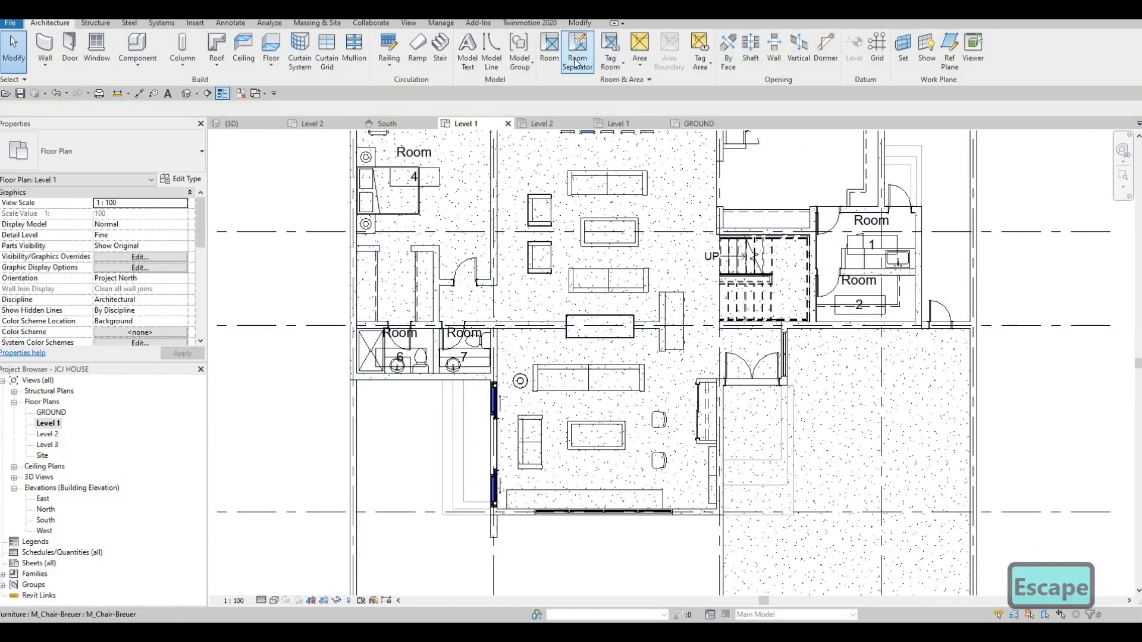
Draw a room separation line along grid D, between the interior wall end at the credenza and the staircase wall.
left_click(574, 59)
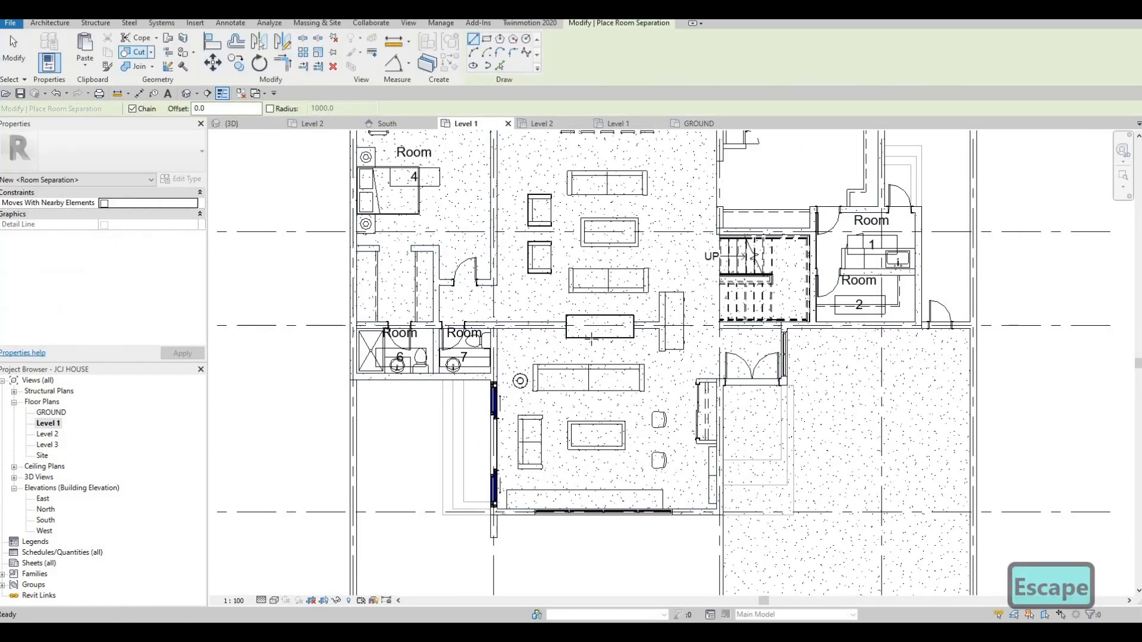
scroll(712, 341, "up", 3)
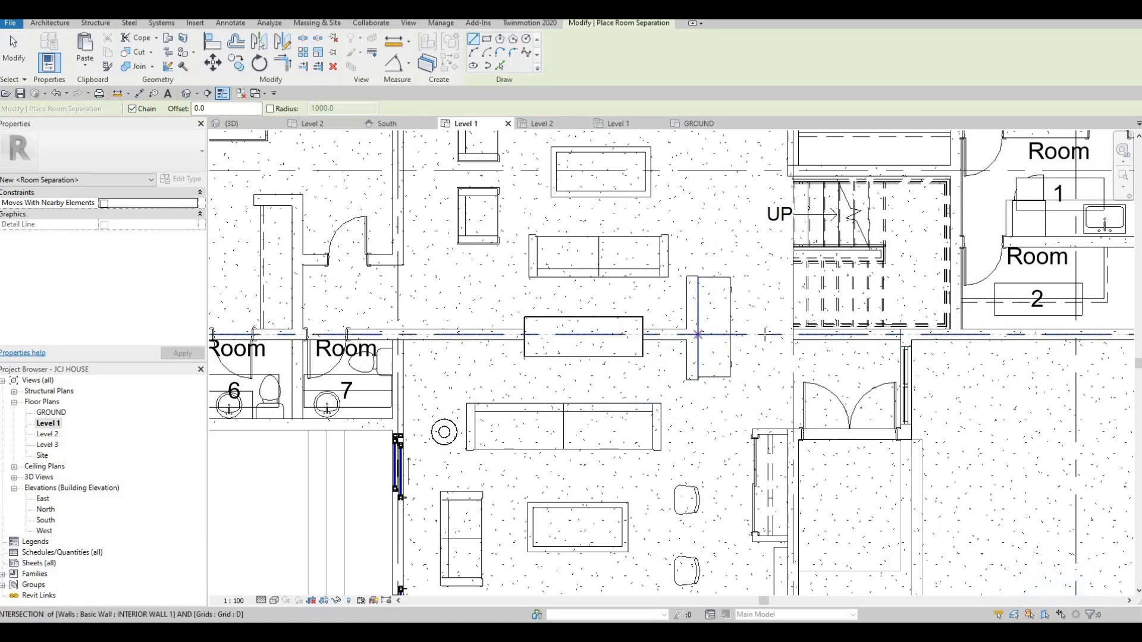
left_click(697, 334)
key("Escape")
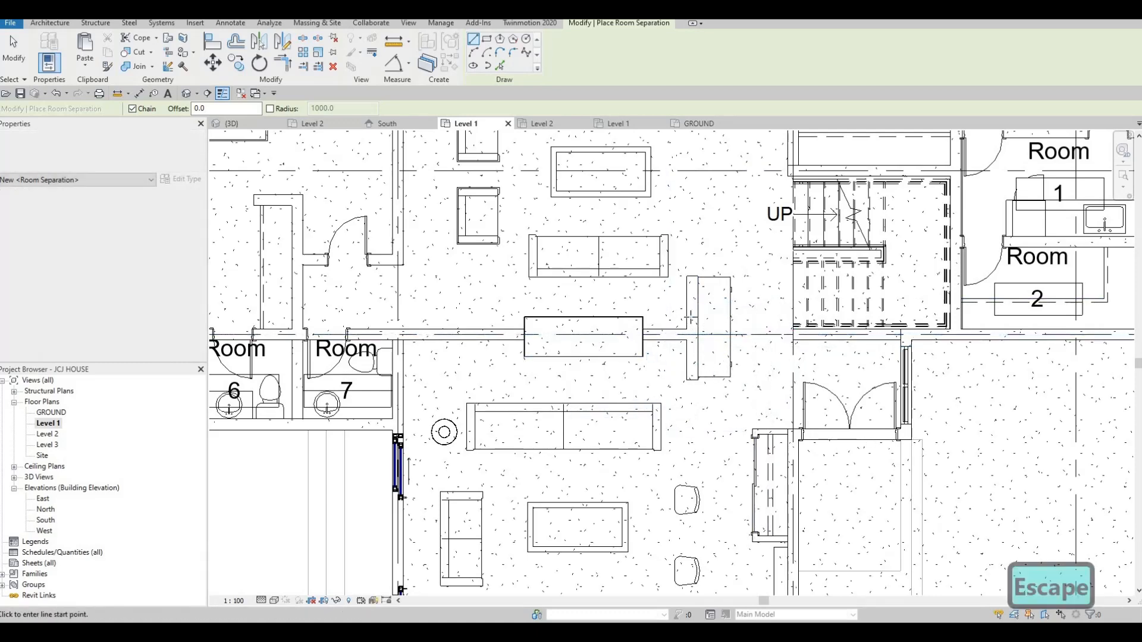
Draw a vertical room separation line about 1500 mm long across the kitchen opening, from the kitchen wall's end to the wall by the stairs.
middle_click_drag(786, 250, 755, 321)
scroll(670, 322, "down", 2)
middle_click_drag(670, 321, 666, 401)
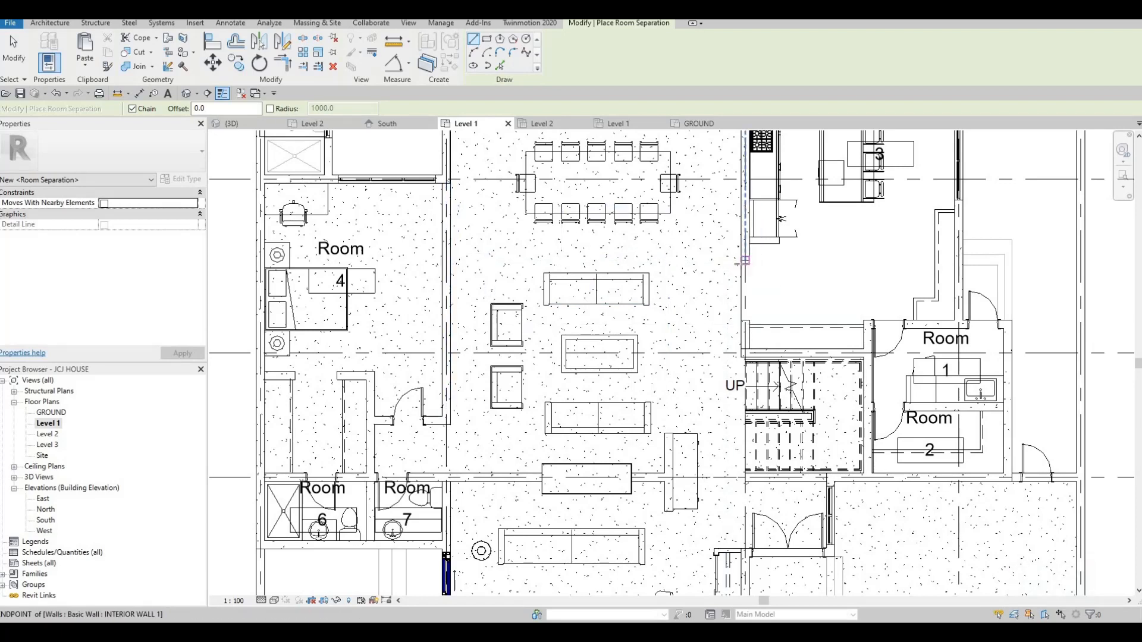
left_click(742, 260)
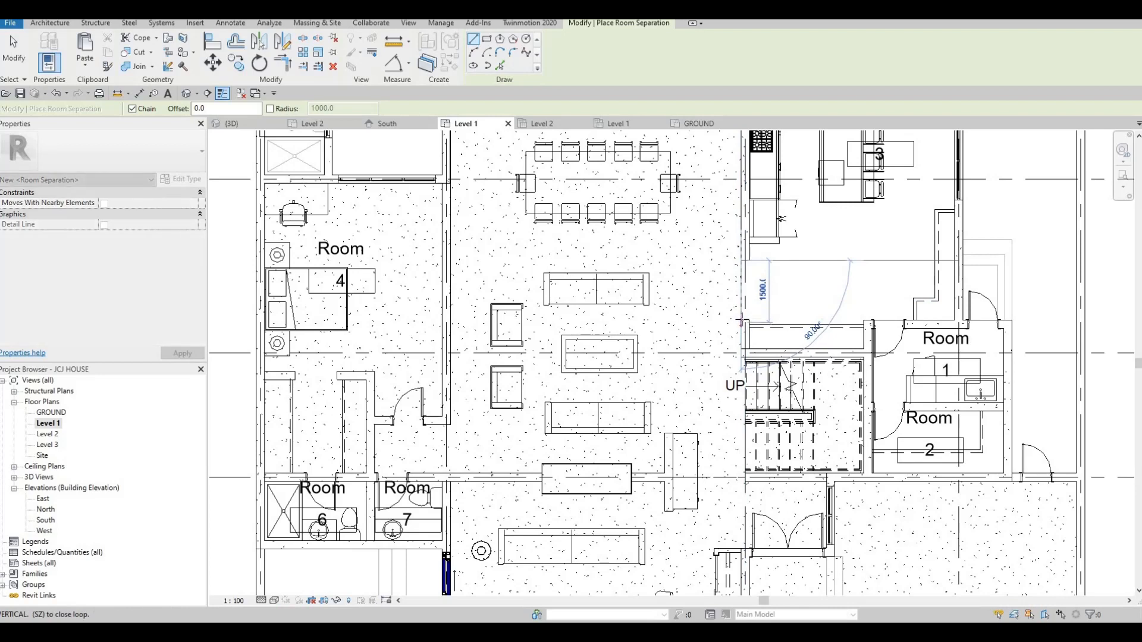
left_click(671, 279)
key("Escape")
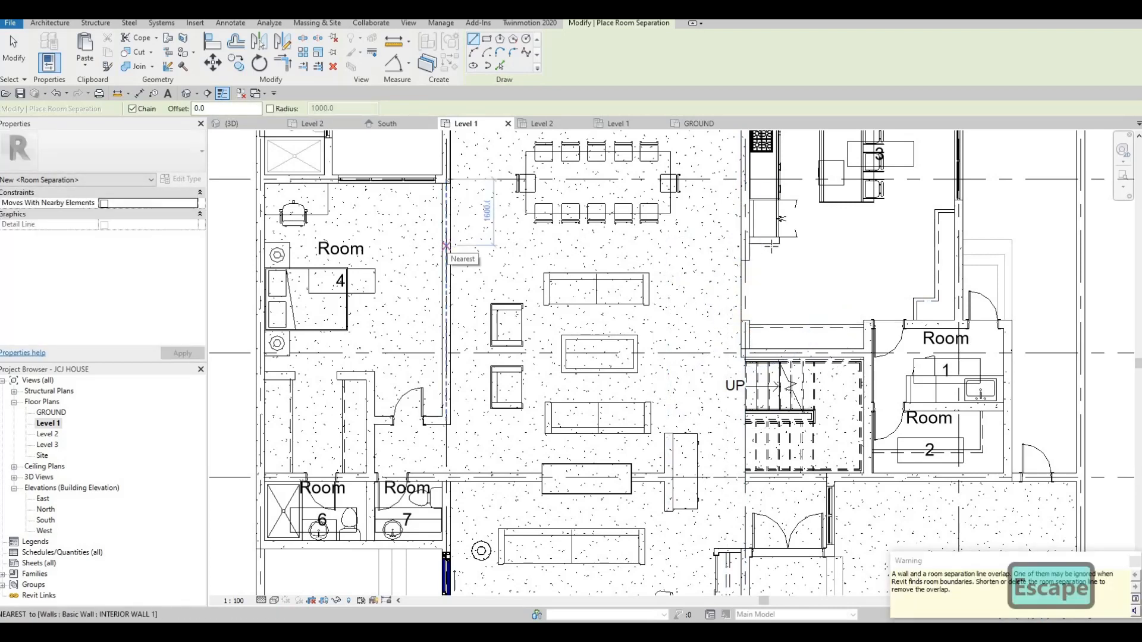
Draw a horizontal room separation line between the dining table and the sofas, from the bedroom wall across to the kitchen wall.
left_click(446, 245)
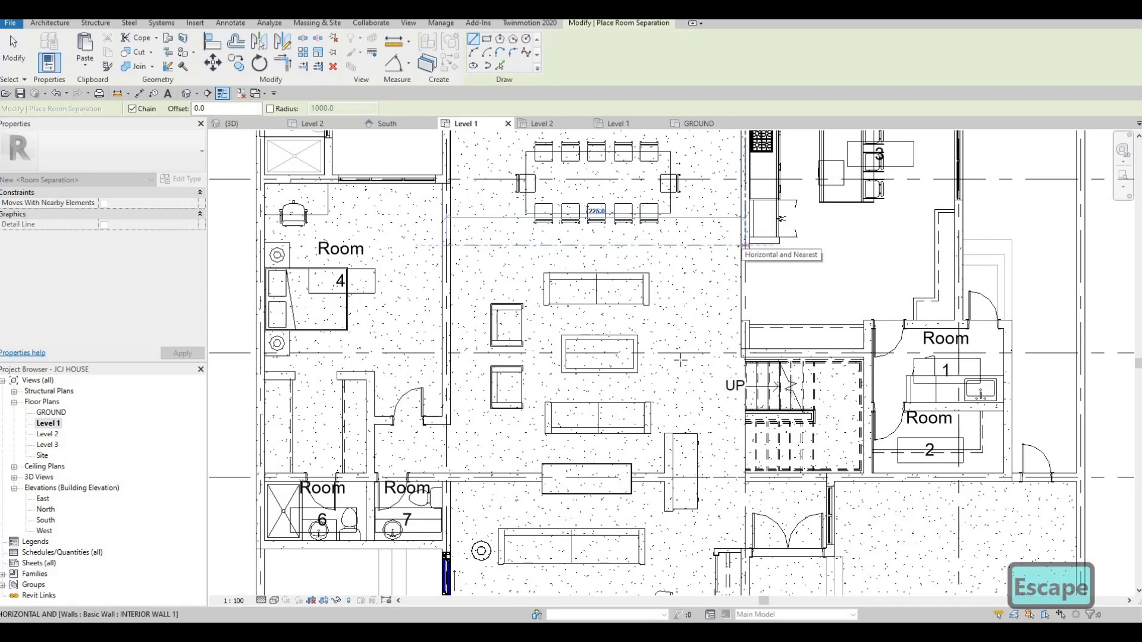
key("Escape")
middle_click_drag(648, 477, 656, 395)
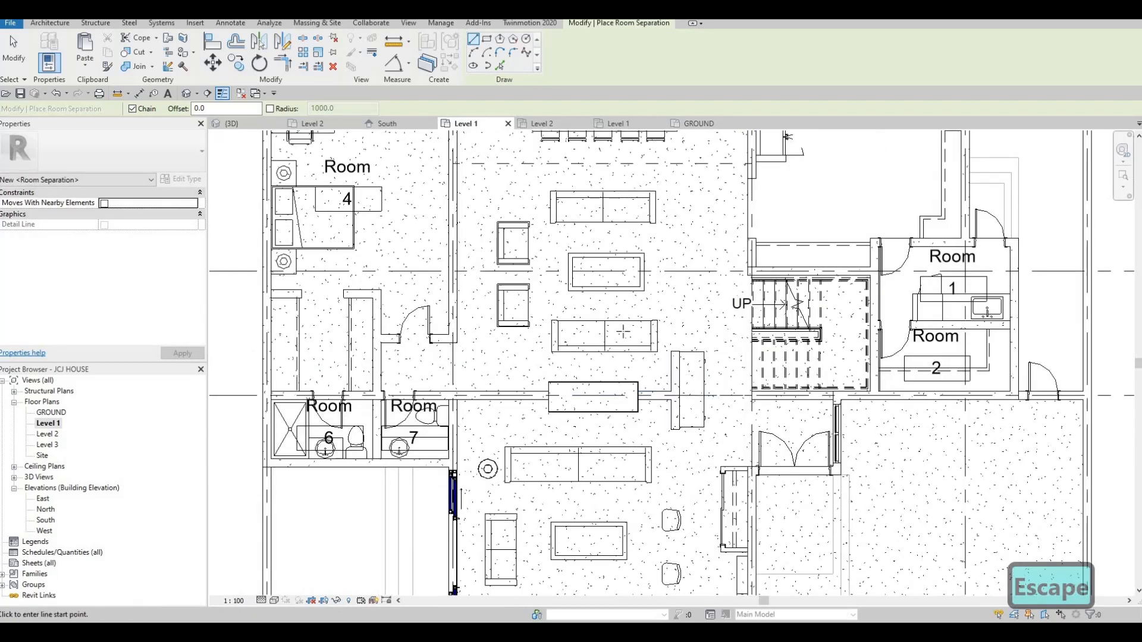
key("Escape")
Draw a room separation line across the closet opening, between the two short walls at the foot of the bedroom.
scroll(540, 323, "down", 1)
scroll(471, 321, "up", 2)
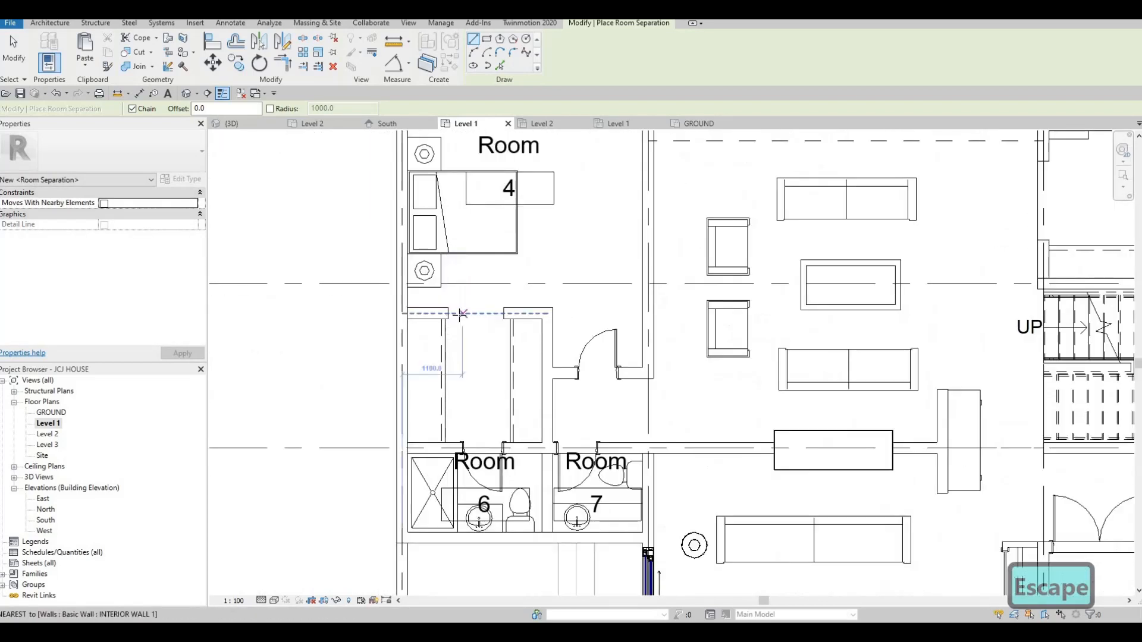
left_click(433, 313)
scroll(588, 297, "down", 5)
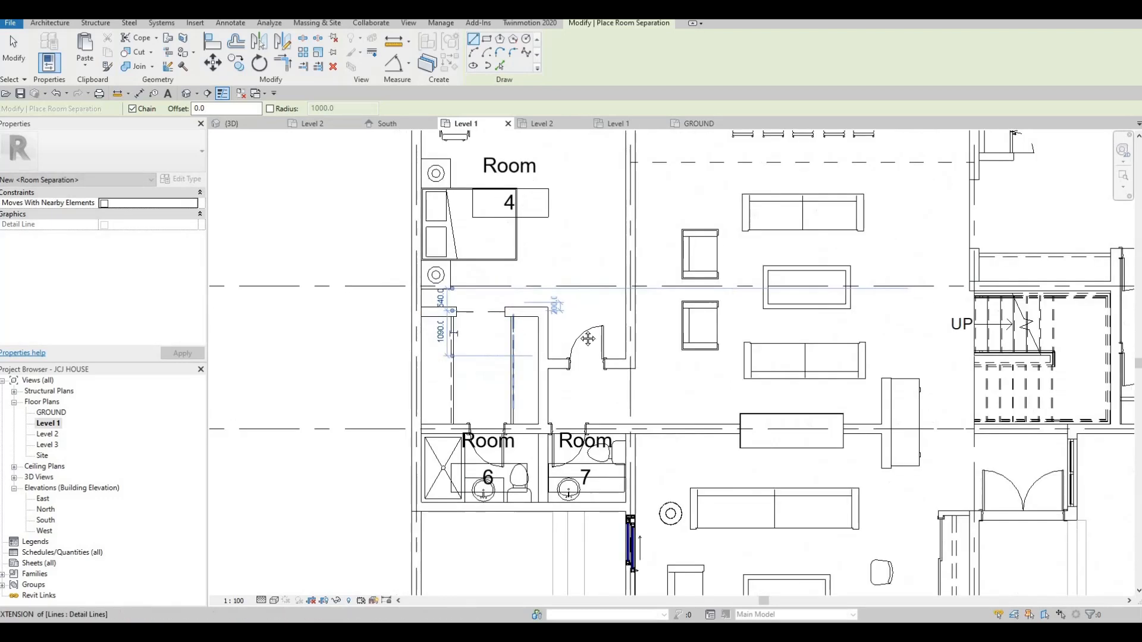
key("Escape")
key("Escape")
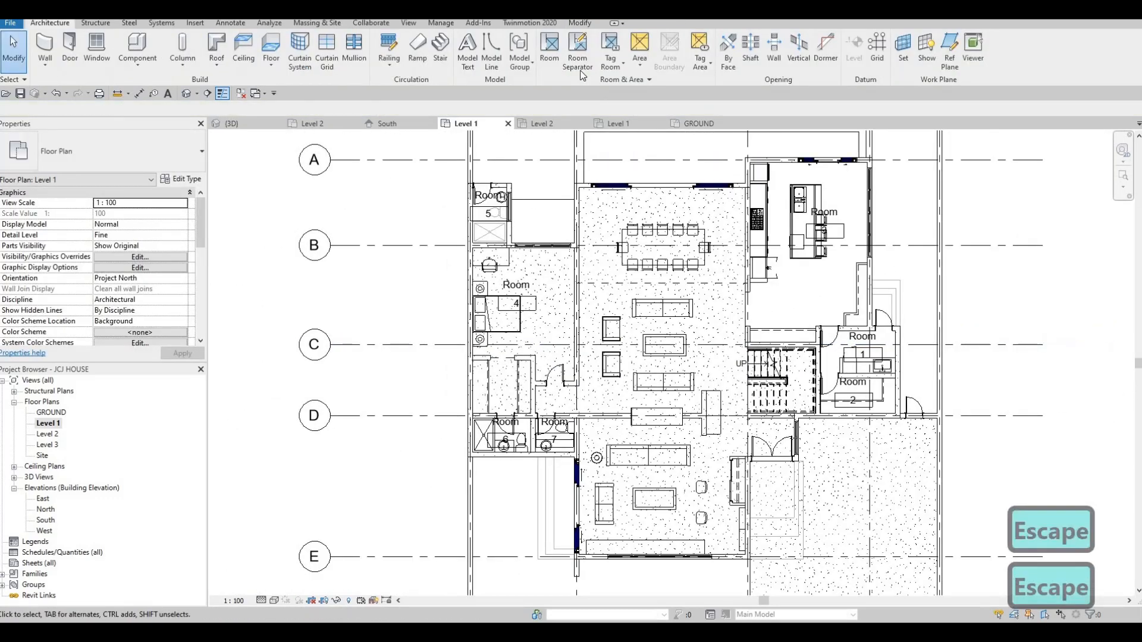
Place tagged rooms in the dining area and in the living area beside the stairs.
key("r")
key("m")
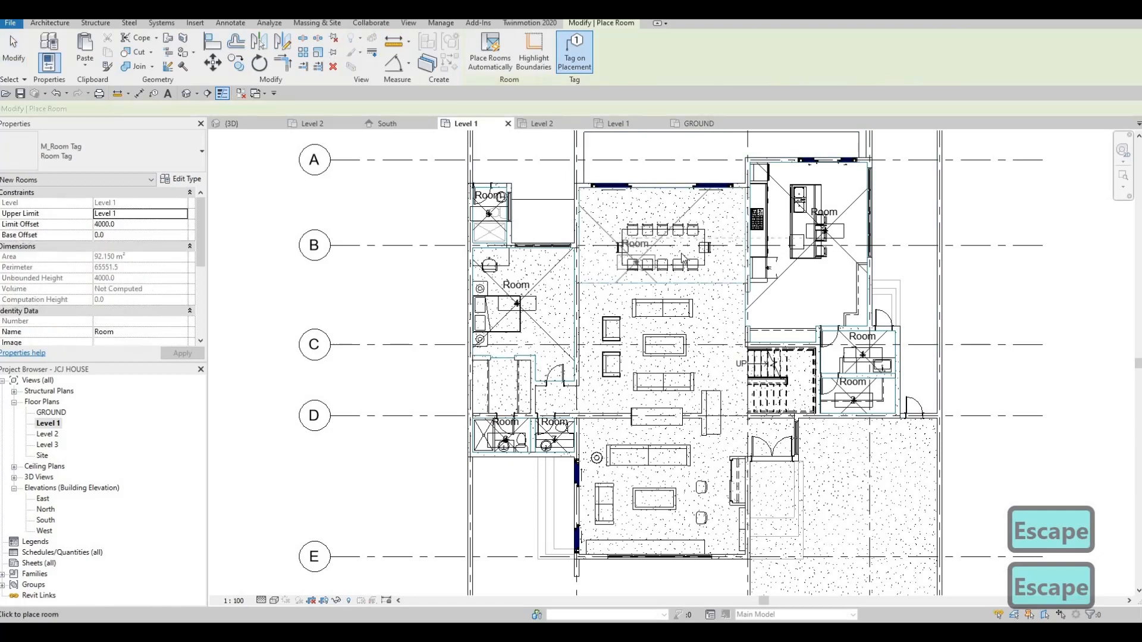
scroll(678, 250, "up", 2)
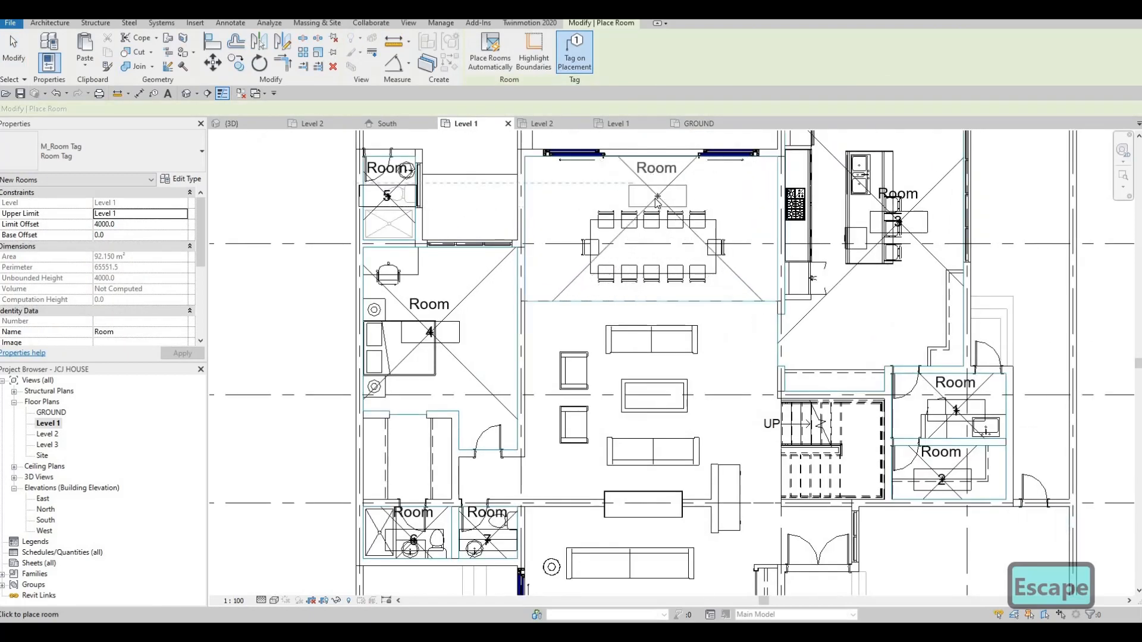
left_click(655, 196)
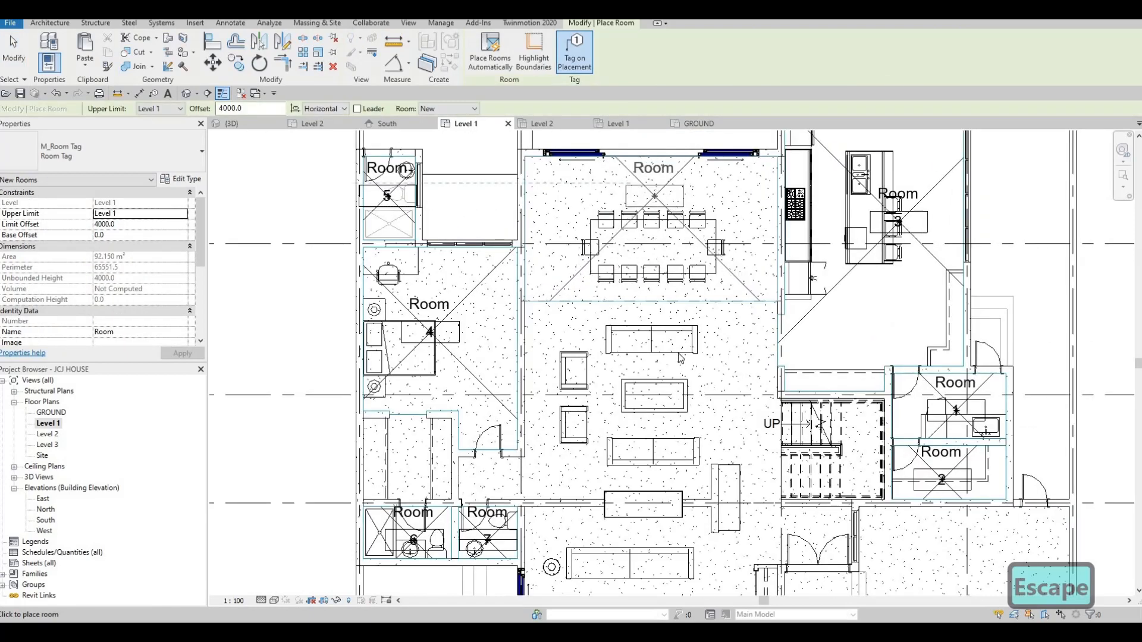
left_click(718, 410)
key("Escape")
key("Escape")
key("Escape")
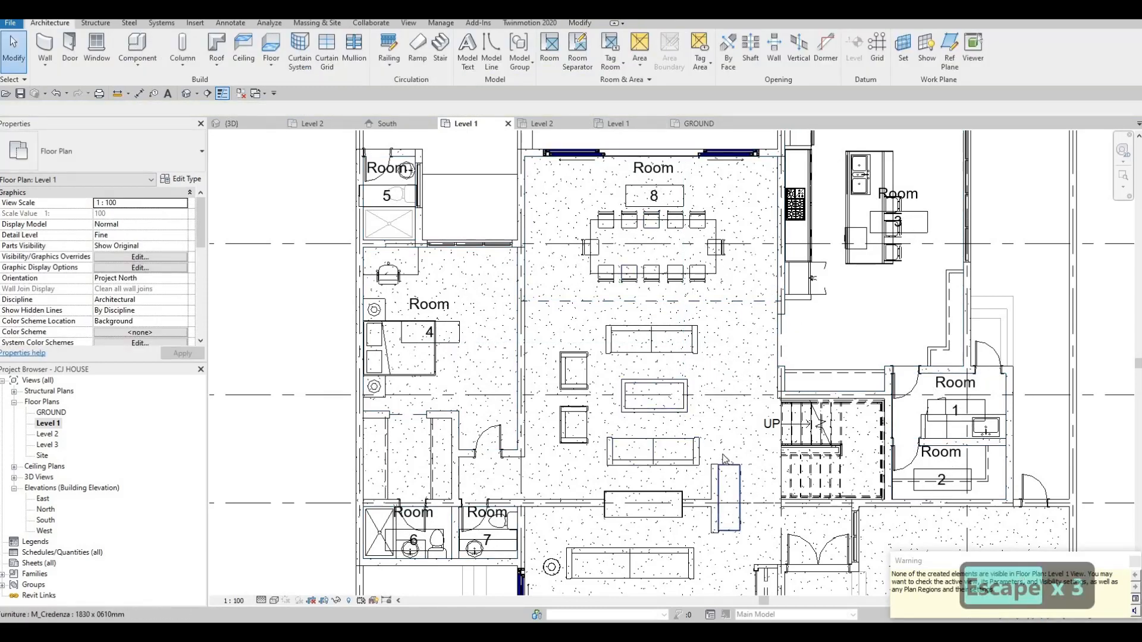
Adjust the end of the room separation line on grid D to meet the credenza and interior wall.
scroll(737, 518, "up", 3)
left_click(692, 472)
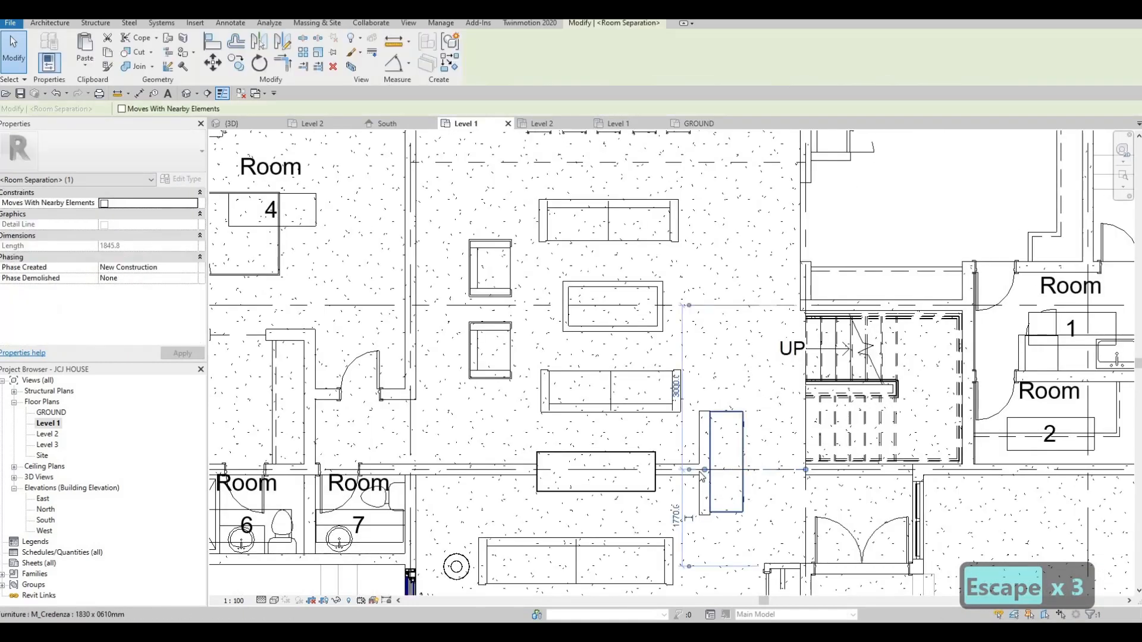
scroll(719, 471, "up", 2)
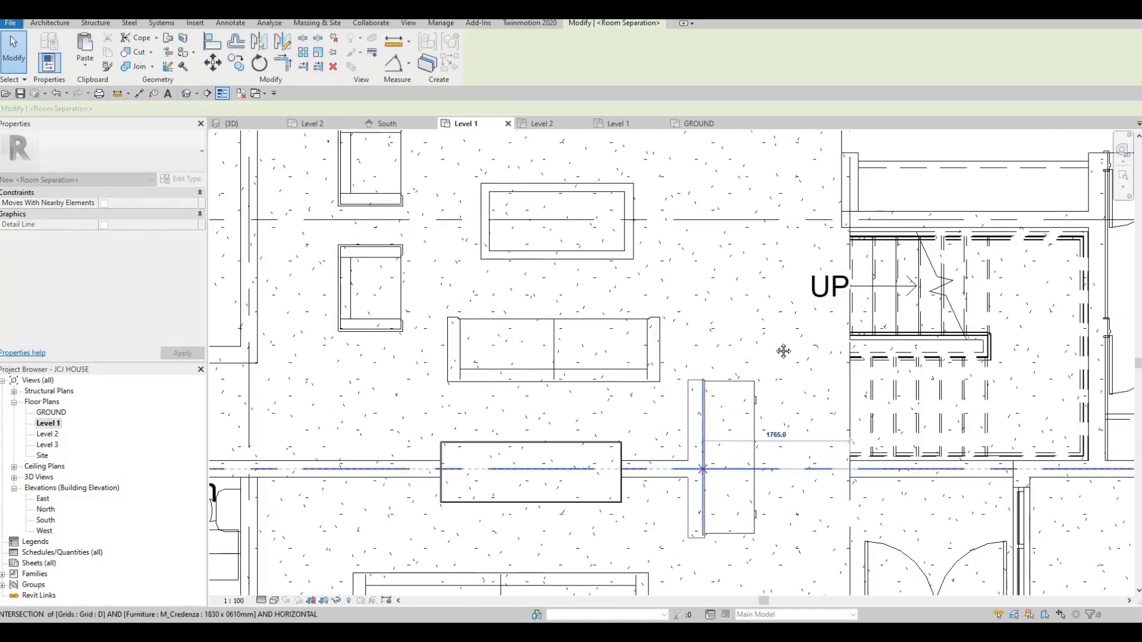
scroll(767, 339, "down", 2)
key("Escape")
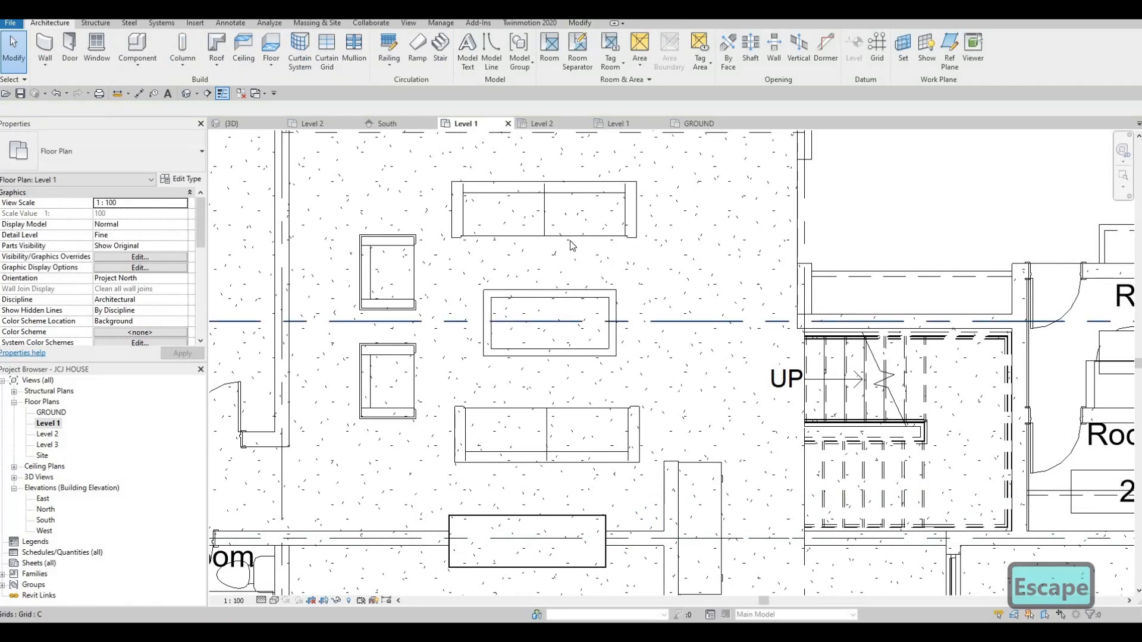
left_click(663, 321)
key("Escape")
scroll(730, 285, "down", 3)
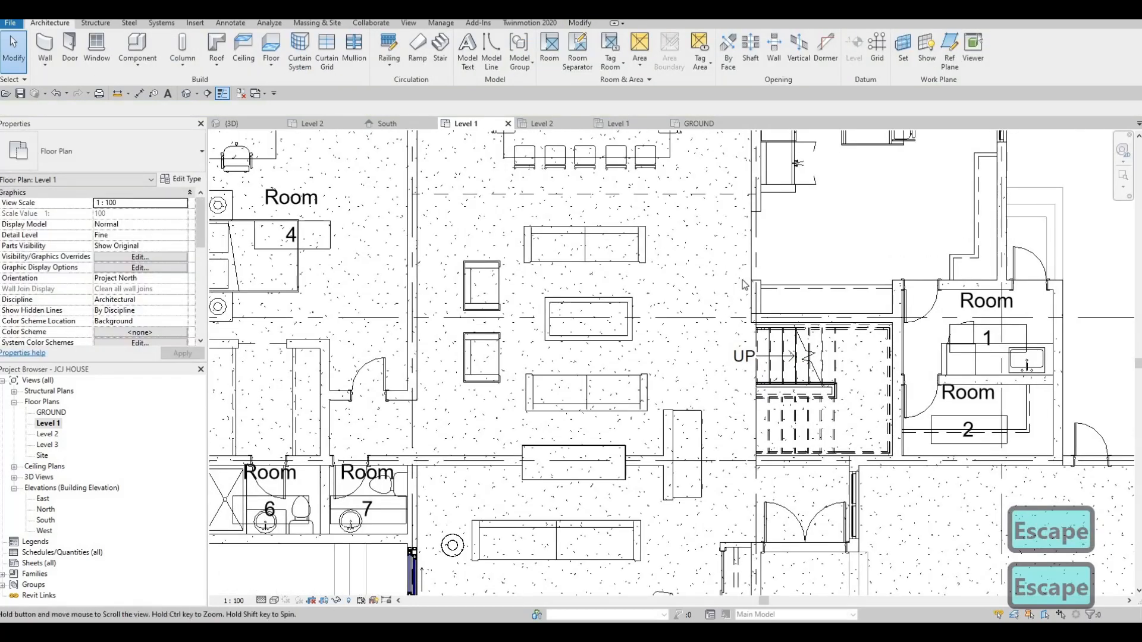
scroll(566, 358, "down", 3)
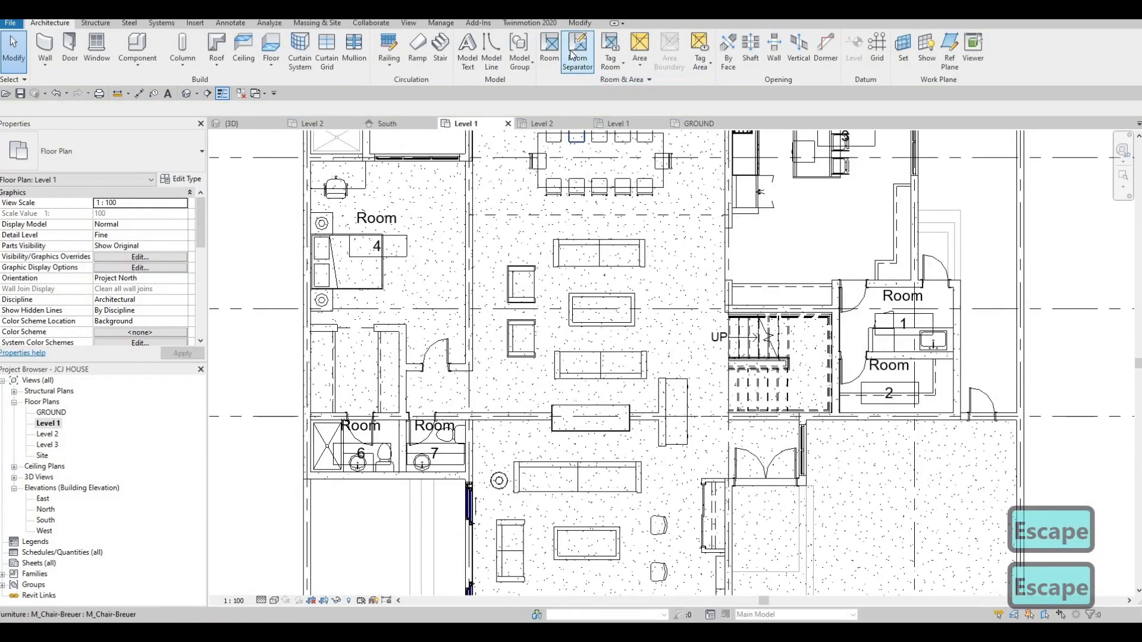
left_click(572, 56)
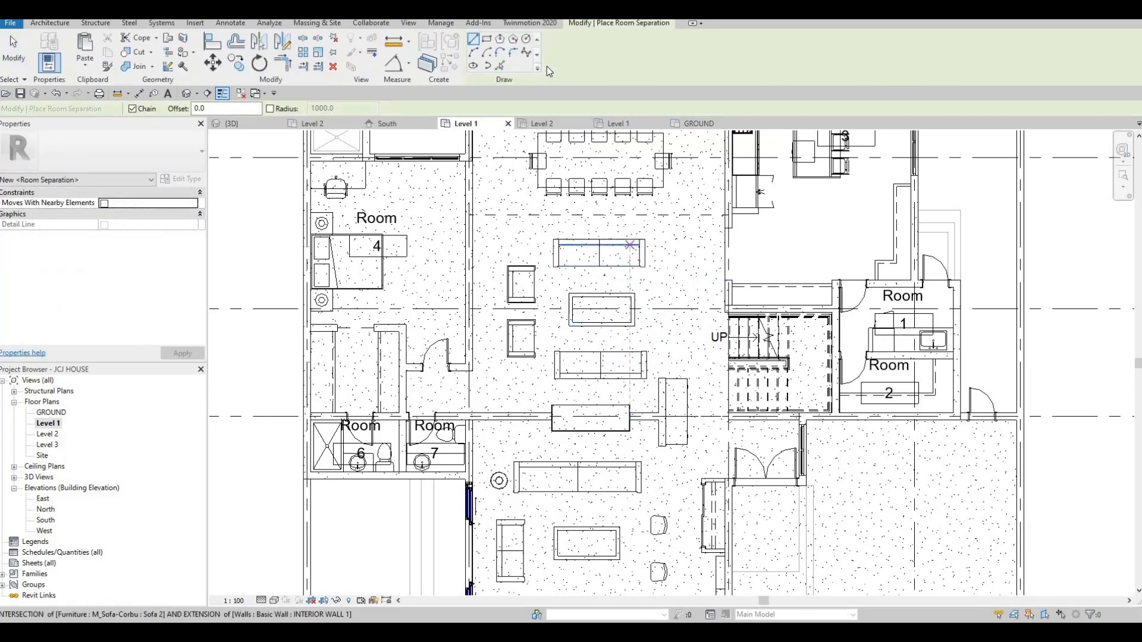
key("Escape")
key("r")
key("m")
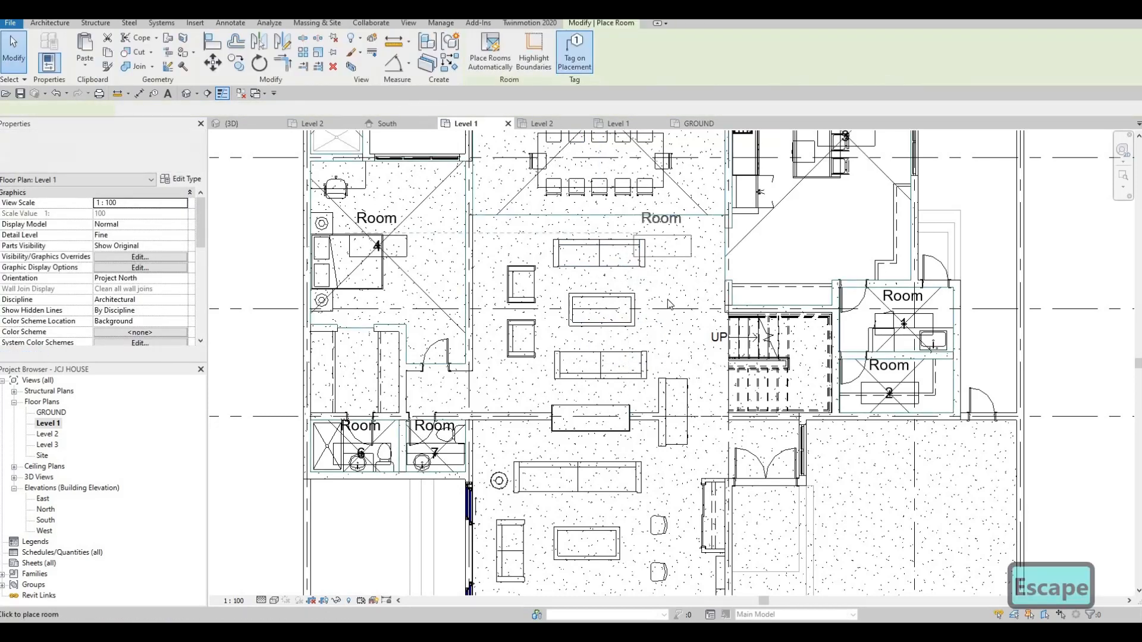
scroll(729, 372, "down", 2)
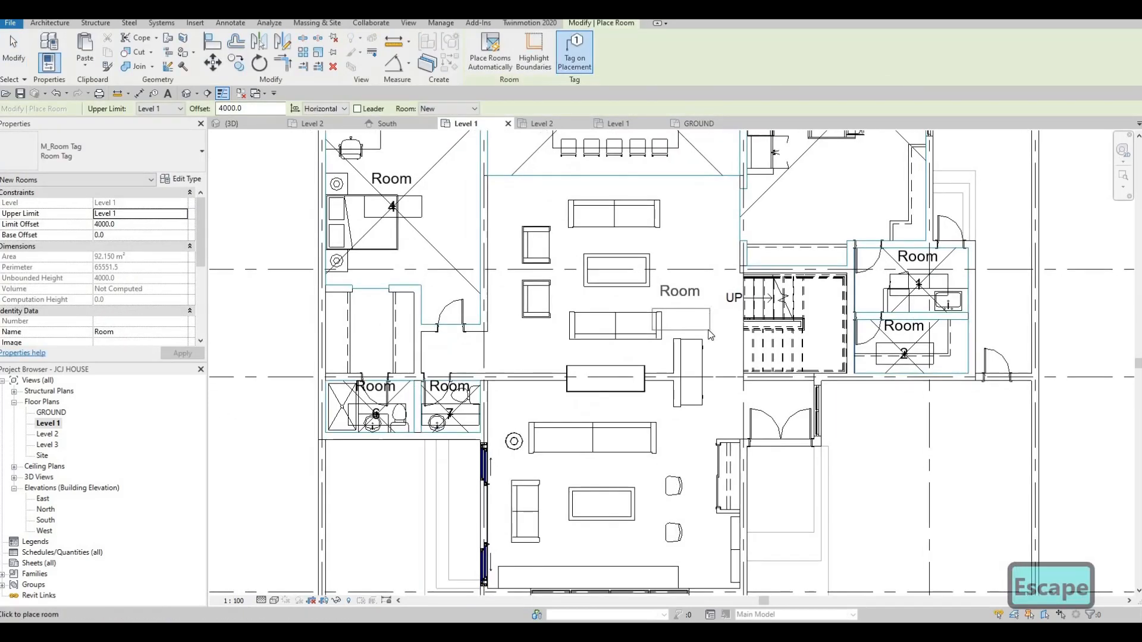
key("Escape")
Delete the room separation line on grid D between the credenza and the staircase.
scroll(729, 371, "up", 2)
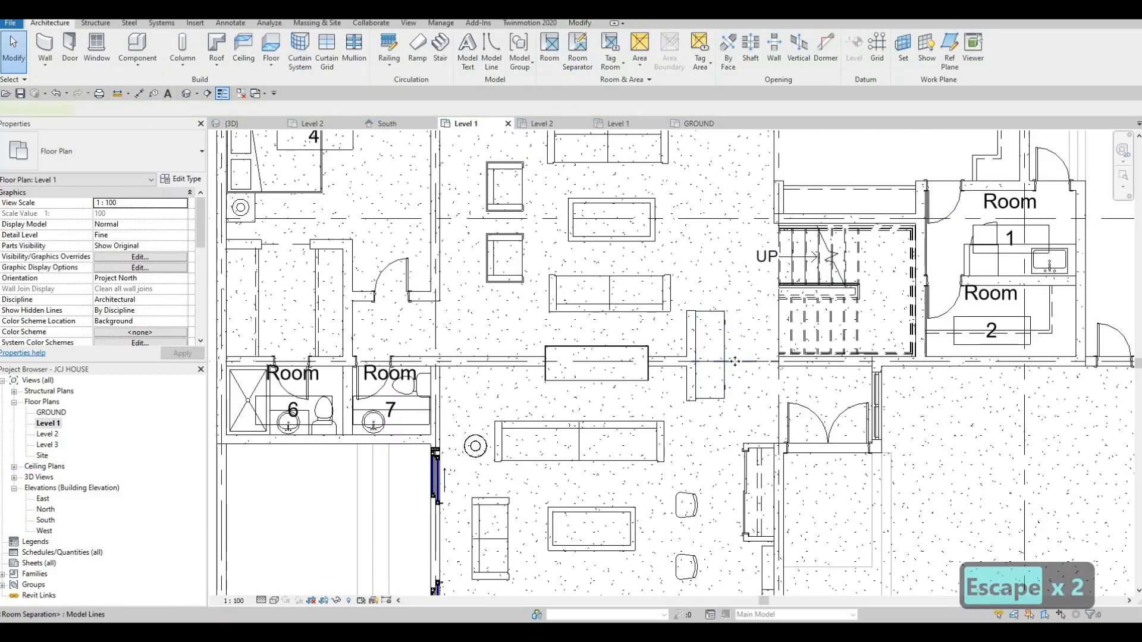
left_click(735, 361)
key("Delete")
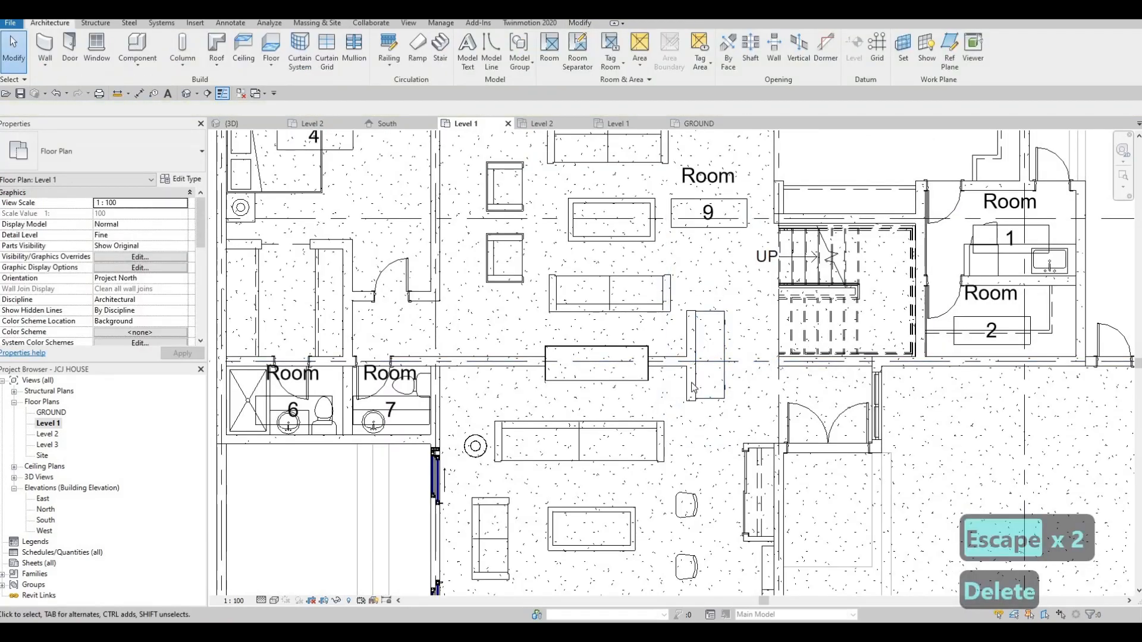
middle_click_drag(693, 415, 691, 394)
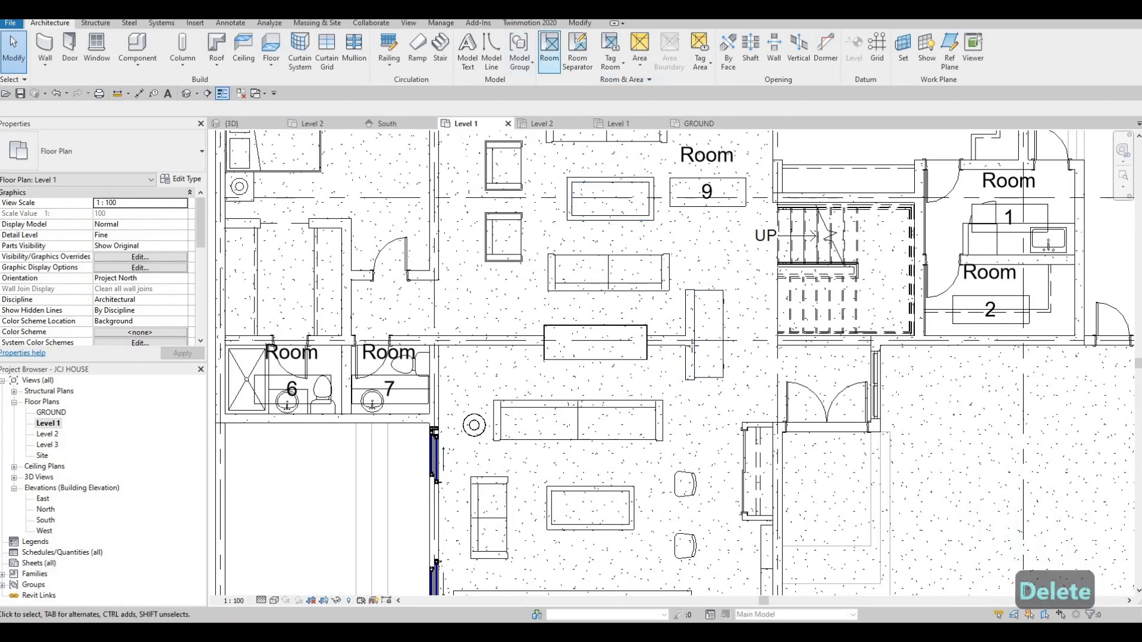
Draw an L-shaped room separation line from the interior wall end beside the credenza to the cabinet wall near the entrance doors.
left_click(576, 51)
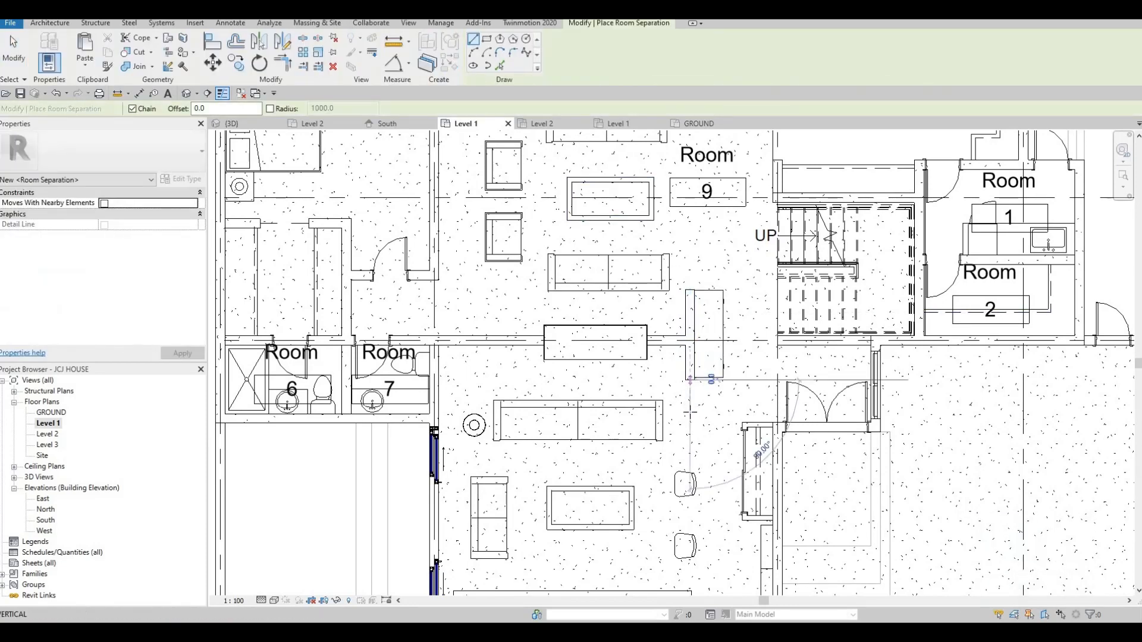
left_click(690, 378)
left_click(690, 425)
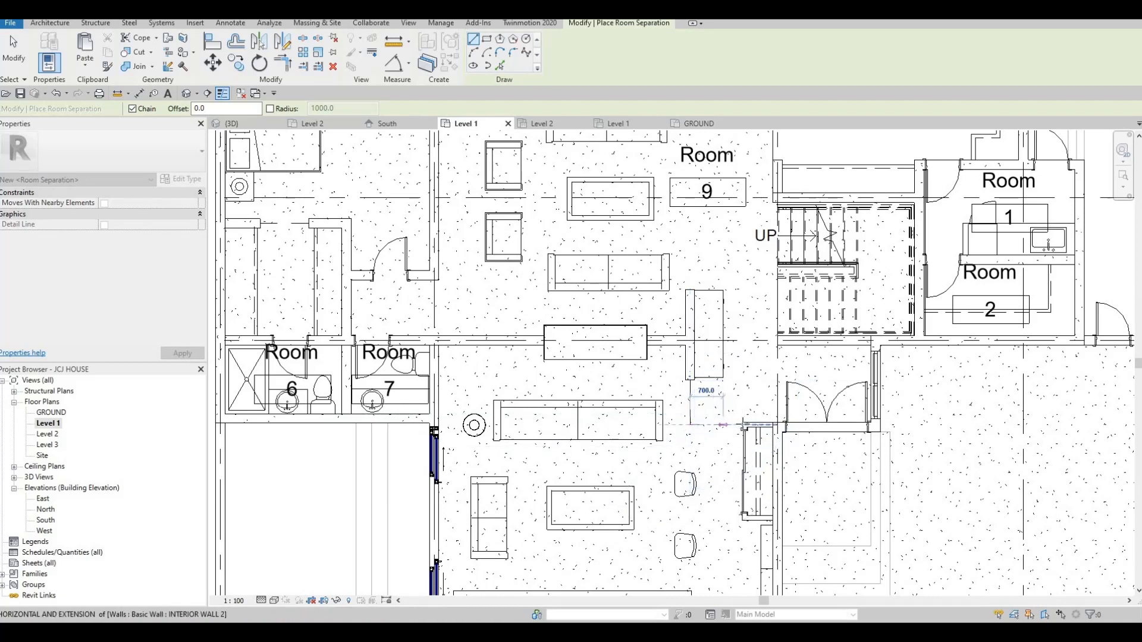
key("Escape")
key("Escape")
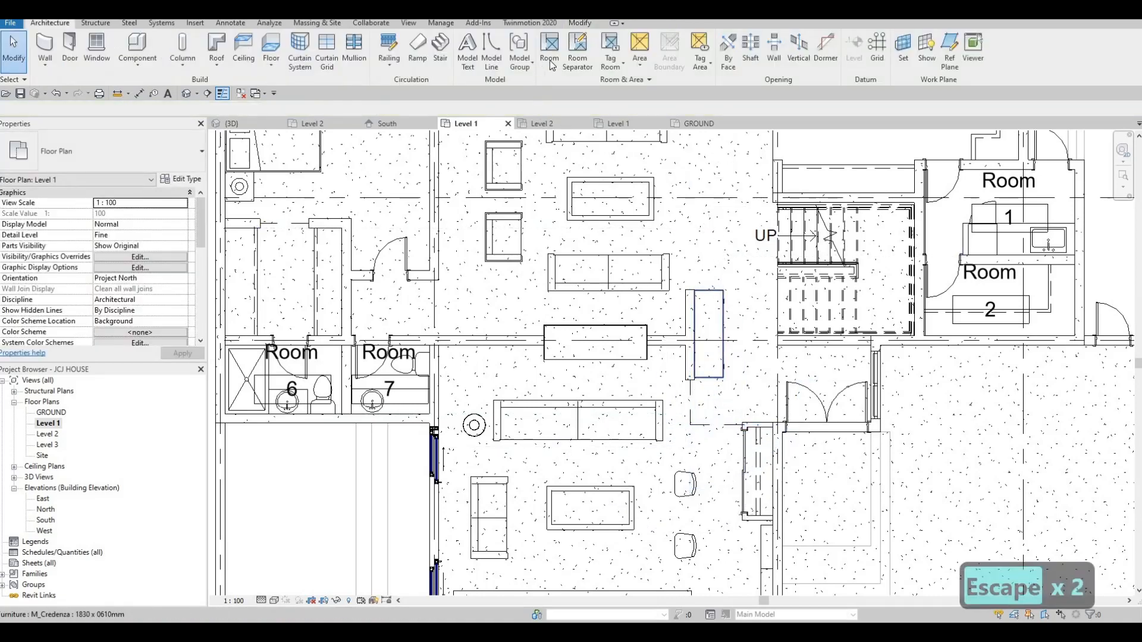
Draw a room separation line along grid D from the exterior wall end at the stairs to the interior wall behind the credenza.
left_click(577, 50)
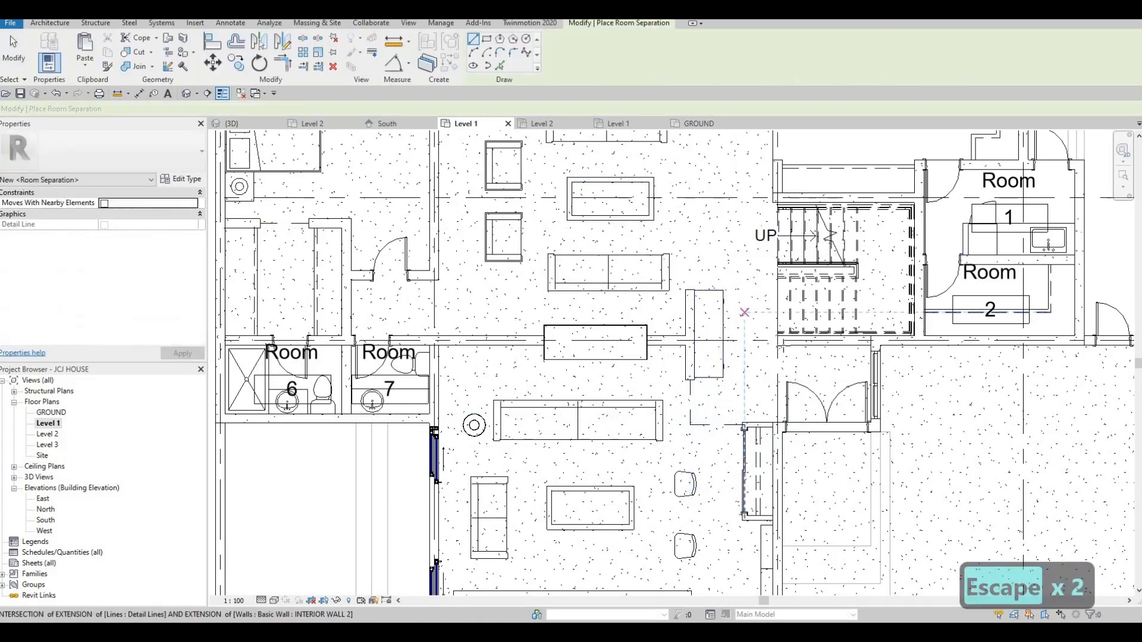
scroll(748, 316, "up", 1)
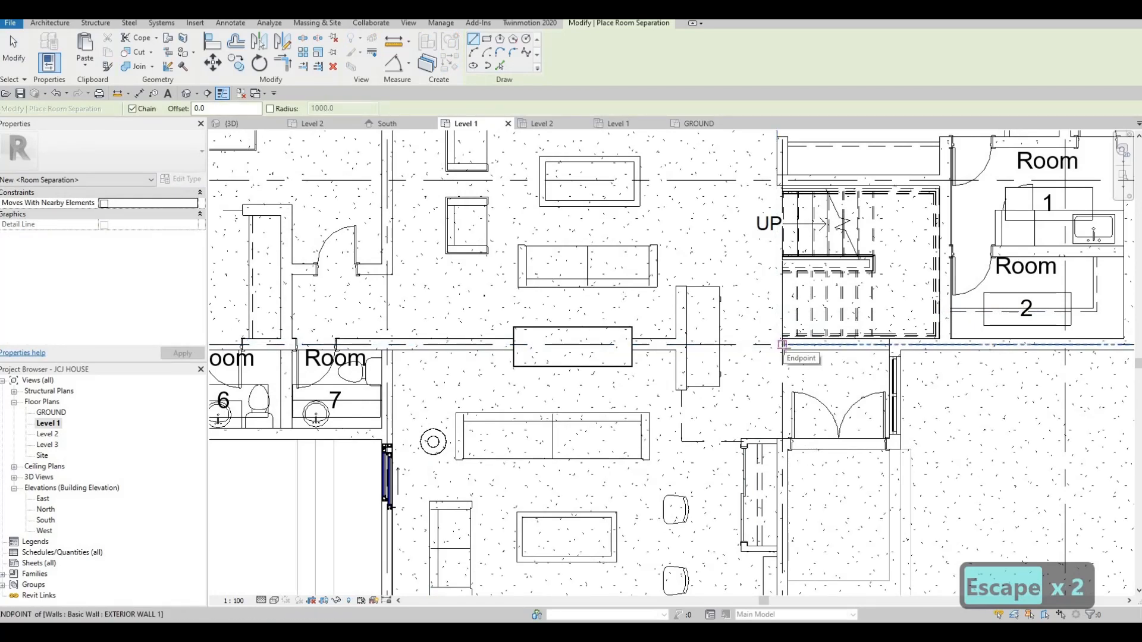
left_click(782, 344)
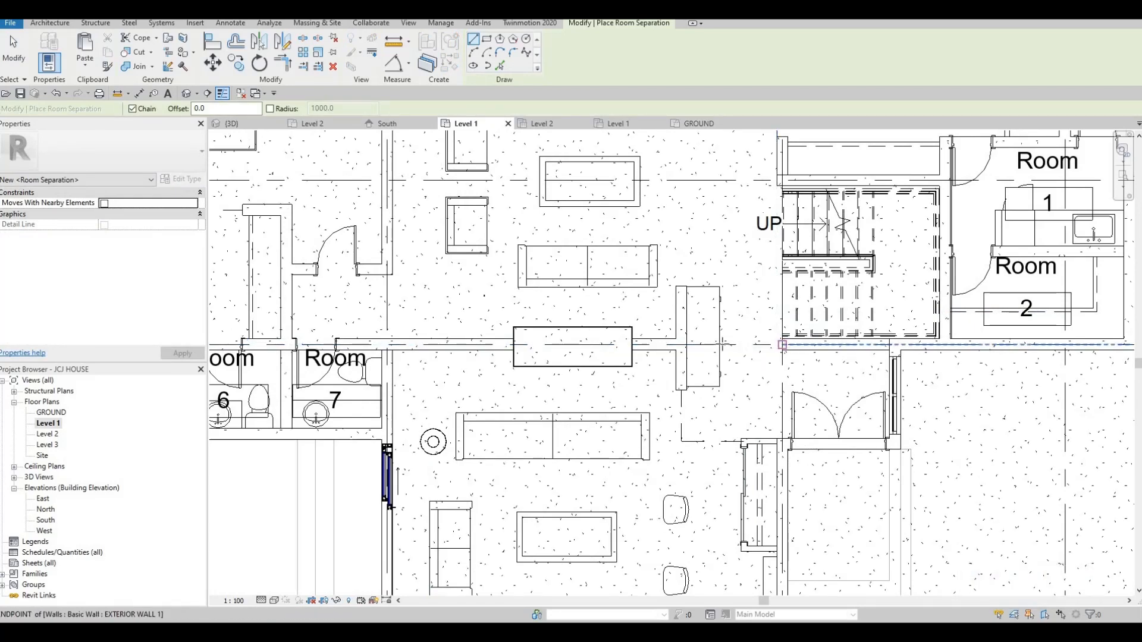
left_click(677, 342)
key("Escape")
key("Escape")
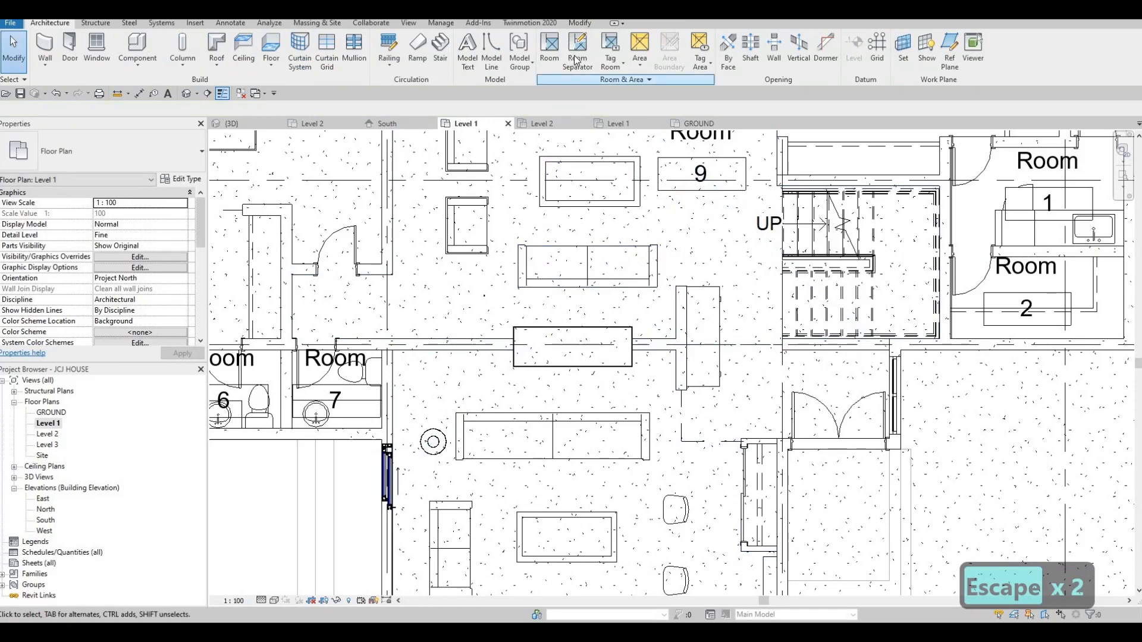
left_click(576, 55)
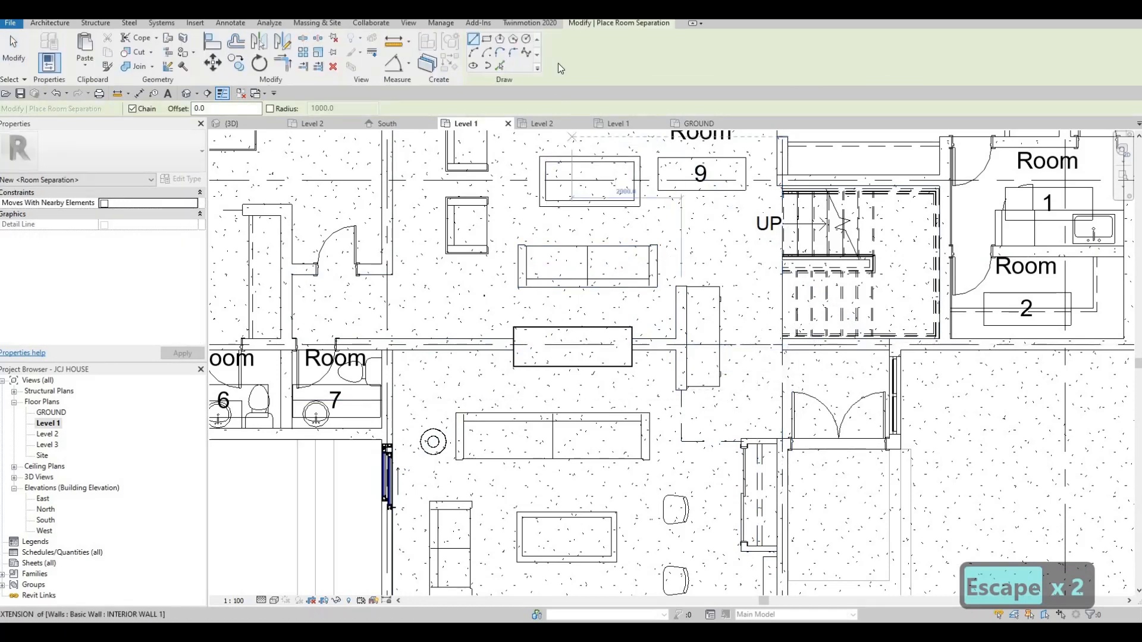
key("Escape")
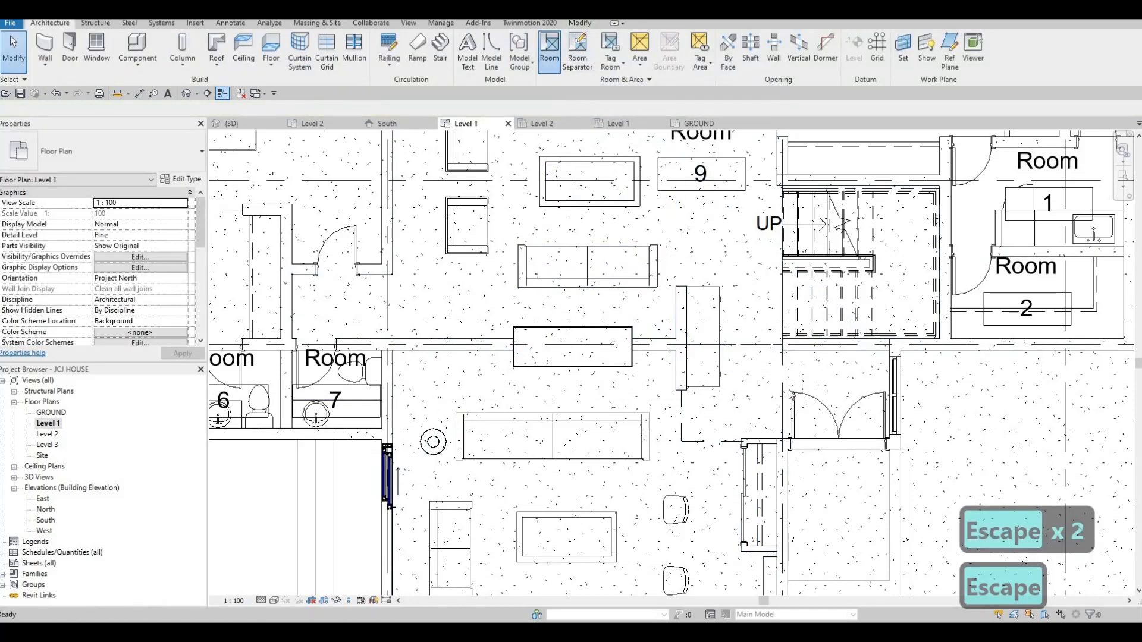
Place a tagged room in the entrance area and try to place another in the lower living area.
left_click(813, 413)
middle_click_drag(676, 480, 742, 333)
left_click(640, 455)
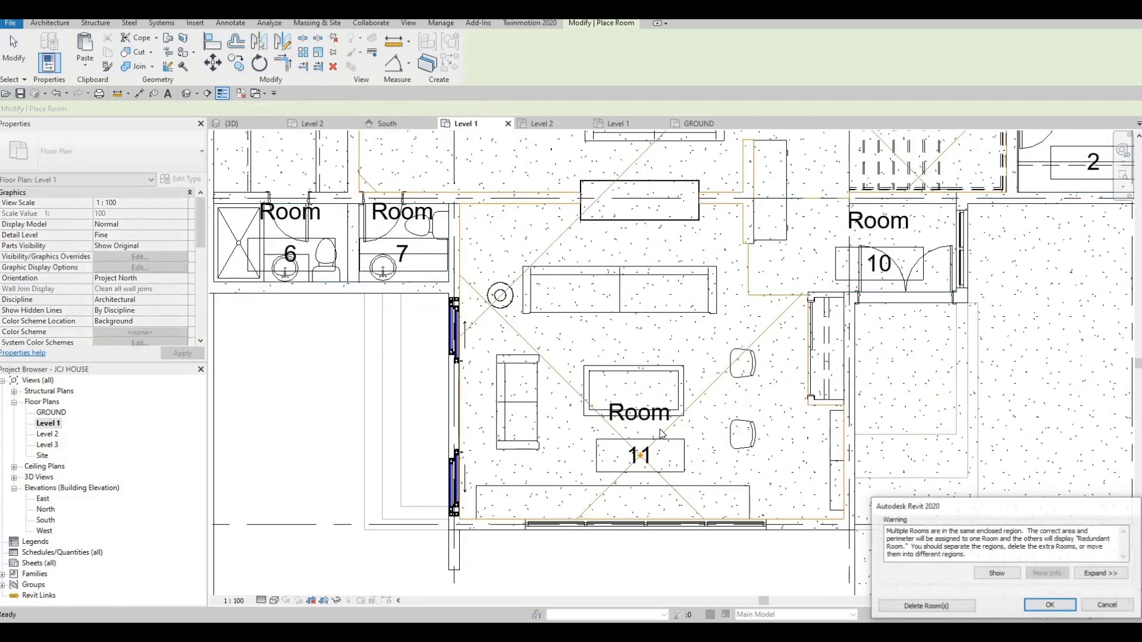
scroll(662, 433, "down", 2)
scroll(707, 397, "up", 2)
key("Escape")
key("Escape")
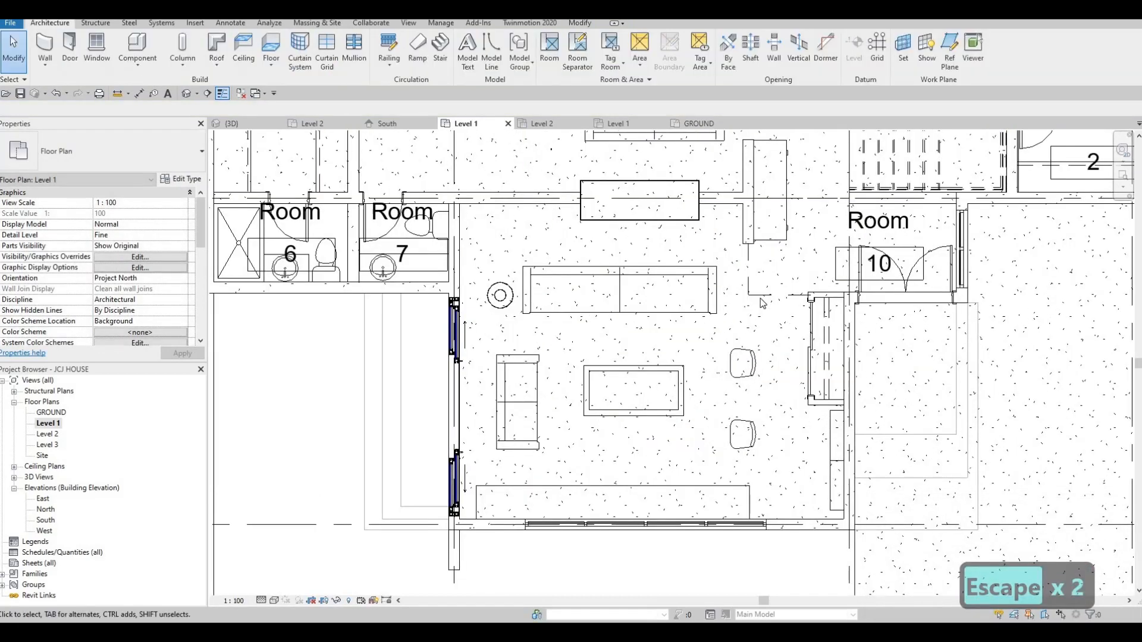
Extend the horizontal room separation line near the entrance along the cabinet wall to the exterior wall face.
left_click(810, 296)
scroll(810, 296, "up", 1)
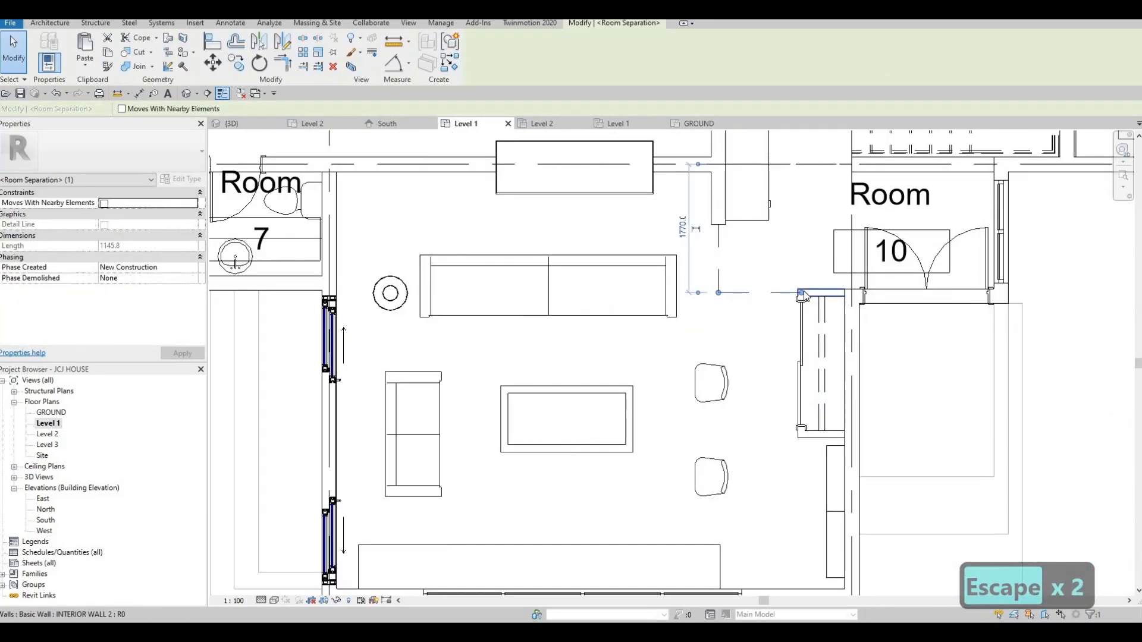
left_click_drag(839, 292, 845, 292)
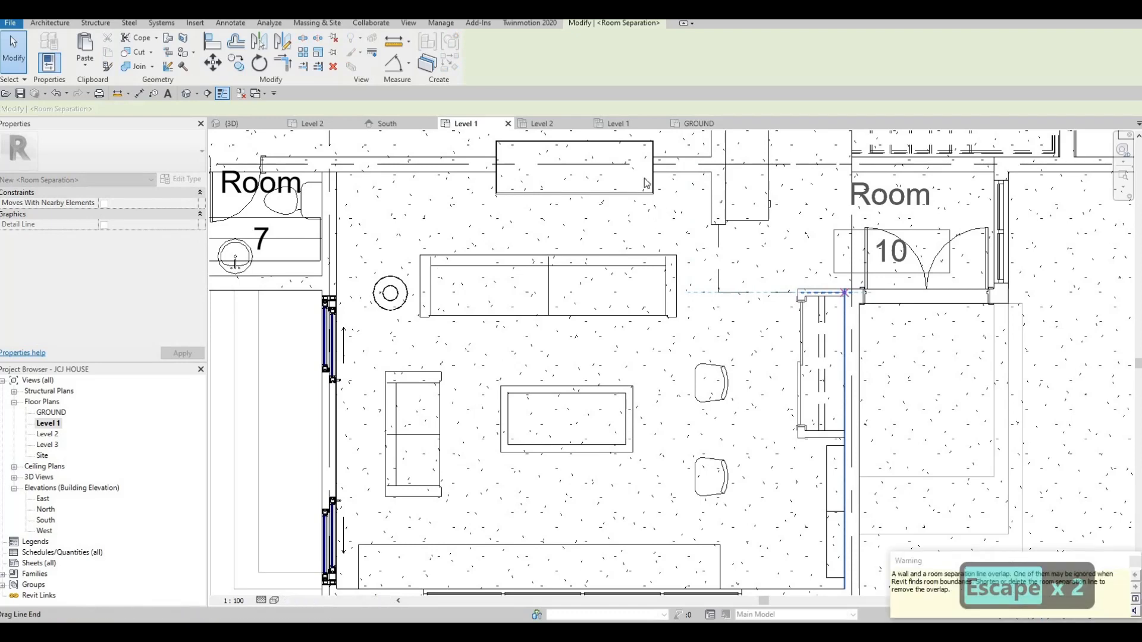
key("Escape")
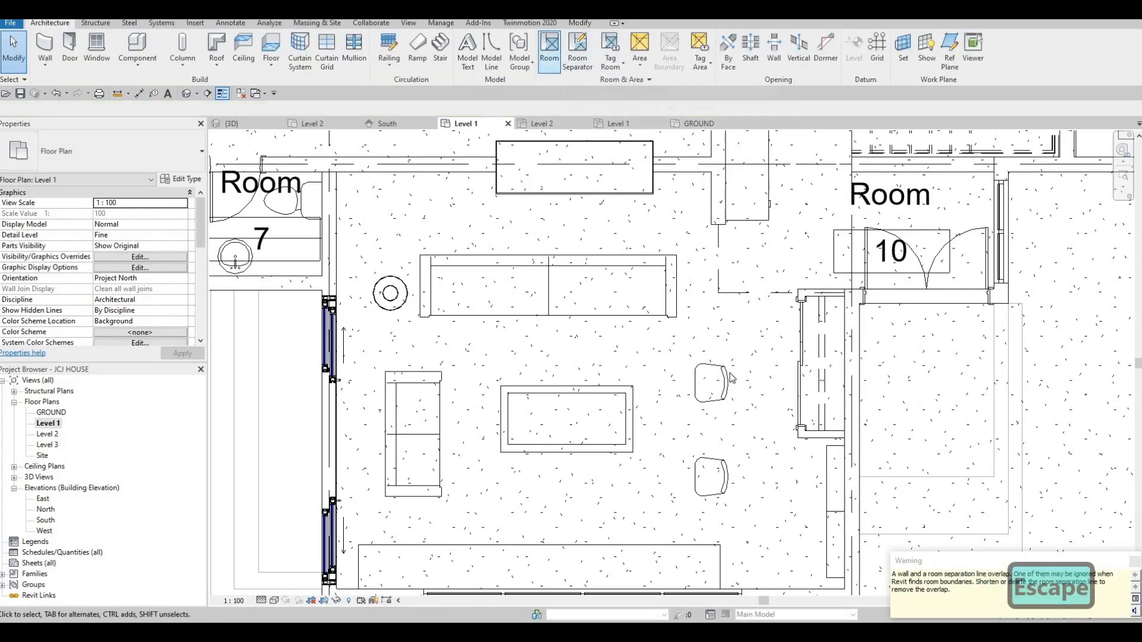
Try to place a tagged room in the living area below grid D.
key("r")
key("m")
scroll(612, 438, "down", 3)
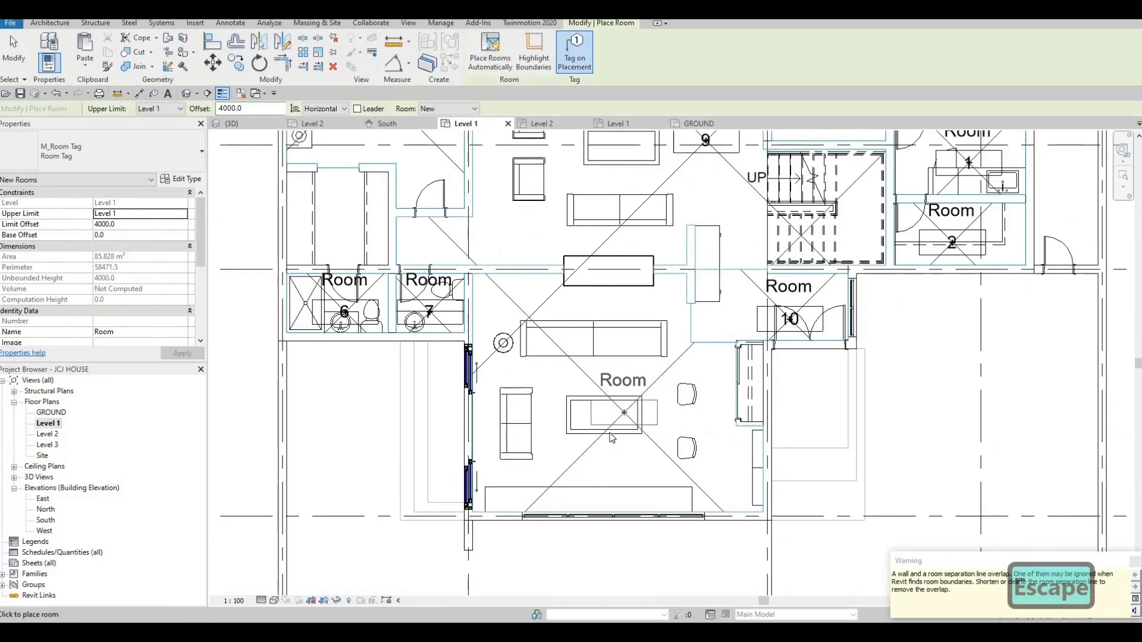
left_click(671, 410)
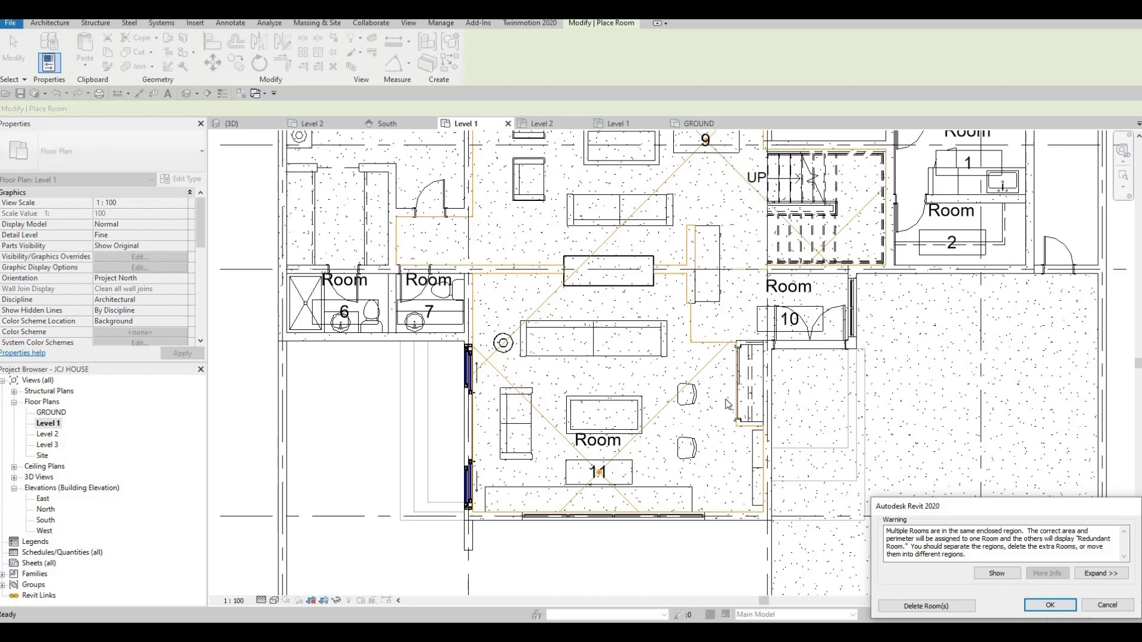
scroll(728, 404, "up", 3)
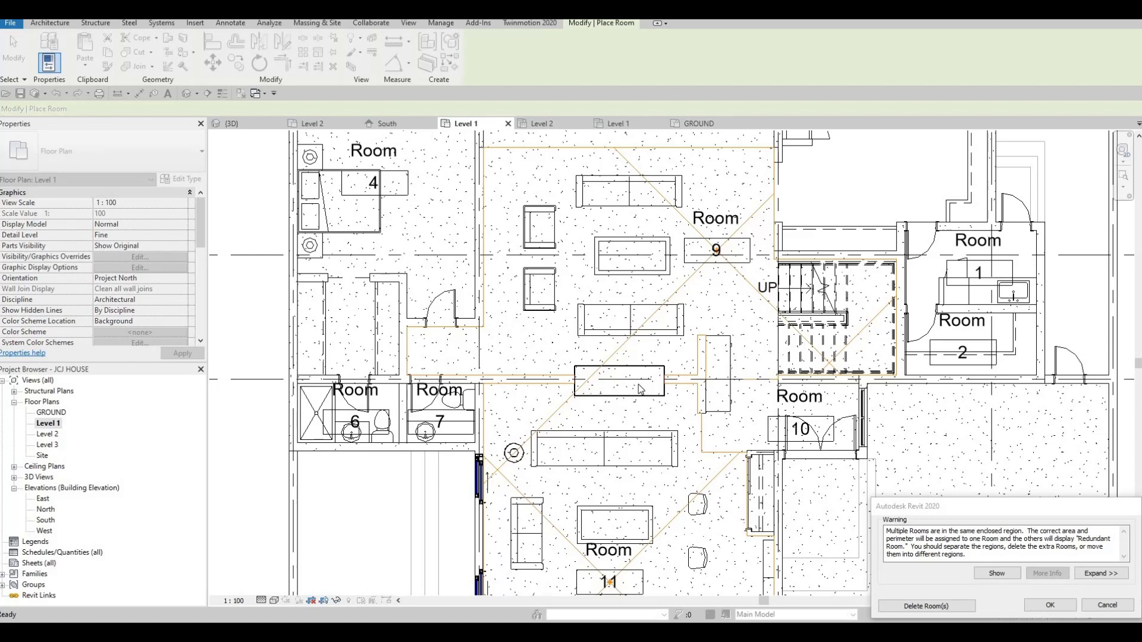
key("Escape")
key("Escape")
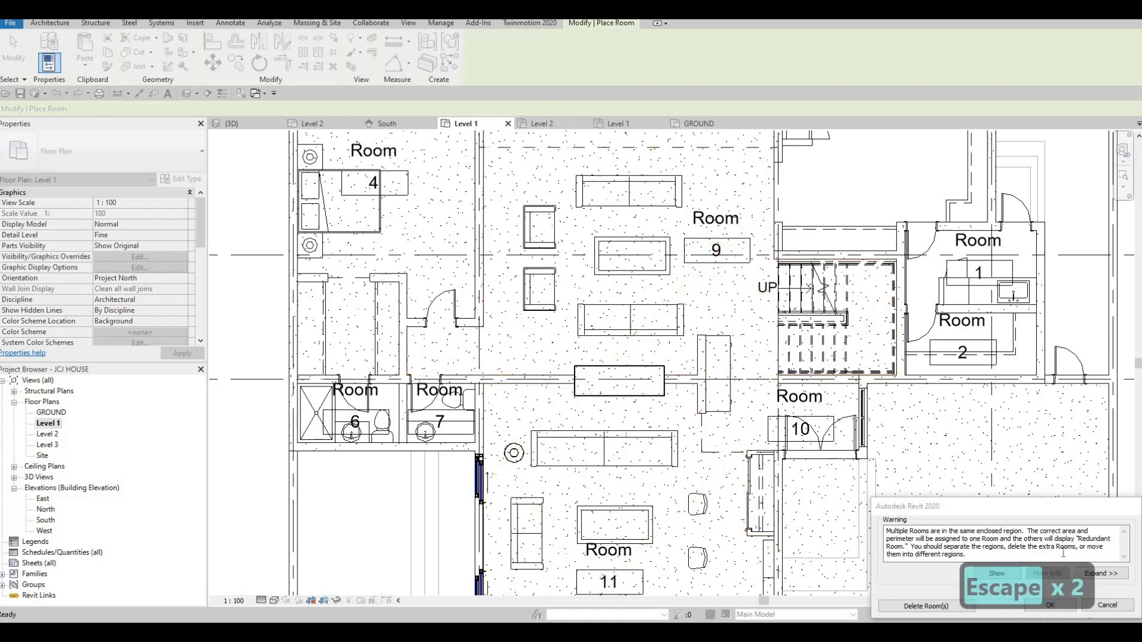
key("Escape")
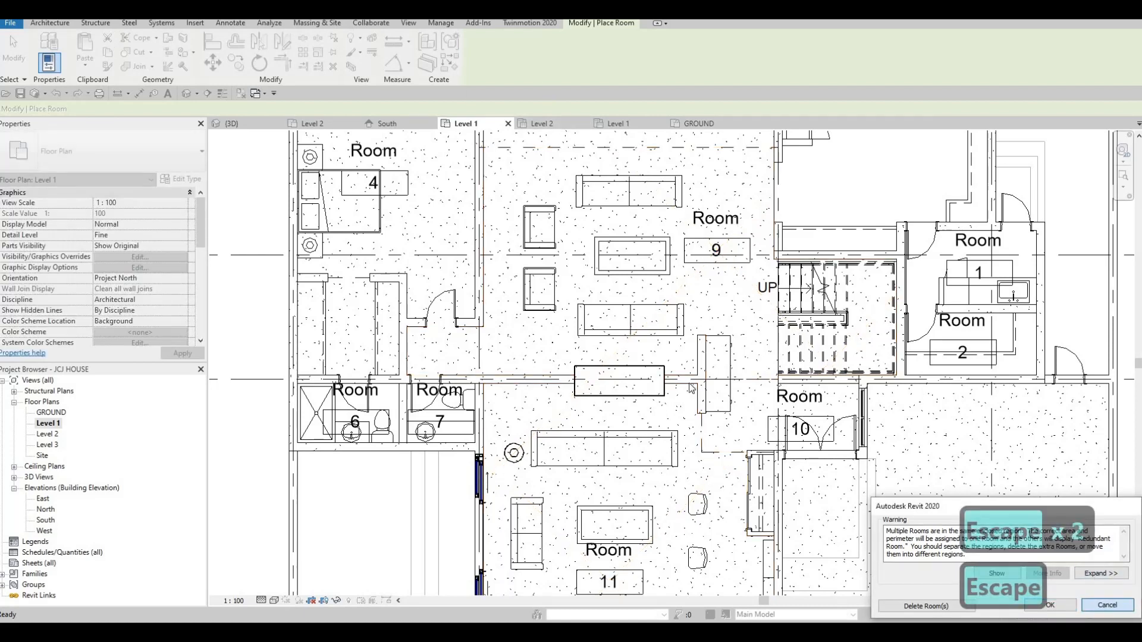
Draw a room separation line along grid D across the rectangular element between the two interior wall ends.
left_click(58, 25)
left_click(577, 52)
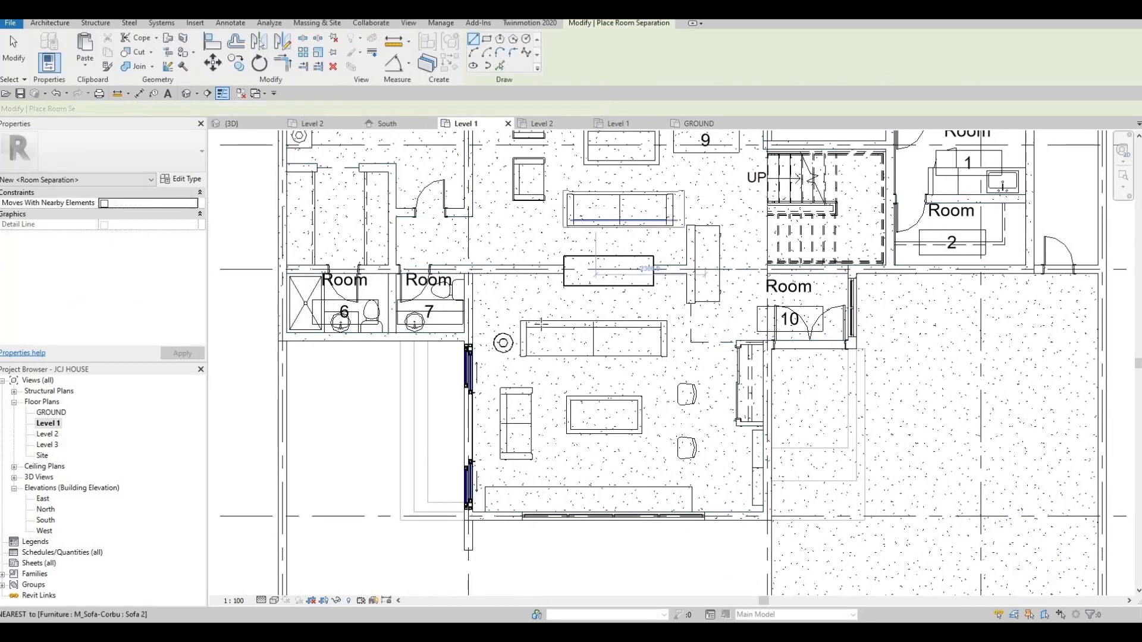
scroll(585, 222, "up", 4)
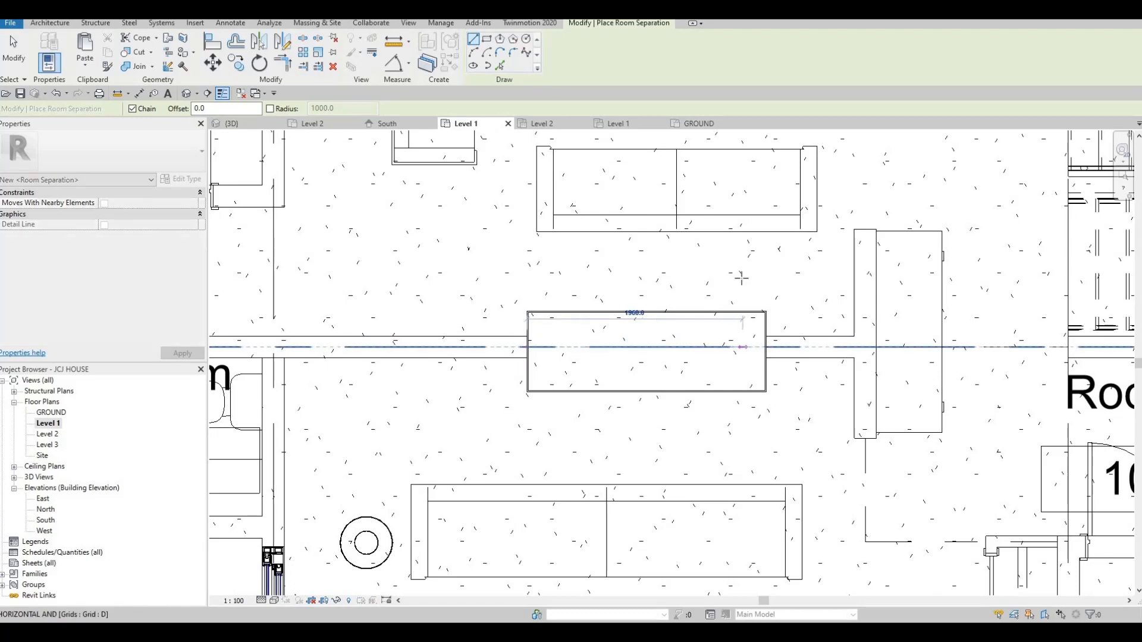
key("Escape")
key("Escape")
Place a tagged room in the lower living area between grid D and the lower window wall.
scroll(744, 279, "down", 5)
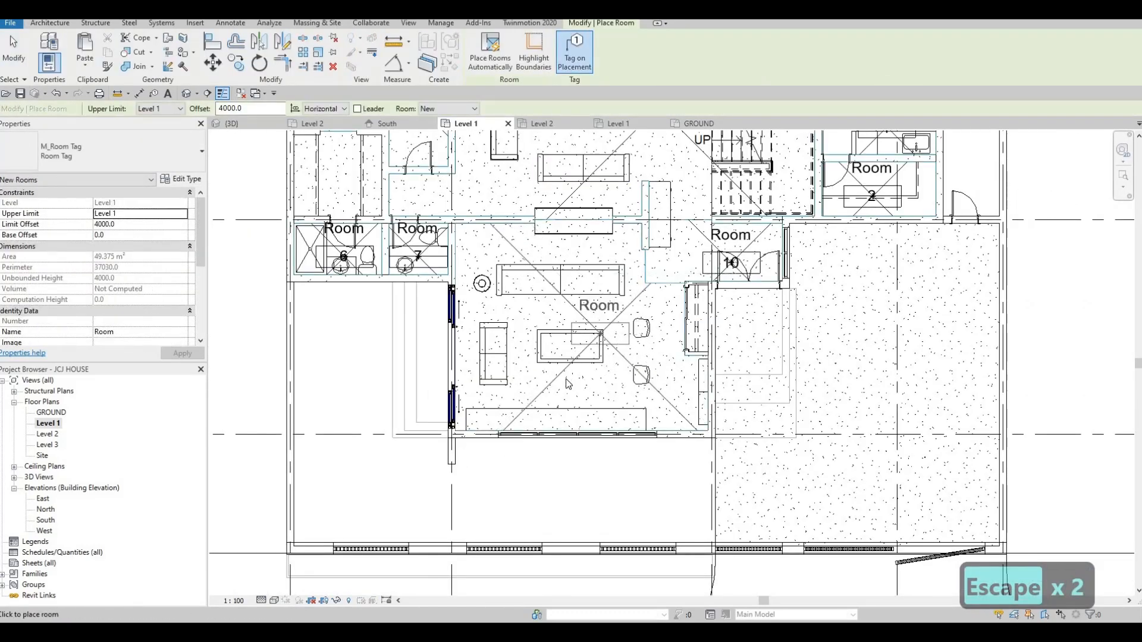
left_click(658, 362)
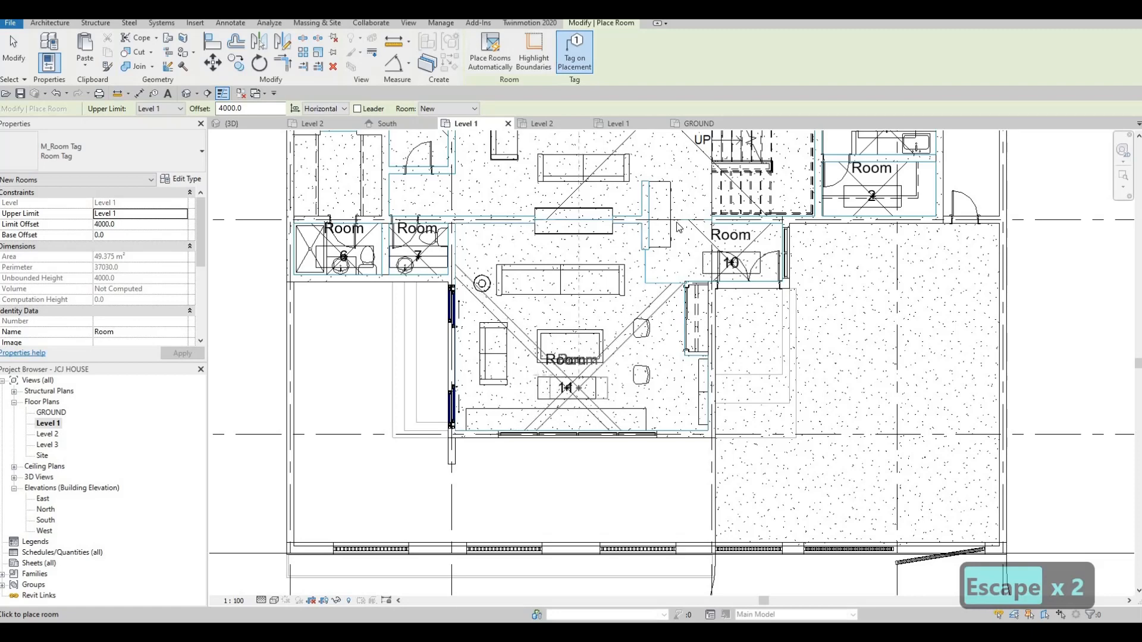
key("Escape")
middle_click_drag(662, 228, 662, 244)
key("Escape")
Move the room tag numbered 3 off the kitchen island into the open floor area below it.
scroll(662, 244, "down", 3)
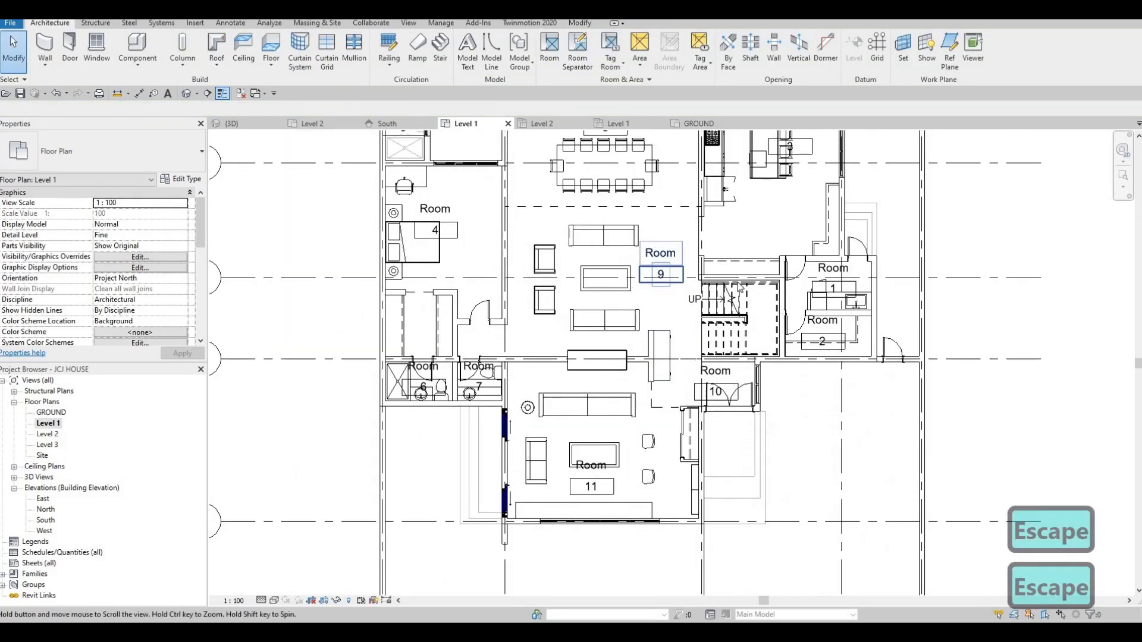
scroll(739, 262, "up", 4)
scroll(740, 261, "up", 2)
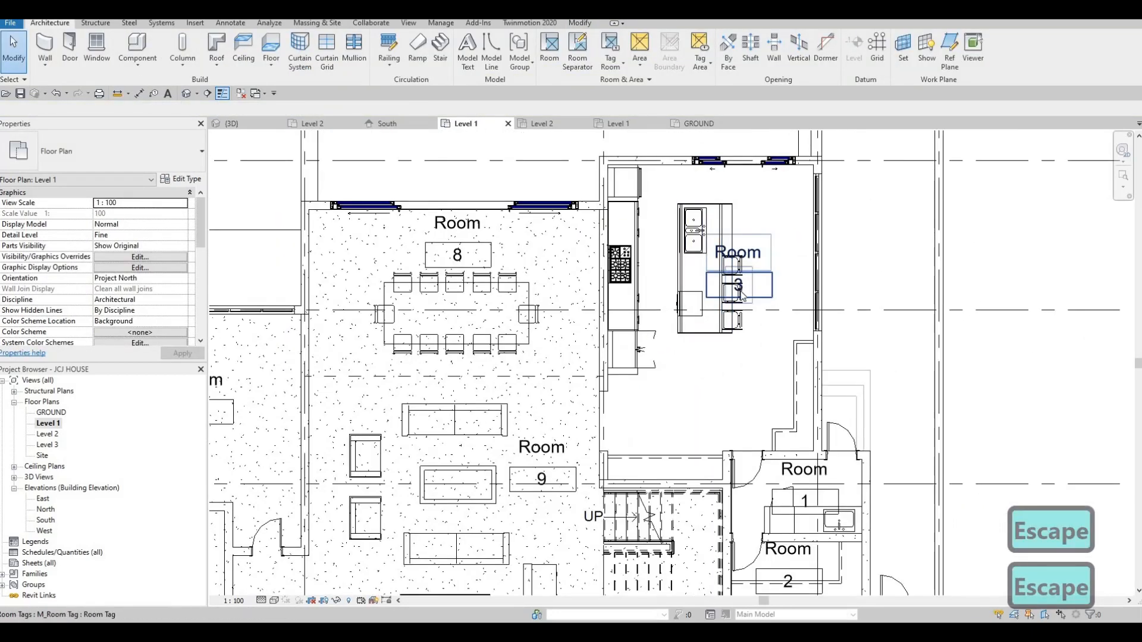
left_click(737, 262)
left_click_drag(729, 415, 723, 381)
key("Escape")
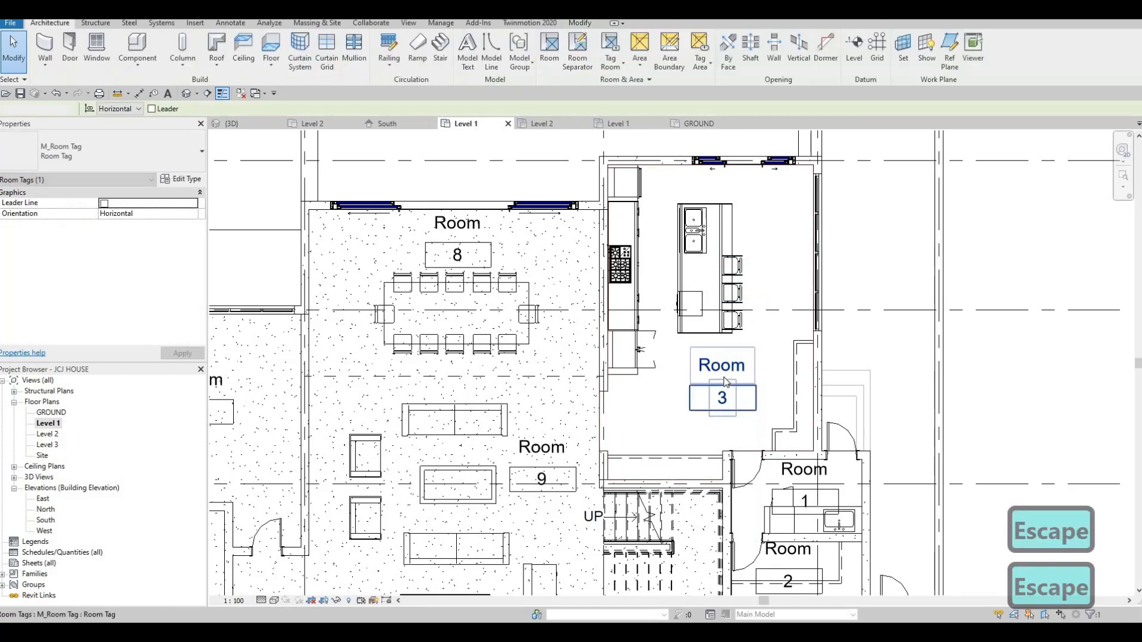
Rename the room containing the kitchen island to KITCHEN through its tag.
left_click(725, 381)
type("k")
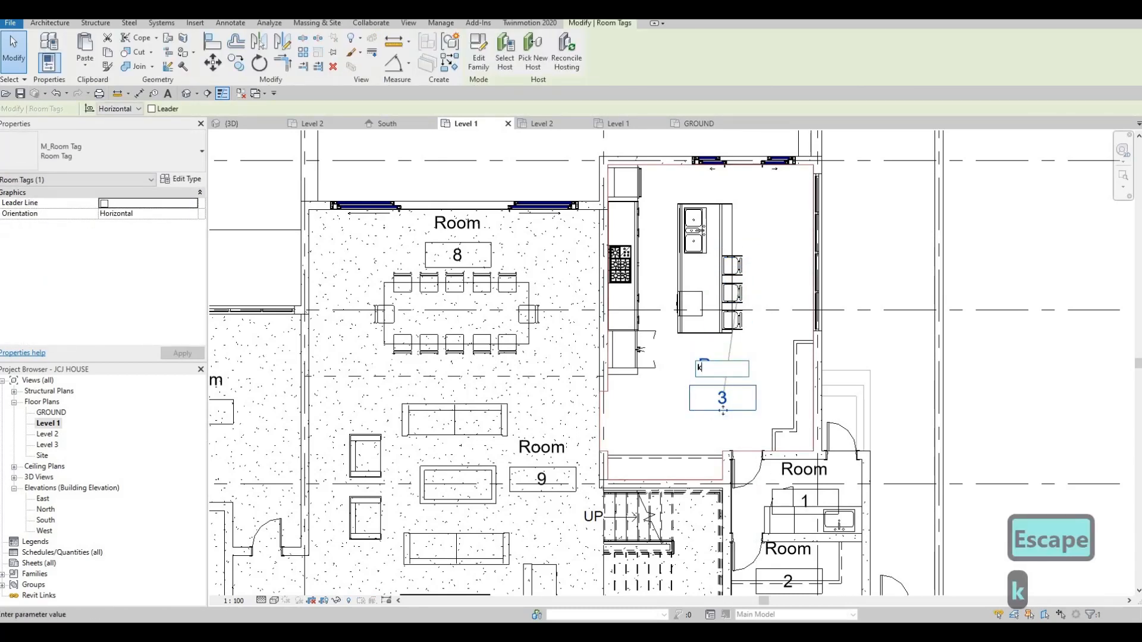
type("itchen")
key("BackSpace")
key("BackSpace")
key("BackSpace")
key("BackSpace")
key("BackSpace")
key("BackSpace")
key("BackSpace")
key("BackSpace")
key("BackSpace")
key("BackSpace")
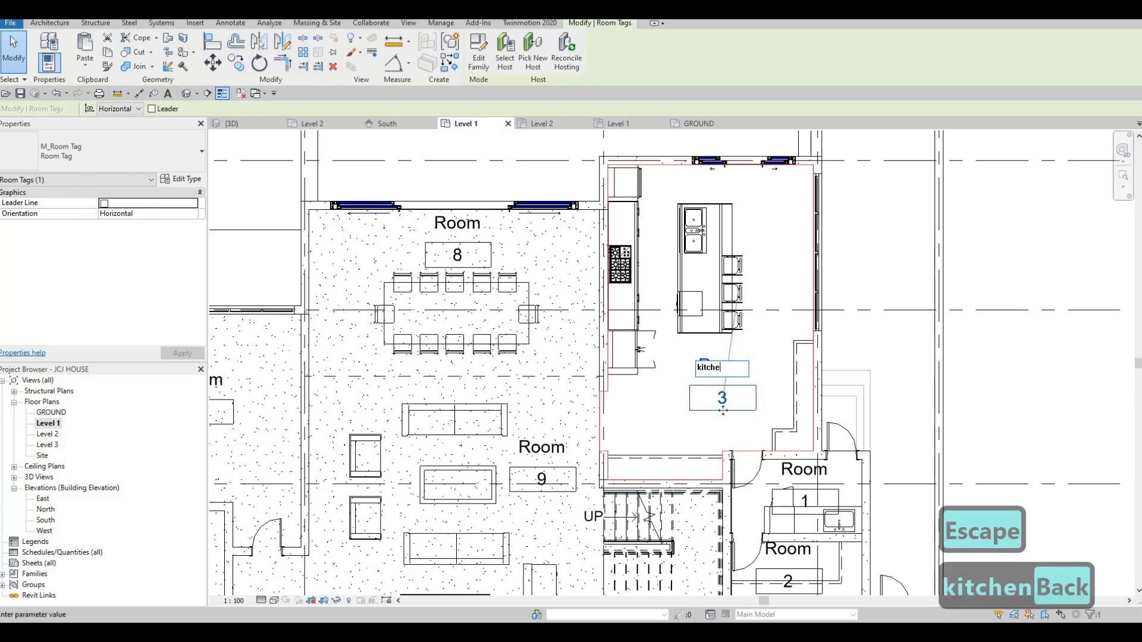
key("Caps_Lock")
type("KITCHEN")
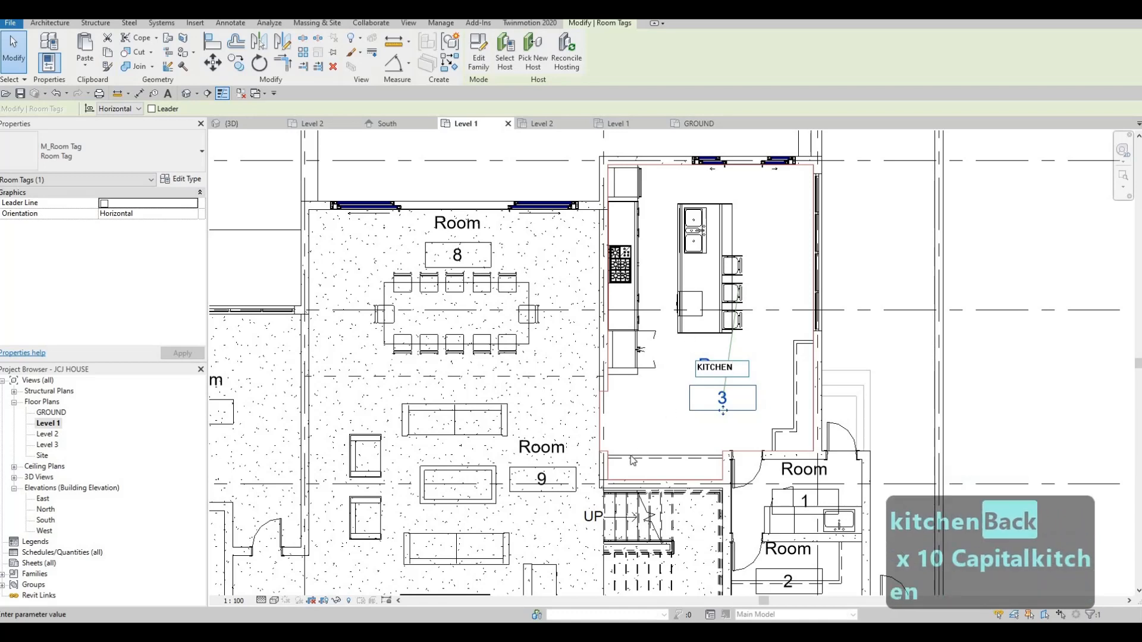
left_click(644, 405)
Rename the entrance room beside the double doors to FOYER through its tag.
scroll(644, 405, "down", 5)
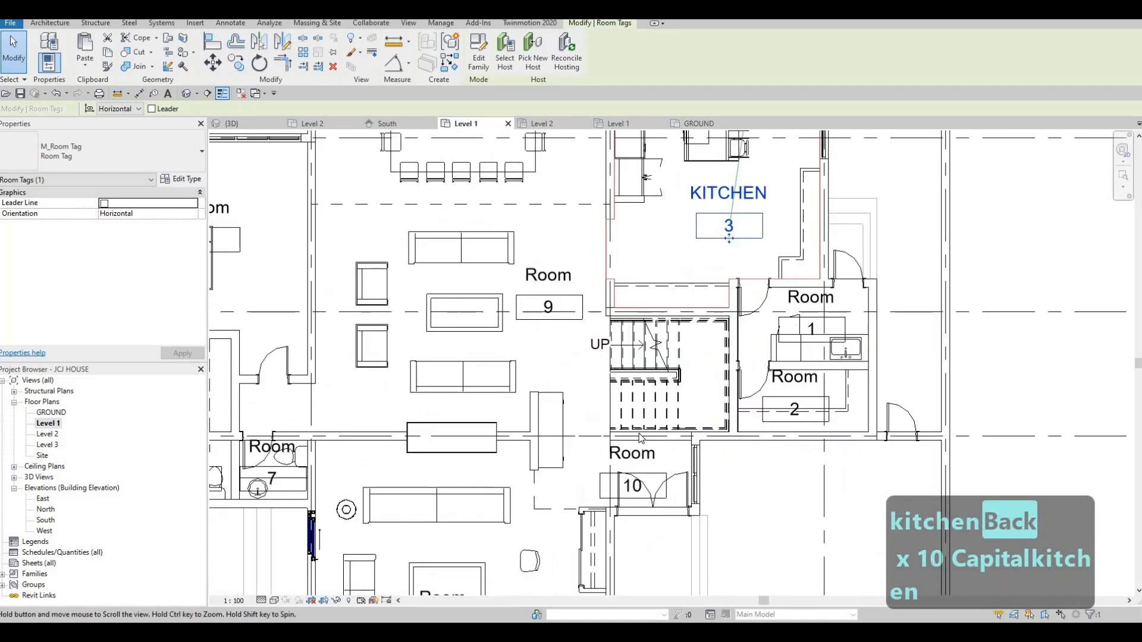
left_click(632, 470)
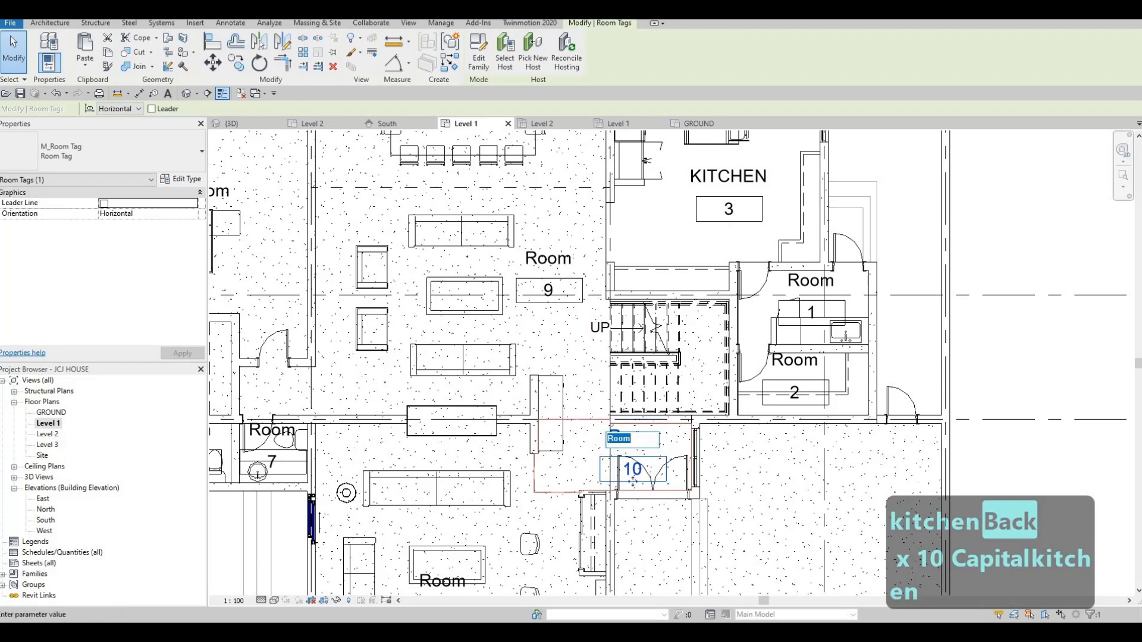
type("FOYER")
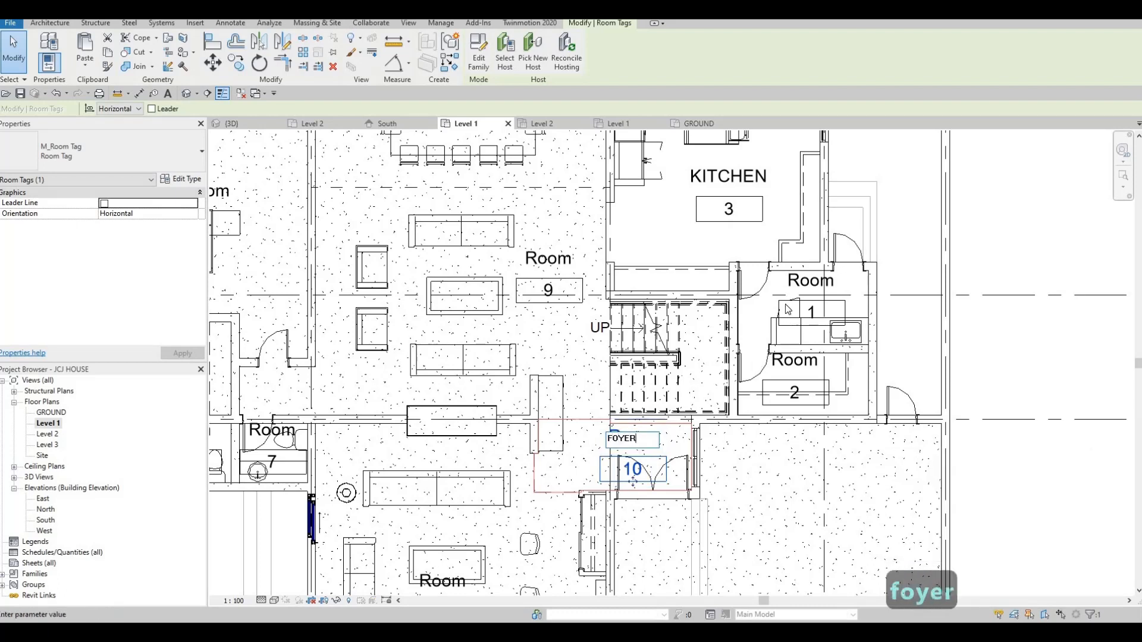
Rename the room with the sink counter directly below the kitchen to LAUNDRY through its tag.
left_click(804, 281)
left_click(804, 282)
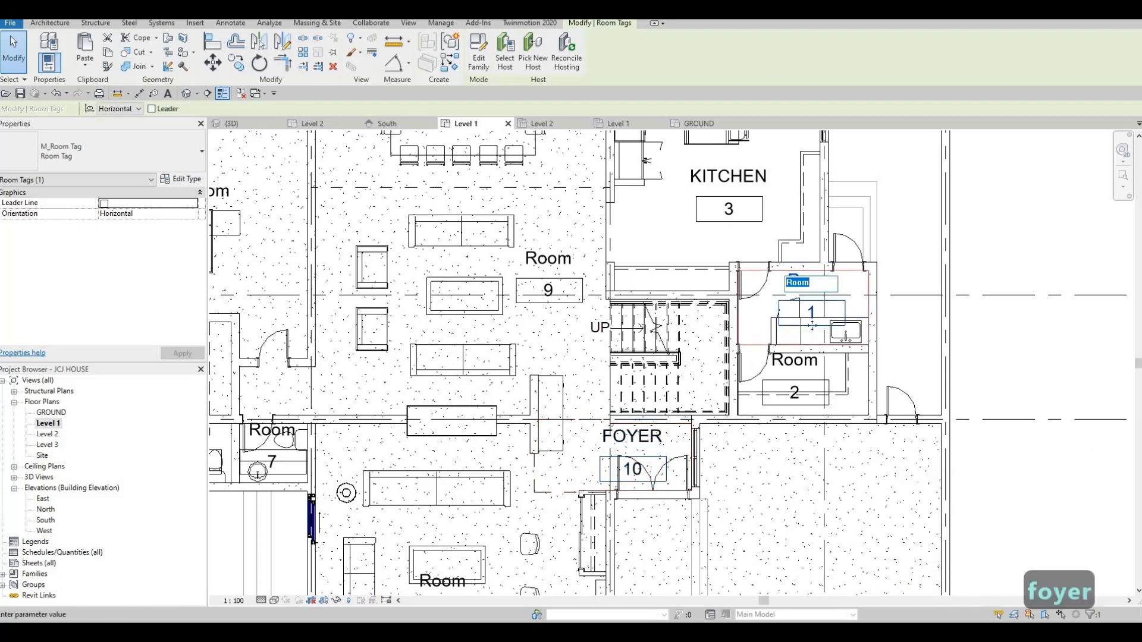
type("LAUNDRY")
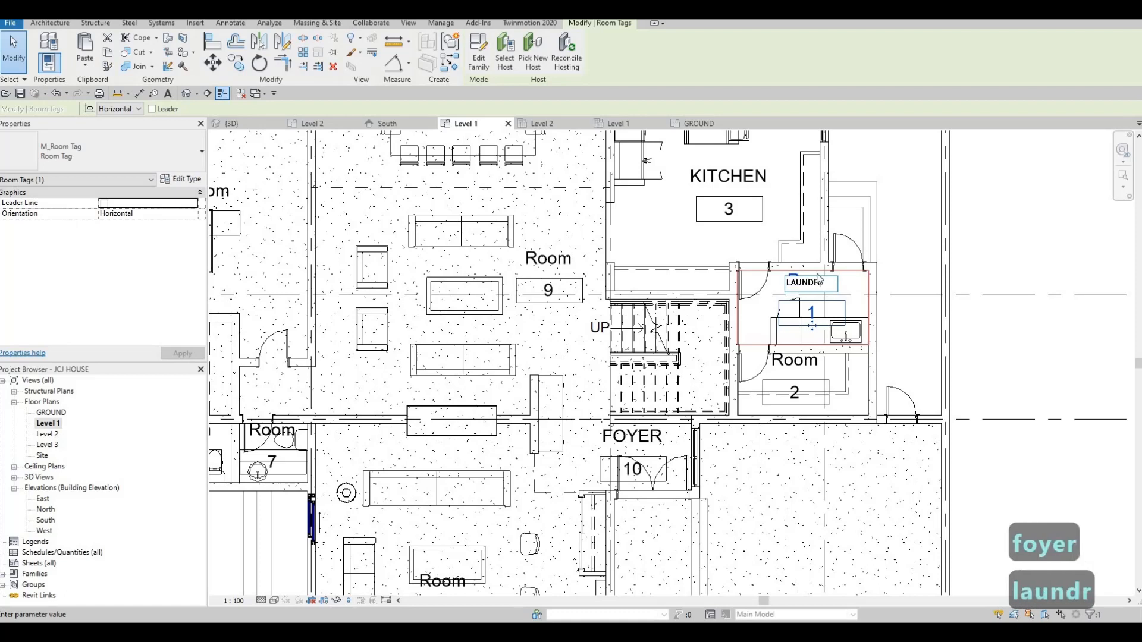
Rename room 2 below the laundry to PANTRY and room 9 beside the stairs to LIVING.
left_click(791, 367)
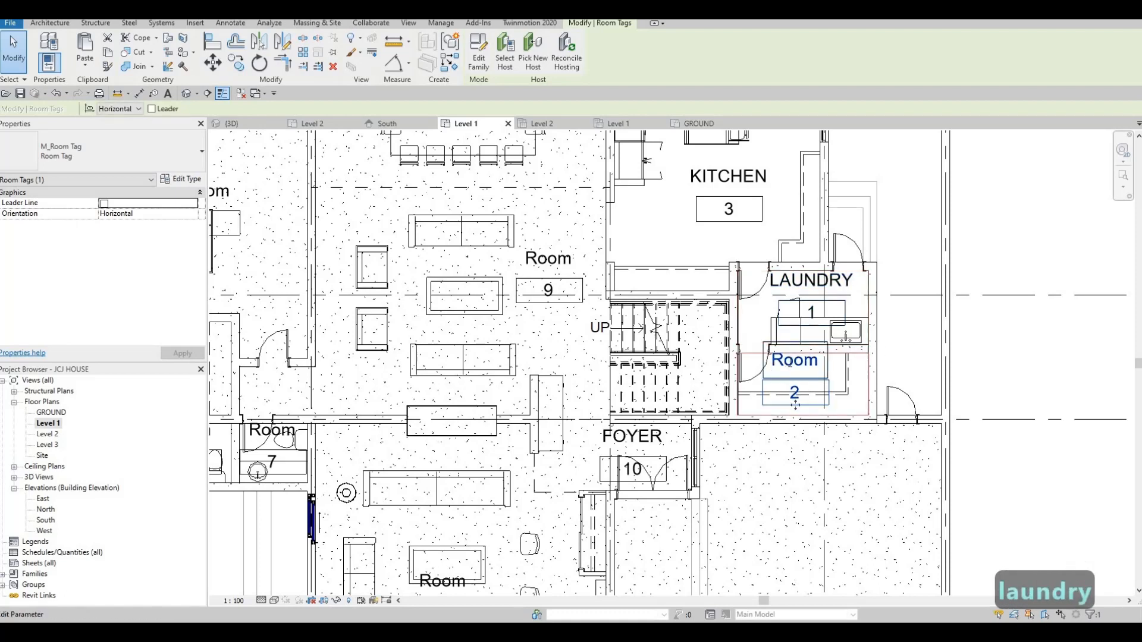
type("PANTRY")
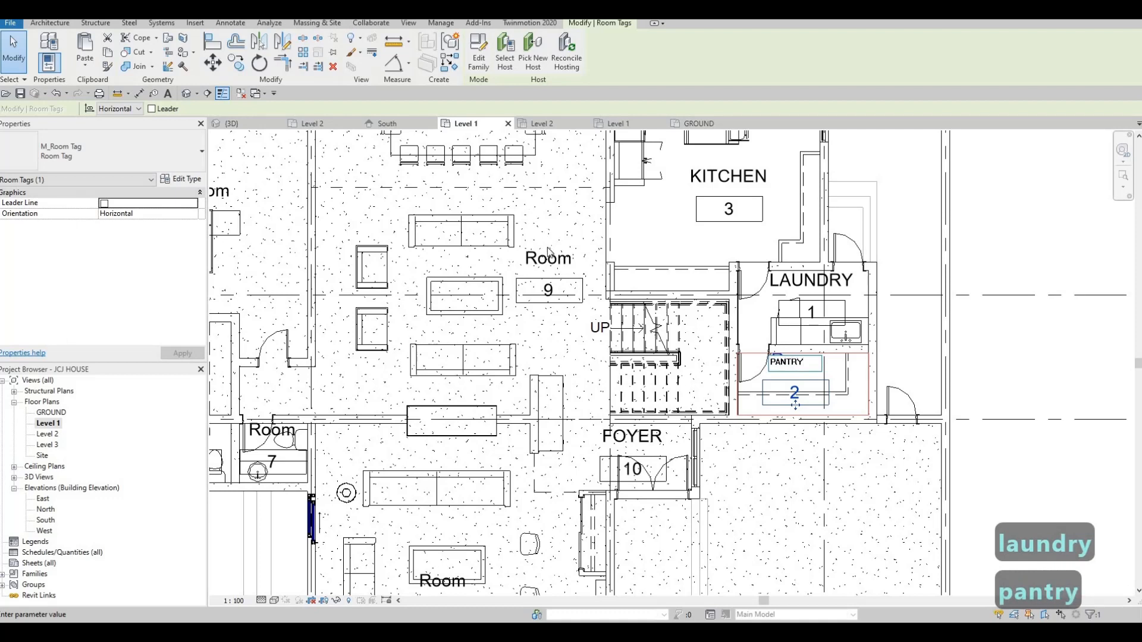
left_click(548, 255)
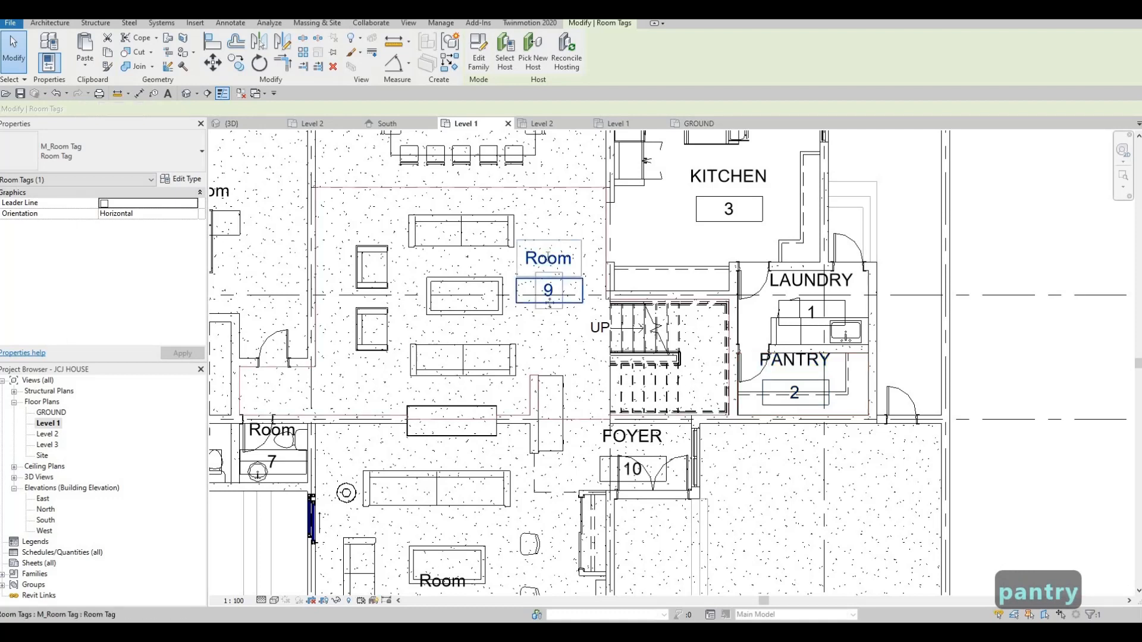
left_click(538, 260)
type("LIVING")
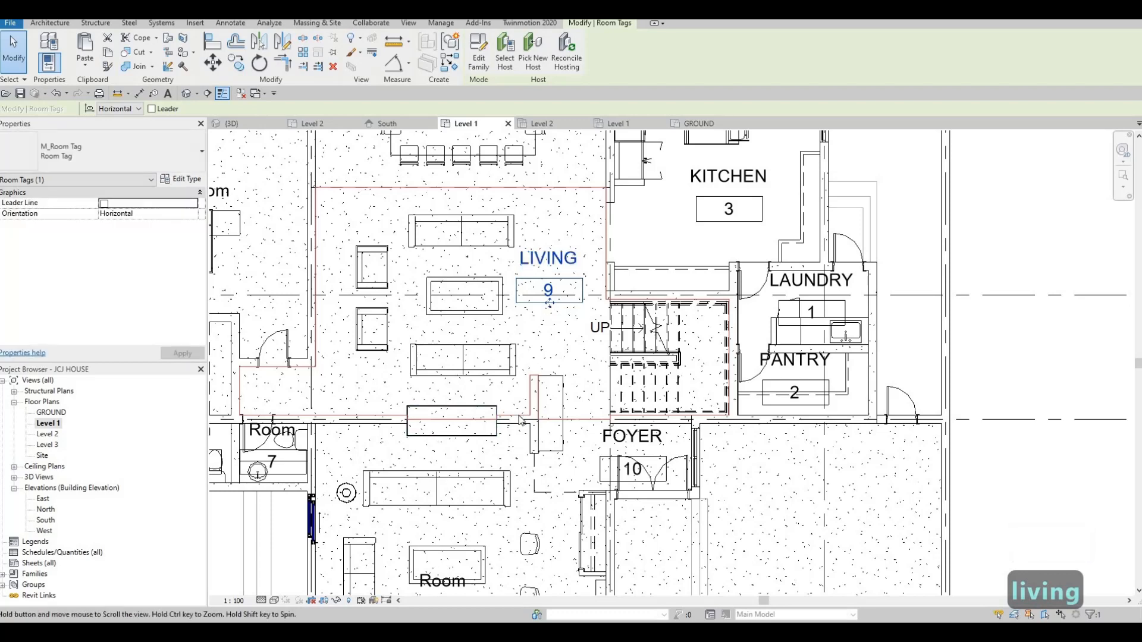
Rename room 11, the seating area south of the living room, to FAMILY.
middle_click_drag(458, 581, 520, 419)
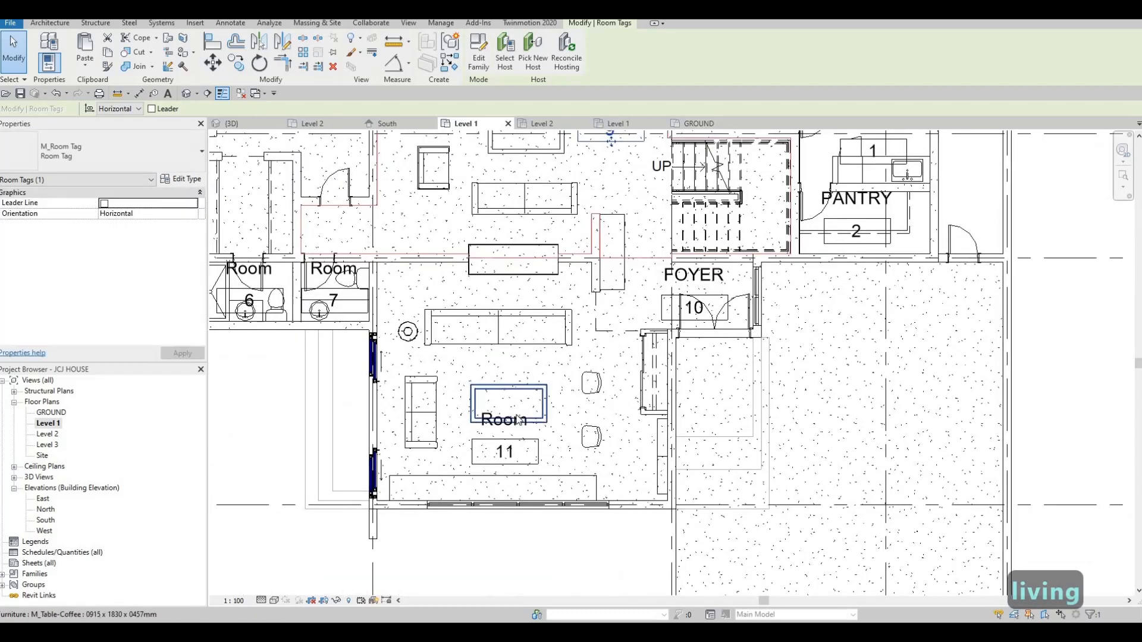
left_click(519, 420)
type("FAMI")
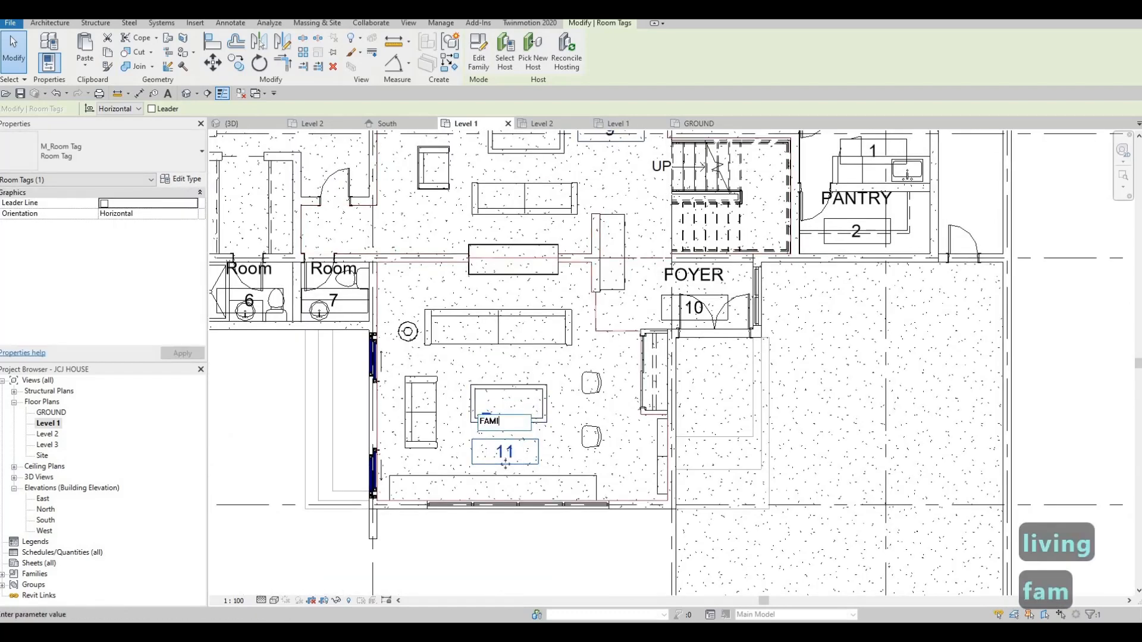
type("LY")
left_click(432, 378)
Rename room 8 with the long dining table to DINING.
middle_click_drag(552, 344, 566, 557)
middle_click_drag(513, 180, 511, 295)
left_click(519, 202)
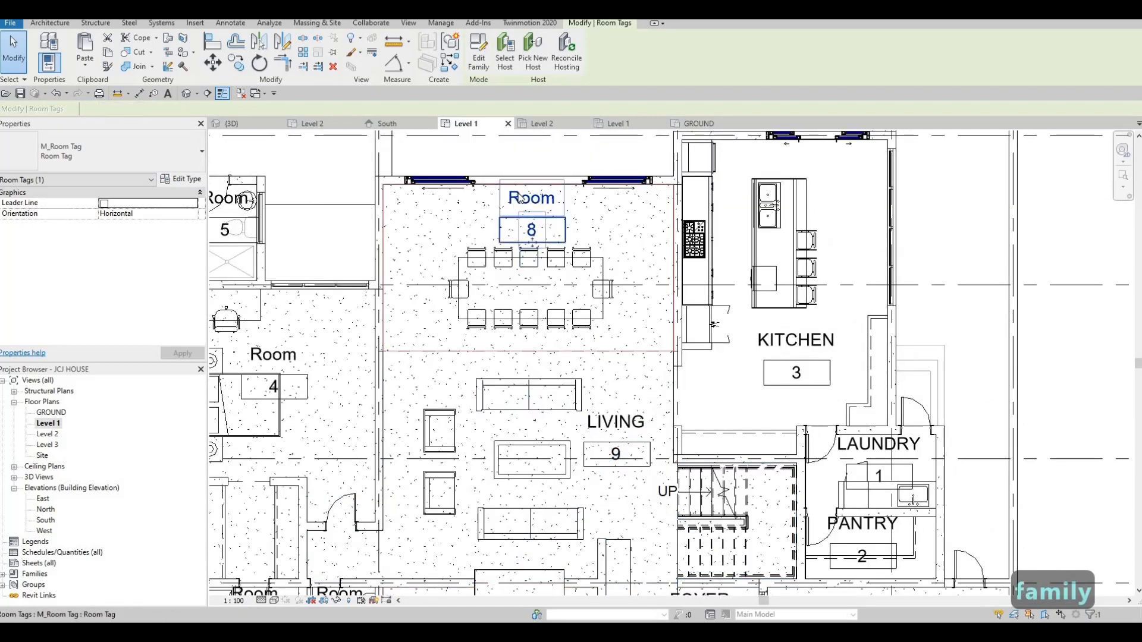
left_click(519, 200)
type("DINI")
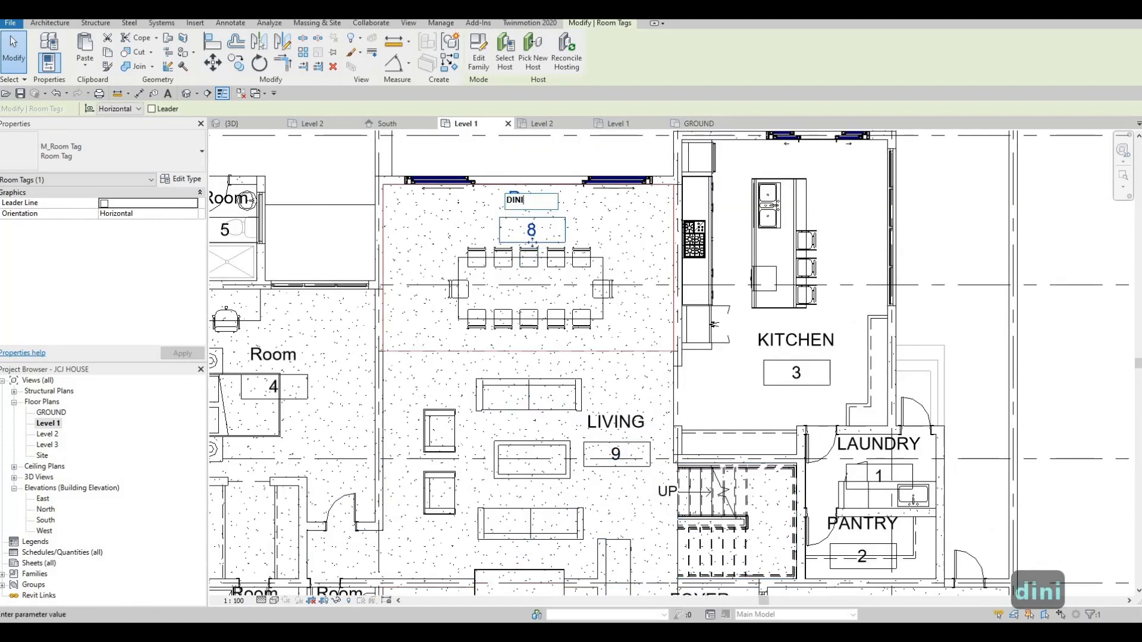
type("NG")
left_click(733, 266)
Rename room 5, the small bathroom north of the bedroom, to POOL WR.
middle_click_drag(734, 267, 1085, 312)
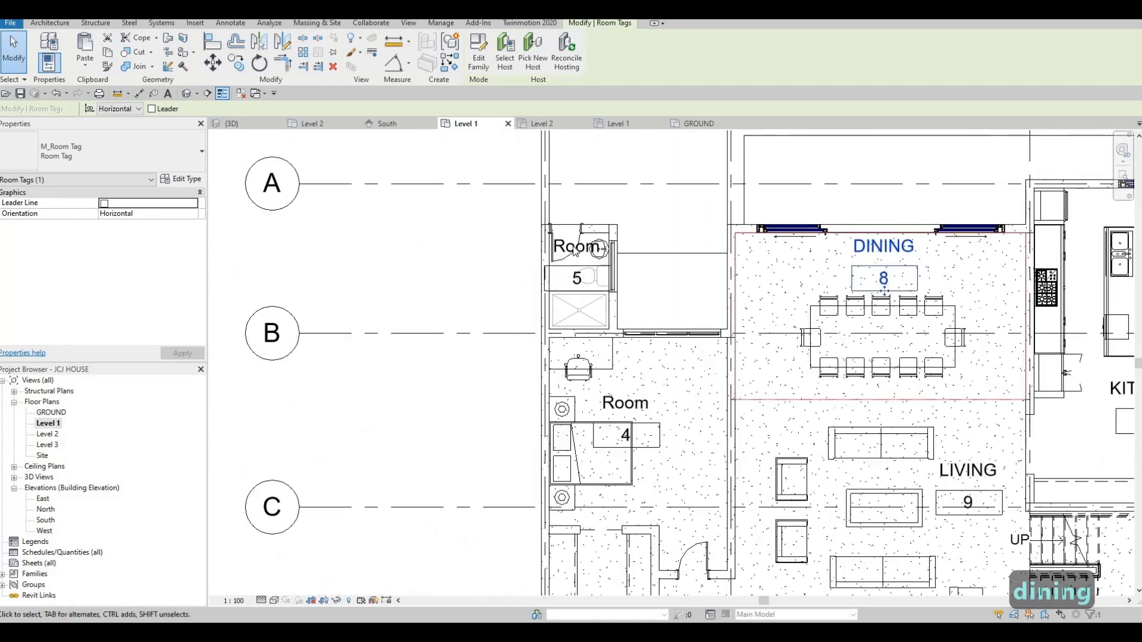
left_click(576, 278)
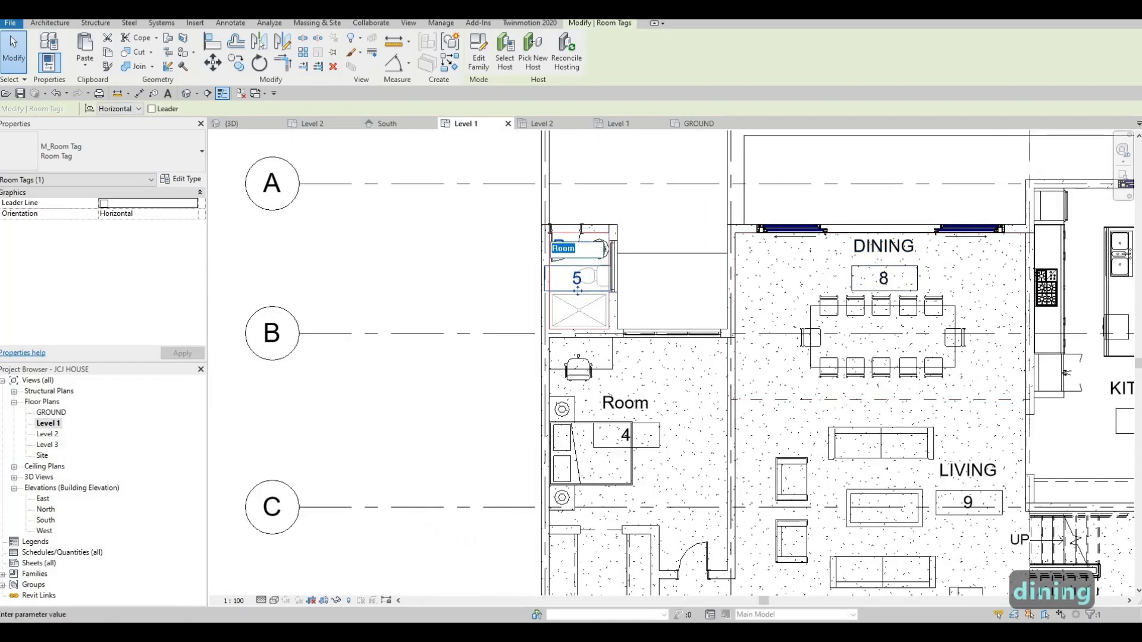
type("RO")
key("BackSpace")
key("BackSpace")
type("PO")
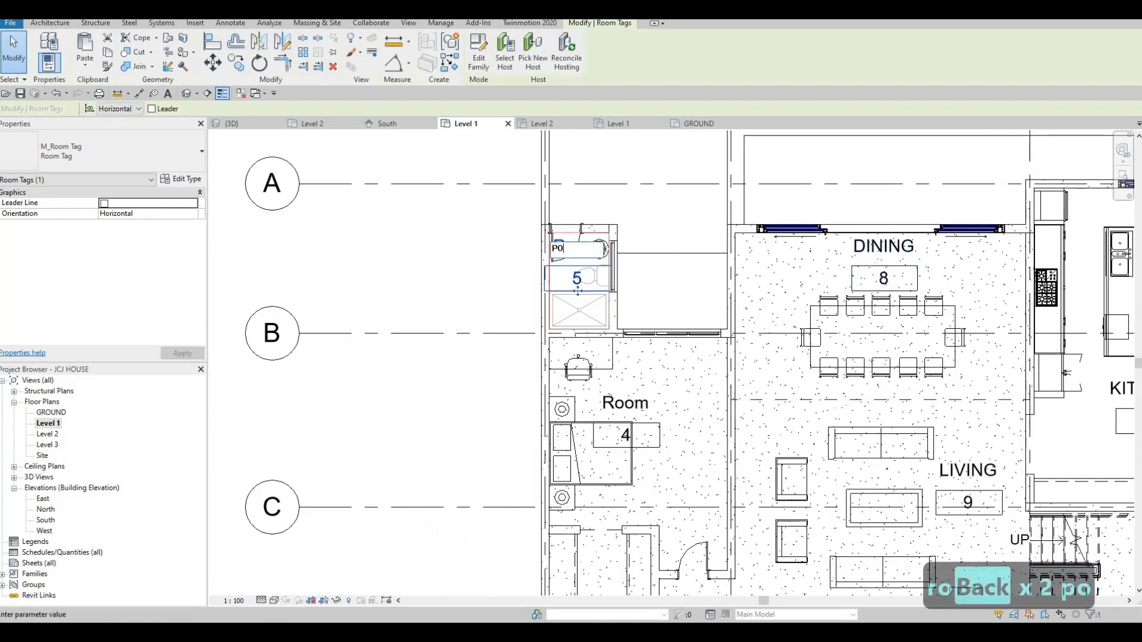
type("OL W")
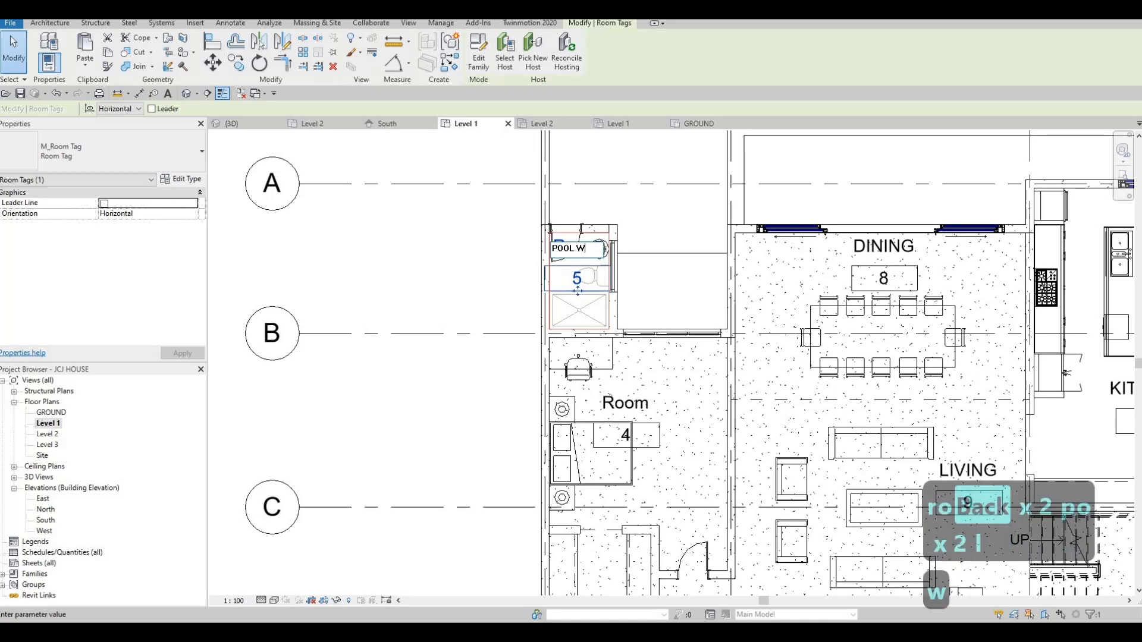
type("R")
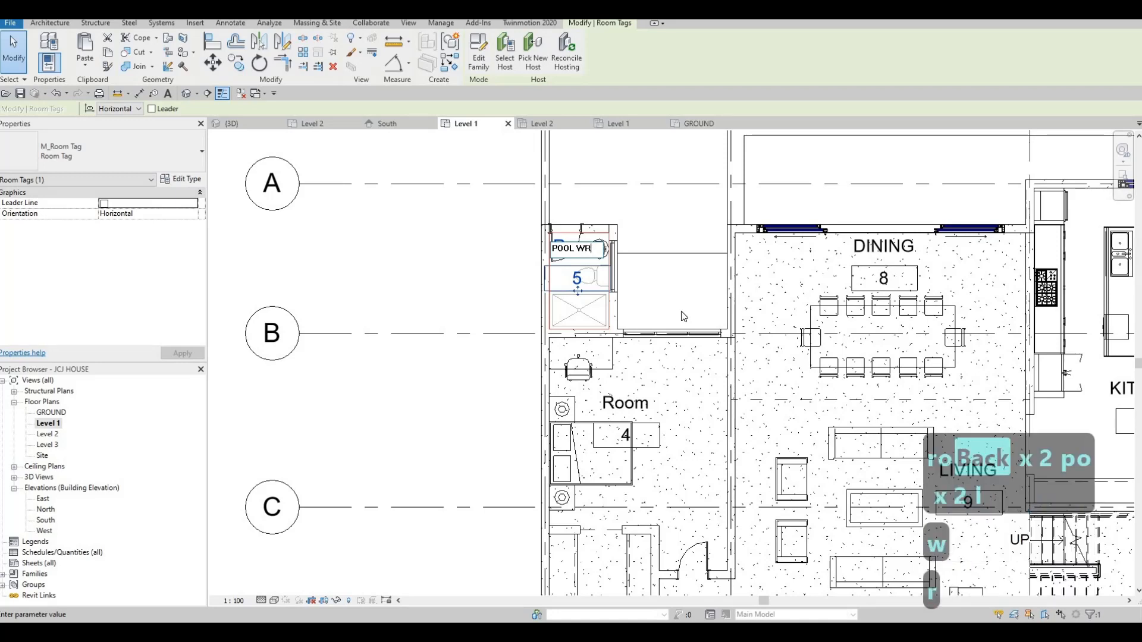
left_click(651, 388)
Rename room 7, the small toilet room beside the family room, to PR.
middle_click_drag(626, 302, 585, 162)
middle_click_drag(628, 470, 620, 387)
scroll(621, 387, "down", 2)
scroll(620, 388, "up", 3)
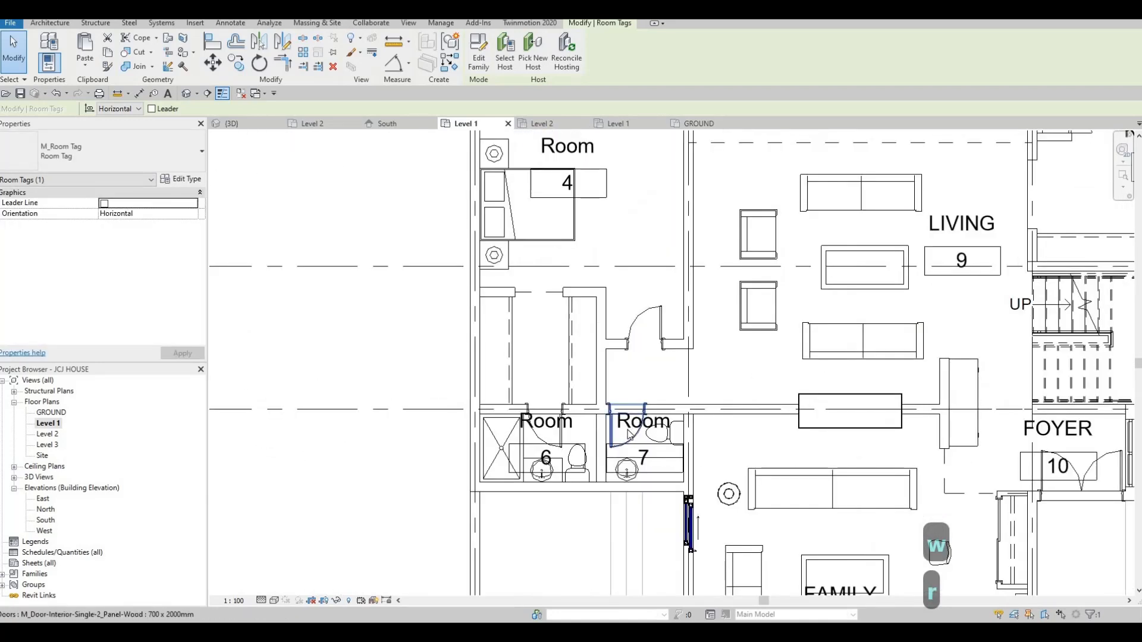
left_click(628, 431)
key("Escape")
scroll(652, 425, "up", 2)
left_click(651, 421)
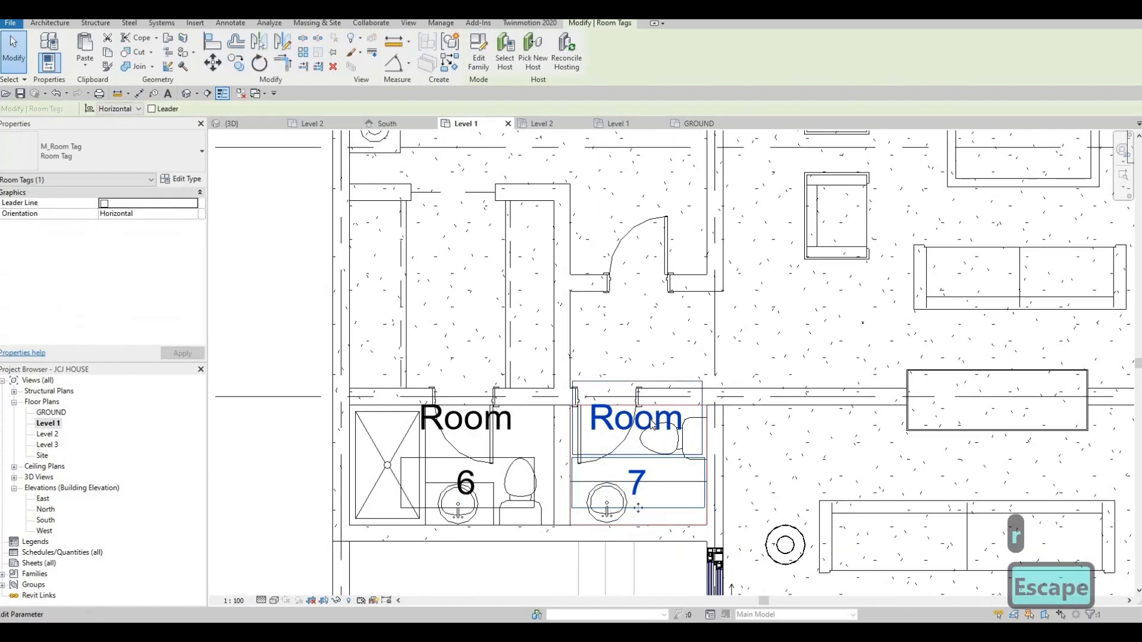
left_click(653, 425)
type("PR")
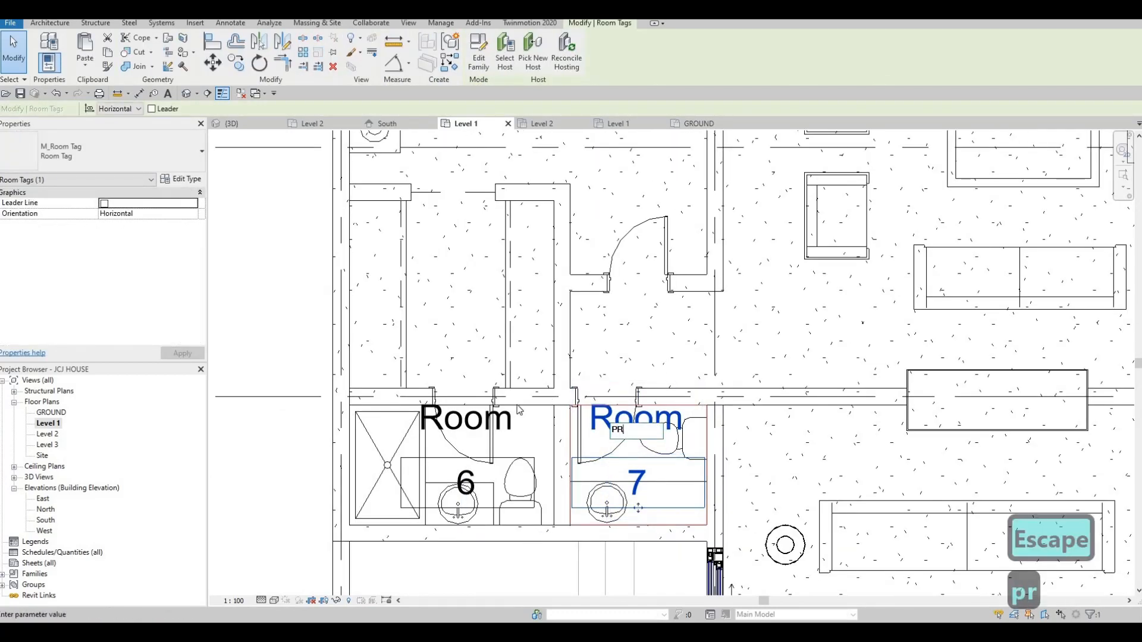
Rename room 6, the bathroom with the shower next to PR, to ENSUITE 1.
left_click(483, 419)
left_click(483, 423)
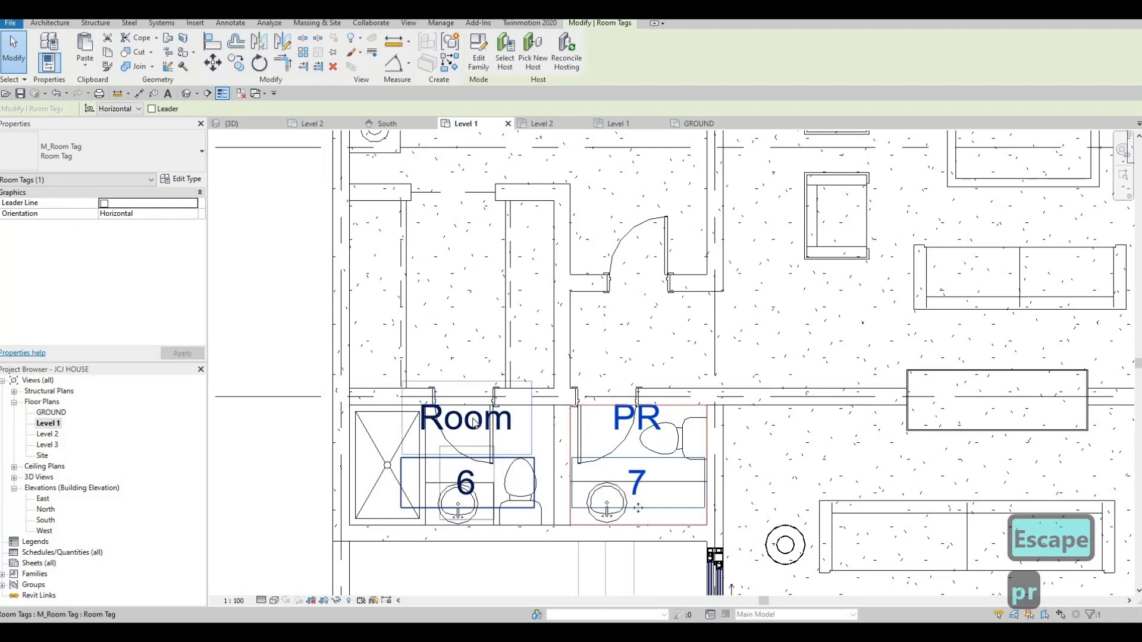
left_click(476, 422)
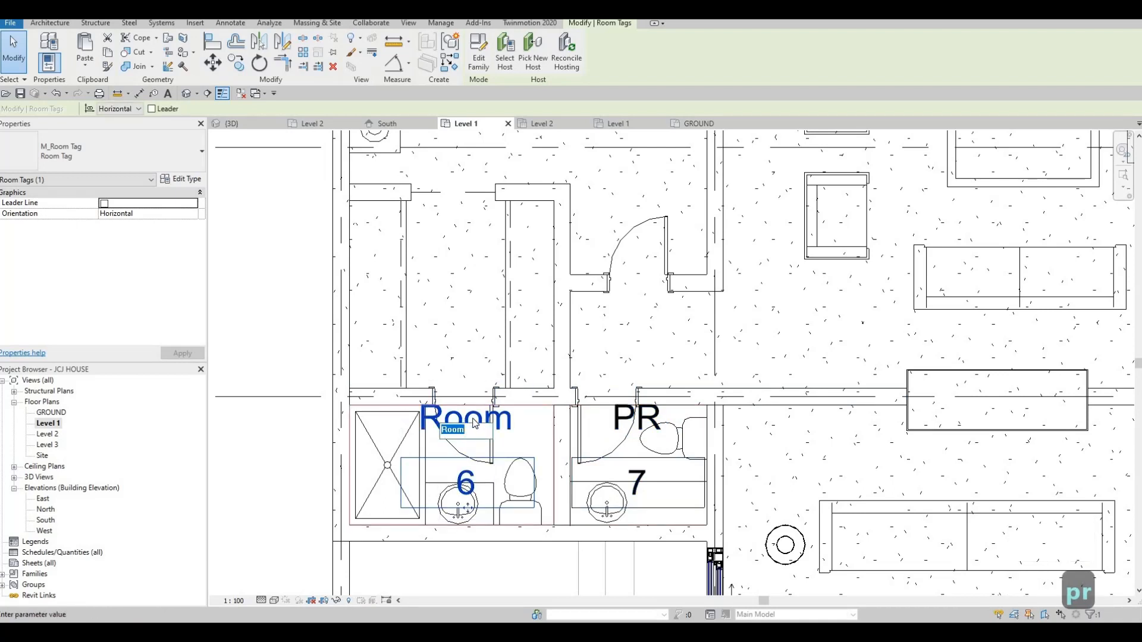
type("EN")
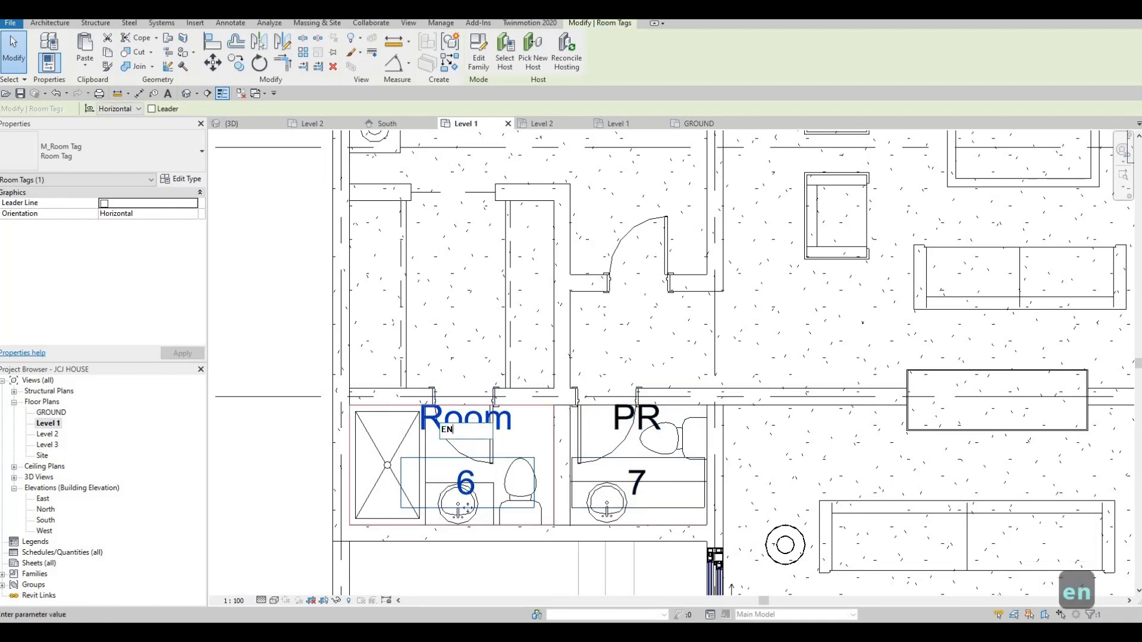
type("SUITE 1")
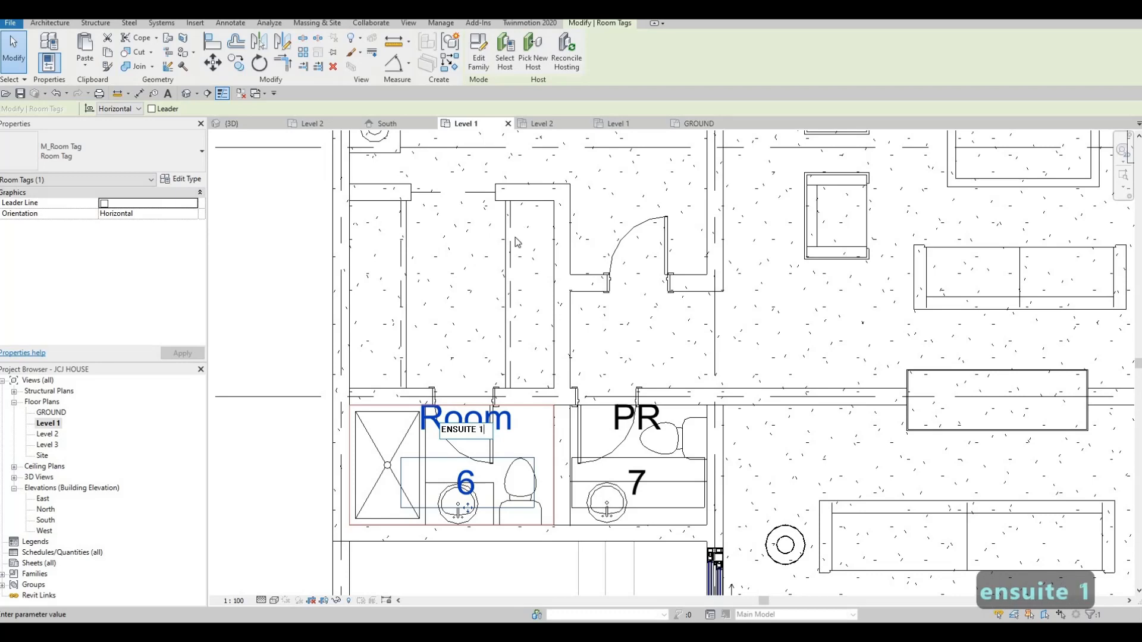
left_click(486, 315)
Place a tagged room in the closet space between room 4 and ENSUITE 1.
scroll(452, 486, "down", 2)
key("Escape")
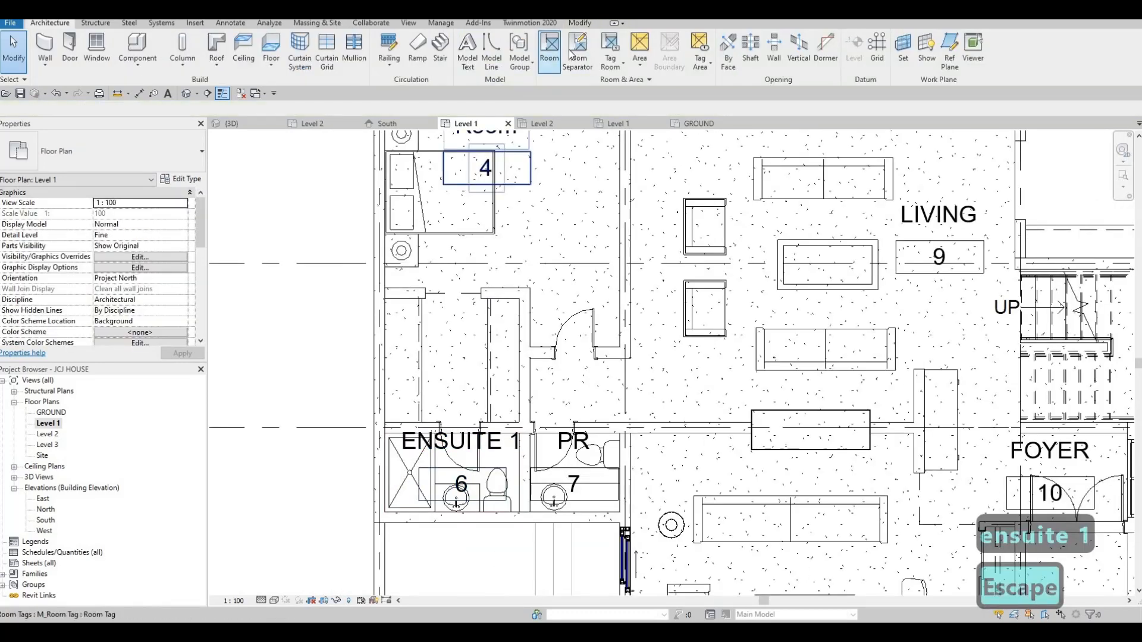
left_click(549, 50)
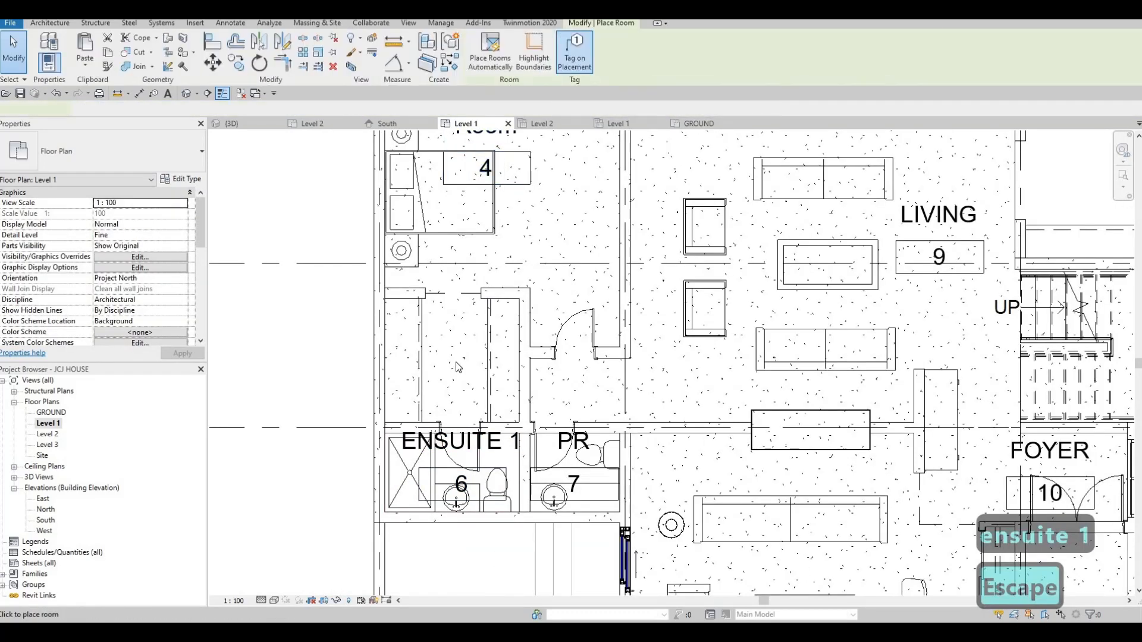
left_click(456, 342)
key("Escape")
key("Escape")
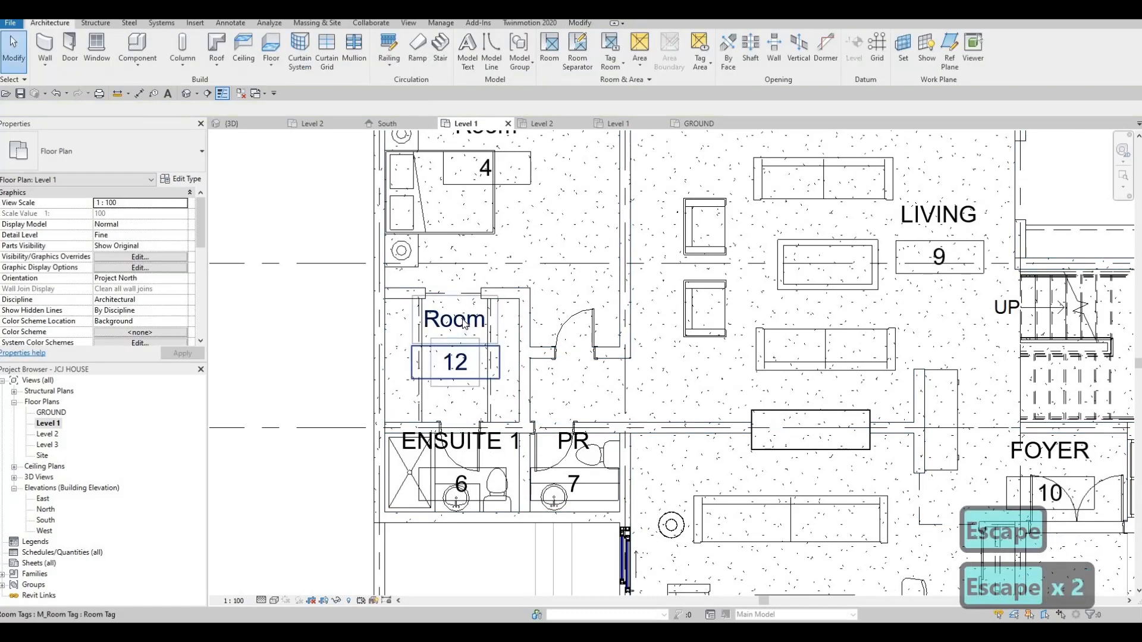
key("Escape")
Rename the new closet room above ENSUITE 1 to WIC.
left_click(465, 323)
left_click(465, 323)
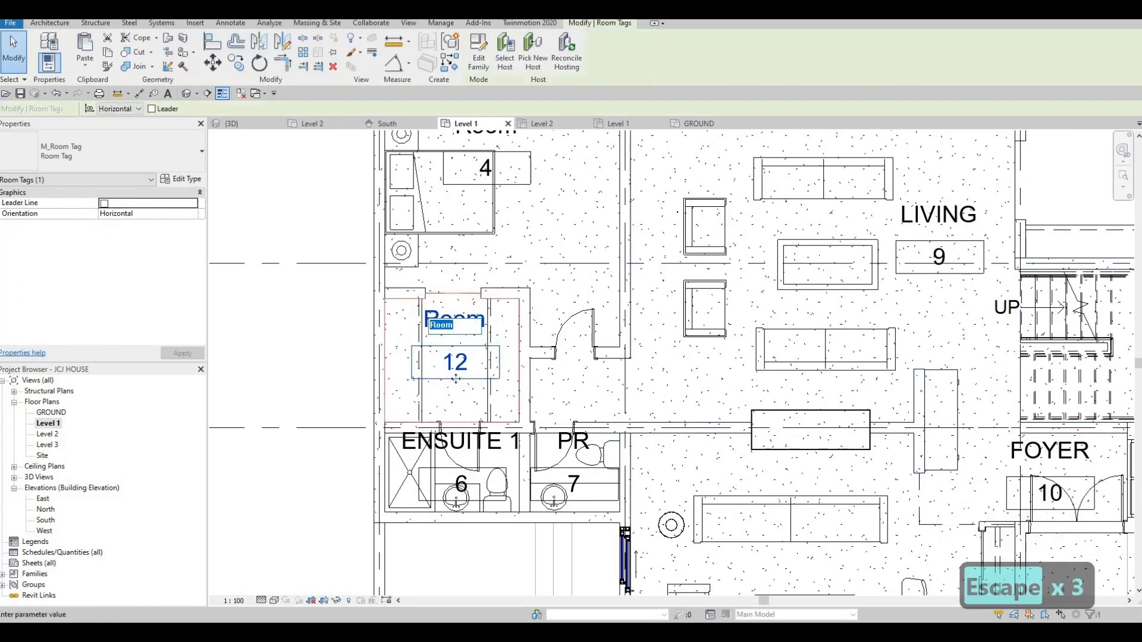
type("WIC")
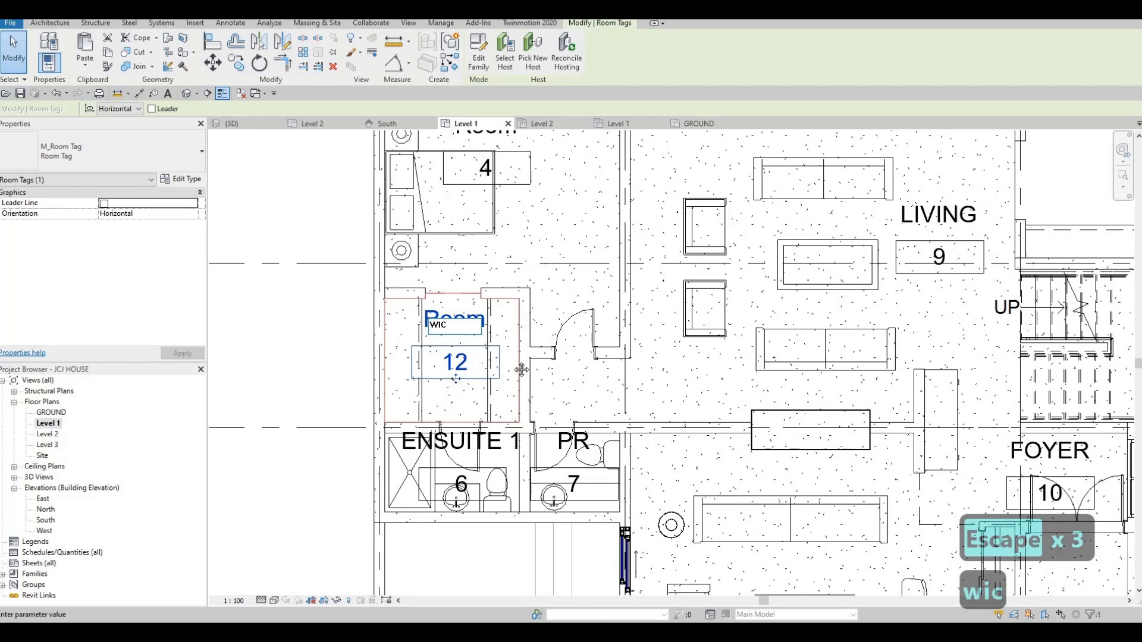
left_click(522, 370)
Rename room 4 with the bed and desk to BEDROOM 1.
middle_click_drag(522, 370, 516, 528)
key("Escape")
left_click(487, 283)
left_click(486, 283)
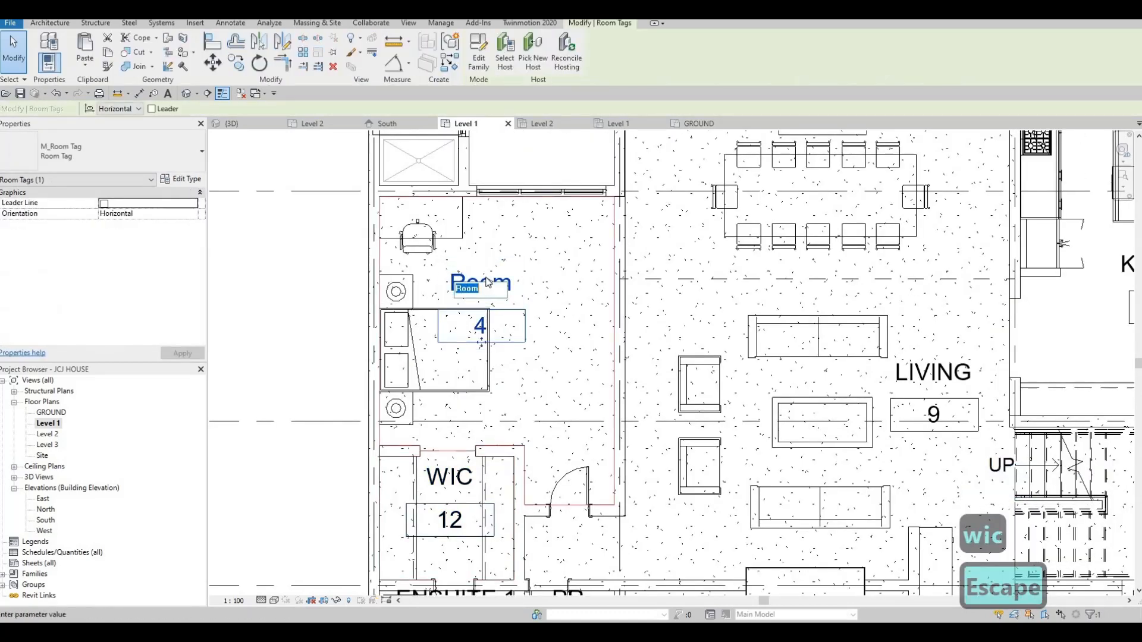
type("ROOM")
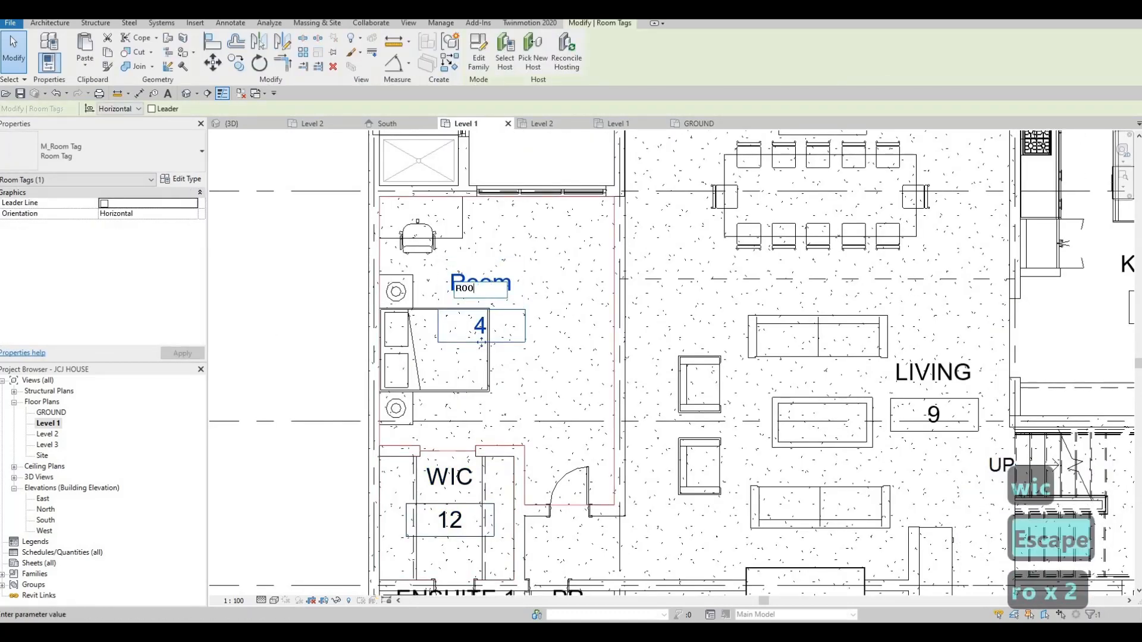
key("BackSpace")
key("BackSpace")
key("BackSpace")
key("BackSpace")
key("BackSpace")
key("BackSpace")
key("BackSpace")
key("BackSpace")
key("BackSpace")
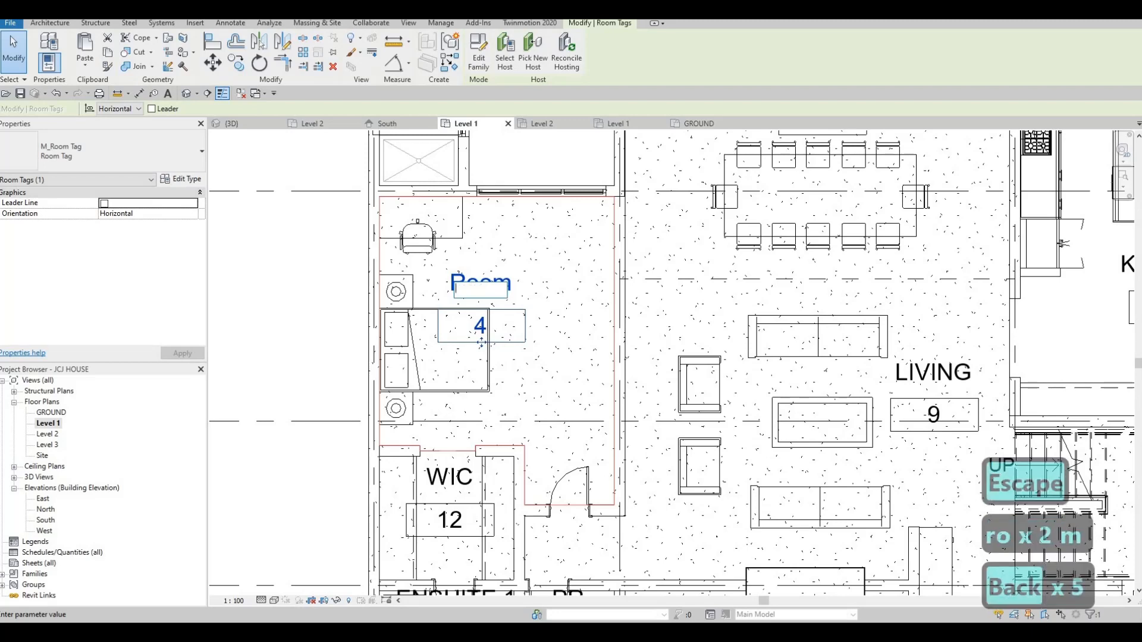
type("BEDRO")
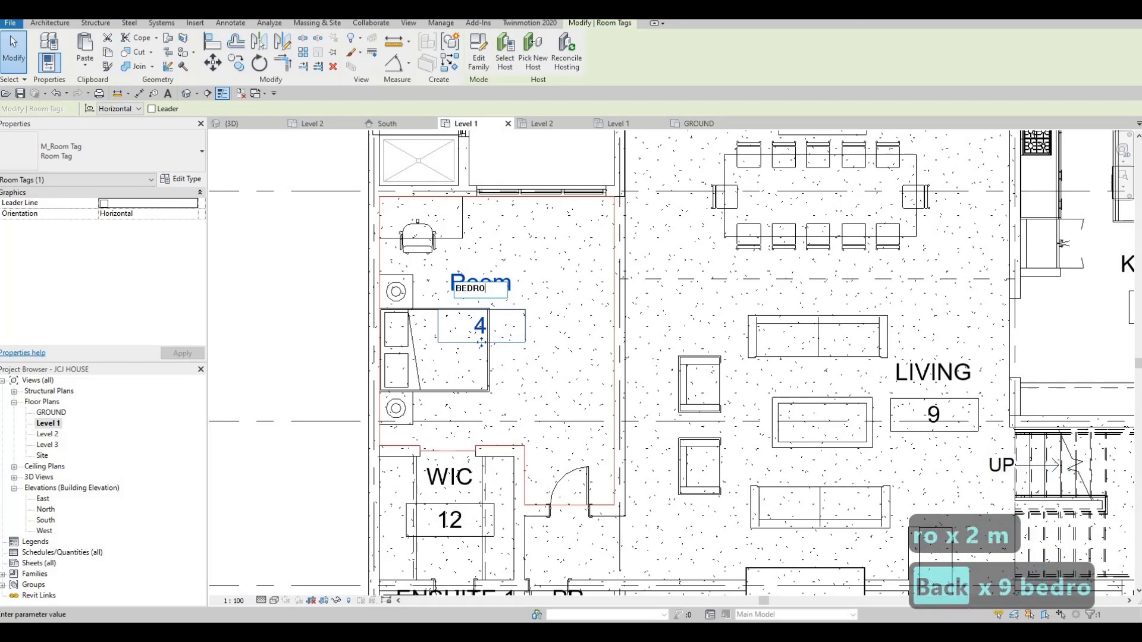
type("OM 1")
left_click(606, 276)
key("Escape")
key("Escape")
Open the Level 2 floor plan.
scroll(562, 273, "down", 5)
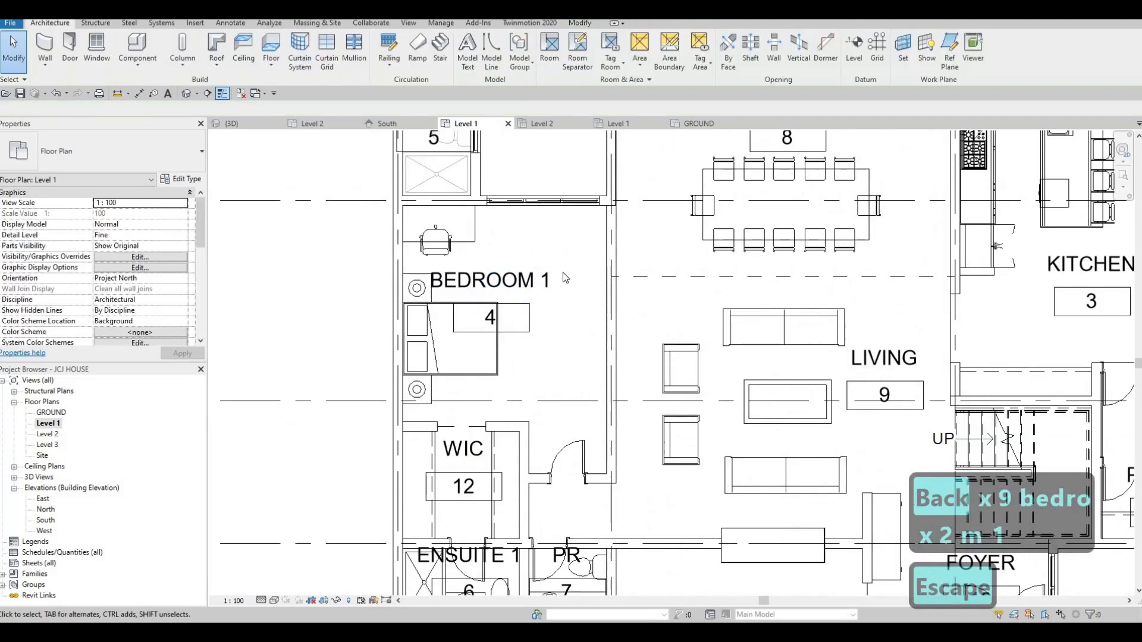
middle_click_drag(615, 306, 554, 307)
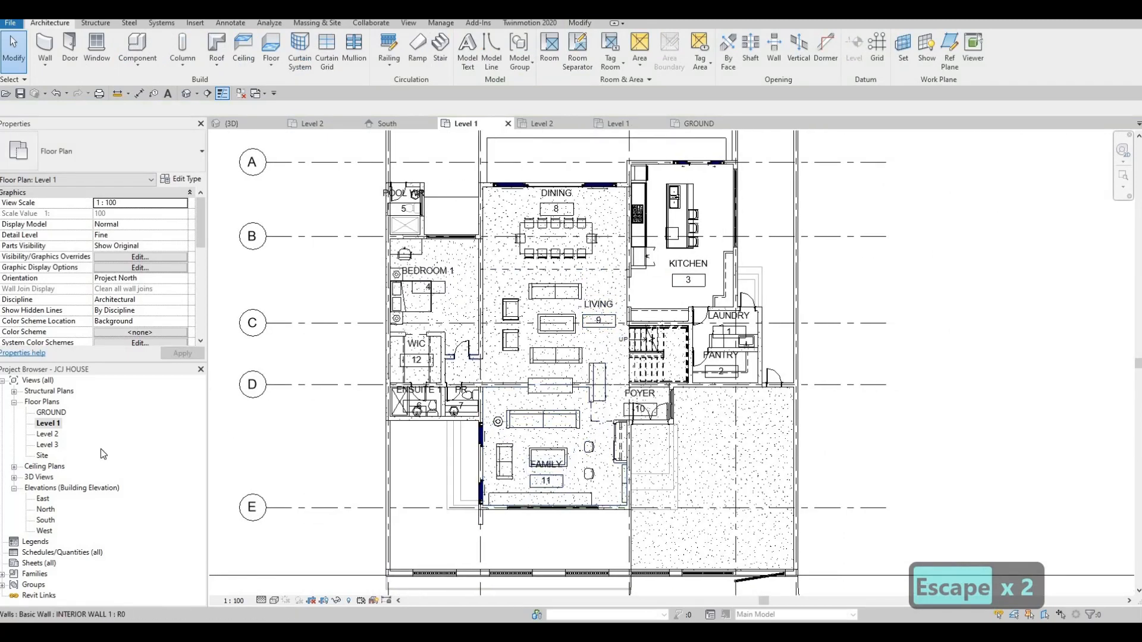
double_click(53, 434)
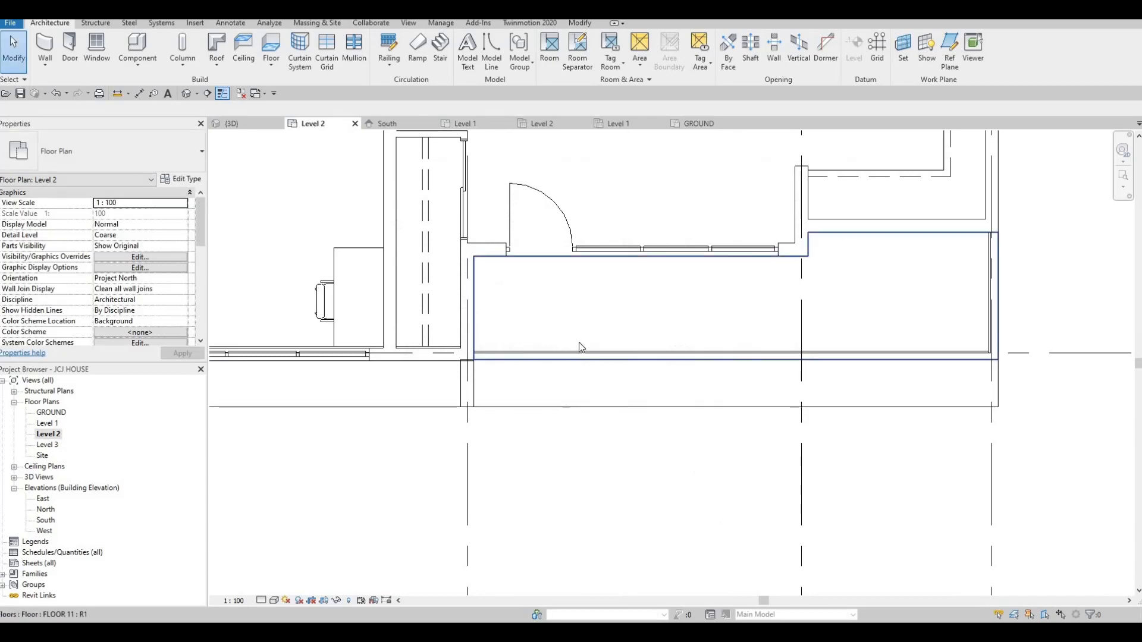
scroll(568, 366, "down", 3)
middle_click_drag(594, 395, 595, 487)
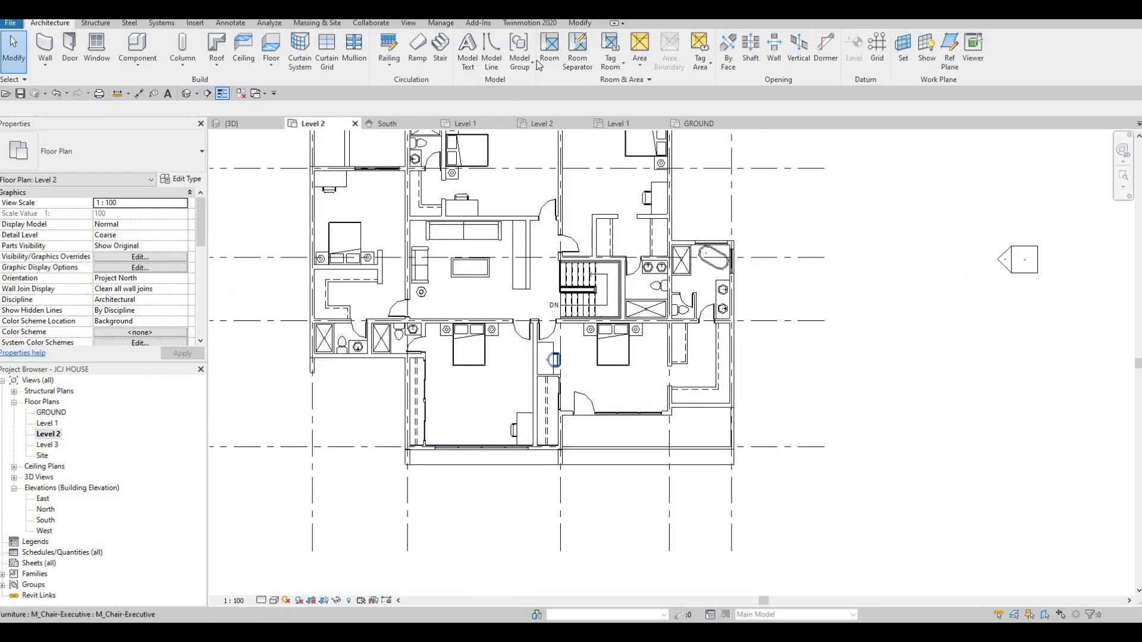
Place tagged rooms in the Level 2 lounge and in the three bedrooms above and beside it.
key("Escape")
left_click(547, 52)
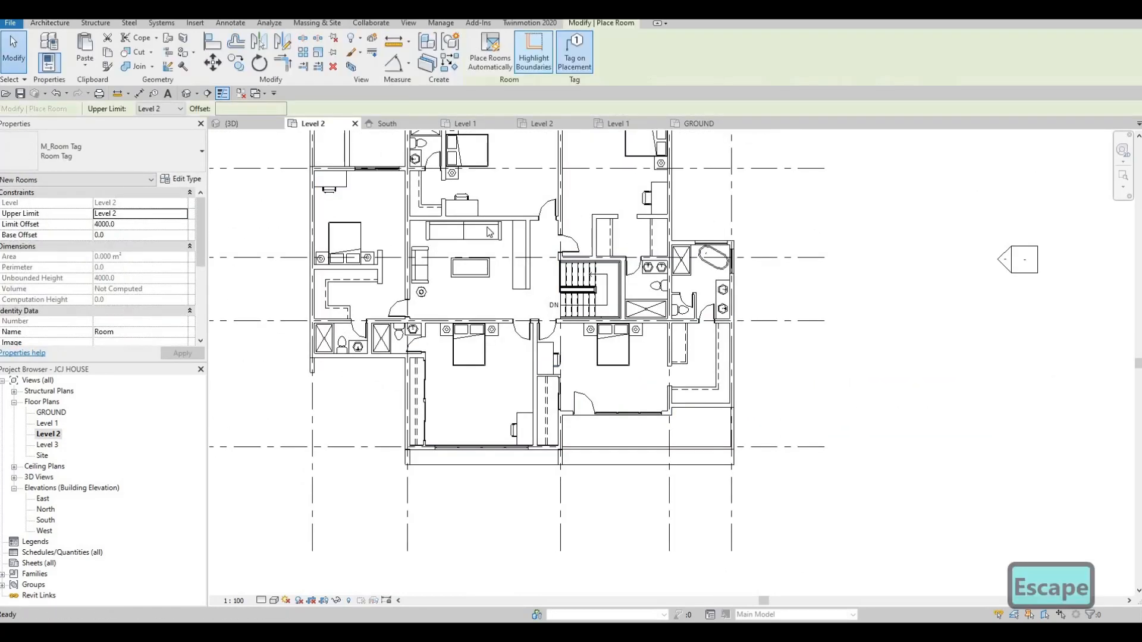
middle_click_drag(487, 321, 487, 362)
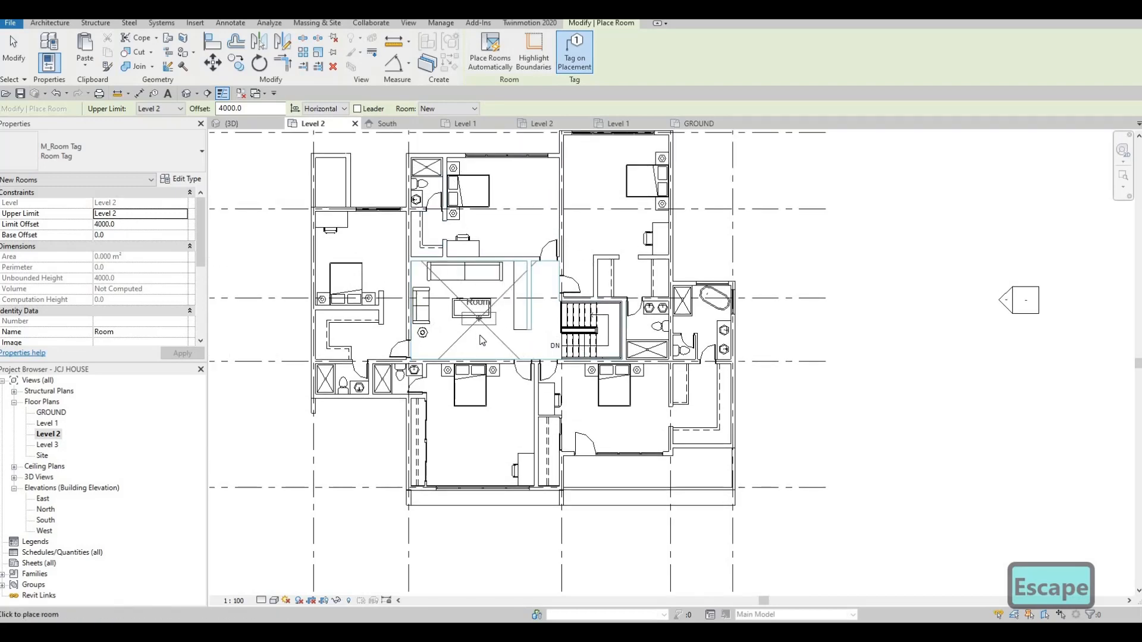
left_click(511, 281)
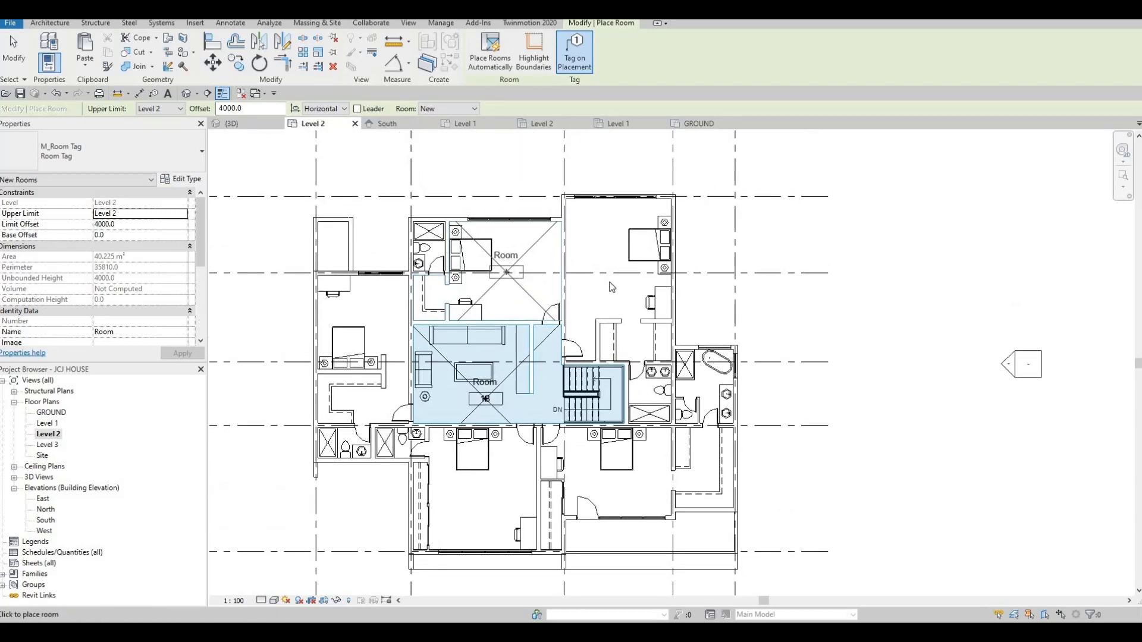
scroll(494, 256, "up", 2)
middle_click_drag(490, 249, 494, 279)
left_click(492, 279)
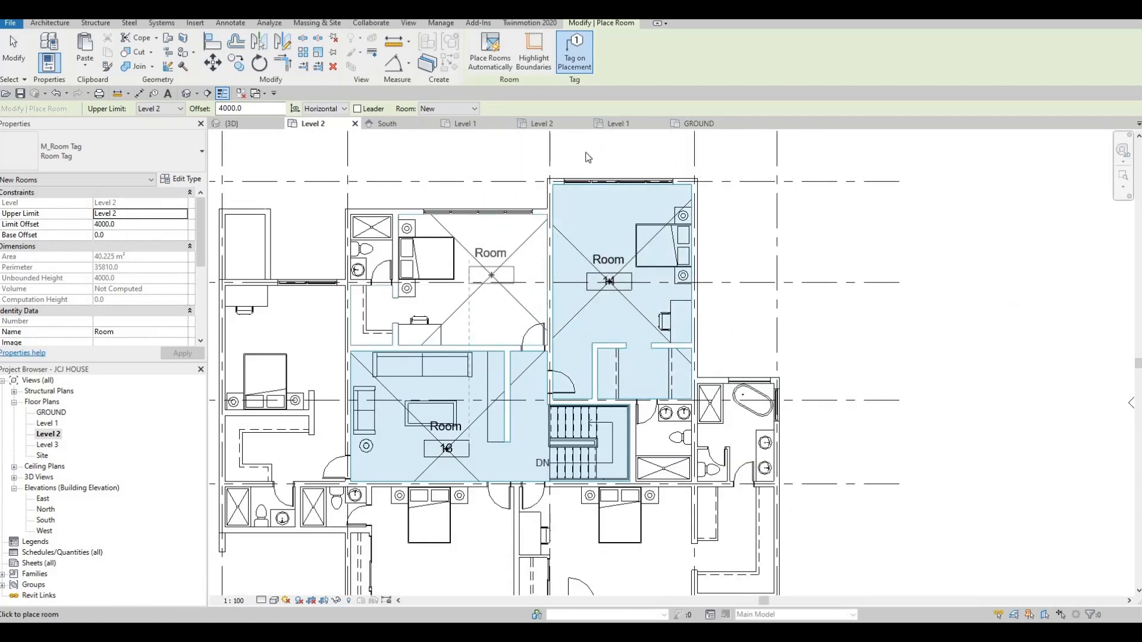
middle_click_drag(298, 339, 405, 222)
left_click(405, 221)
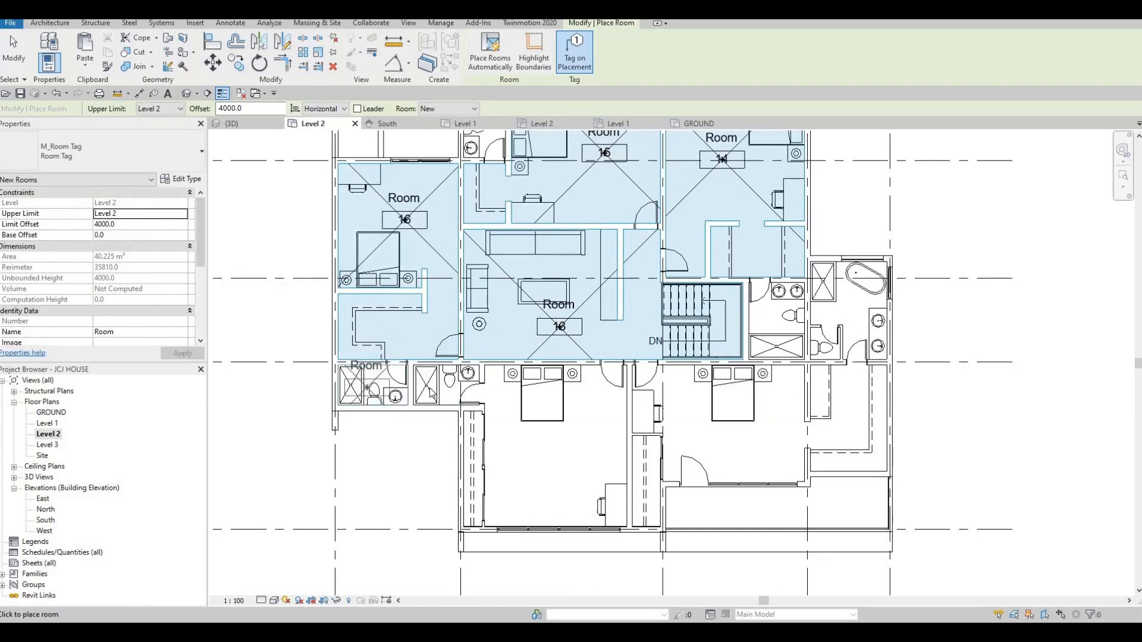
Place tagged rooms in the two bathrooms below room 16, the two beside the stair, and the two lower bedrooms.
left_click(450, 397)
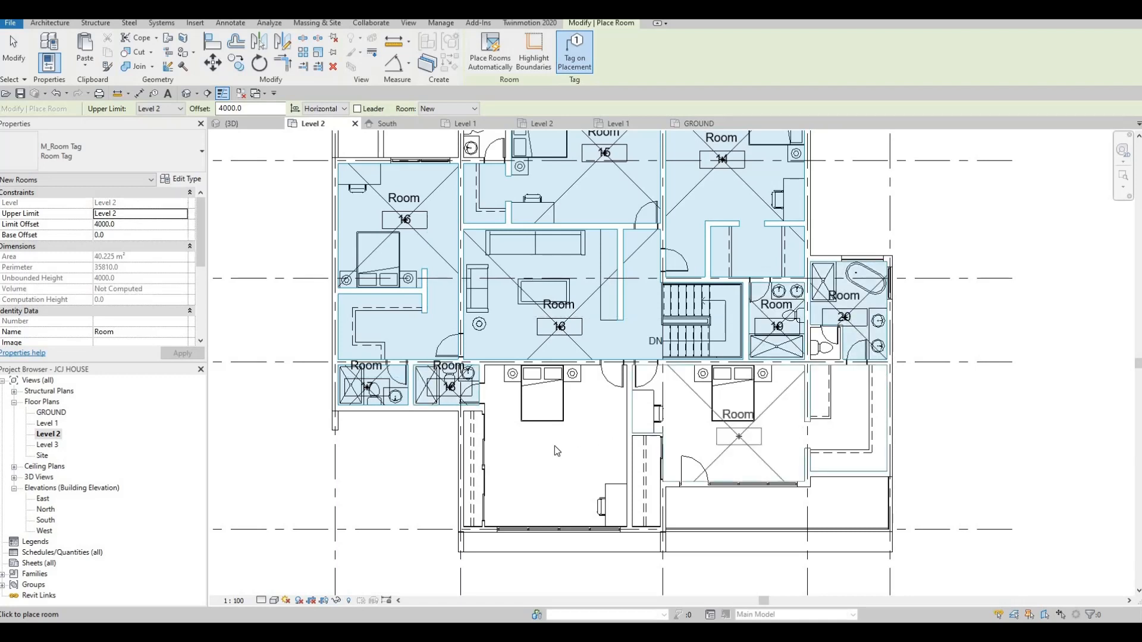
left_click(628, 395)
key("Escape")
key("Escape")
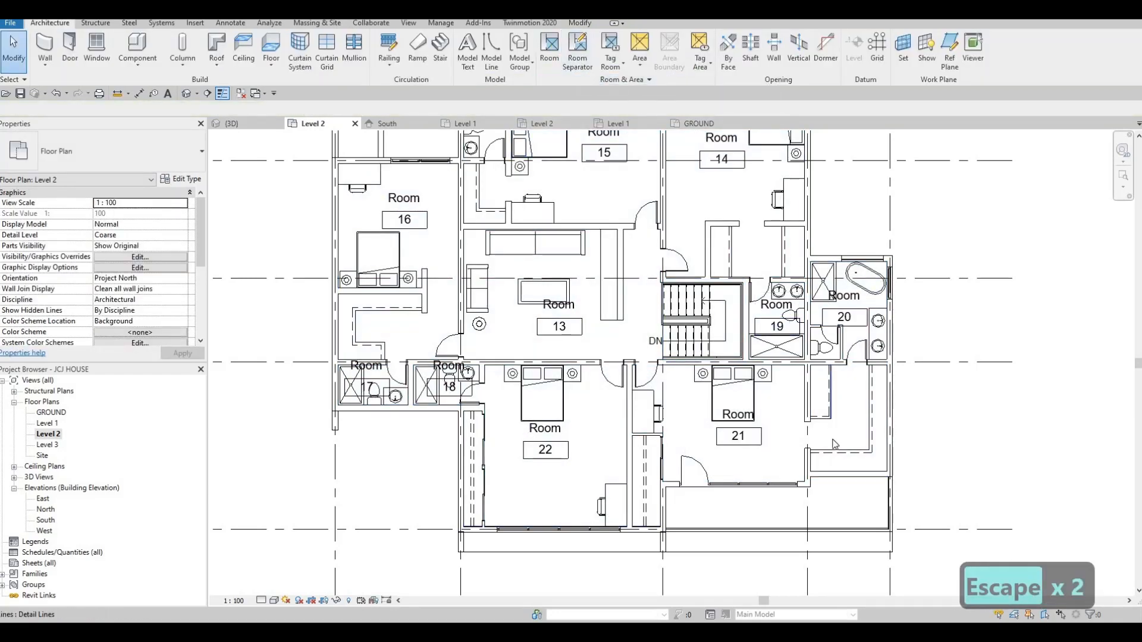
Rename room 14, the large bedroom above the stair, to BEDROOM 2 and copy the name for reuse.
middle_click_drag(714, 329, 711, 478)
key("Escape")
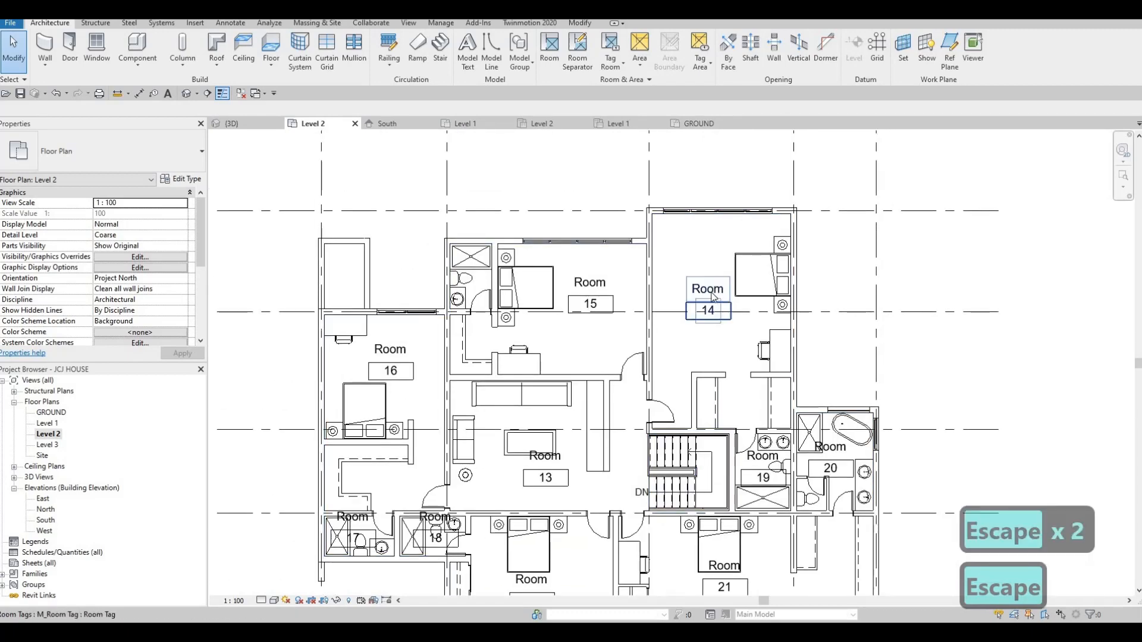
scroll(749, 270, "up", 2)
left_click(708, 296)
left_click(708, 295)
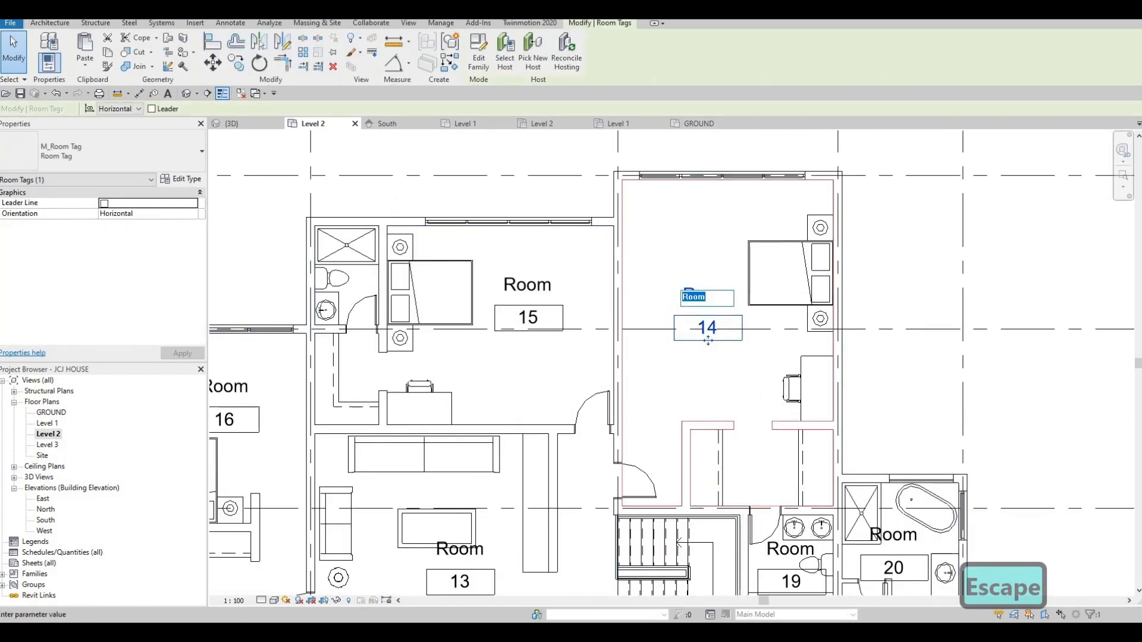
type("BEDROOM 2")
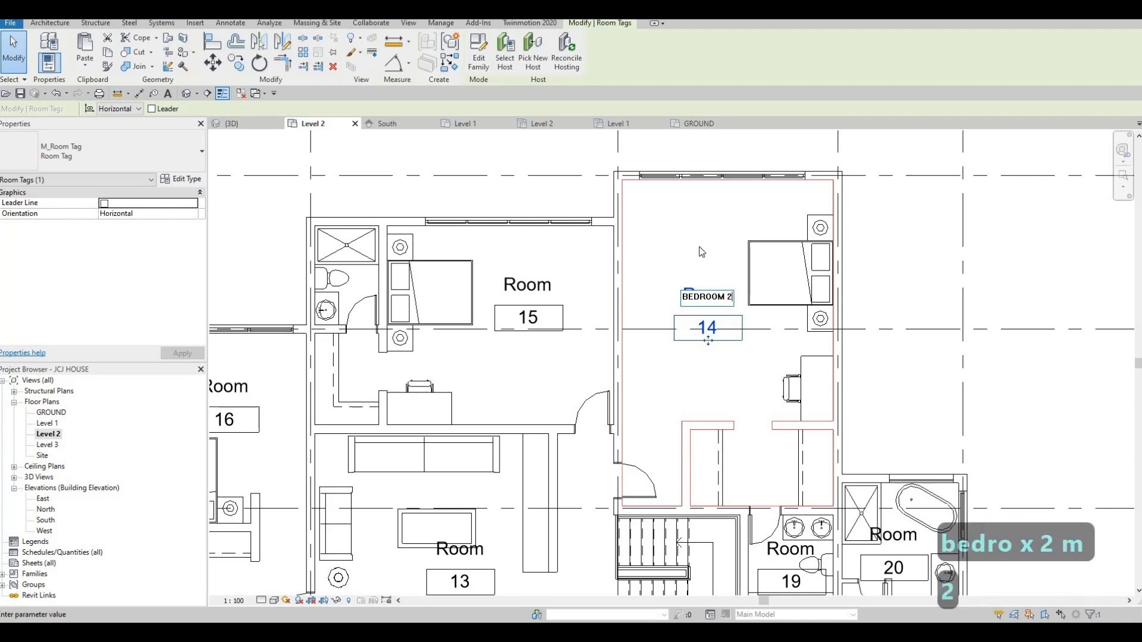
key("ctrl+a")
key("ctrl+c")
left_click(529, 285)
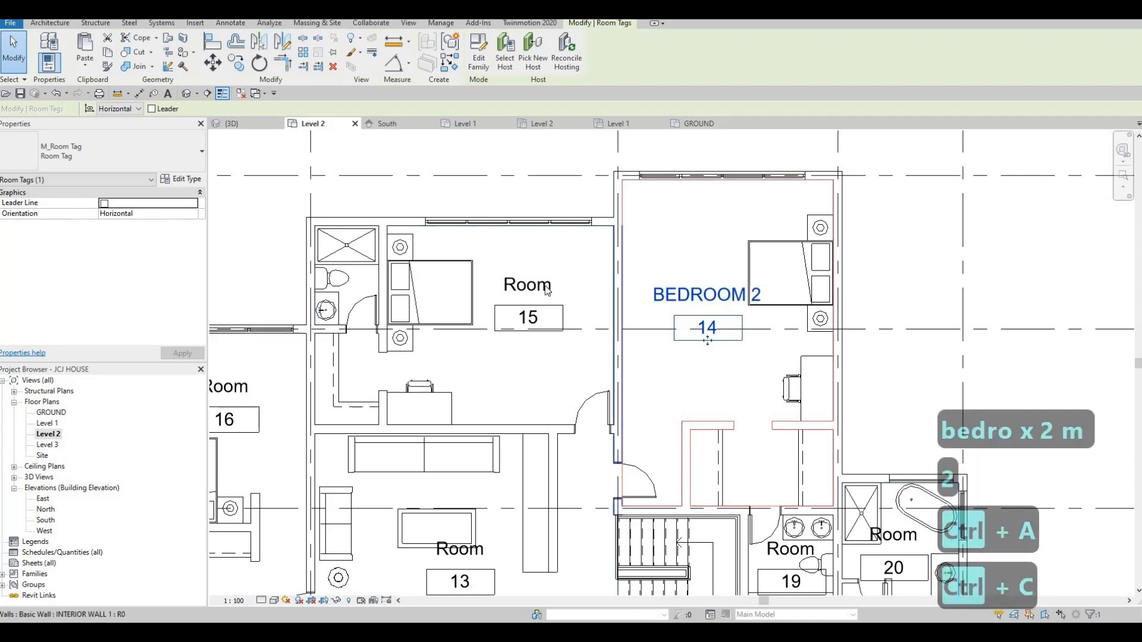
Rename room 15, the bedroom above the lounge, to BEDROOM 3 by adapting the copied name.
left_click(528, 285)
left_click(526, 287)
key("ctrl+v")
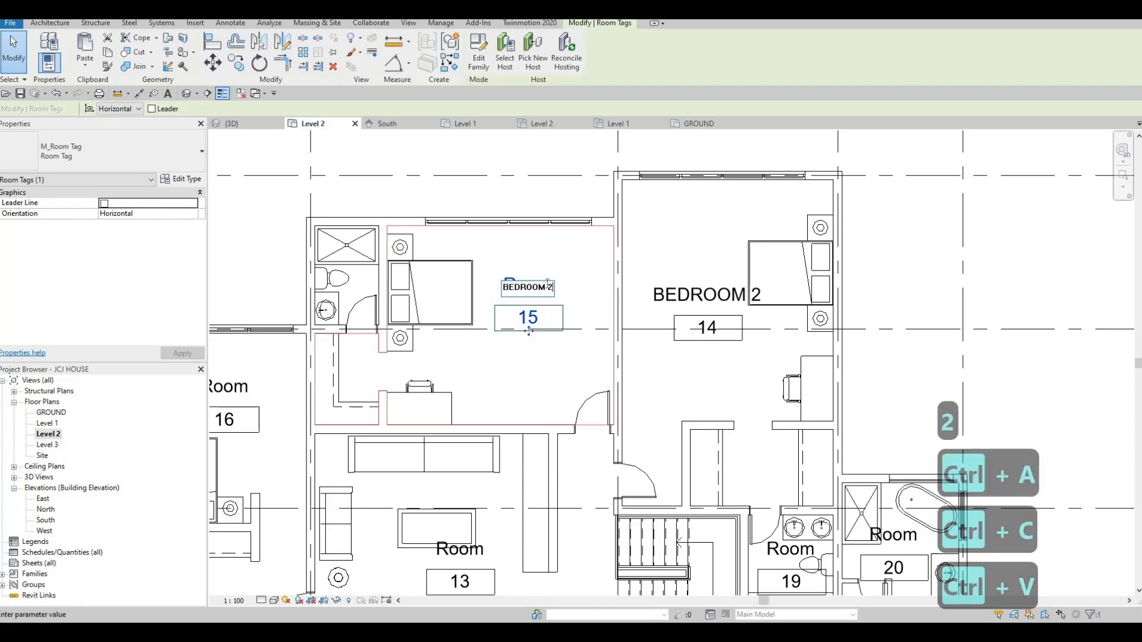
key("BackSpace")
type("3")
left_click(591, 298)
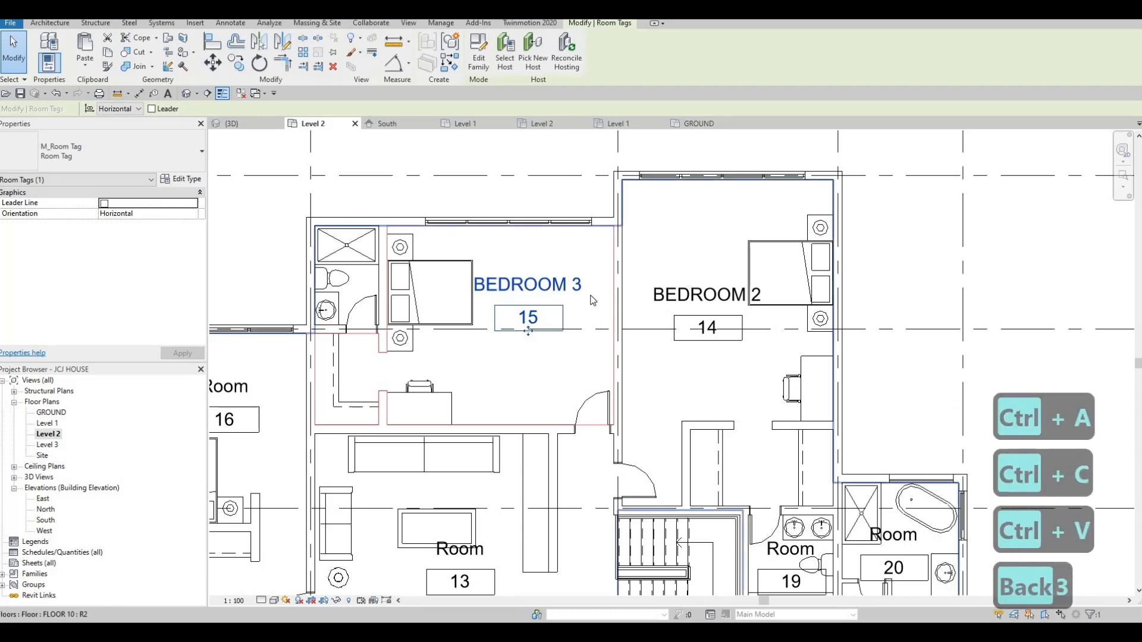
Rename room 16, the bedroom beside the lounge, to BEDROOM 4 by adapting the copied name.
middle_click_drag(591, 297, 883, 193)
left_click(515, 316)
left_click(520, 285)
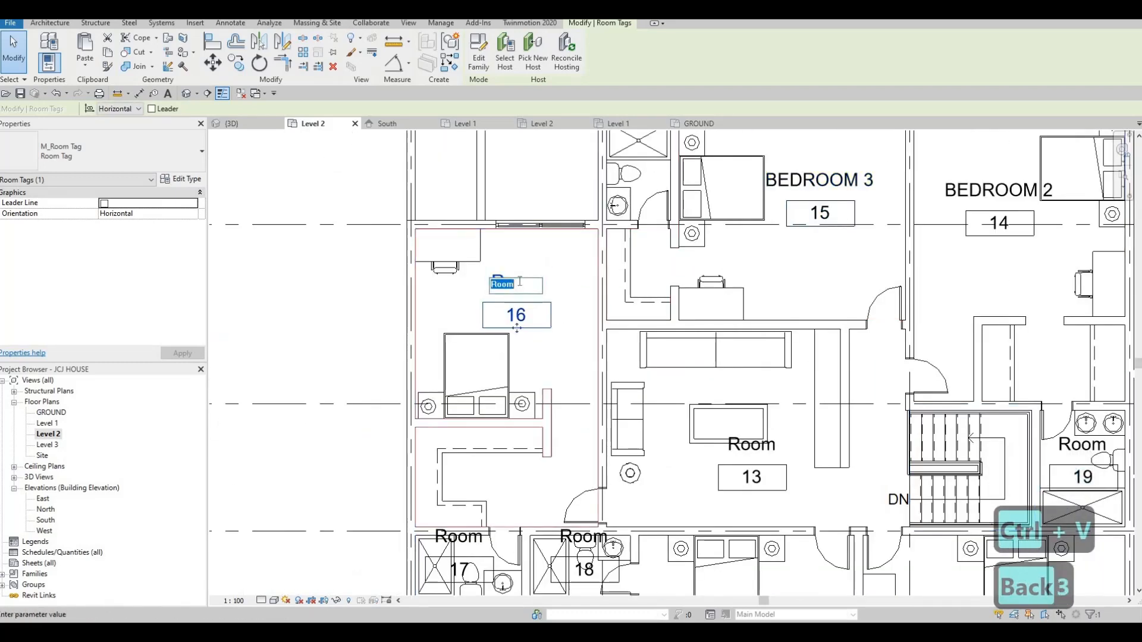
key("ctrl+v")
key("BackSpace")
type("4")
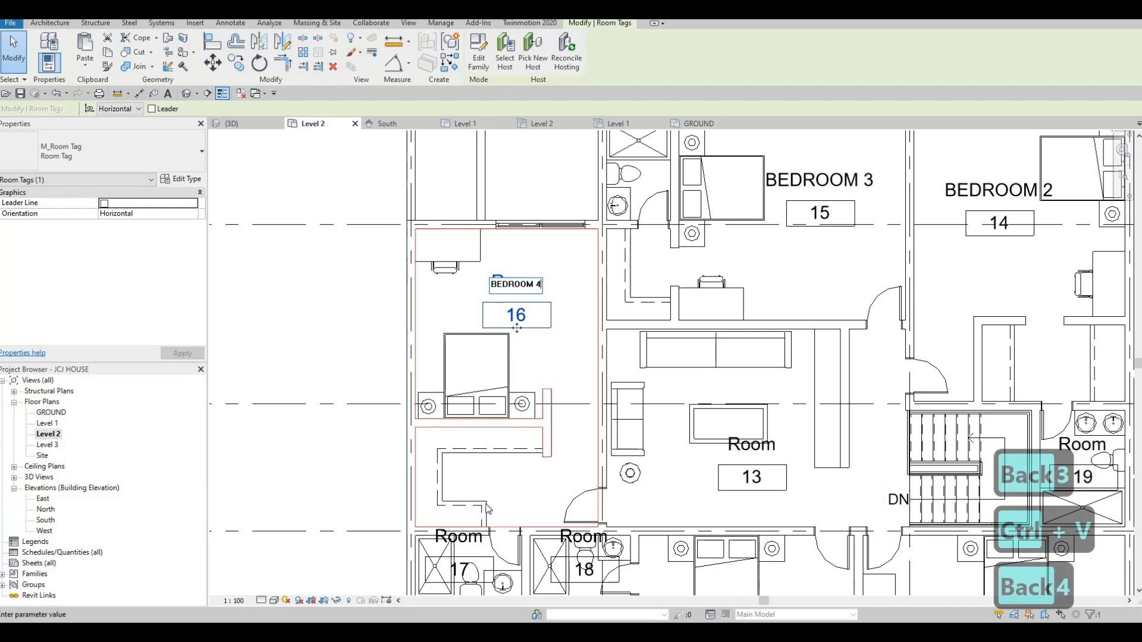
Rename room 22, the bedroom below the lounge, to BEDROOM 5 by adapting the copied name.
middle_click_drag(517, 387, 545, 256)
scroll(620, 420, "down", 2)
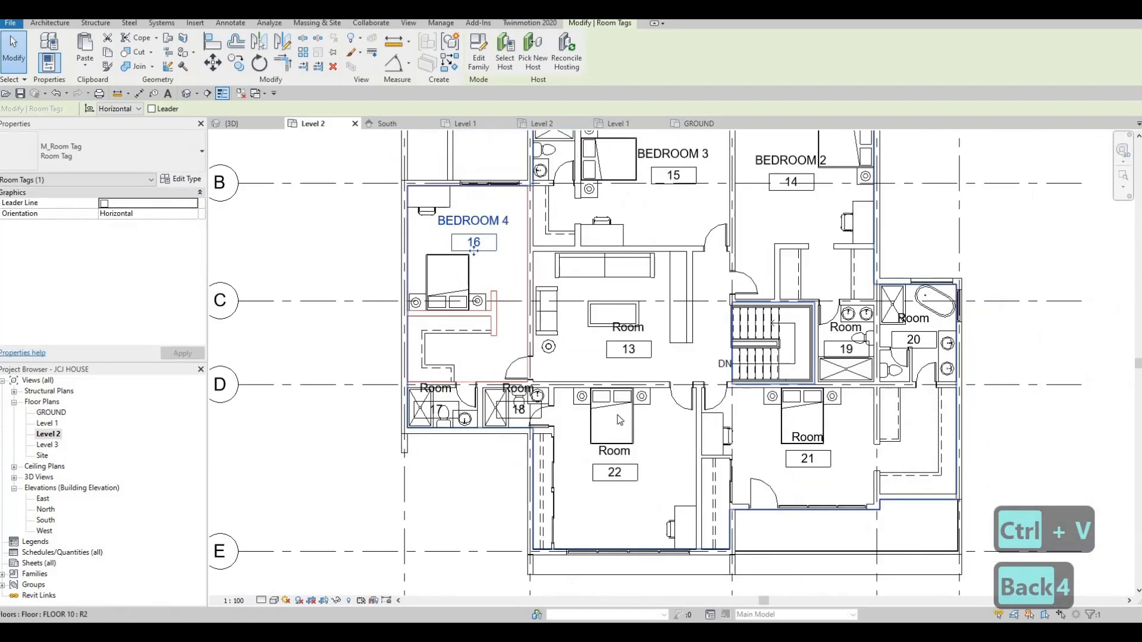
scroll(620, 420, "down", 1)
left_click(614, 442)
left_click(602, 439)
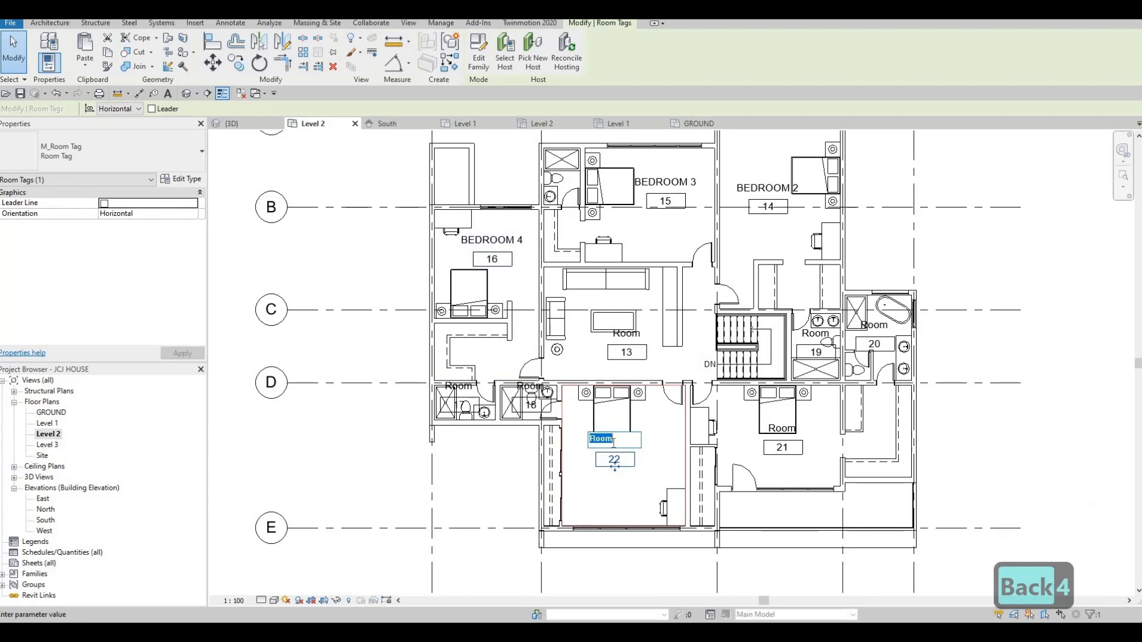
key("ctrl+v")
key("BackSpace")
type("5")
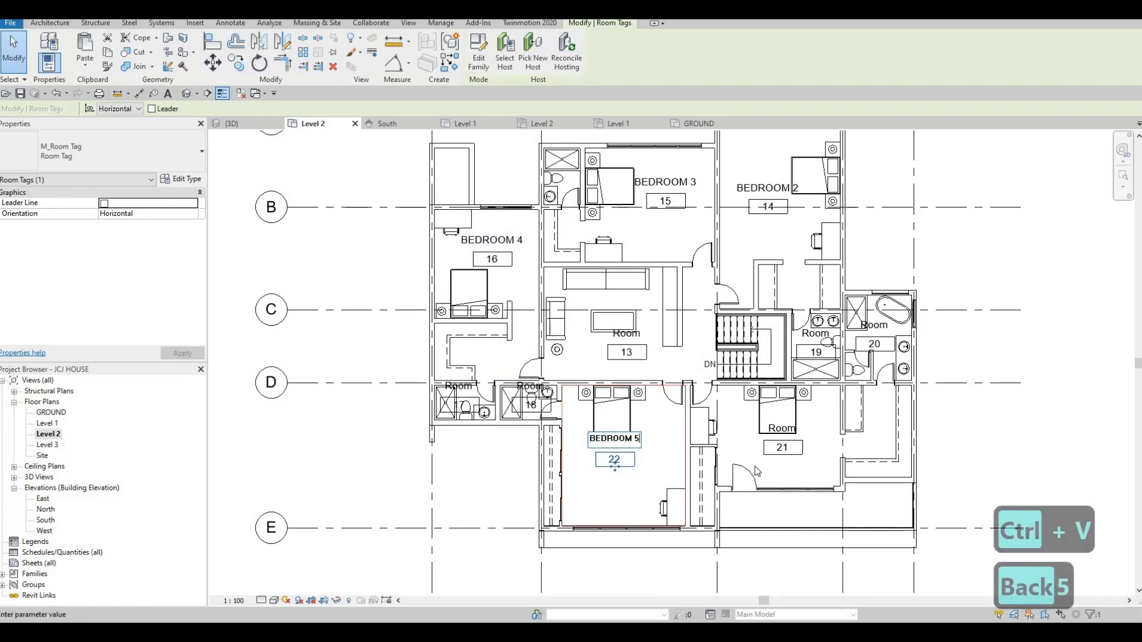
left_click(779, 445)
key("Escape")
Rename room 21, the bedroom below the stair, to MASTERS.
left_click(782, 447)
left_click(769, 427)
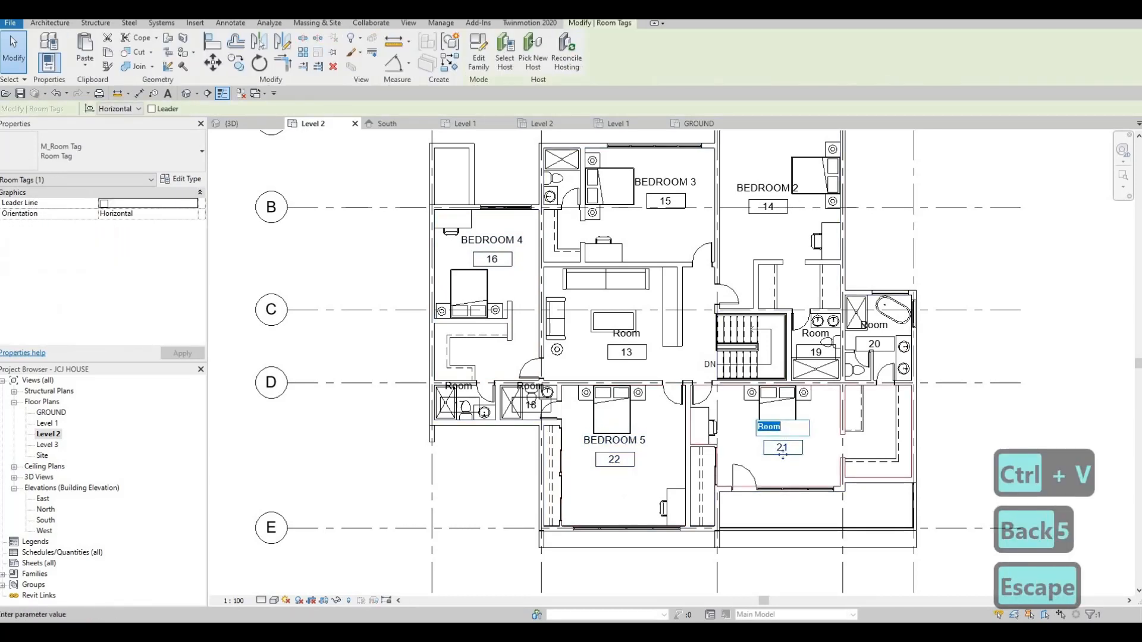
type("MA")
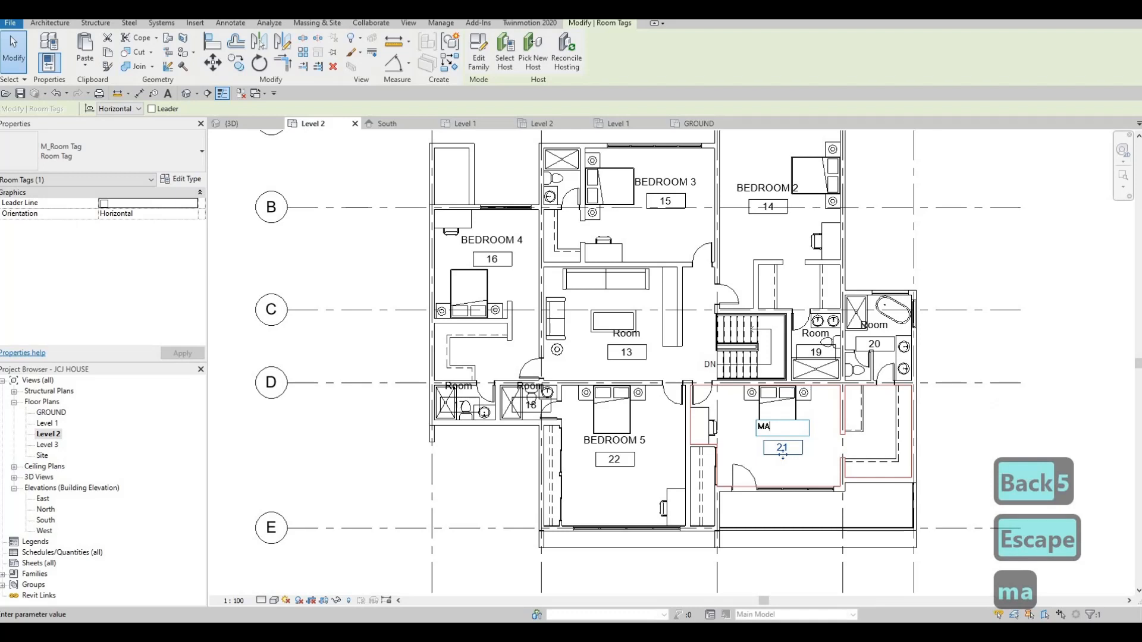
type("STERS")
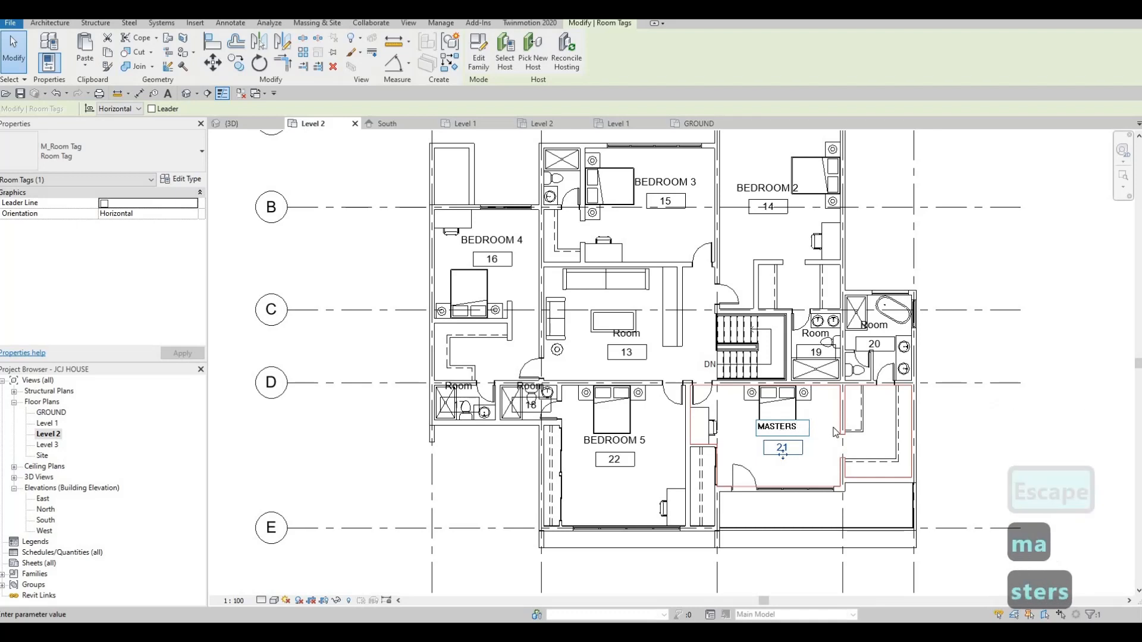
left_click(878, 330)
Rename room 20, the bathroom with the bathtub, to ENSUITE MASTER.
left_click(875, 327)
left_click(875, 324)
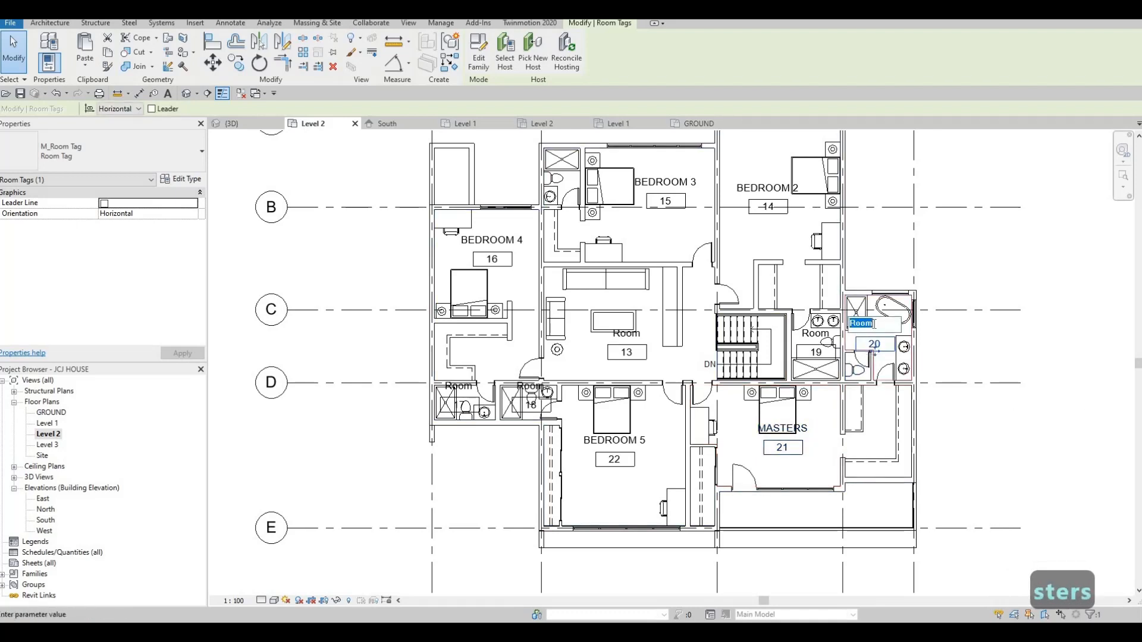
type("ENSUIT")
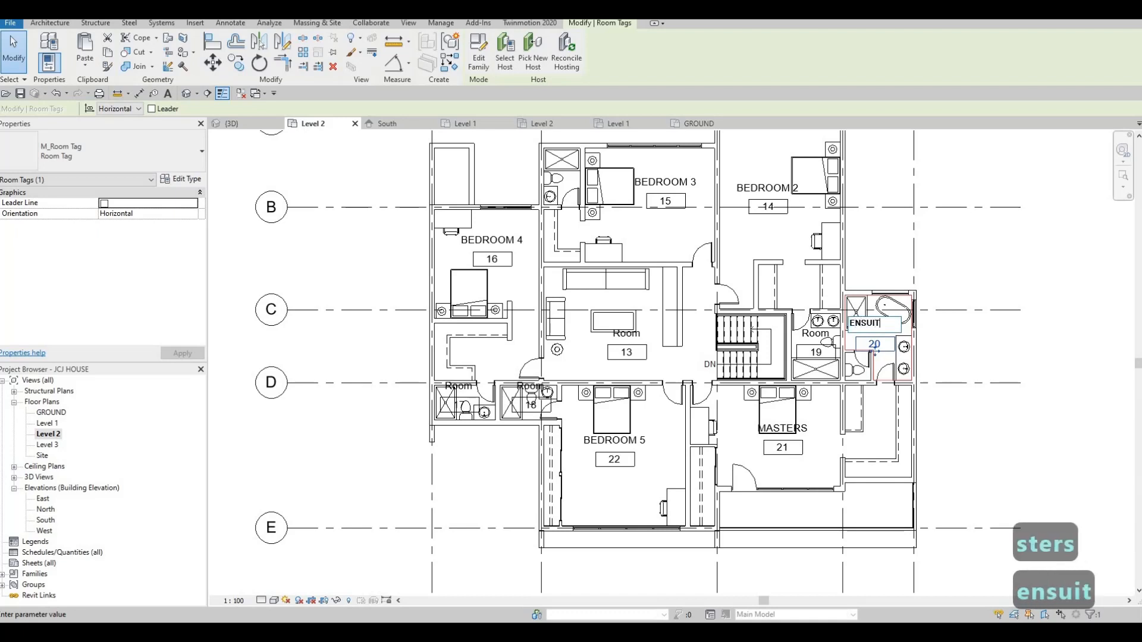
type("E MASTER")
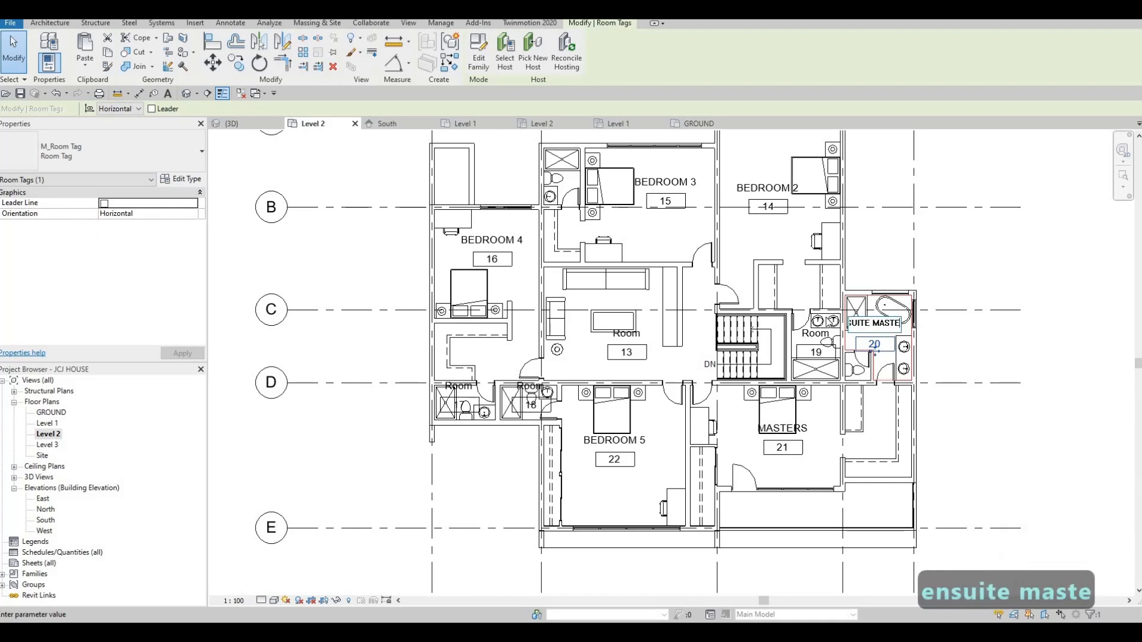
left_click(817, 340)
Rename room 19, the bathroom next to the stair, to ENSUITE 2.
left_click(815, 338)
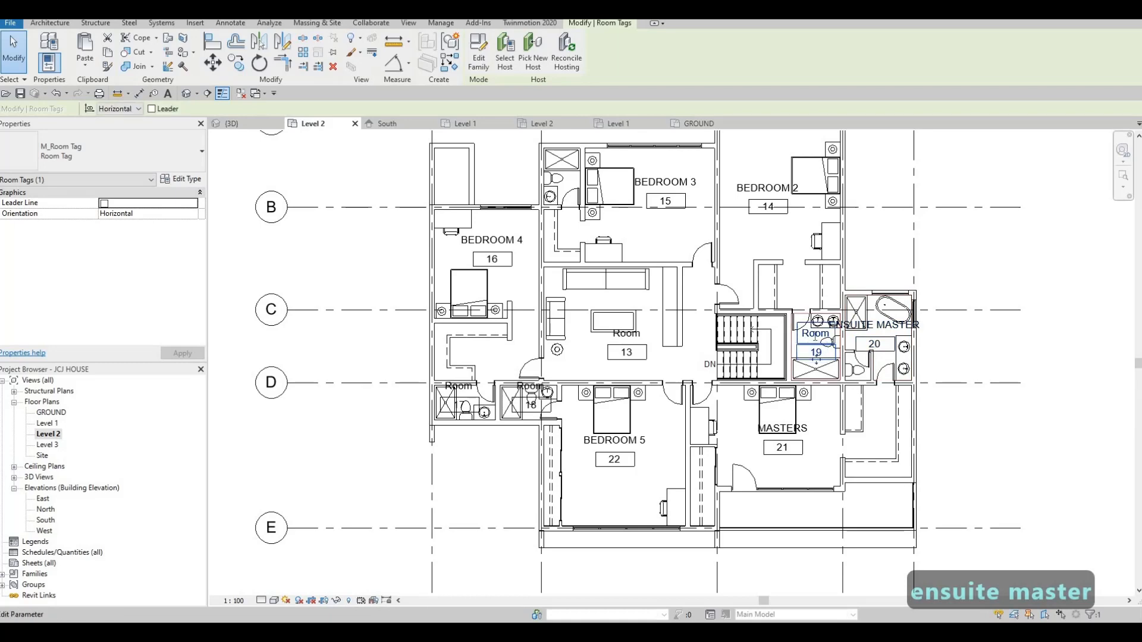
left_click(814, 334)
type("ENSUITE 2")
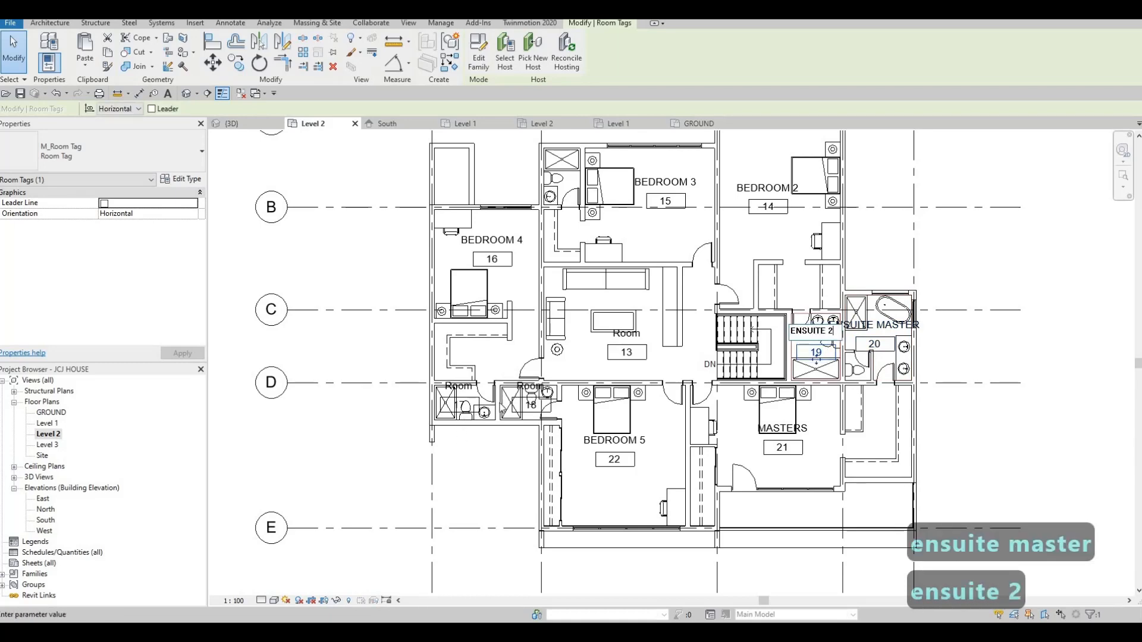
left_click(462, 397)
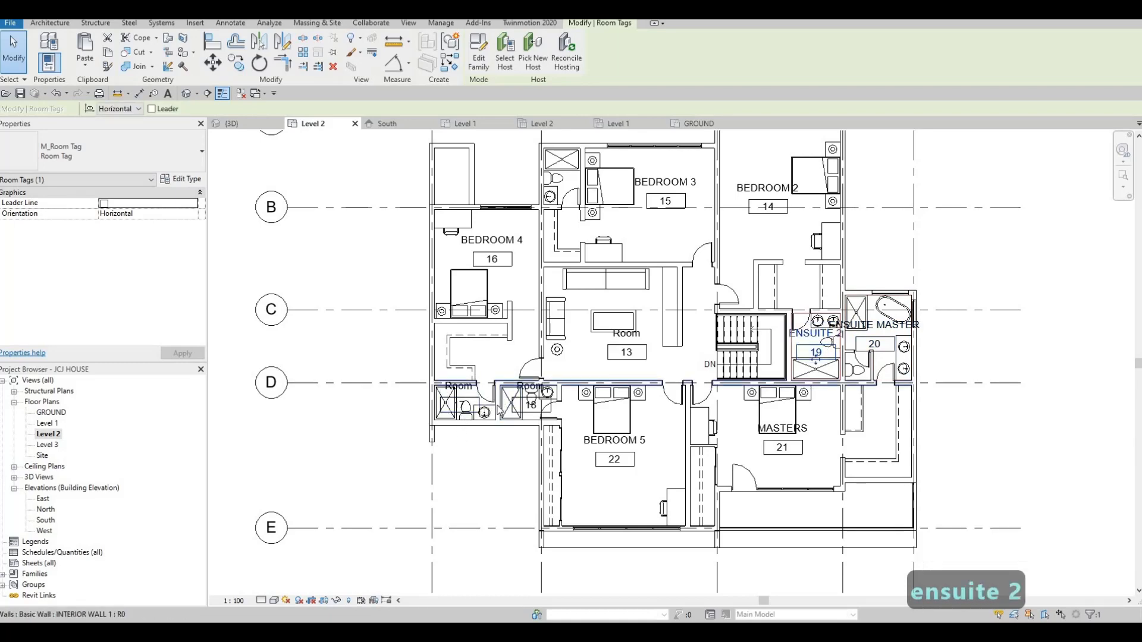
Rename room 18, the small bathroom adjoining BEDROOM 5, to ENSUITE 3.
scroll(497, 395, "up", 2)
left_click(562, 390)
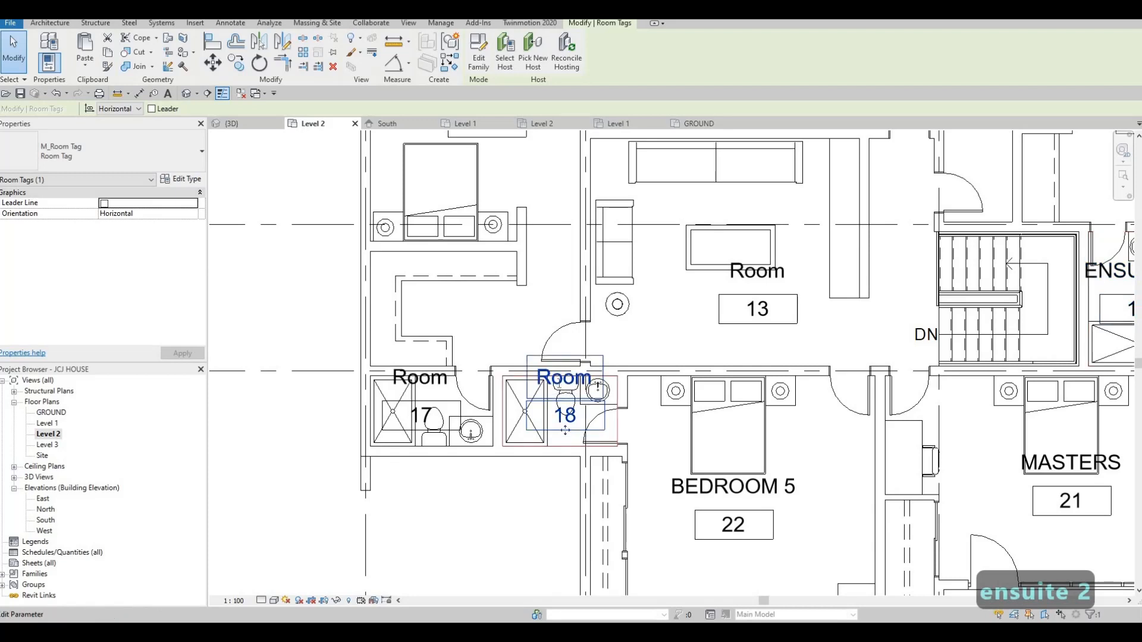
left_click(559, 382)
type("ENSU")
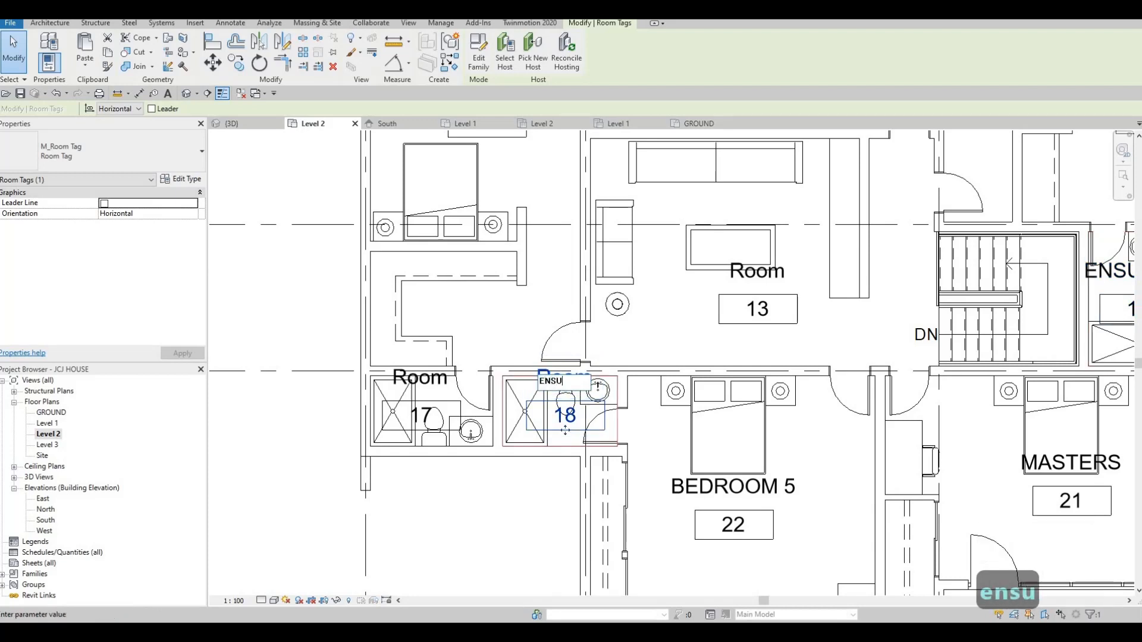
type("ITE ")
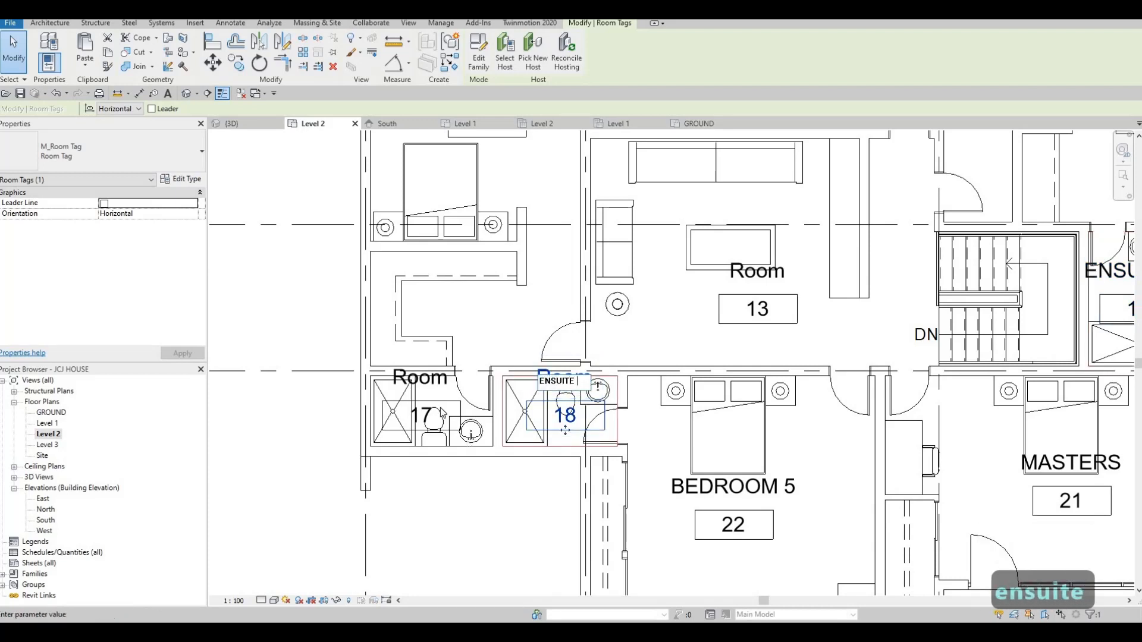
type("3")
left_click(438, 386)
left_click(438, 385)
key("Escape")
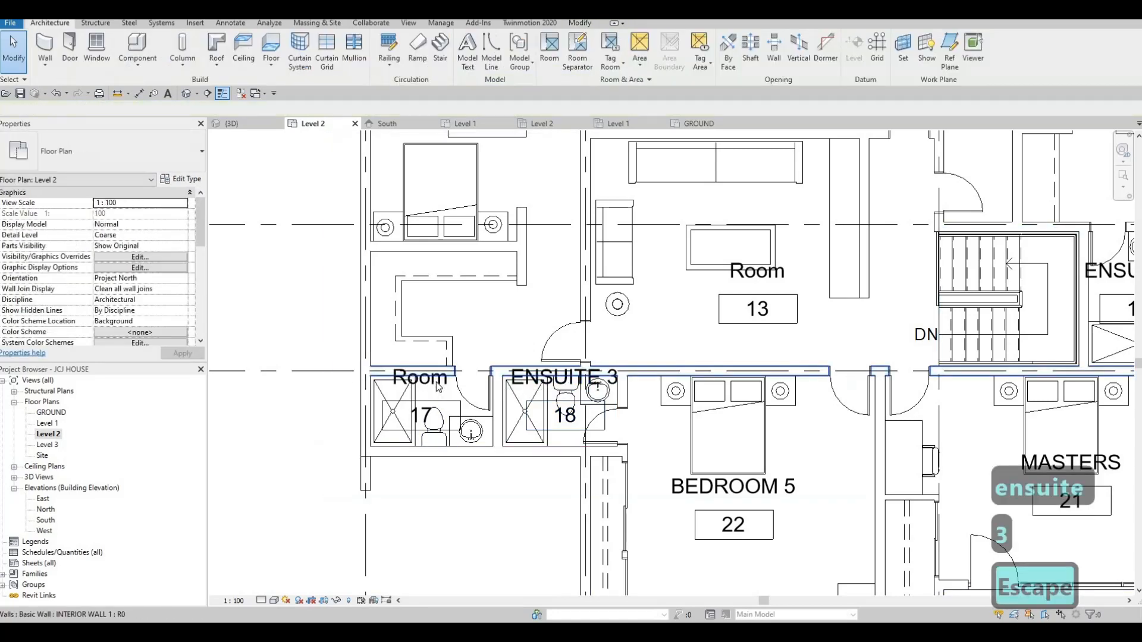
Rename room 17, the small bathroom below the BEDROOM 4 closet, to ENSUITE 4.
left_click(438, 386)
left_click(438, 384)
type("ENSUITE 4")
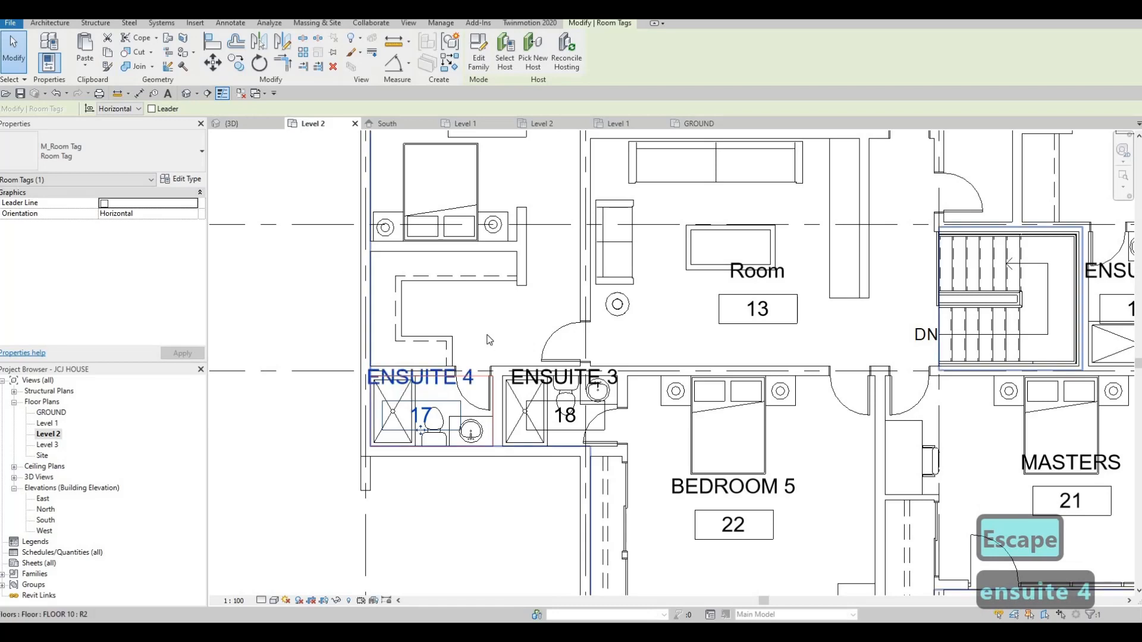
Place a tagged room in the small bathroom beside BEDROOM 3.
middle_click_drag(474, 384, 517, 429)
scroll(517, 428, "down", 3)
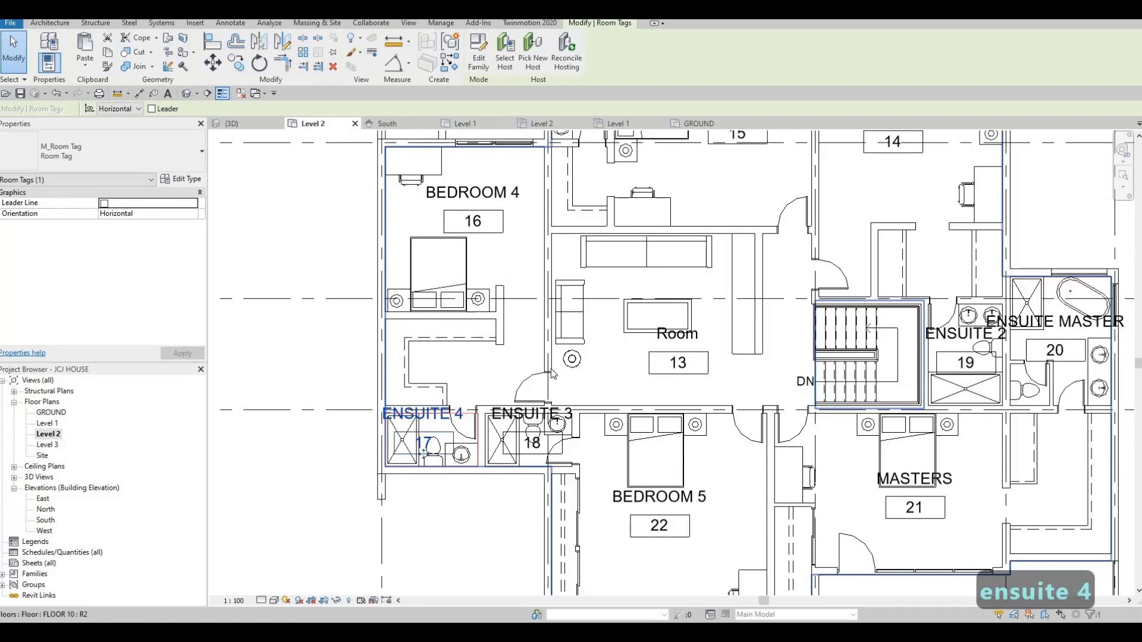
middle_click_drag(497, 111, 489, 139)
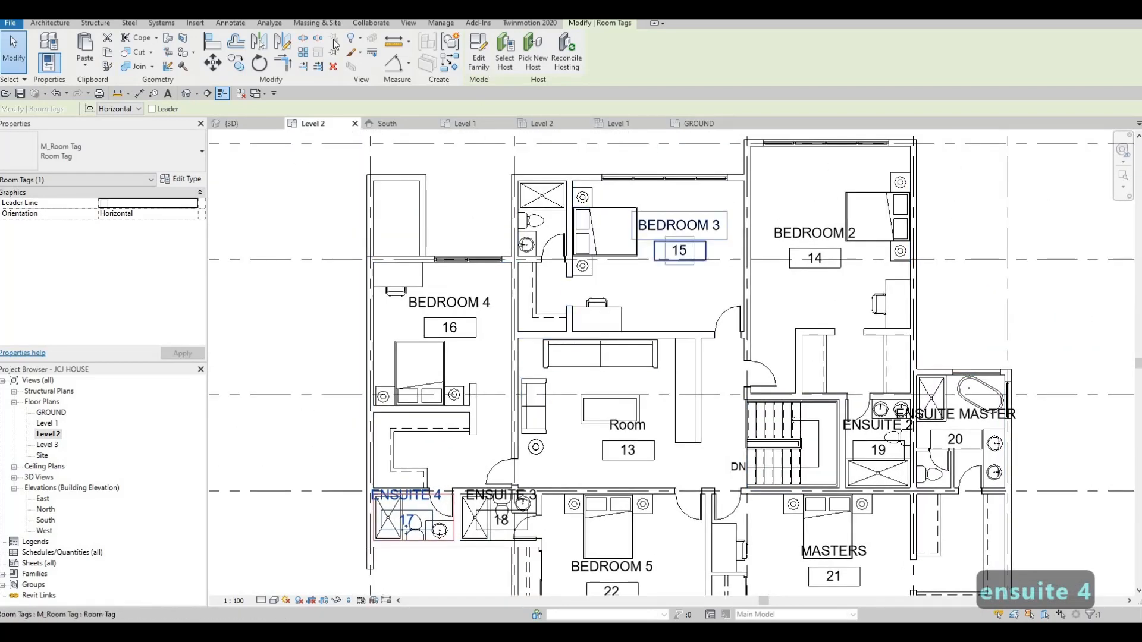
left_click(54, 23)
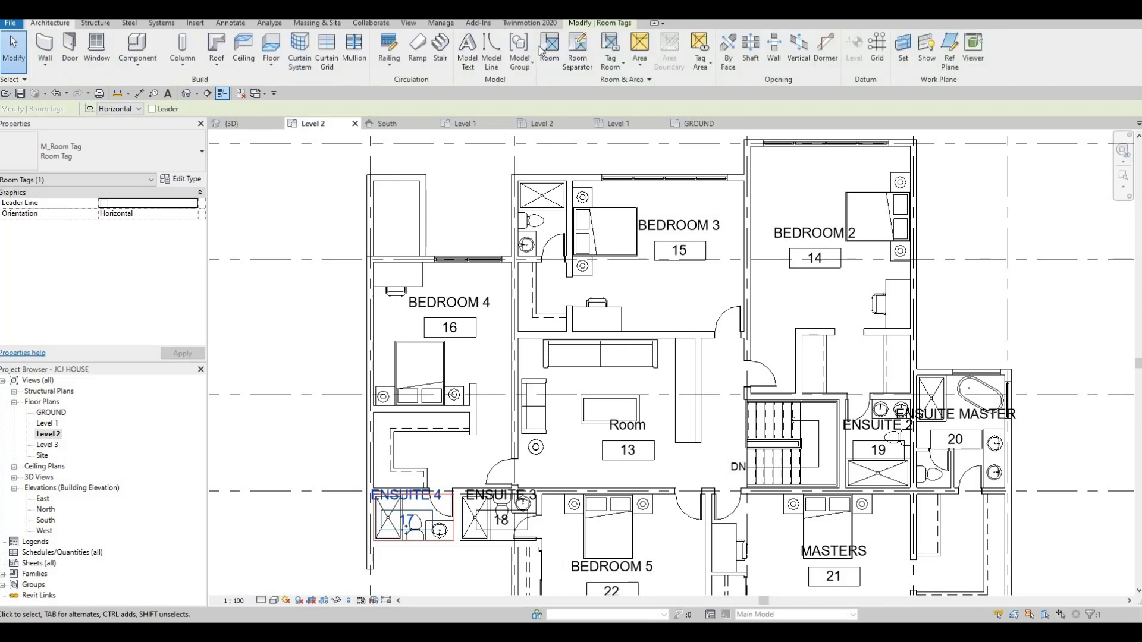
left_click(549, 47)
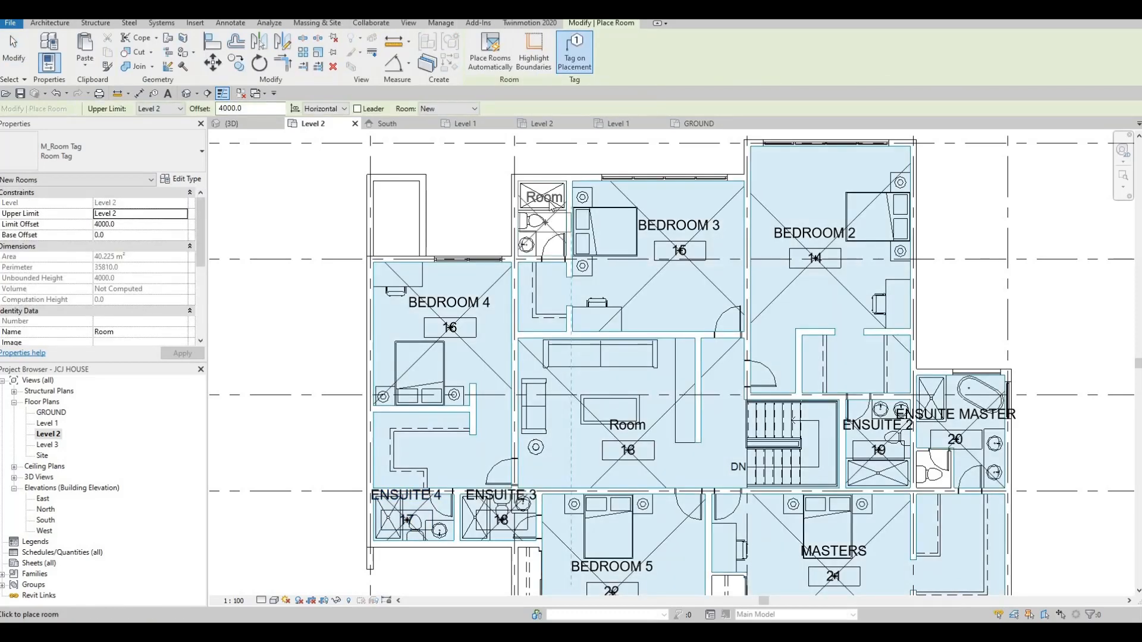
left_click(546, 215)
key("Escape")
key("Escape")
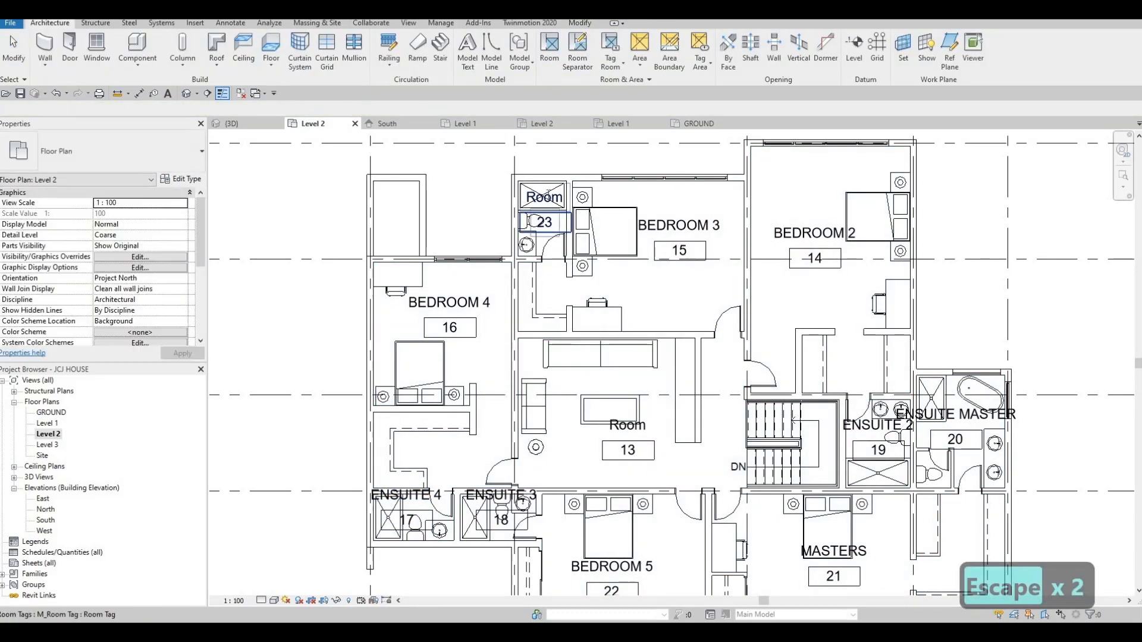
key("Escape")
Rename the new room 23, the bathroom beside BEDROOM 3, to ENSUITE 5.
left_click(547, 195)
left_click(548, 195)
type("ENSUITE 5")
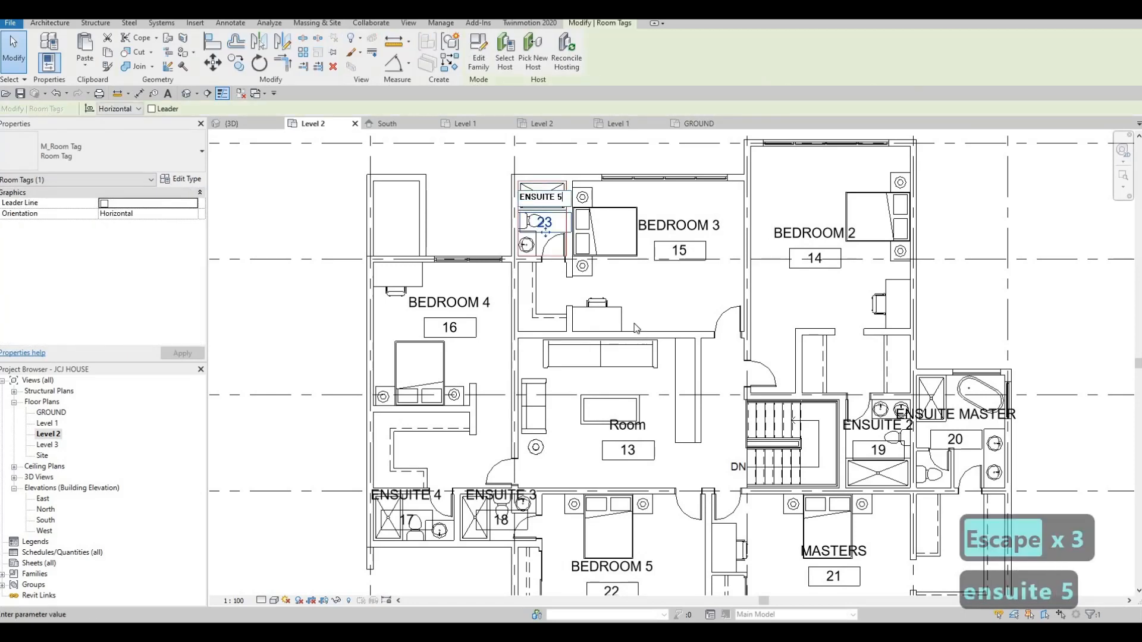
scroll(635, 327, "up", 2)
key("Escape")
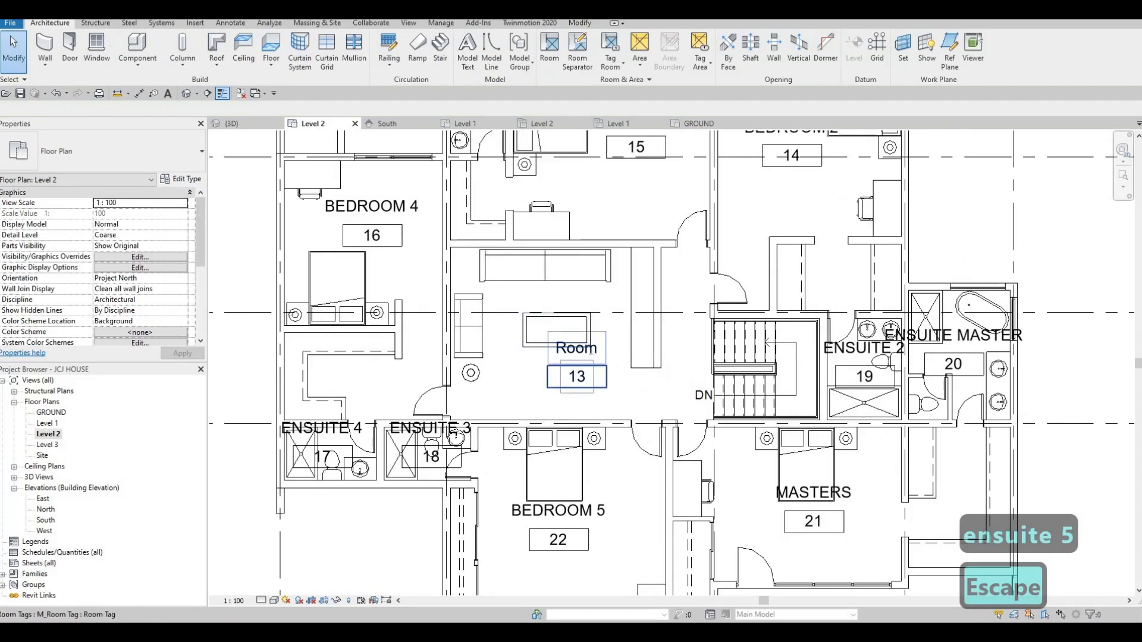
Rename room 13, the central lounge with the sofas, to FAMILY AREA 2.
double_click(590, 350)
type("GEN")
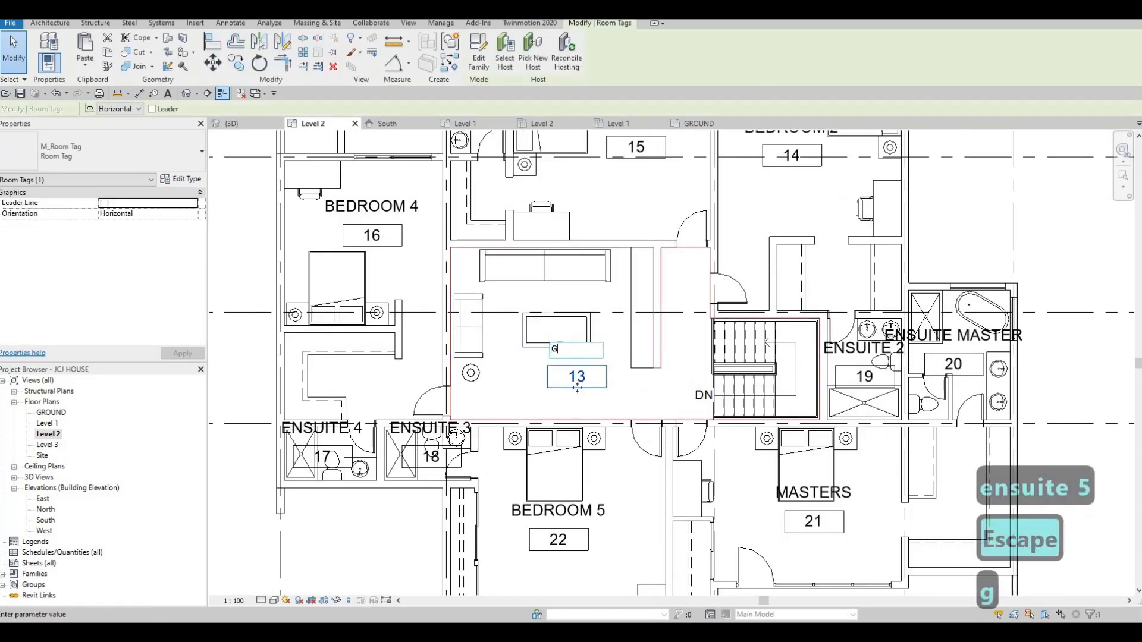
key("BackSpace")
key("BackSpace")
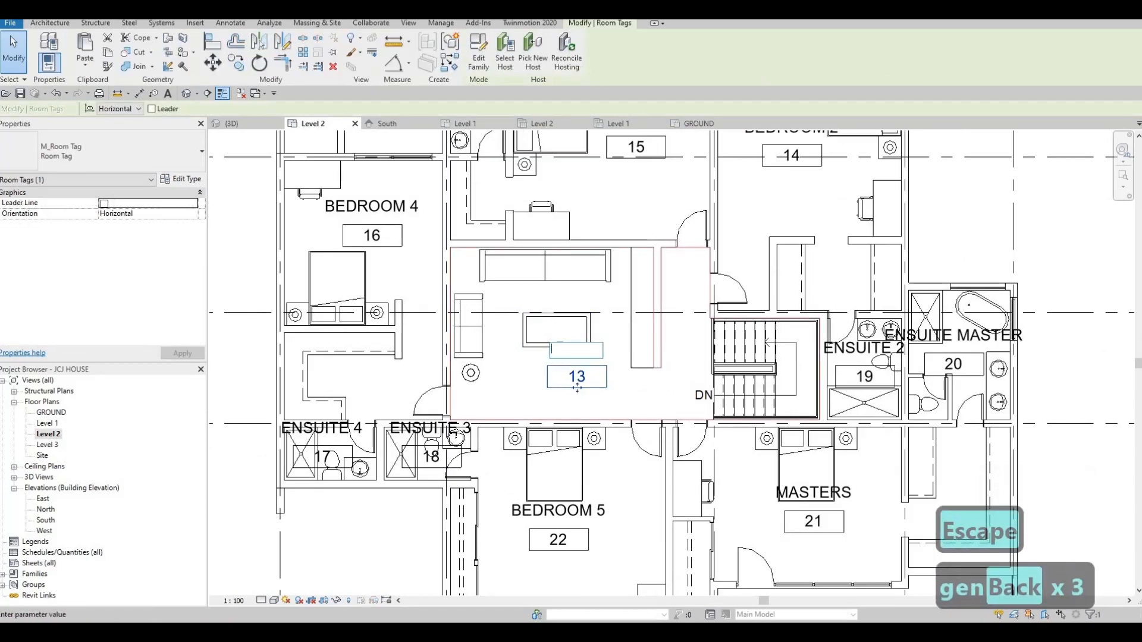
type("FAMILY")
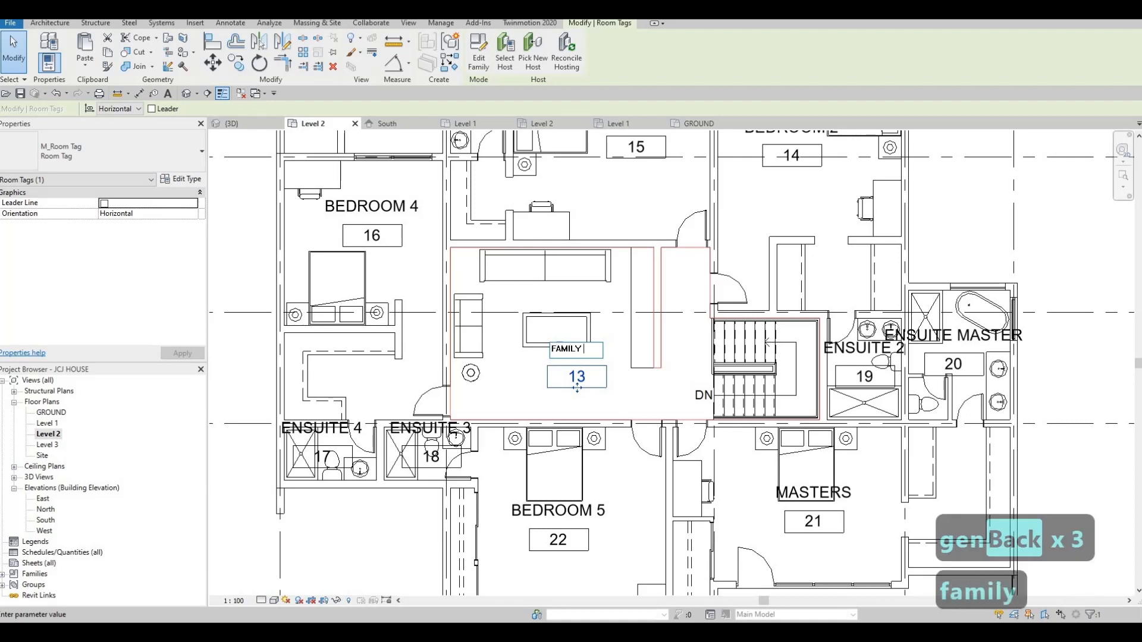
type(" A")
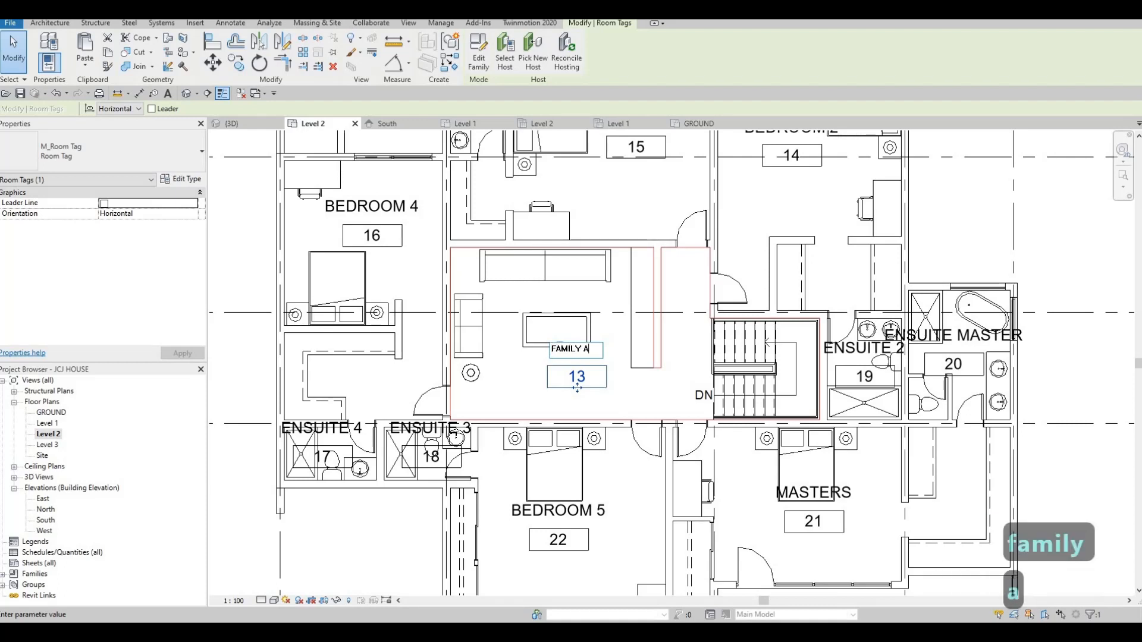
type("REA 2")
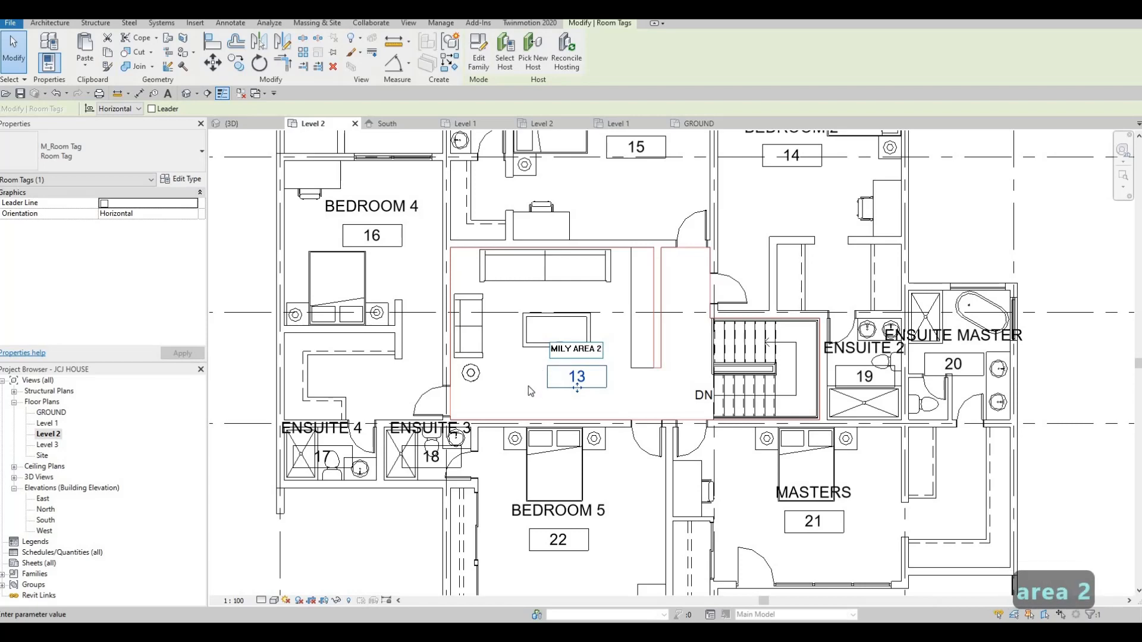
left_click(698, 395)
scroll(653, 391, "down", 4)
key("Escape")
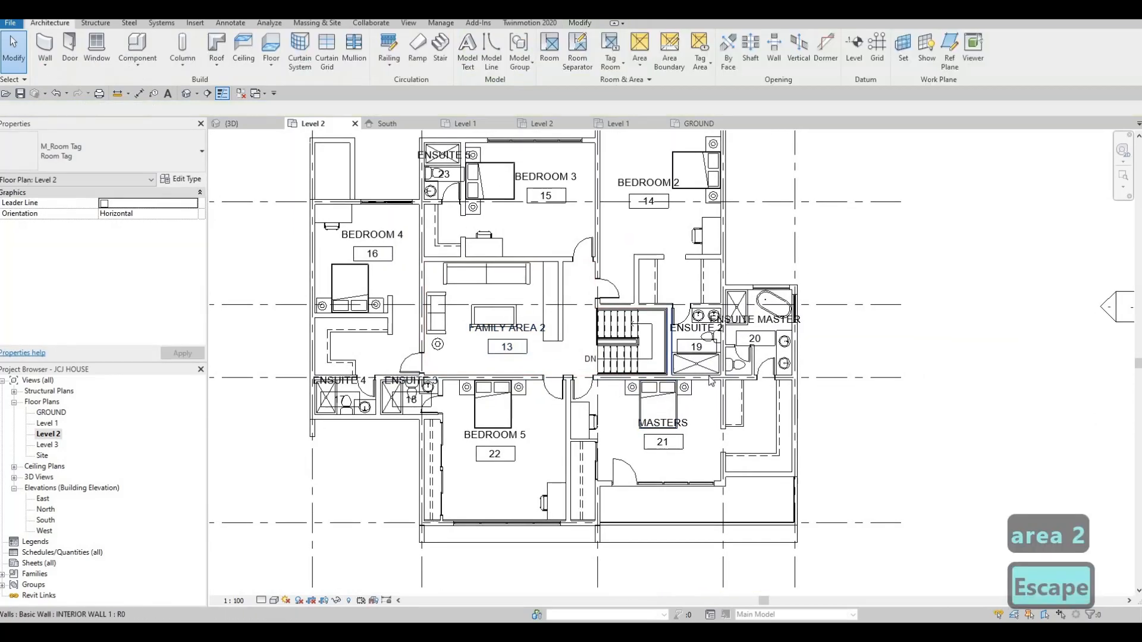
scroll(729, 357, "up", 3)
scroll(760, 382, "down", 3)
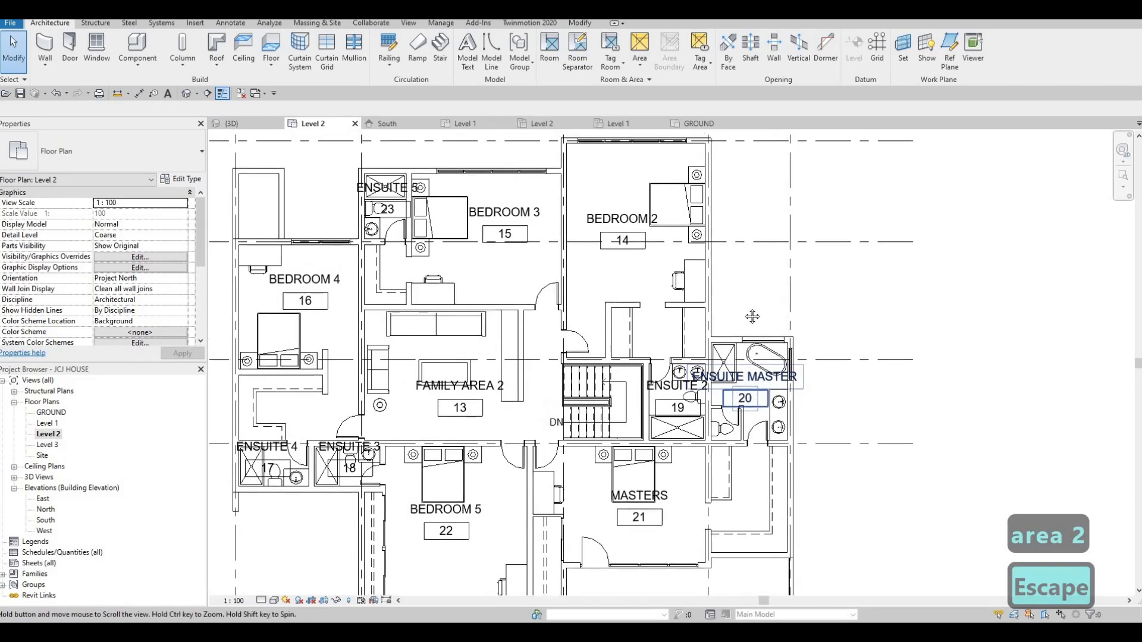
scroll(706, 293, "up", 3)
key("Escape")
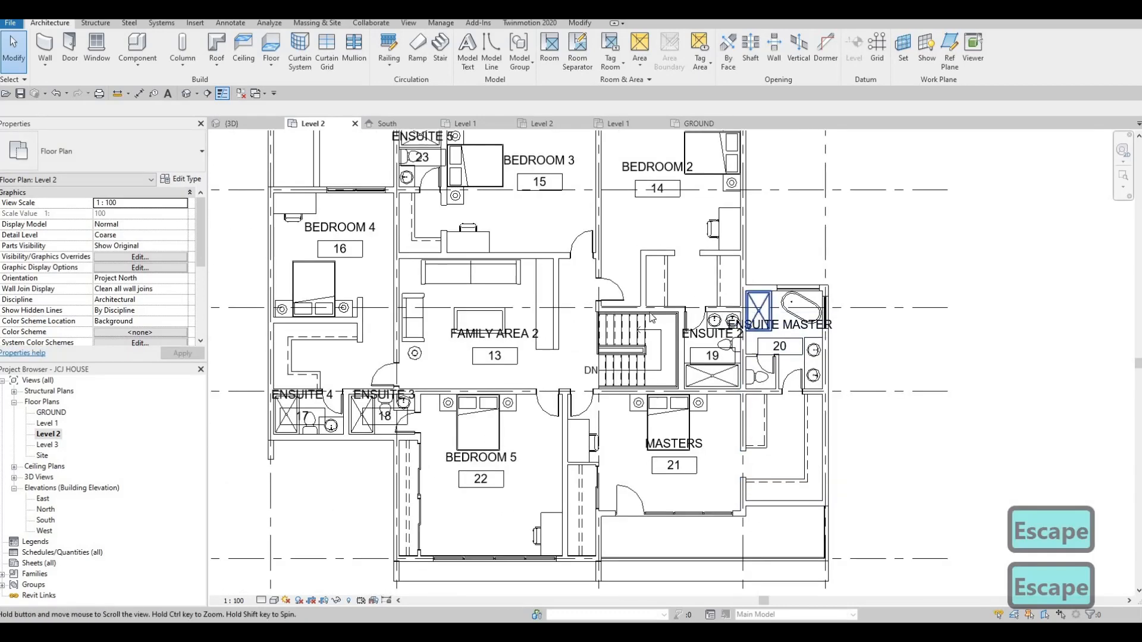
scroll(756, 238, "down", 2)
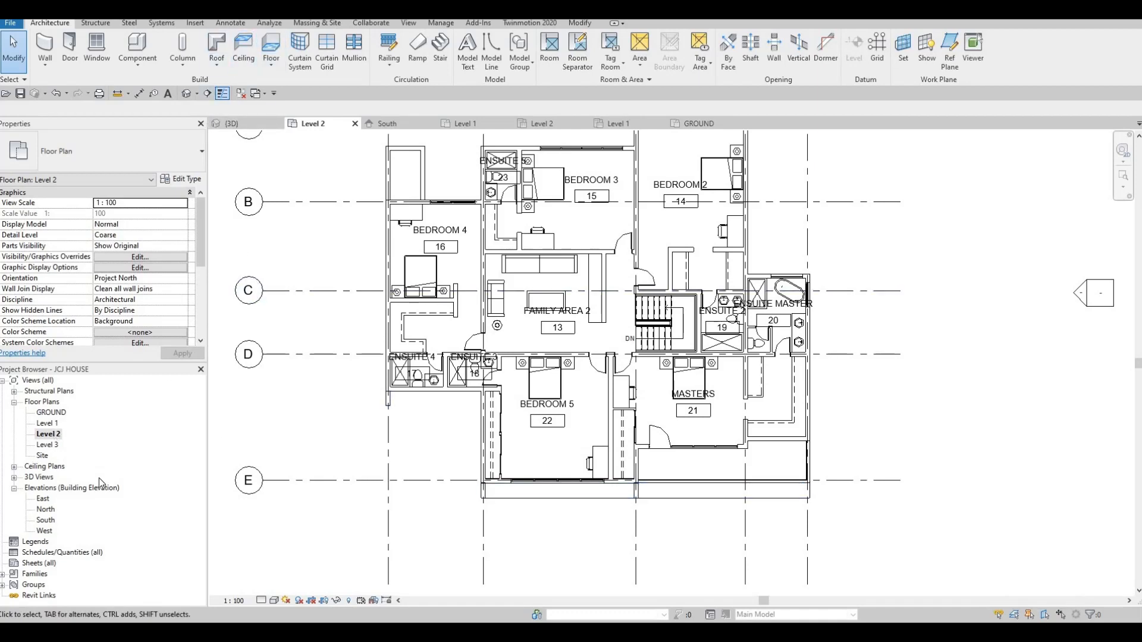
Browse the Canada family library from the new sheet setup, create a sheet with the A0 metric titleblock and expand the sheets list.
left_click(38, 563)
right_click(28, 565)
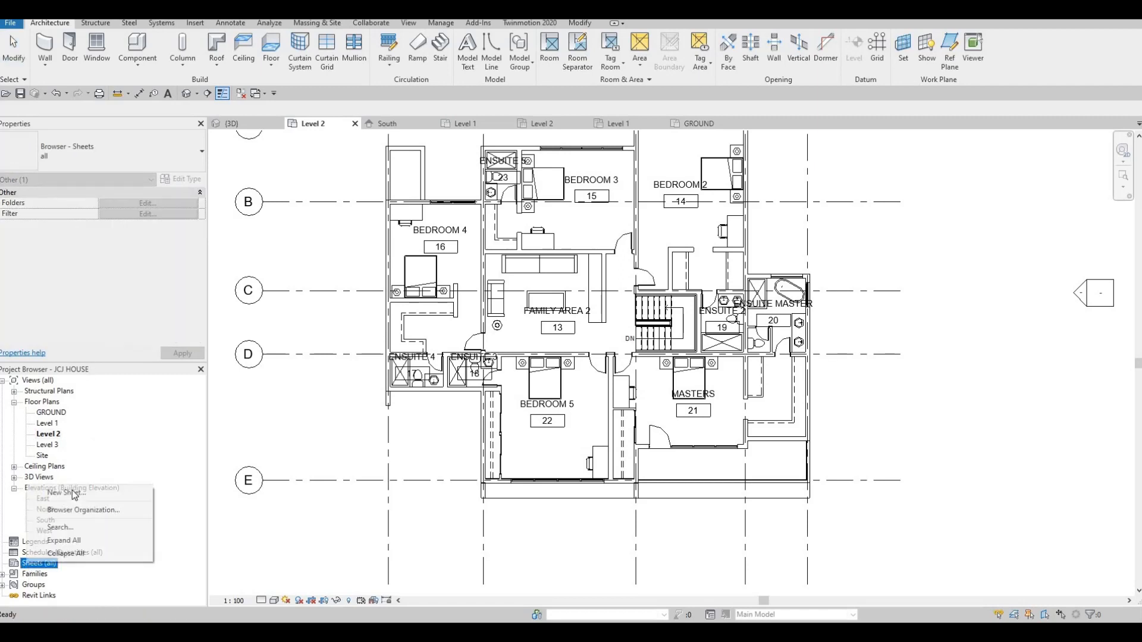
left_click(72, 490)
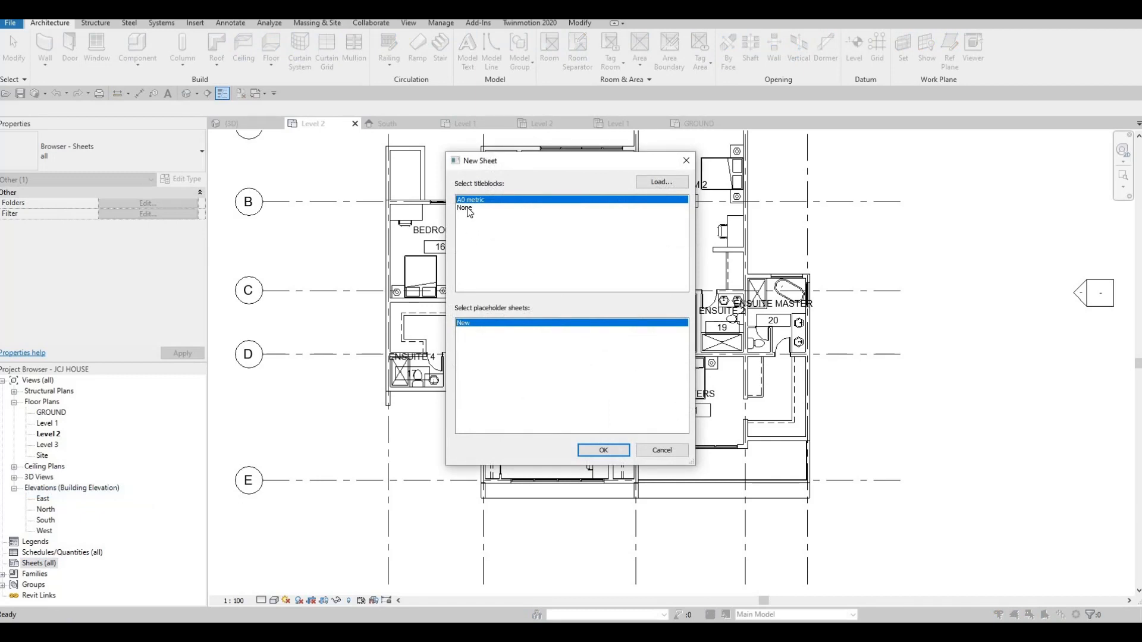
left_click(650, 181)
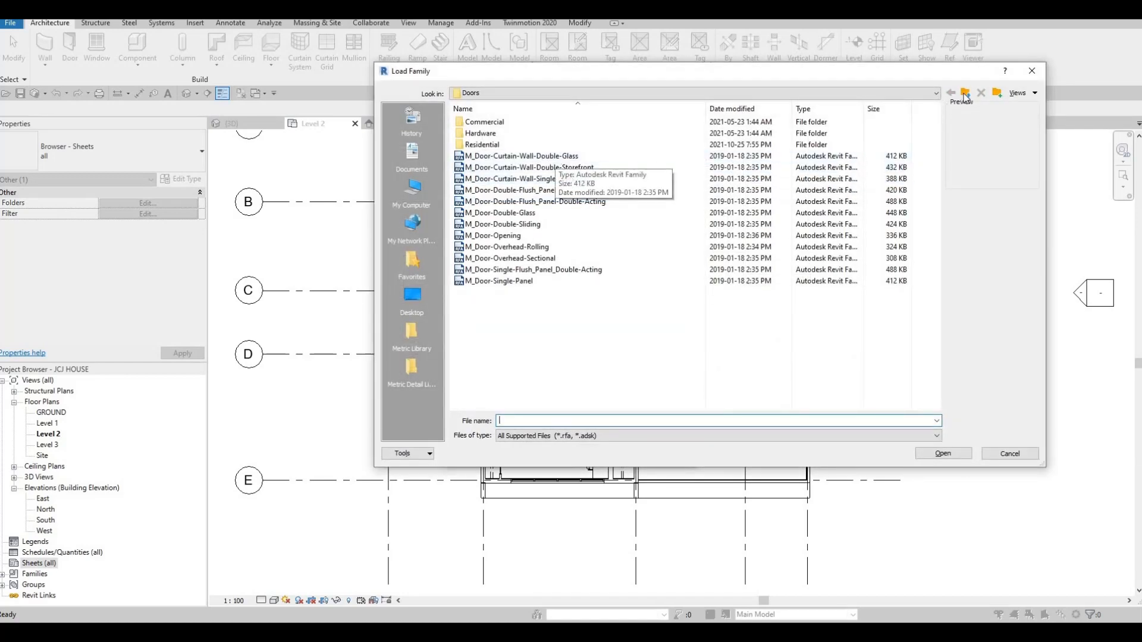
left_click(964, 93)
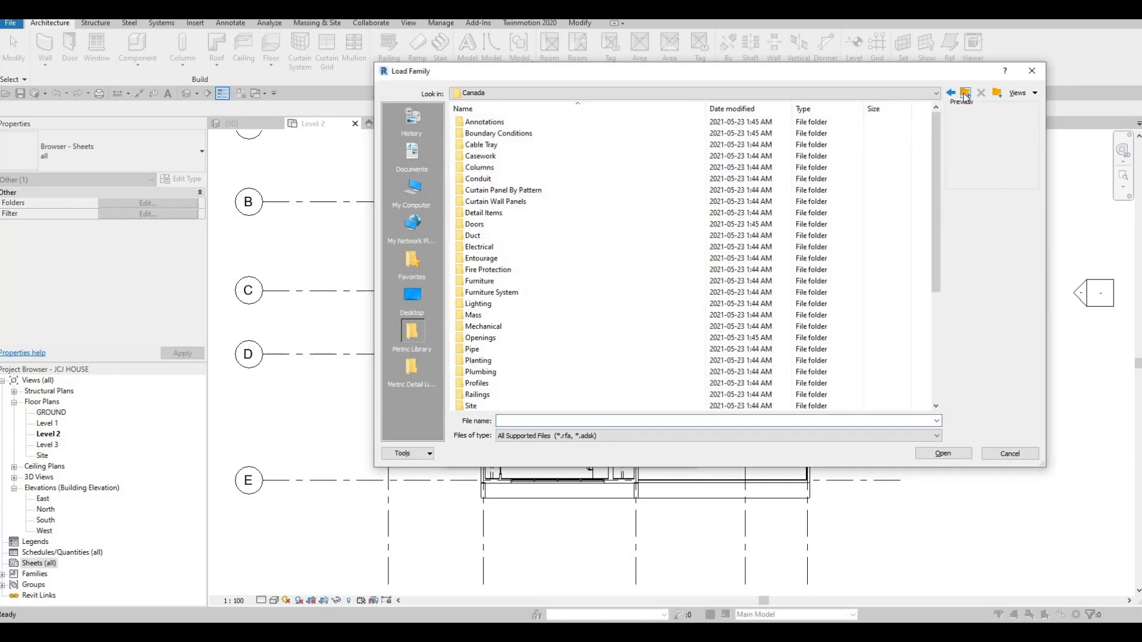
scroll(532, 355, "down", 5)
double_click(537, 365)
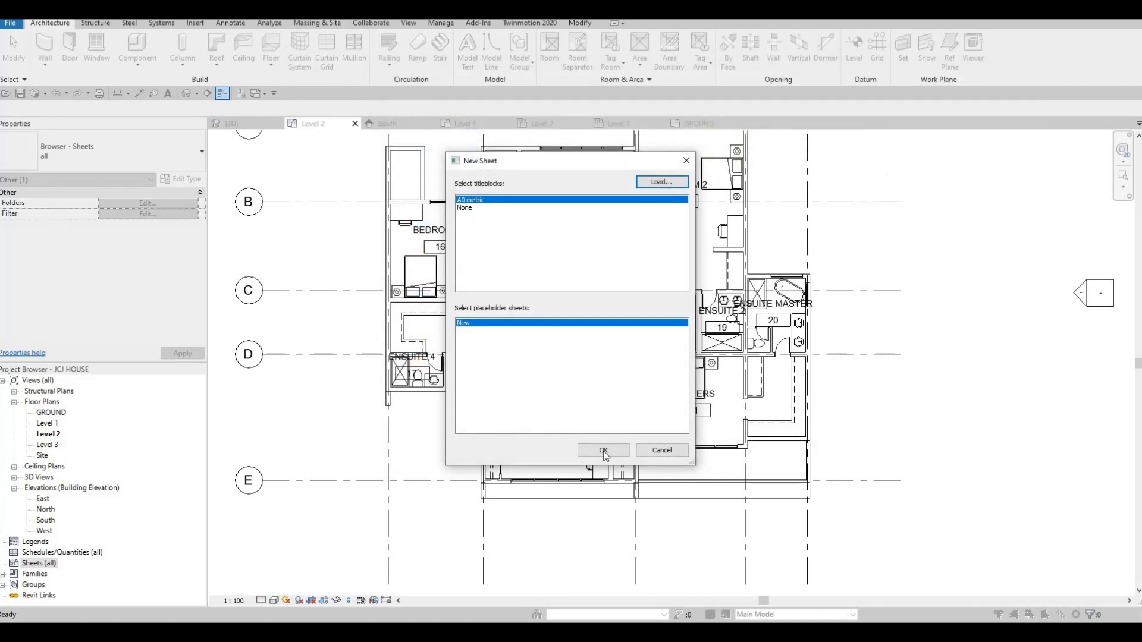
left_click(604, 453)
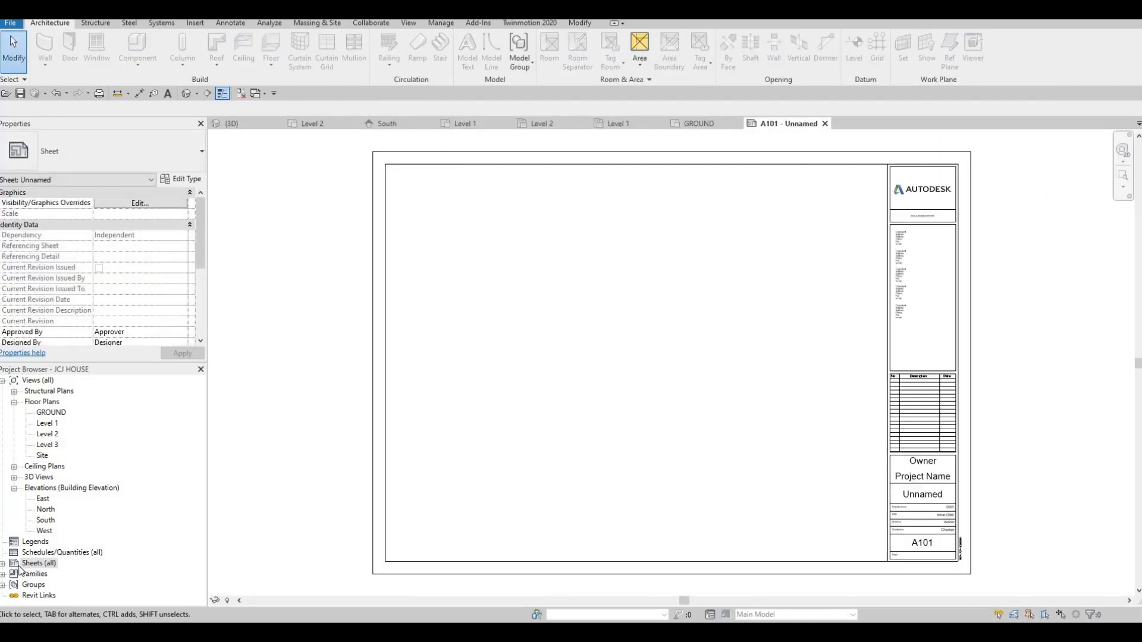
double_click(46, 565)
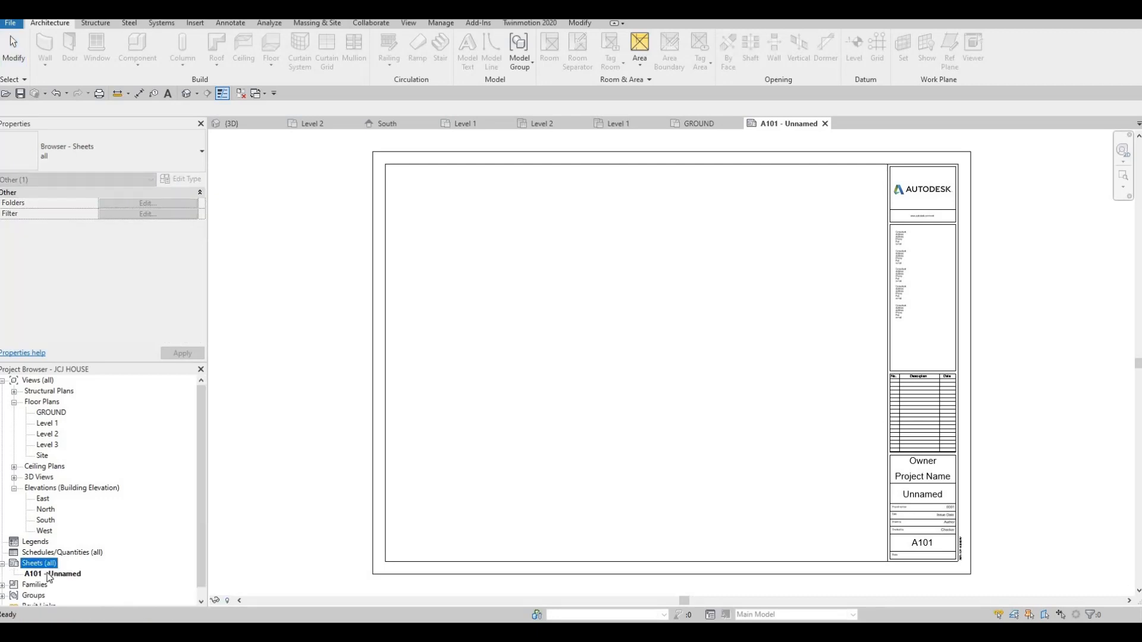
left_click(50, 574)
right_click(49, 576)
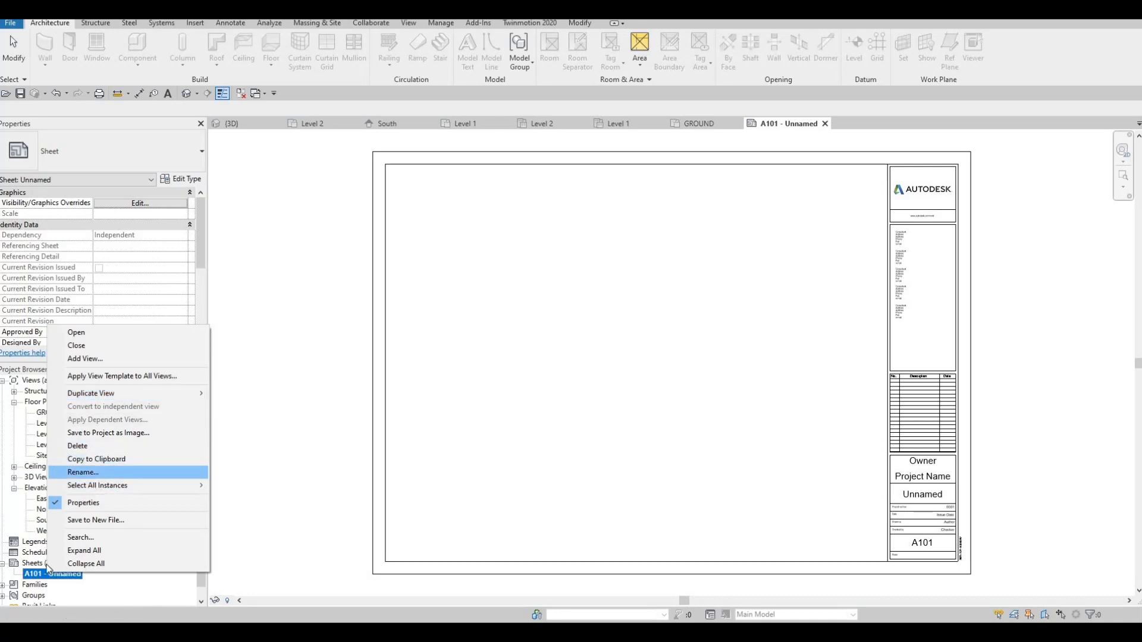
key("Escape")
Add a second and a third sheet, each with the A0 metric titleblock.
right_click(78, 562)
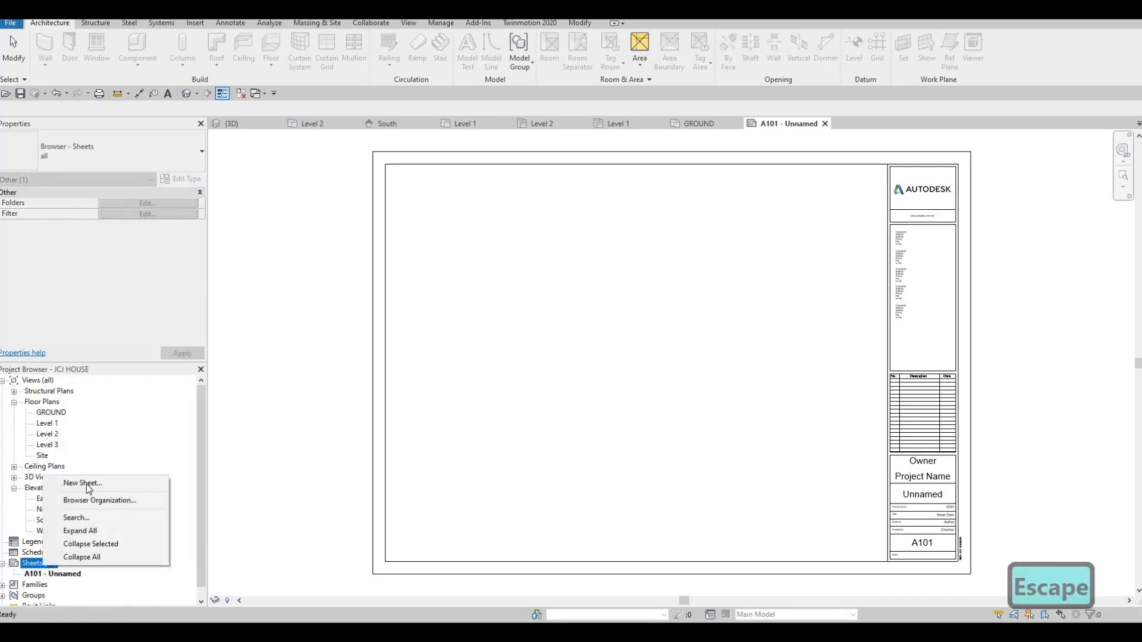
left_click(90, 483)
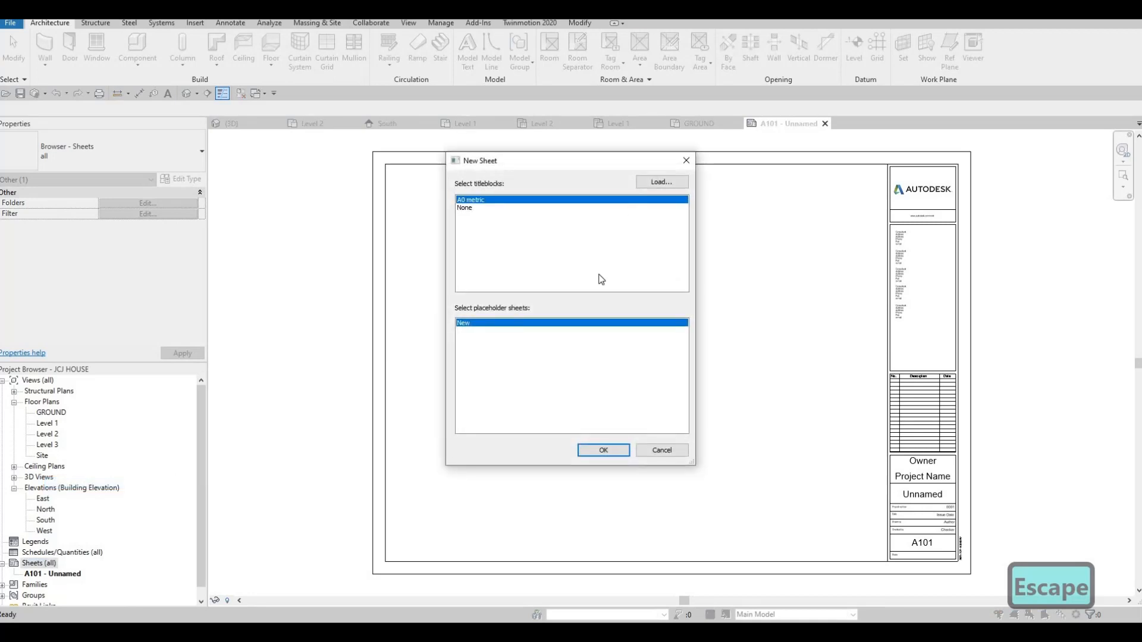
key("Return")
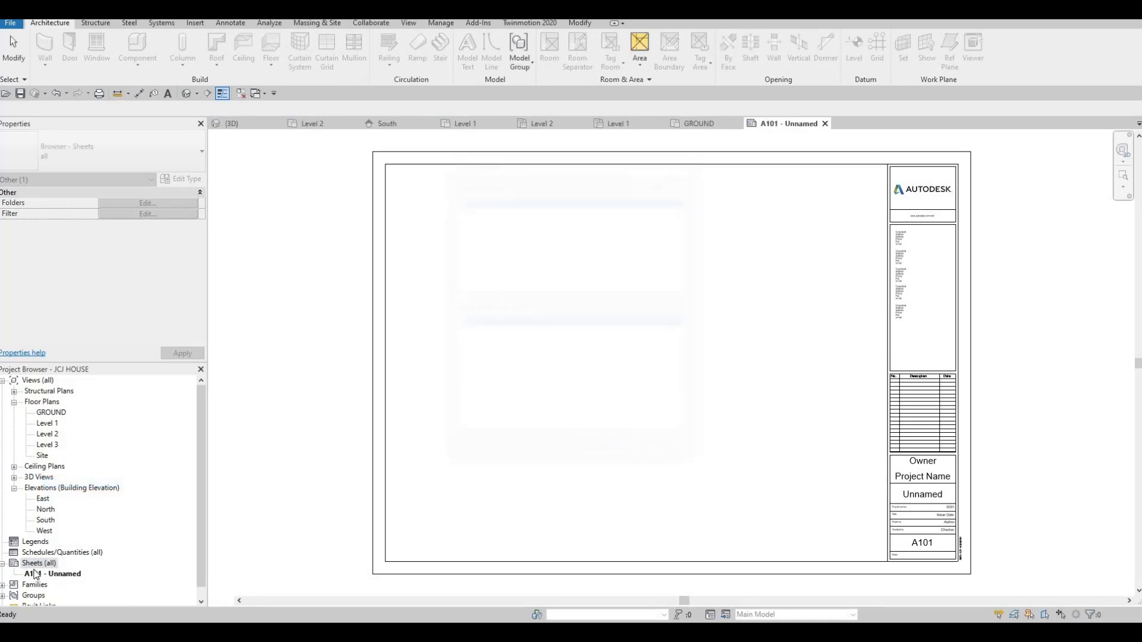
right_click(36, 563)
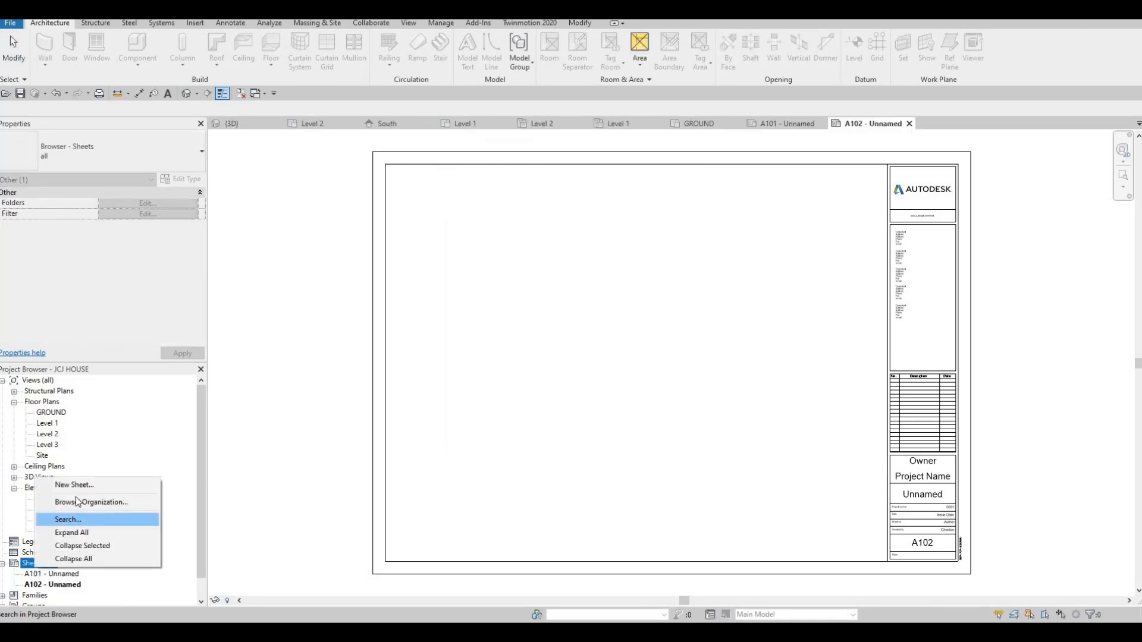
left_click(74, 484)
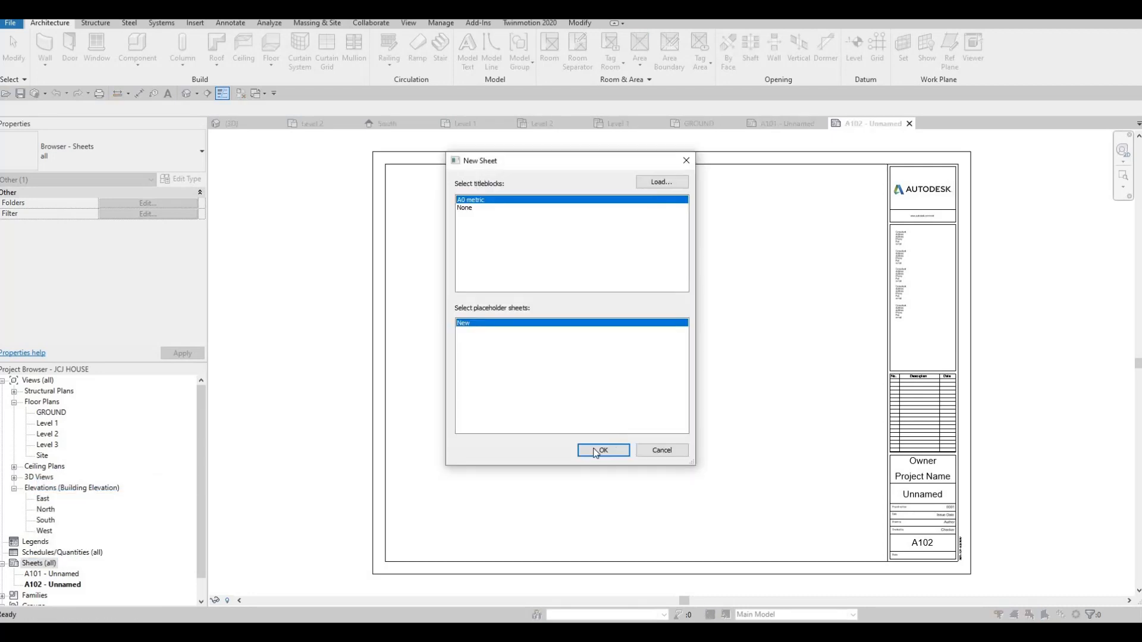
left_click(603, 450)
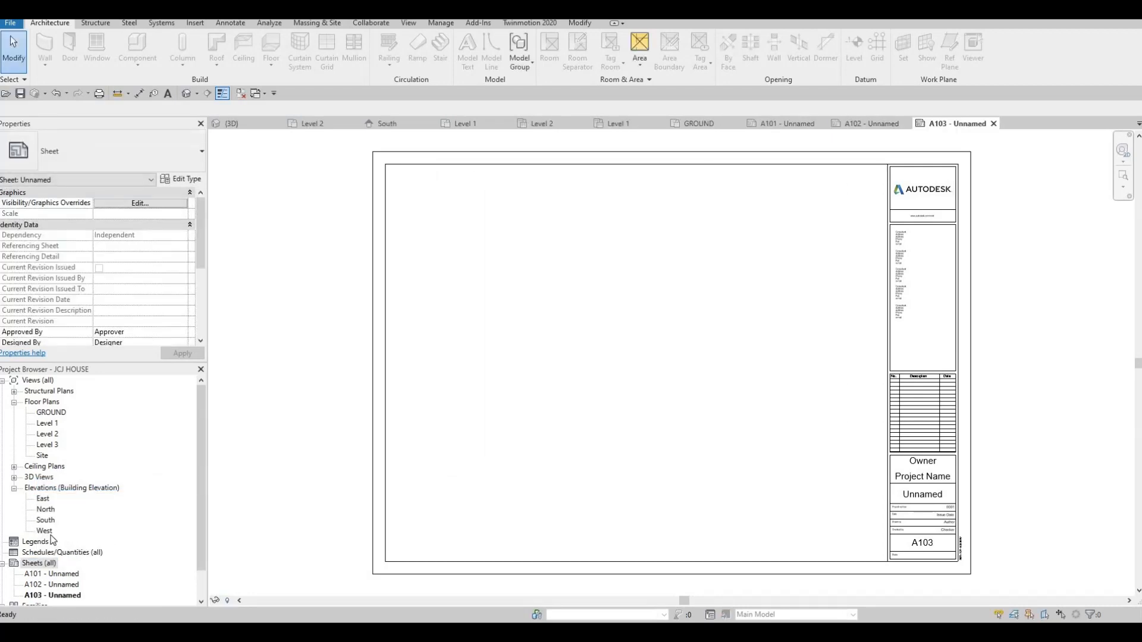
Add a fourth and a fifth sheet, each with the A0 metric titleblock.
scroll(51, 535, "down", 1)
right_click(57, 529)
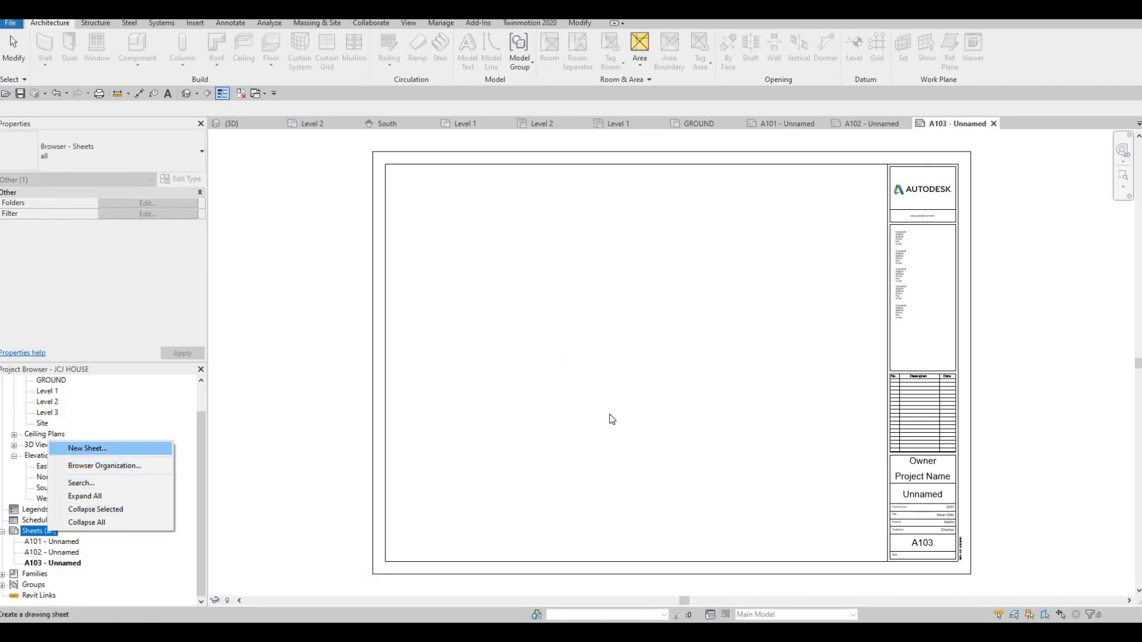
key("Return")
key("Return")
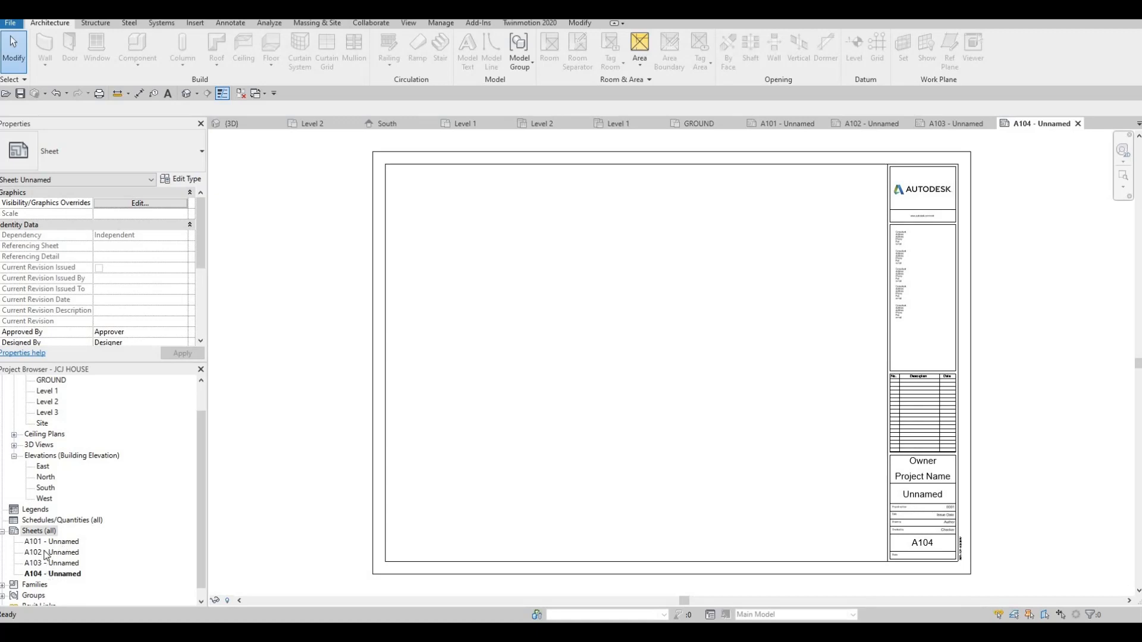
right_click(40, 533)
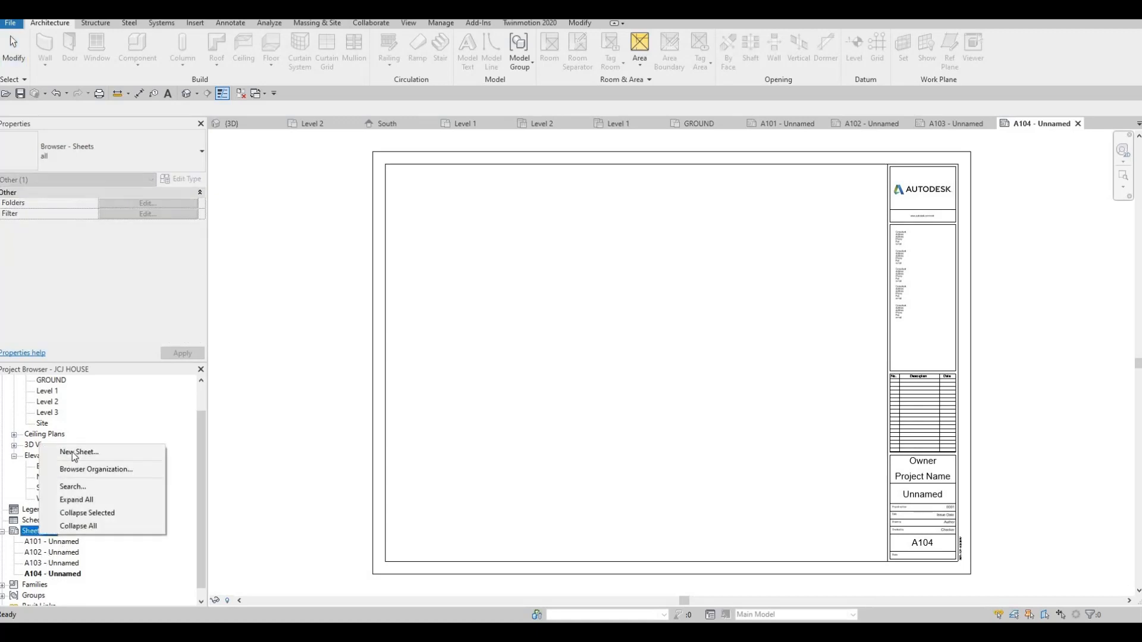
key("Return")
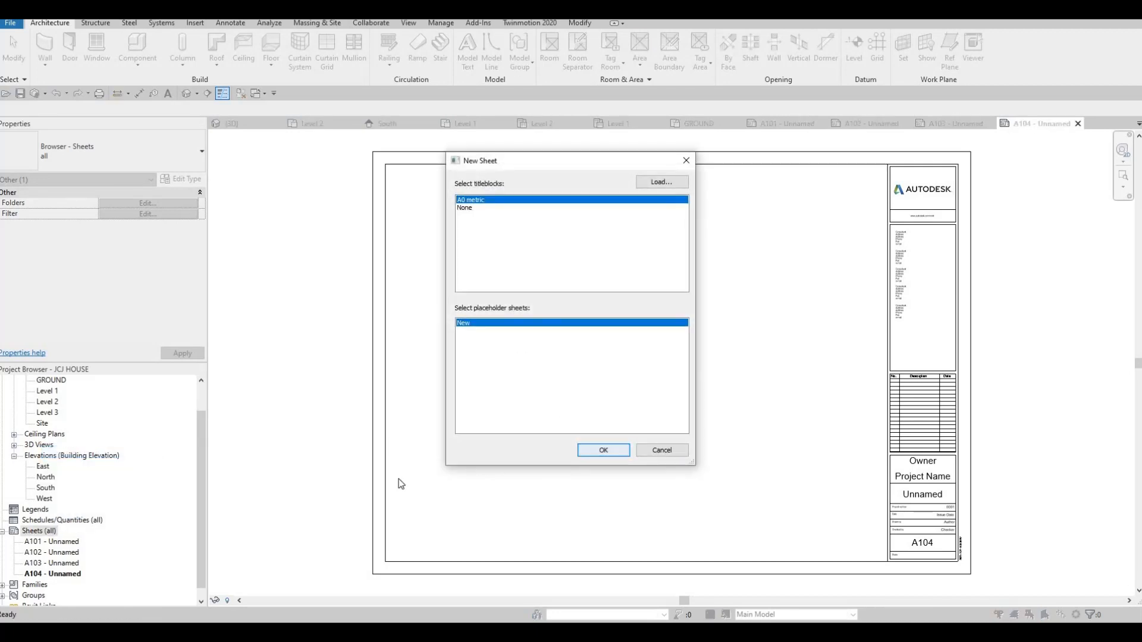
key("Return")
Open sheet A101 and name it COVER in its title block, keeping the sheet number.
double_click(60, 542)
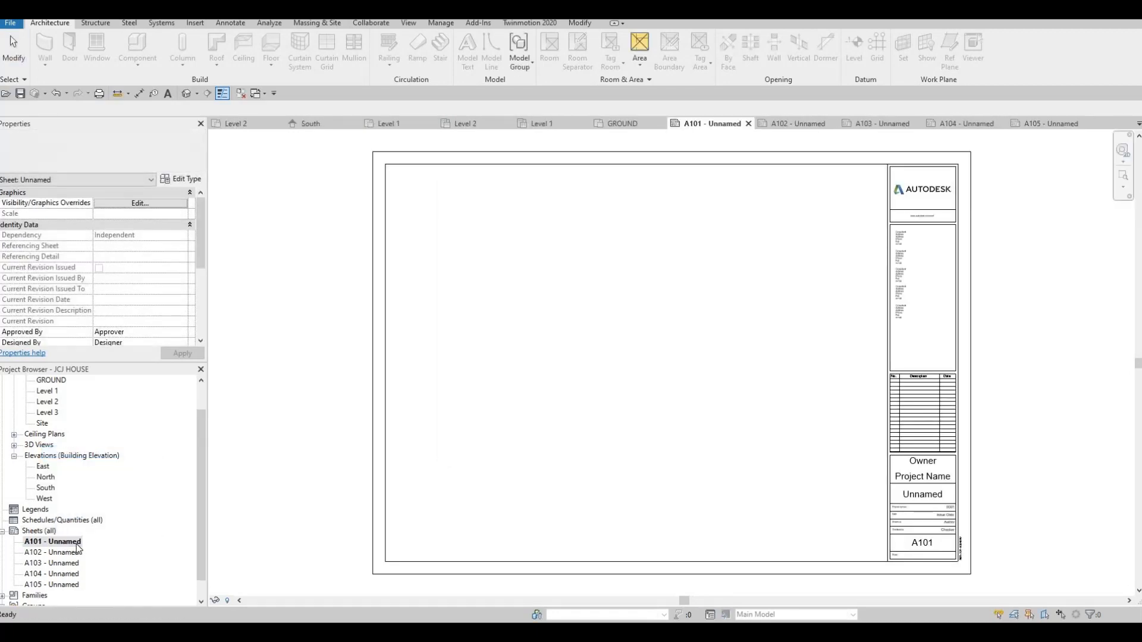
left_click(930, 498)
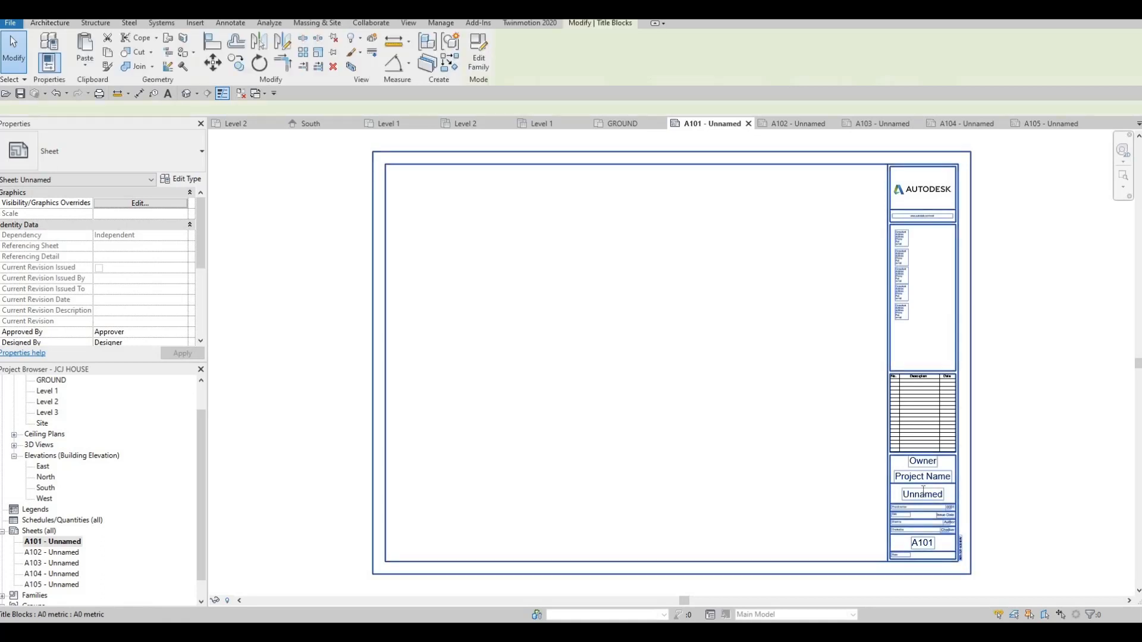
left_click(921, 498)
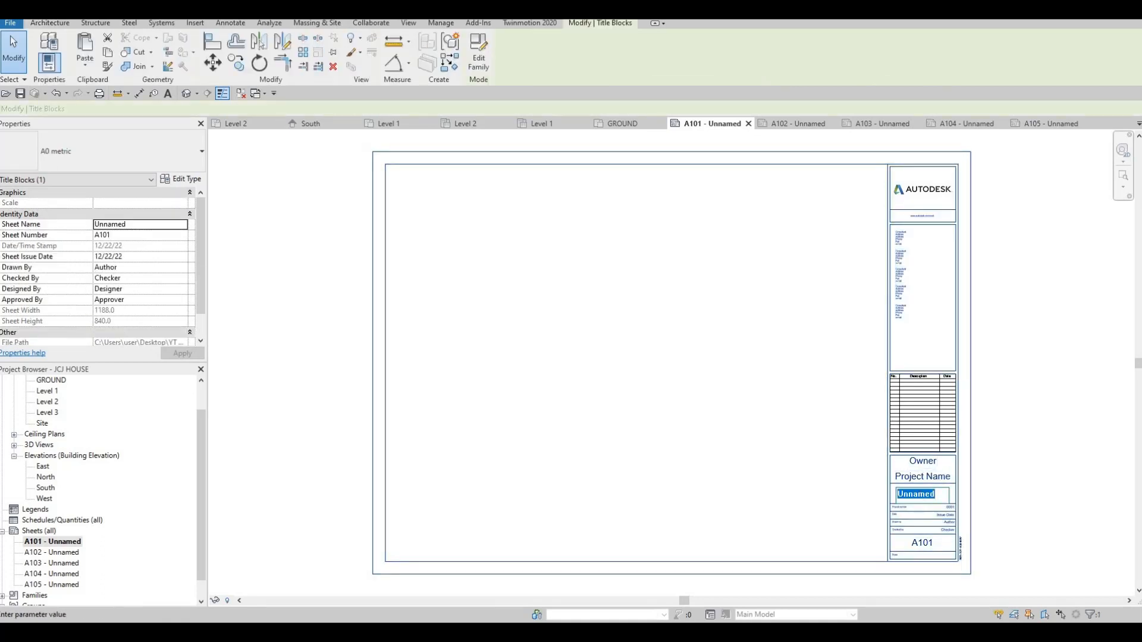
type("COVER")
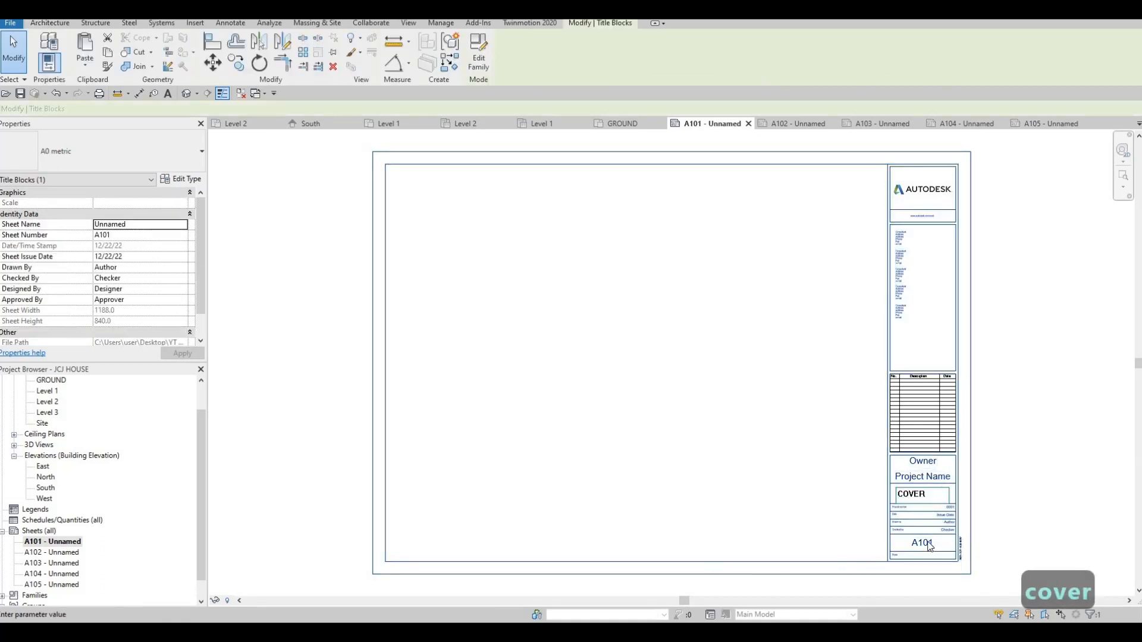
left_click(930, 546)
left_click(925, 546)
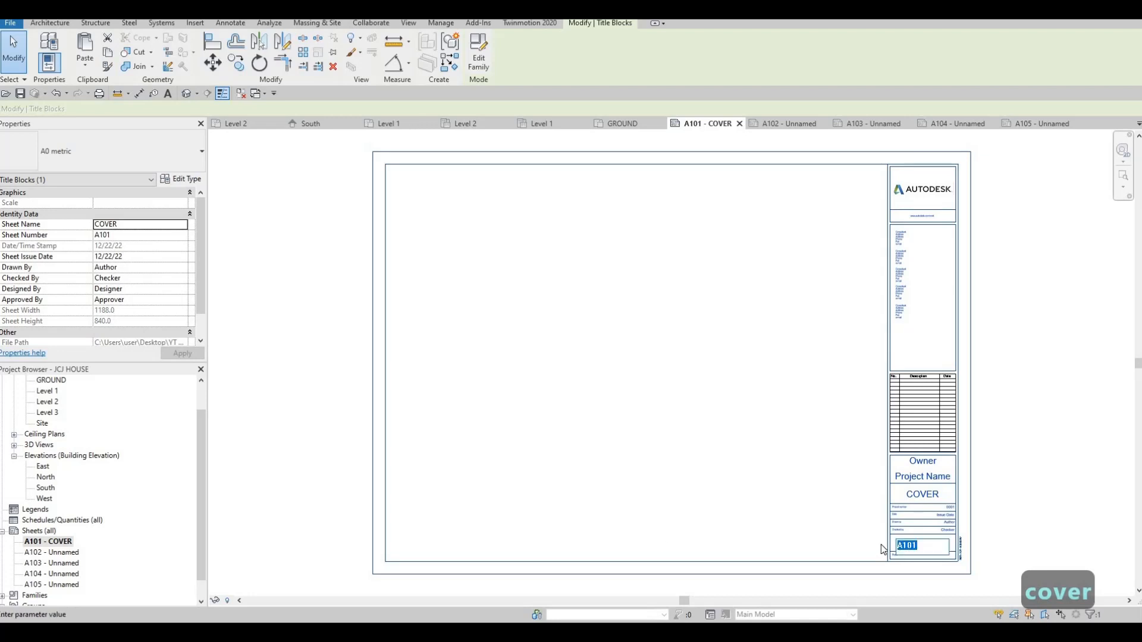
key("Escape")
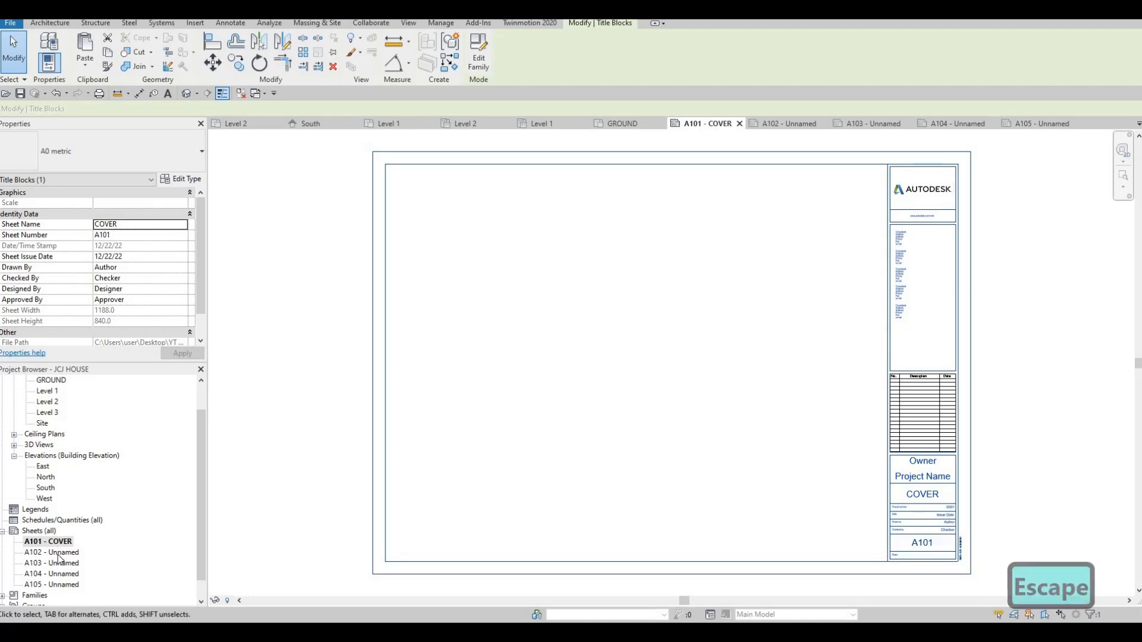
Open sheet A102 and rename it FIRST FLOOR.
double_click(59, 553)
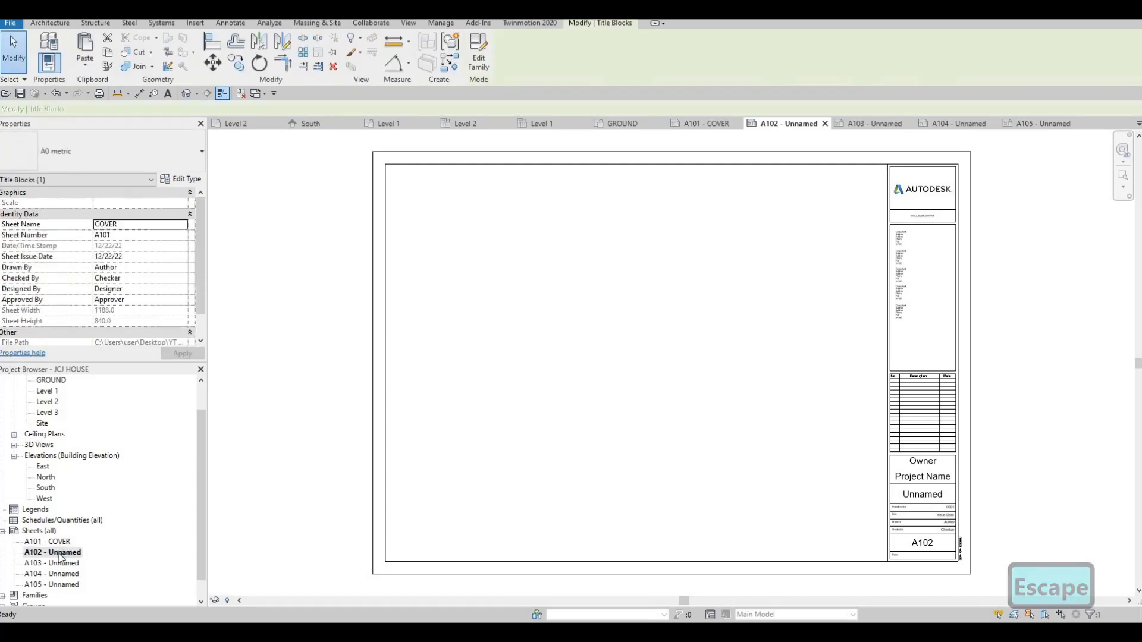
key("Escape")
scroll(54, 544, "down", 1)
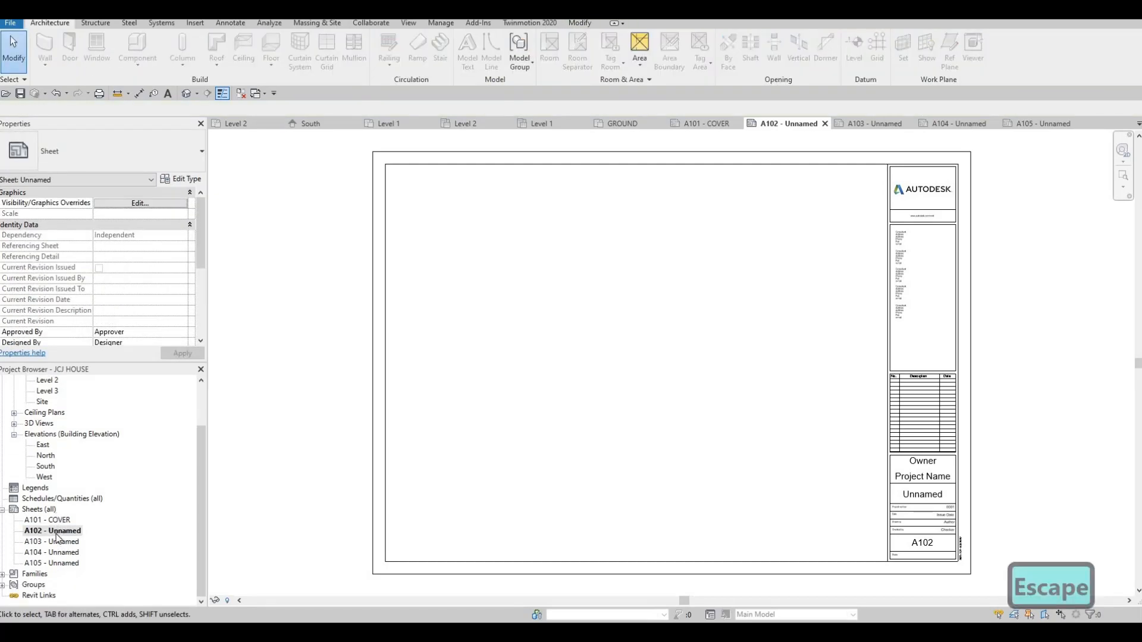
left_click(43, 531)
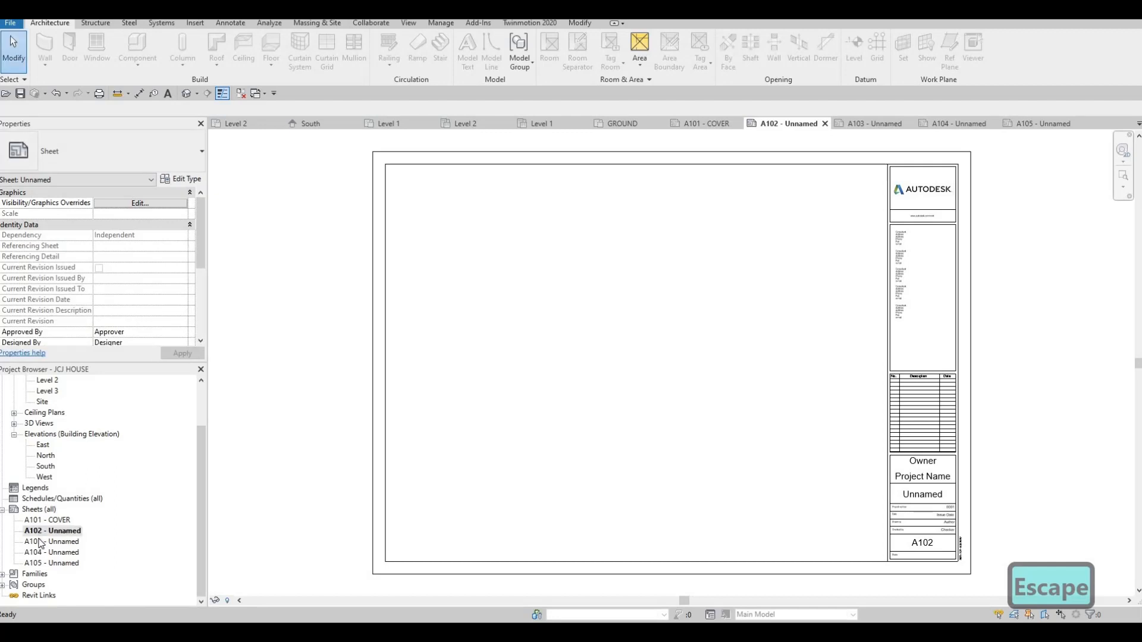
key("Escape")
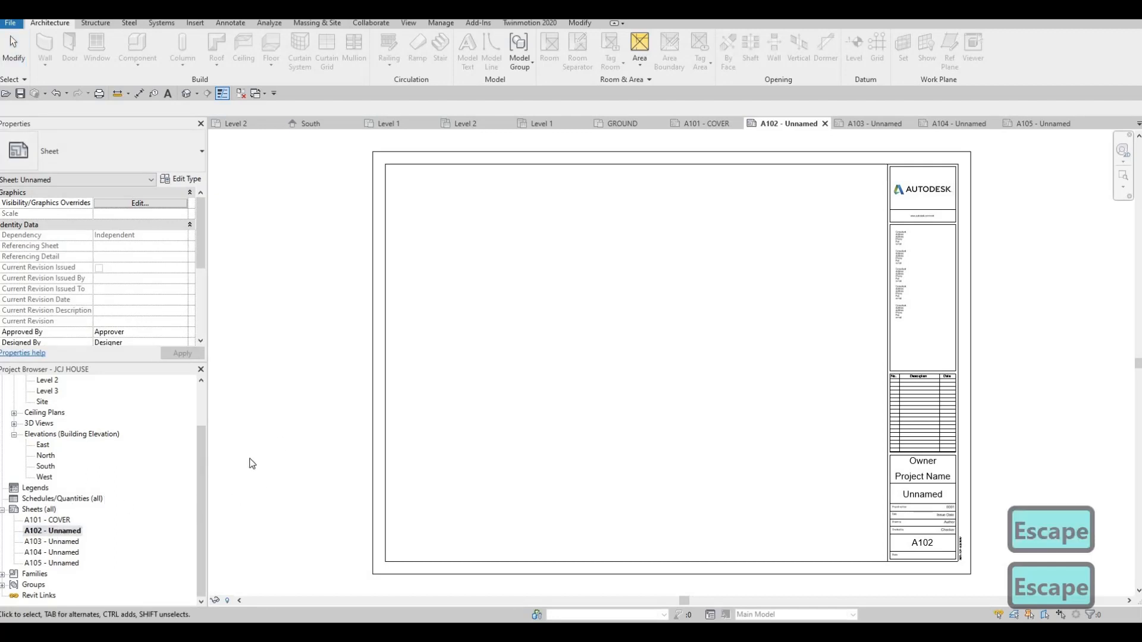
scroll(246, 498, "up", 2)
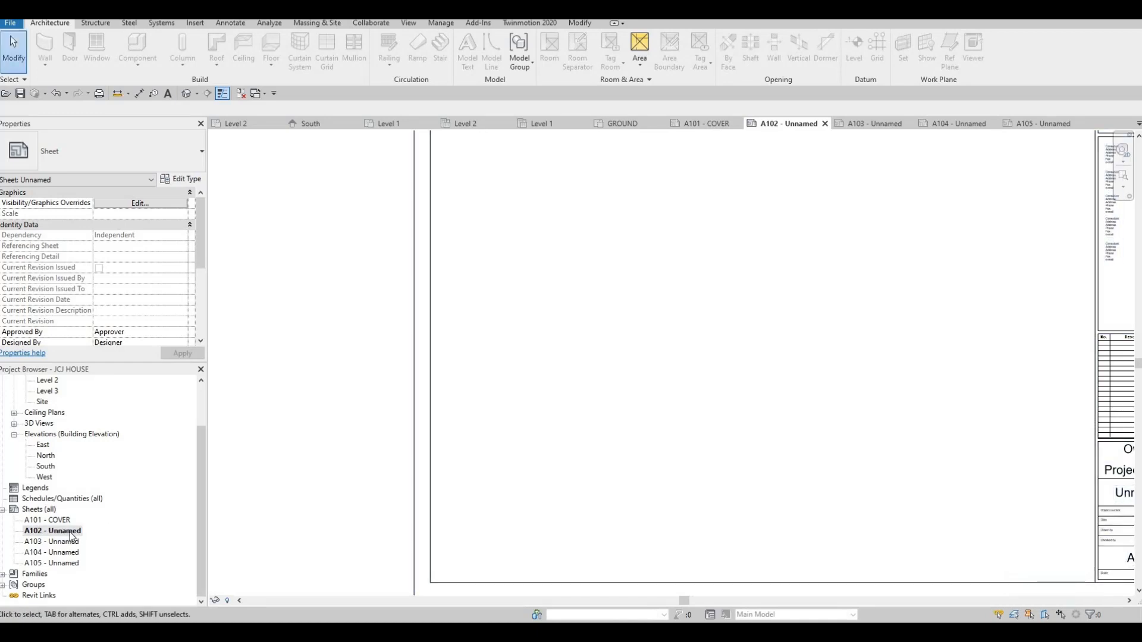
key("F2")
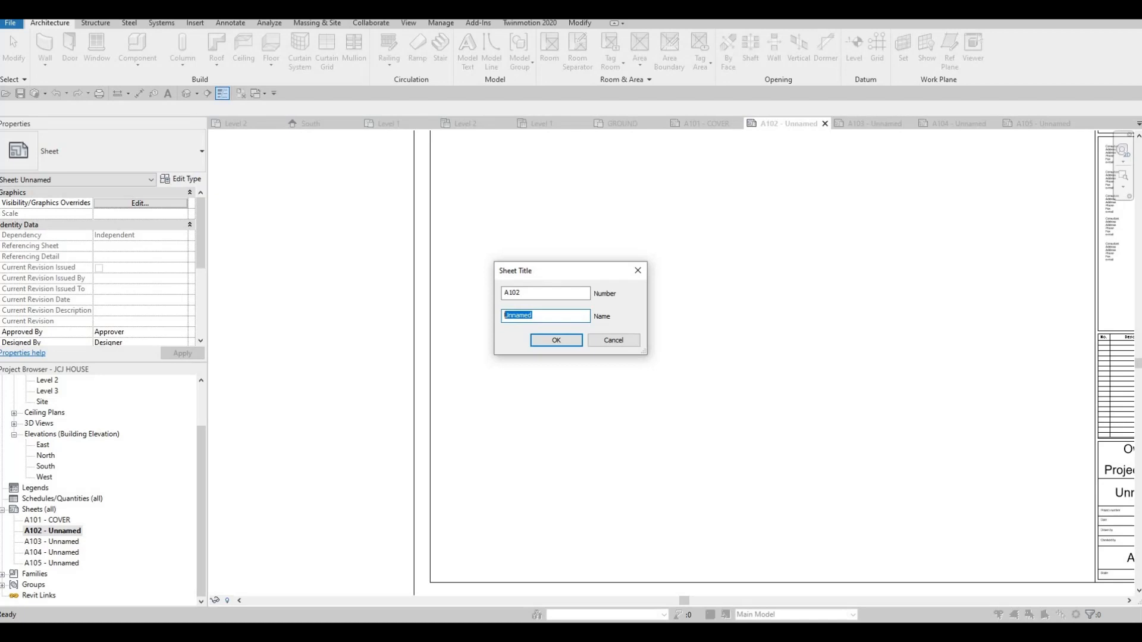
type("FIRST ")
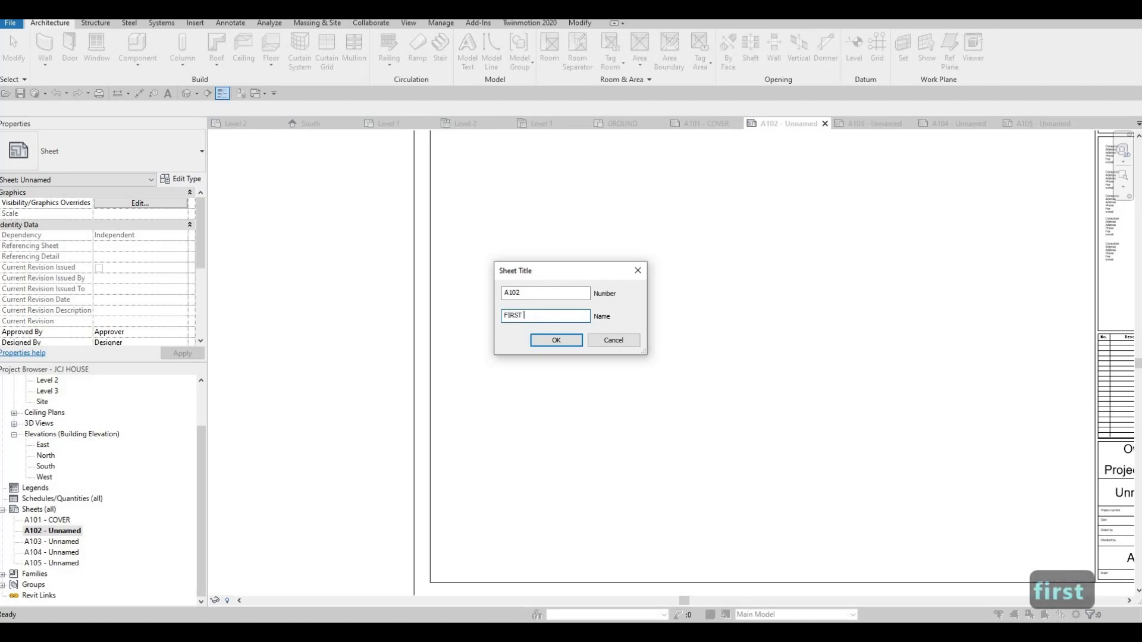
type("FLOOR")
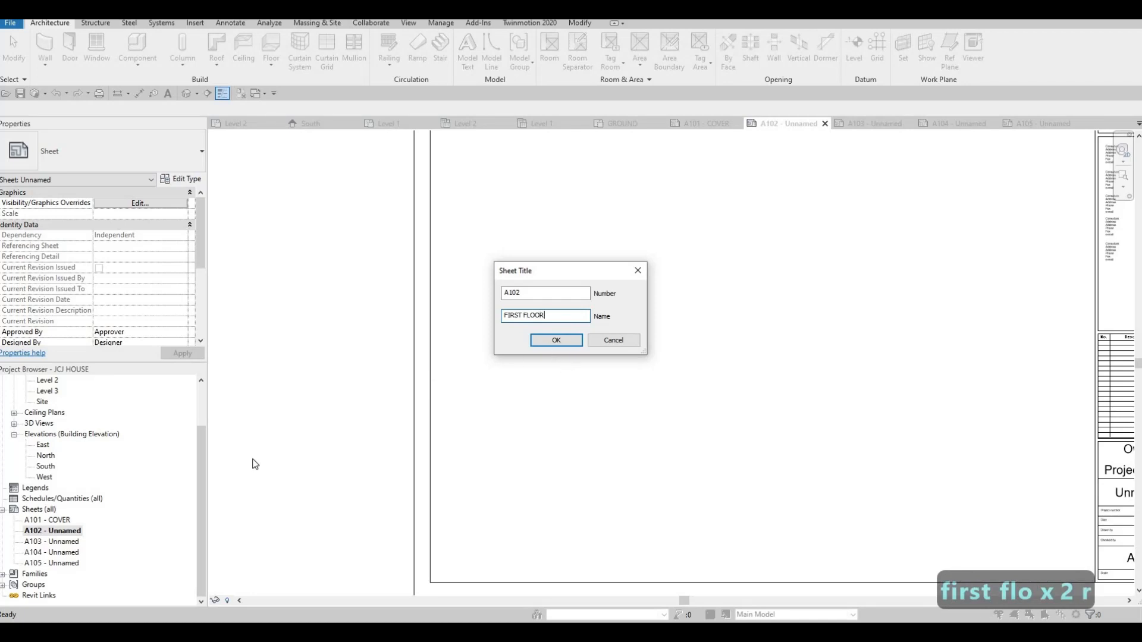
left_click(542, 342)
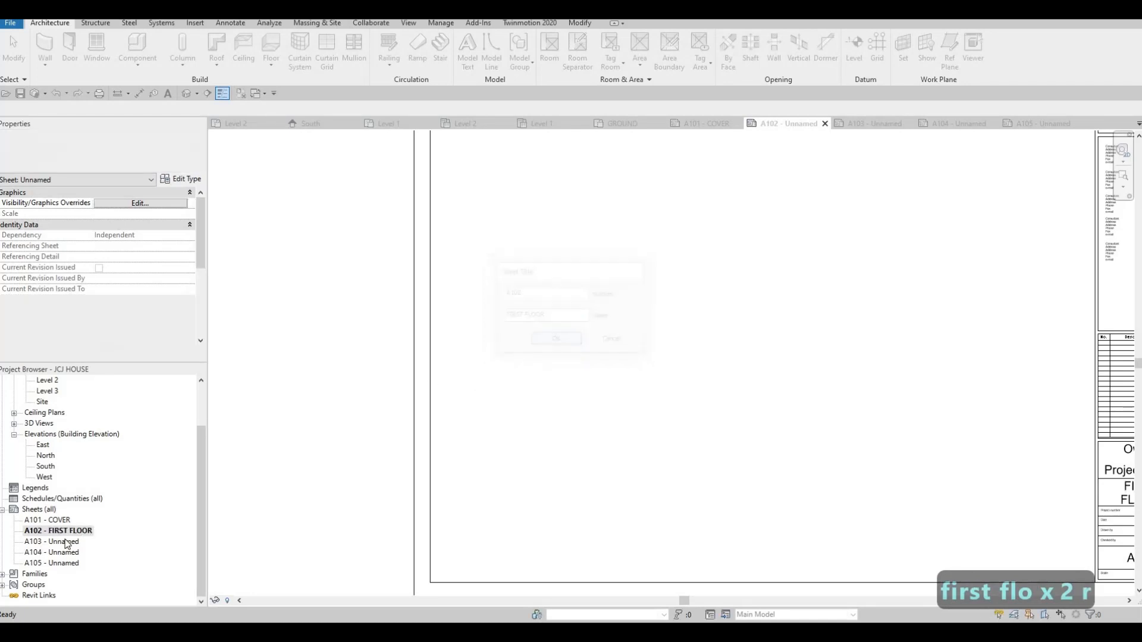
Rename sheet A103 as SECOND FLOOR.
left_click(52, 542)
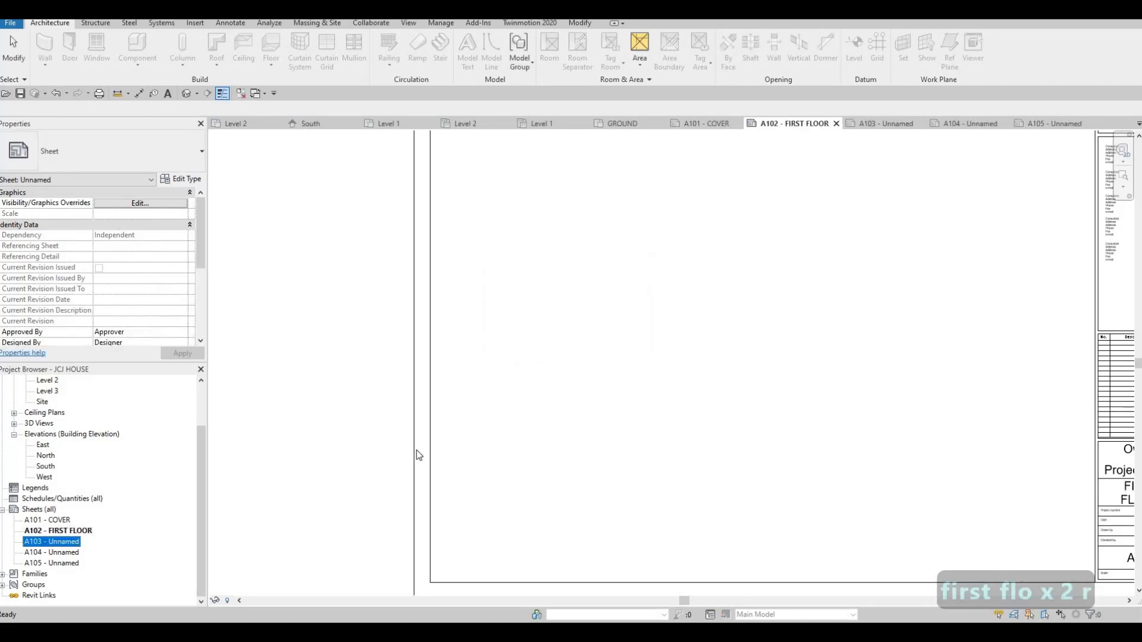
key("F2")
key("Tab")
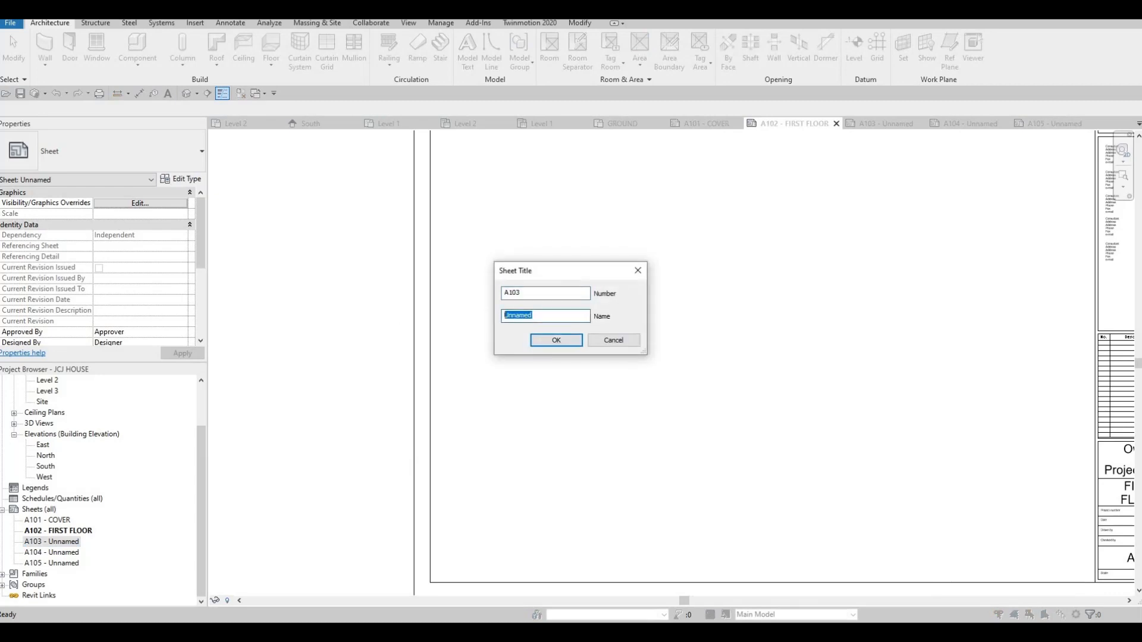
type("SECOND FLOOR")
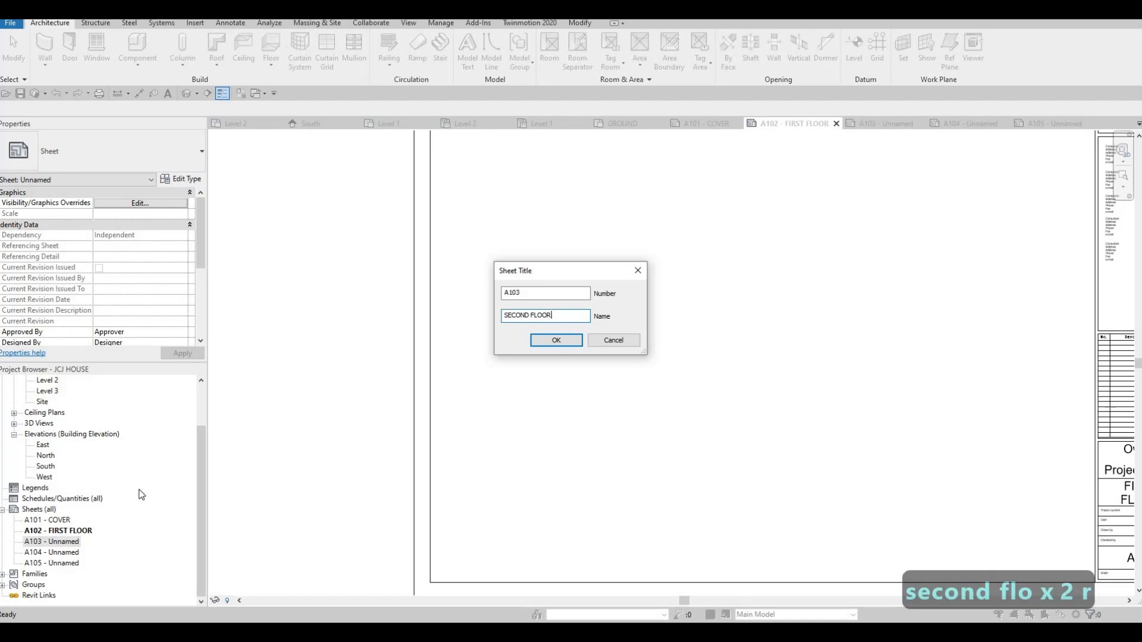
key("Return")
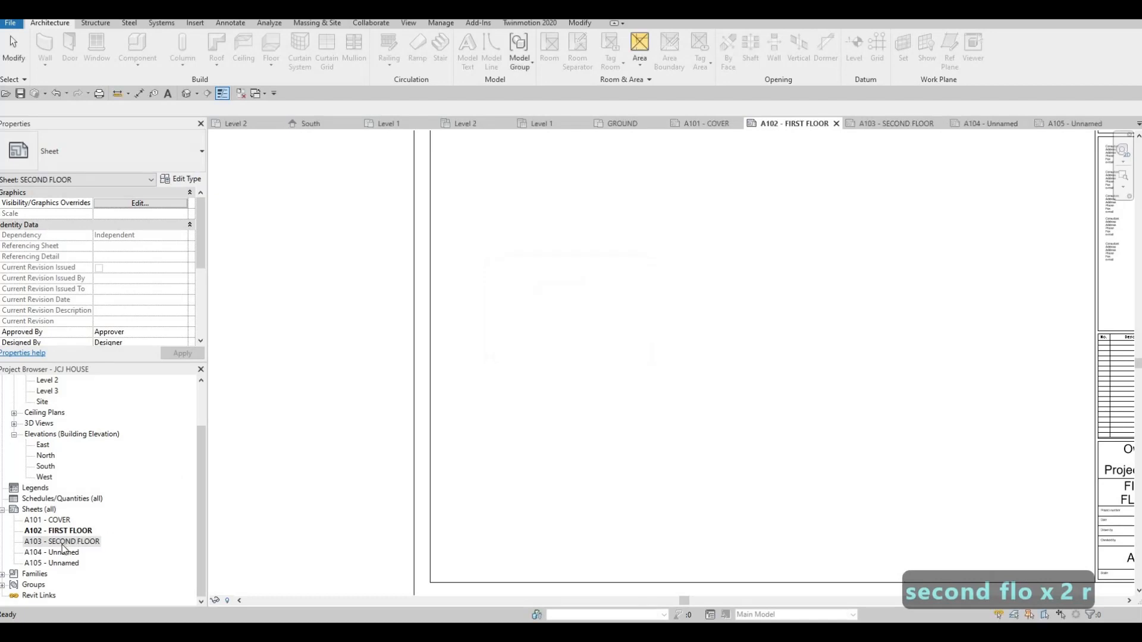
Rename sheet A104 as ELEVATION and copy that name for reuse.
left_click(59, 553)
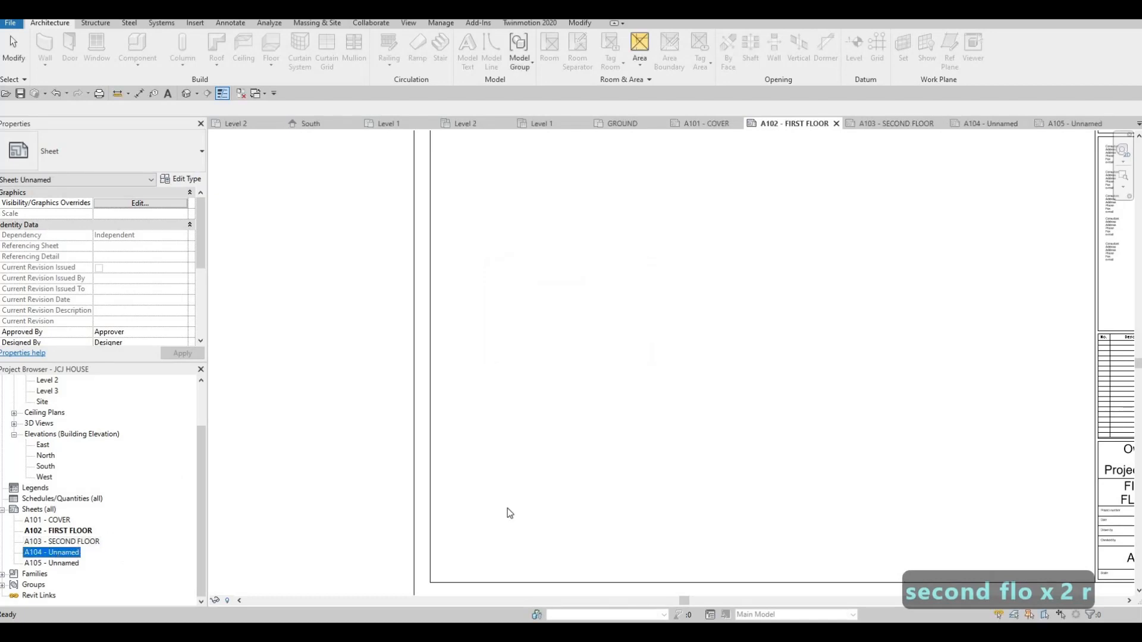
key("F2")
key("Tab")
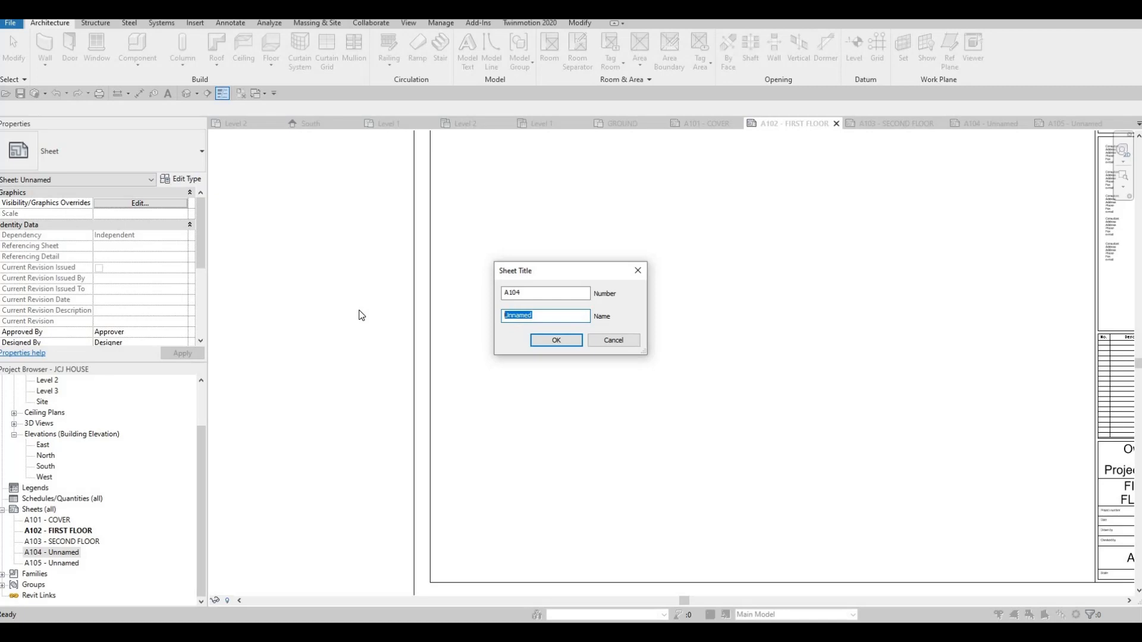
type("ELEVATION")
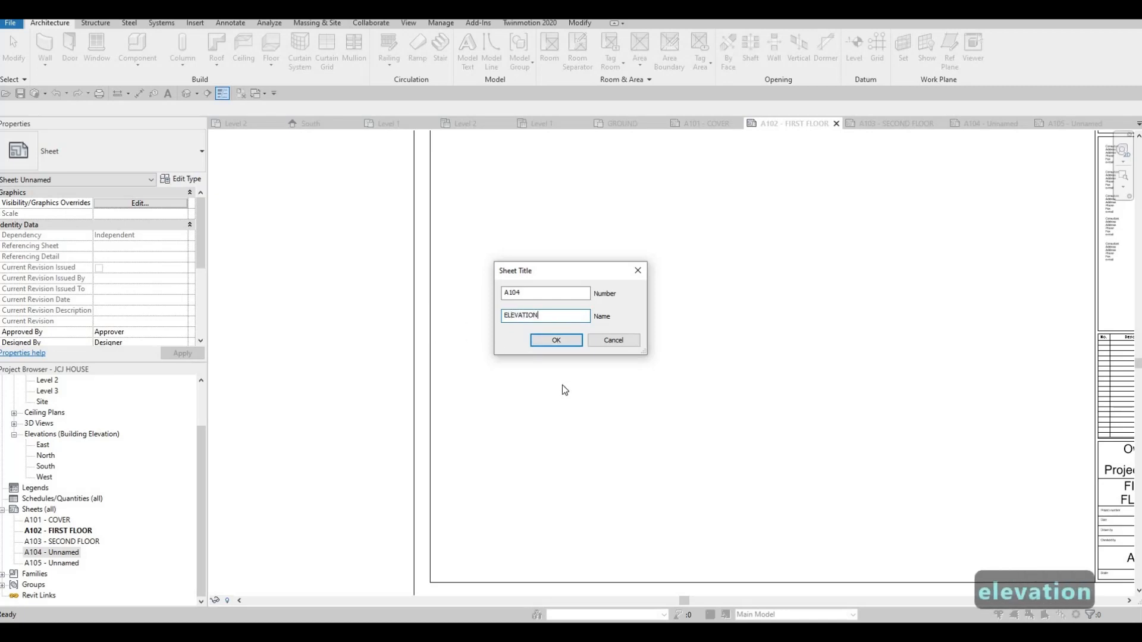
key("ctrl+a")
key("ctrl+c")
key("Return")
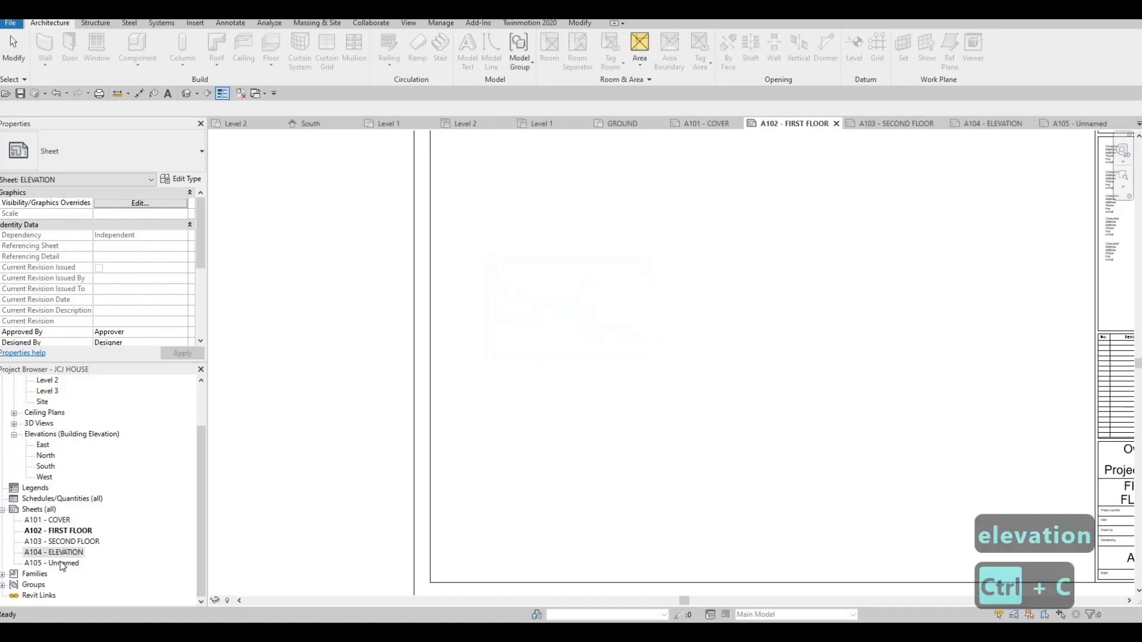
Rename sheet A105 as ELEVATION using the copied name.
left_click(59, 563)
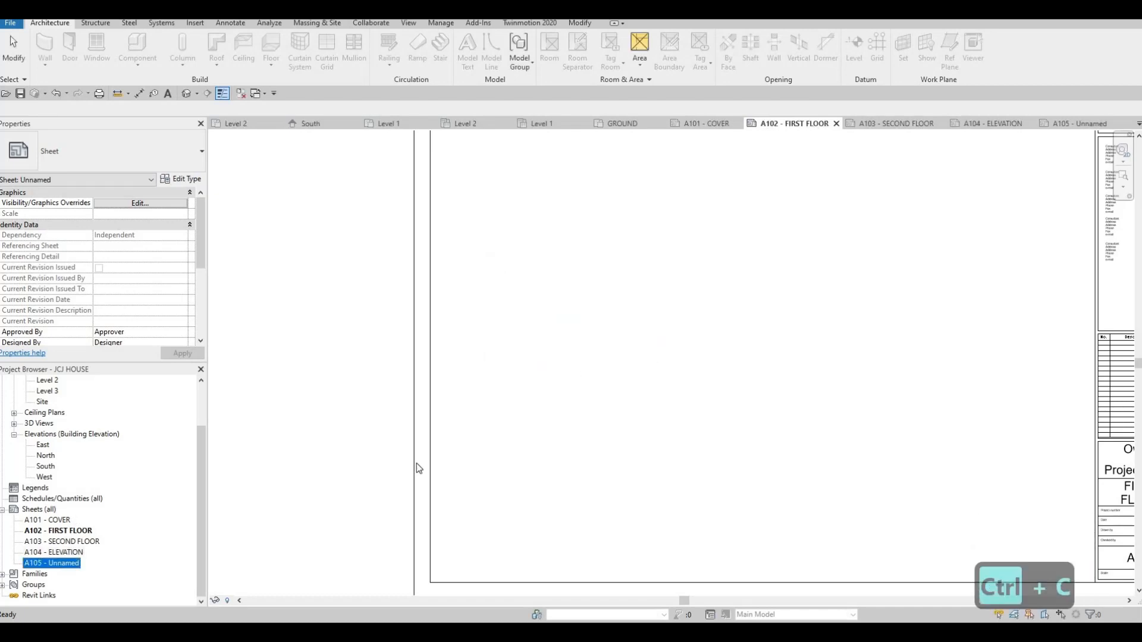
key("F2")
key("Tab")
key("ctrl+v")
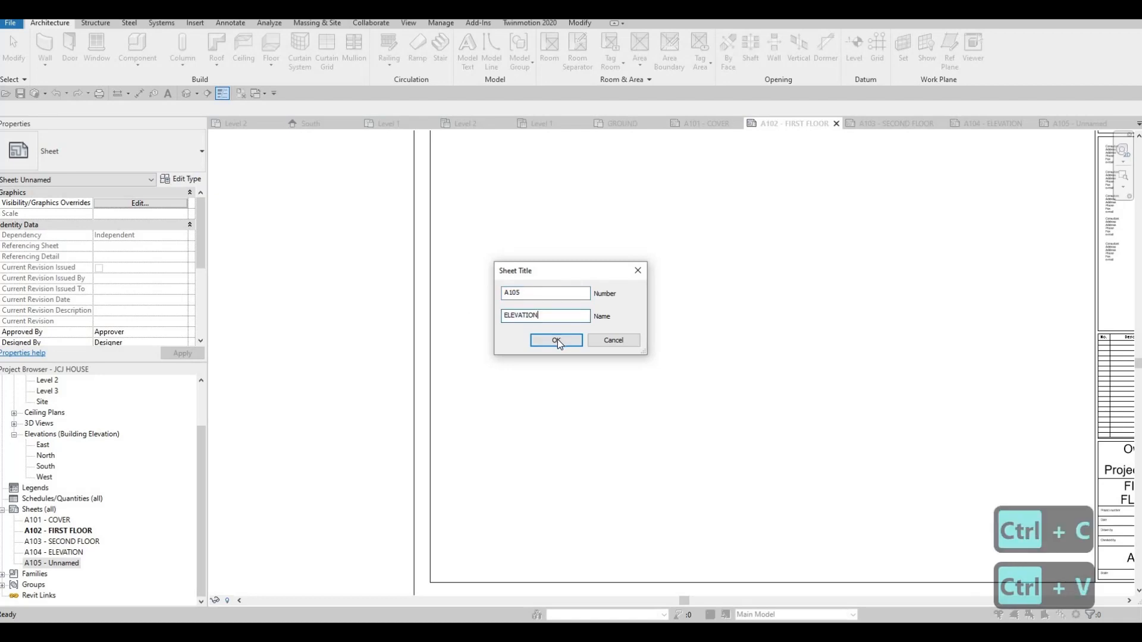
left_click(558, 339)
In the GROUND floor plan, place a perspective camera on the street southwest of the house, aimed diagonally across the building.
left_click(43, 522)
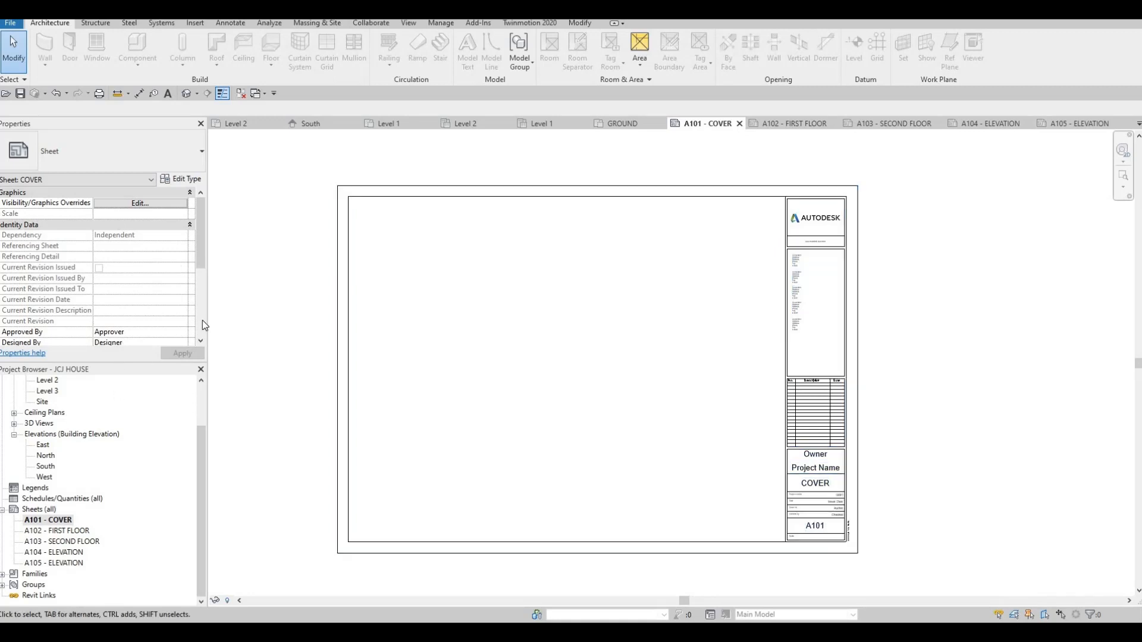
scroll(52, 473, "up", 2)
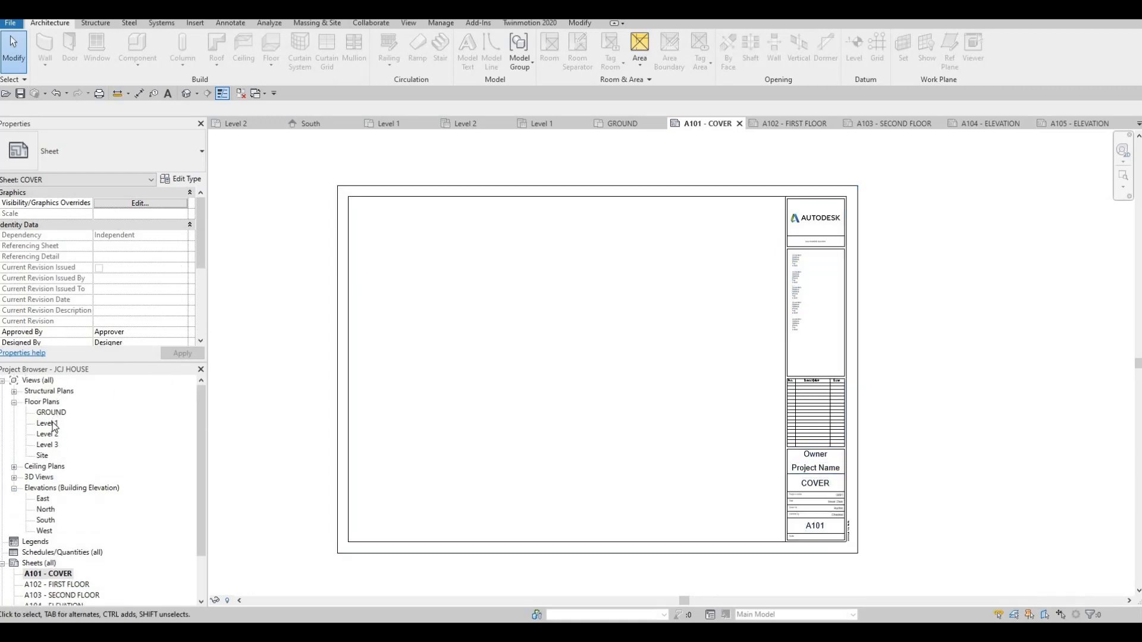
double_click(52, 424)
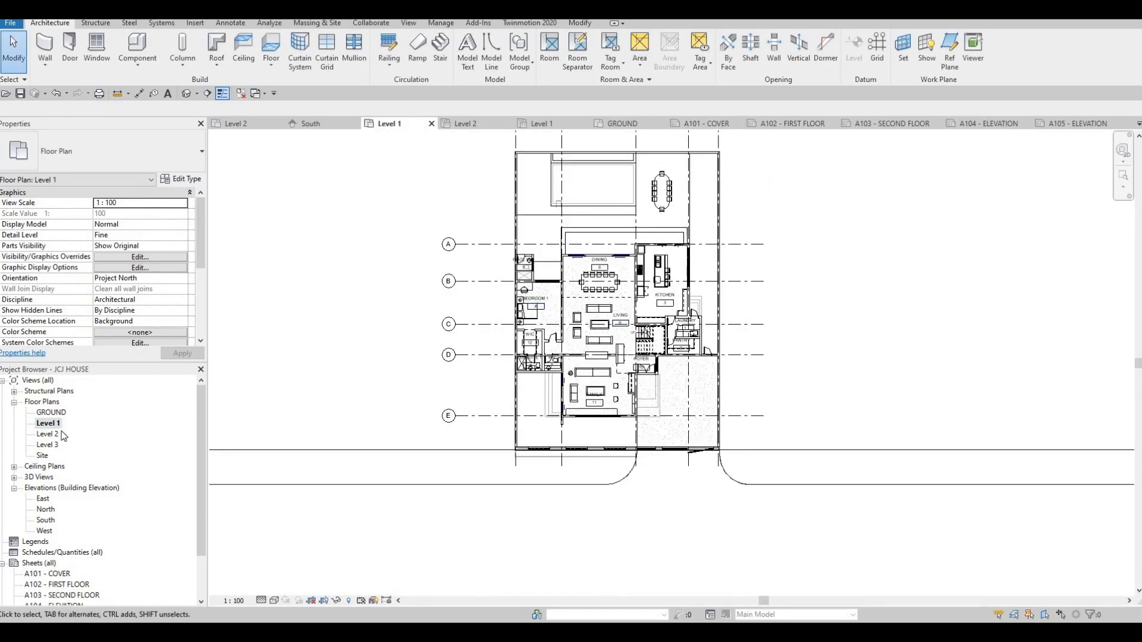
double_click(45, 412)
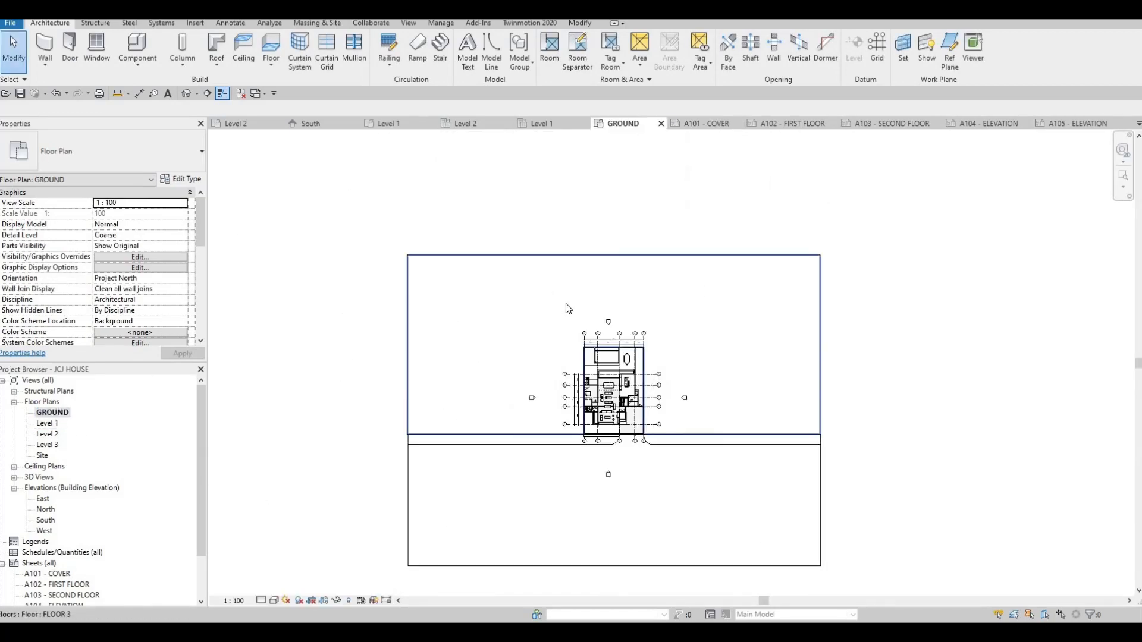
left_click(197, 94)
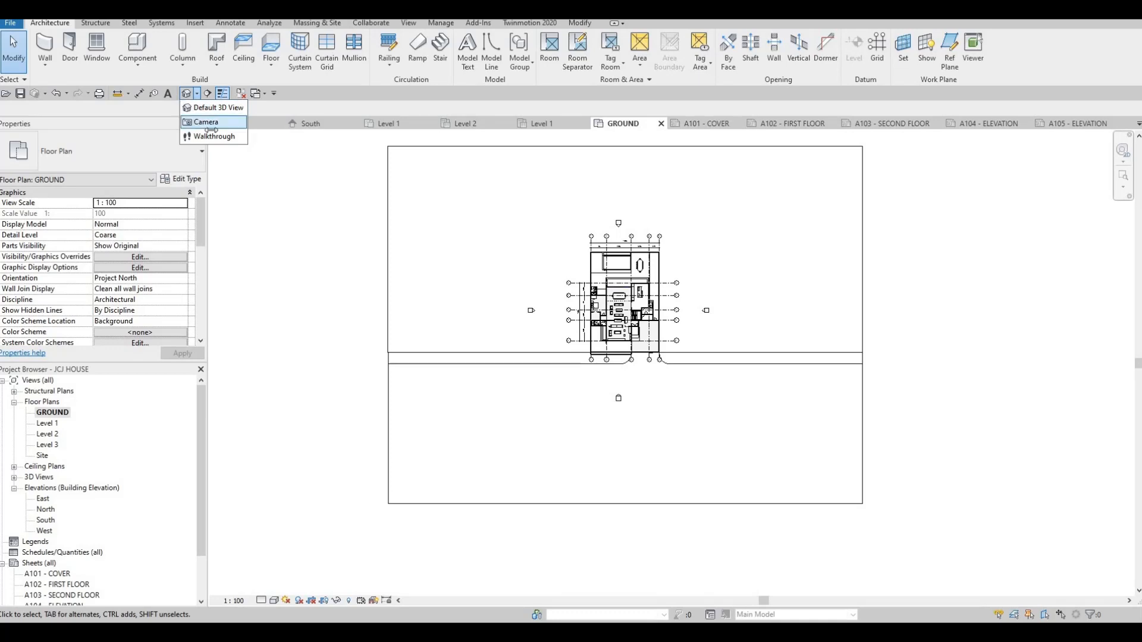
left_click(200, 122)
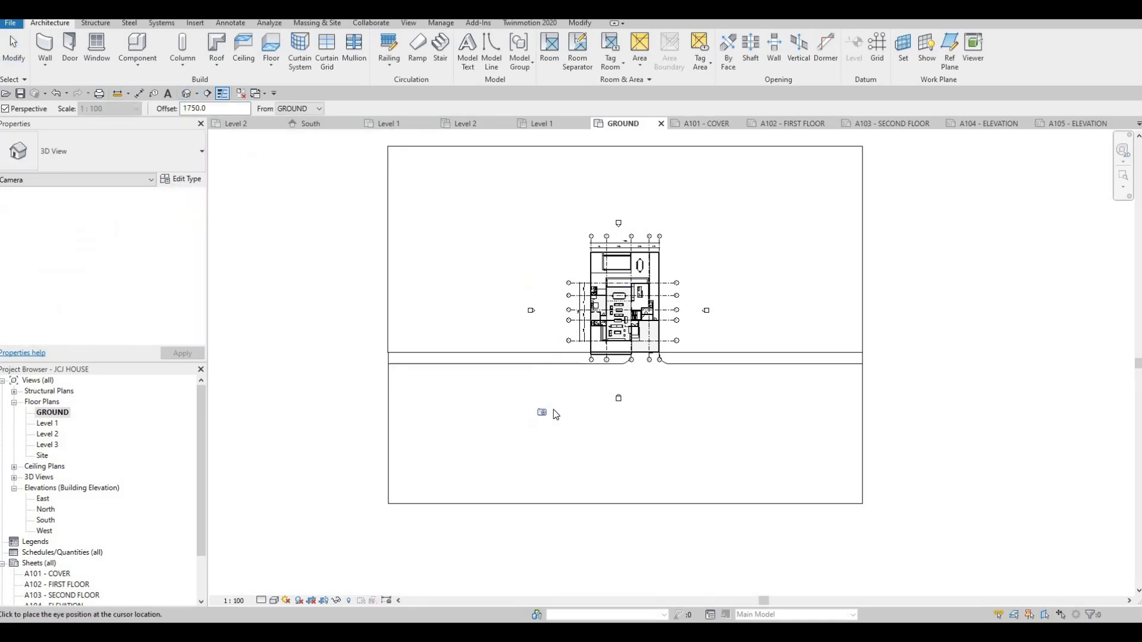
left_click(552, 411)
left_click(653, 239)
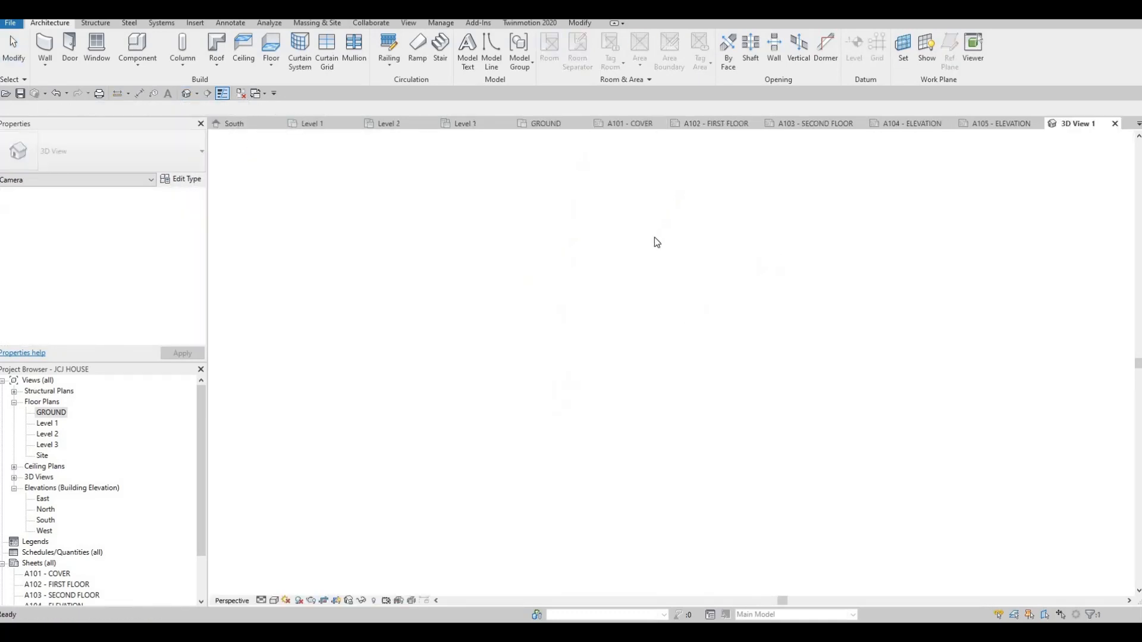
Display the new camera view with material textures and extend its crop region on the right side and top to frame the whole house.
left_click(275, 600)
left_click(287, 577)
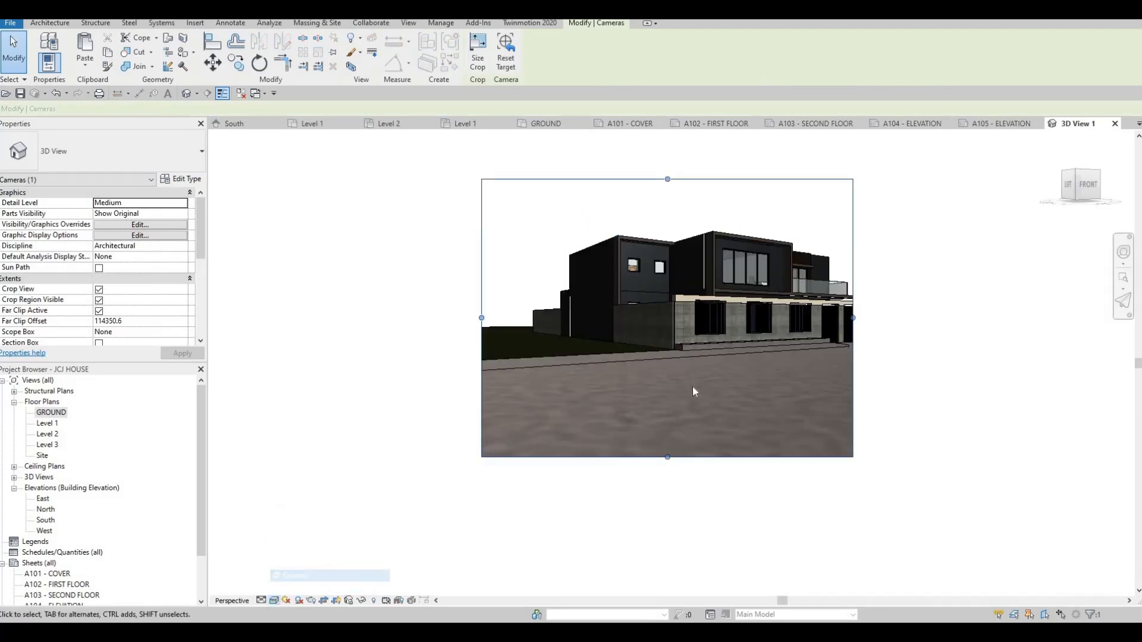
left_click_drag(854, 317, 759, 346)
key("ctrl+z")
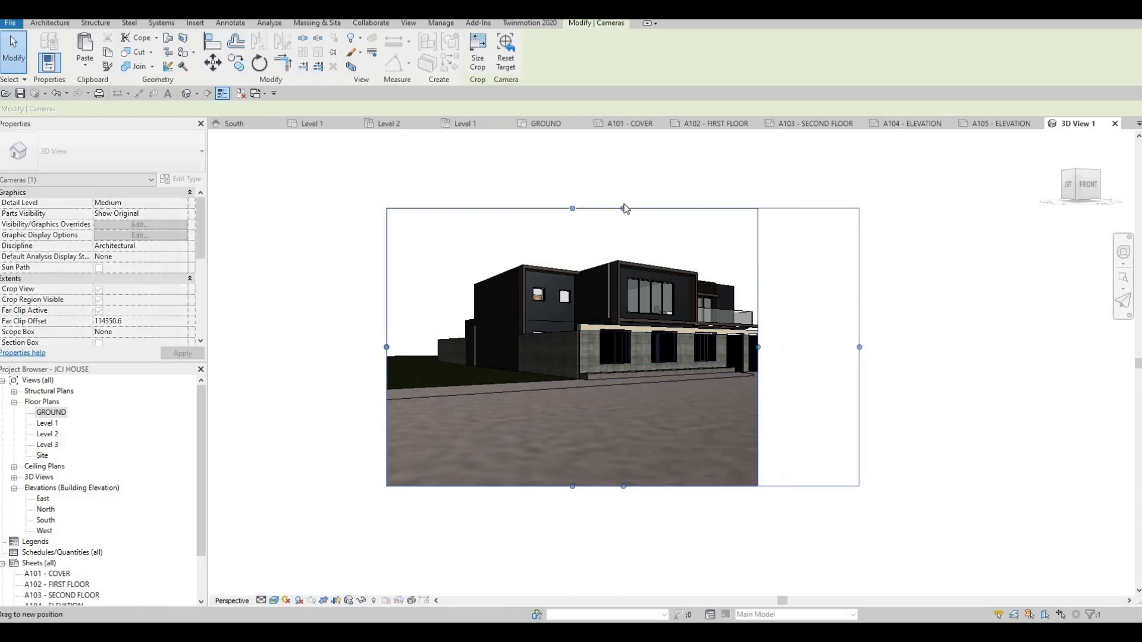
left_click_drag(625, 190, 624, 145)
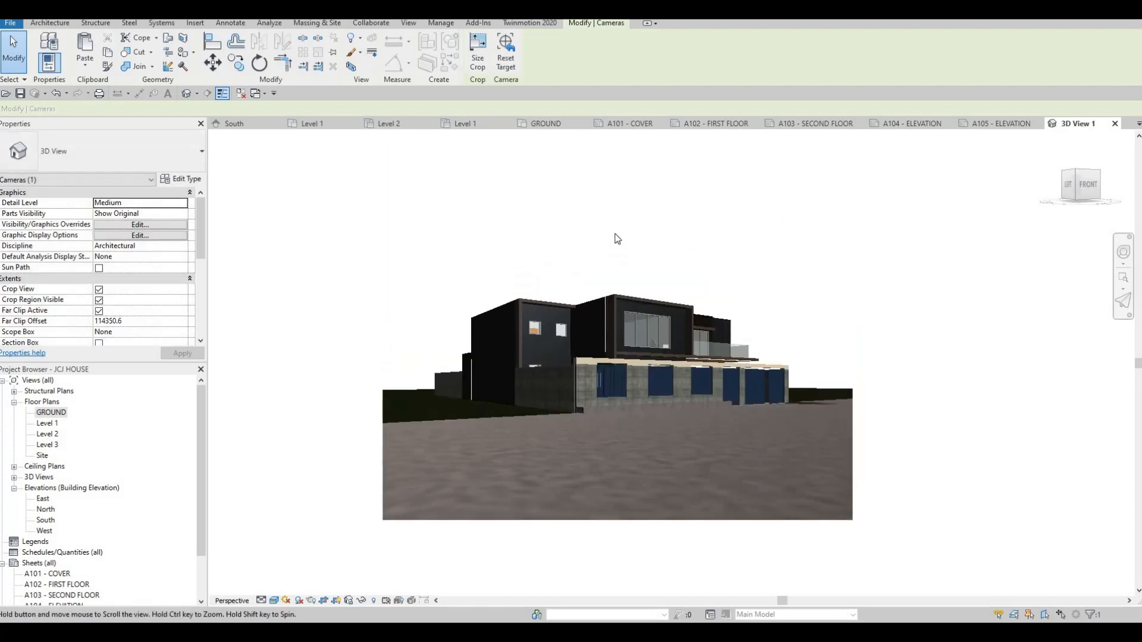
Set the project's starting view to 3D View: 3D View 1.
key("Escape")
key("Escape")
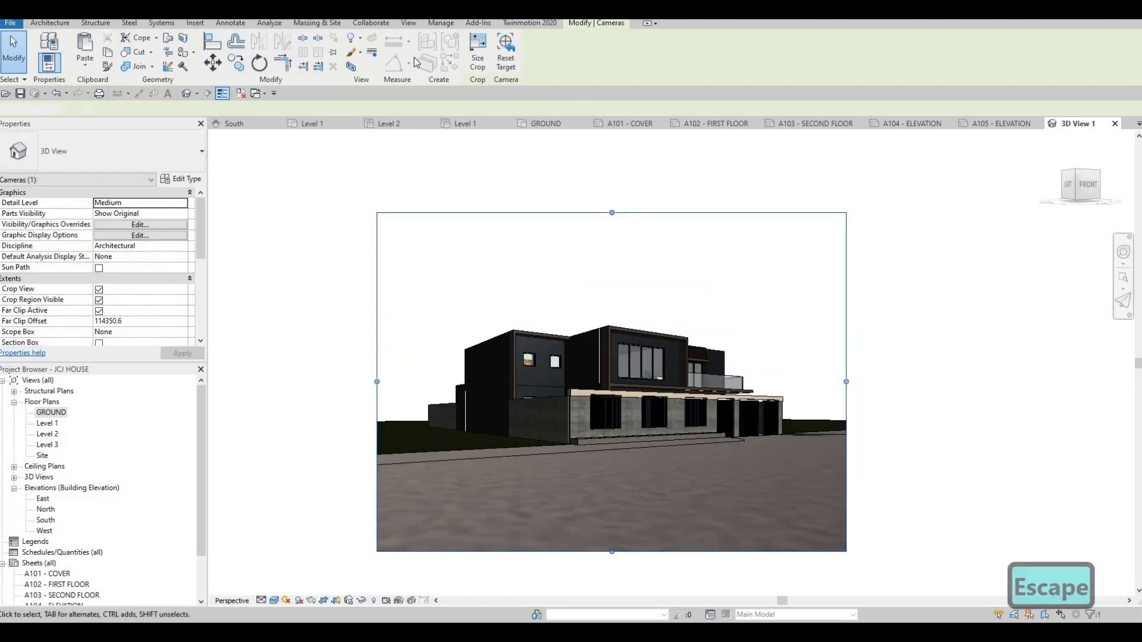
left_click(408, 23)
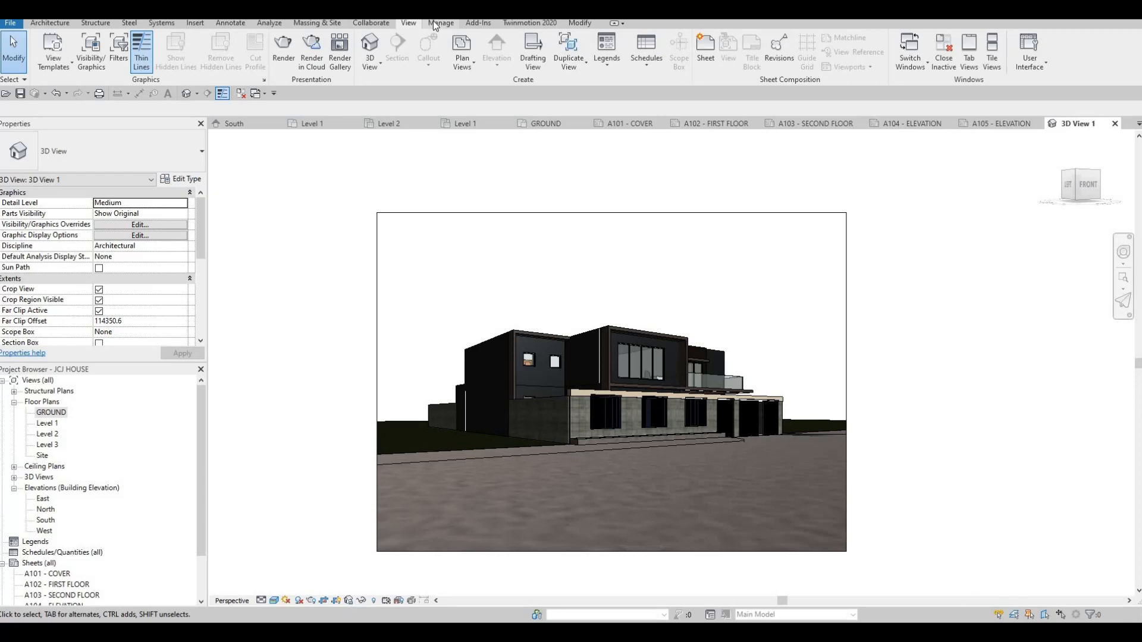
left_click(435, 24)
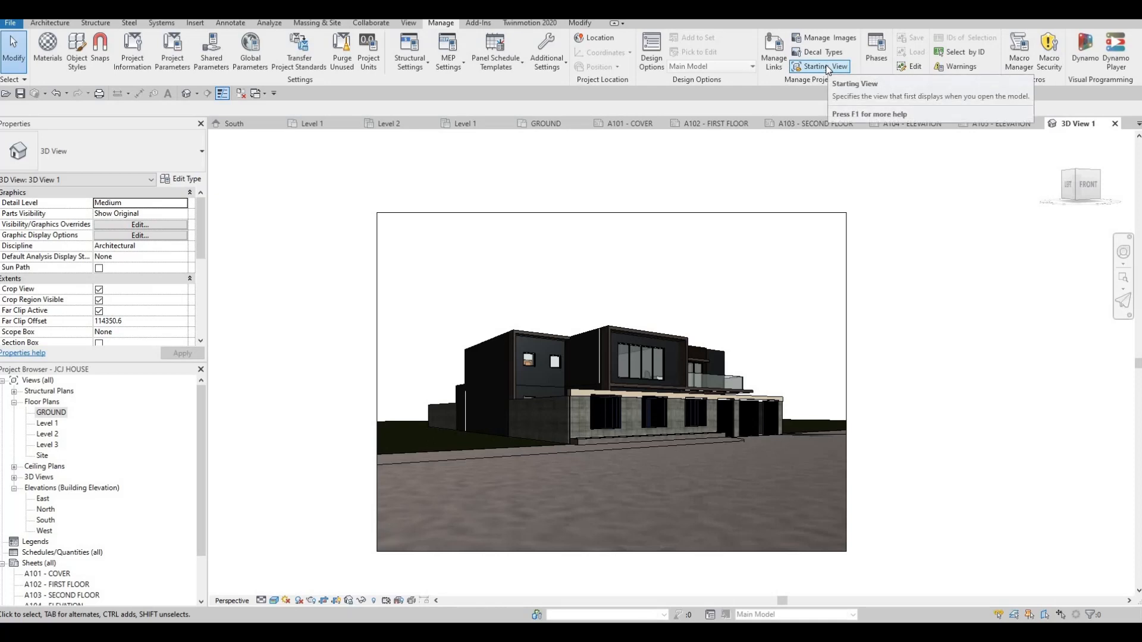
left_click(826, 67)
left_click(576, 336)
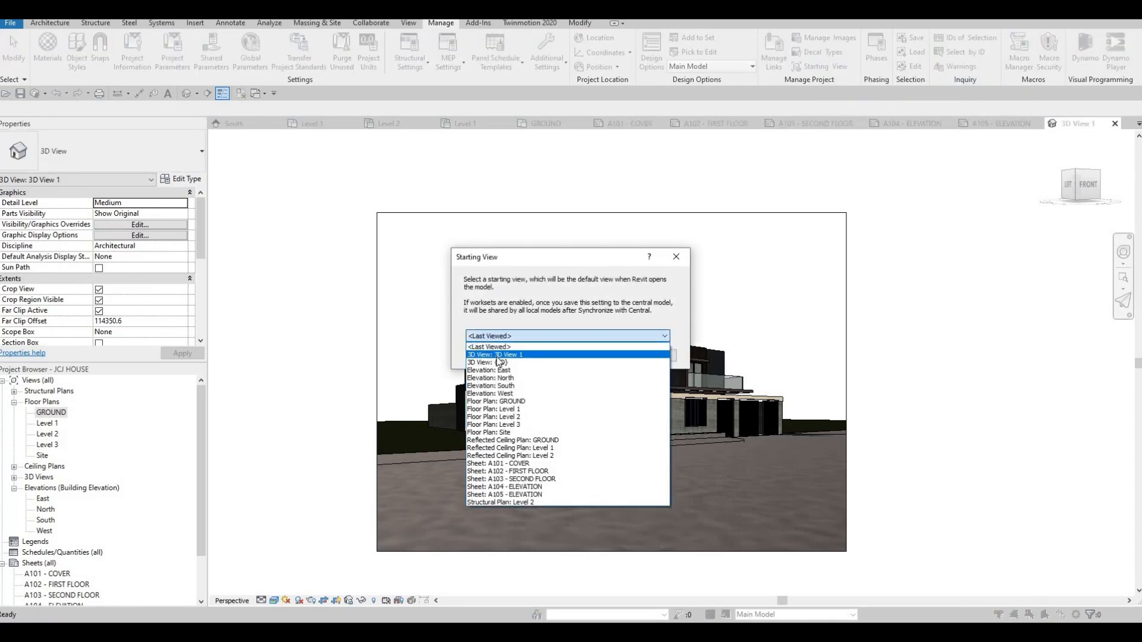
left_click(610, 355)
key("Return")
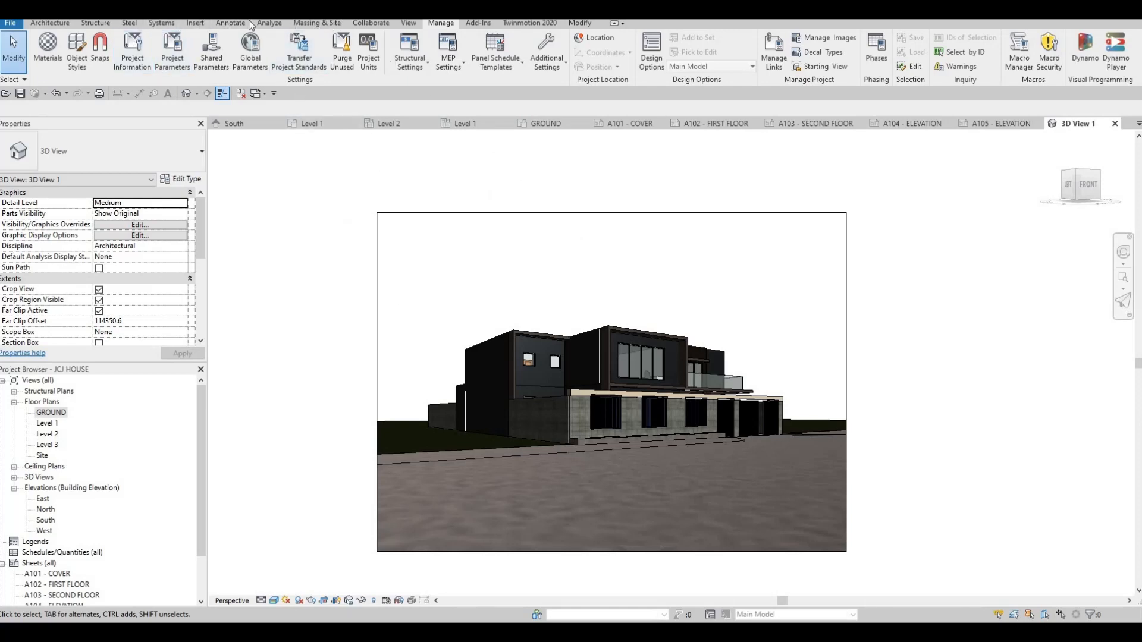
left_click(197, 25)
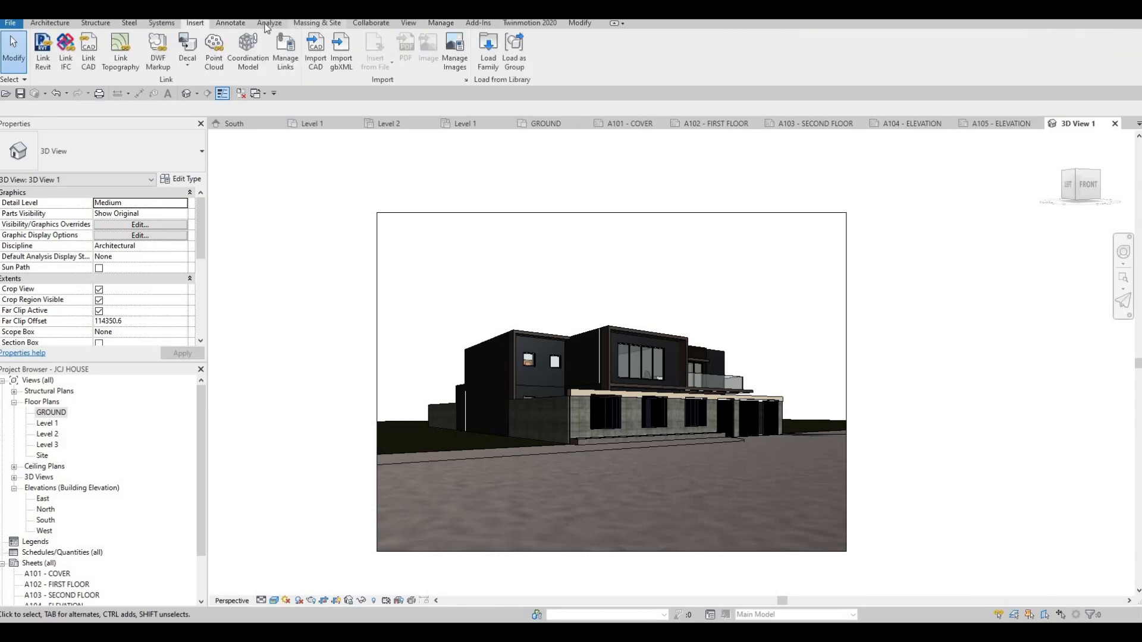
left_click(239, 26)
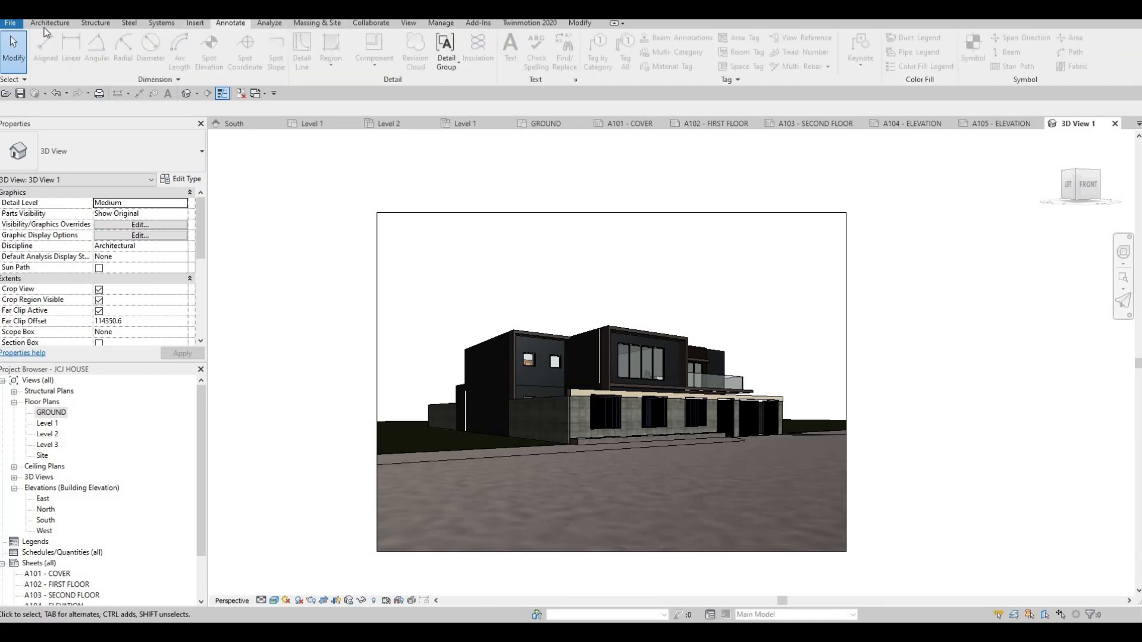
key("Escape")
key("Escape")
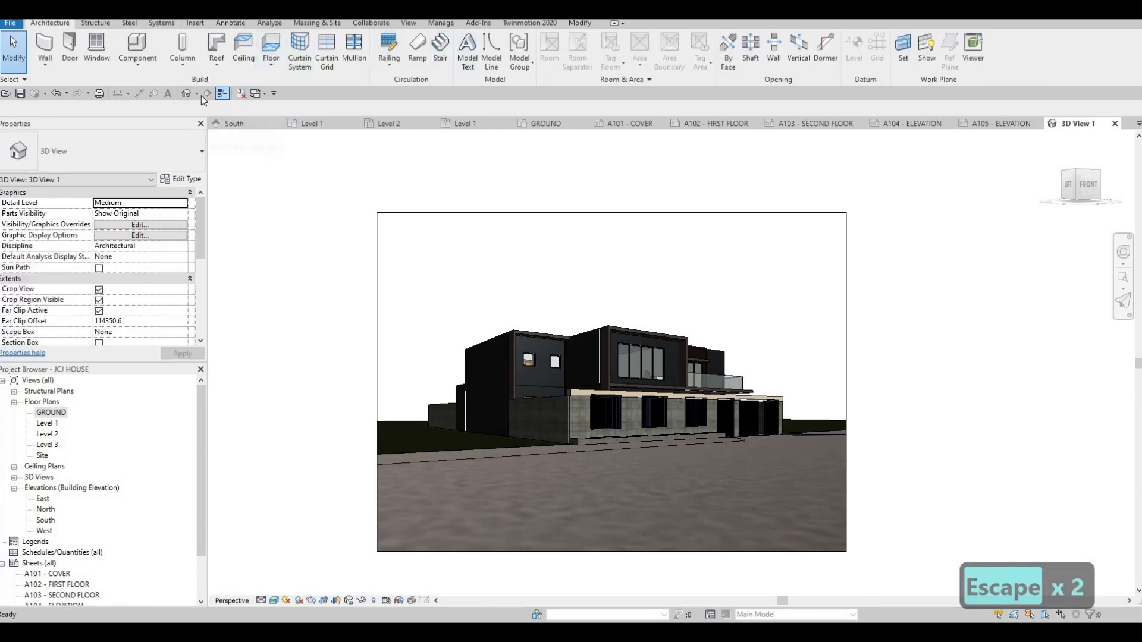
Render the camera view at Draft quality with Exterior: Sun only lighting and save the image to the project as 3D View 1_1.
key("F1")
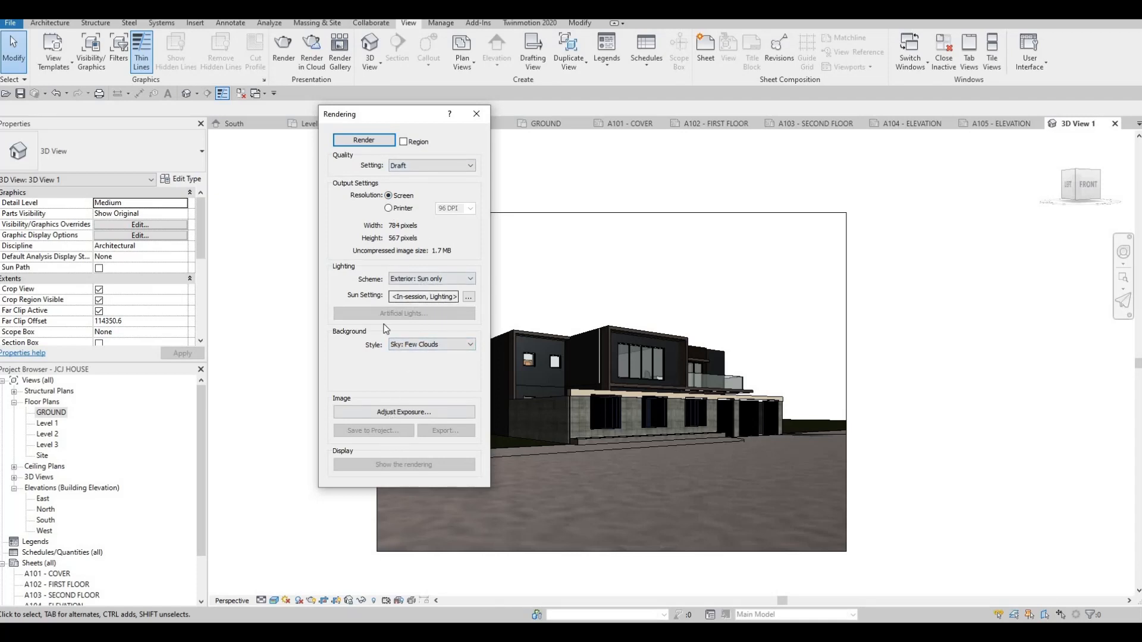
left_click(364, 140)
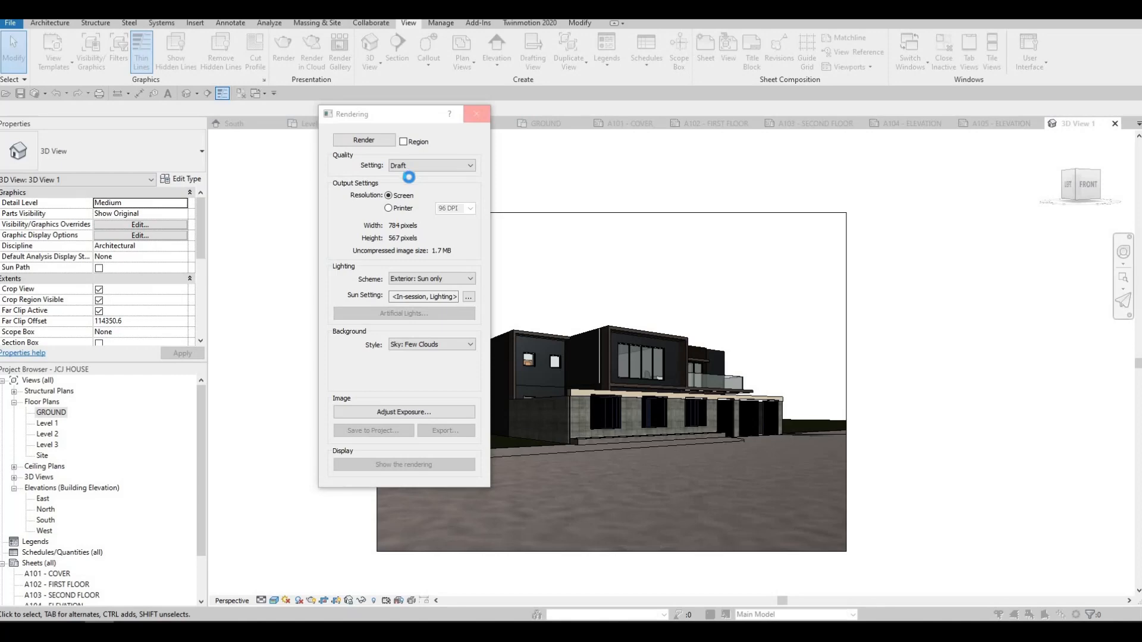
key("F1")
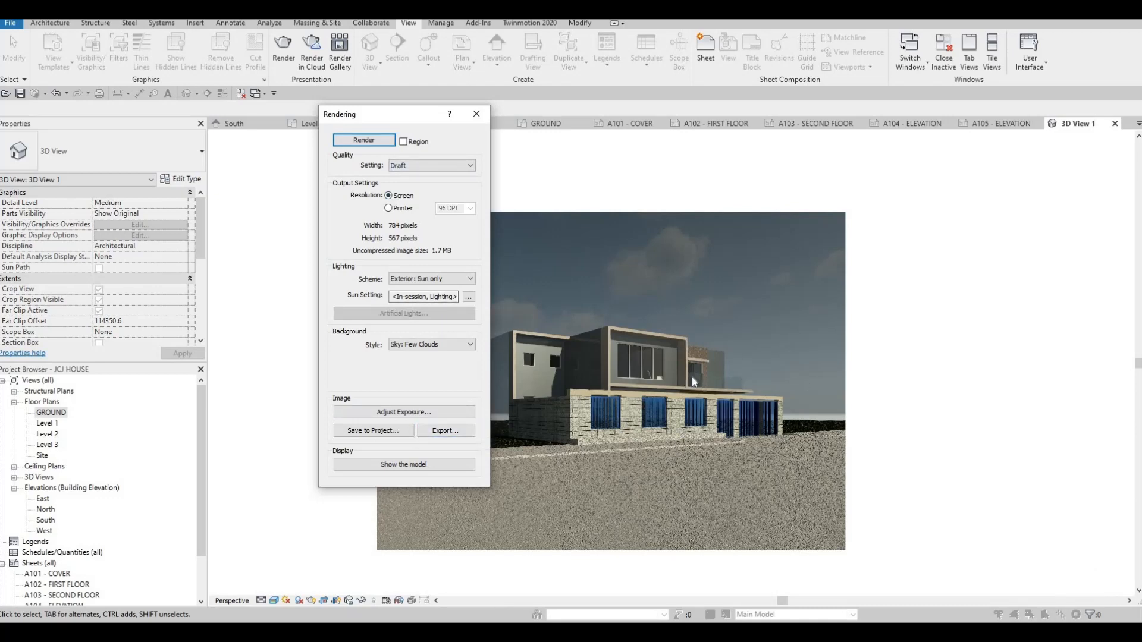
left_click(381, 430)
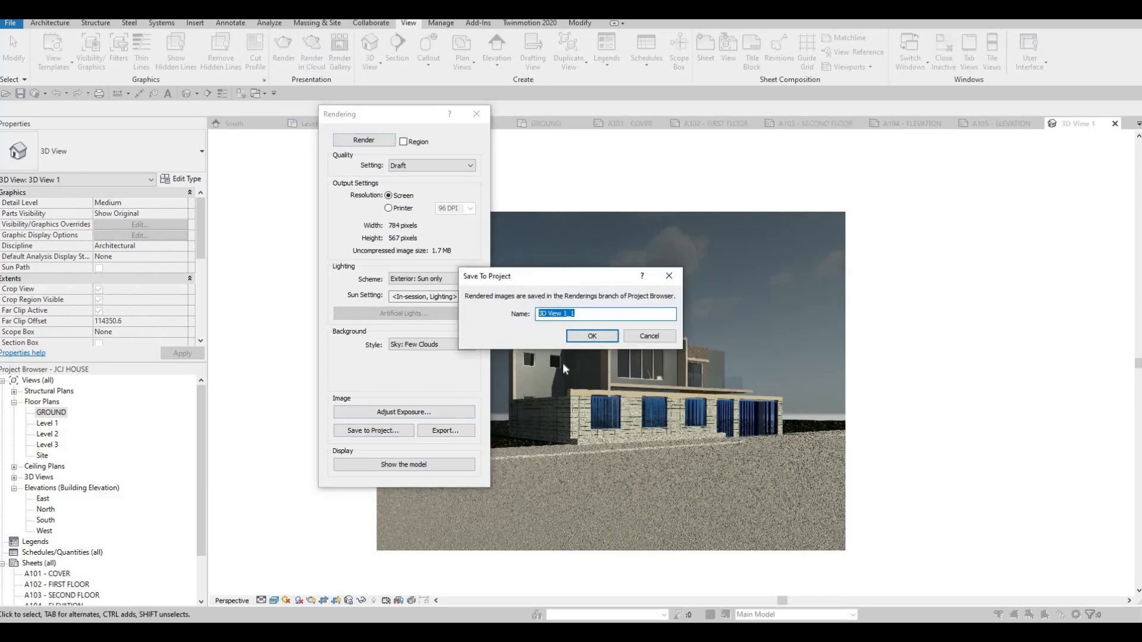
key("Return")
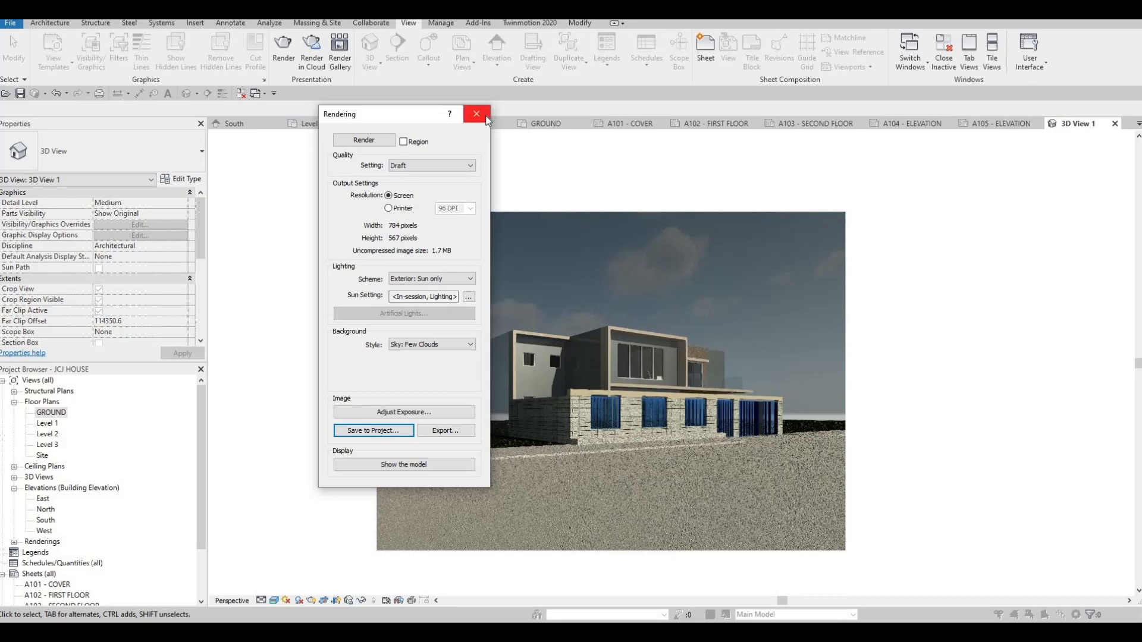
Export the rendering as the JPEG file 3D View 1 in the Revit File folder and close the rendering settings.
left_click(429, 433)
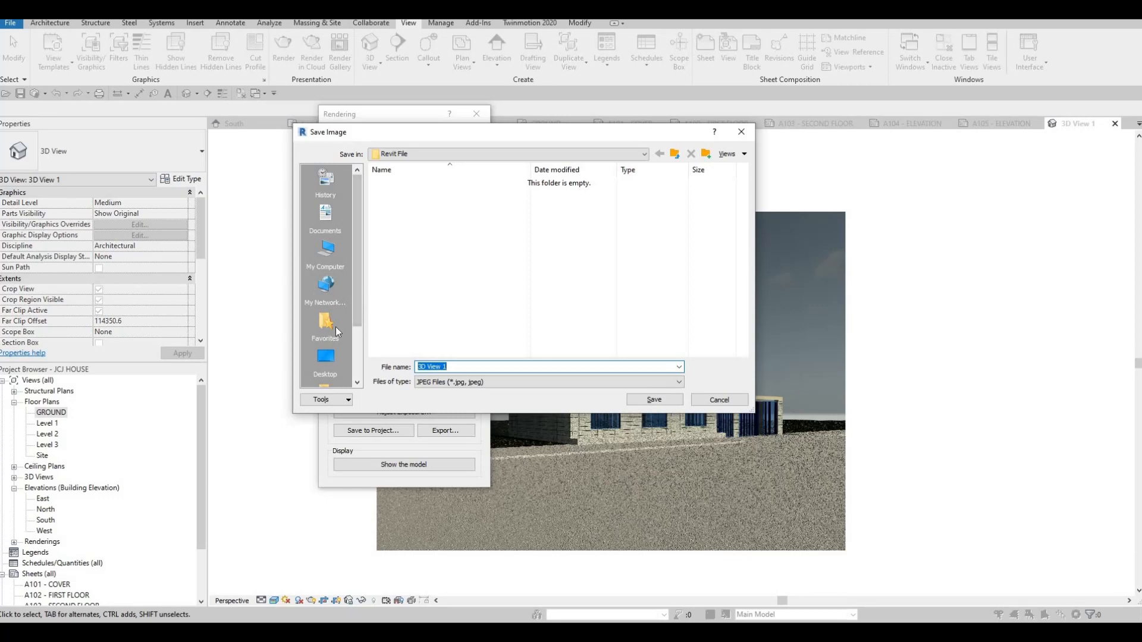
left_click(635, 382)
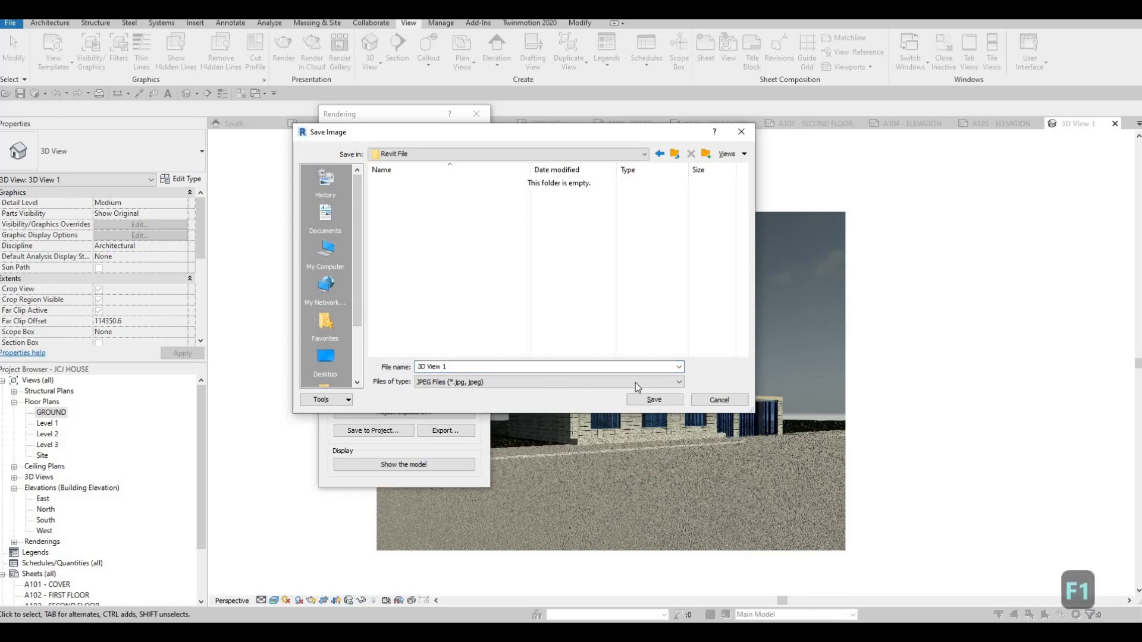
left_click(636, 401)
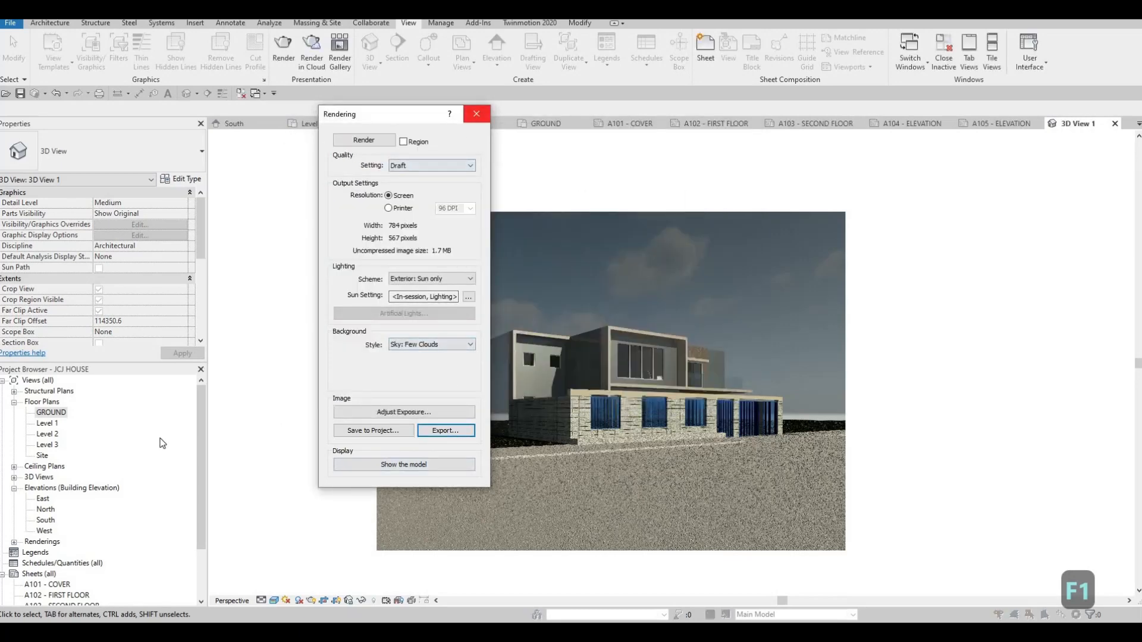
left_click(476, 115)
Open sheet A101 - COVER and place the 3D View 1_1 rendering in its upper middle area.
scroll(59, 501, "down", 2)
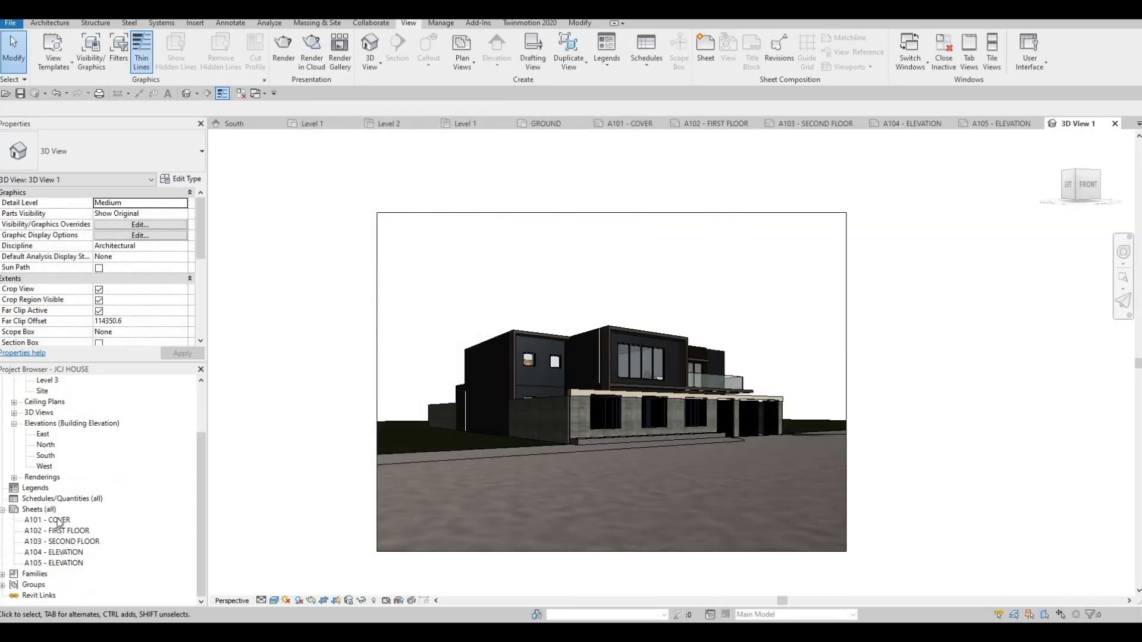
double_click(53, 520)
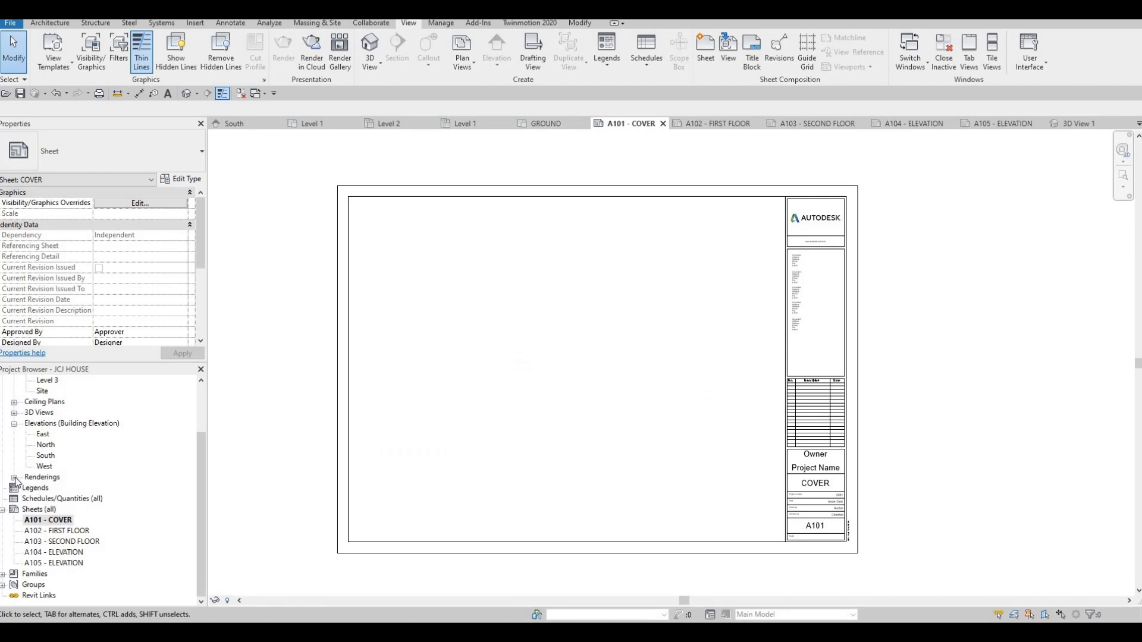
double_click(43, 479)
left_click(56, 488)
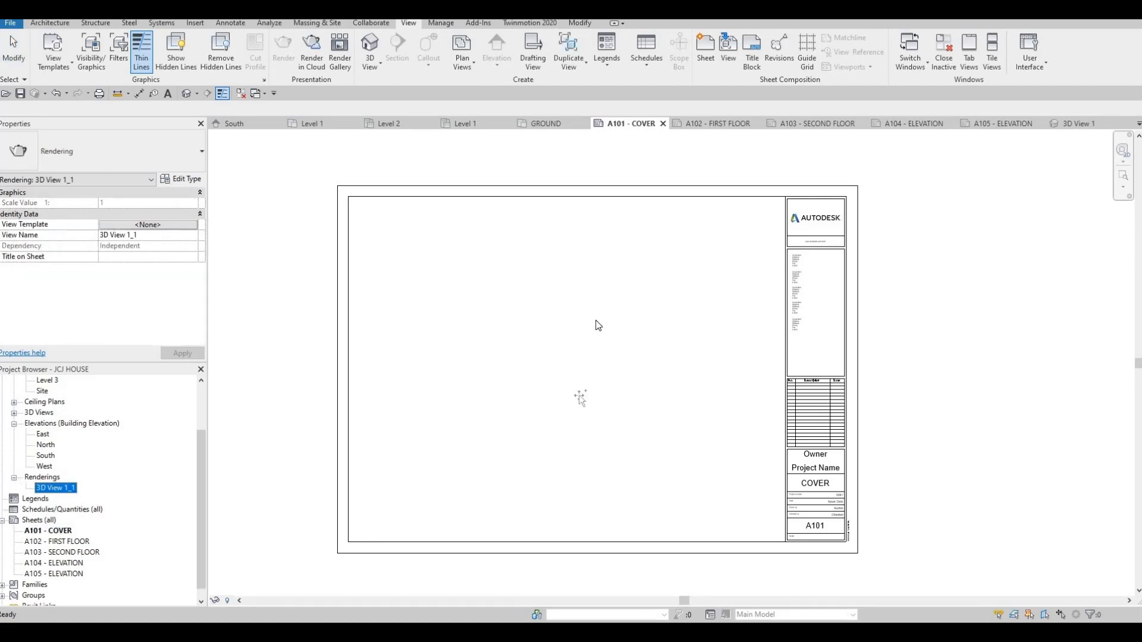
left_click_drag(579, 398, 578, 383)
left_click(604, 271)
key("Escape")
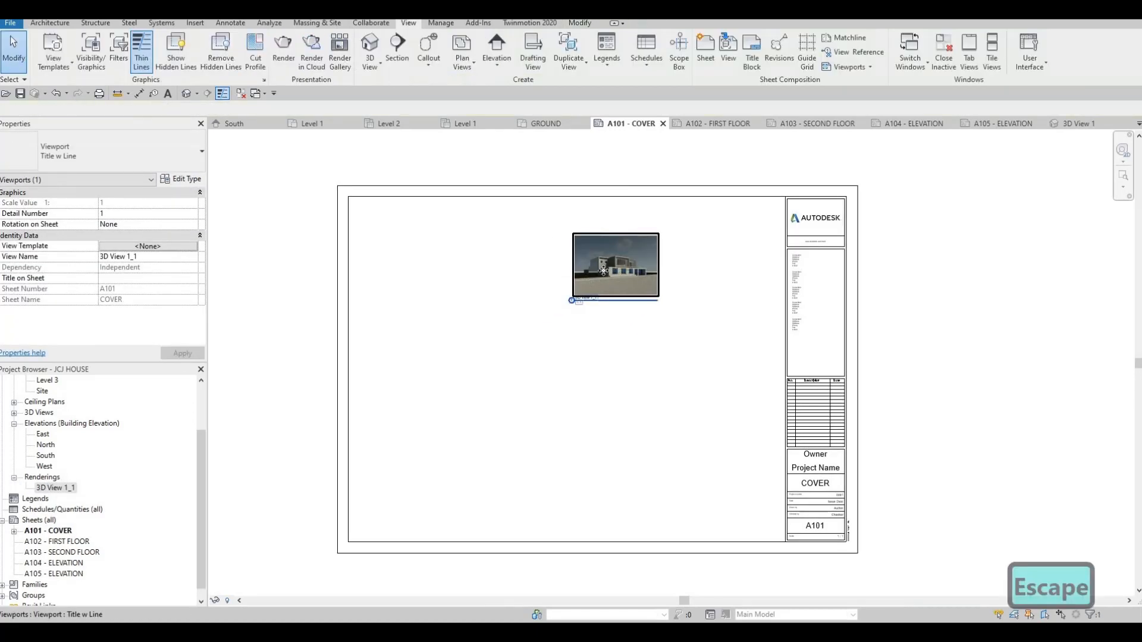
Enlarge the placed rendering proportionally to about 614 by 444 mm and shift it slightly right on the cover sheet.
left_click(654, 296)
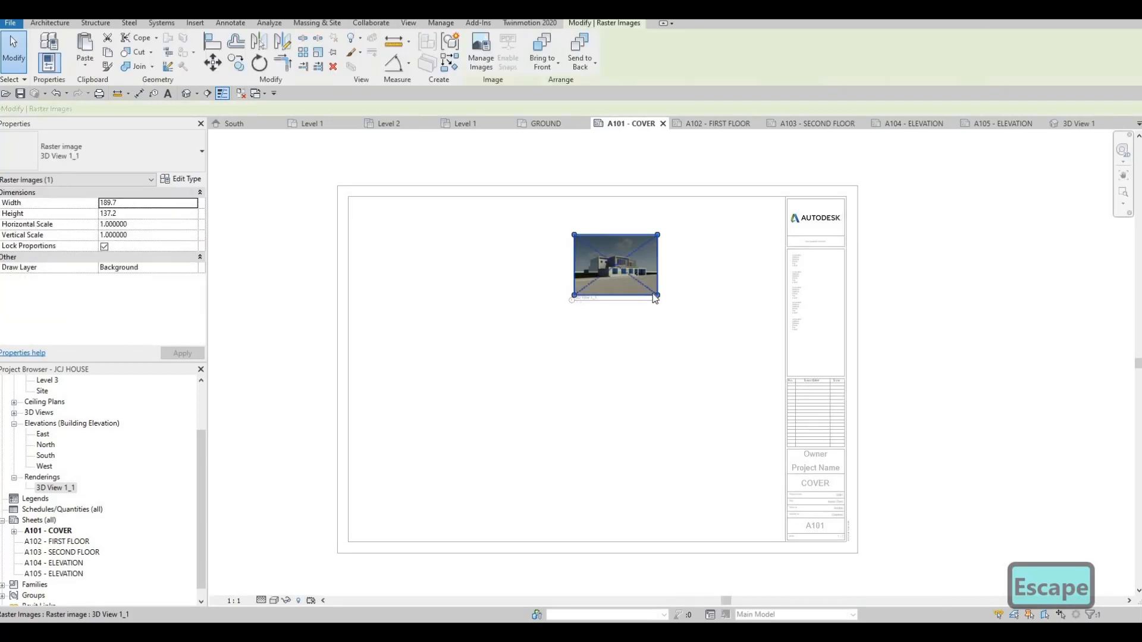
left_click_drag(654, 296, 571, 358)
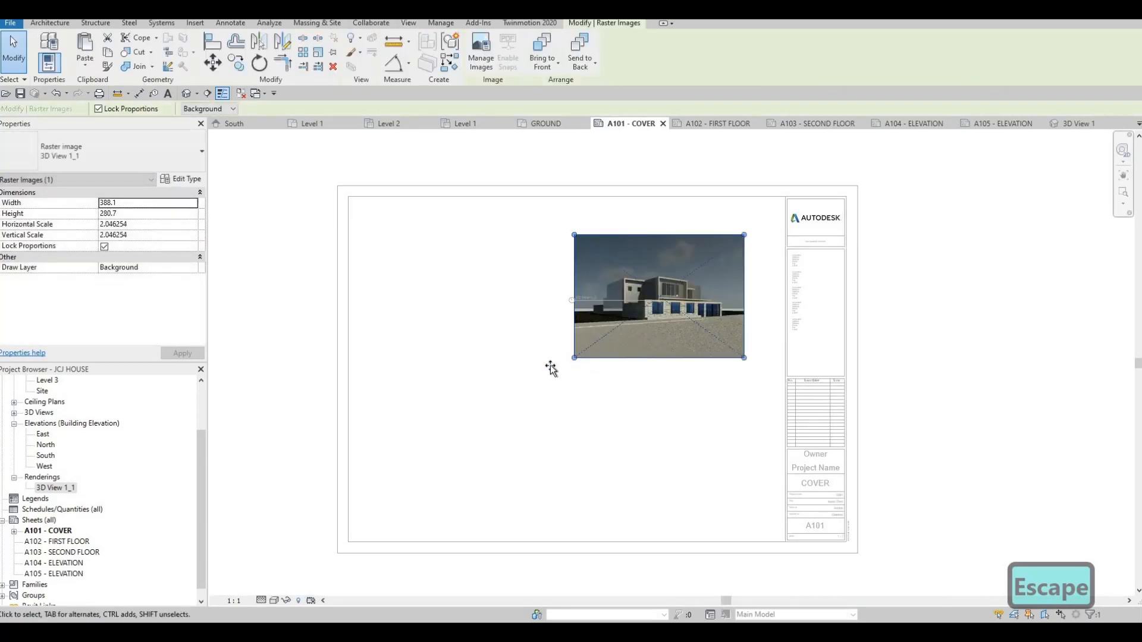
left_click_drag(574, 235, 475, 218)
left_click_drag(556, 294, 576, 295)
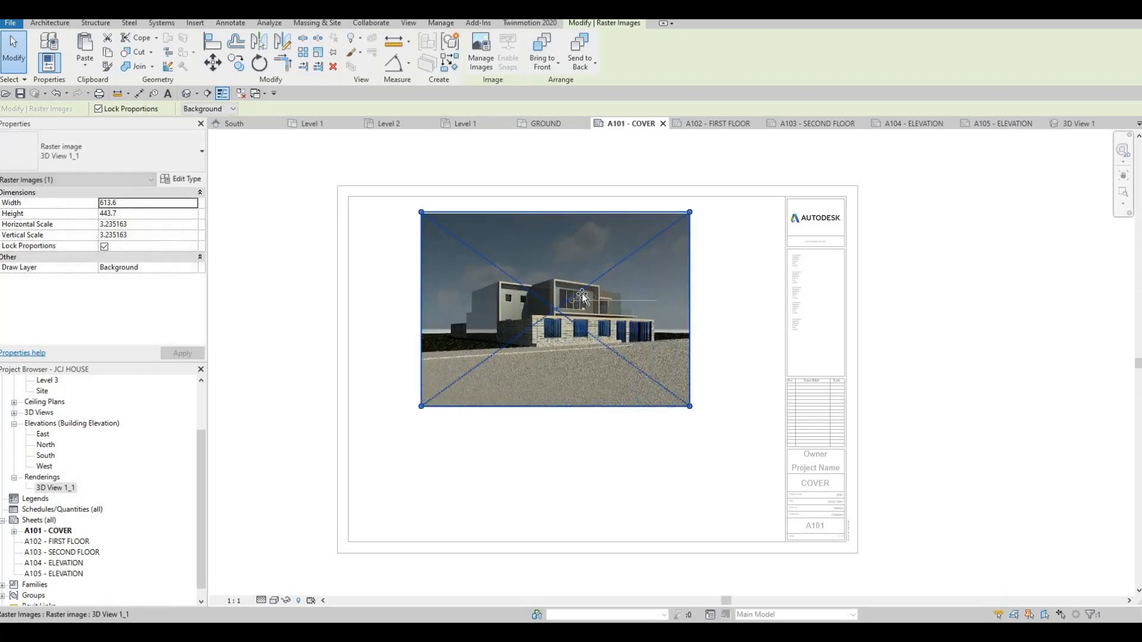
left_click(400, 360)
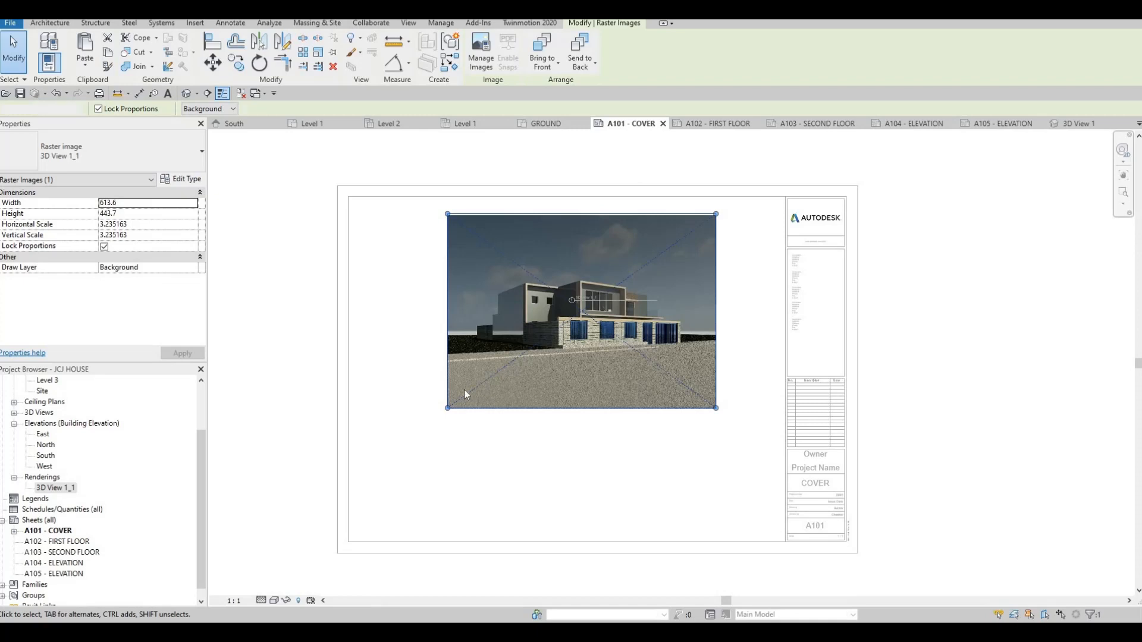
Change the rendering's viewport type to No Title and move the viewport to the upper-left area of the cover sheet.
left_click(593, 301)
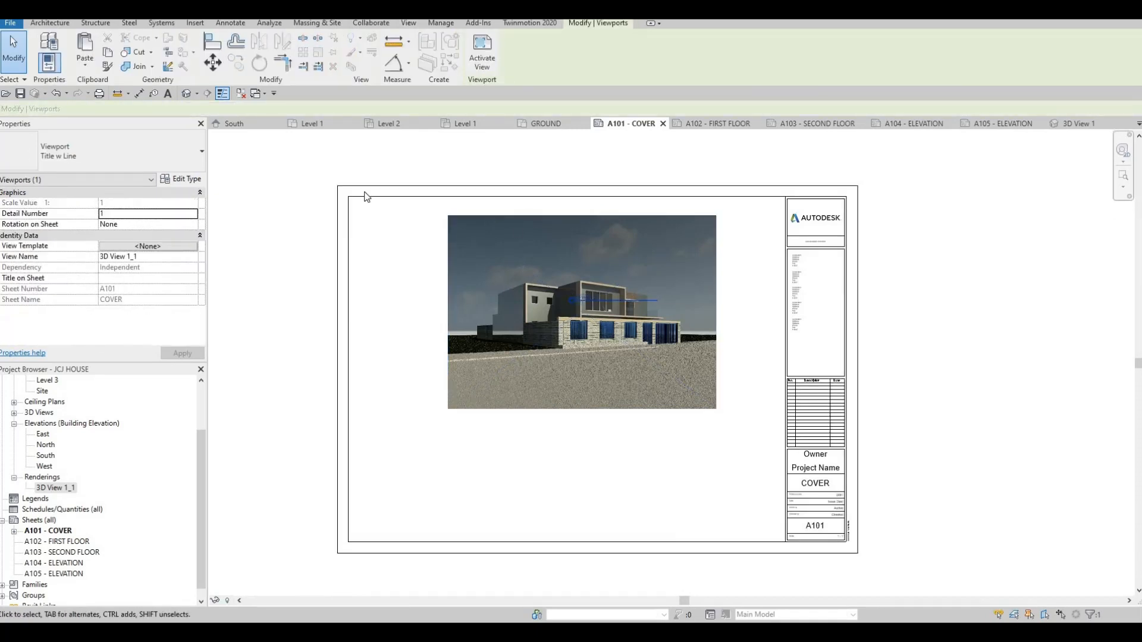
left_click(104, 161)
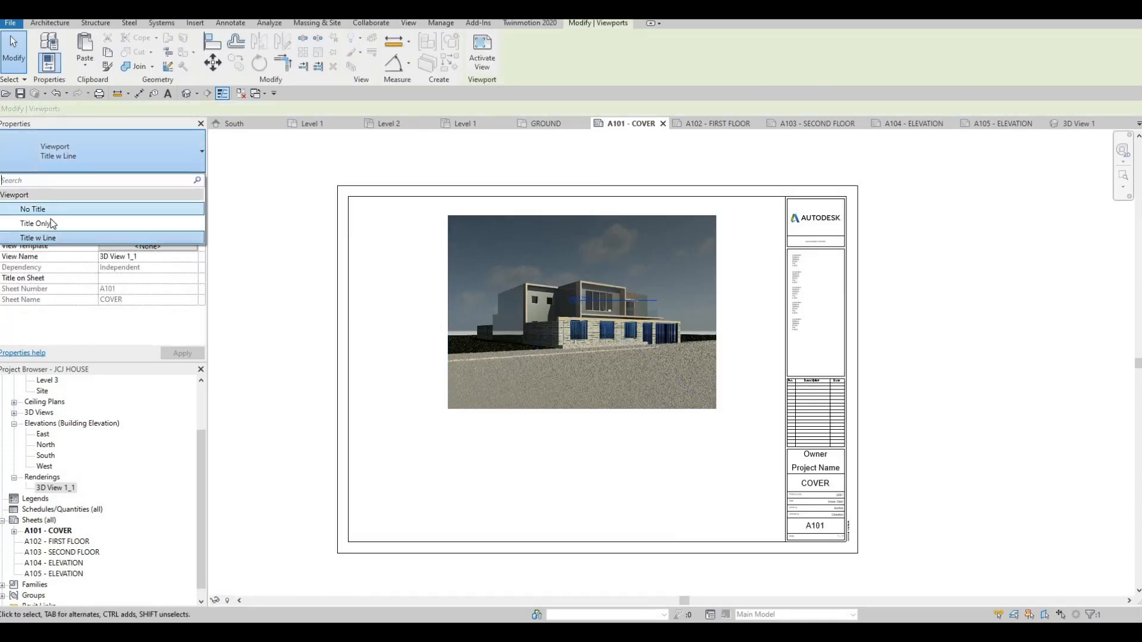
left_click(35, 209)
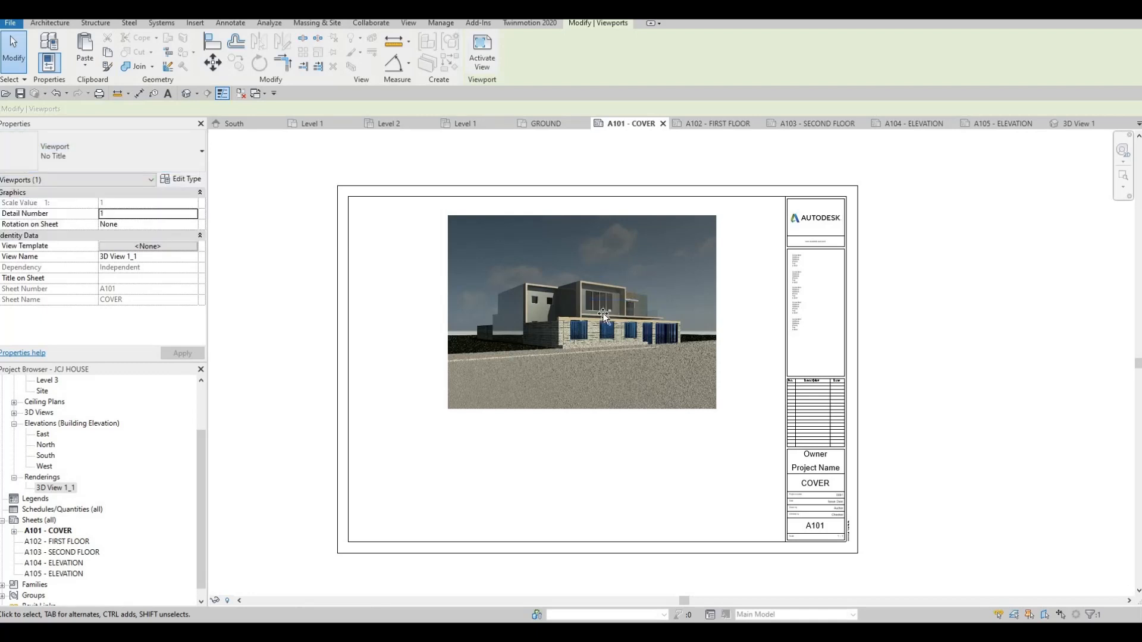
left_click_drag(550, 315, 475, 316)
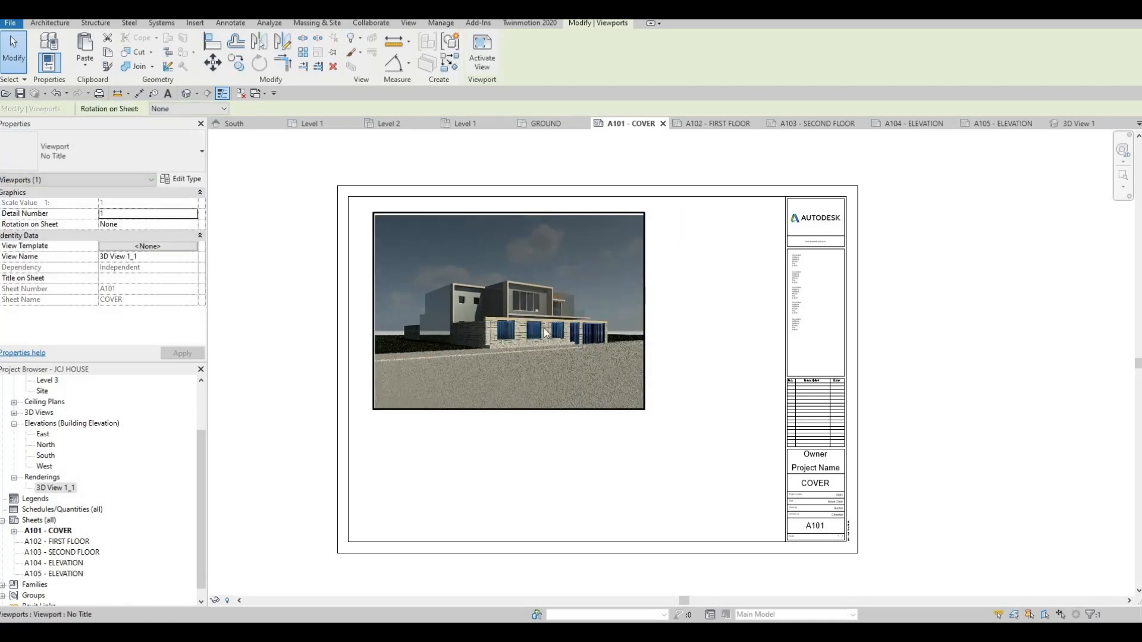
key("Escape")
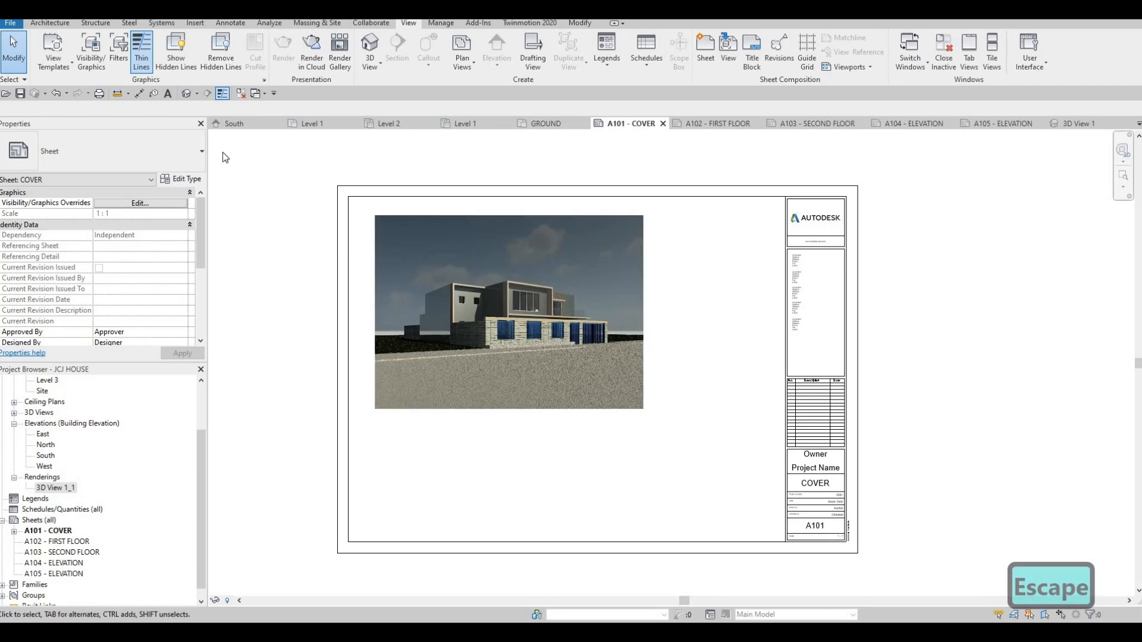
Create a new sheet list schedule with the fields Sheet Number and Sheet Name, in that order.
right_click(35, 510)
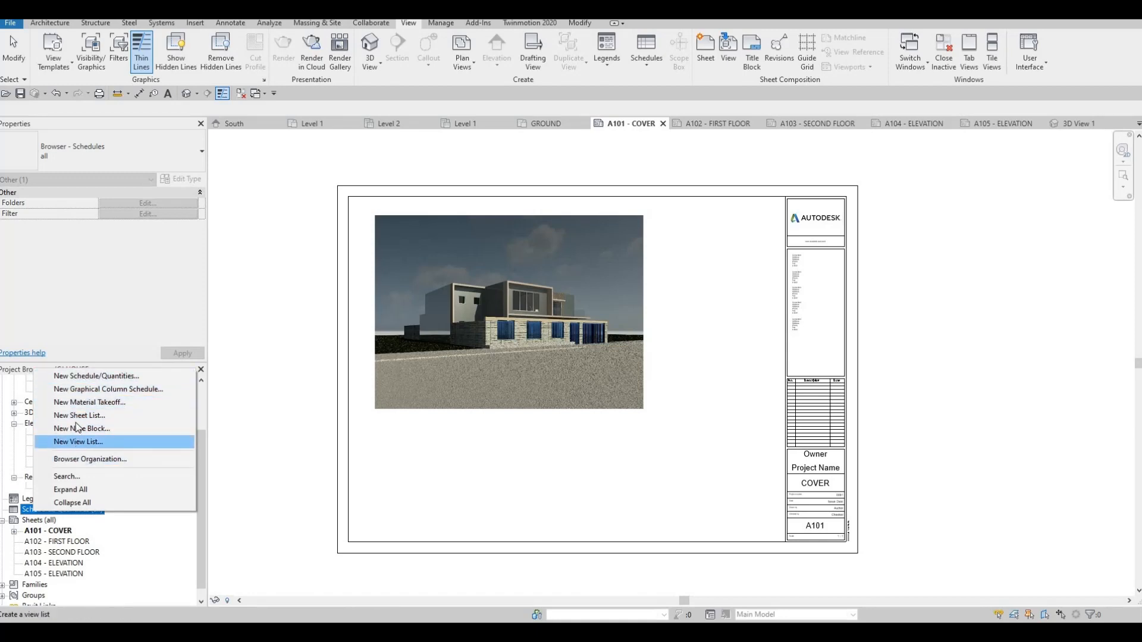
left_click(76, 417)
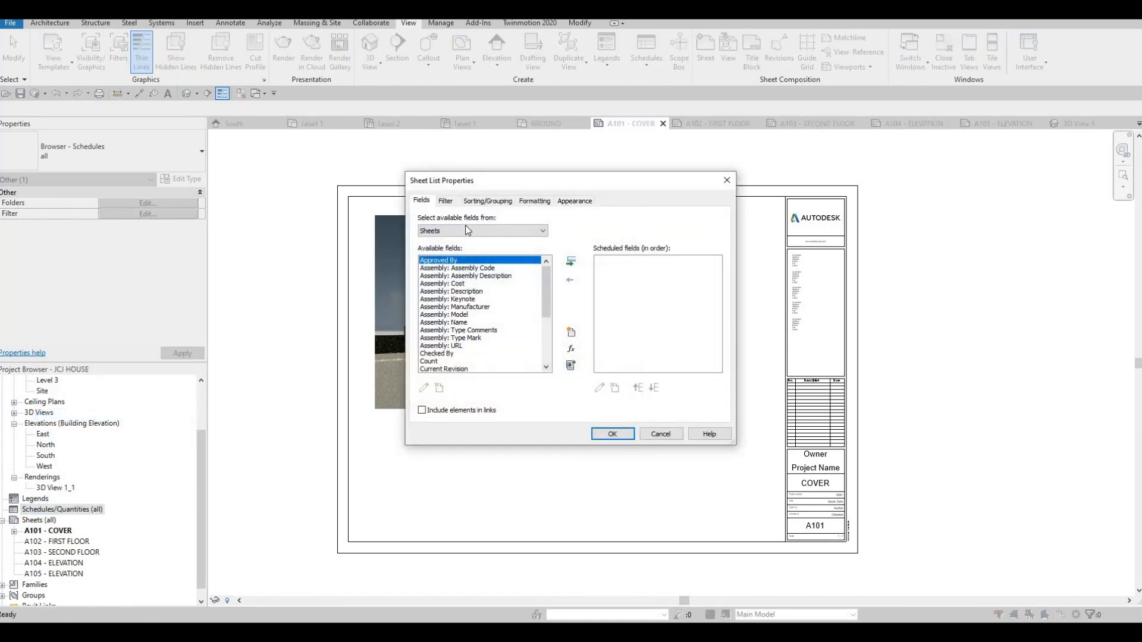
scroll(479, 360, "down", 4)
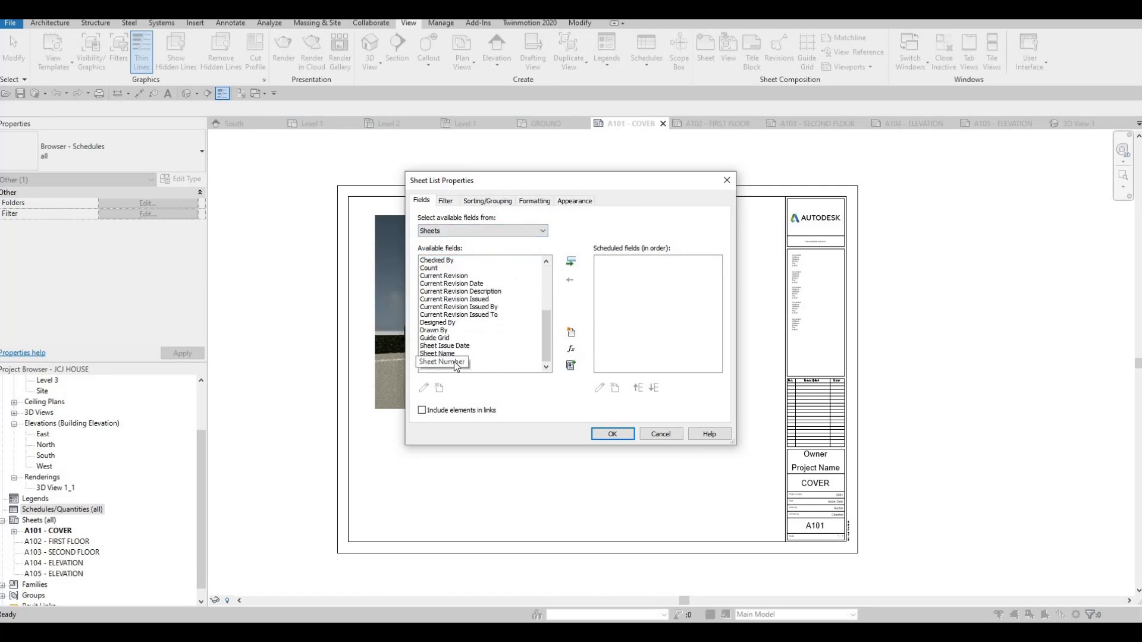
left_click(446, 362)
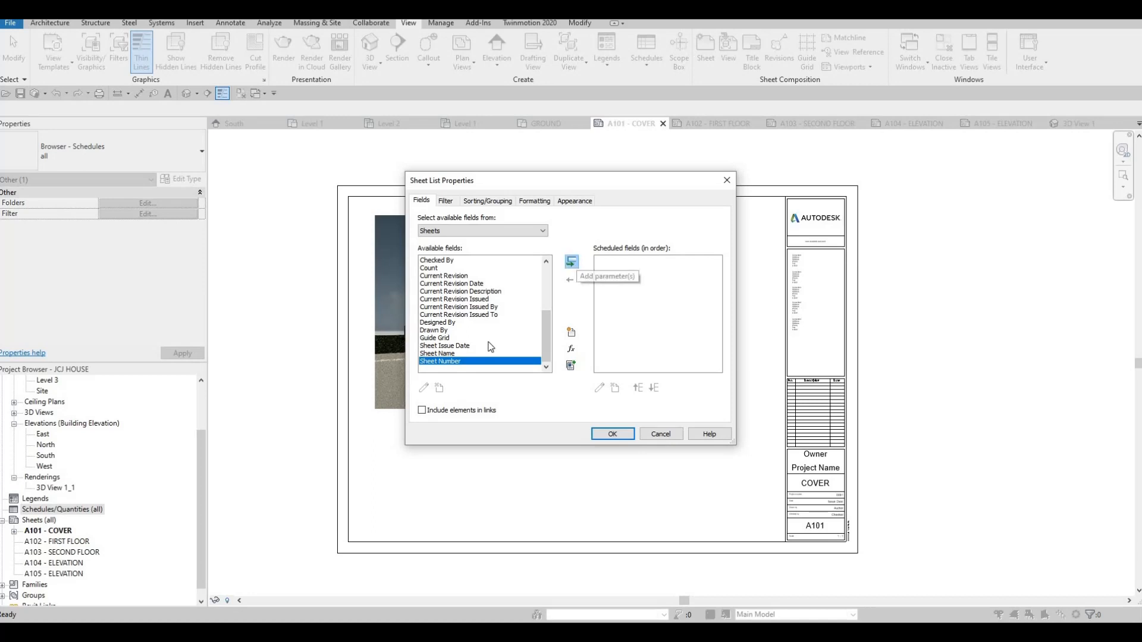
left_click(574, 263)
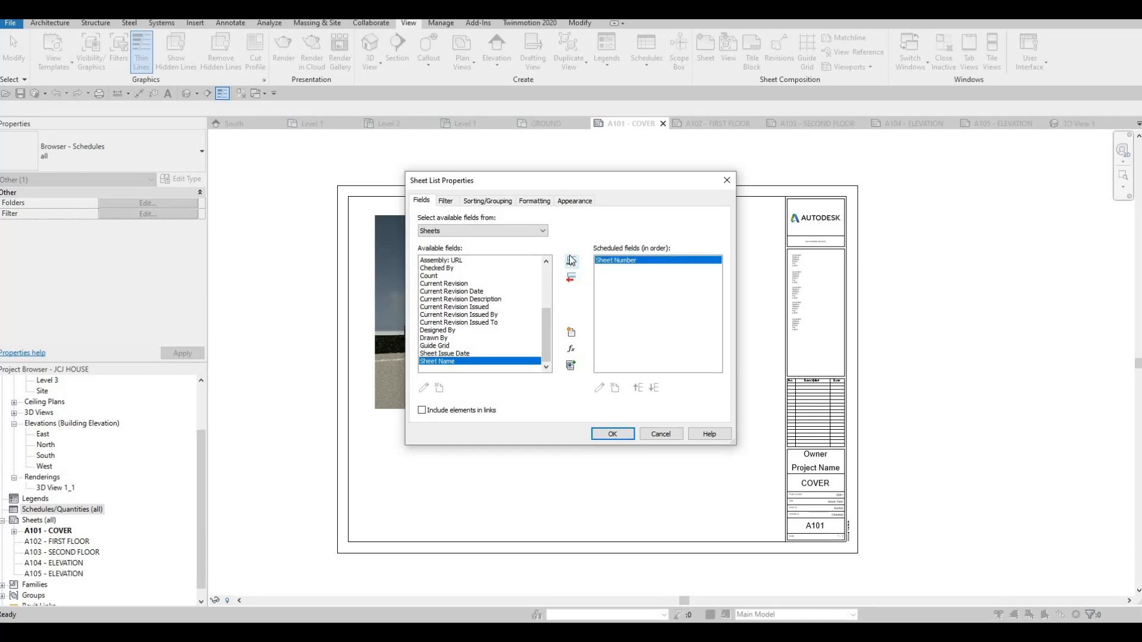
left_click(613, 437)
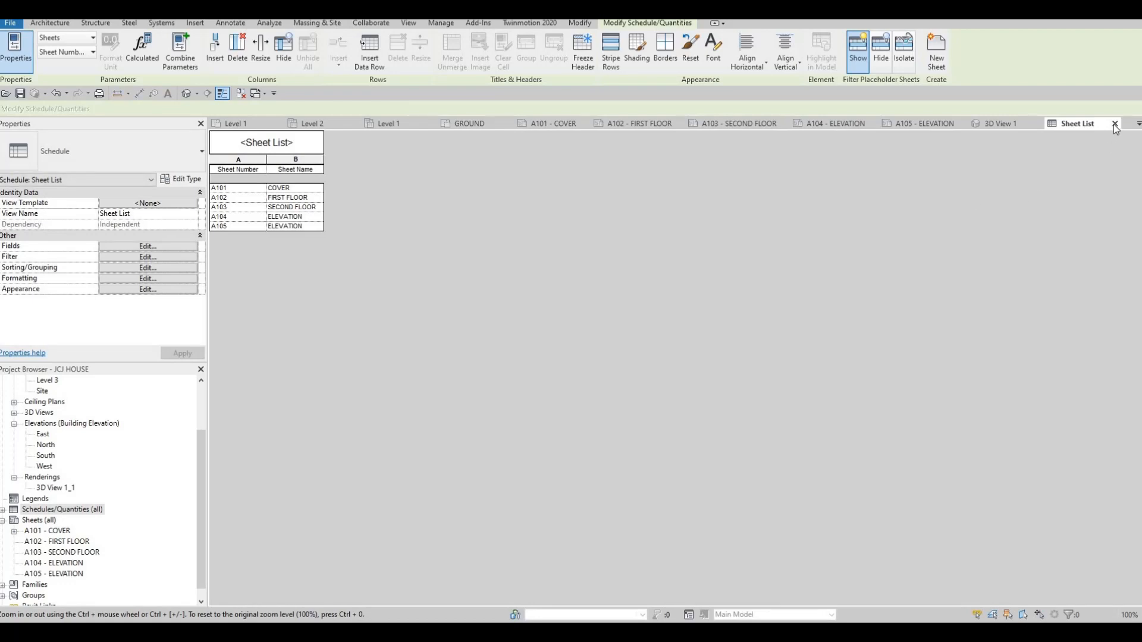
Open sheet A101 - COVER and place the Sheet List schedule to the right of the rendering, near the sheet's upper edge.
double_click(48, 531)
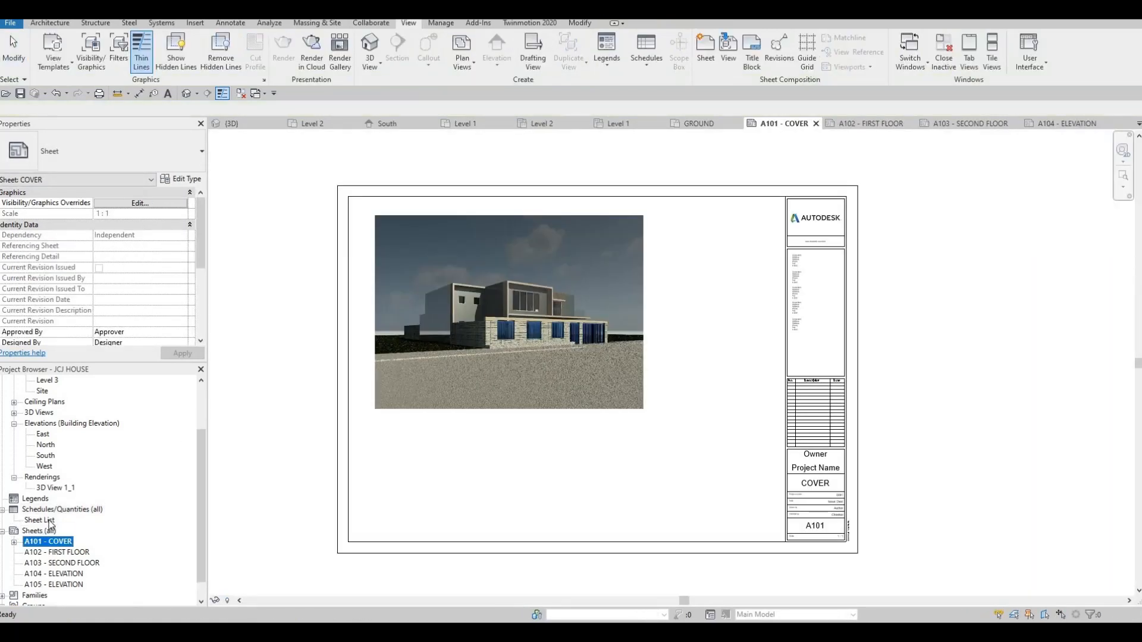
left_click(37, 522)
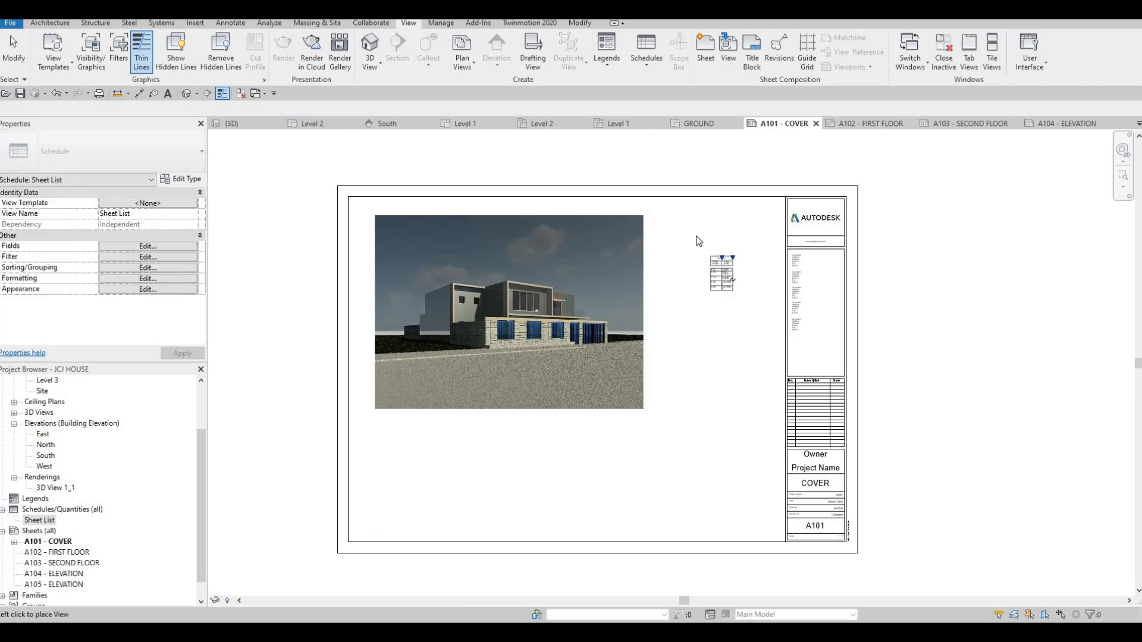
left_click(724, 221)
scroll(730, 220, "up", 3)
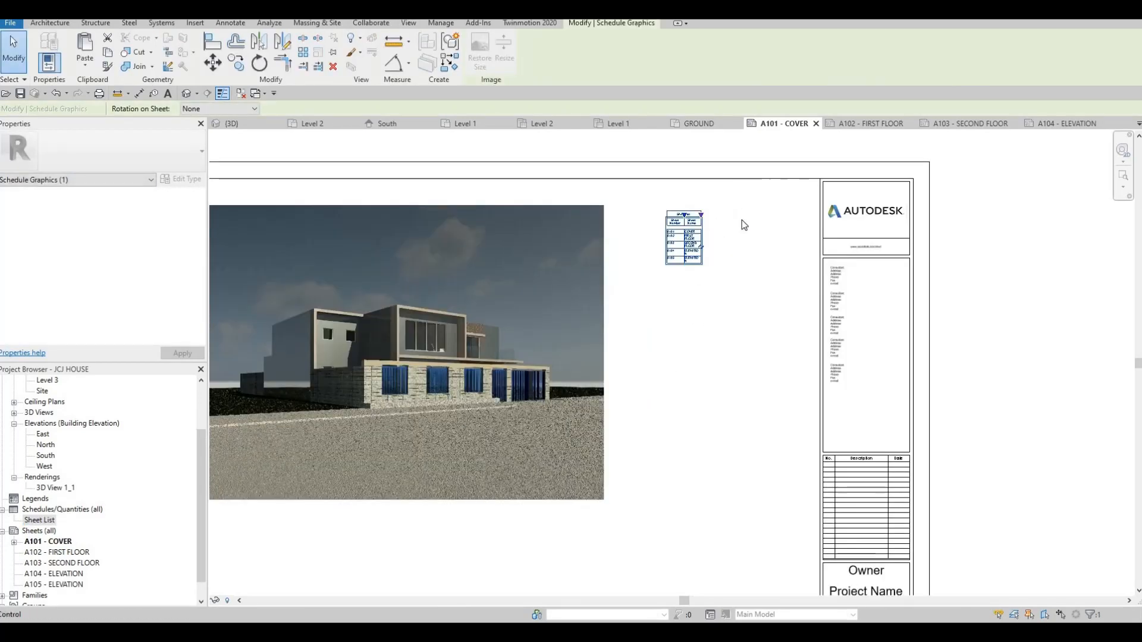
Widen the Sheet Name column of the placed sheet list so each sheet name fits on one line.
left_click_drag(700, 214, 740, 214)
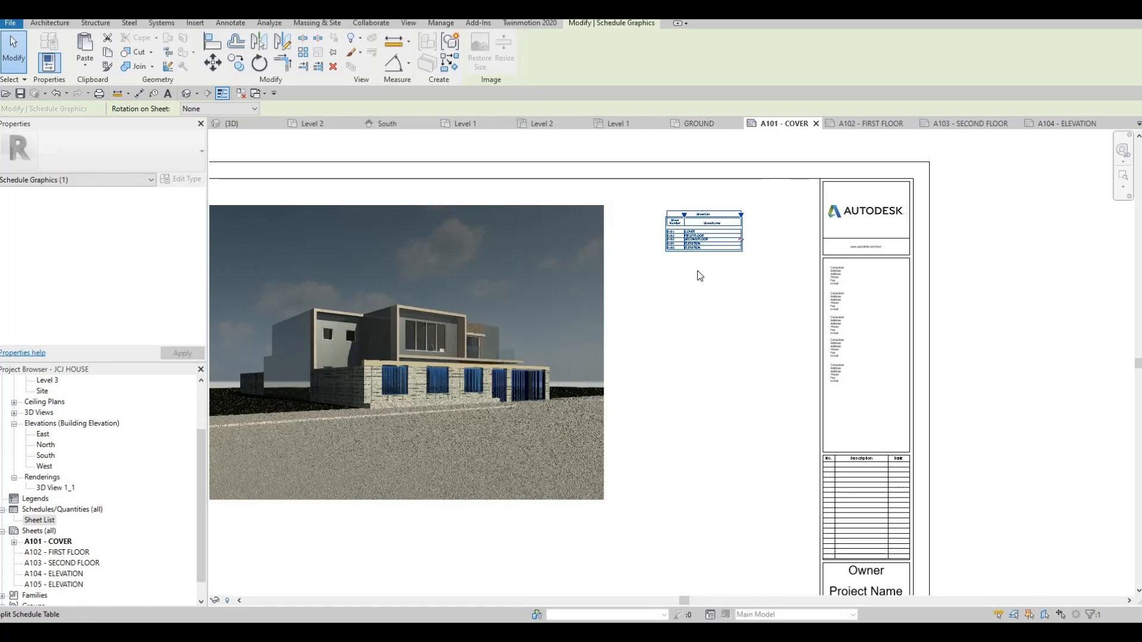
scroll(678, 297, "up", 4)
key("Escape")
scroll(673, 302, "down", 3)
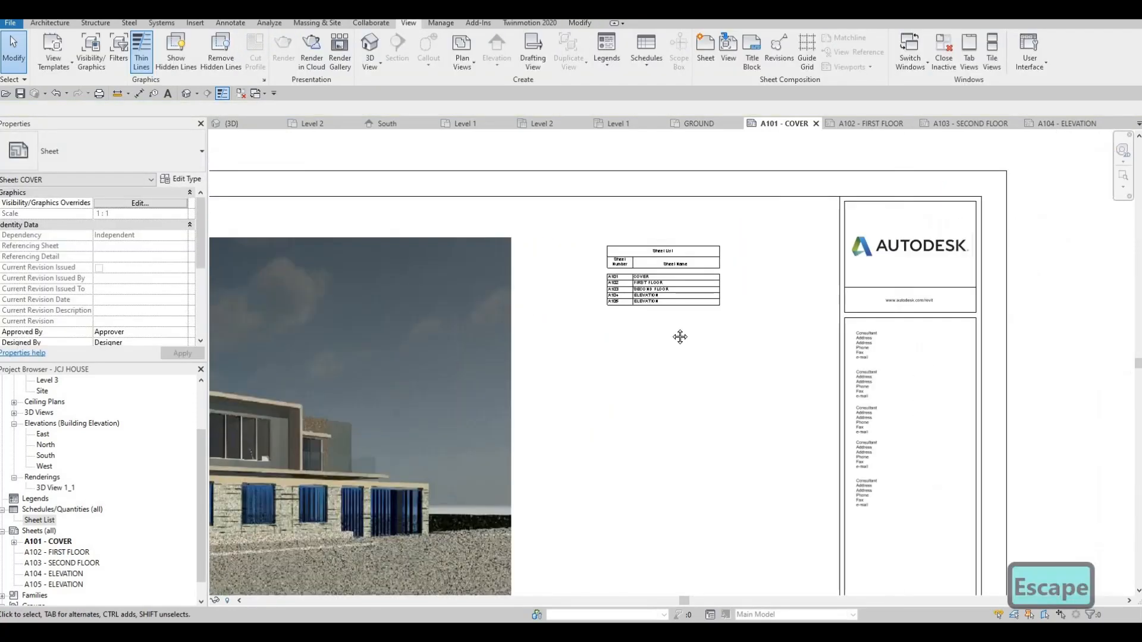
scroll(679, 337, "down", 3)
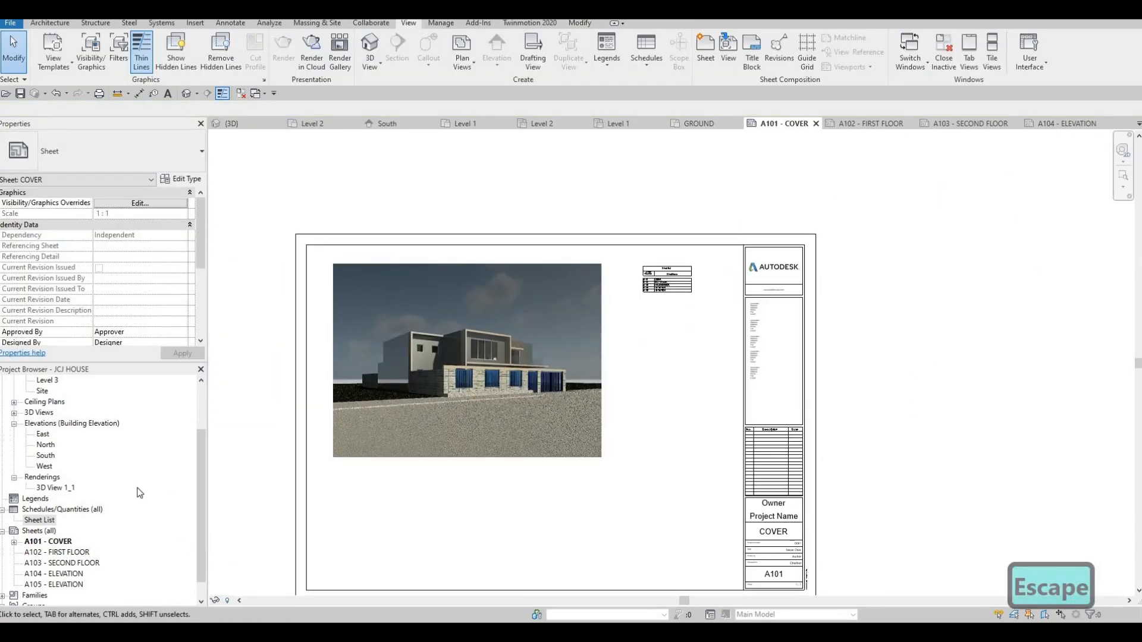
middle_click_drag(473, 390, 507, 339)
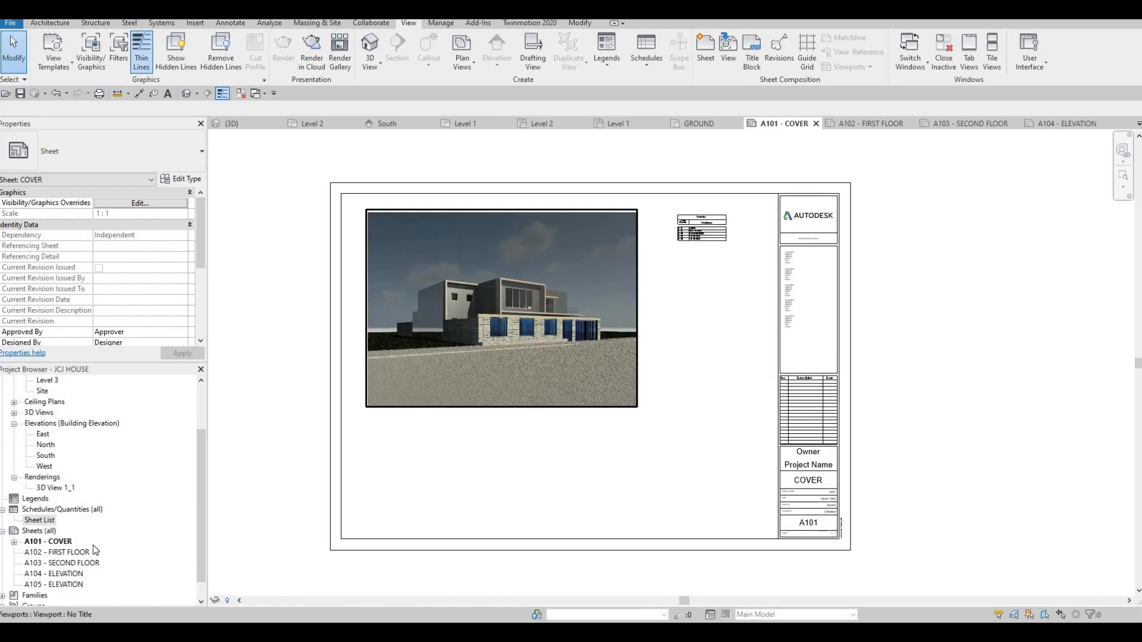
Try to place the Level 1 floor plan on sheet A102 - FIRST FLOOR.
key("ctrl+Tab")
scroll(95, 488, "up", 2)
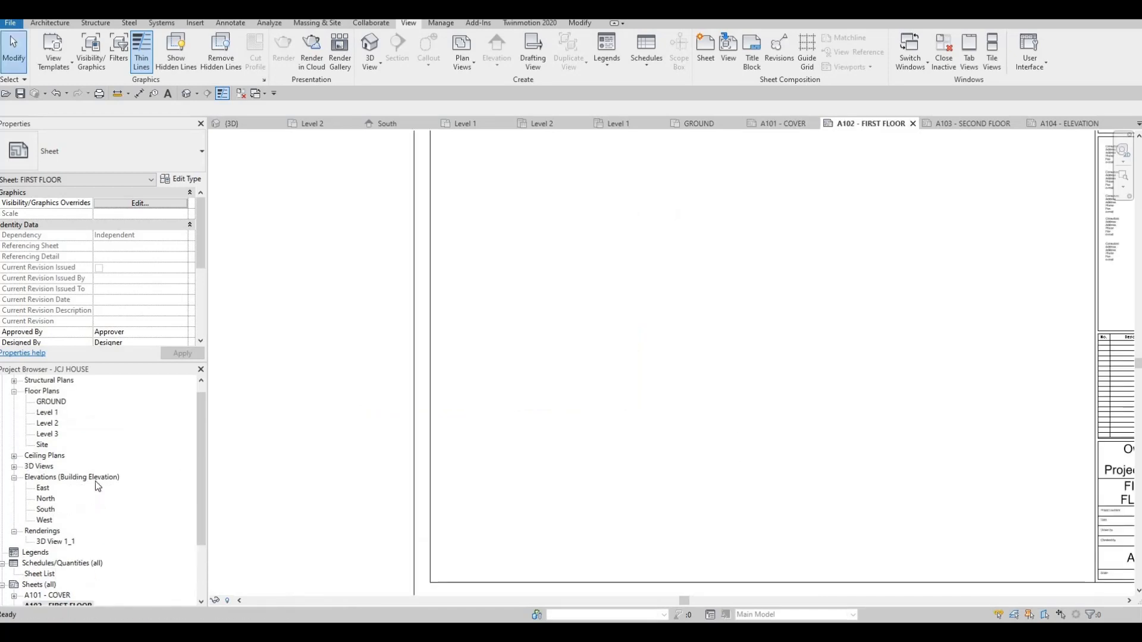
left_click_drag(51, 425, 667, 341)
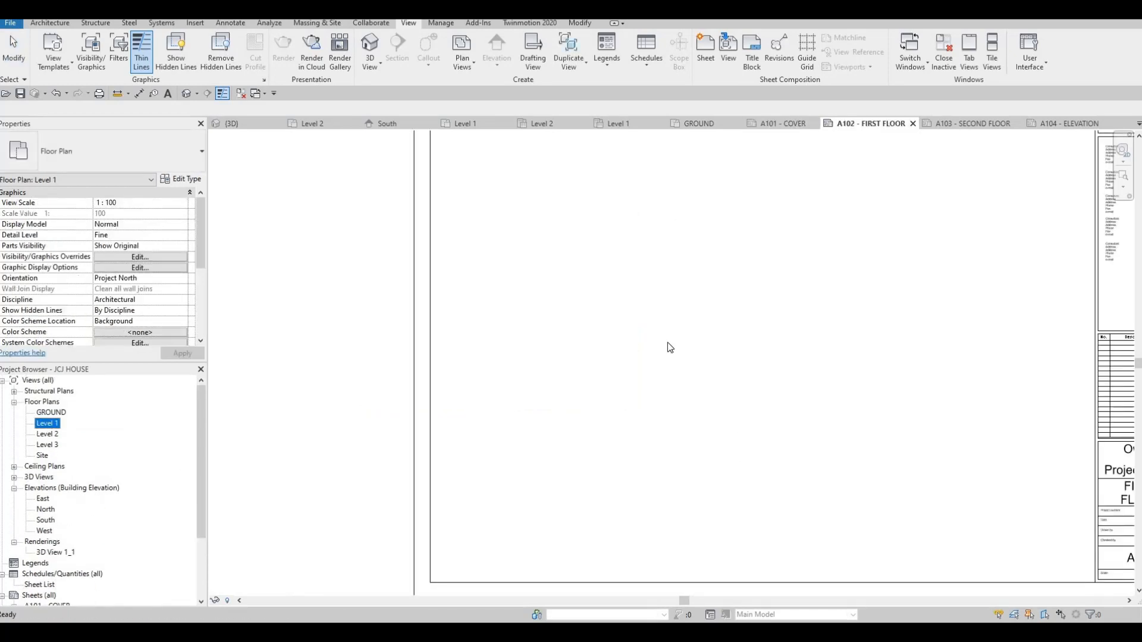
scroll(682, 340, "down", 4)
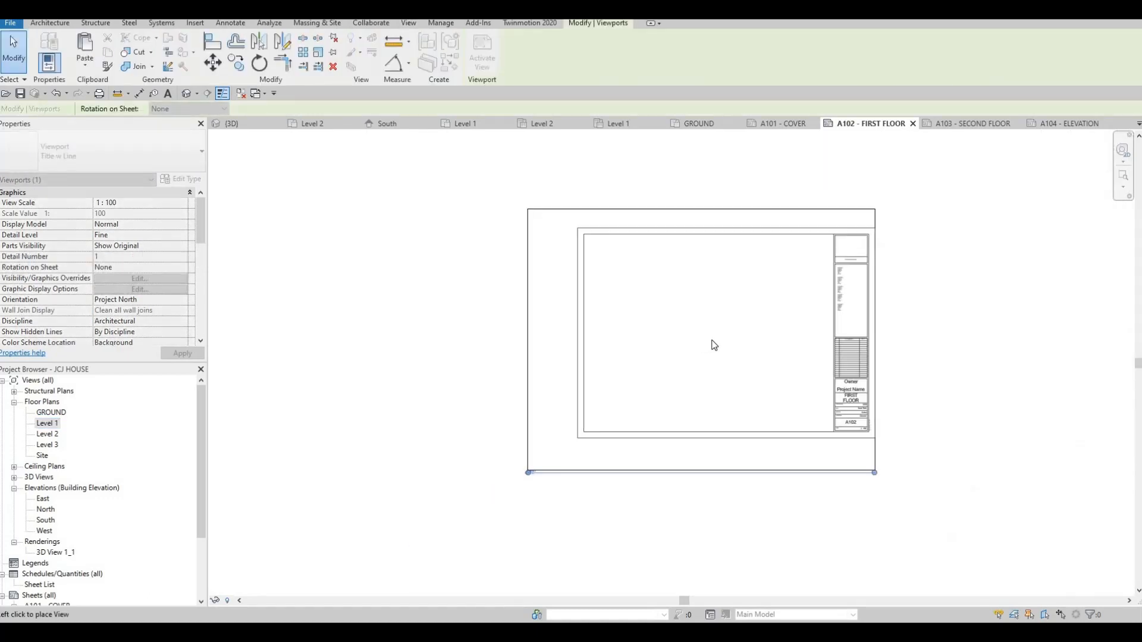
left_click(724, 349)
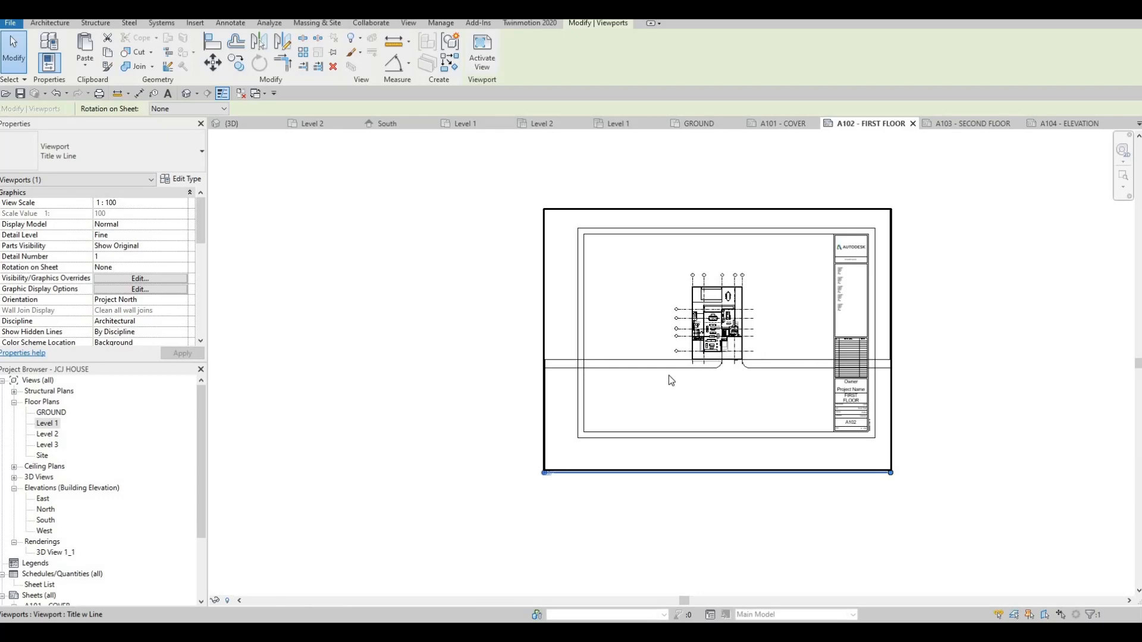
key("ctrl+z")
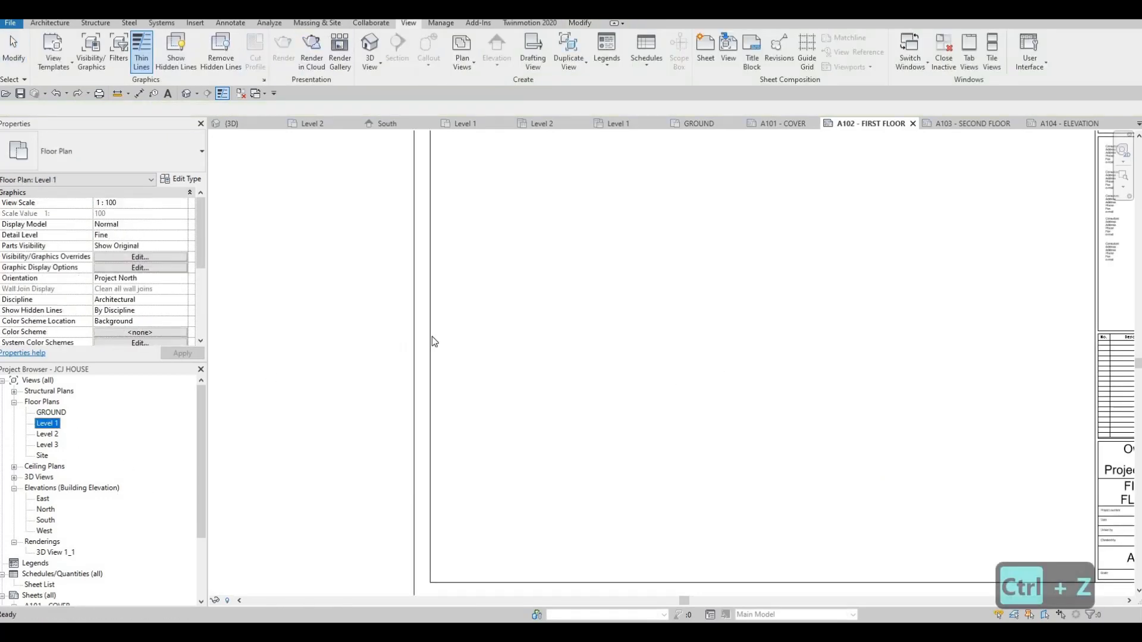
Open the Level 1 floor plan and enable Crop View, Crop Region Visible and Annotation Crop for it.
scroll(496, 341, "down", 5)
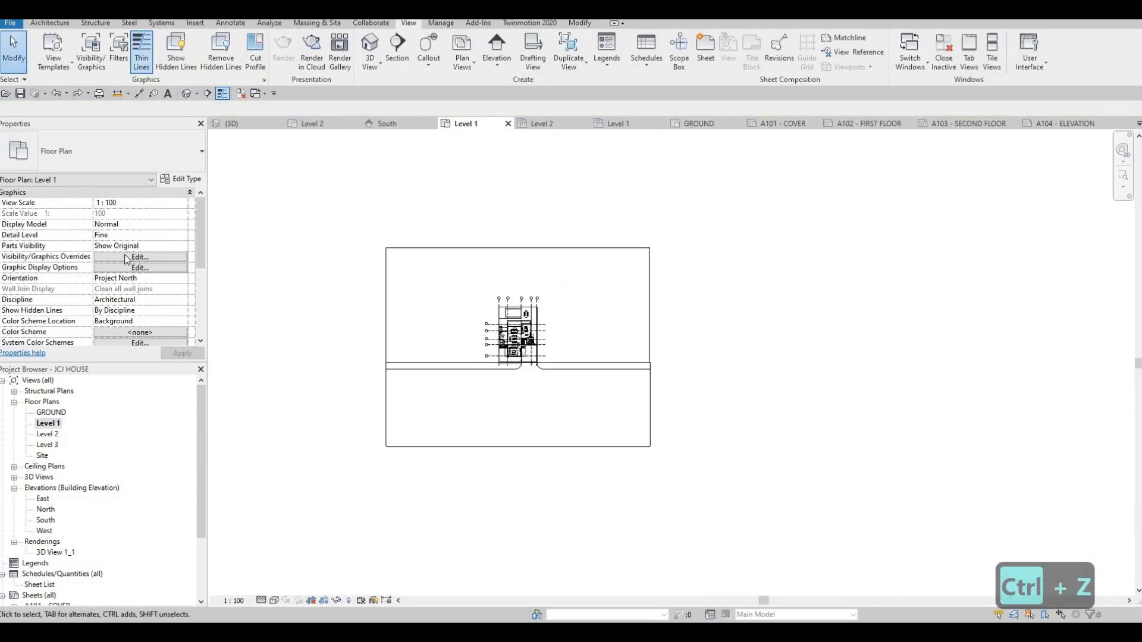
scroll(122, 244, "down", 5)
scroll(106, 249, "up", 2)
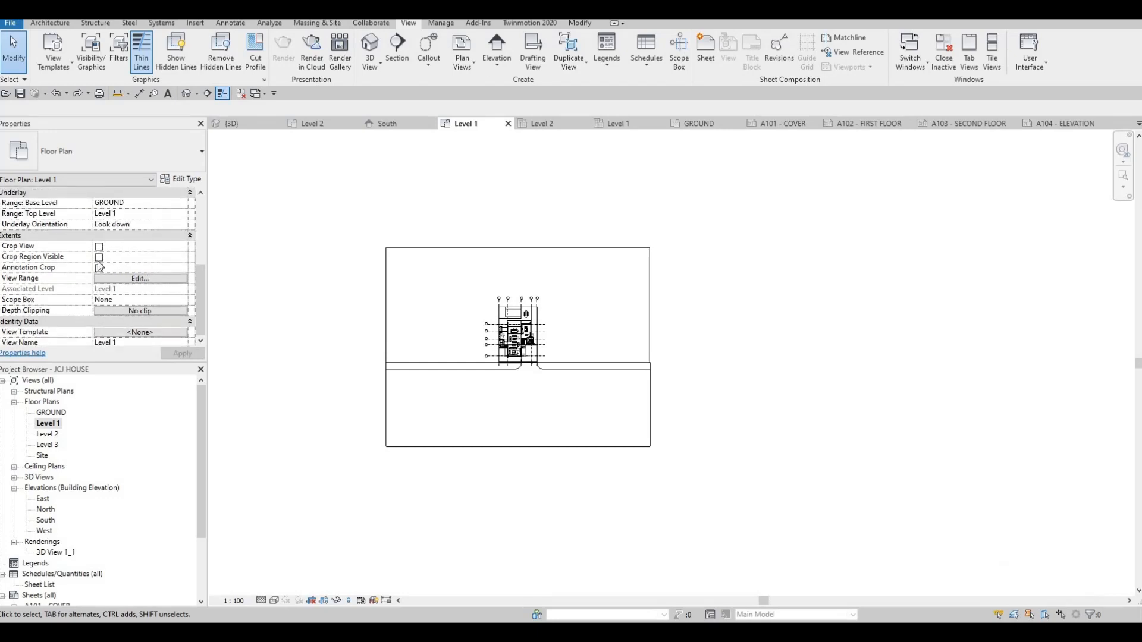
left_click(98, 246)
left_click(99, 257)
left_click(99, 268)
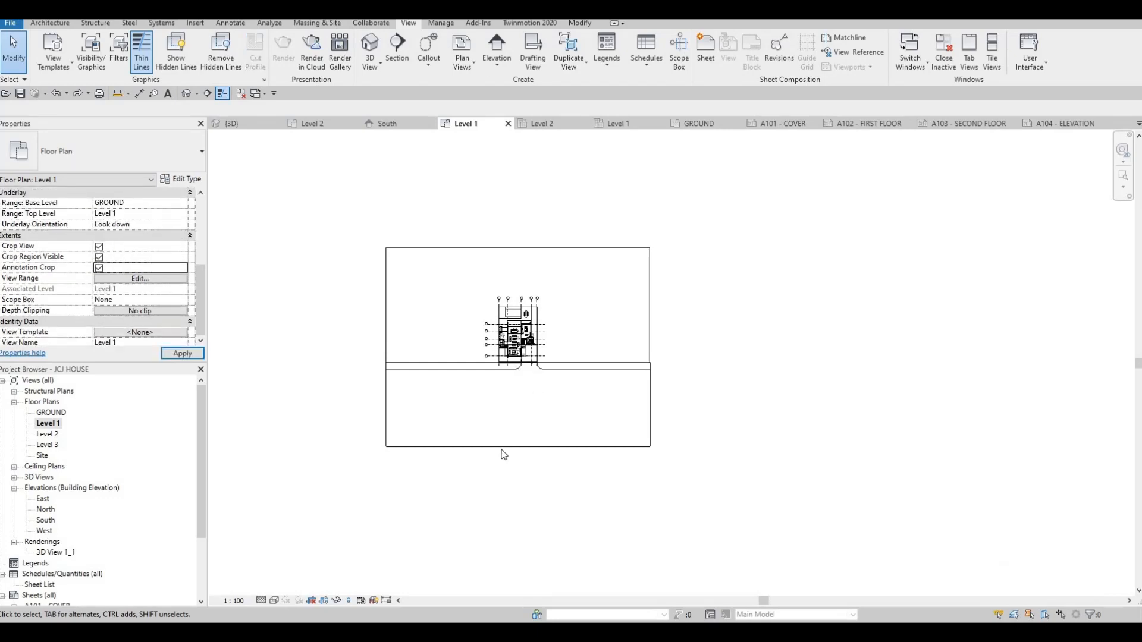
Tighten the Level 1 crop region around the house and the front road on all four sides, and hide the crop region.
left_click(518, 466)
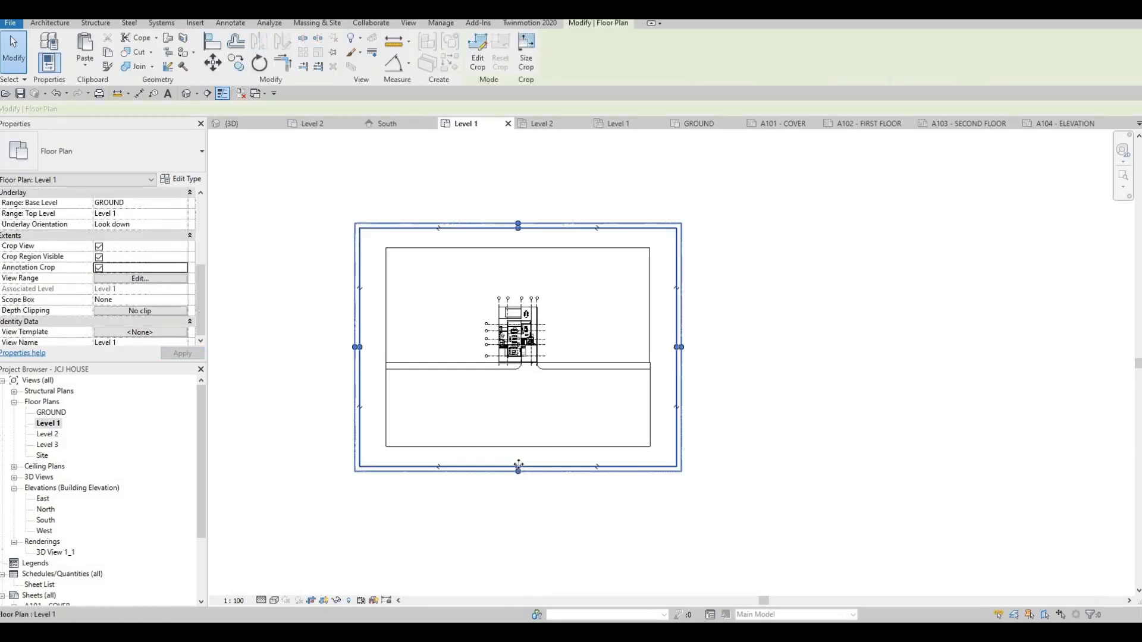
left_click_drag(518, 467, 519, 390)
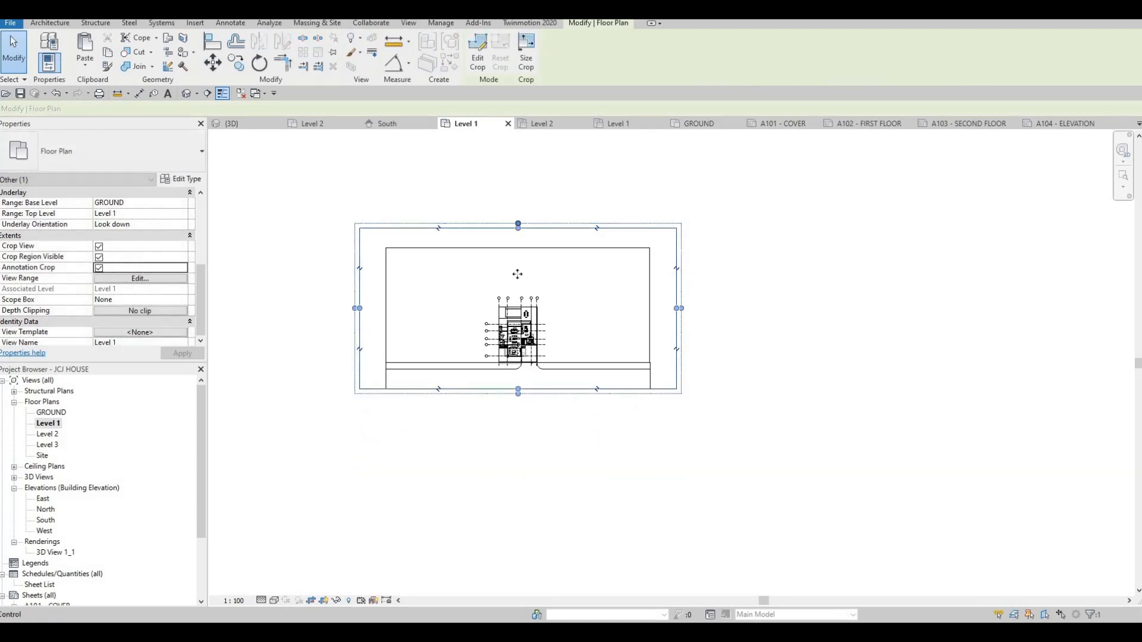
left_click_drag(517, 273, 465, 337)
left_click_drag(678, 337, 572, 336)
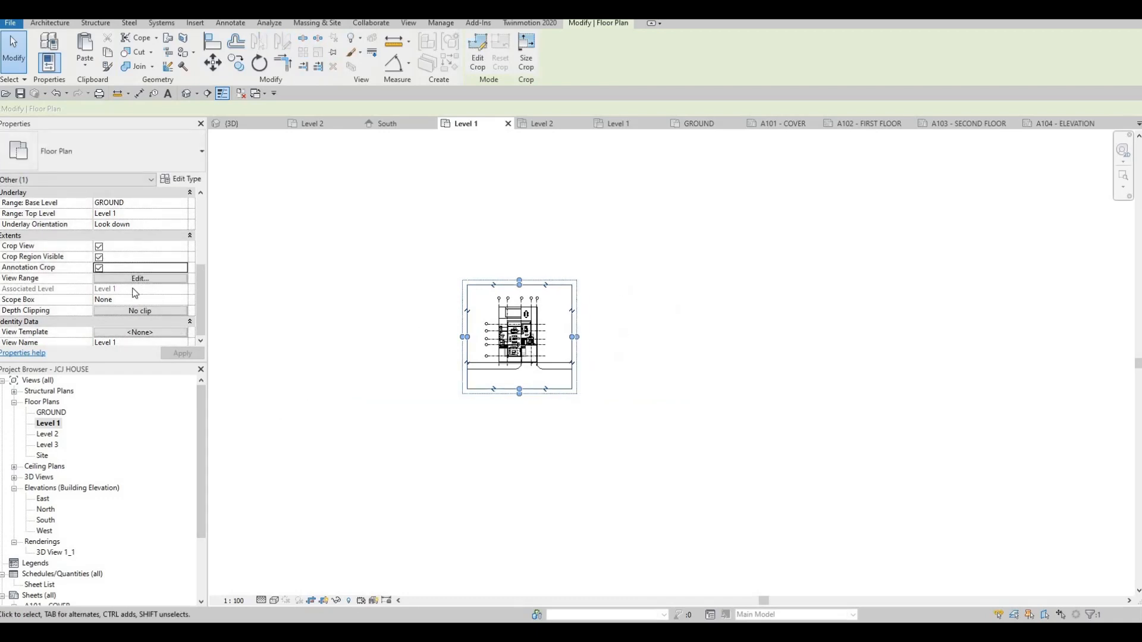
left_click(99, 257)
left_click(171, 357)
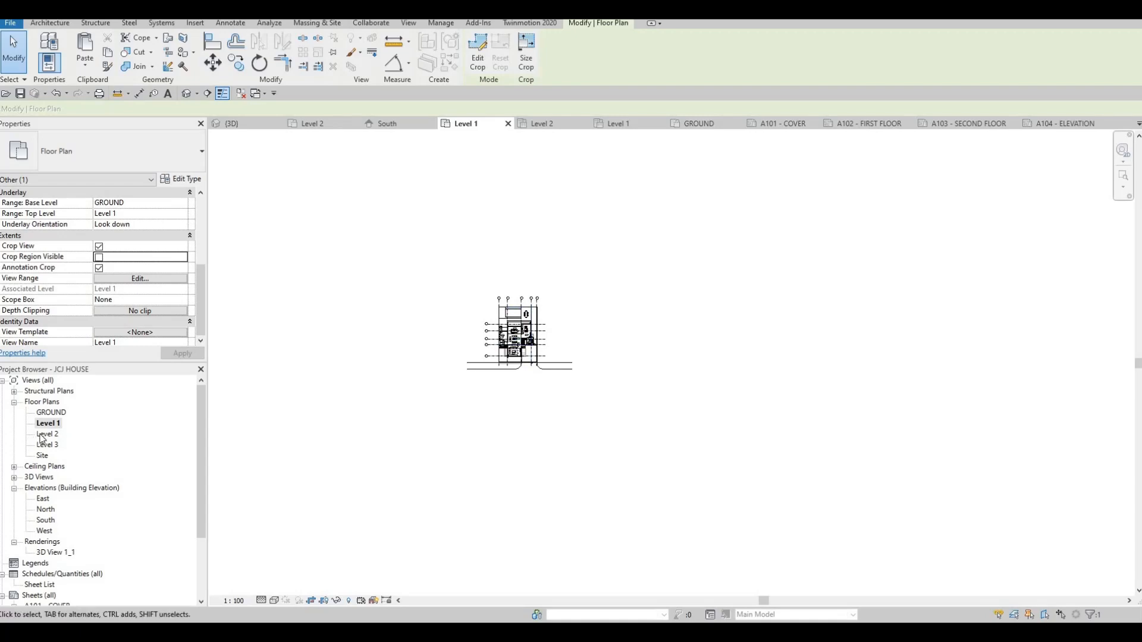
Open the Level 2 floor plan and enable Crop View, Crop Region Visible and Annotation Crop for it.
double_click(43, 435)
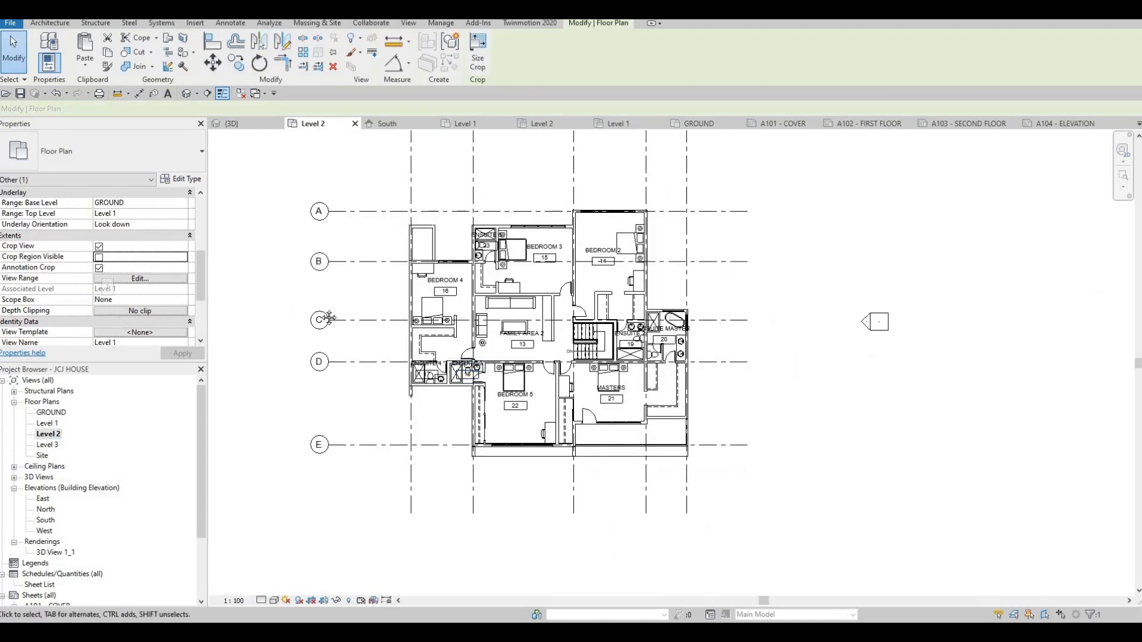
key("Escape")
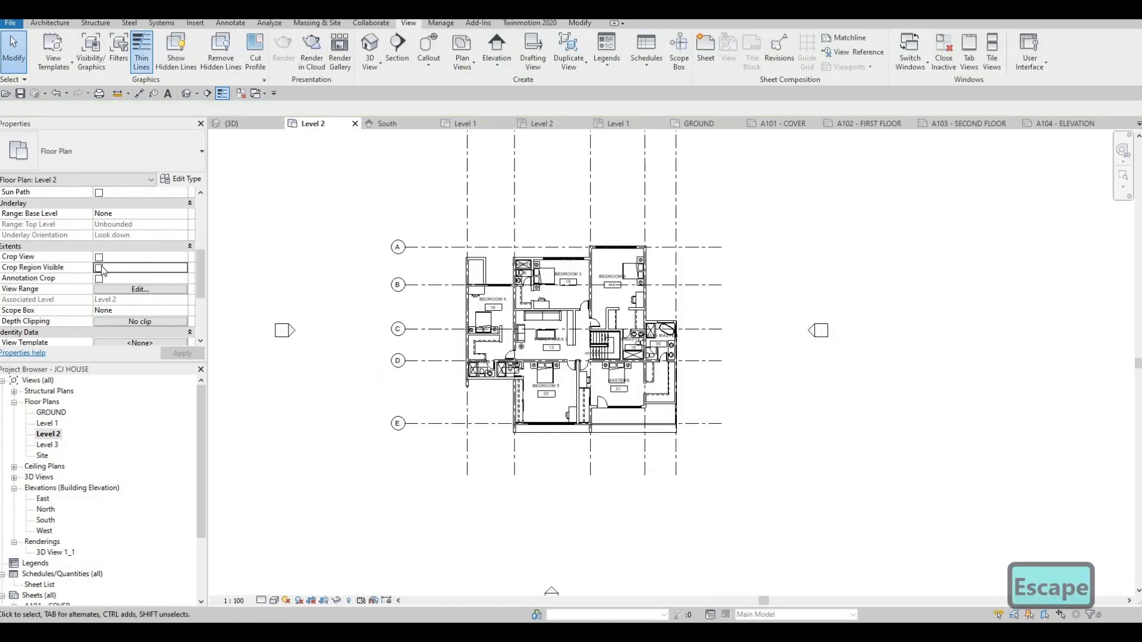
left_click(98, 256)
left_click(99, 267)
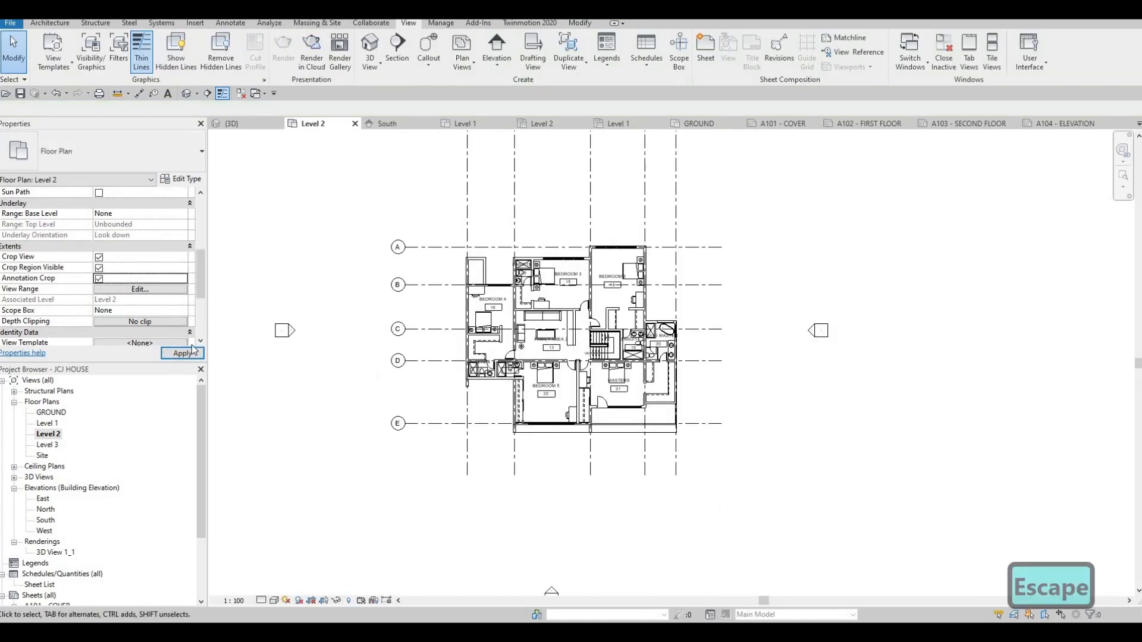
scroll(344, 335, "down", 3)
scroll(361, 334, "up", 2)
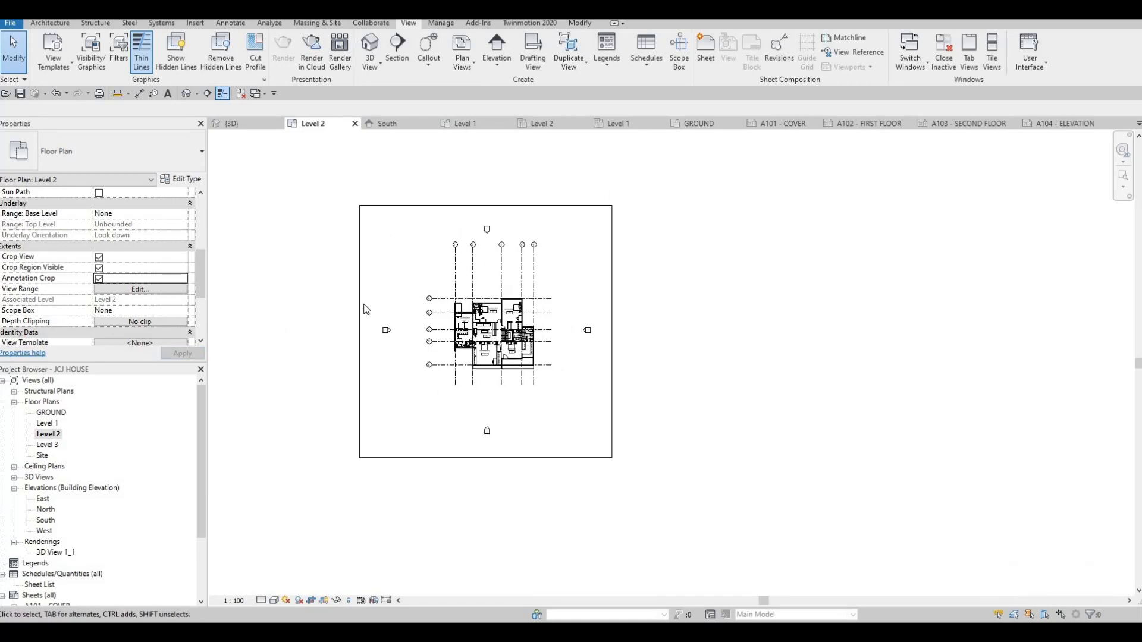
Shrink the Level 2 crop region on all four sides to fit closely around the plan, leaving the elevation markers outside.
left_click(361, 335)
left_click_drag(360, 331, 417, 331)
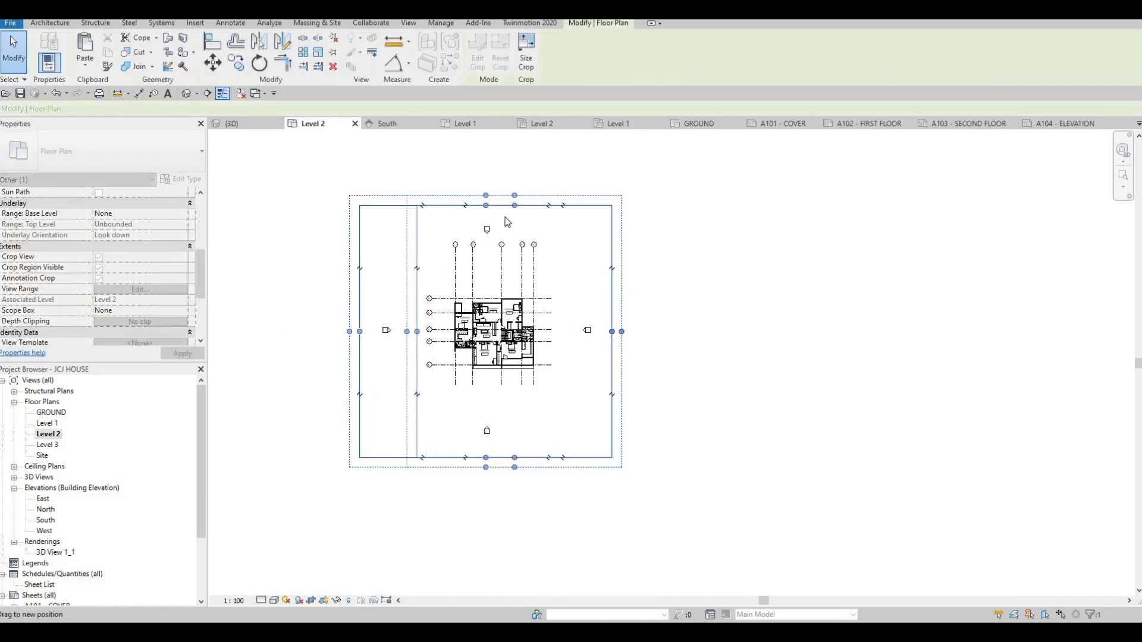
mouse_move(513, 211)
left_mouse_down()
mouse_move(500, 265)
mouse_move(515, 230)
left_mouse_up()
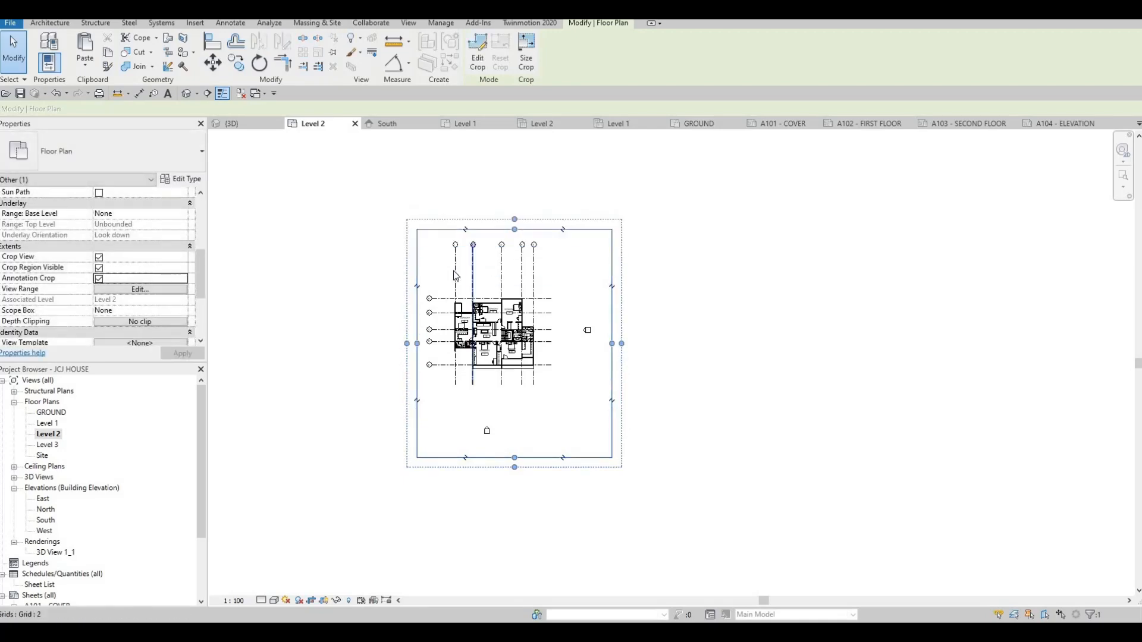
scroll(469, 240, "up", 5)
scroll(476, 238, "down", 3)
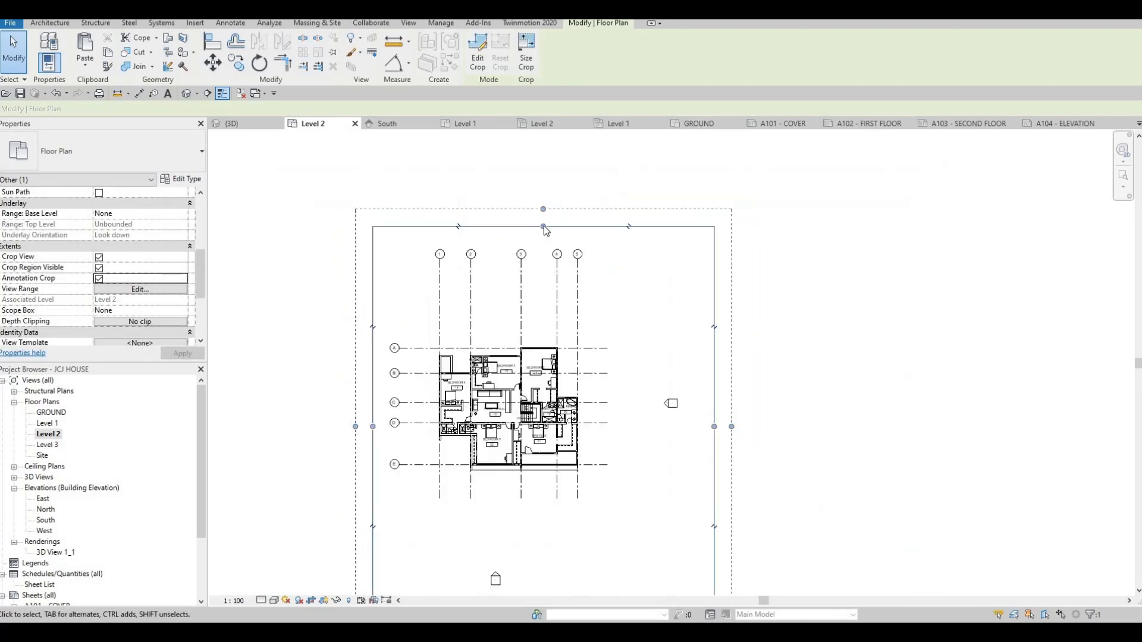
left_click_drag(538, 294, 538, 295)
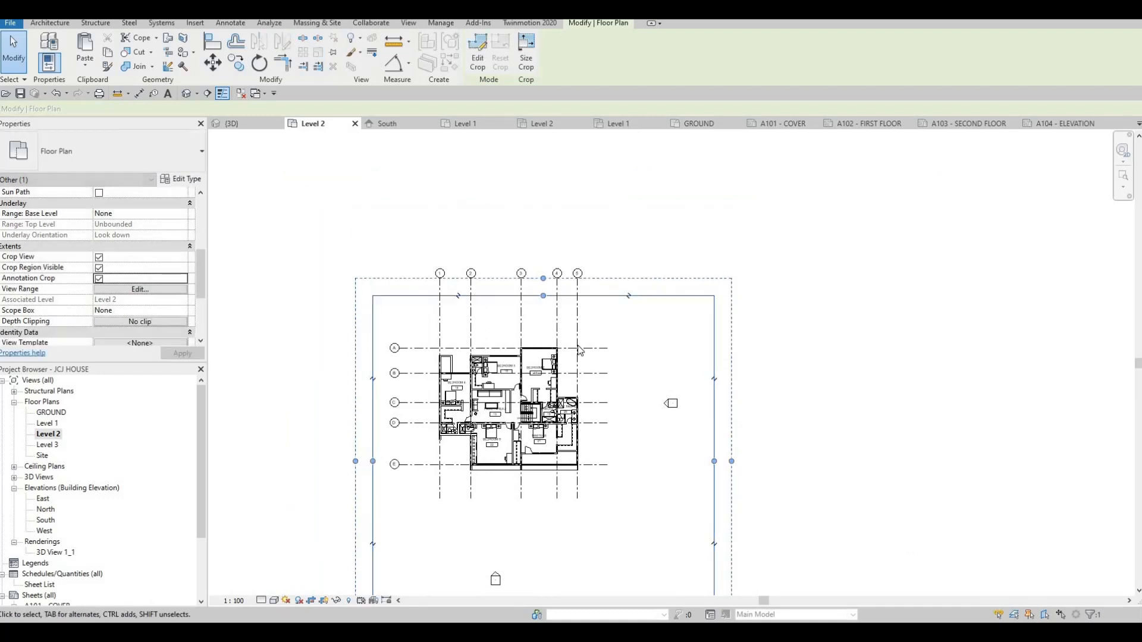
scroll(580, 348, "down", 1)
left_click_drag(612, 412, 465, 453)
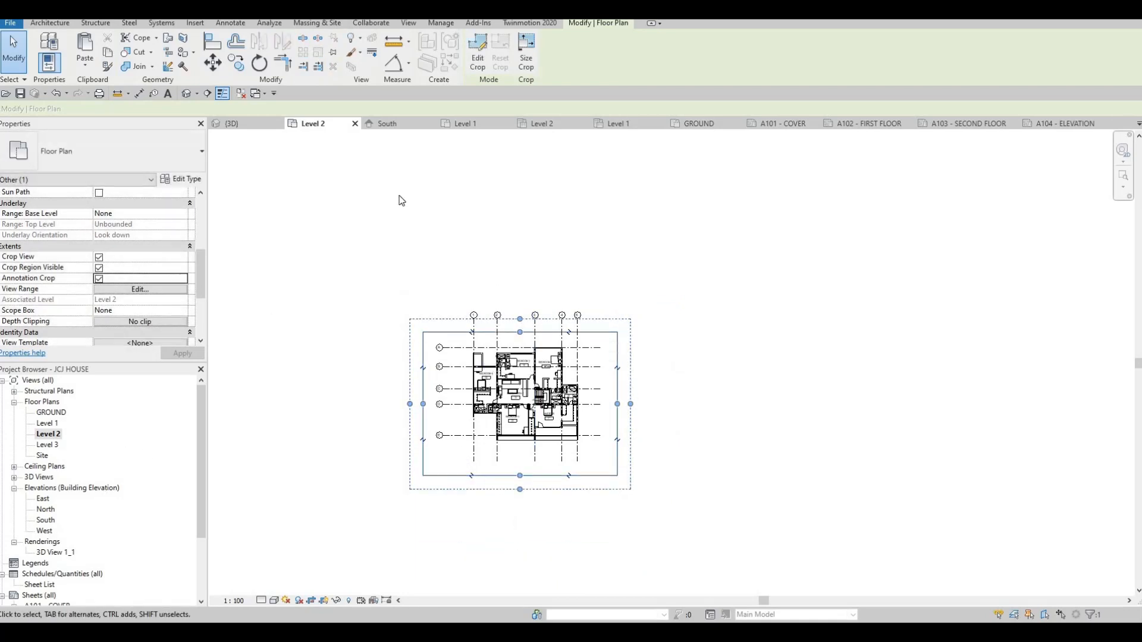
Open sheet A102 - FIRST FLOOR and place the cropped Level 1 floor plan in the middle of its drawing area.
scroll(53, 544, "down", 3)
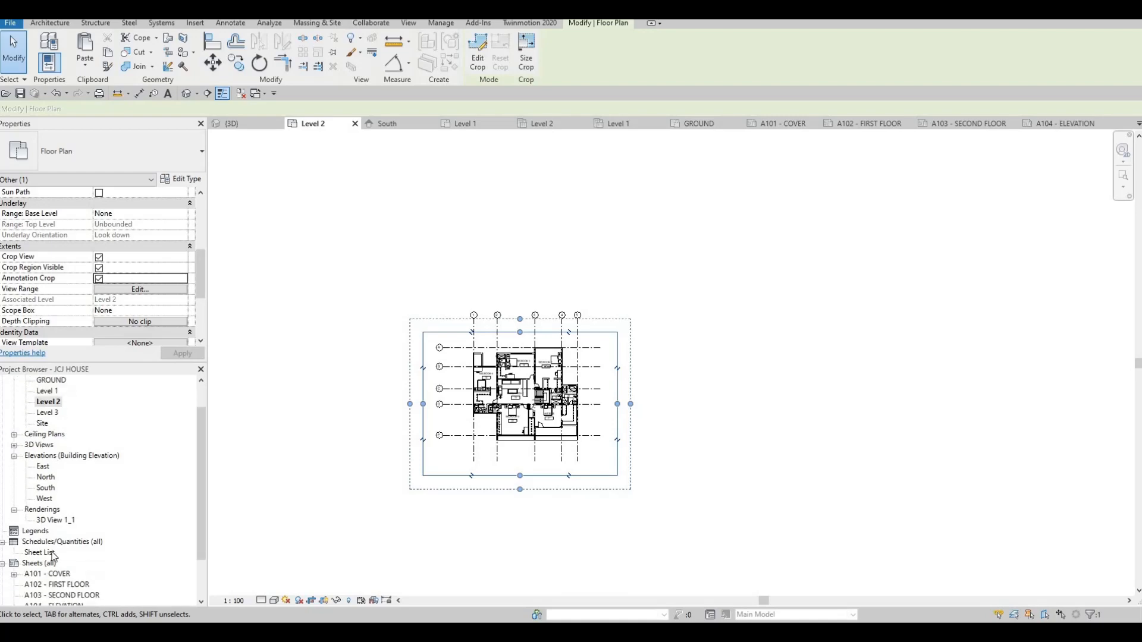
double_click(66, 531)
scroll(59, 464, "up", 4)
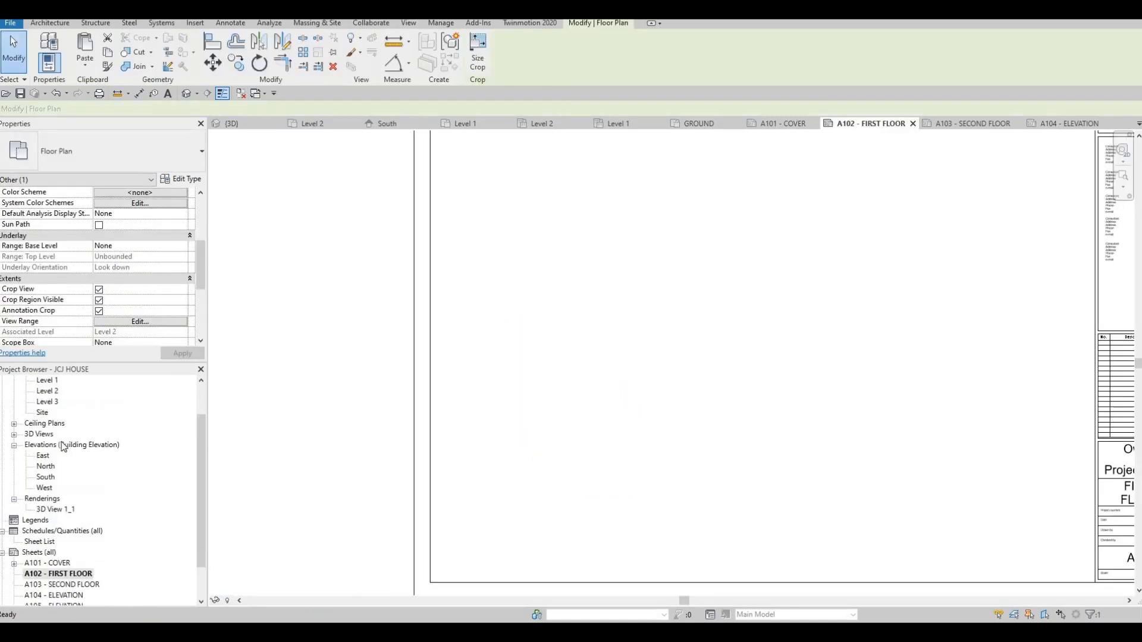
left_click(47, 422)
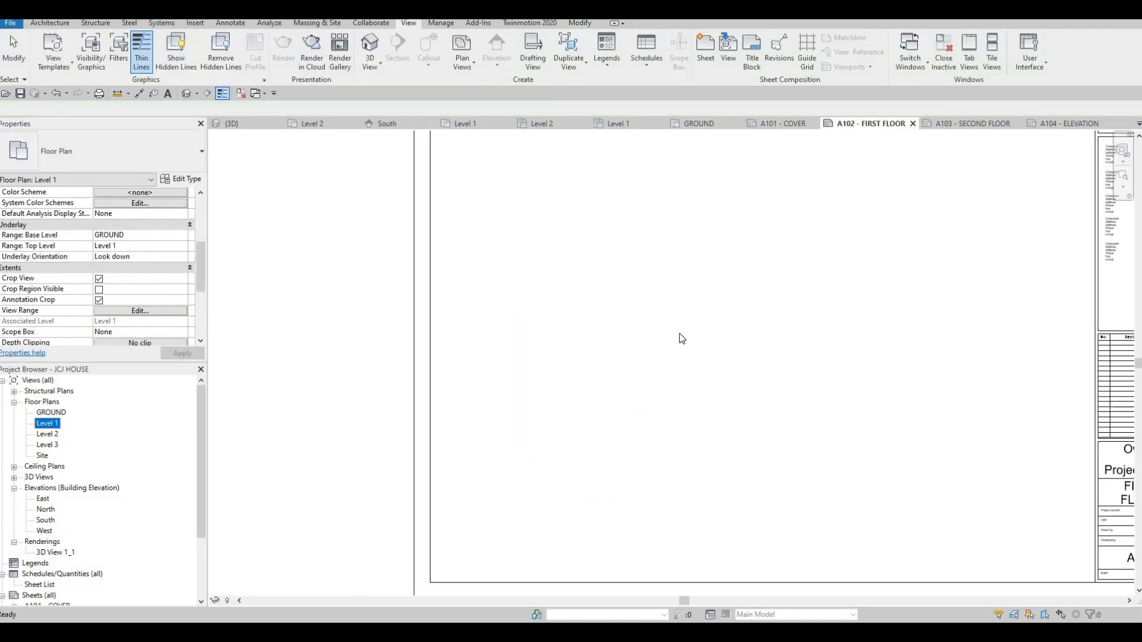
scroll(682, 338, "down", 5)
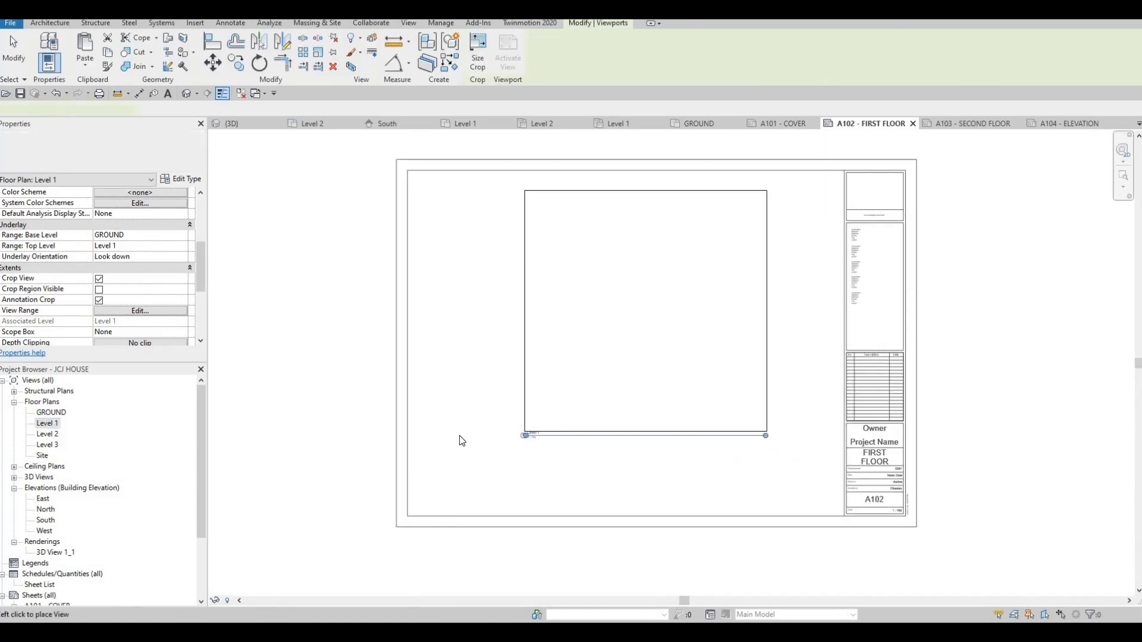
left_click(462, 440)
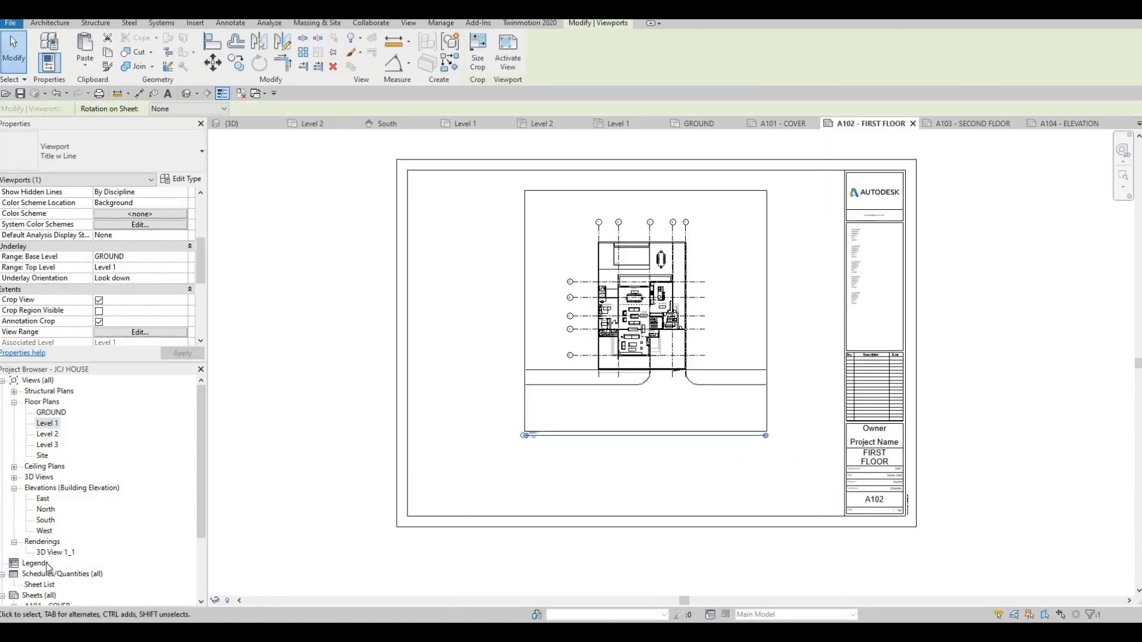
Open sheet A103 - SECOND FLOOR and place the Level 2 floor plan in the upper middle of its drawing area.
scroll(49, 571, "down", 2)
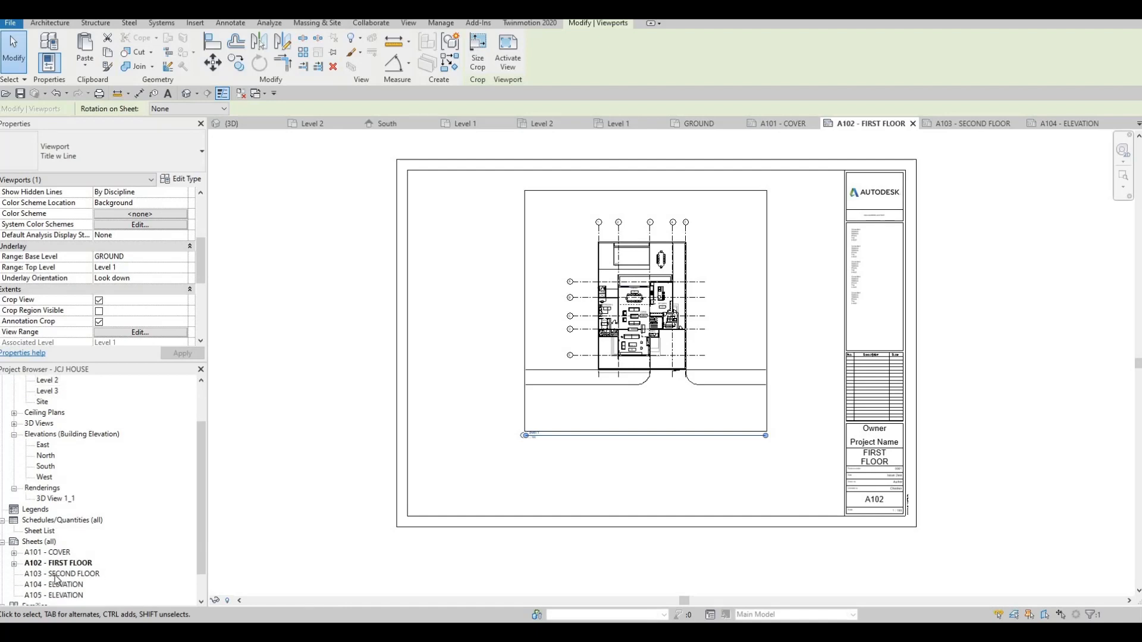
left_click(57, 574)
scroll(53, 440, "up", 2)
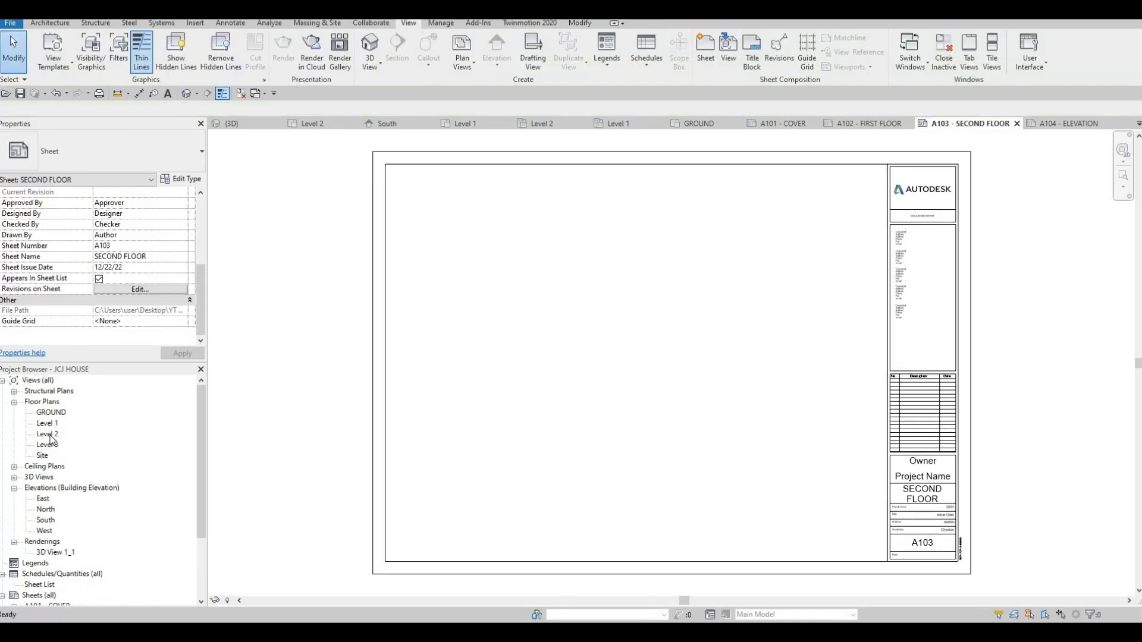
left_click(47, 433)
left_click_drag(606, 366, 627, 340)
key("Escape")
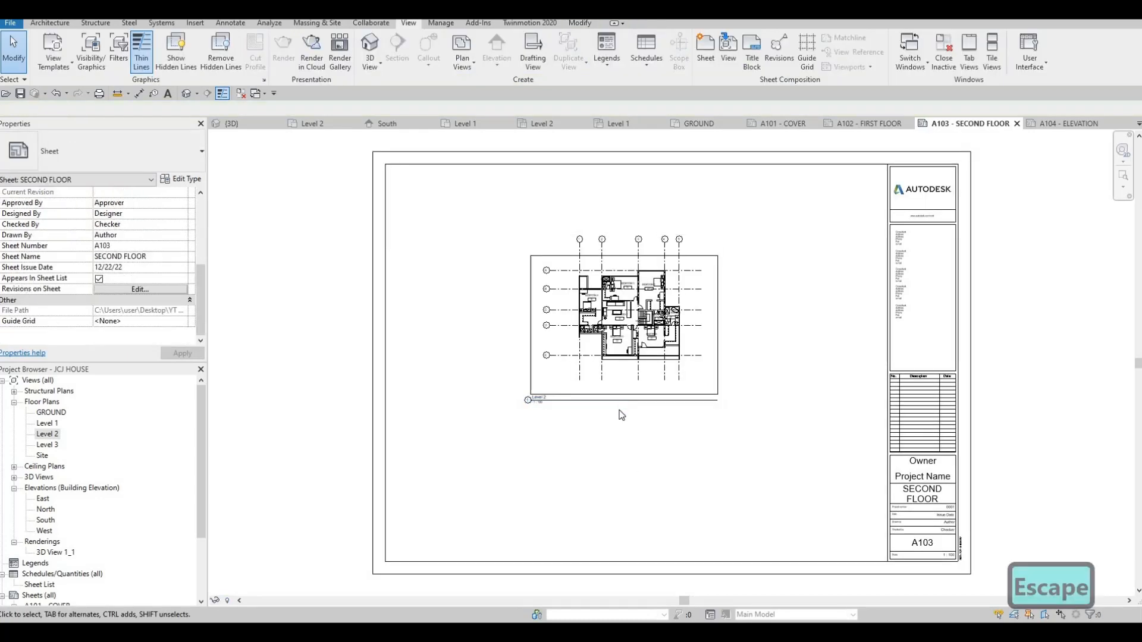
Try to give the Level 2 viewport on sheet A103 the sheet title SECOND FLOOR.
scroll(622, 410, "down", 1)
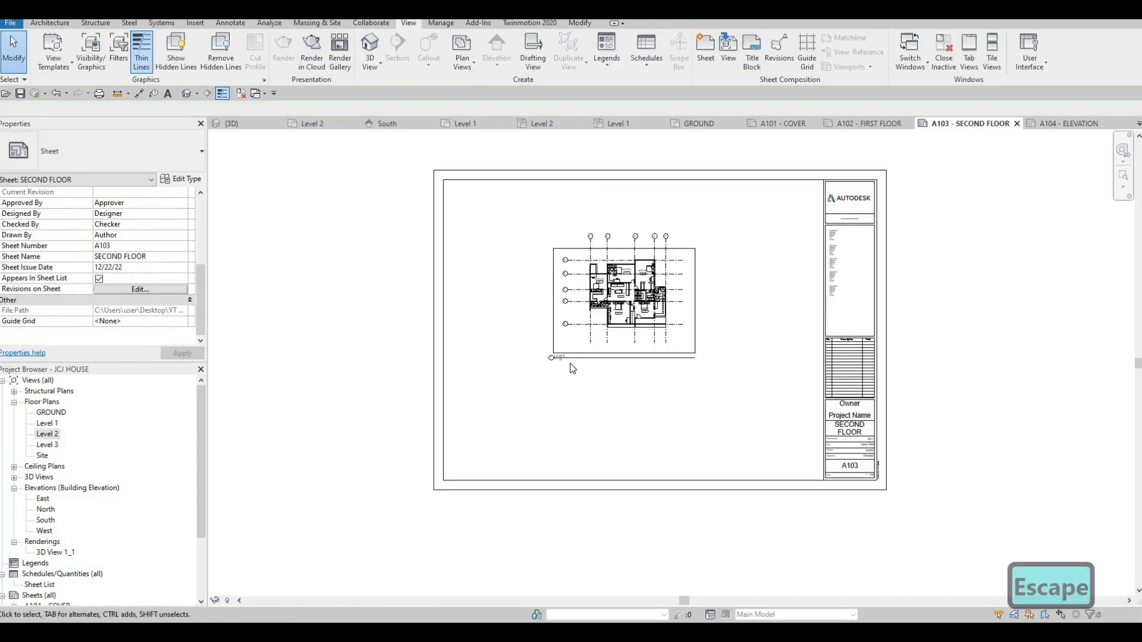
scroll(572, 368, "up", 3)
scroll(1033, 512, "down", 2)
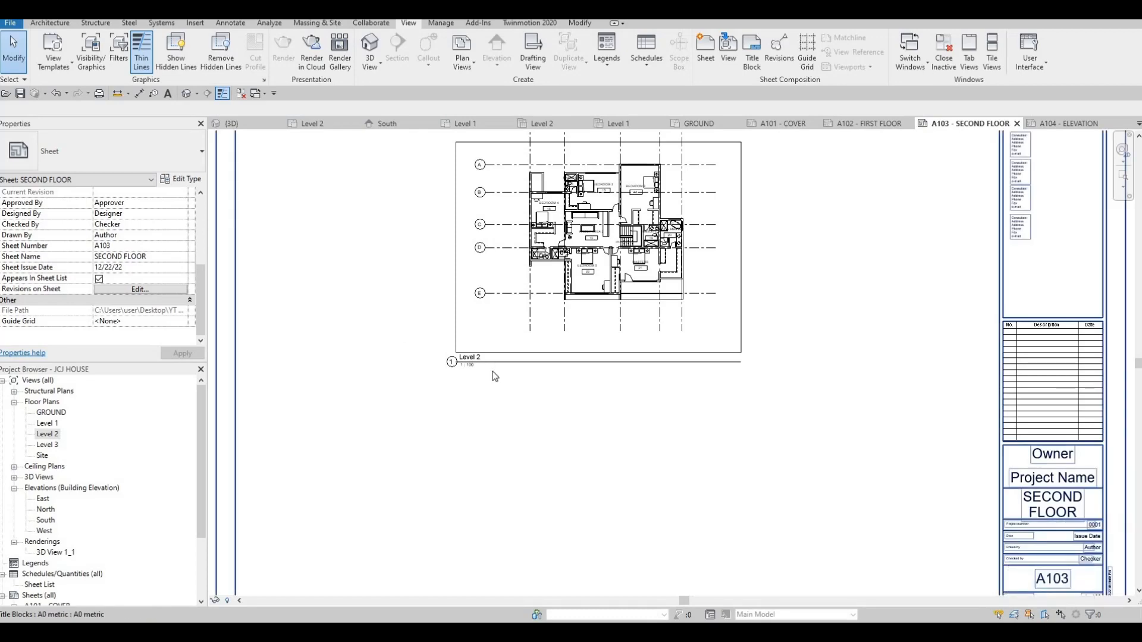
scroll(495, 375, "up", 3)
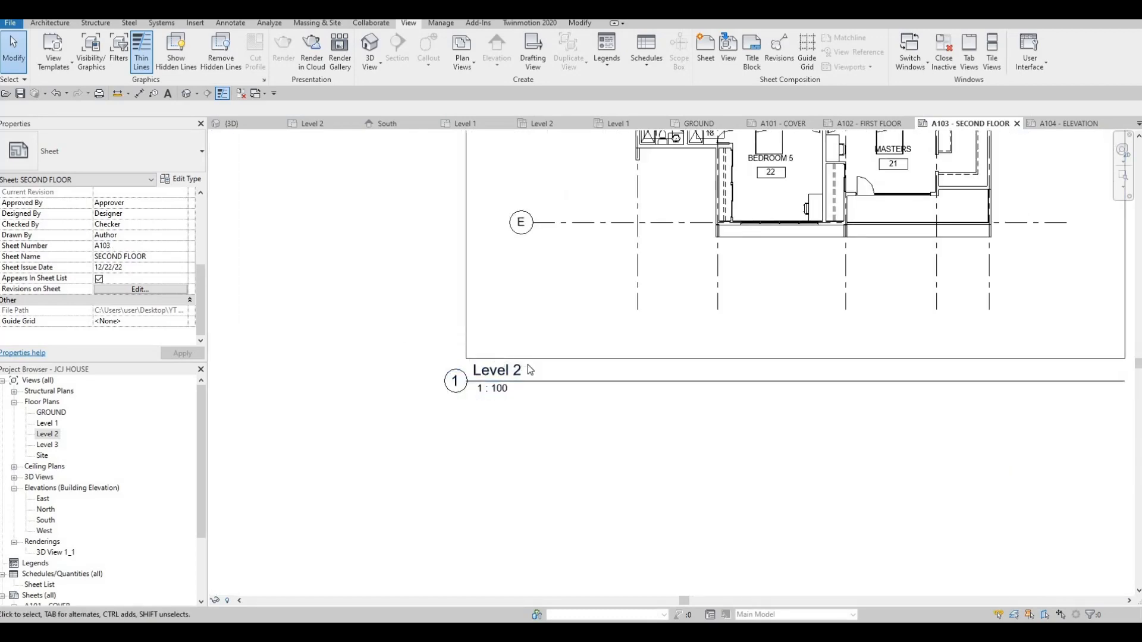
key("Escape")
left_click(529, 340)
scroll(530, 339, "down", 2)
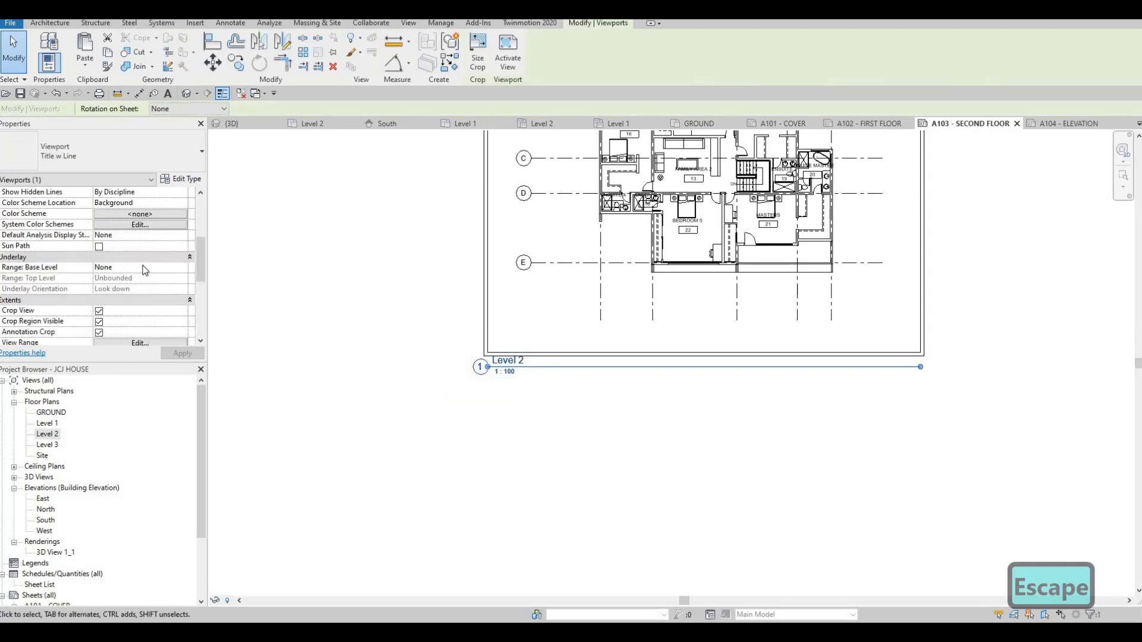
scroll(142, 270, "down", 5)
scroll(103, 266, "up", 1)
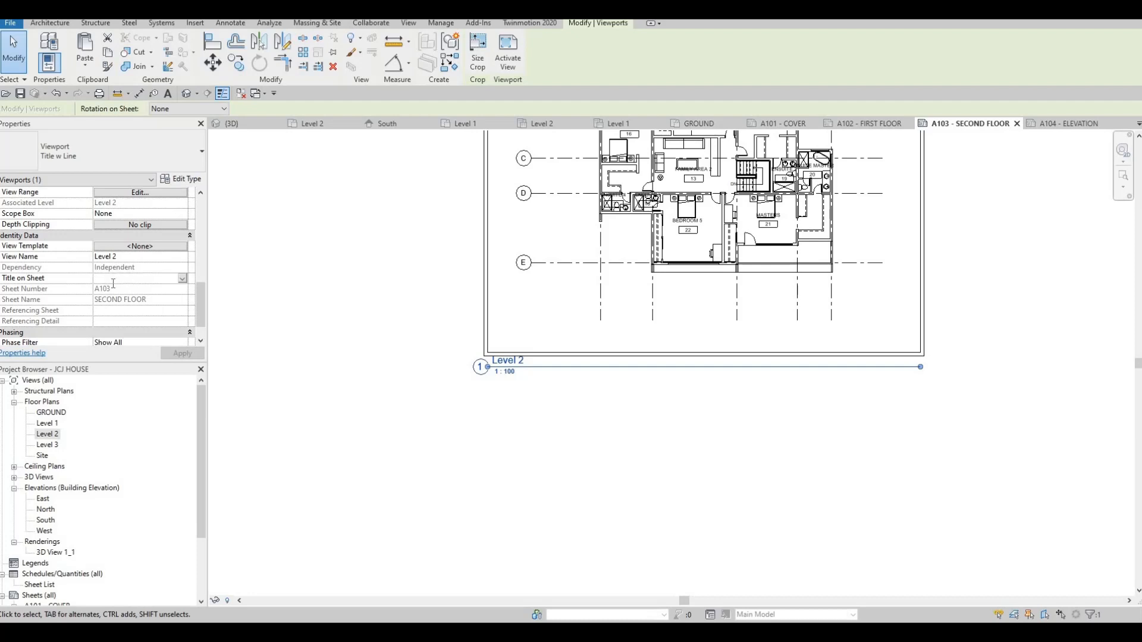
type("SECO")
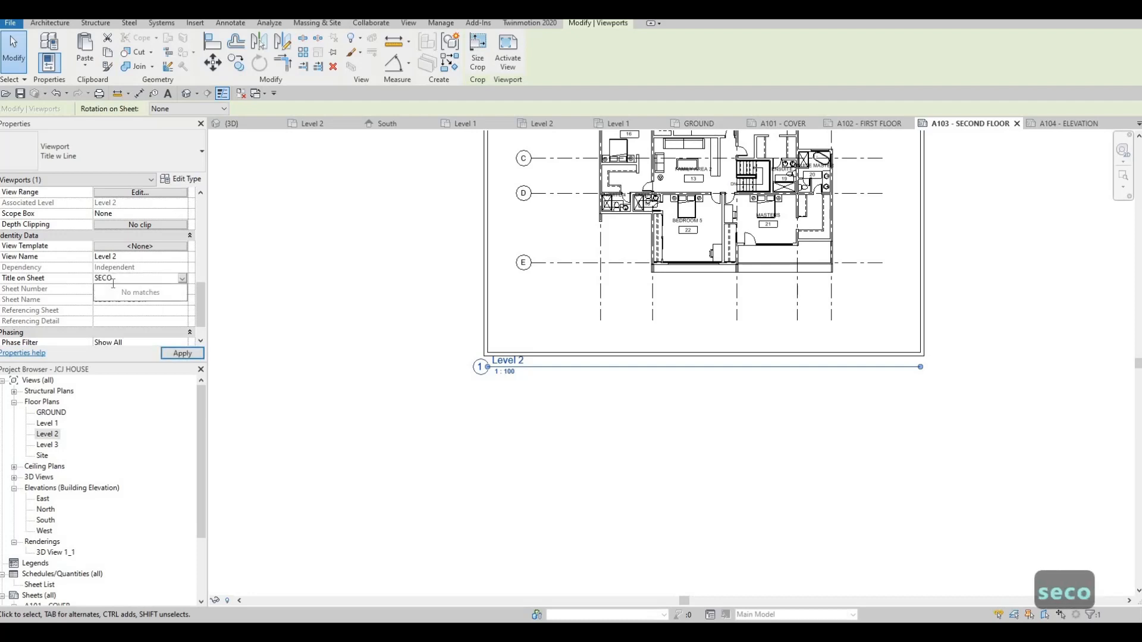
type("ND FLOOR")
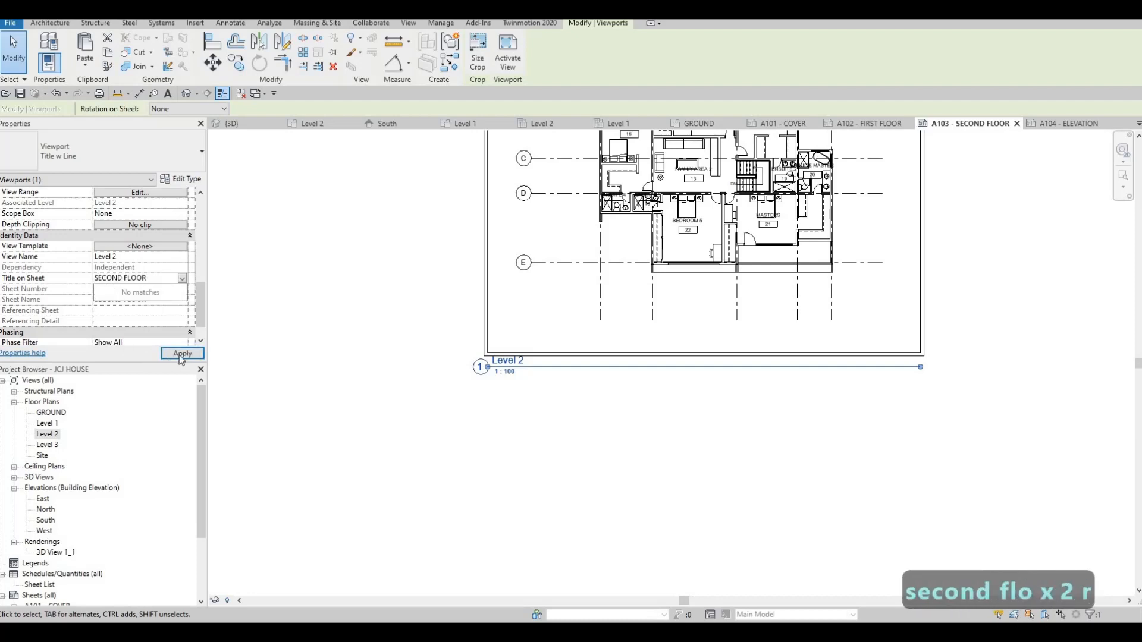
left_click(180, 354)
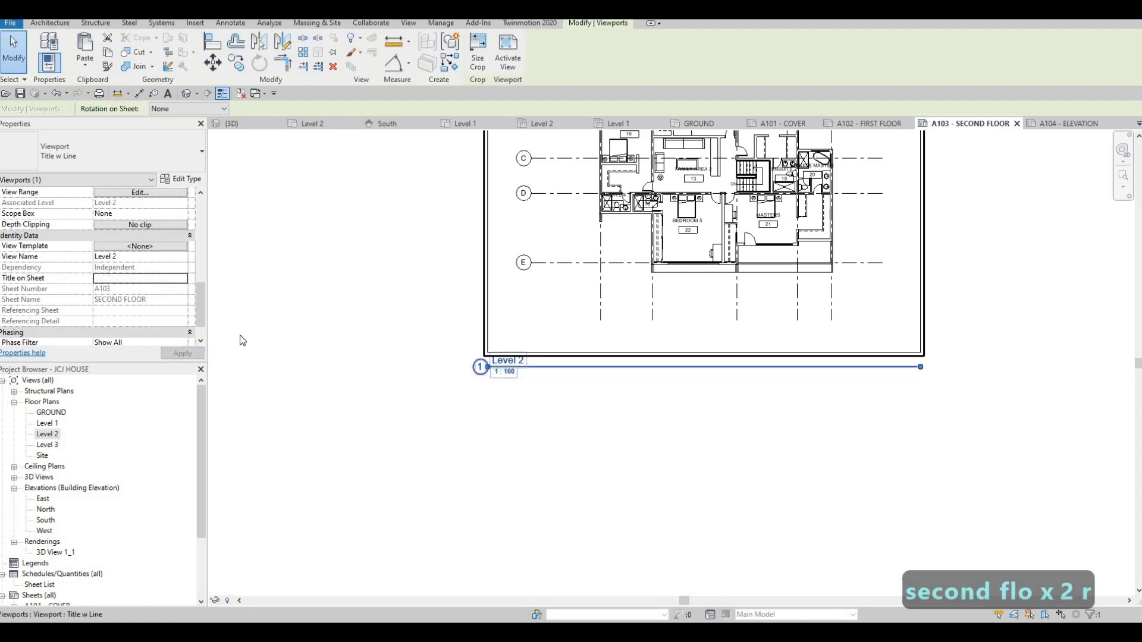
left_click(132, 280)
key("Escape")
key("Escape")
Set the Level 2 viewport's Title on Sheet to SECOND FLOOR and apply it.
scroll(415, 372, "down", 1)
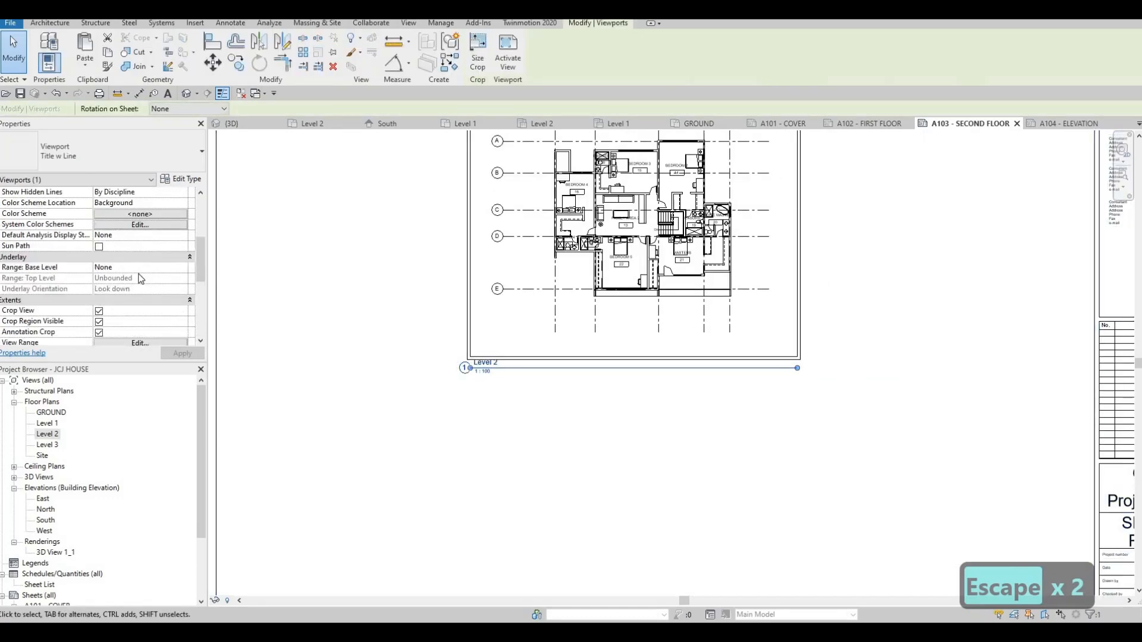
scroll(138, 274, "down", 5)
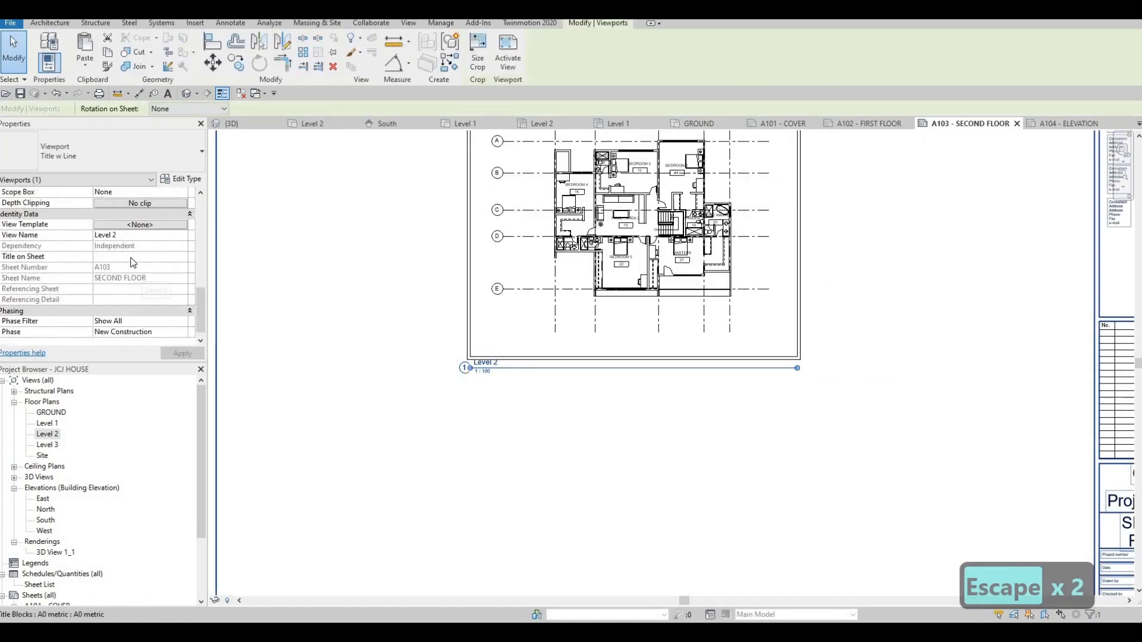
left_click(132, 257)
type("SE")
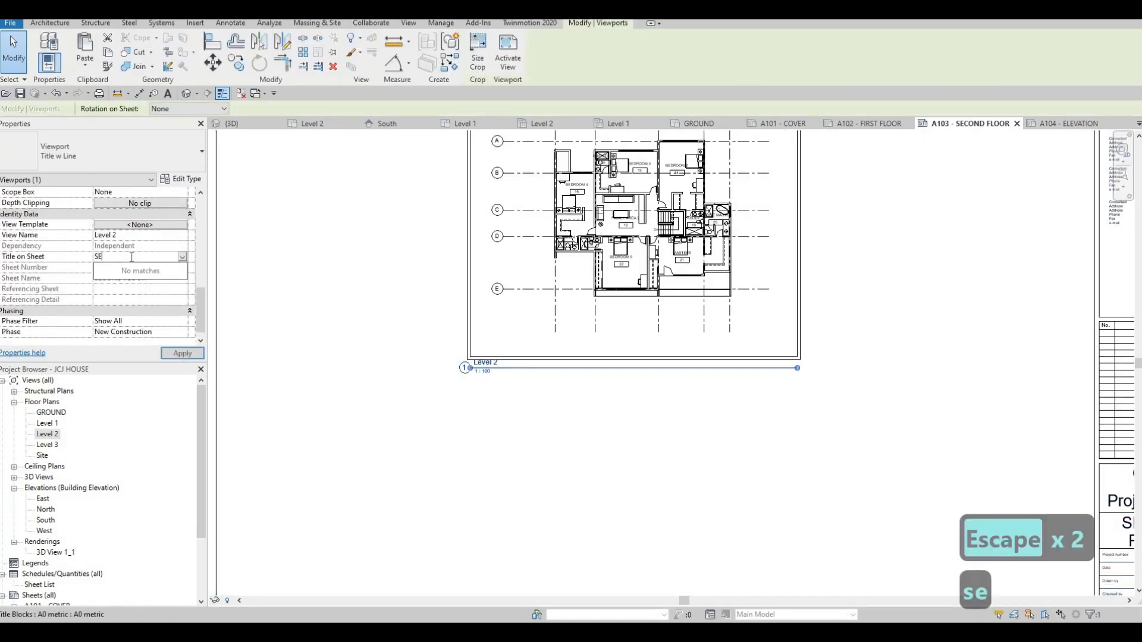
type("COND FLOOR")
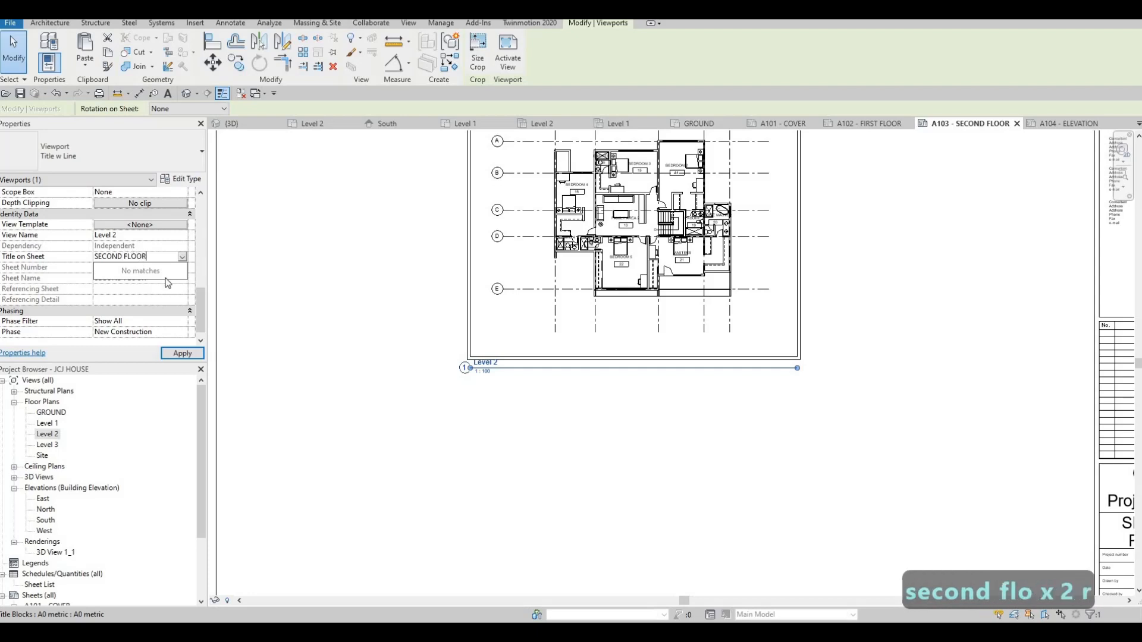
left_click(177, 353)
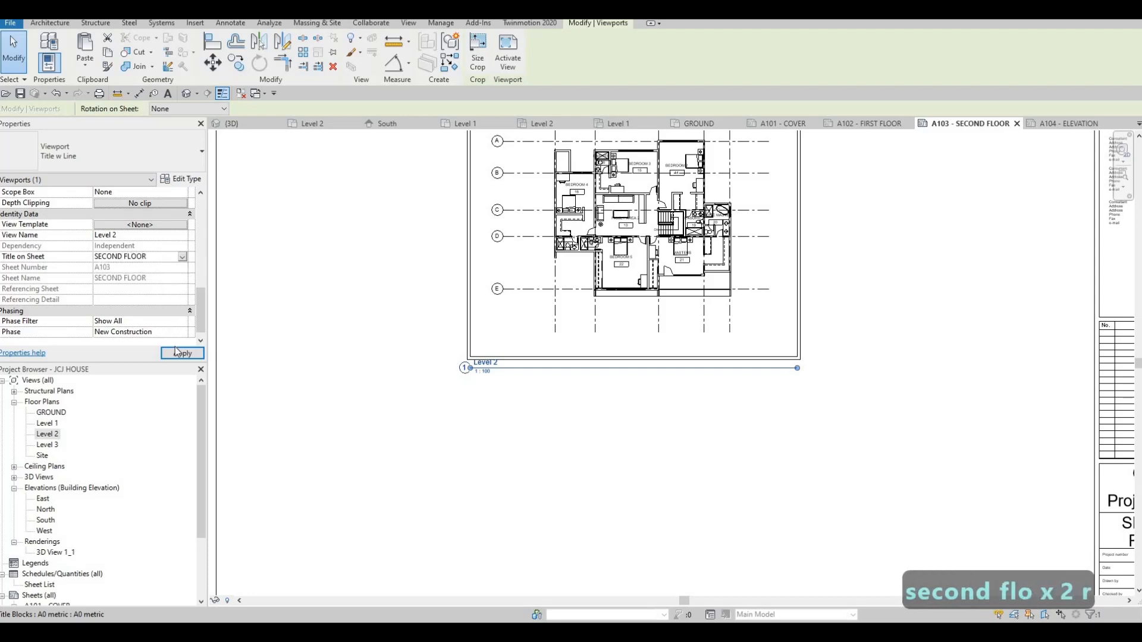
left_click(176, 353)
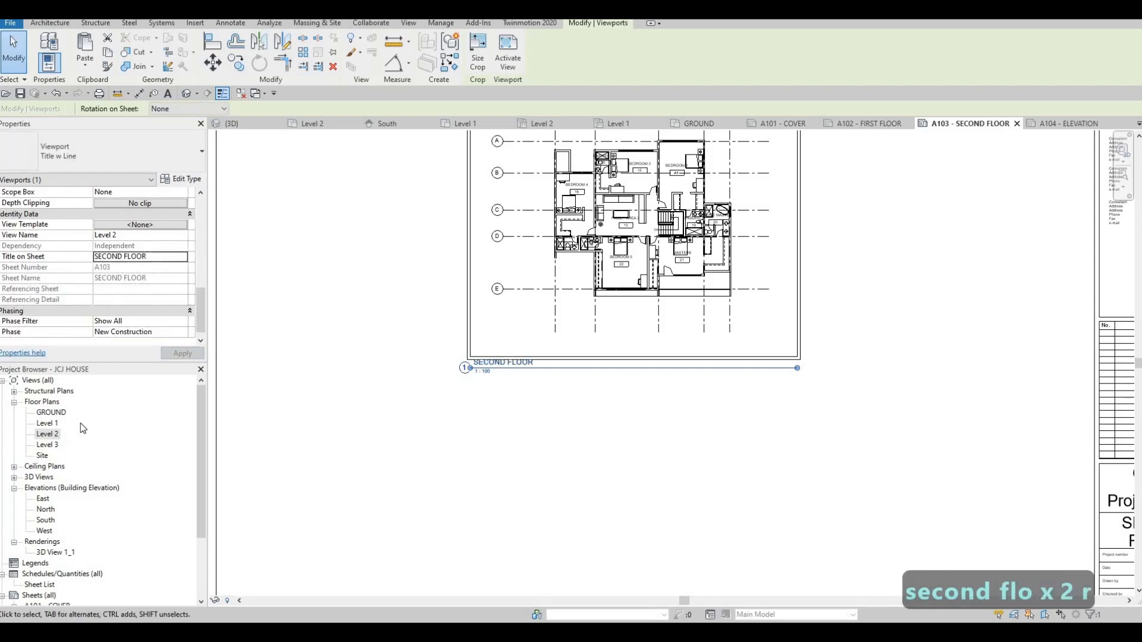
Open the Level 1 floor plan, and return to sheet A102 - FIRST FLOOR where that plan is placed.
double_click(47, 424)
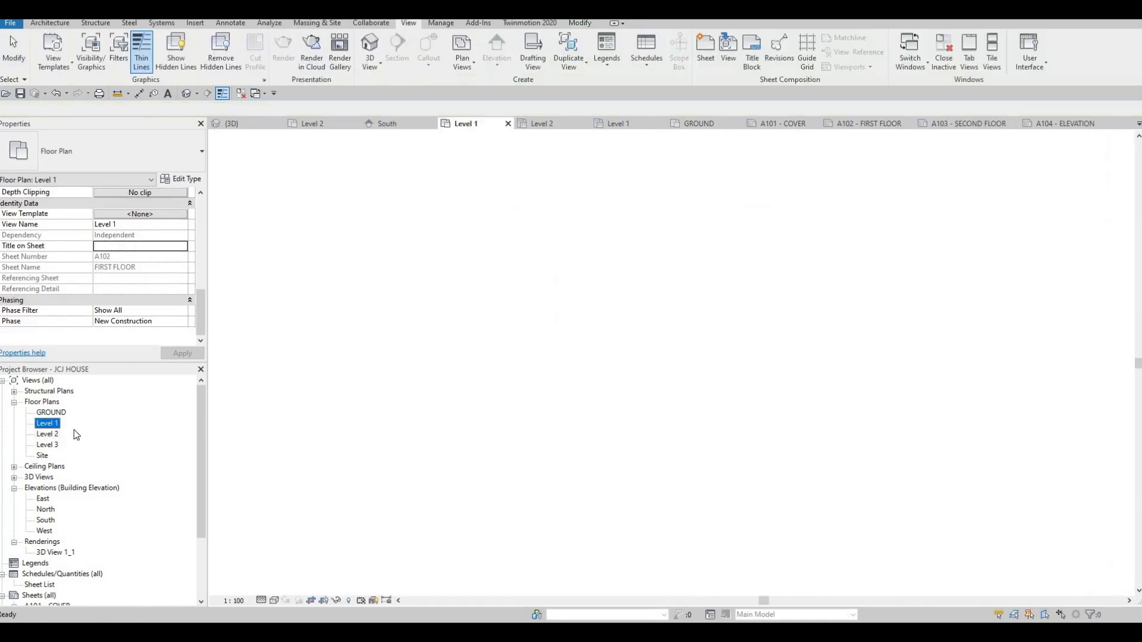
scroll(51, 542, "down", 3)
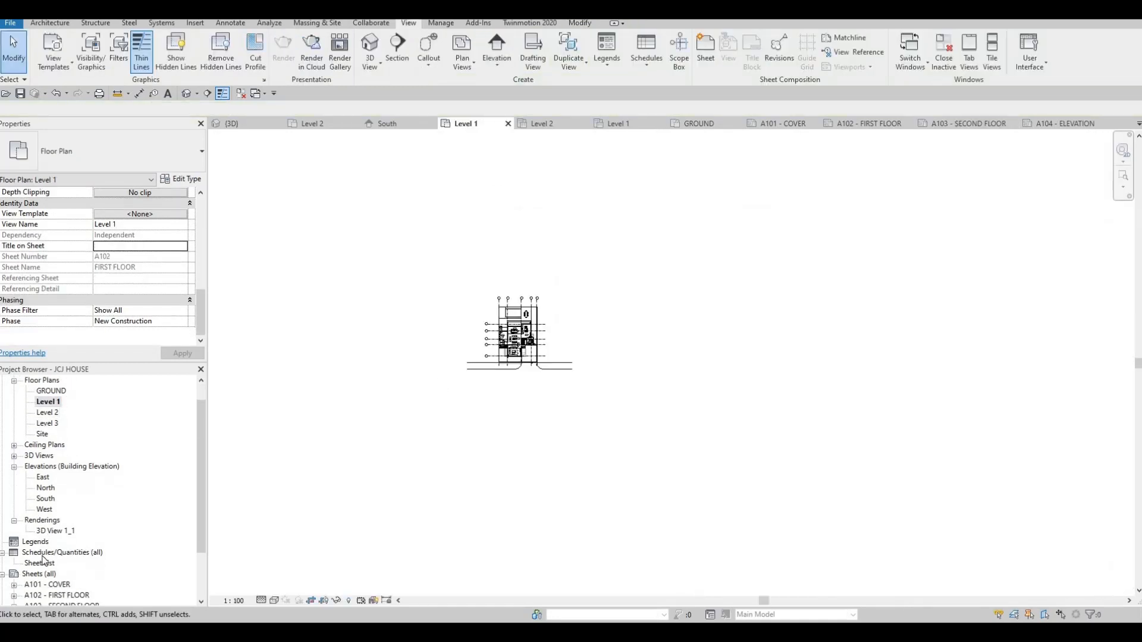
double_click(57, 552)
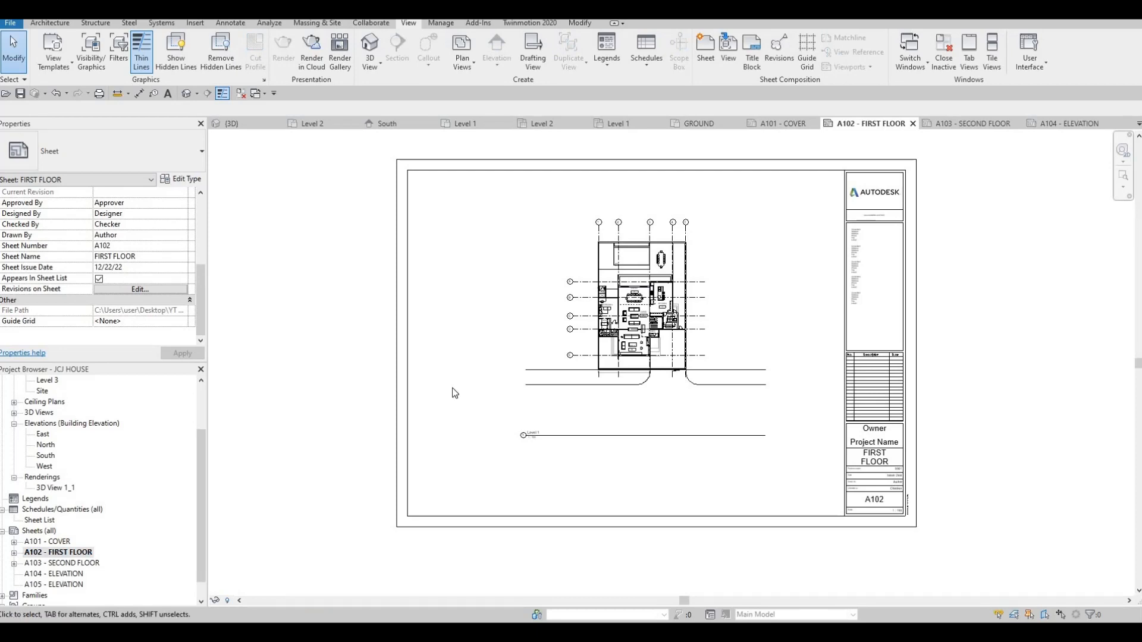
scroll(483, 378, "up", 2)
Set the Level 1 viewport's Title on Sheet to FIRST FLOOR, apply it and deselect the viewport.
left_click(699, 310)
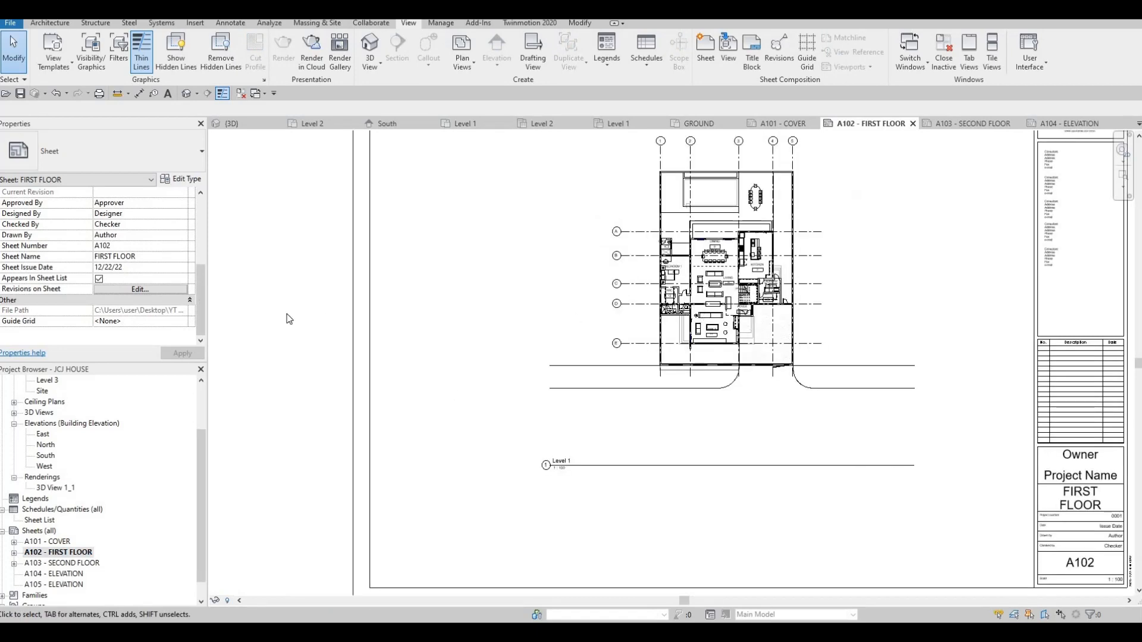
scroll(144, 311, "down", 3)
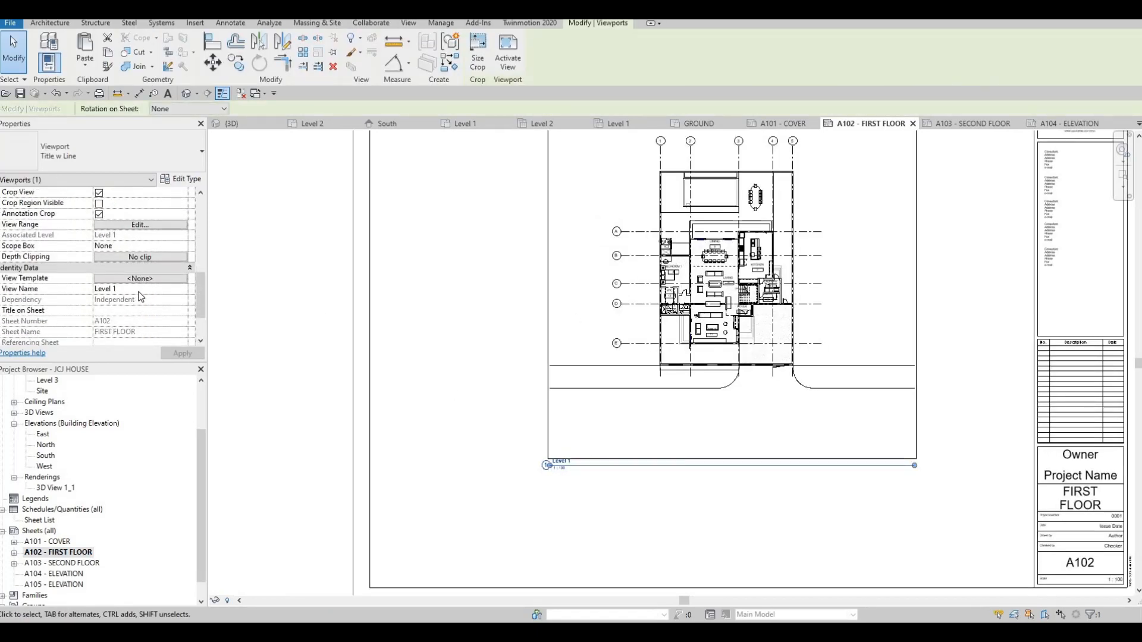
left_click(28, 314)
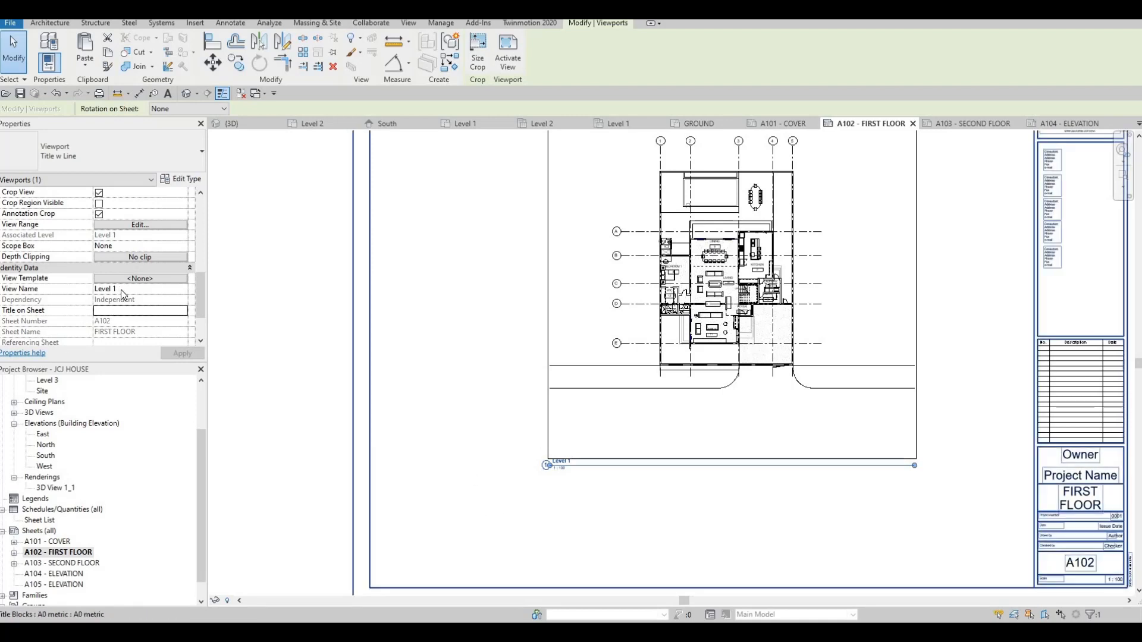
scroll(50, 438, "up", 2)
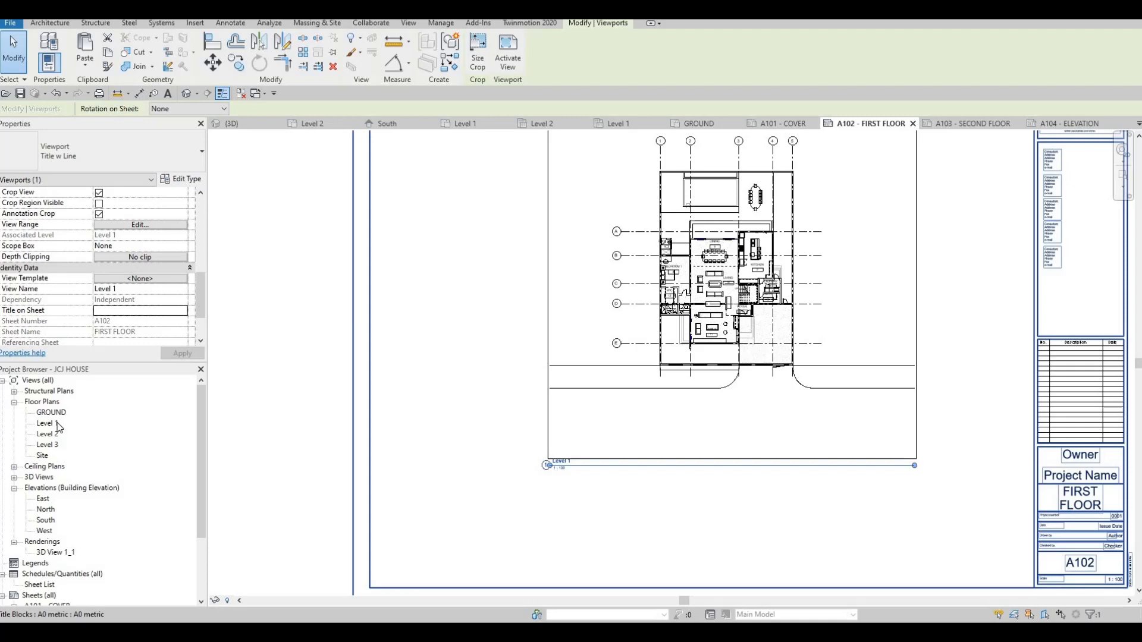
left_click(119, 313)
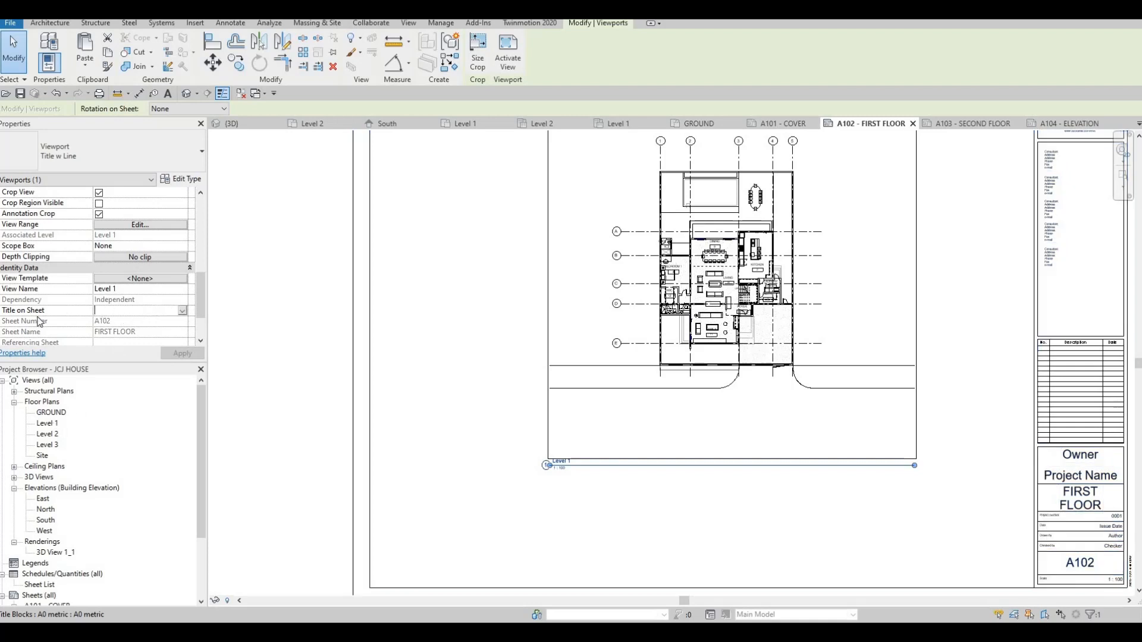
left_click(133, 314)
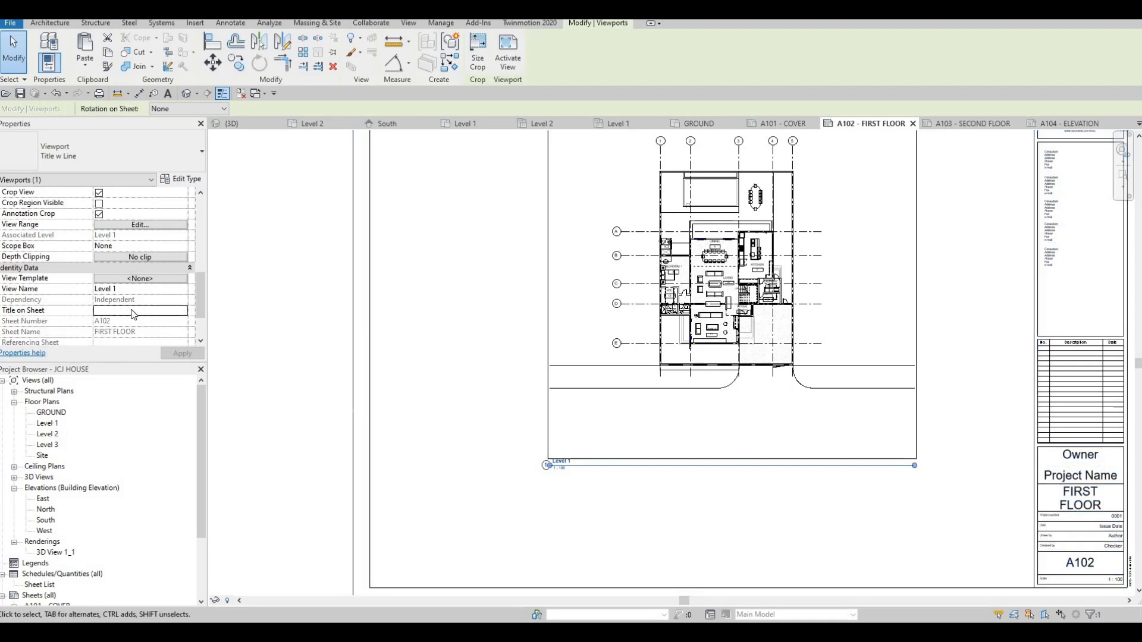
left_click(132, 310)
type("FIRST")
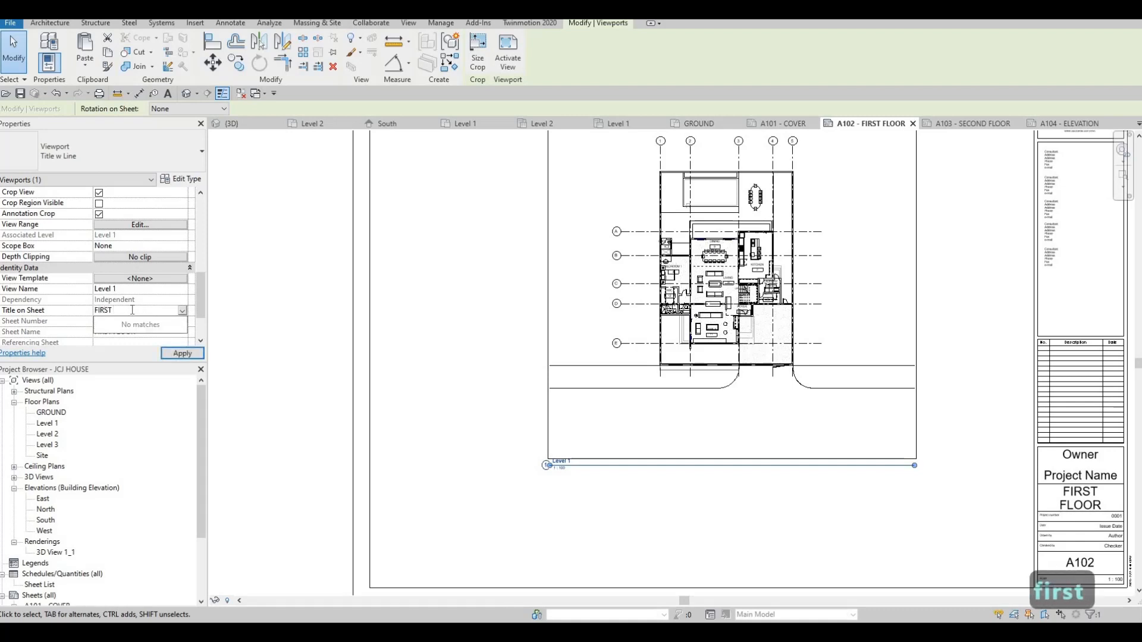
type(" FLOOR")
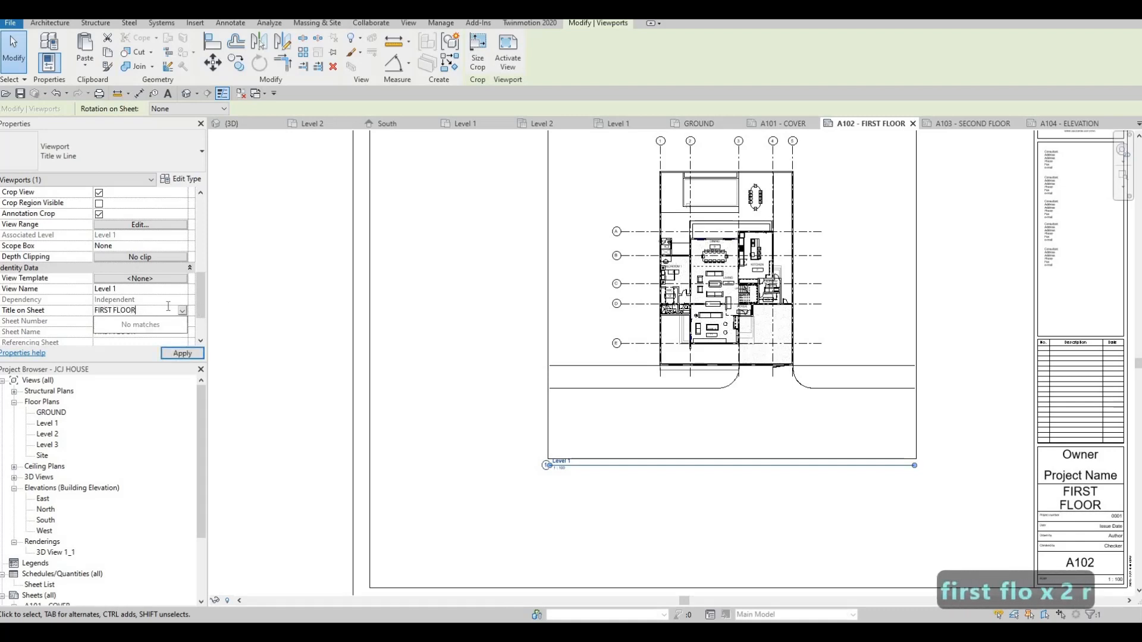
key("Return")
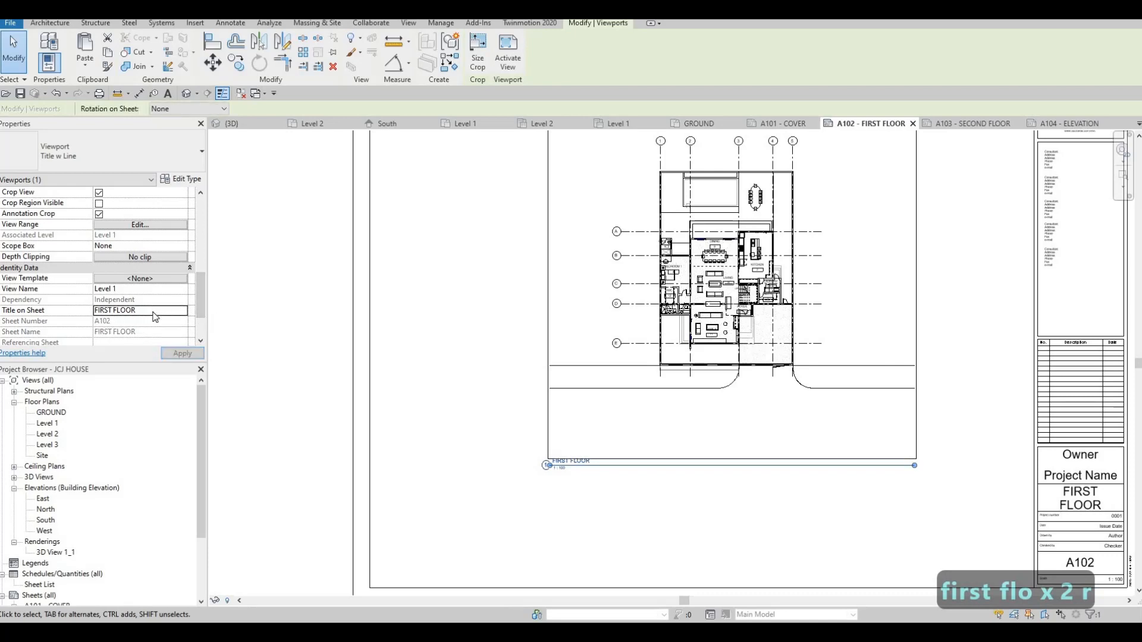
left_click(175, 354)
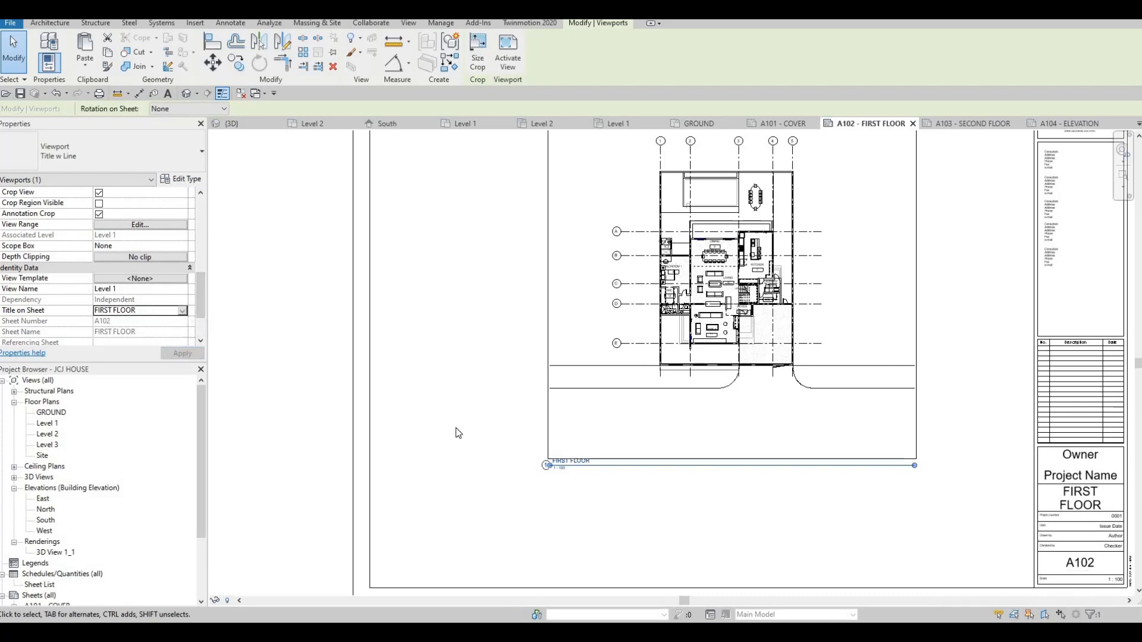
scroll(438, 398, "down", 2)
key("Escape")
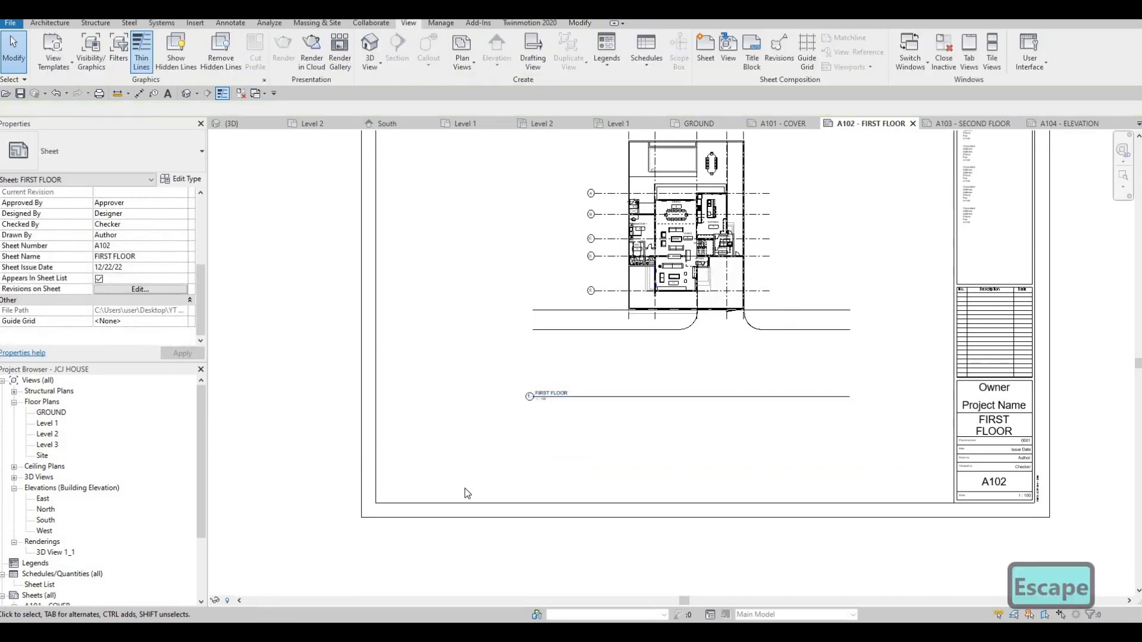
Shorten the FIRST FLOOR viewport's title line so it ends just past the title text.
scroll(479, 440, "up", 2)
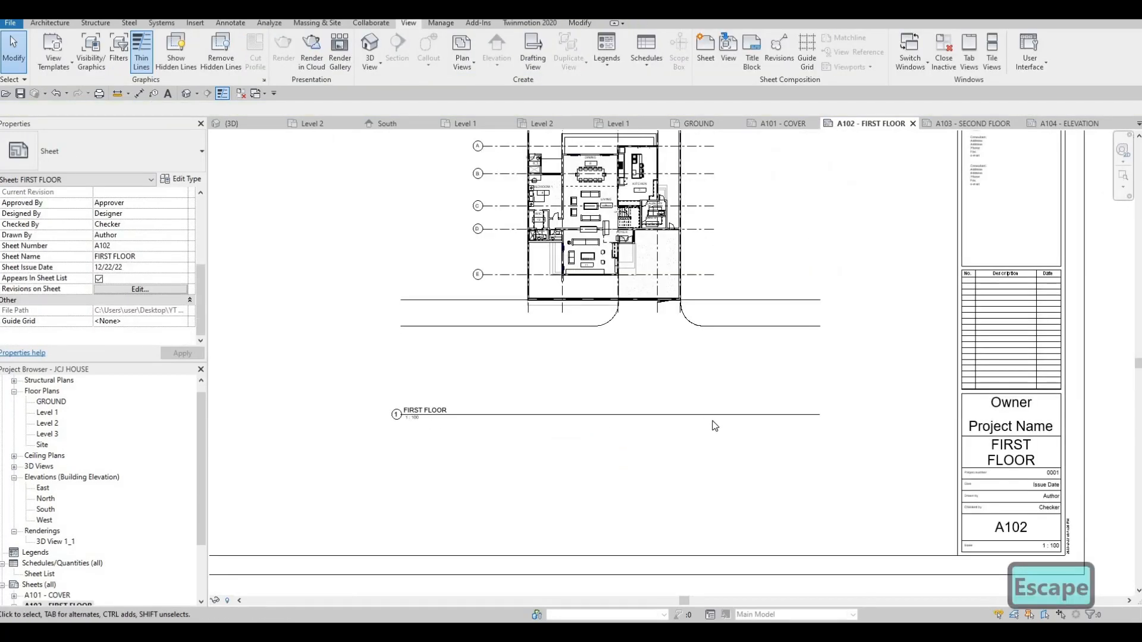
left_click(807, 414)
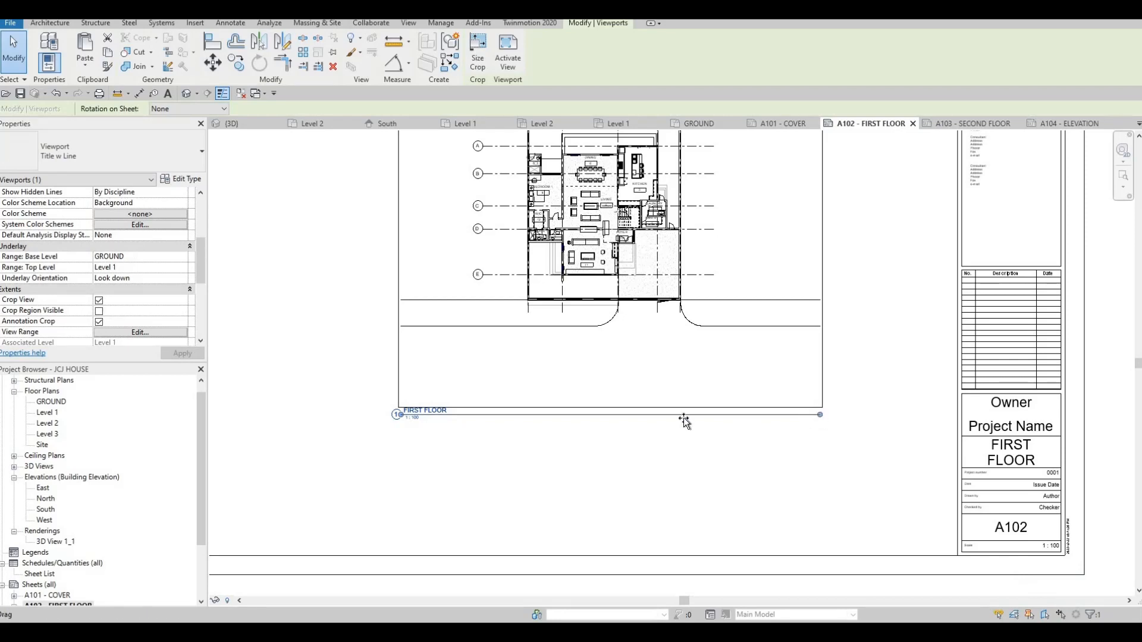
left_click_drag(683, 417, 453, 428)
key("Escape")
left_click(543, 241)
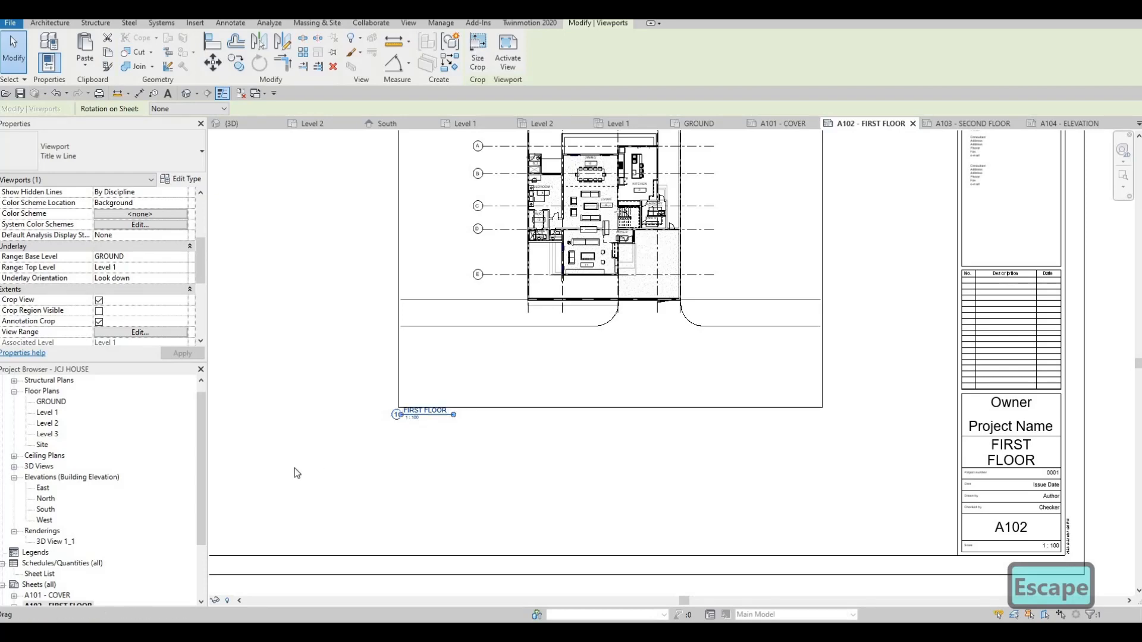
Open sheet A103 - SECOND FLOOR, move the viewport title slightly down below the plan, and nudge the viewport sideways.
scroll(50, 577, "down", 3)
double_click(50, 575)
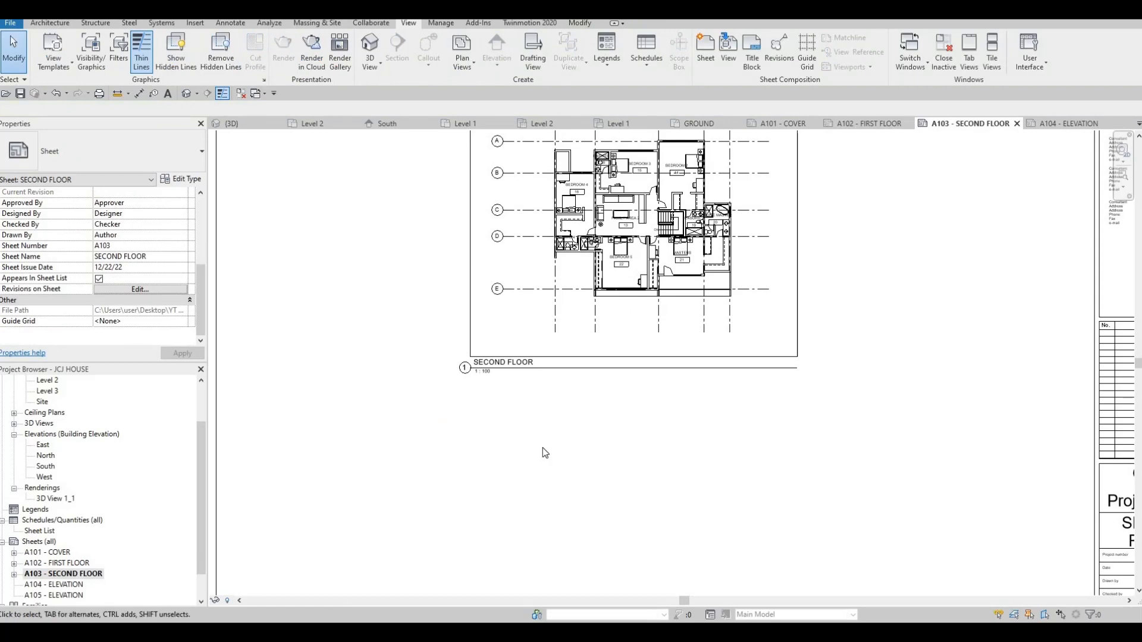
scroll(543, 454, "down", 3)
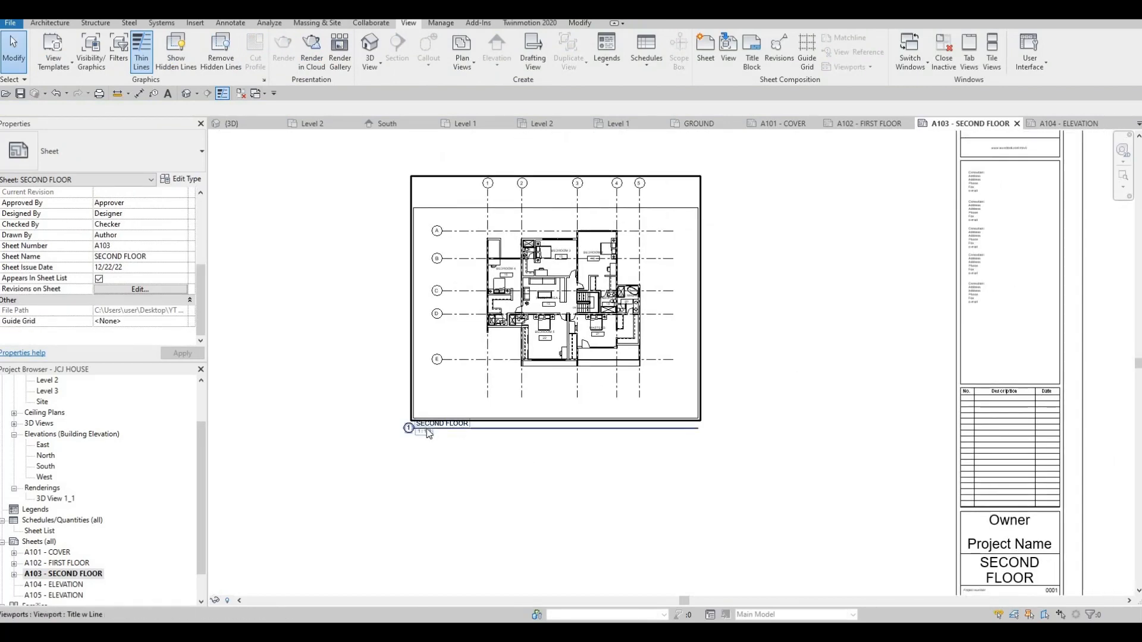
left_click_drag(451, 426, 450, 437)
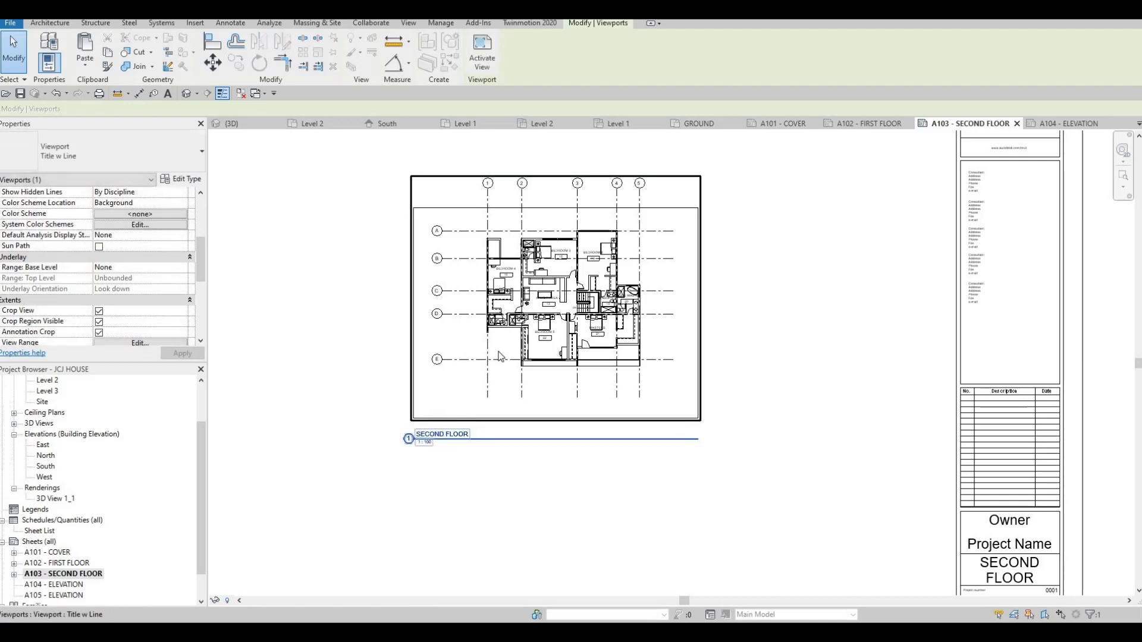
mouse_move(474, 358)
left_mouse_down()
mouse_move(476, 446)
mouse_move(481, 352)
mouse_move(466, 281)
mouse_move(479, 358)
left_mouse_up()
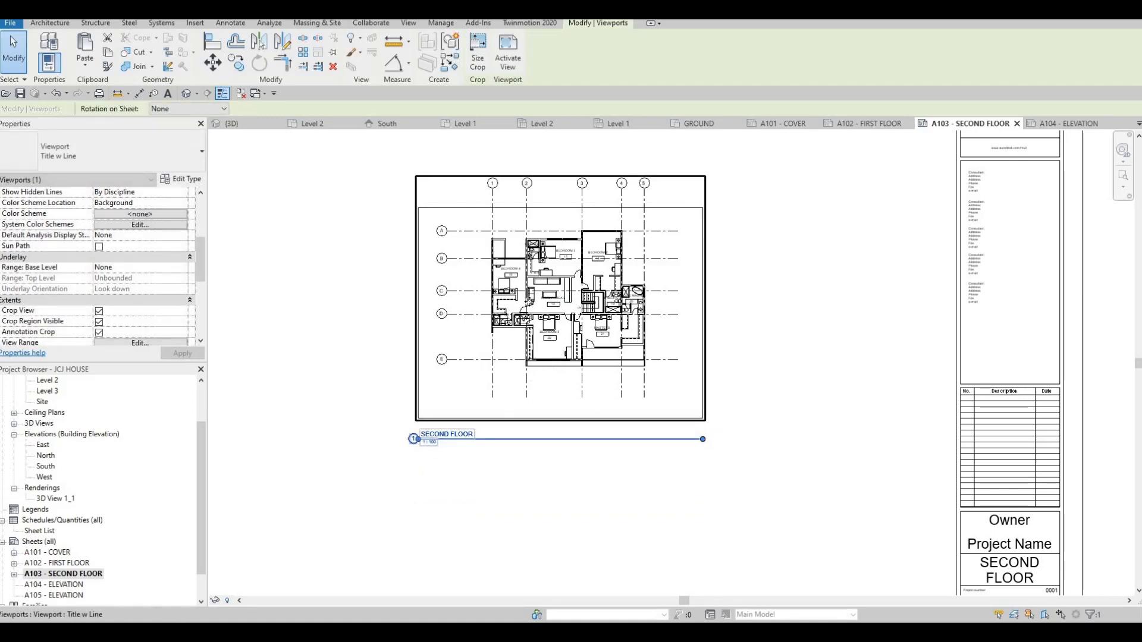
Shorten the SECOND FLOOR viewport's title line so it ends just past the title text.
left_click_drag(703, 440, 479, 439)
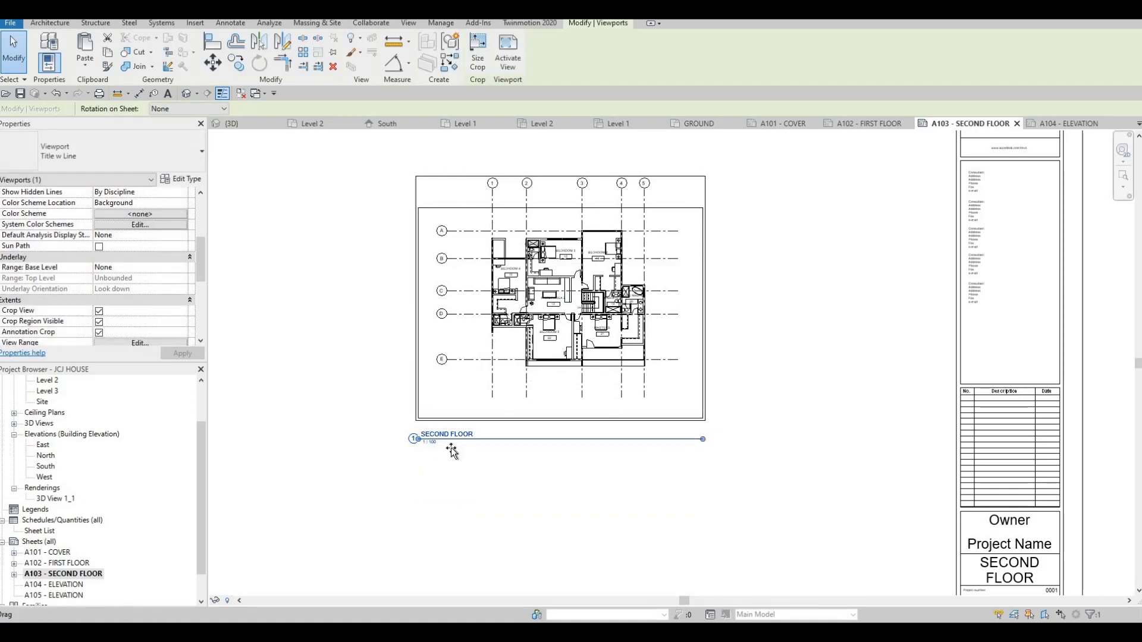
left_click(452, 435)
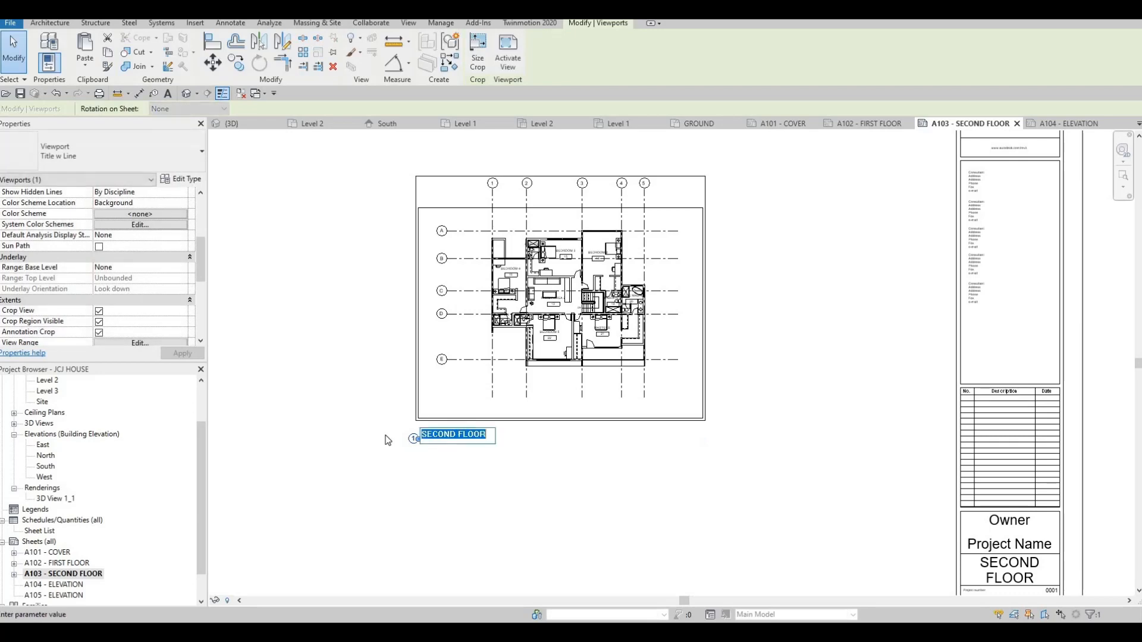
key("Escape")
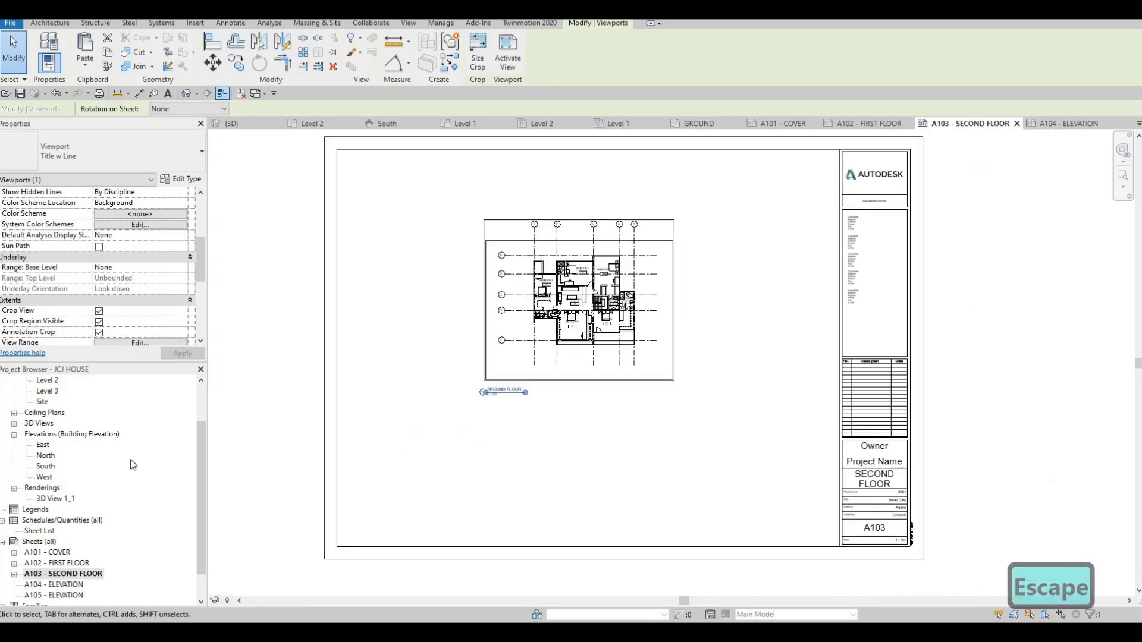
Open sheet A104 - ELEVATION and close all other open views.
scroll(94, 543, "down", 1)
double_click(67, 552)
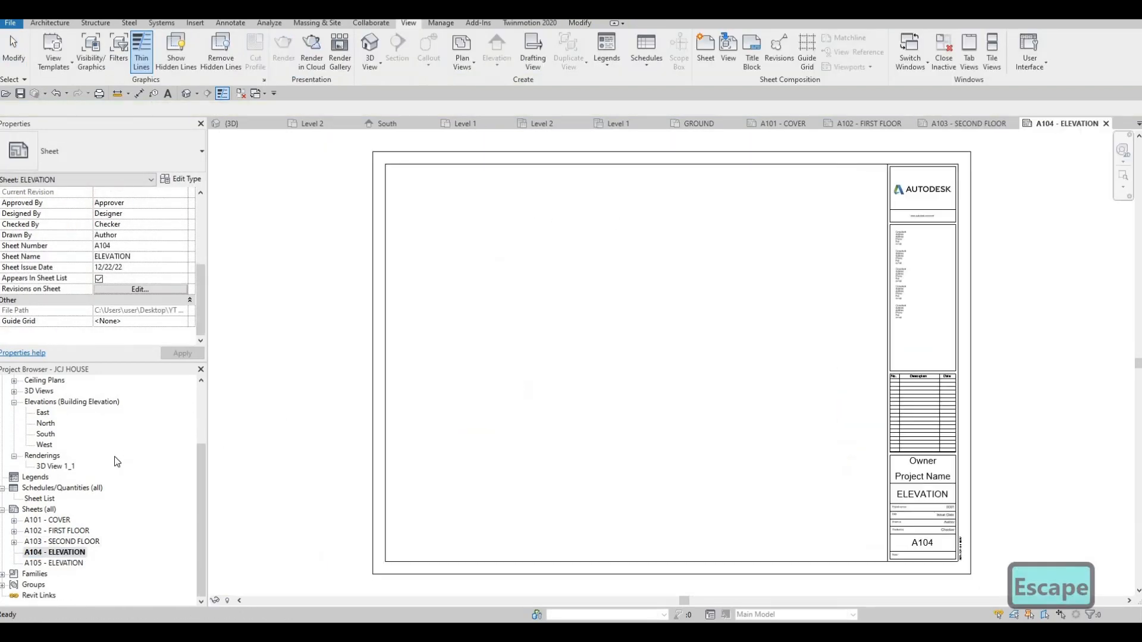
scroll(168, 466, "up", 1)
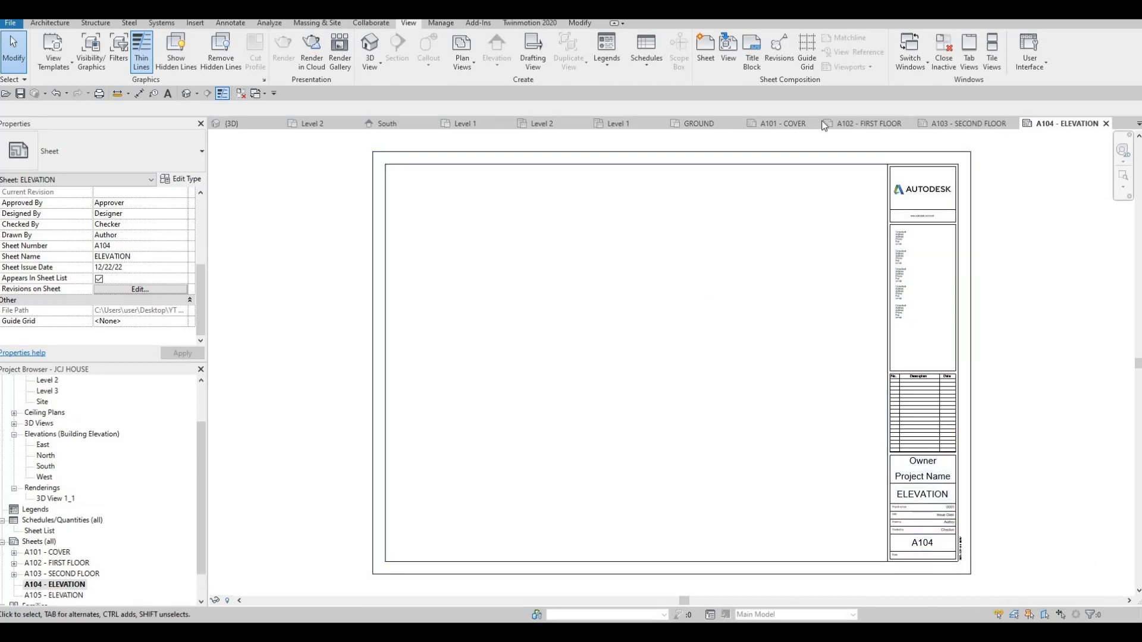
left_click(242, 95)
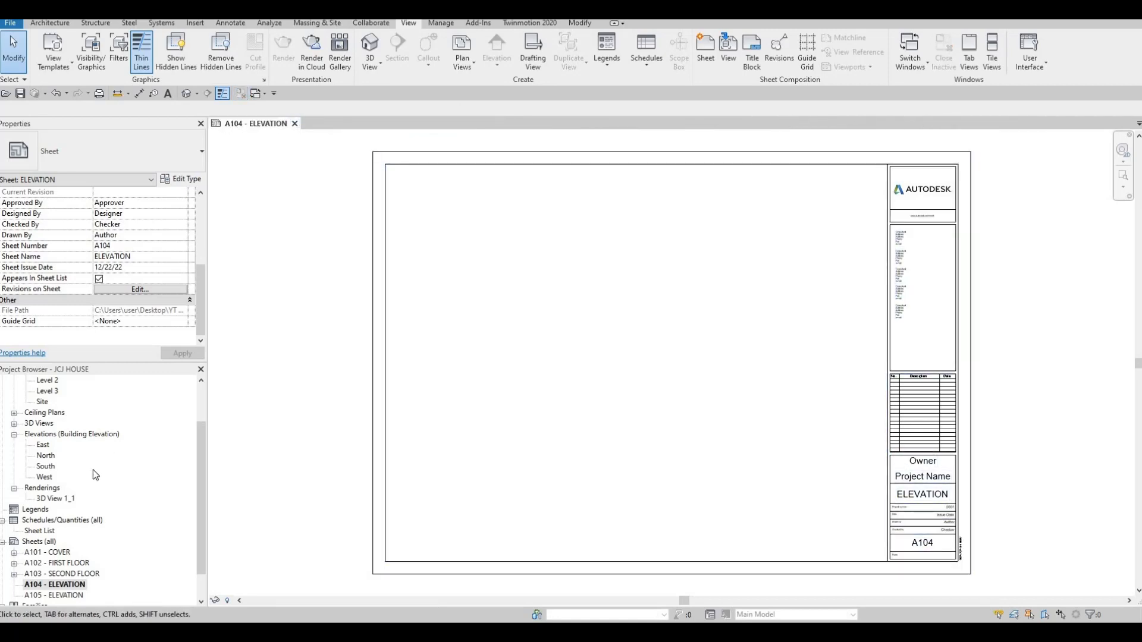
scroll(66, 485, "down", 1)
scroll(36, 511, "up", 3)
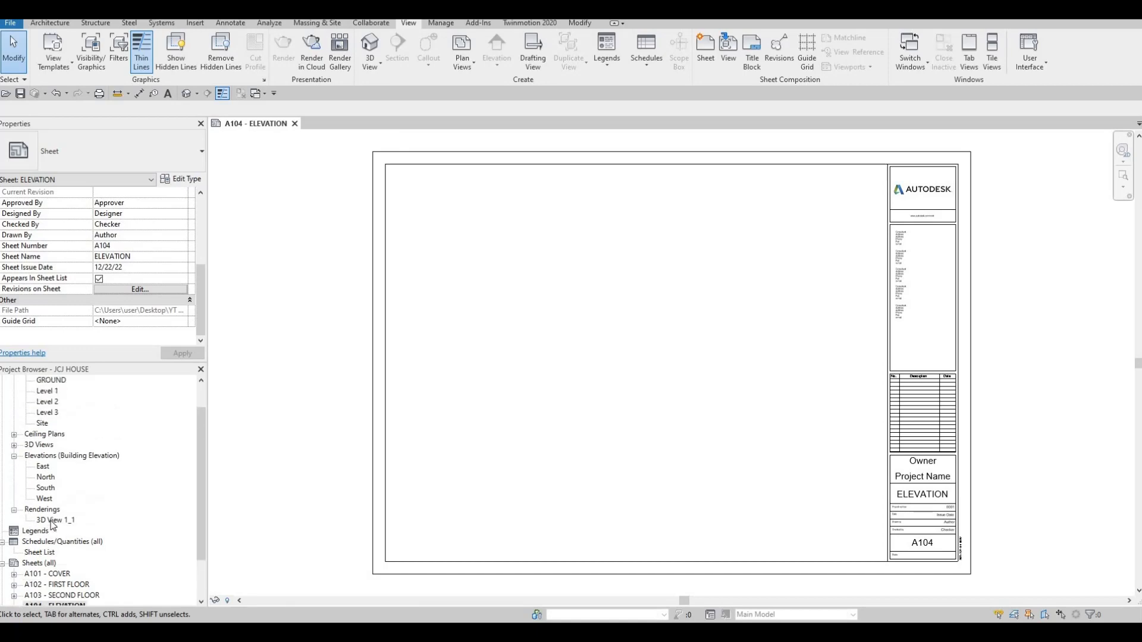
left_click(44, 499)
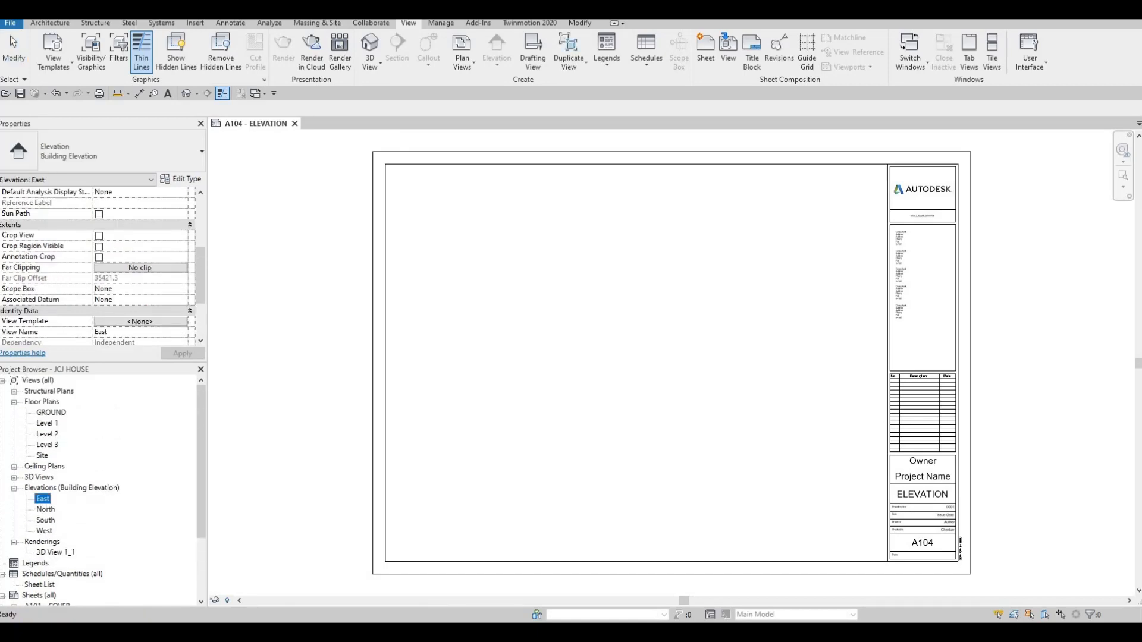
left_click_drag(644, 269, 644, 268)
left_click(644, 263)
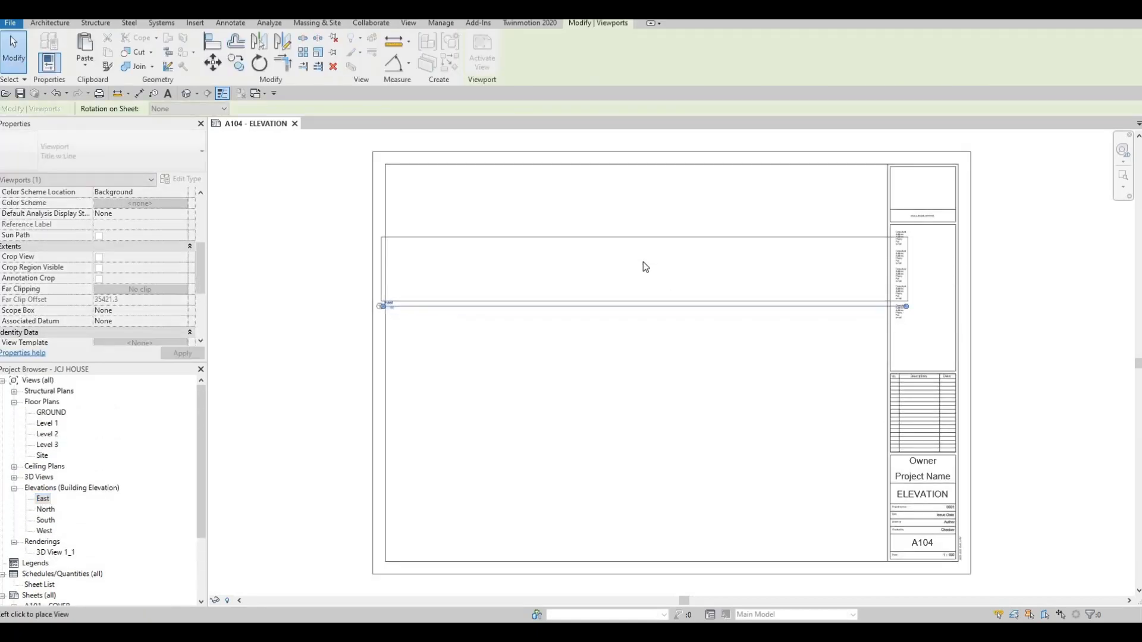
key("Escape")
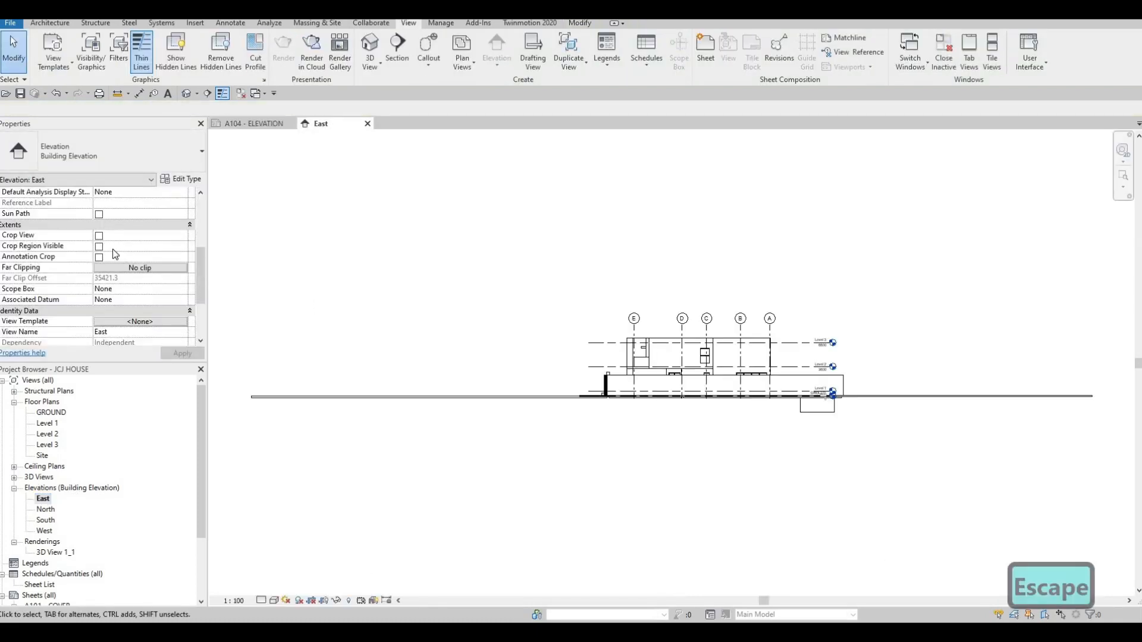
Turn on Crop View, Crop Region Visible and Annotation Crop for the East elevation.
scroll(110, 243, "down", 1)
scroll(101, 269, "up", 2)
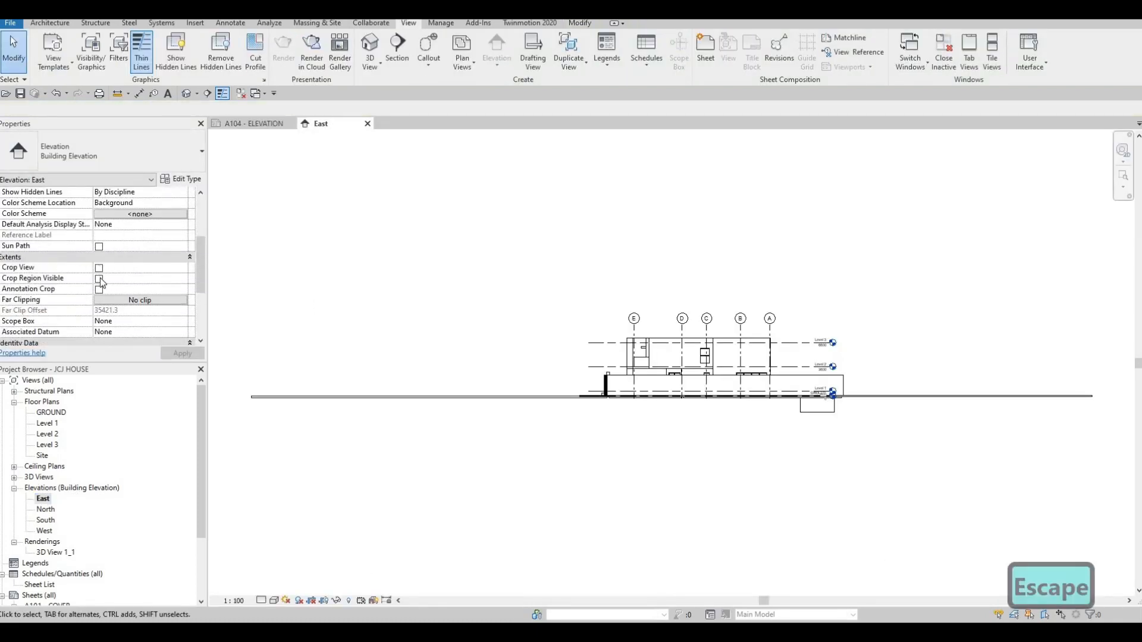
left_click(99, 267)
left_click(99, 279)
left_click(98, 289)
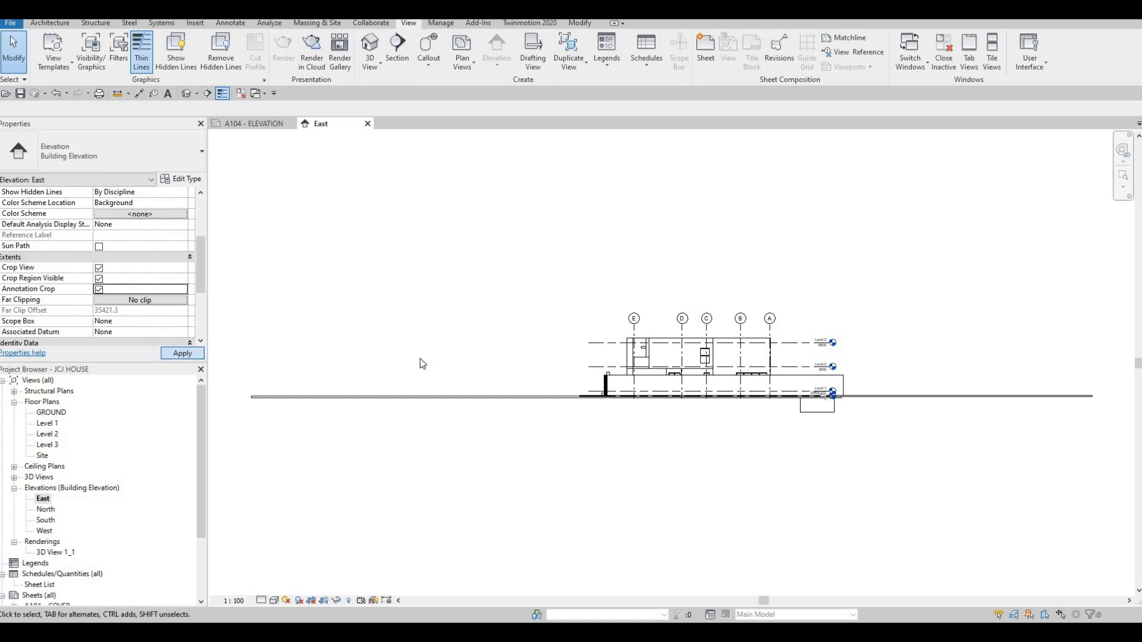
Narrow the East elevation's crop region from both ends so it closely frames the house.
scroll(420, 358, "down", 3)
left_click(307, 359)
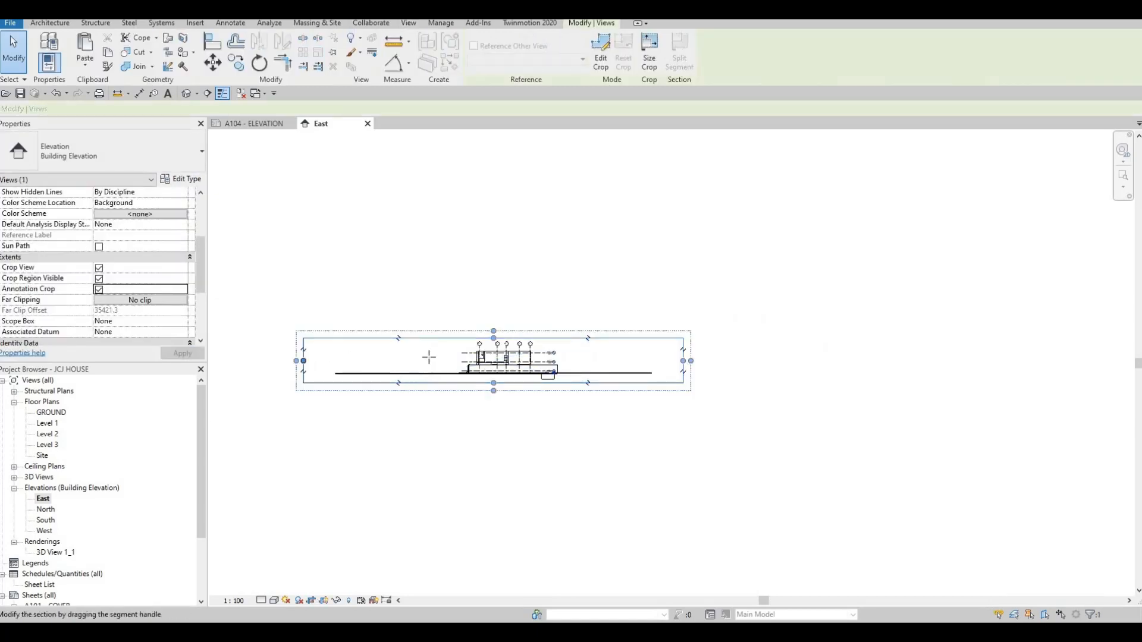
left_click_drag(429, 357, 429, 360)
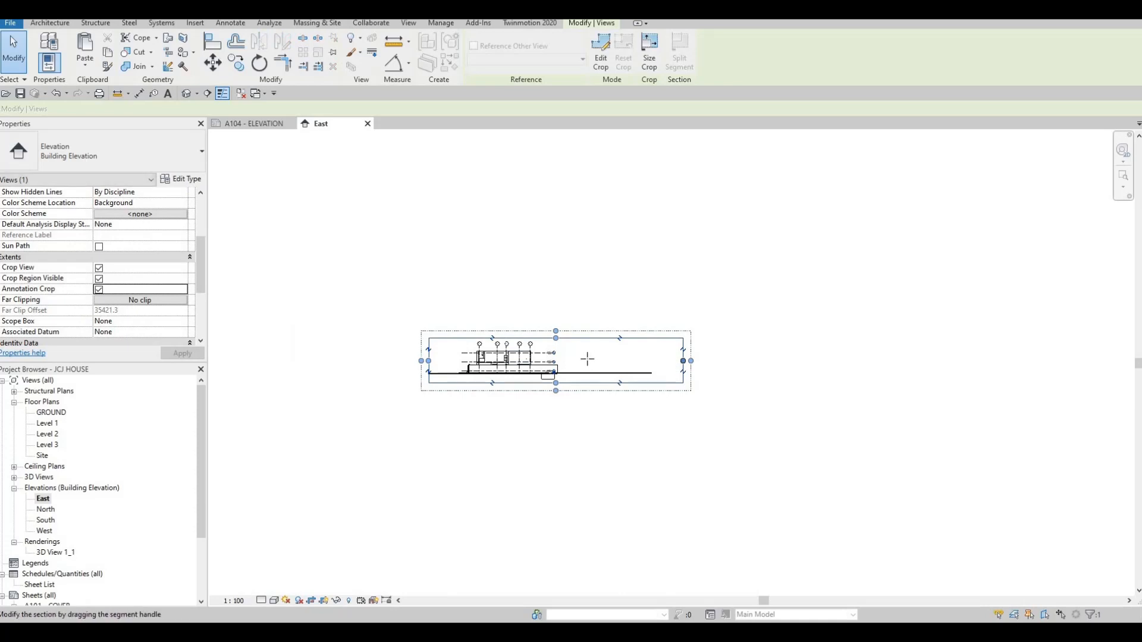
left_click_drag(587, 358, 579, 359)
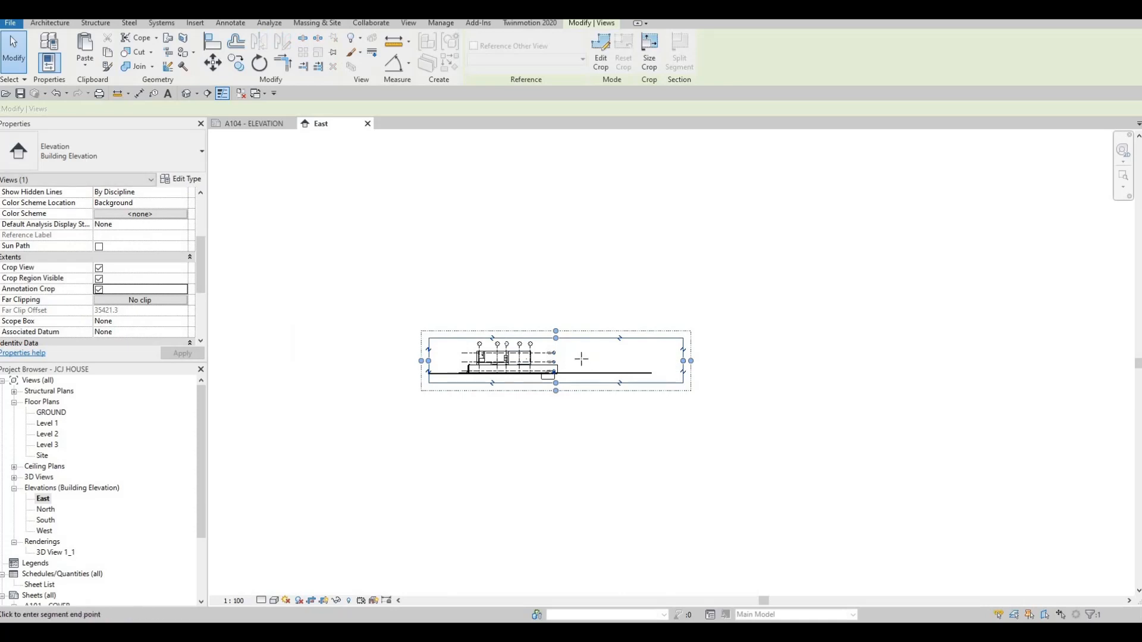
Open the North elevation and turn on Crop View, Crop Region Visible and Annotation Crop.
double_click(43, 509)
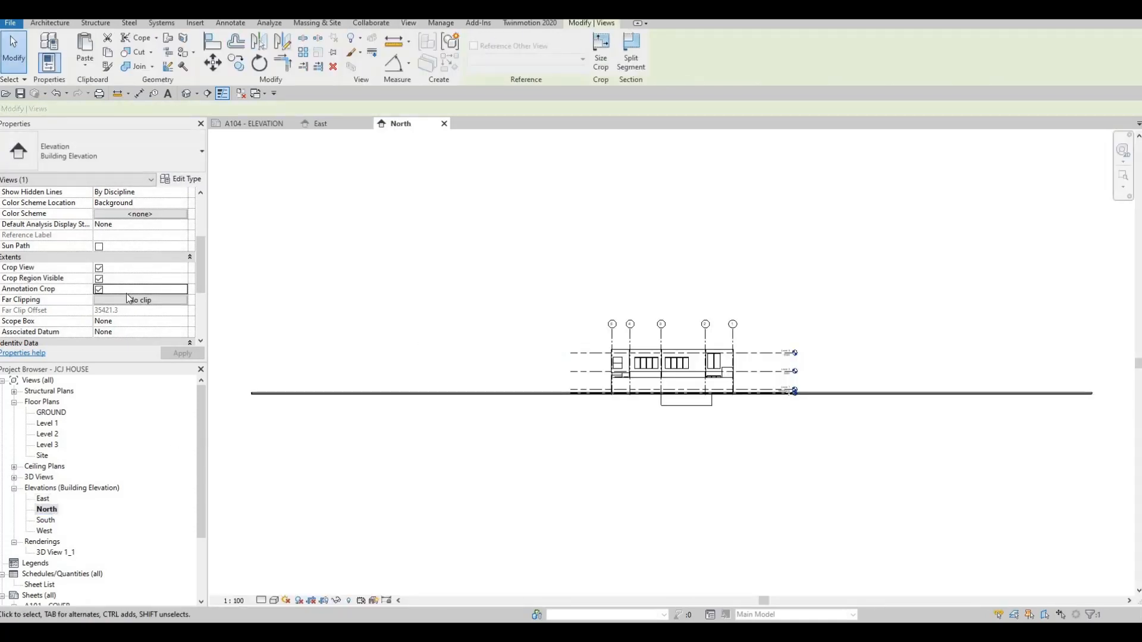
key("Escape")
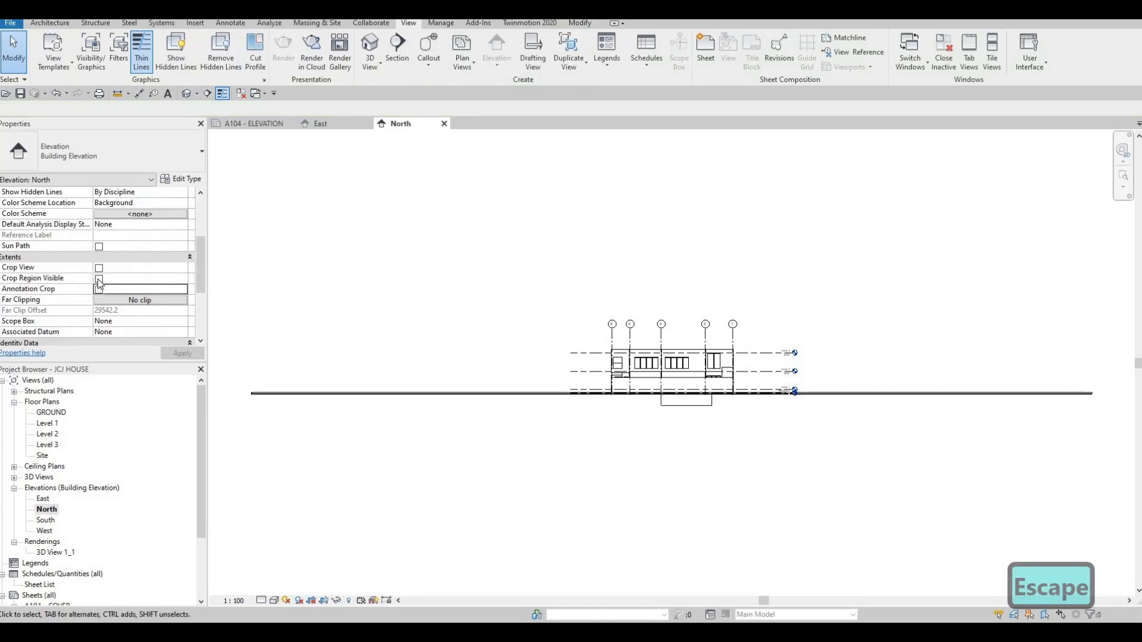
left_click(99, 268)
left_click(99, 278)
left_click(99, 289)
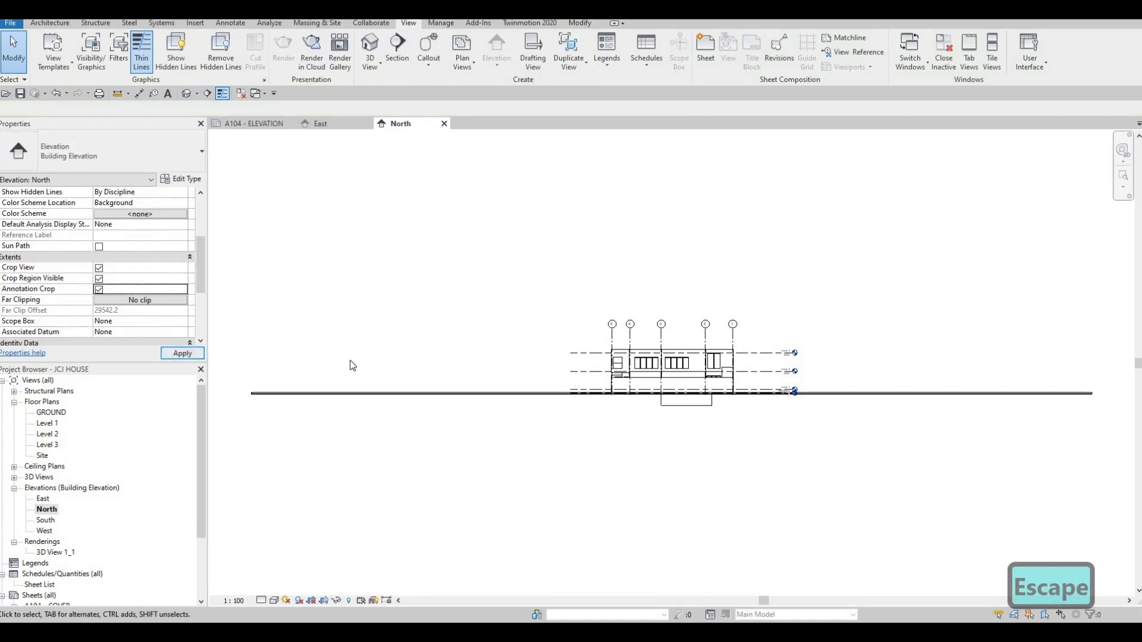
left_click(178, 353)
Pull both ends of the North elevation's crop region in close to the house and deselect it.
scroll(270, 353, "down", 3)
left_click(265, 361)
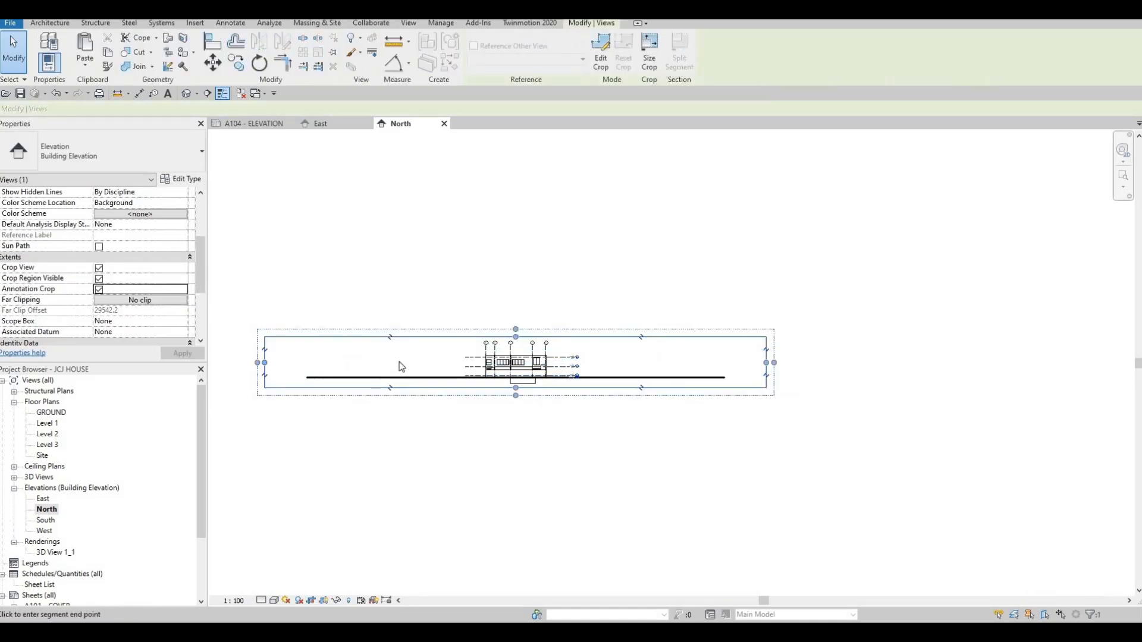
left_click_drag(398, 366, 437, 360)
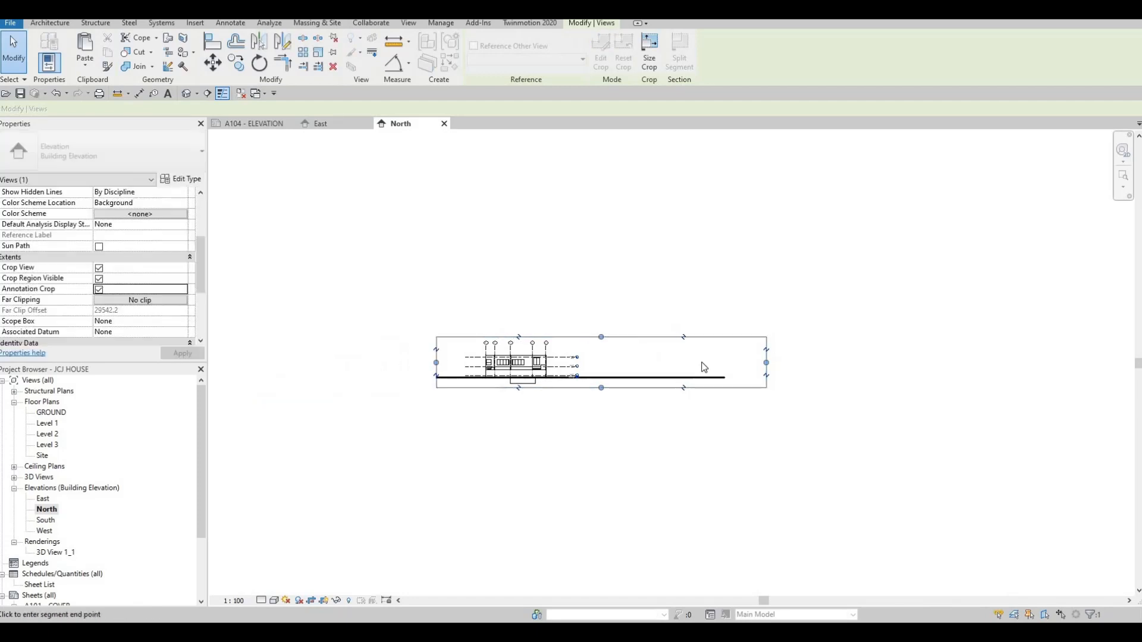
left_click_drag(765, 362, 603, 363)
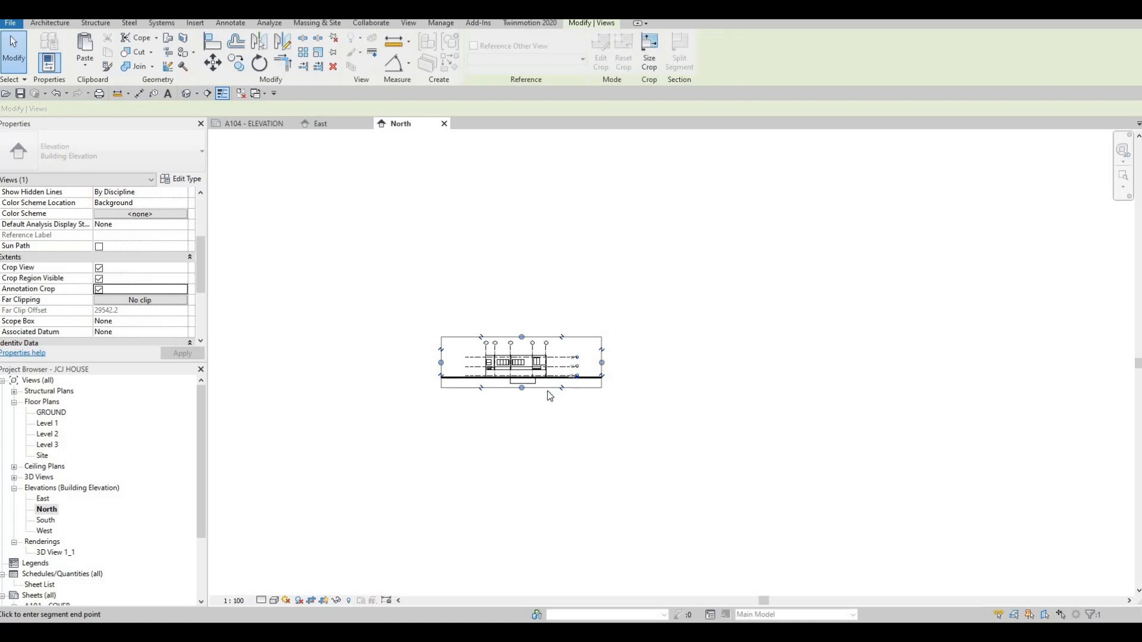
key("Escape")
key("Escape")
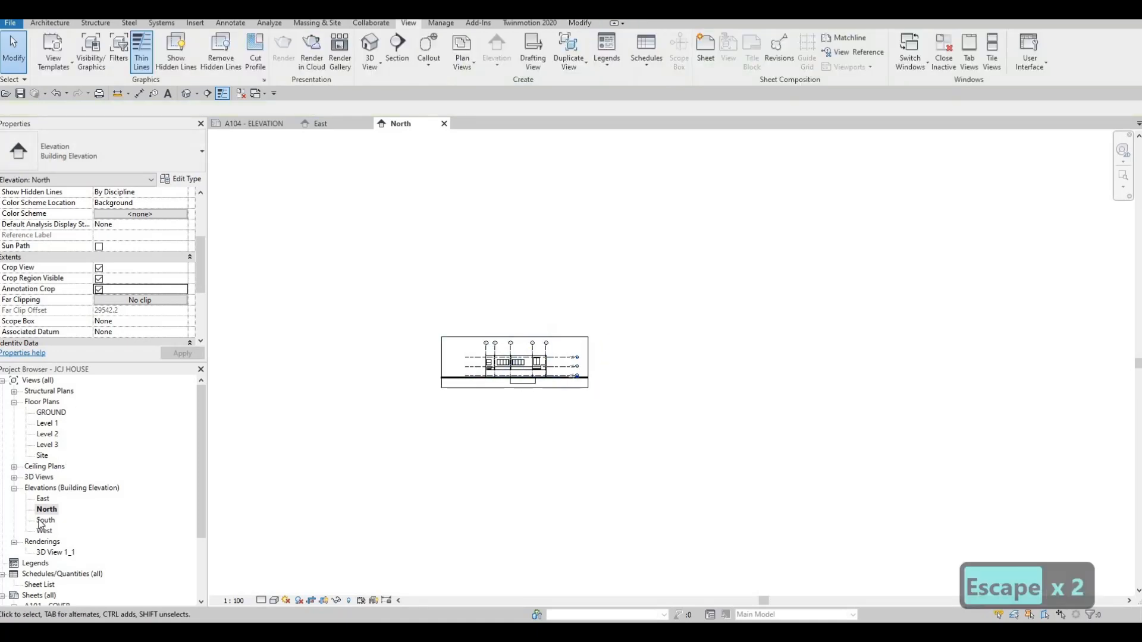
Open the South elevation and turn on Crop View, Crop Region Visible and Annotation Crop.
double_click(44, 521)
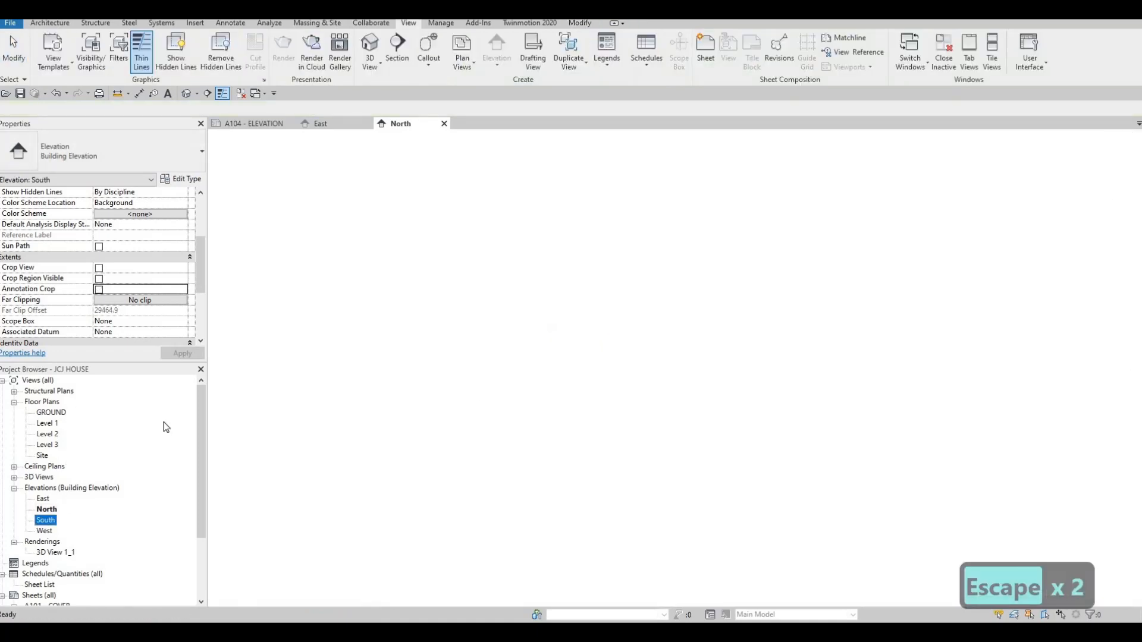
left_click(99, 268)
left_click(99, 279)
left_click(99, 290)
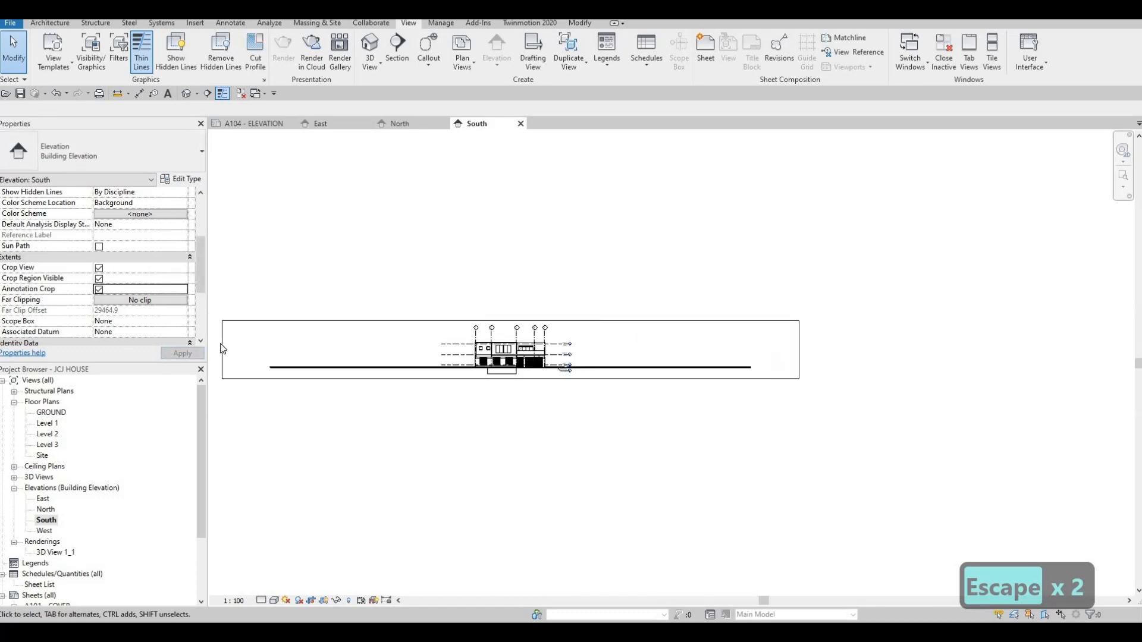
Narrow the South elevation's crop region from both ends so it fits around the house and its level lines.
left_click(222, 349)
left_click_drag(222, 350, 508, 354)
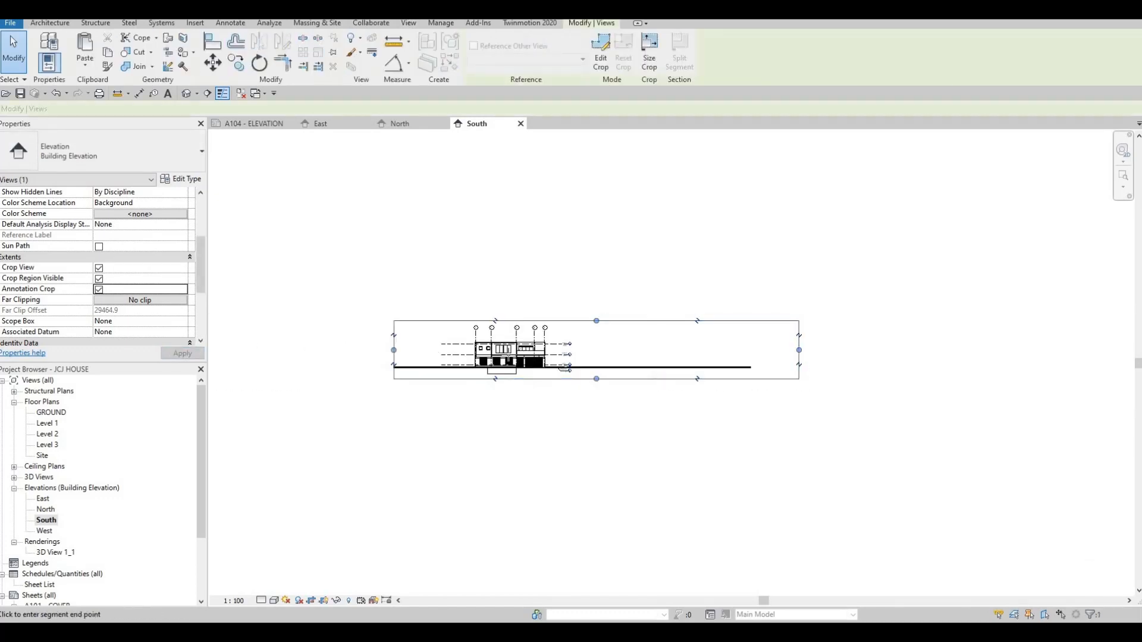
left_click_drag(394, 349, 434, 350)
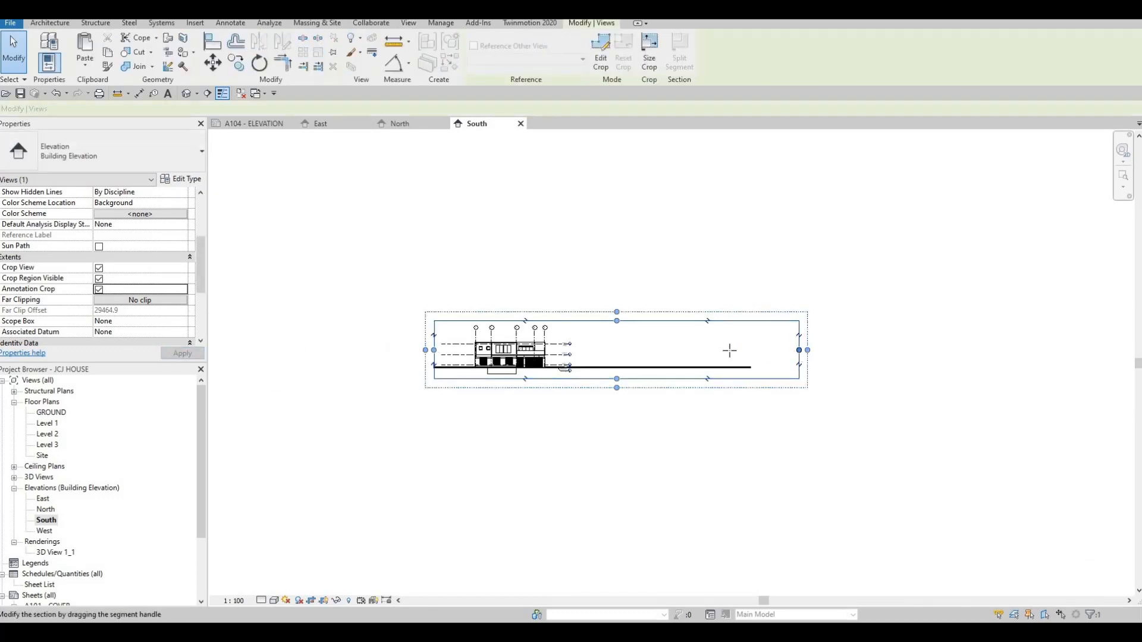
Open the West elevation and turn on Crop View, Crop Region Visible and Annotation Crop.
double_click(45, 530)
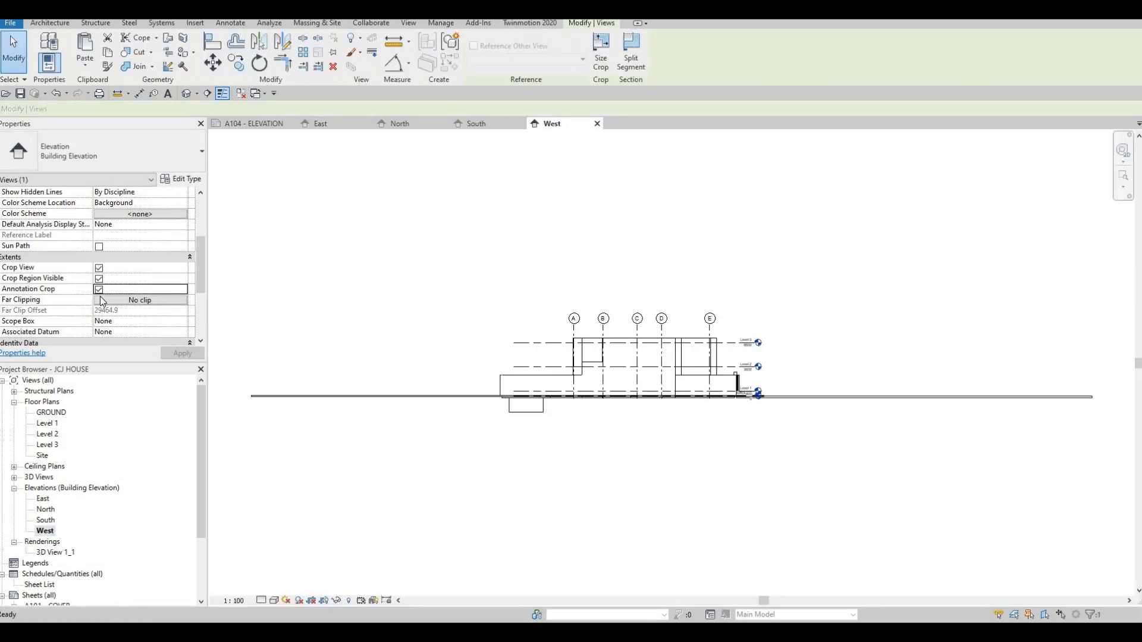
key("Escape")
key("Escape")
left_click(98, 289)
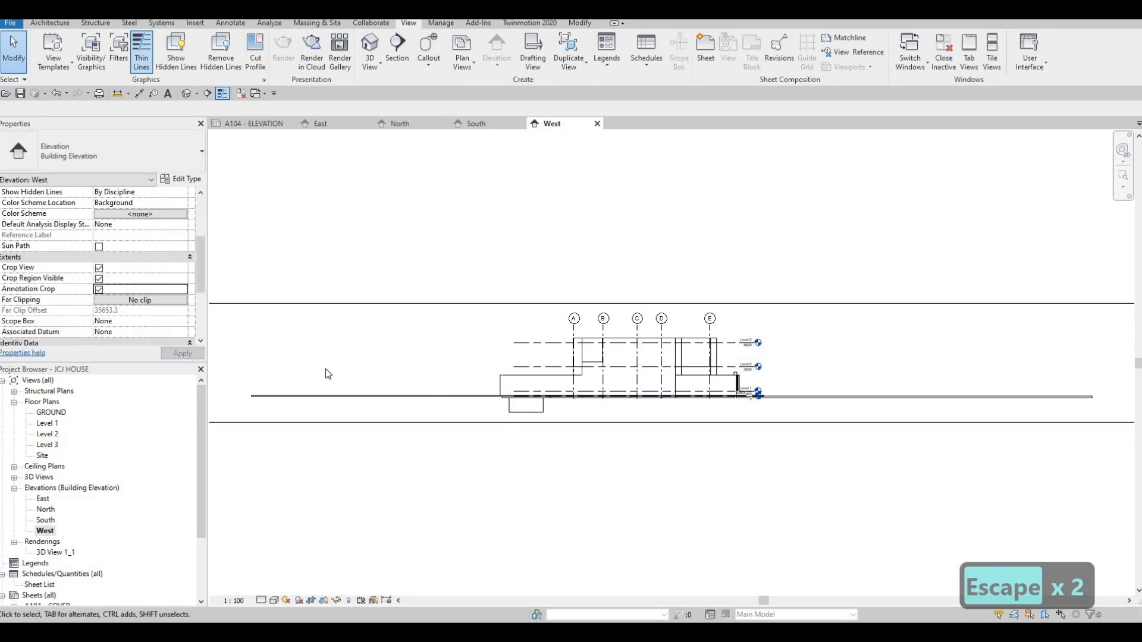
Pull both ends of the West elevation's crop region in around the house and deselect it.
left_click(320, 373)
left_click_drag(448, 373, 472, 372)
left_click_drag(823, 373, 640, 363)
key("Escape")
key("Escape")
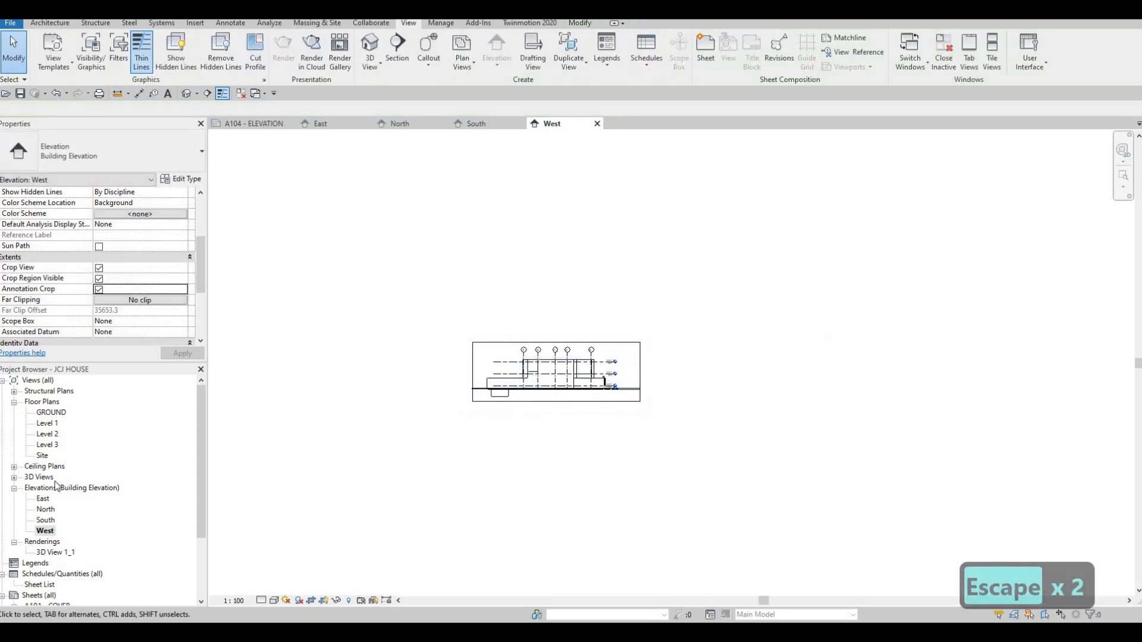
Return to sheet A104 - ELEVATION and place the cropped East elevation in the upper middle of the sheet.
left_click(280, 127)
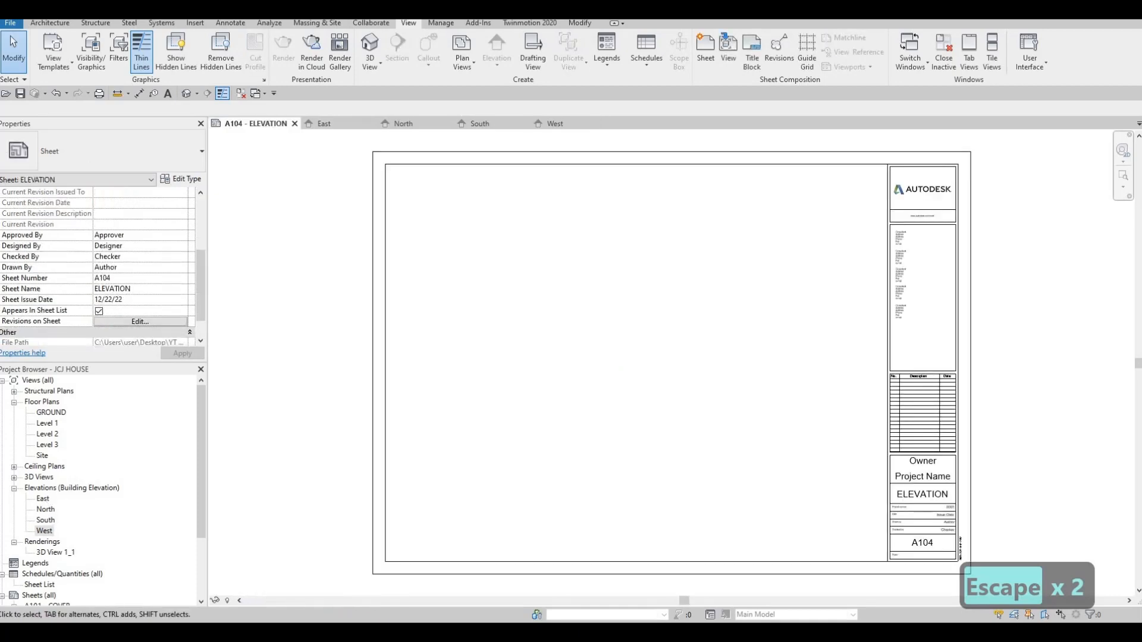
left_click_drag(43, 499, 630, 255)
left_click(627, 254)
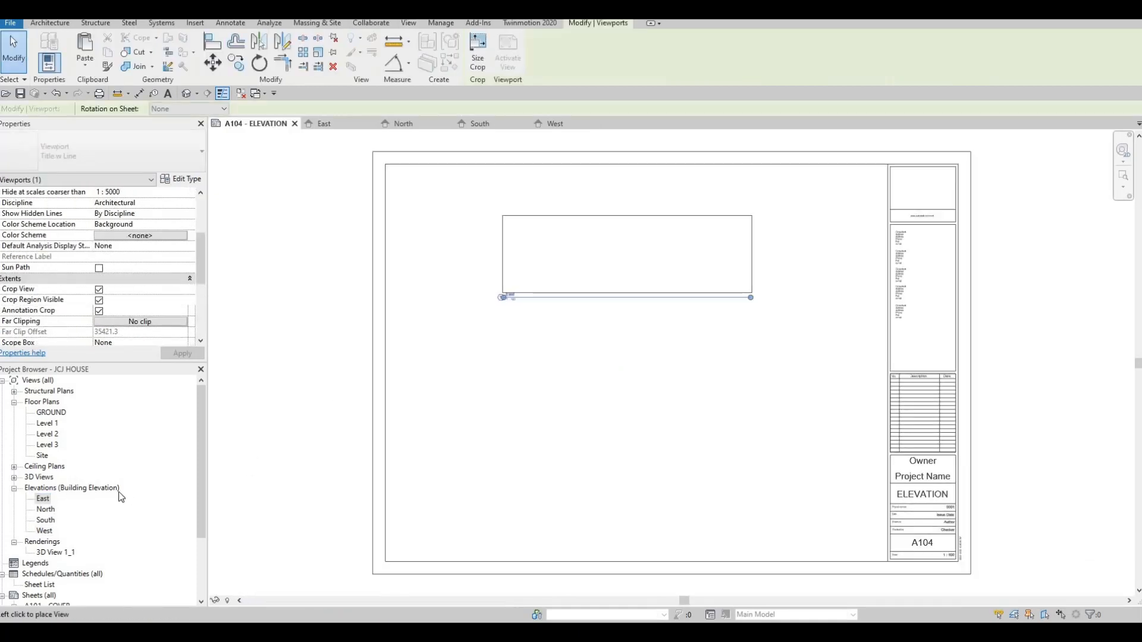
Place the cropped North elevation on sheet A104 - ELEVATION, directly below the East elevation.
left_click(45, 509)
left_click_drag(659, 377, 619, 375)
left_click(618, 374)
key("Escape")
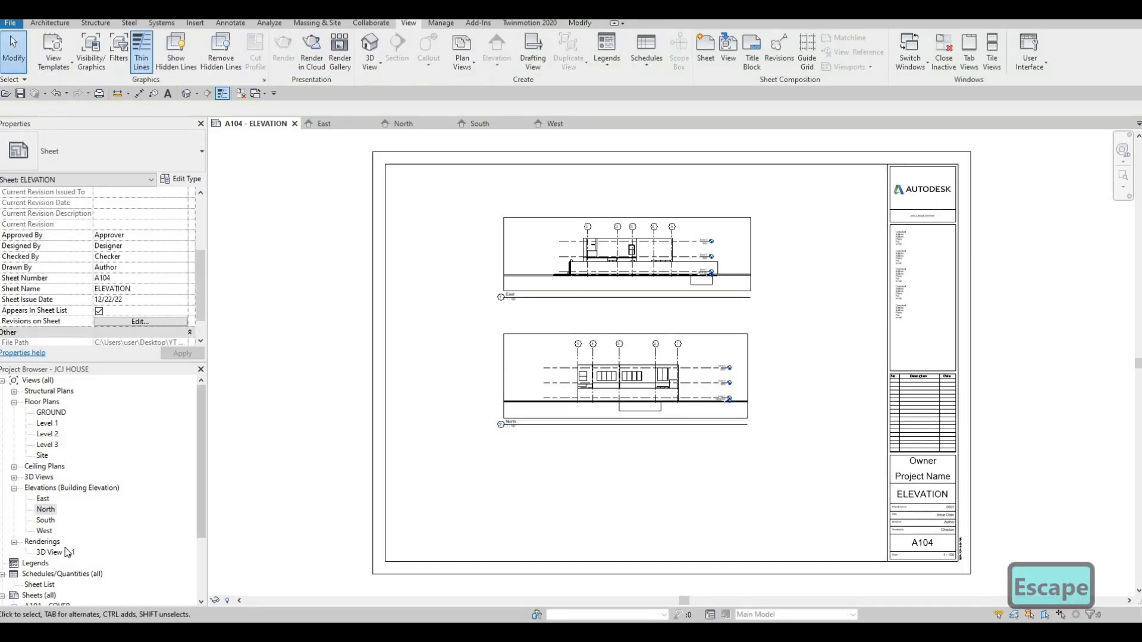
Open sheet A105 - ELEVATION and place the South elevation in the upper middle of the sheet.
scroll(46, 558, "down", 3)
left_click(44, 575)
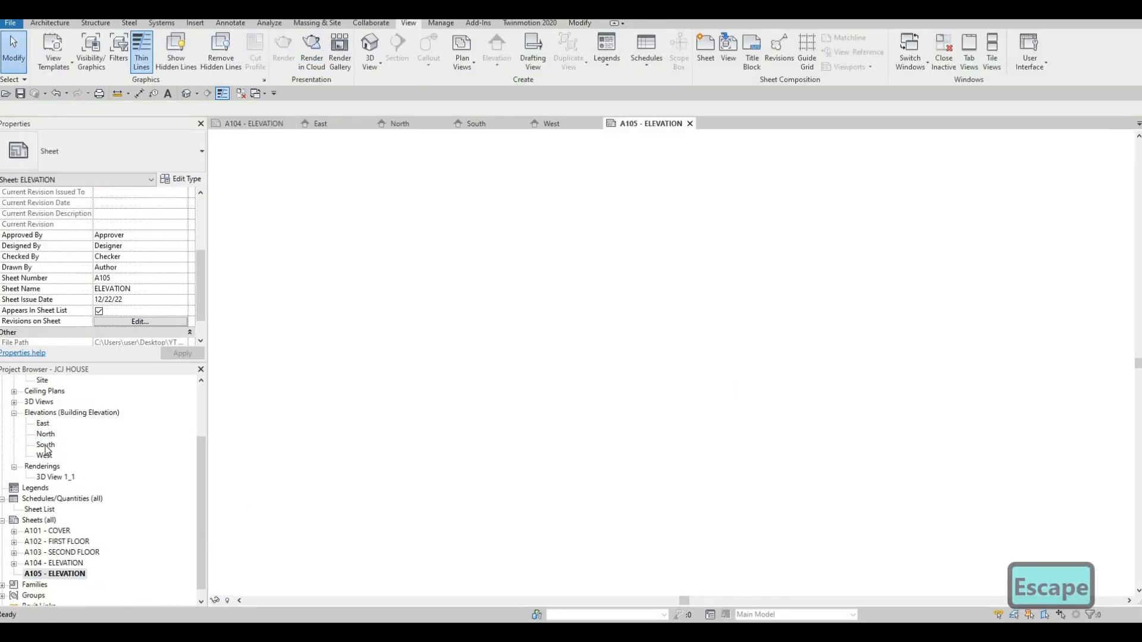
left_click_drag(47, 445, 675, 314)
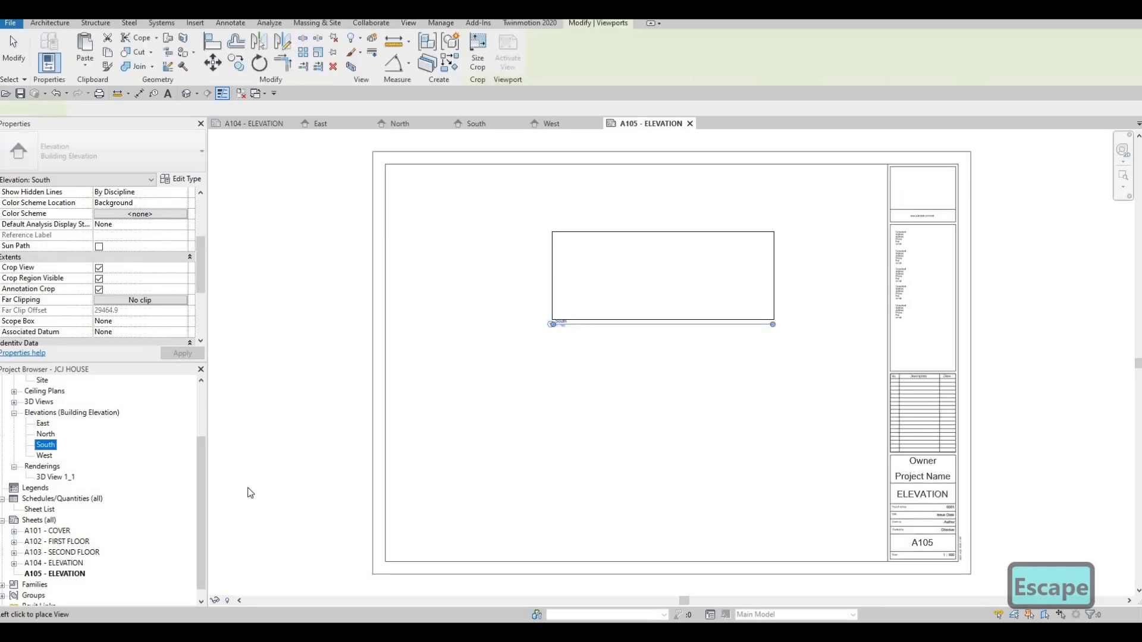
left_click(642, 271)
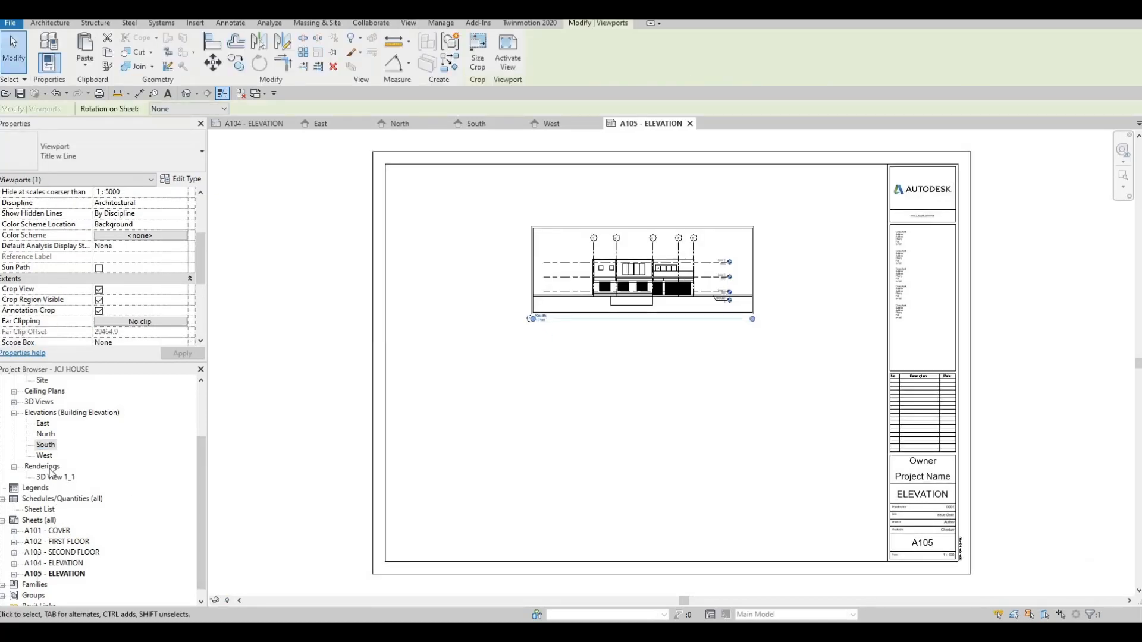
Place the West elevation below the South elevation on sheet A105 and deselect it.
left_click_drag(44, 455, 653, 437)
left_click(653, 437)
key("Escape")
key("Escape")
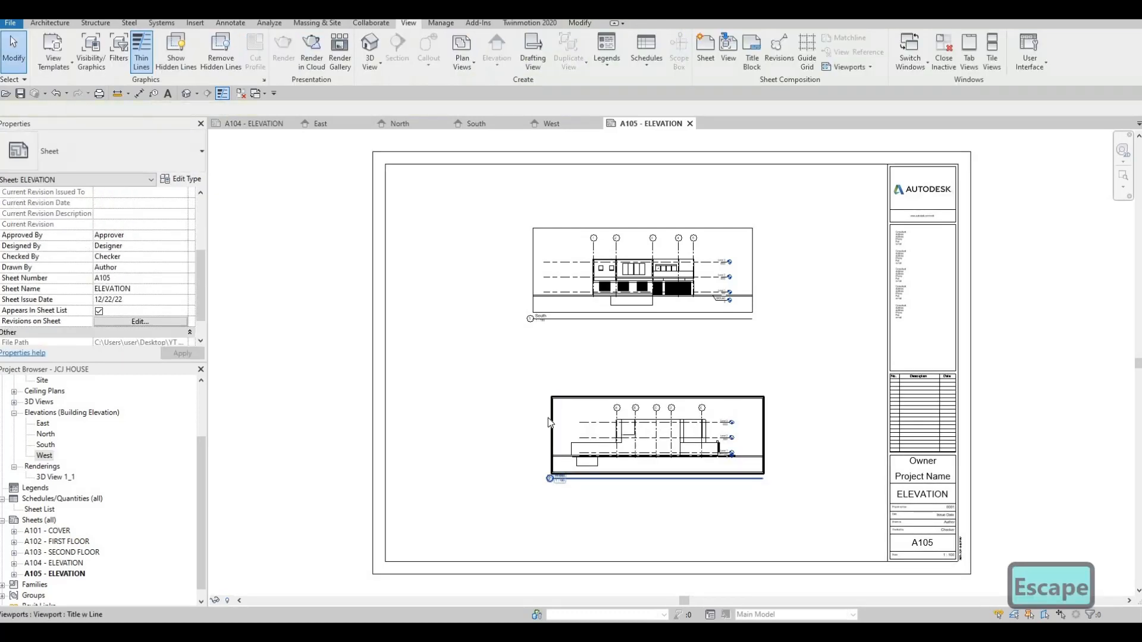
scroll(224, 326, "down", 2)
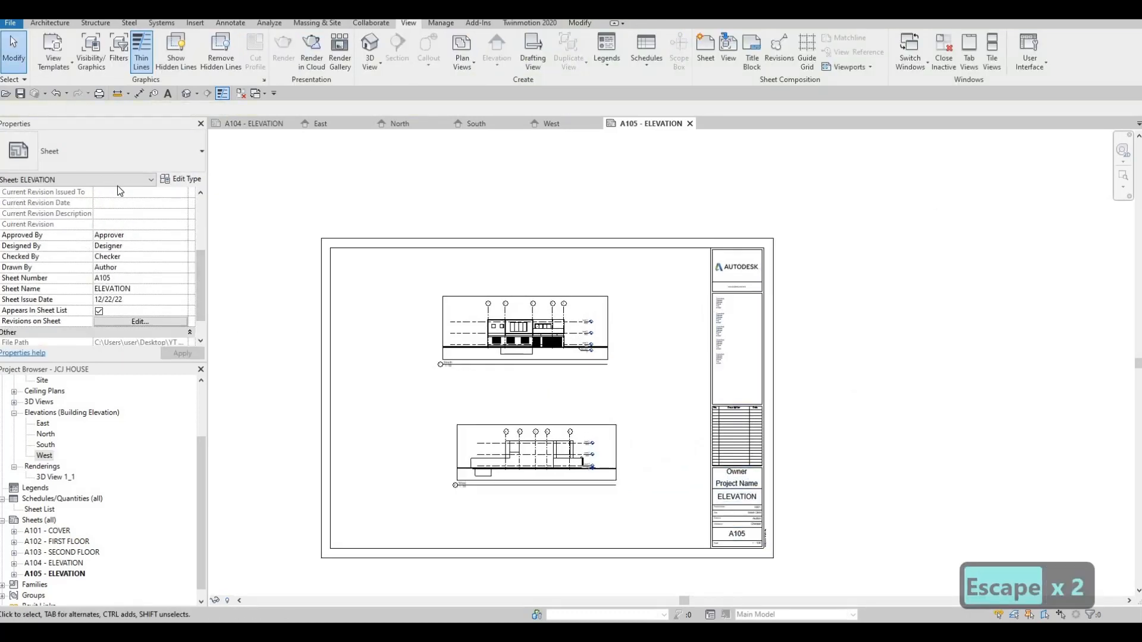
Set the print range to Selected views/sheets and limit the selection list to sheets, with views hidden and all sheets checked.
left_click(100, 94)
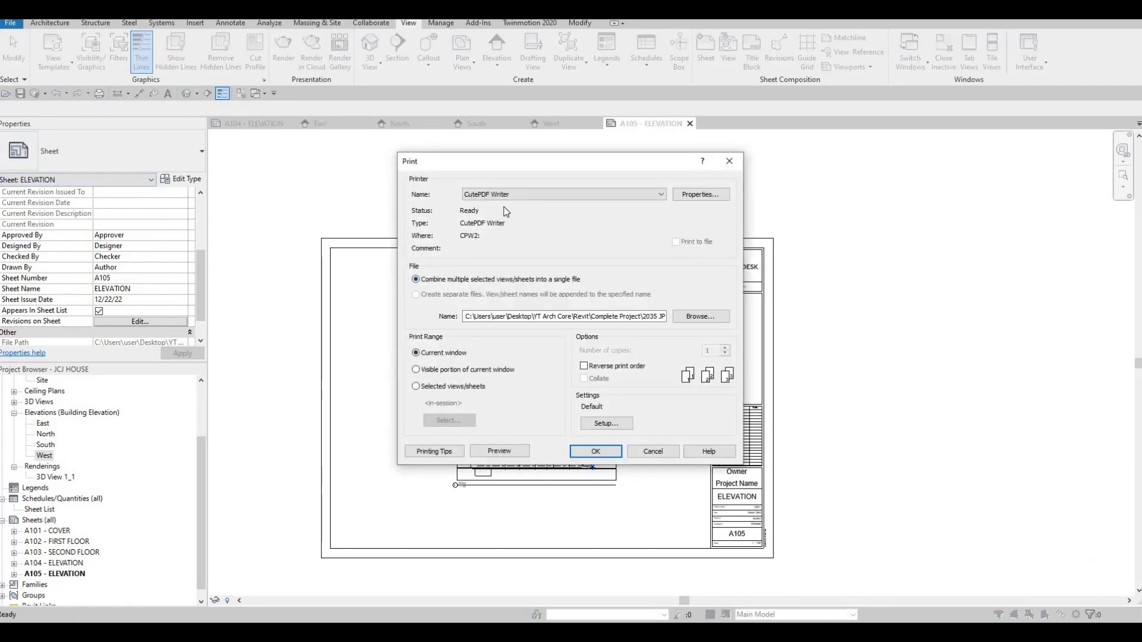
left_click(416, 386)
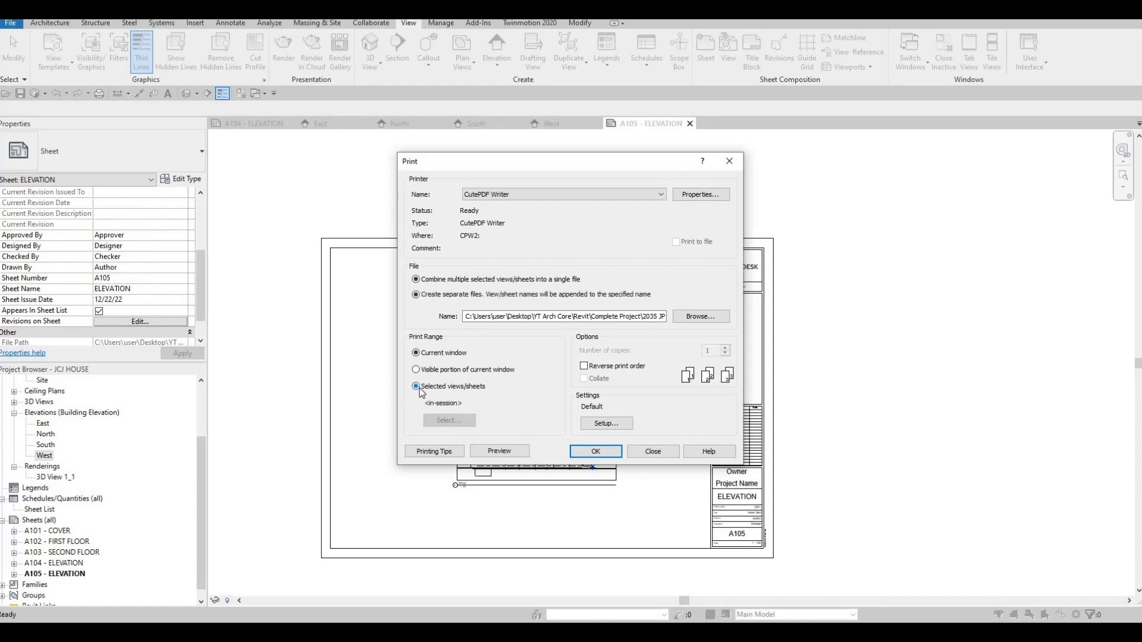
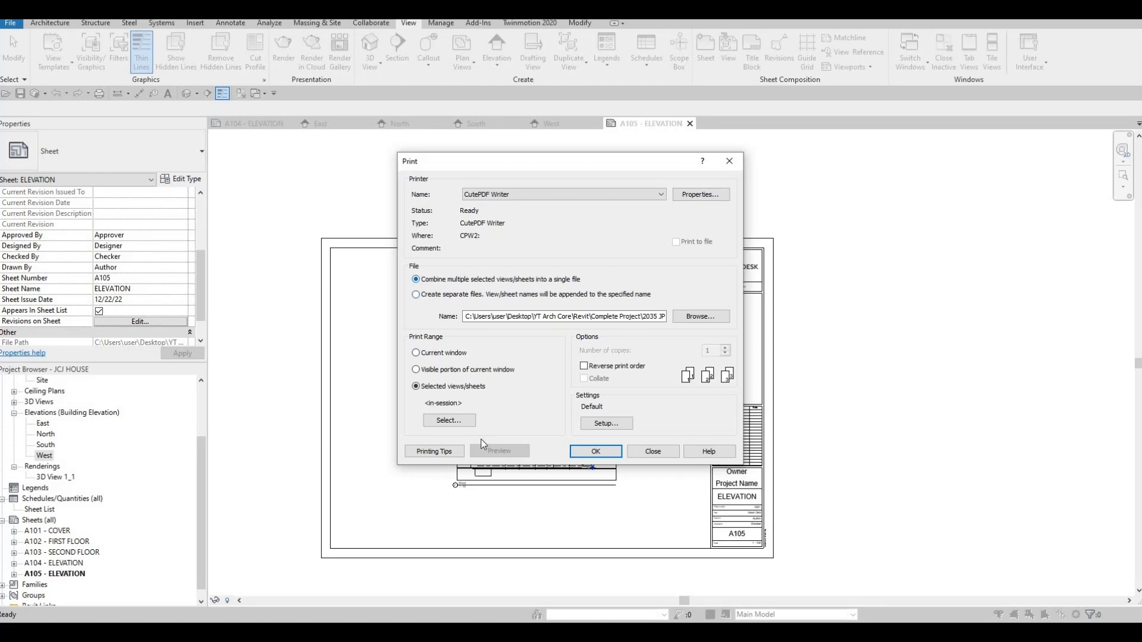
left_click(451, 422)
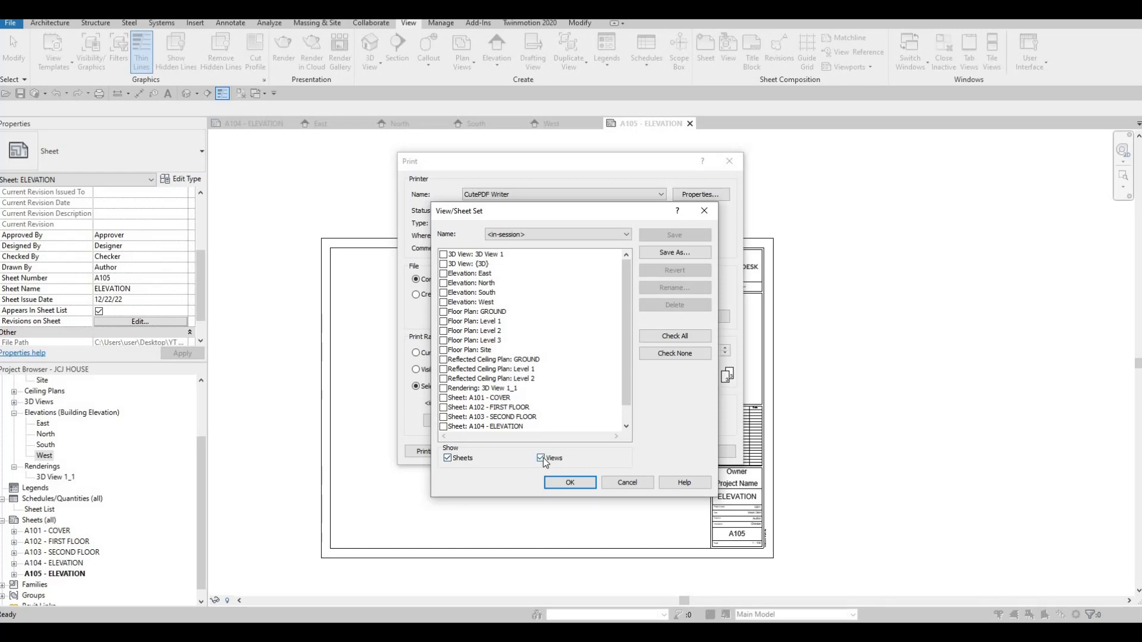
left_click(542, 459)
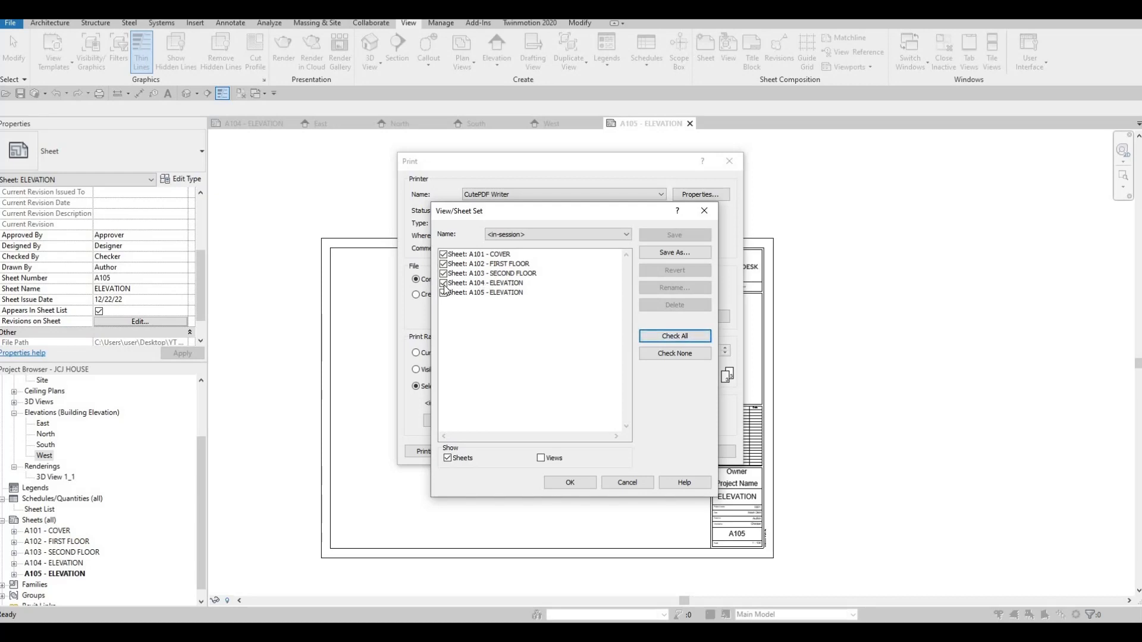
Save the checked sheets A101 to A105 as a view/sheet set named FULLSET.
left_click(680, 255)
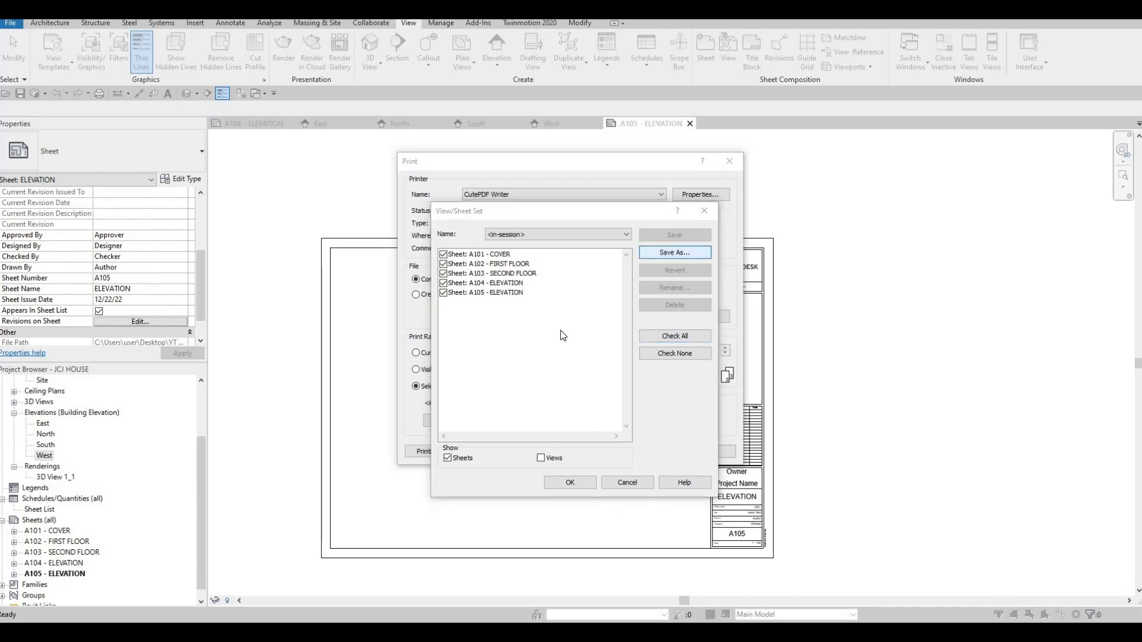
type("FULLSET")
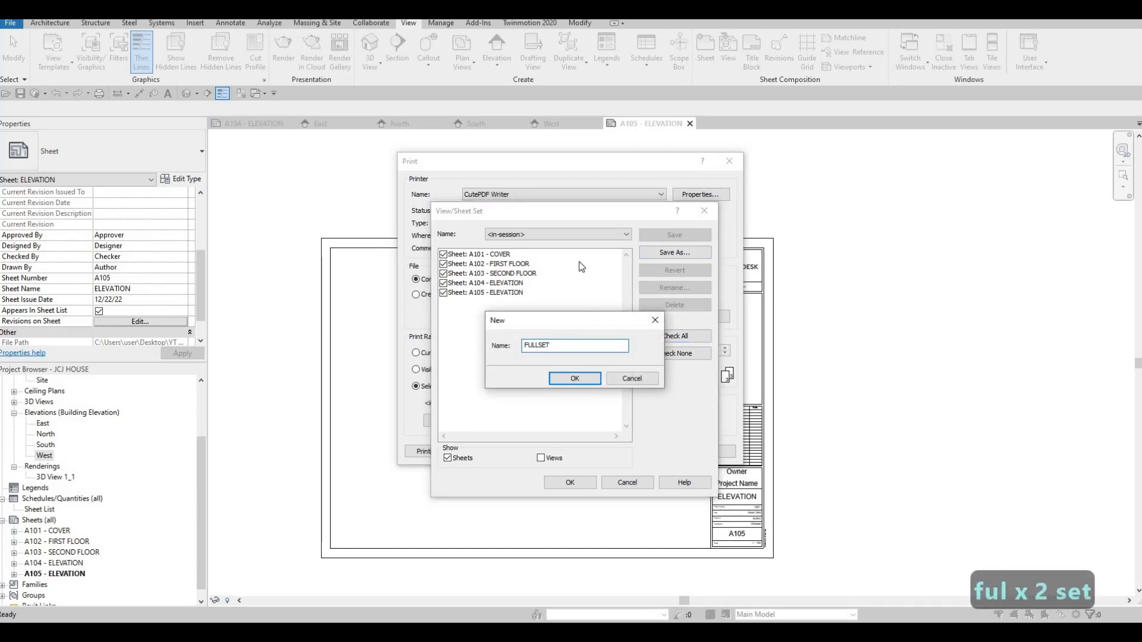
left_click(572, 379)
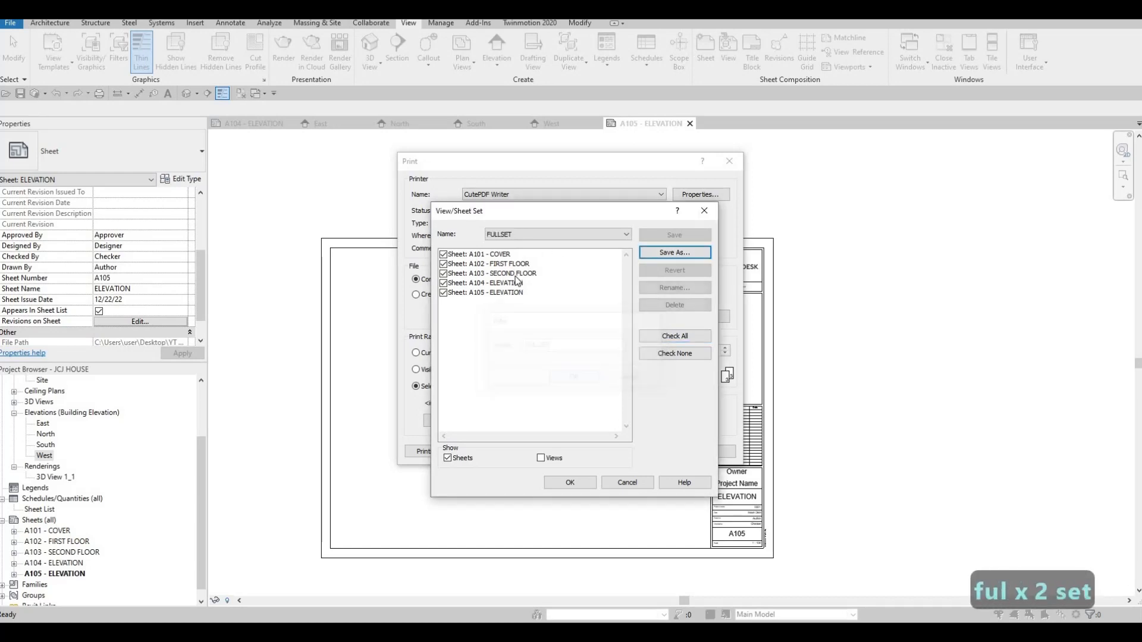
Keep FULLSET as the selected sheet set and print it with CutePDF Writer to a single PDF named JCJ HOUSE.
left_click(512, 236)
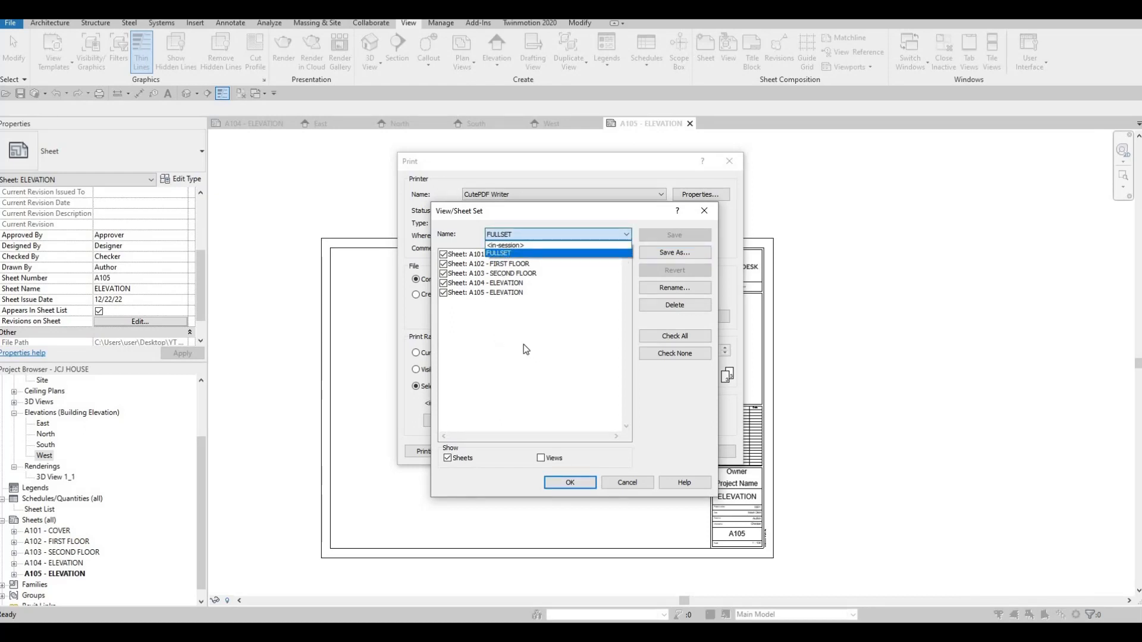
left_click(484, 329)
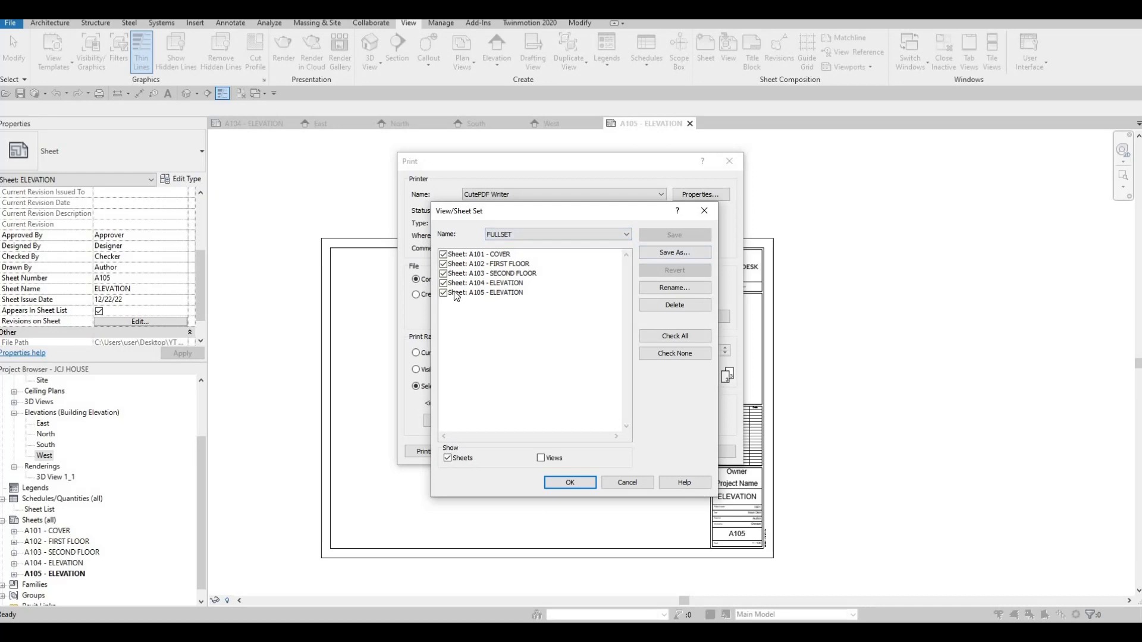
left_click(525, 234)
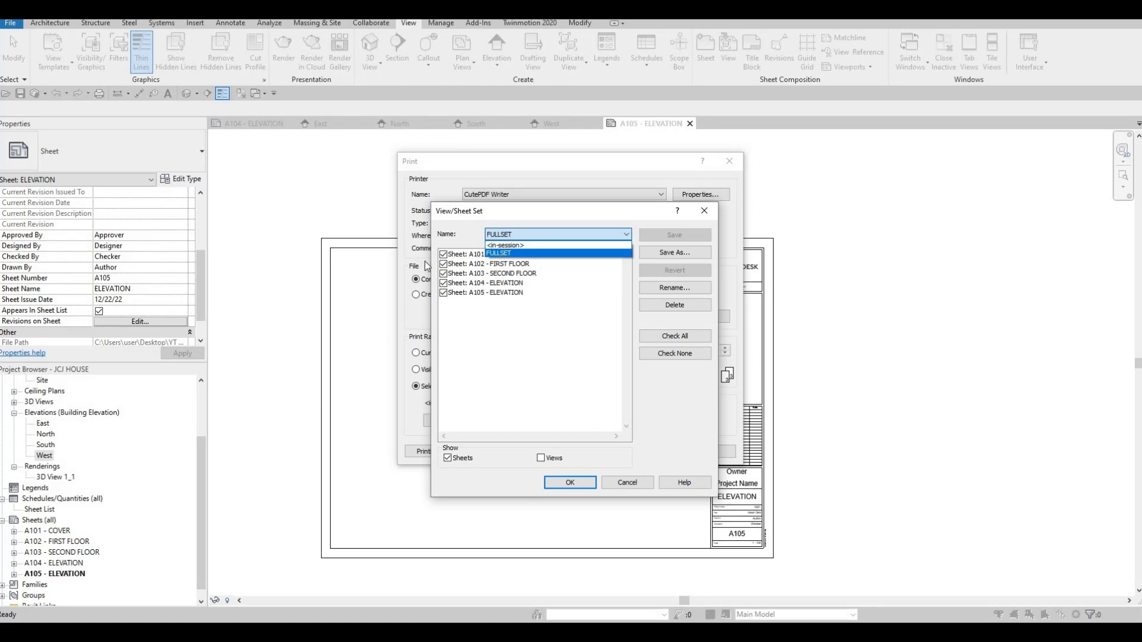
key("Escape")
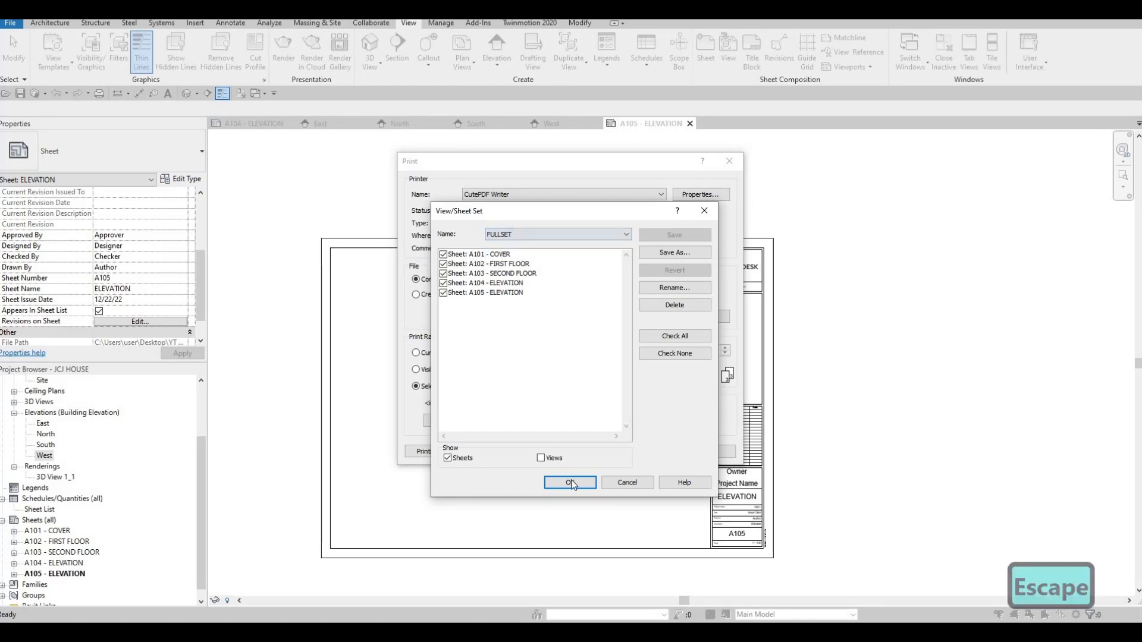
key("Escape")
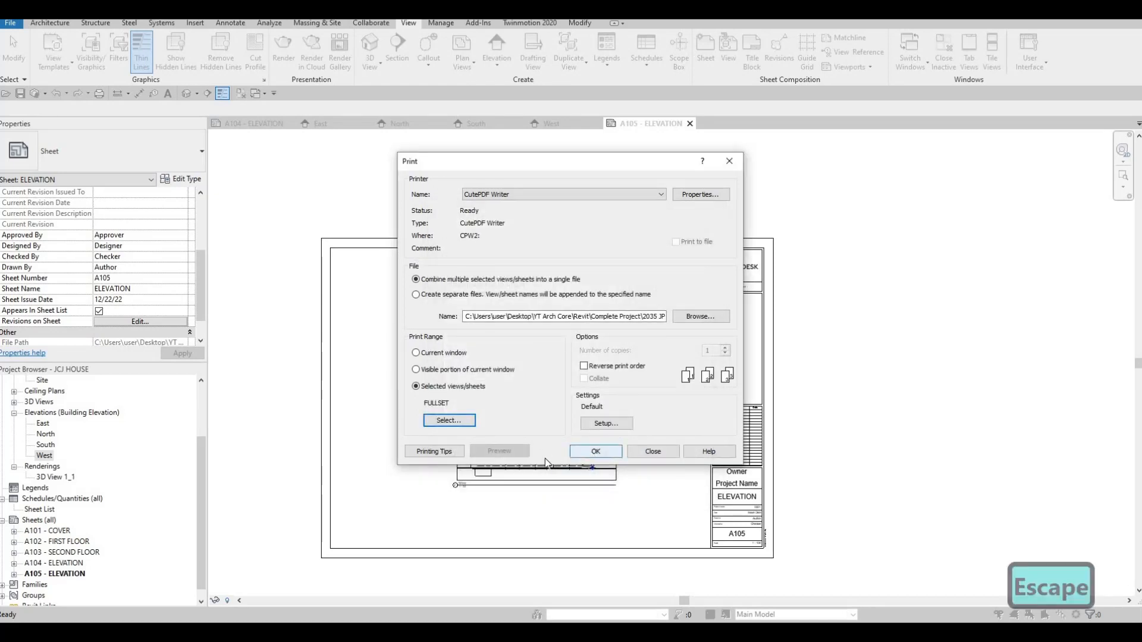
left_click(596, 452)
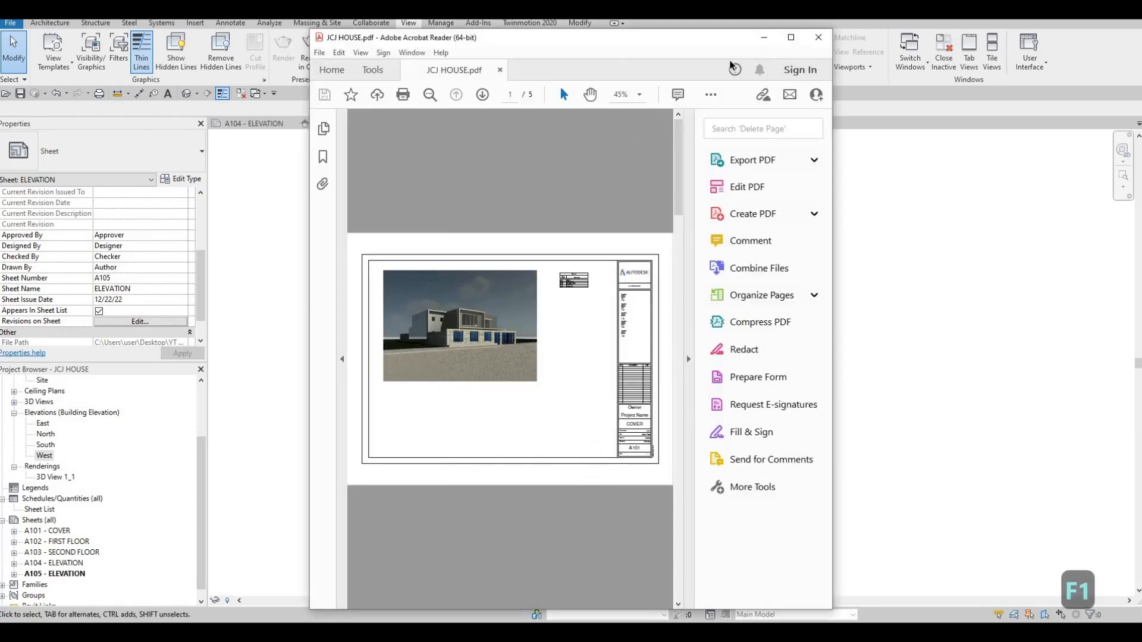
Switch to Acrobat Reader, maximise JCJ HOUSE.pdf and review the printed cover, floor plan and elevation pages.
left_click(797, 35)
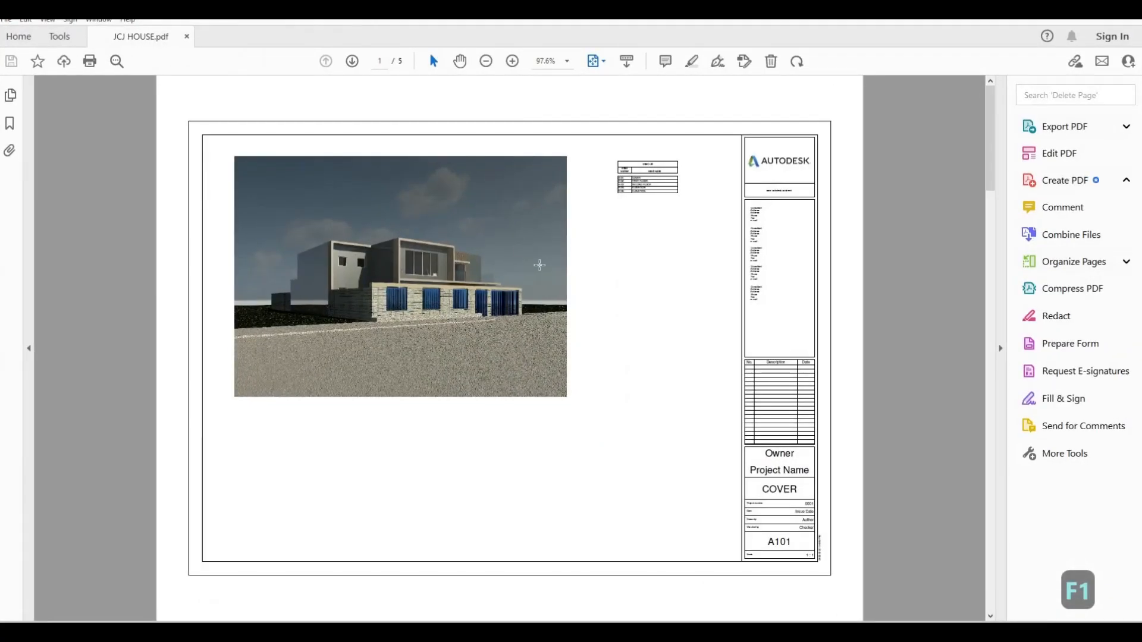
scroll(540, 265, "down", 1)
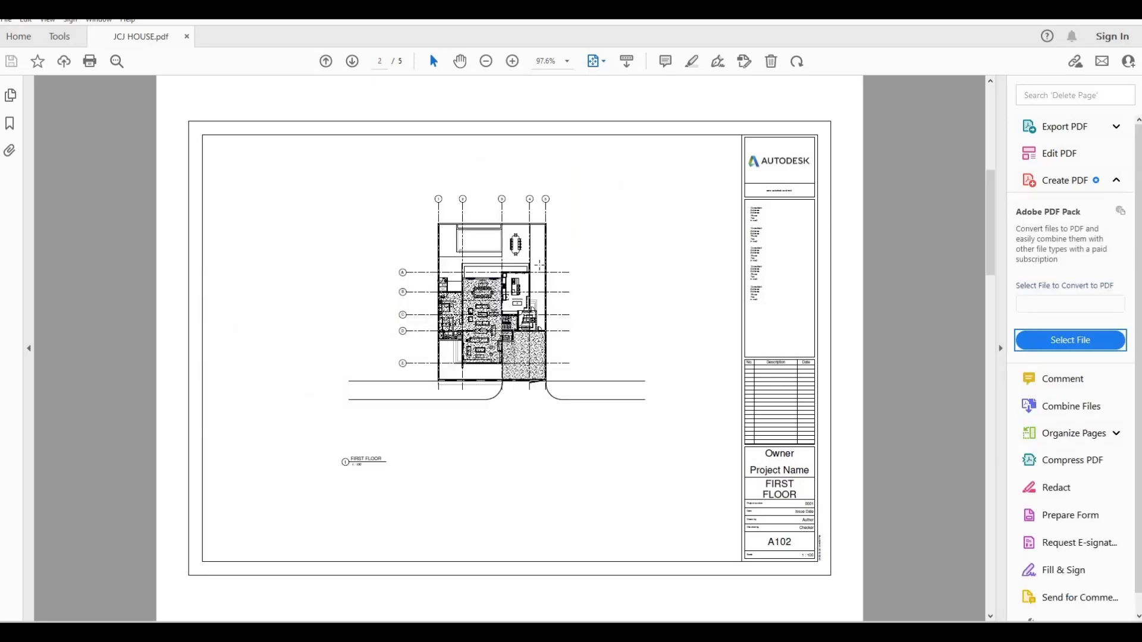
scroll(539, 265, "down", 1)
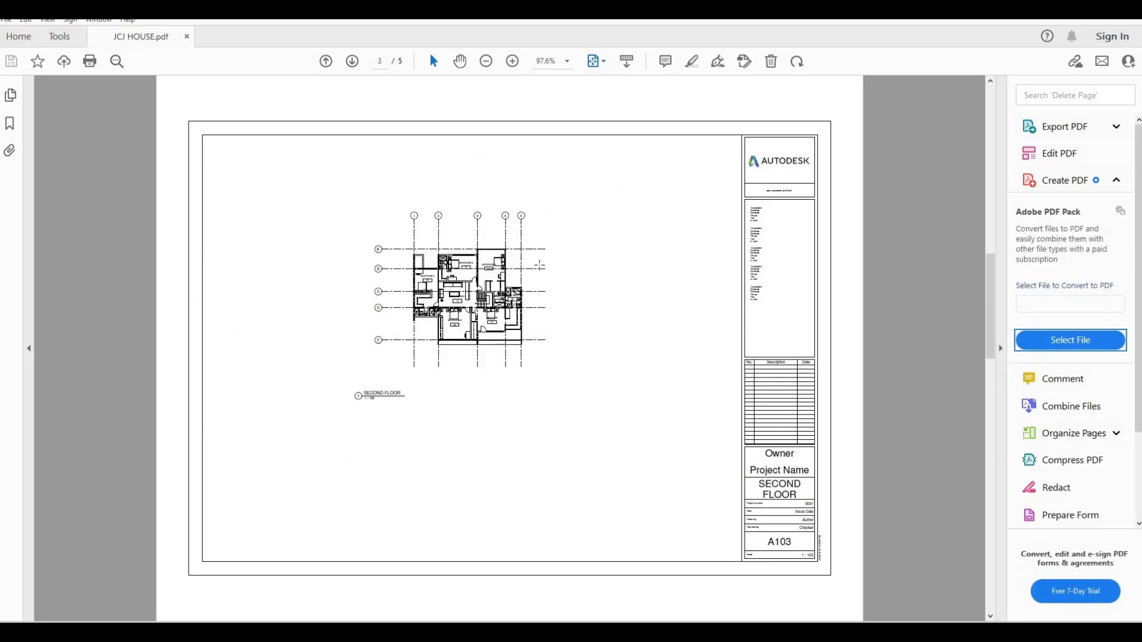
scroll(539, 265, "down", 1)
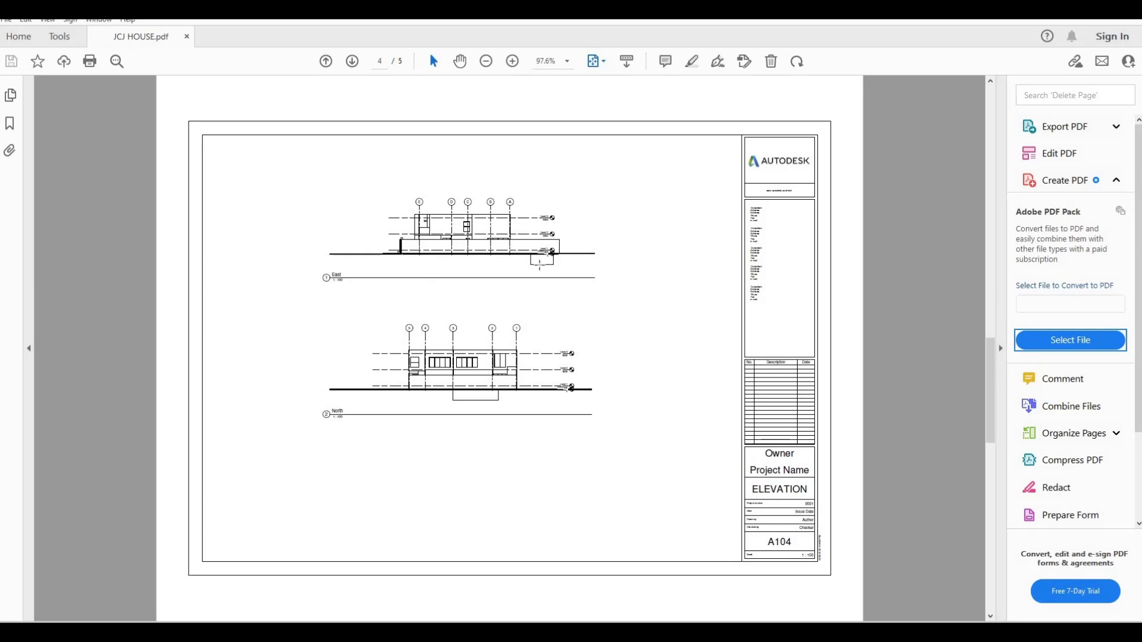
scroll(540, 266, "down", 1)
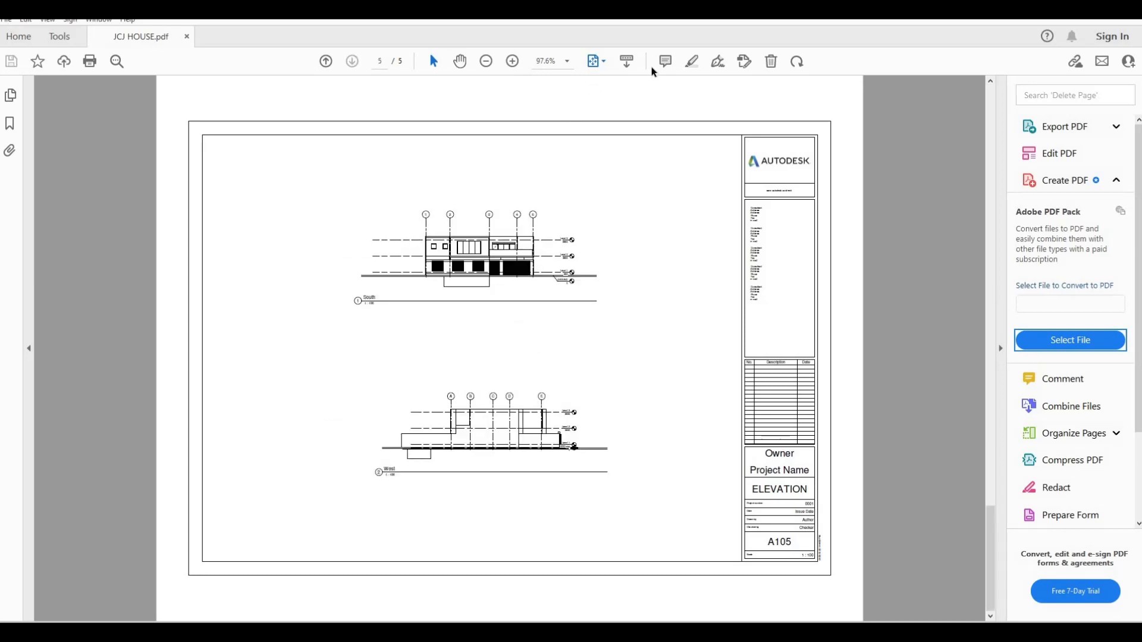
scroll(652, 67, "up", 3)
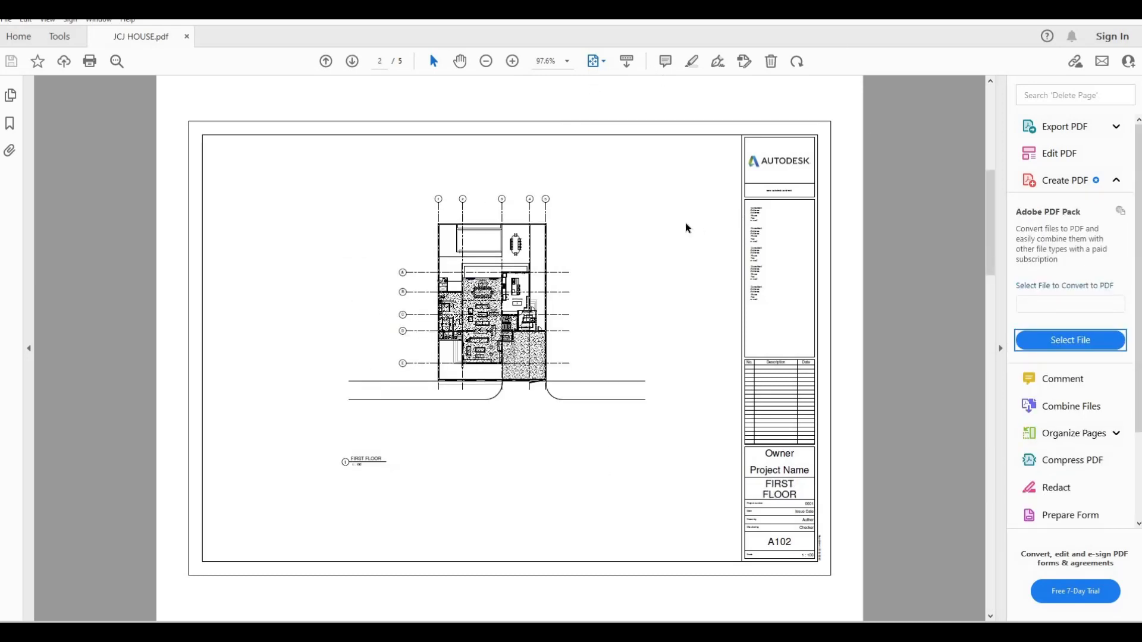